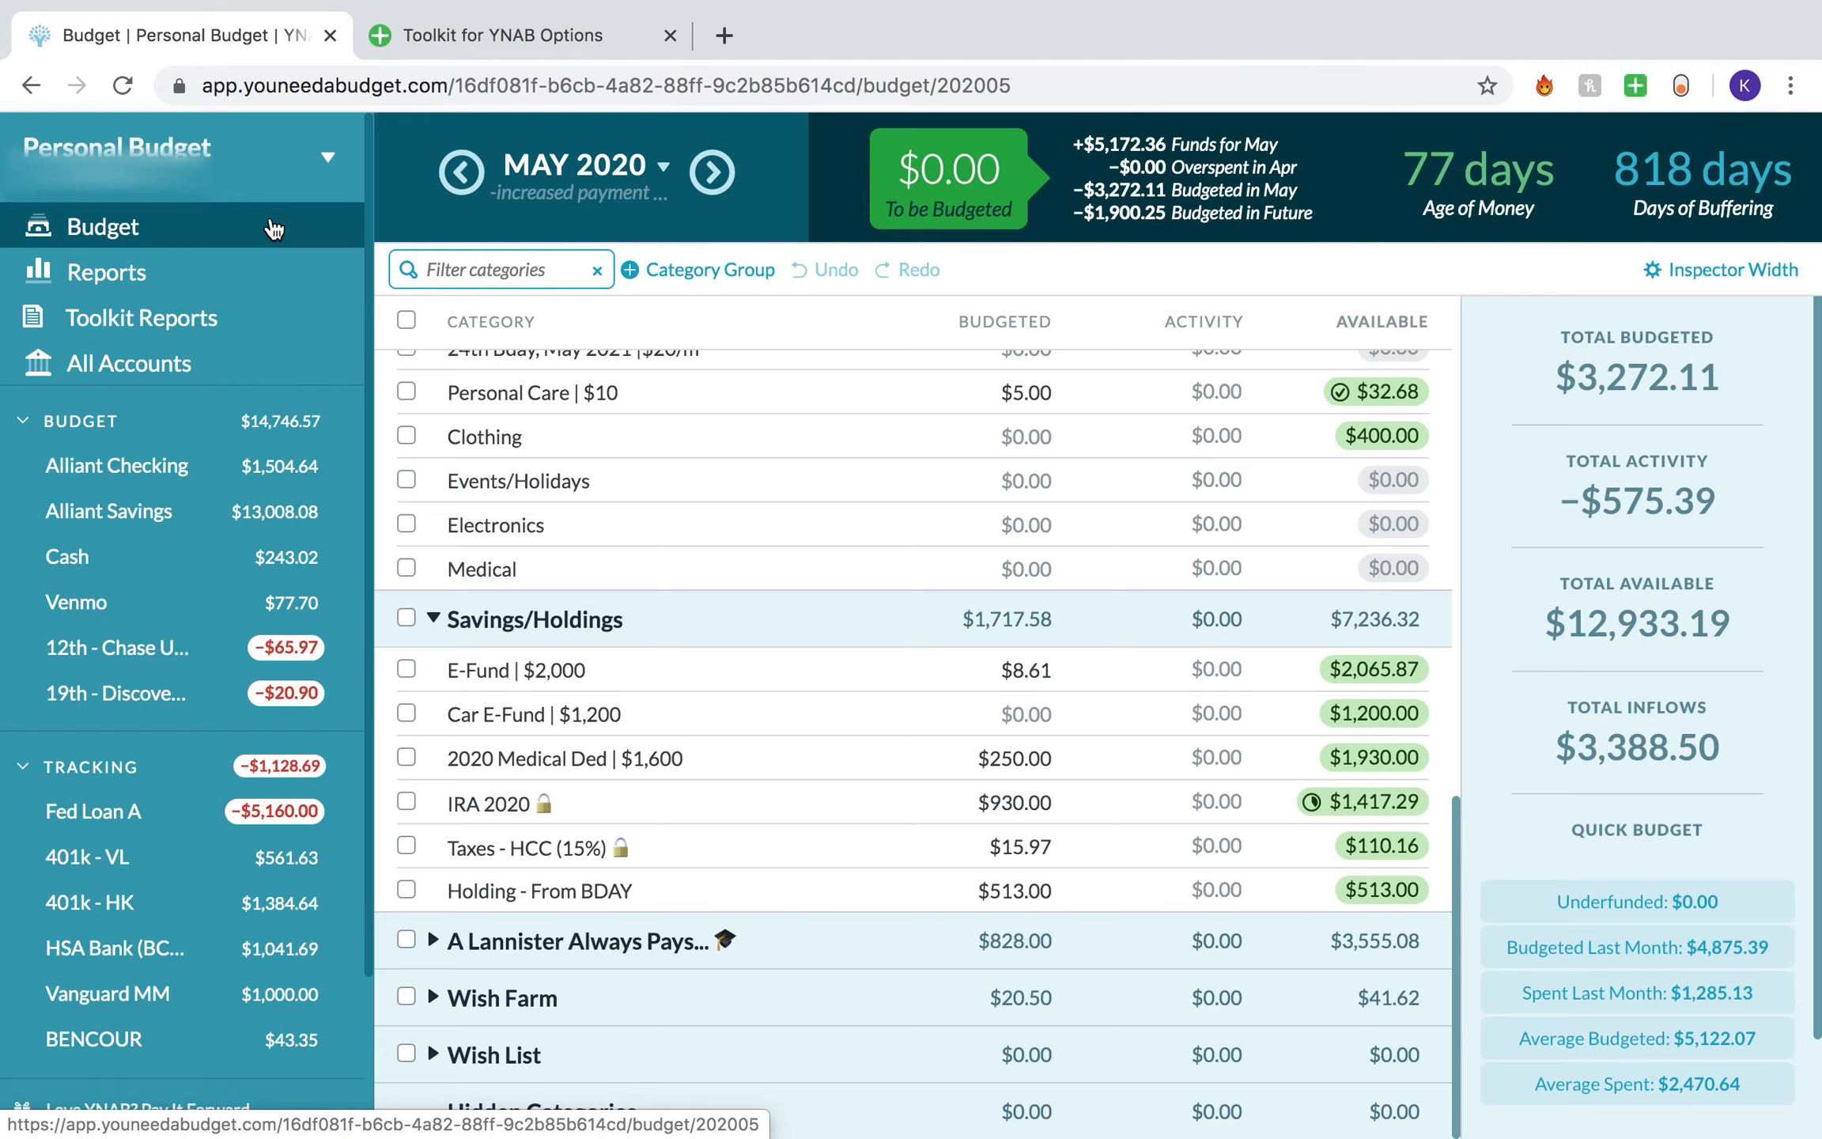
Step: Look over the May 2020 budget categories, briefly selecting and deselecting the Car Insurance category
{"action": "scroll", "coordinate": [724, 617], "scroll_direction": "up", "scroll_amount": 10}
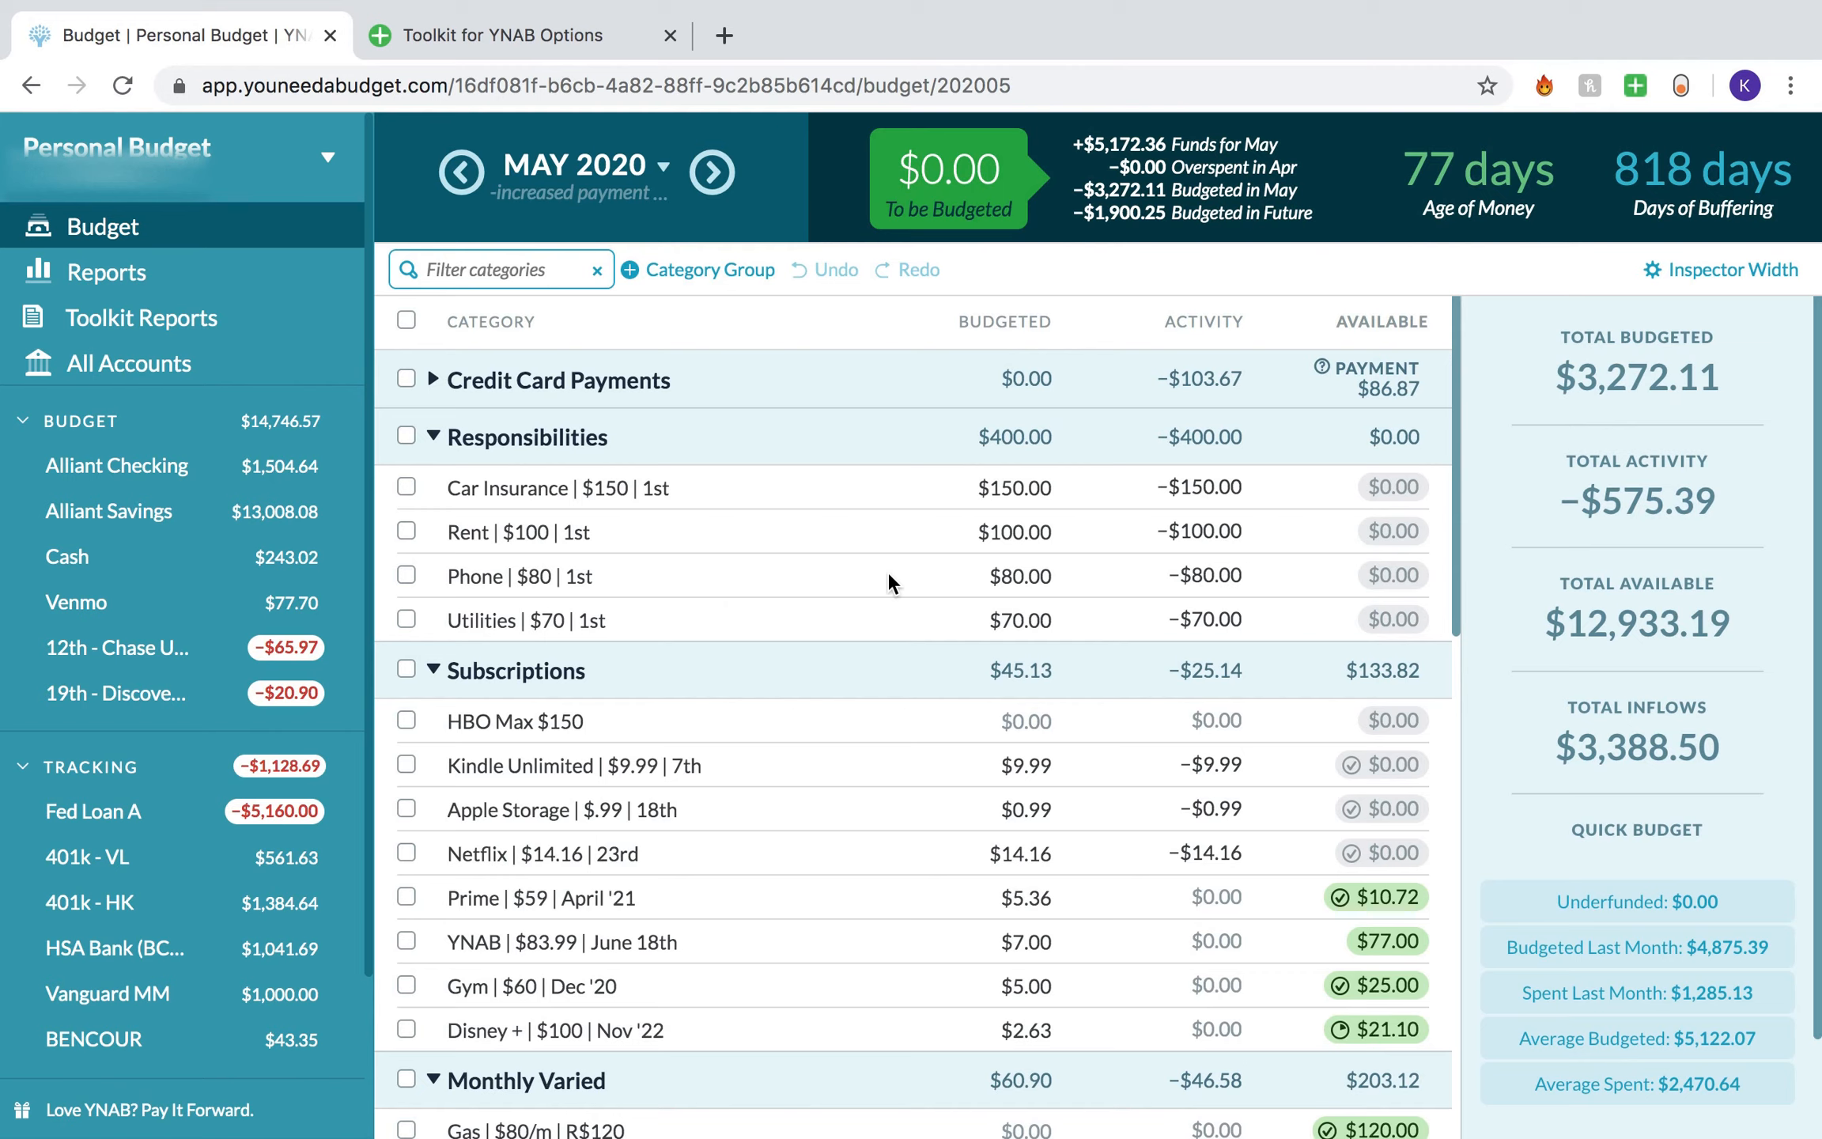
{"action": "left_click", "coordinate": [878, 484]}
{"action": "scroll", "coordinate": [878, 532], "scroll_direction": "down", "scroll_amount": 15}
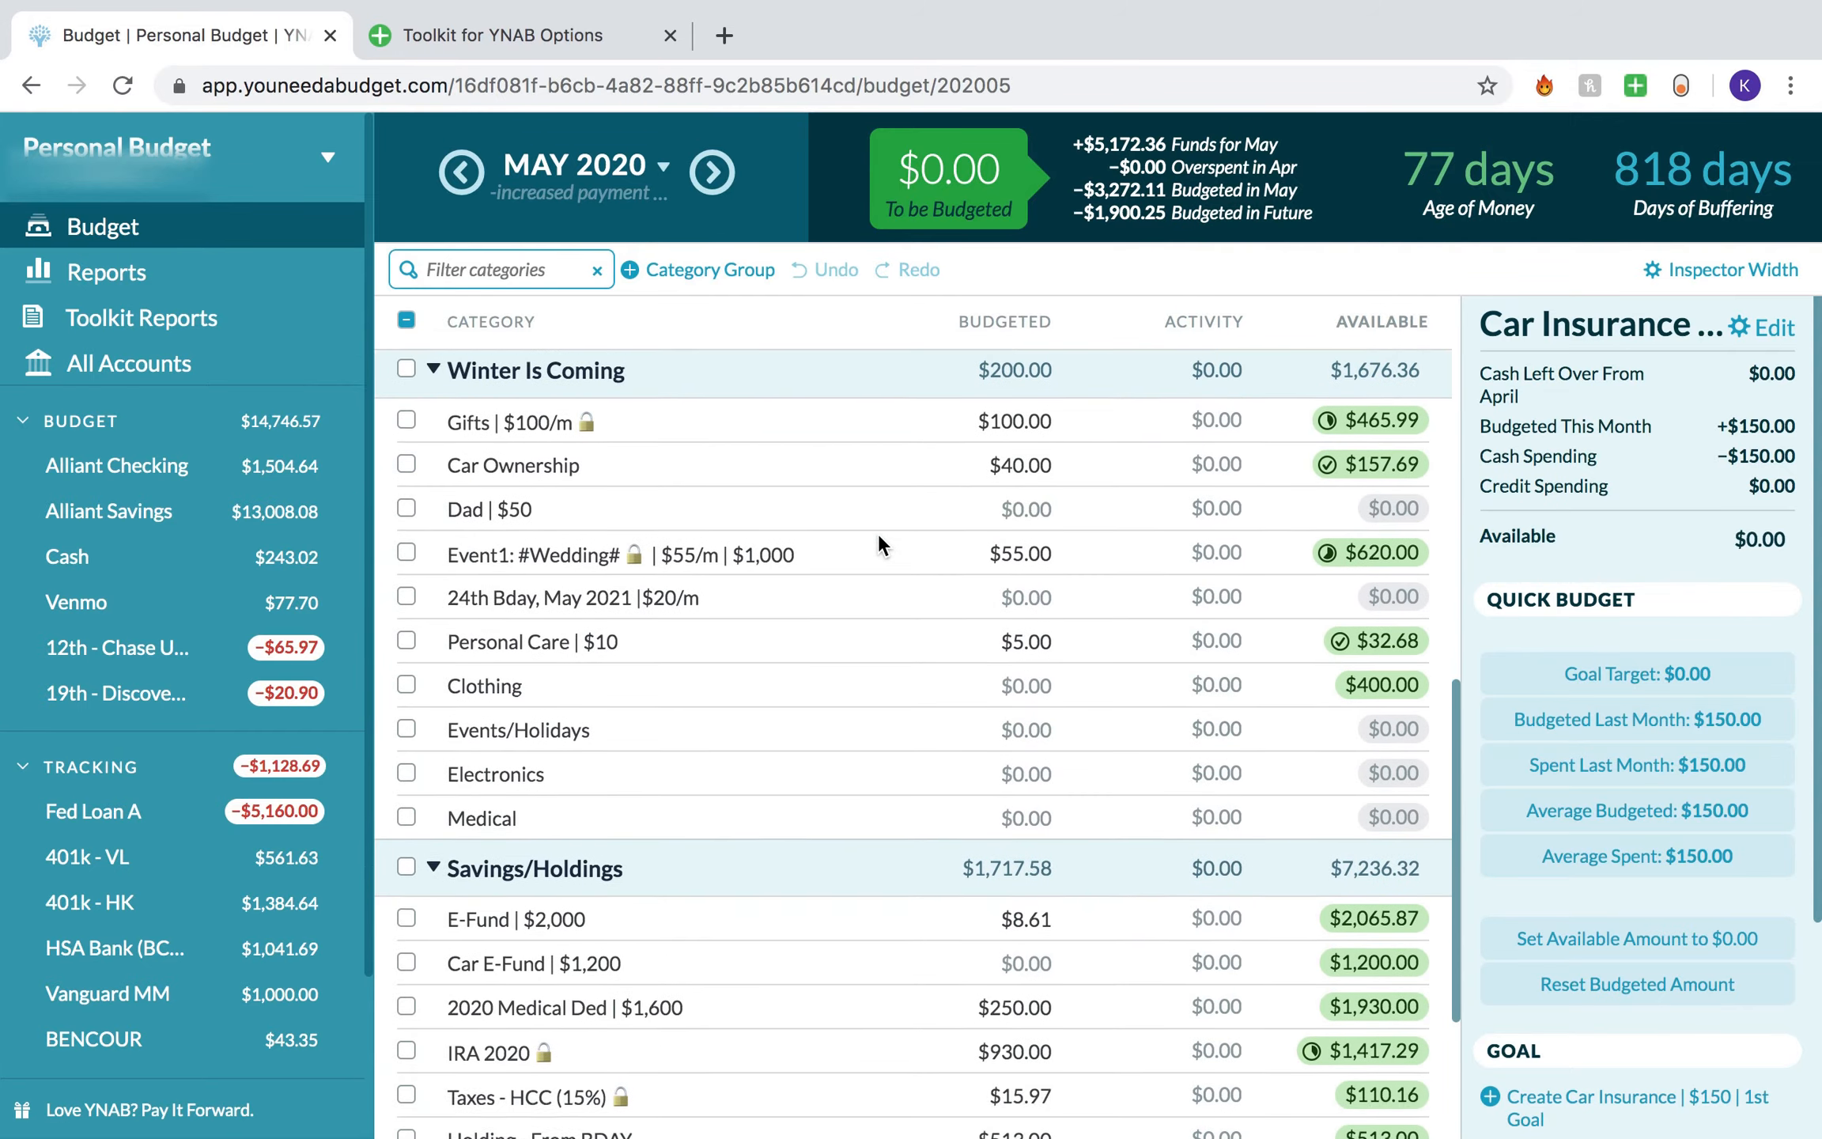
{"action": "scroll", "coordinate": [879, 532], "scroll_direction": "up", "scroll_amount": 15}
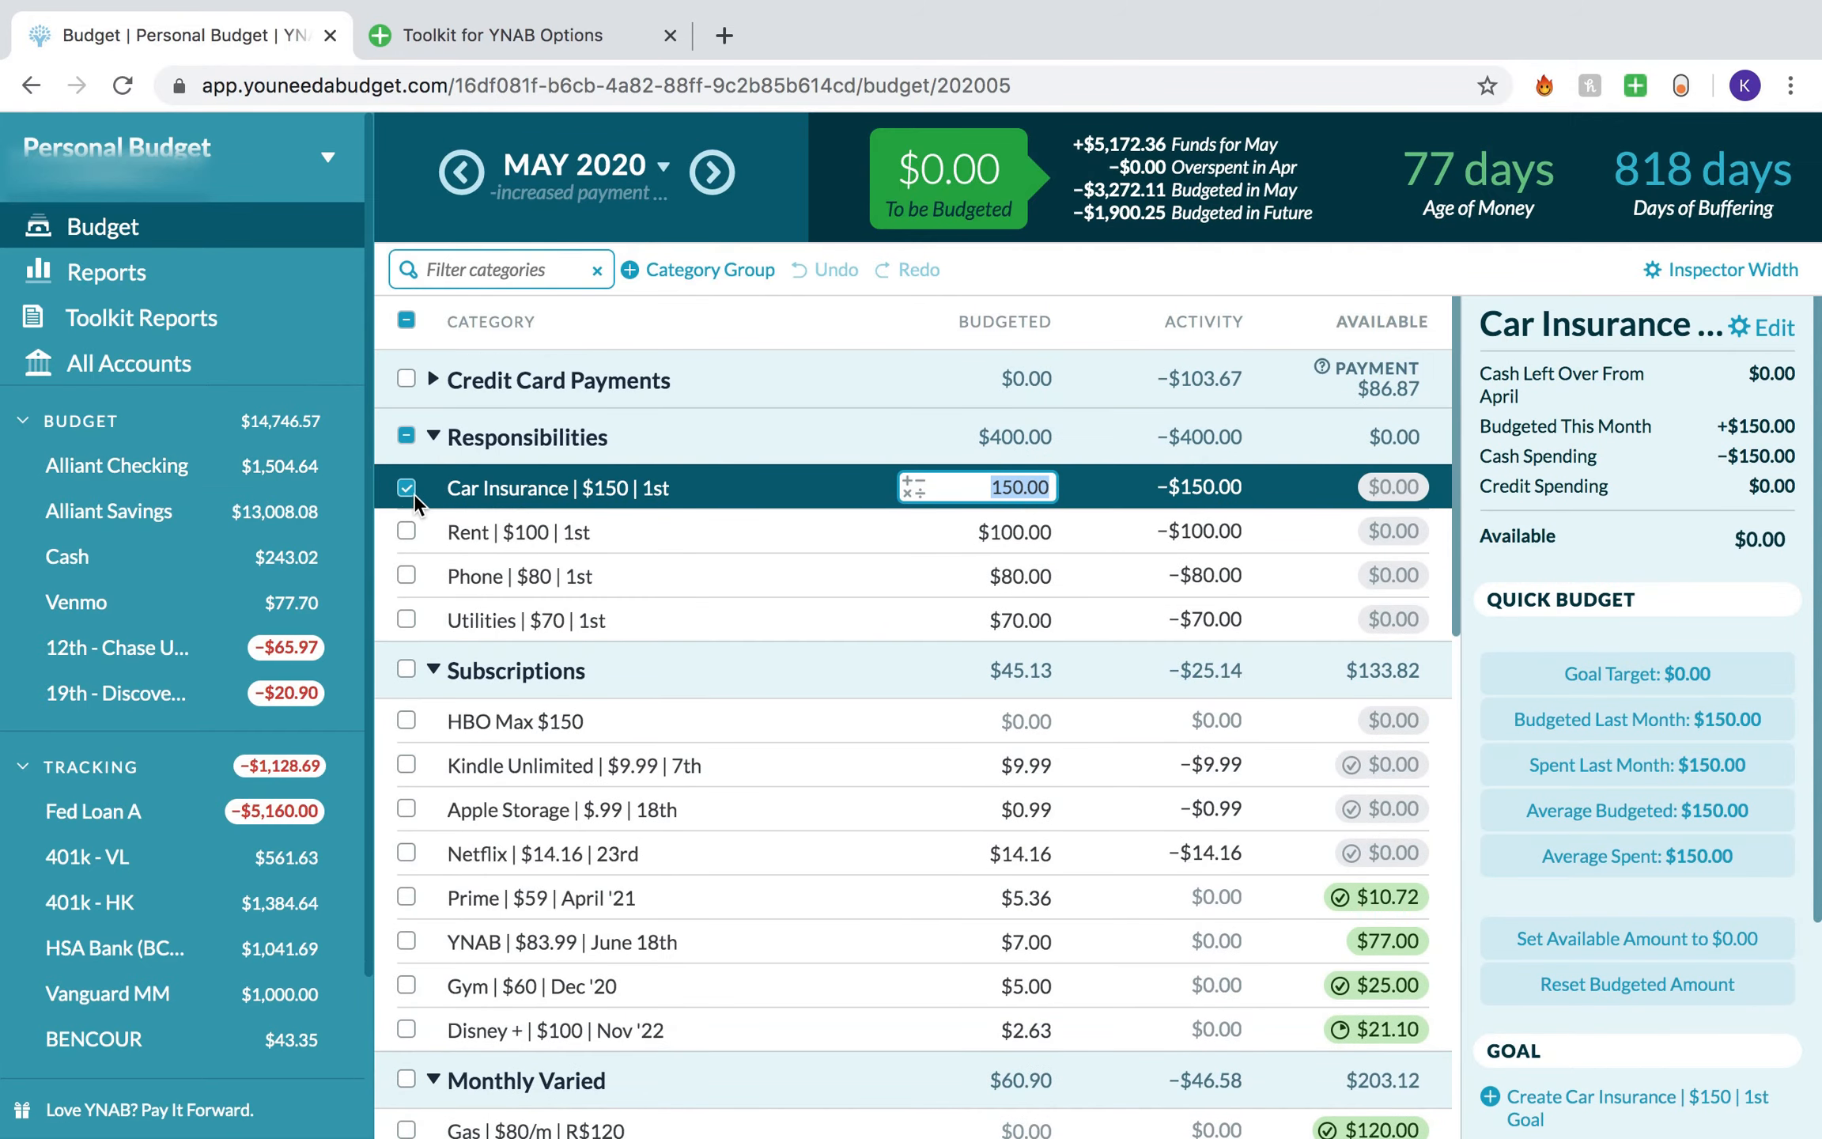
{"action": "left_click", "coordinate": [411, 491]}
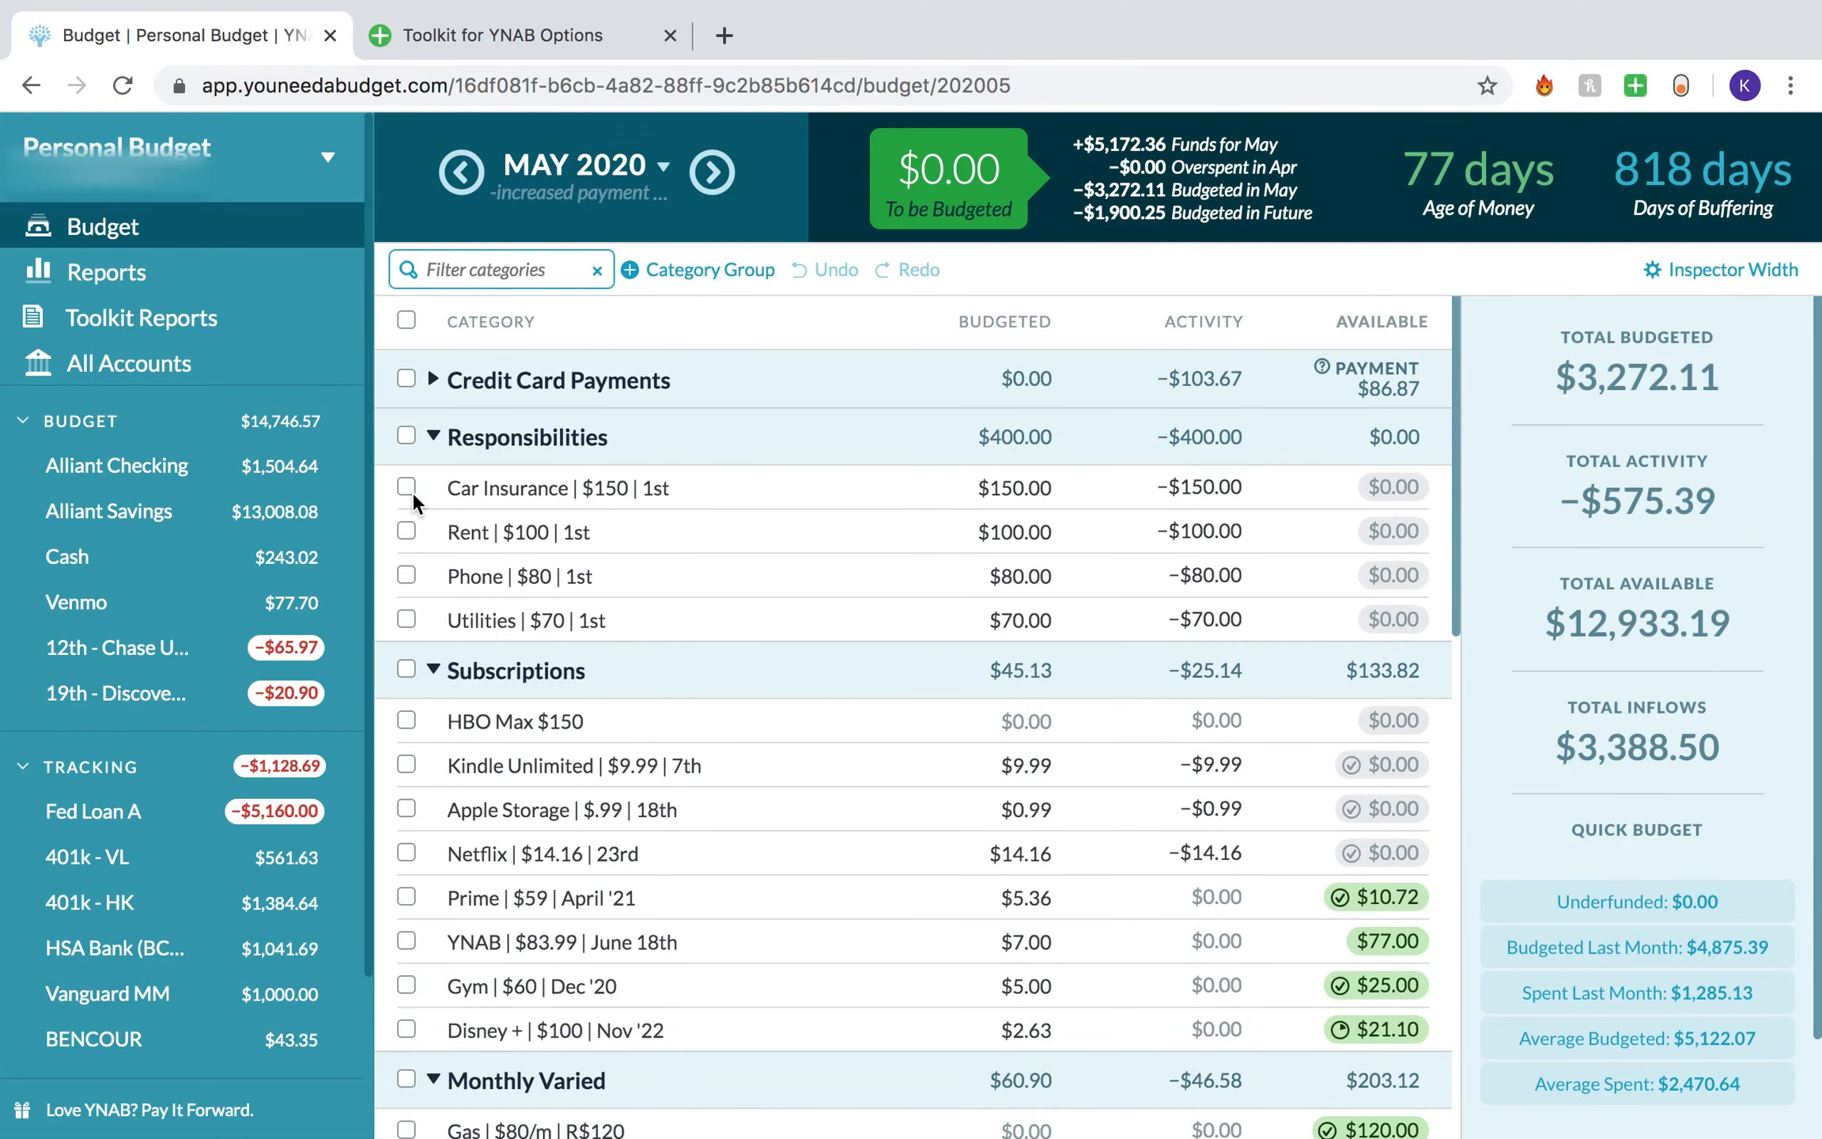
Step: Look at the Alliant Checking transactions and the Toolkit for YNAB budget screen settings, and return to the budget
{"action": "left_click", "coordinate": [133, 484]}
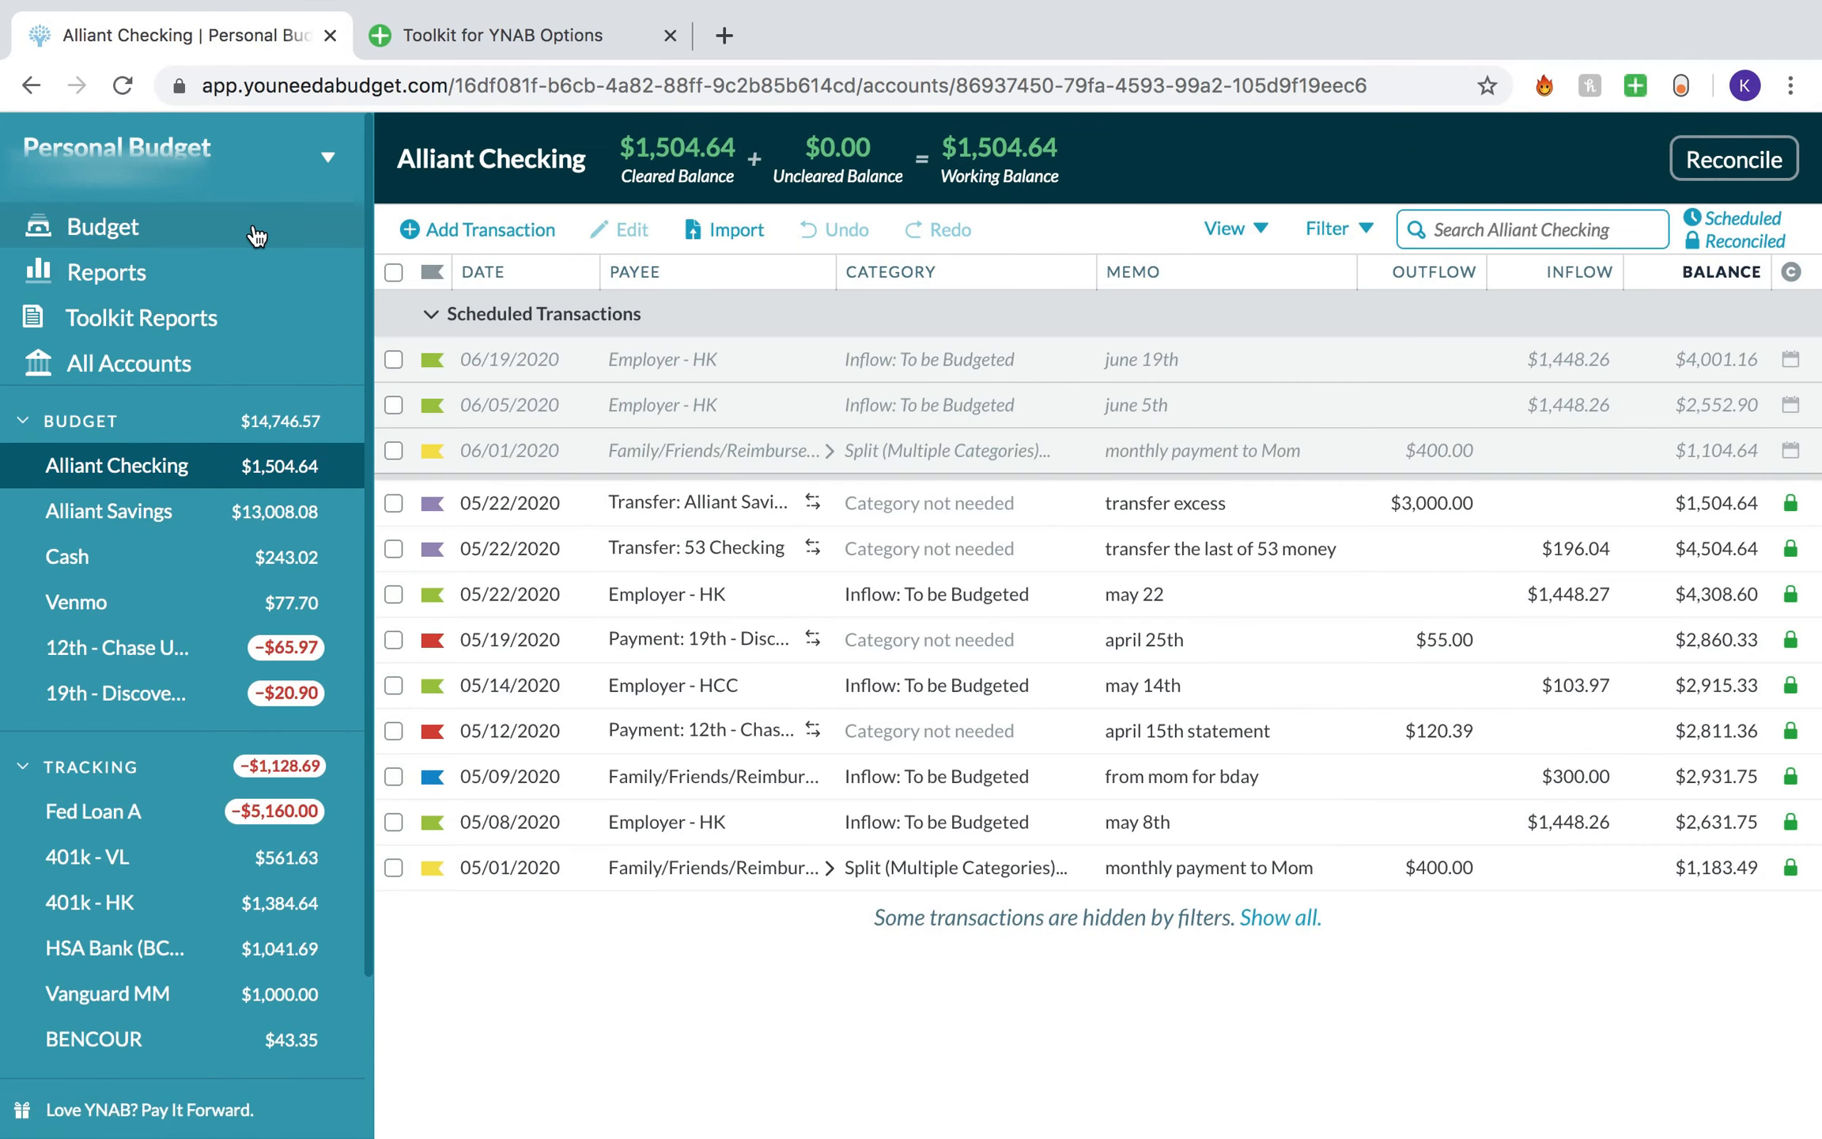
{"action": "left_click", "coordinate": [256, 234]}
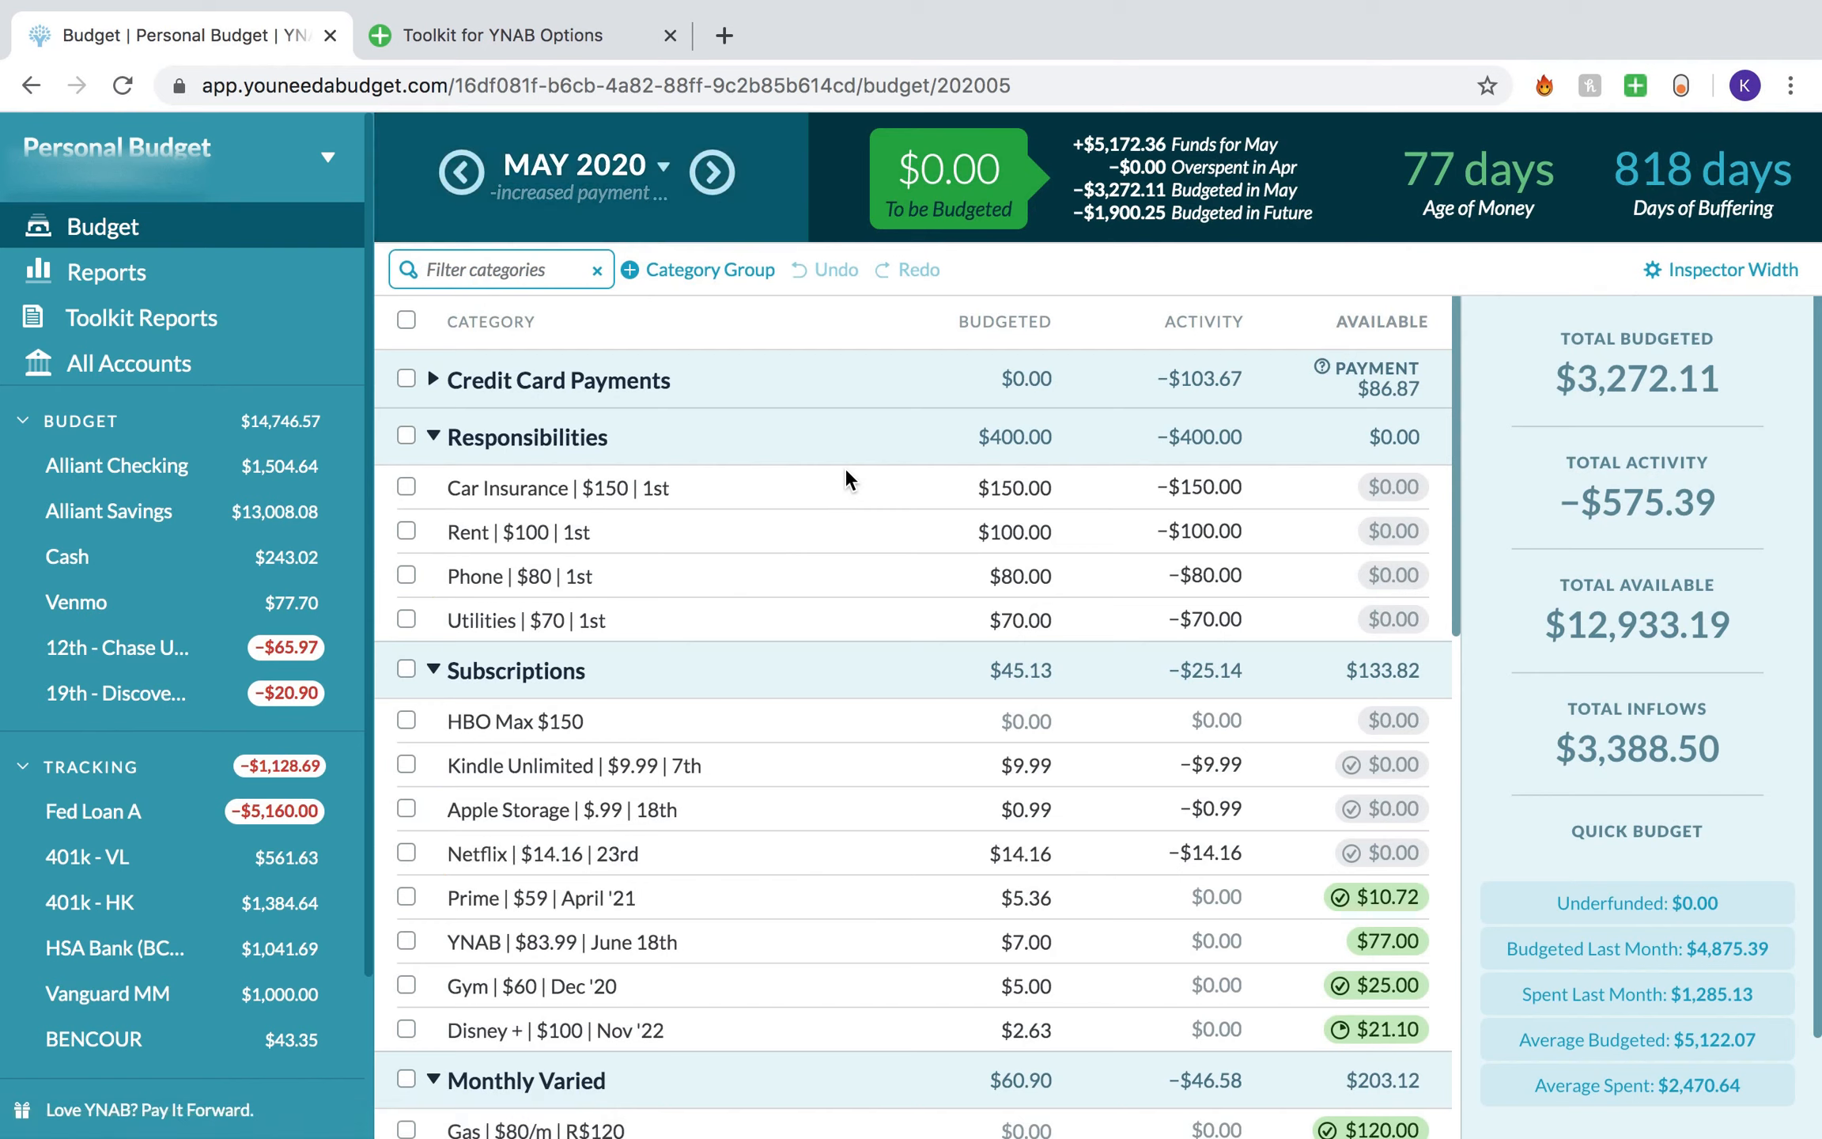
{"action": "left_click", "coordinate": [514, 34]}
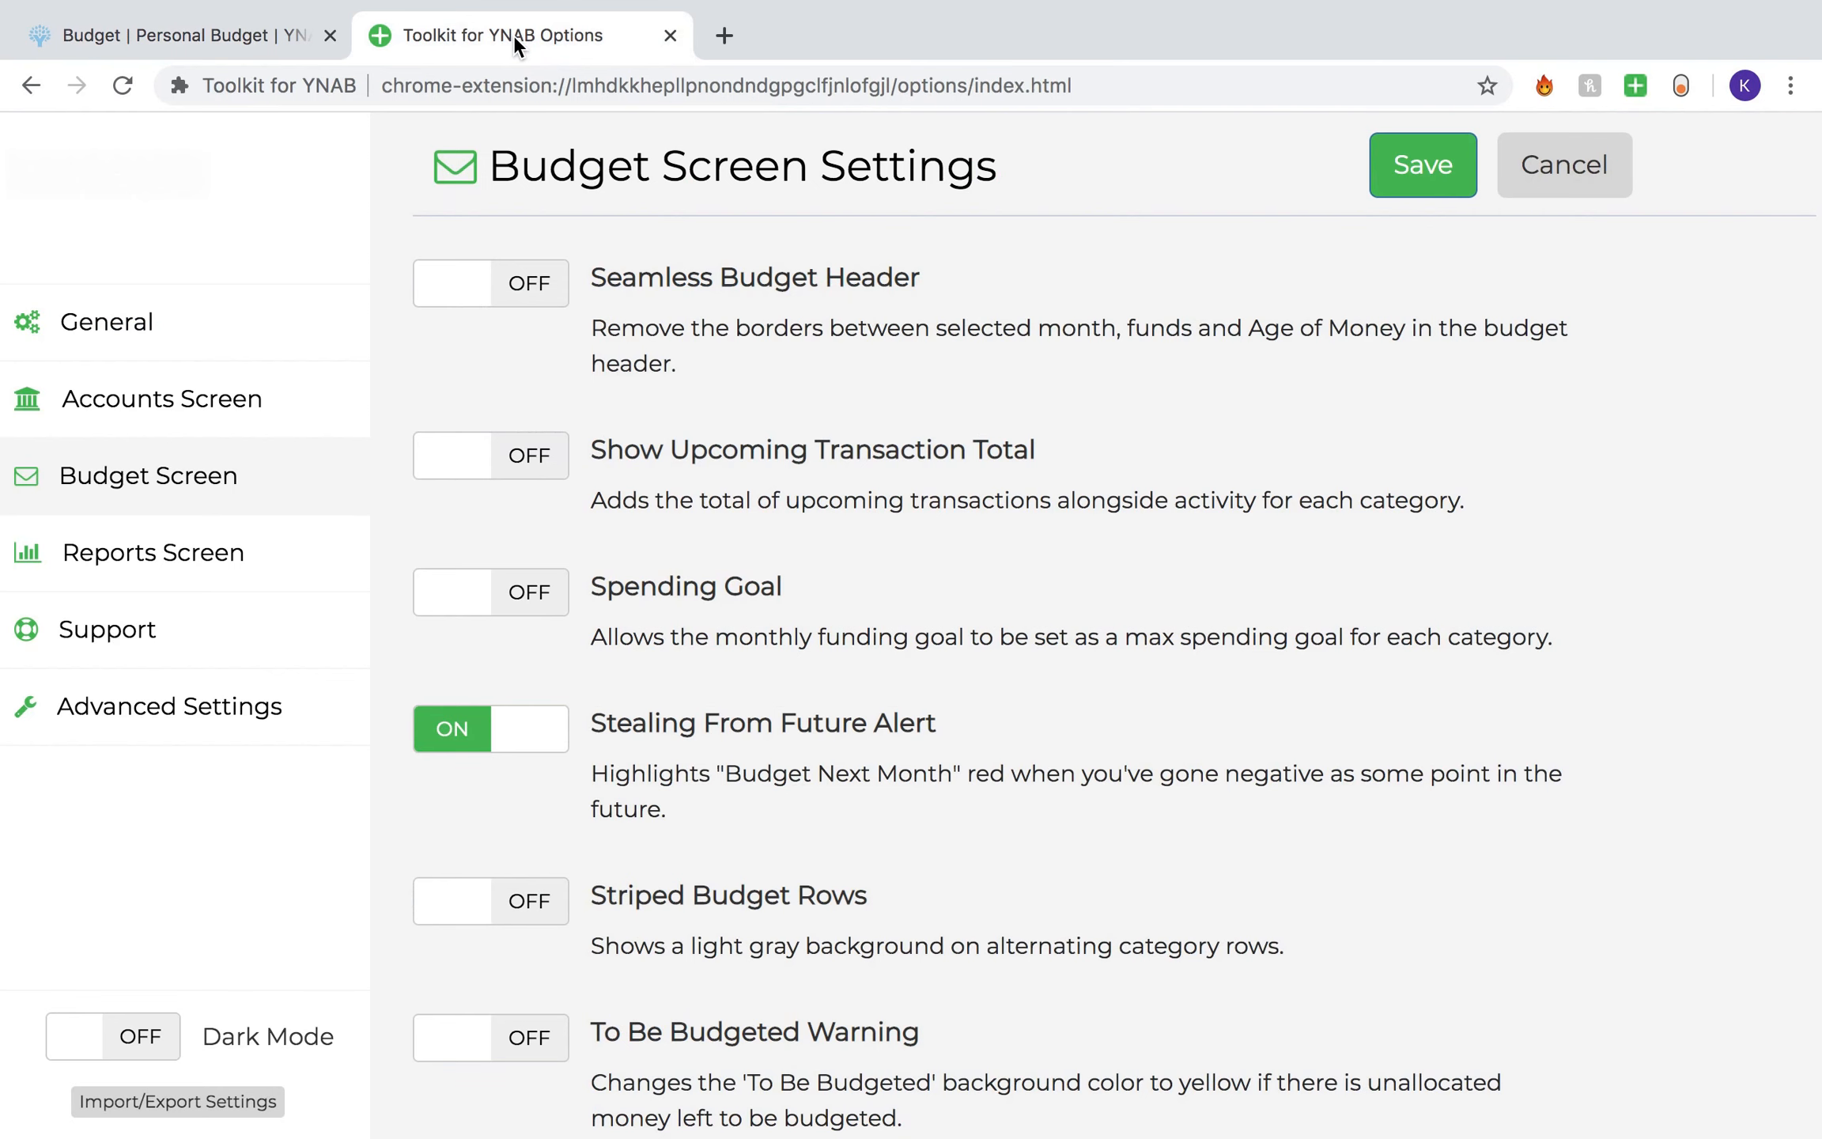
{"action": "left_click", "coordinate": [188, 51]}
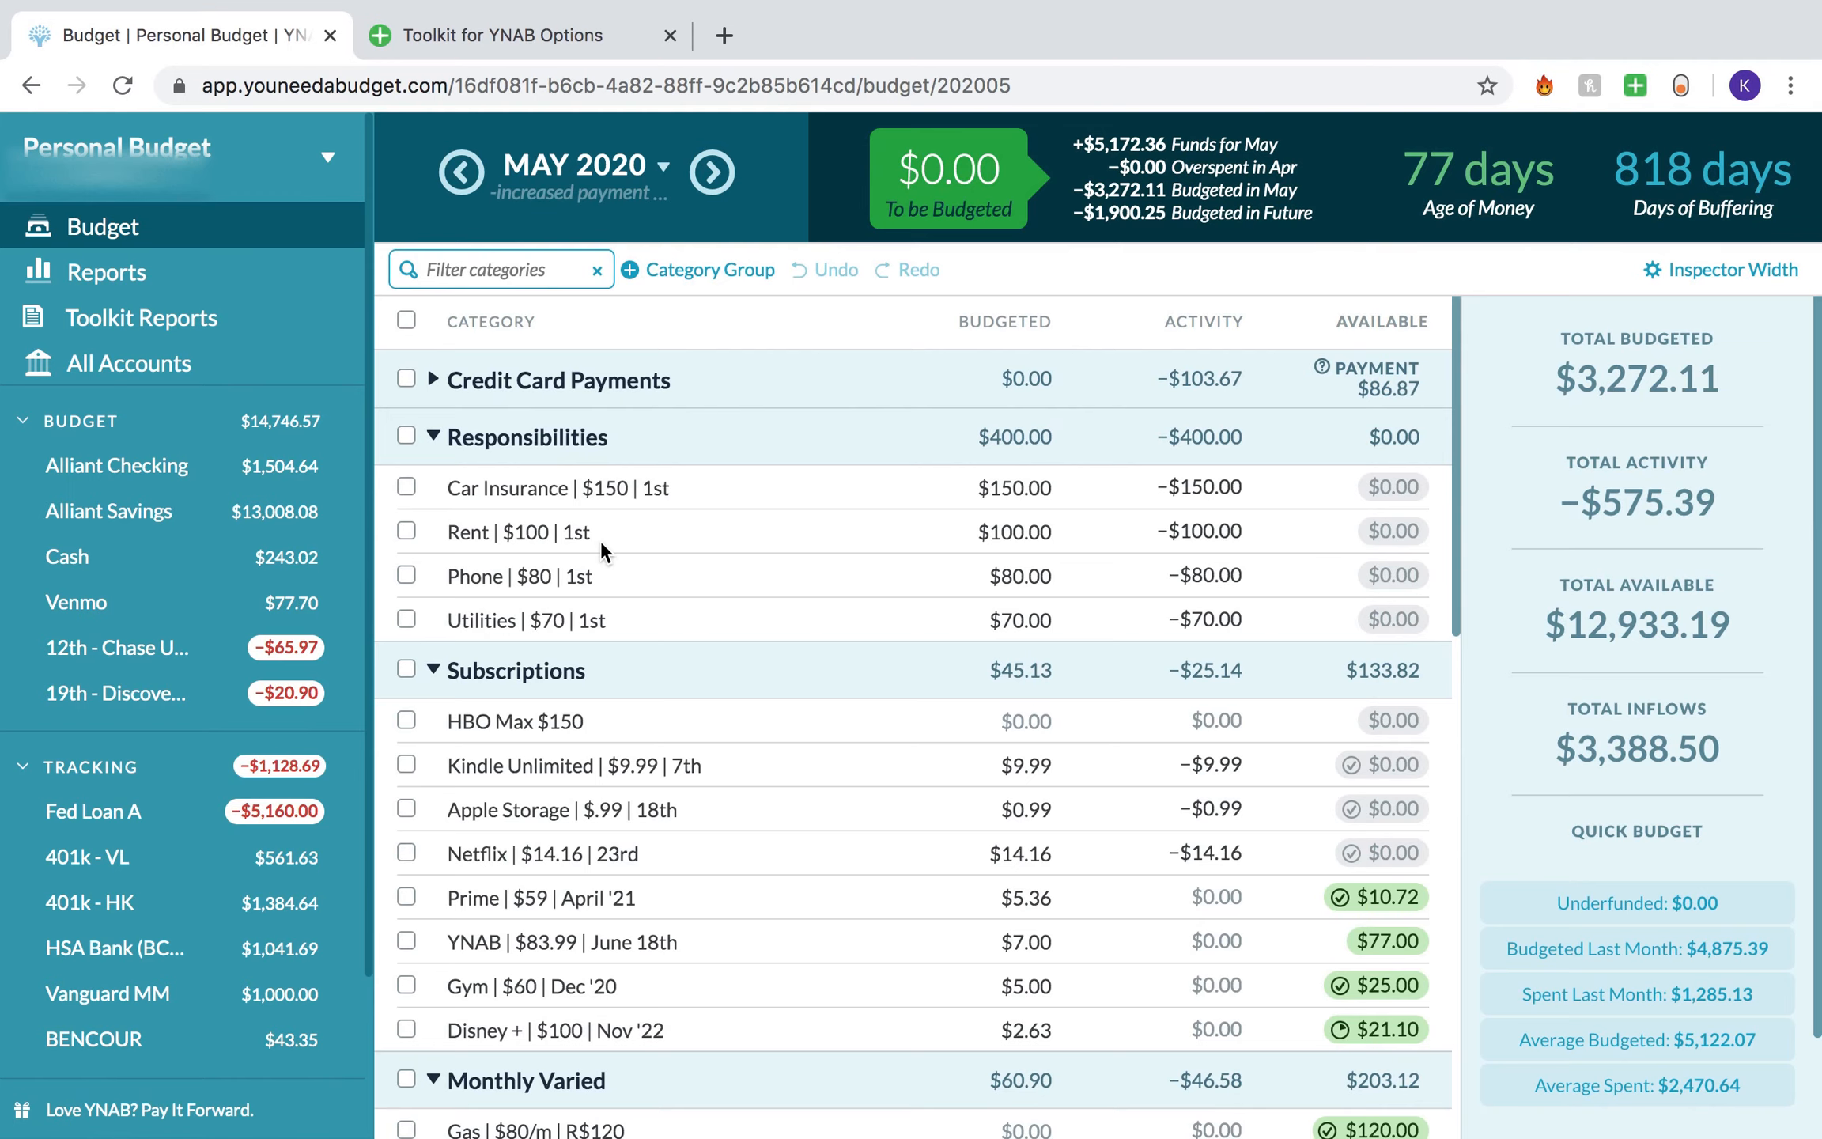
Step: Look through the subscription and monthly categories, and read the month note for May 2020
{"action": "scroll", "coordinate": [601, 542], "scroll_direction": "down", "scroll_amount": 5}
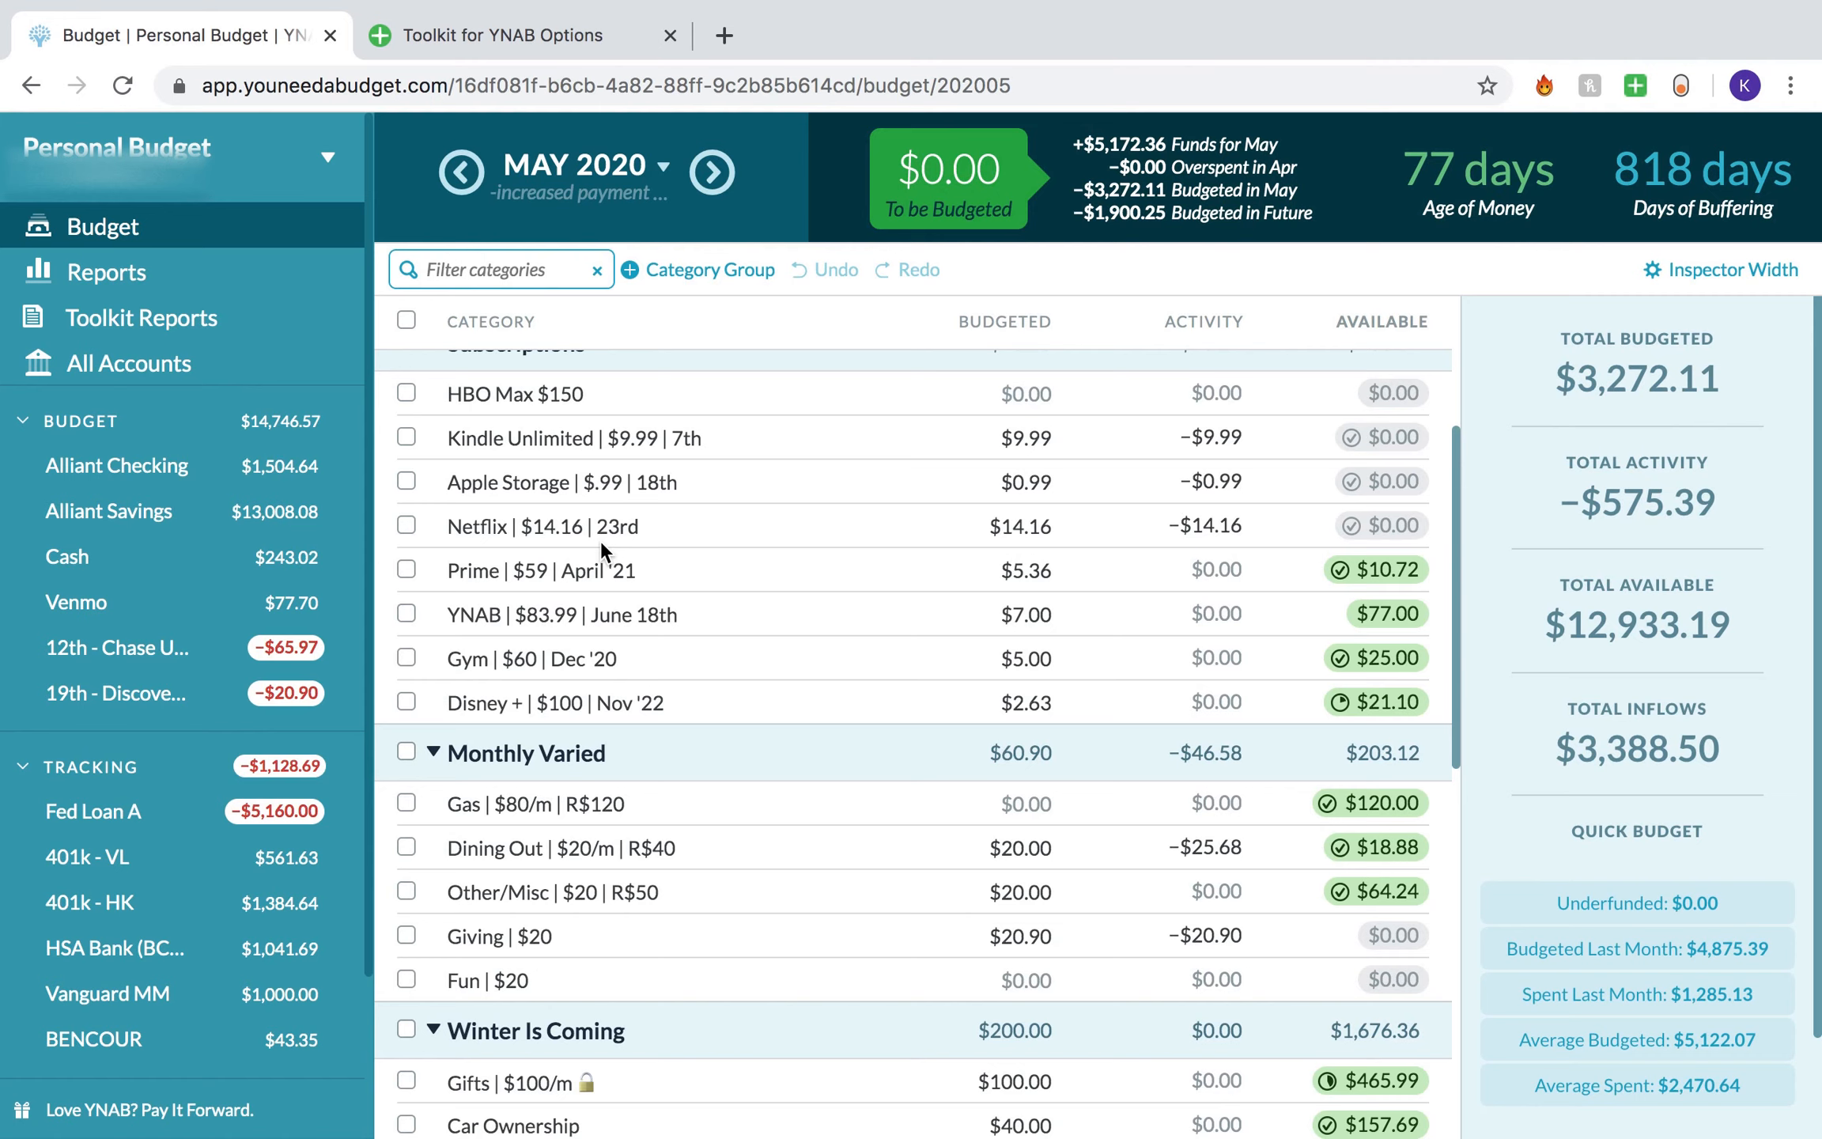
{"action": "scroll", "coordinate": [601, 546], "scroll_direction": "up", "scroll_amount": 4}
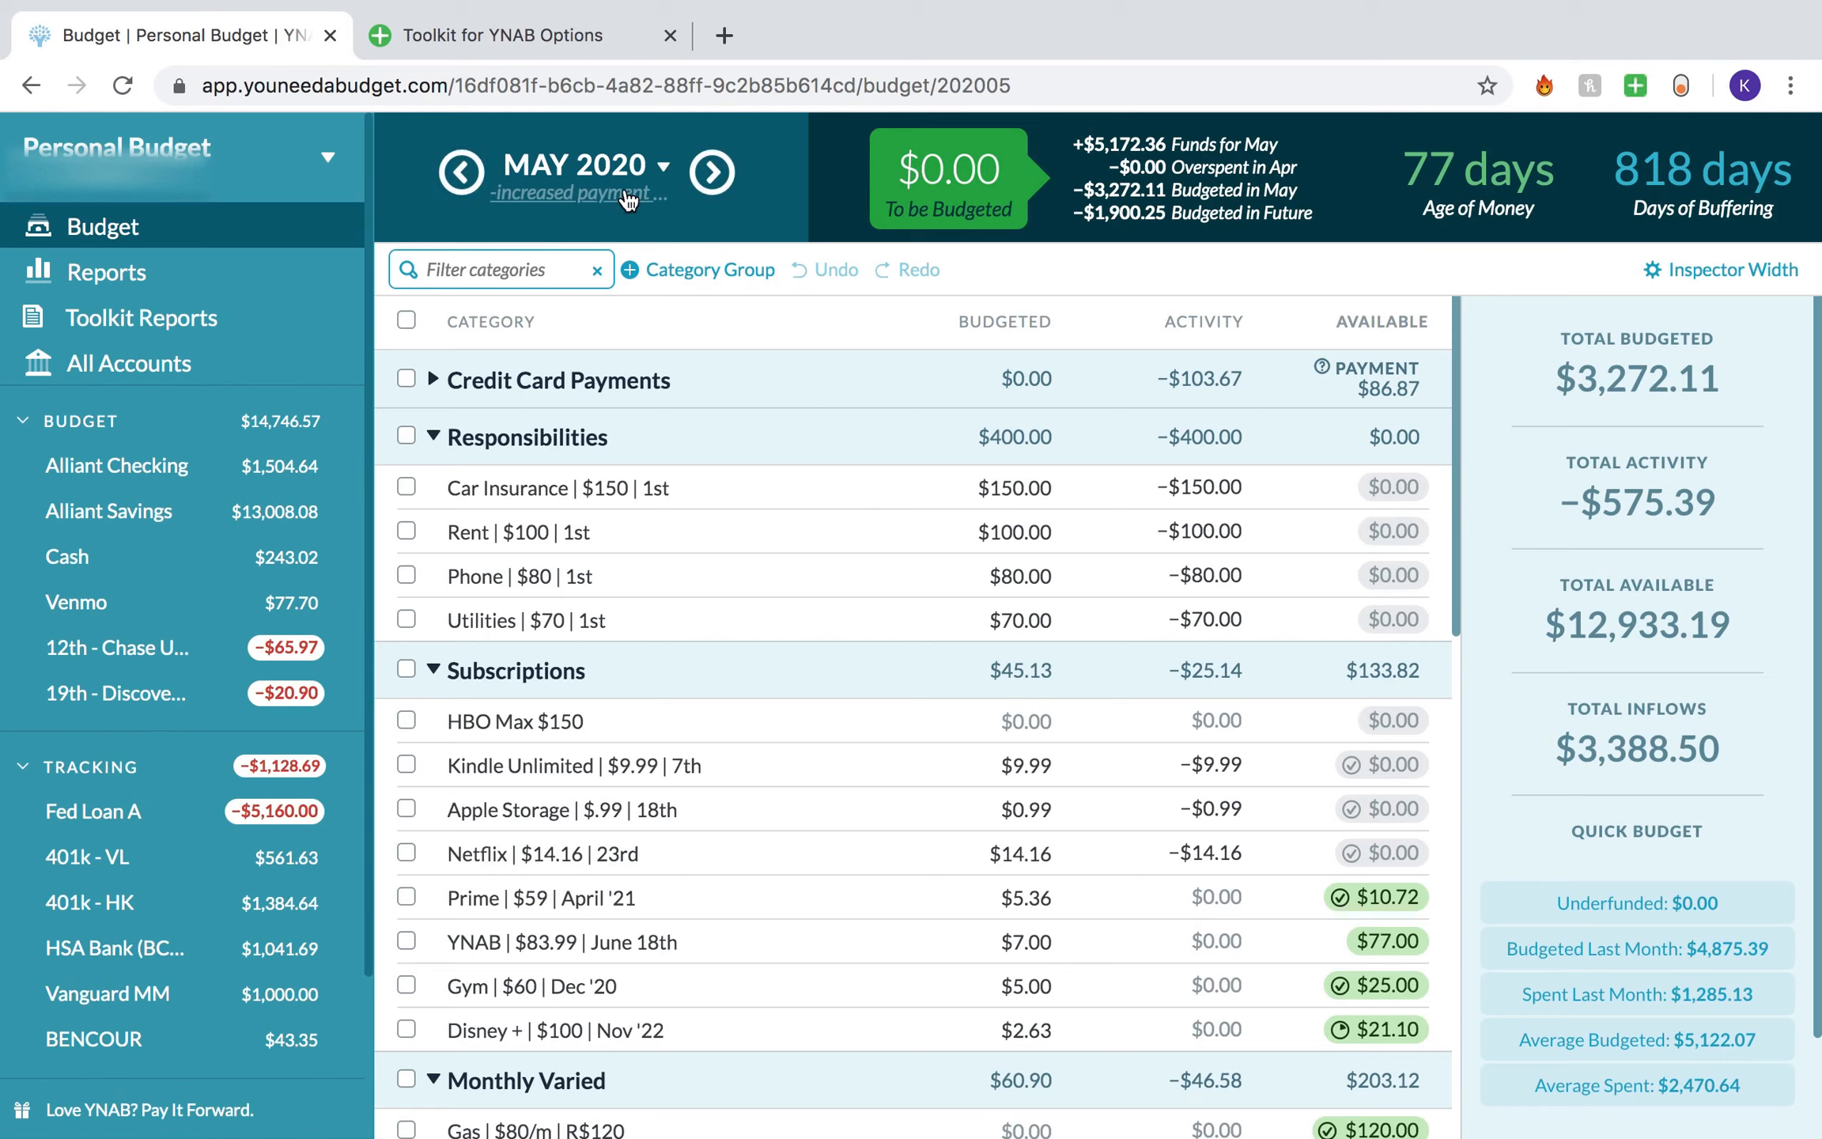
{"action": "left_click", "coordinate": [559, 194]}
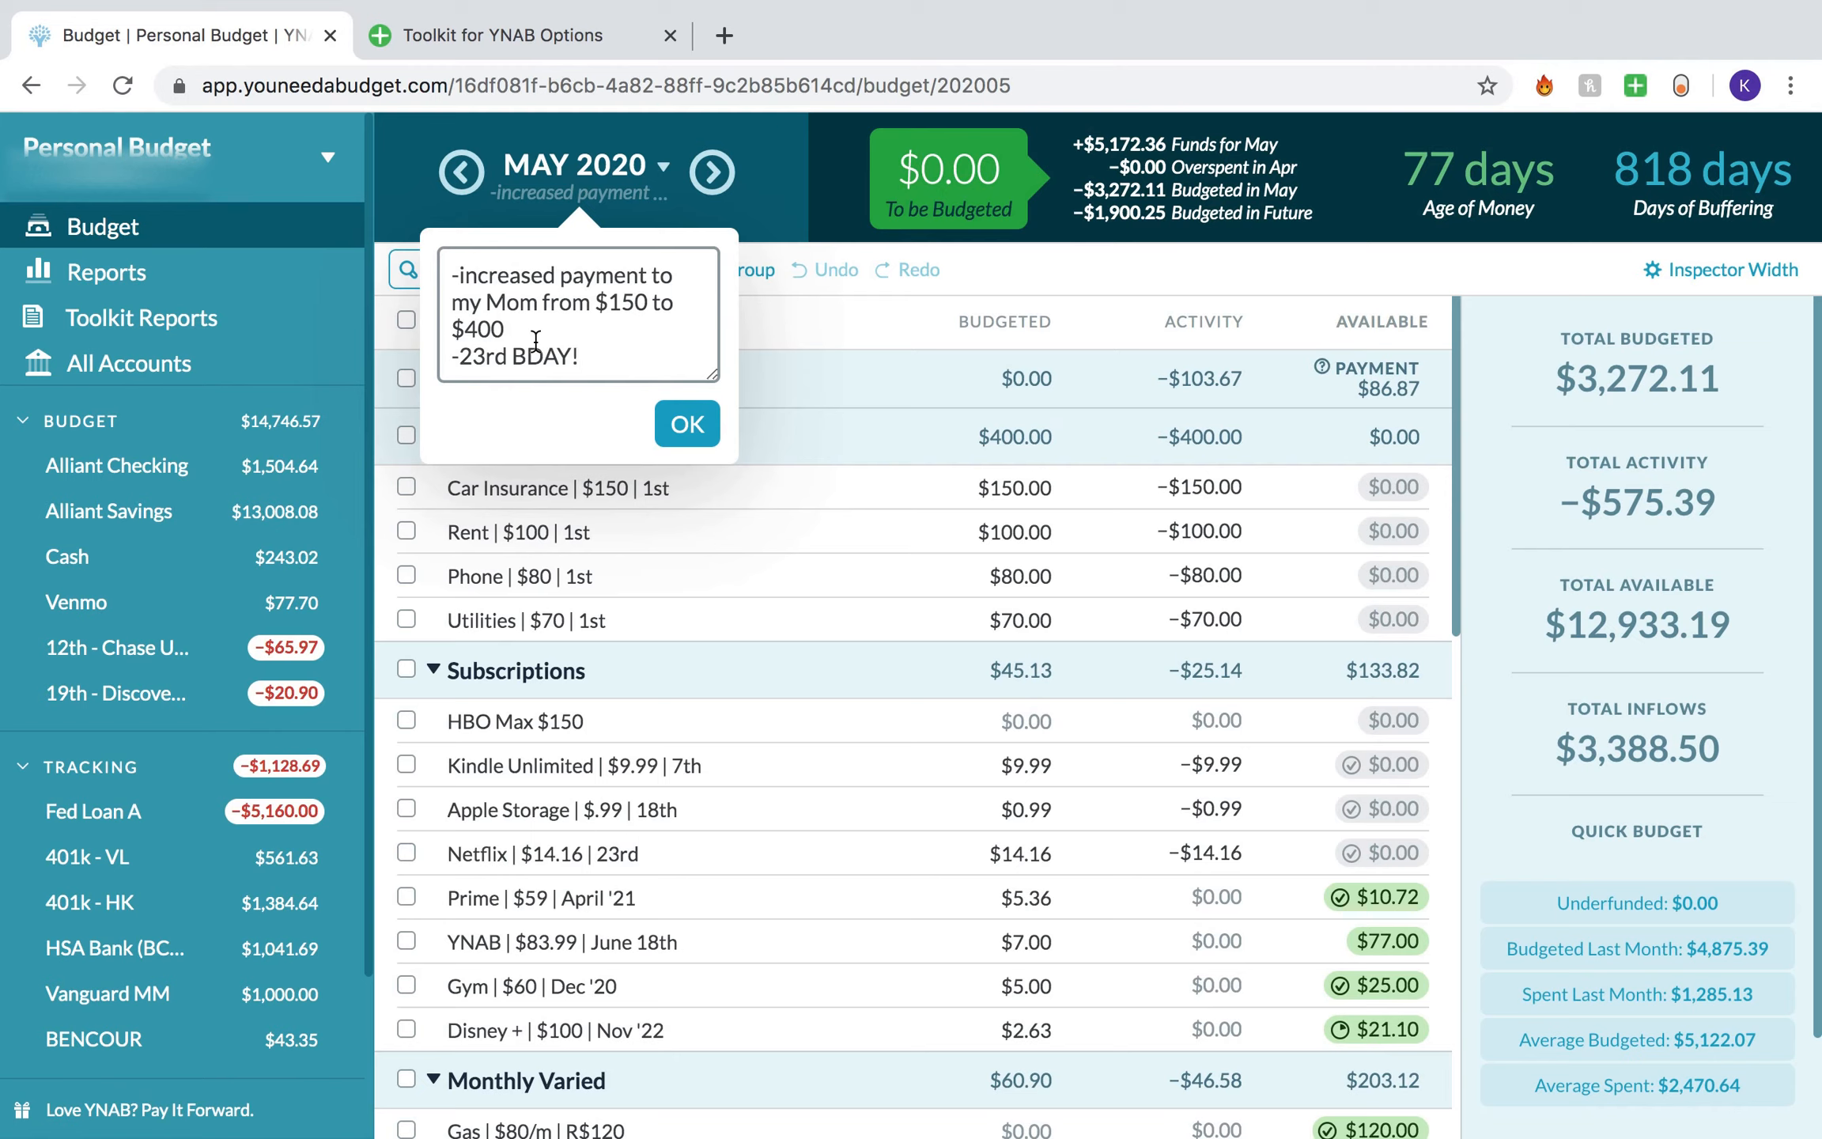
{"action": "left_click", "coordinate": [696, 428]}
Step: Go to the June 2020 budget, open its month note, and close it without entering text
{"action": "left_click", "coordinate": [711, 172]}
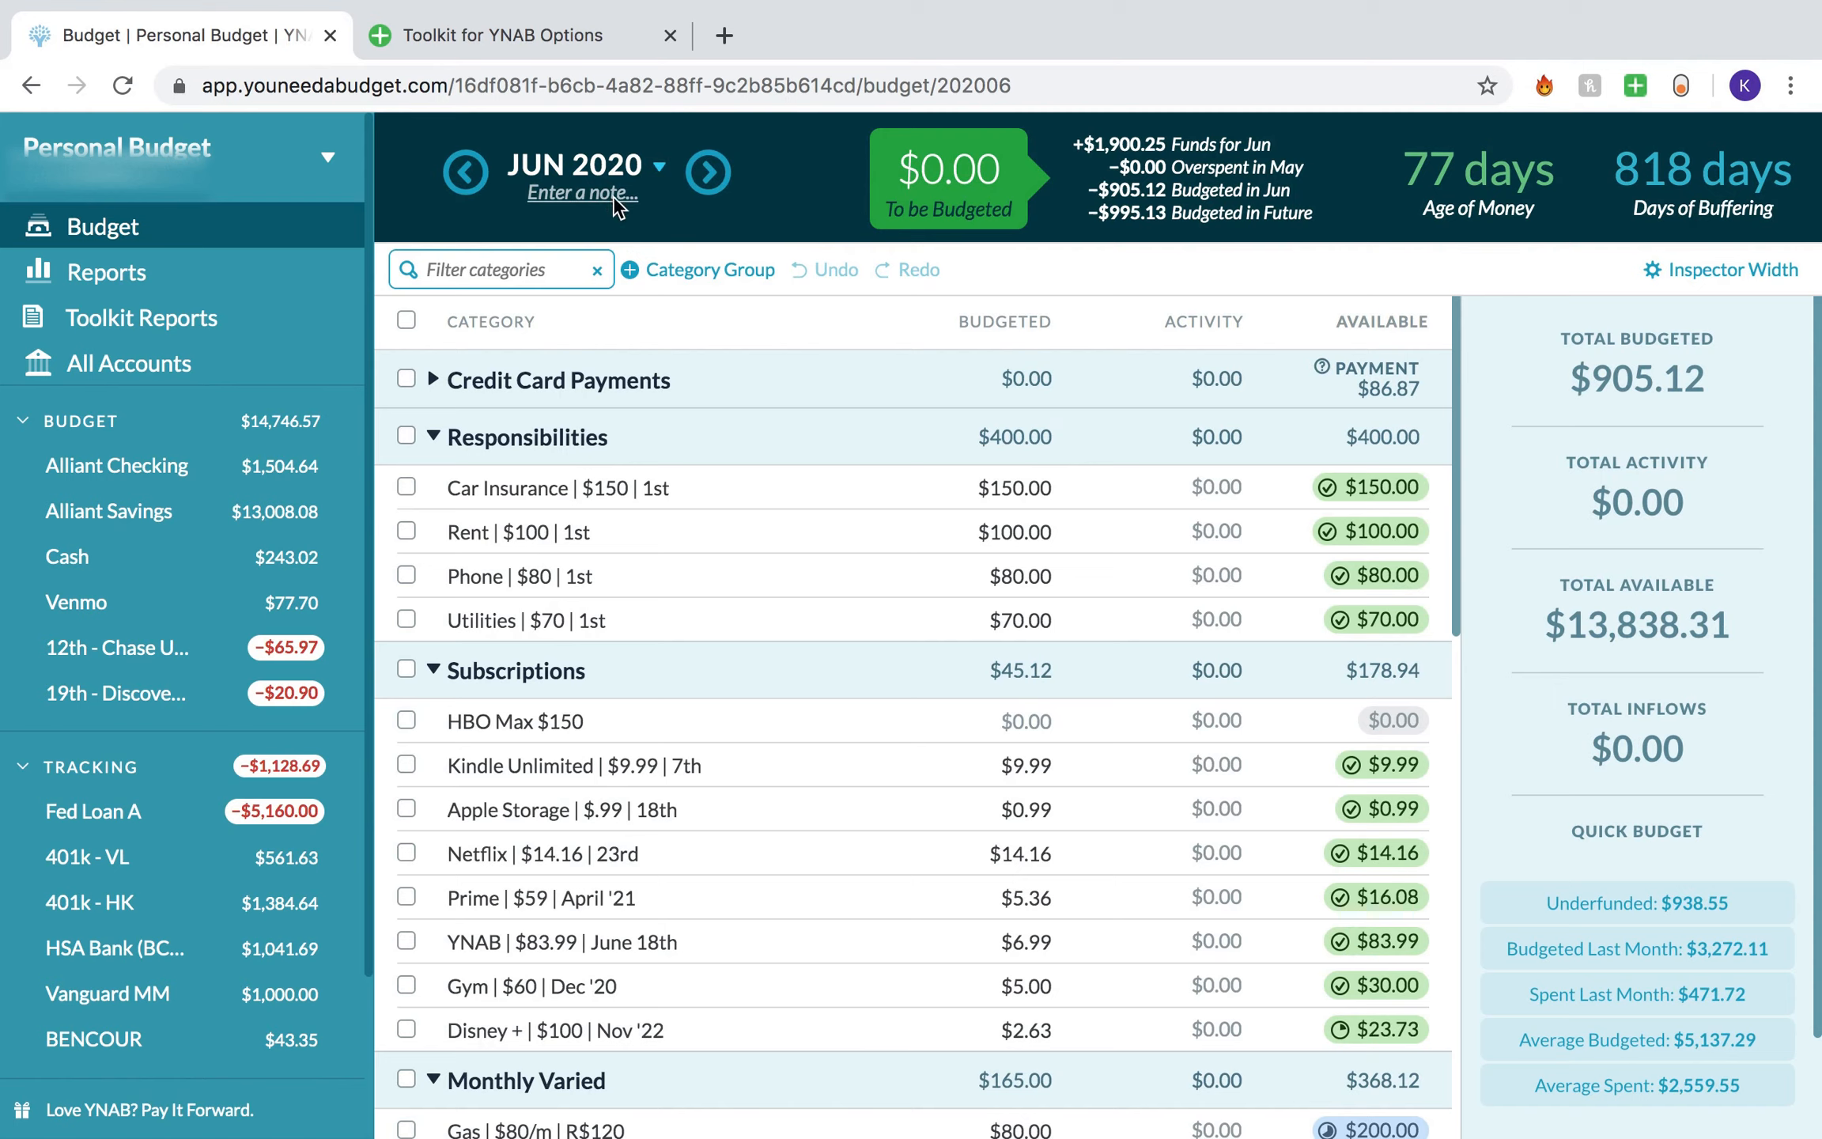
{"action": "left_click", "coordinate": [614, 195]}
{"action": "left_click", "coordinate": [693, 370]}
Step: Go back to the April 2020 budget and read its month note
{"action": "left_click", "coordinate": [479, 193]}
{"action": "left_click", "coordinate": [480, 193]}
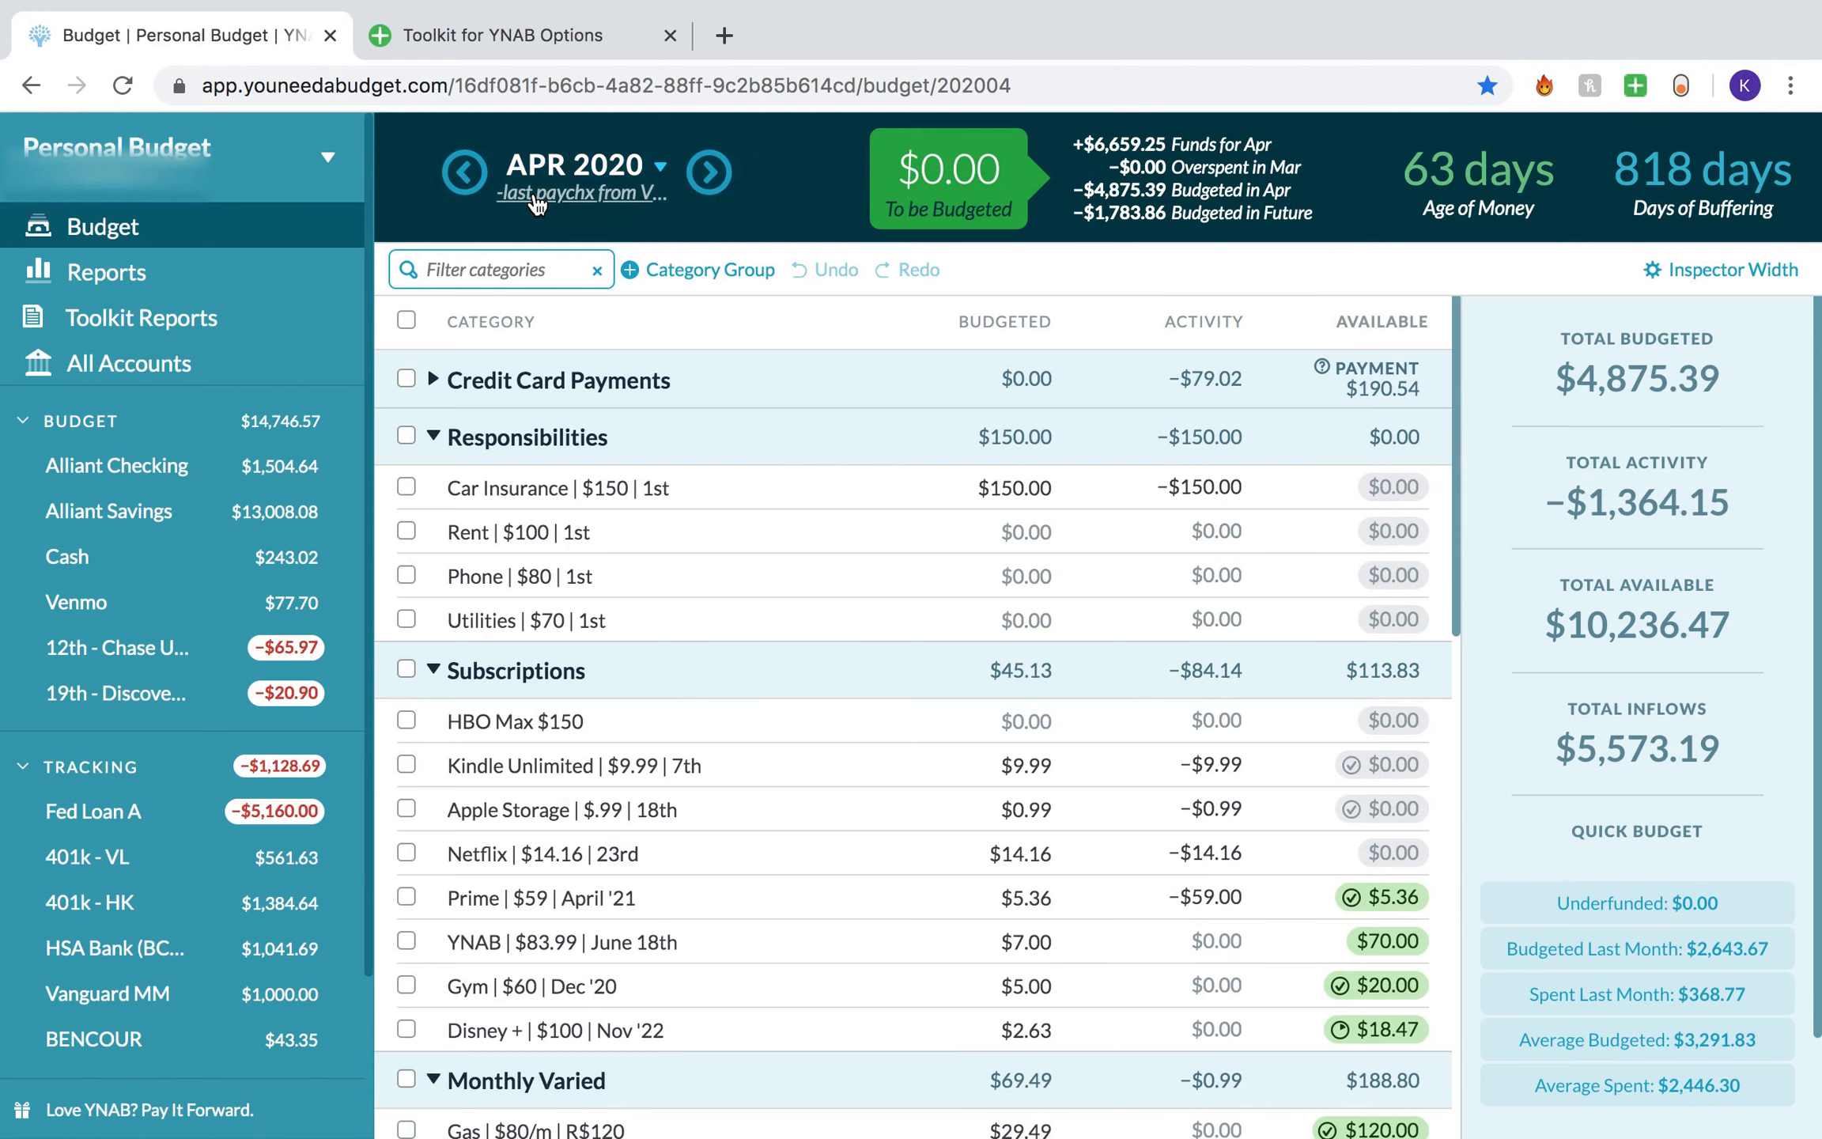
{"action": "left_click", "coordinate": [533, 192]}
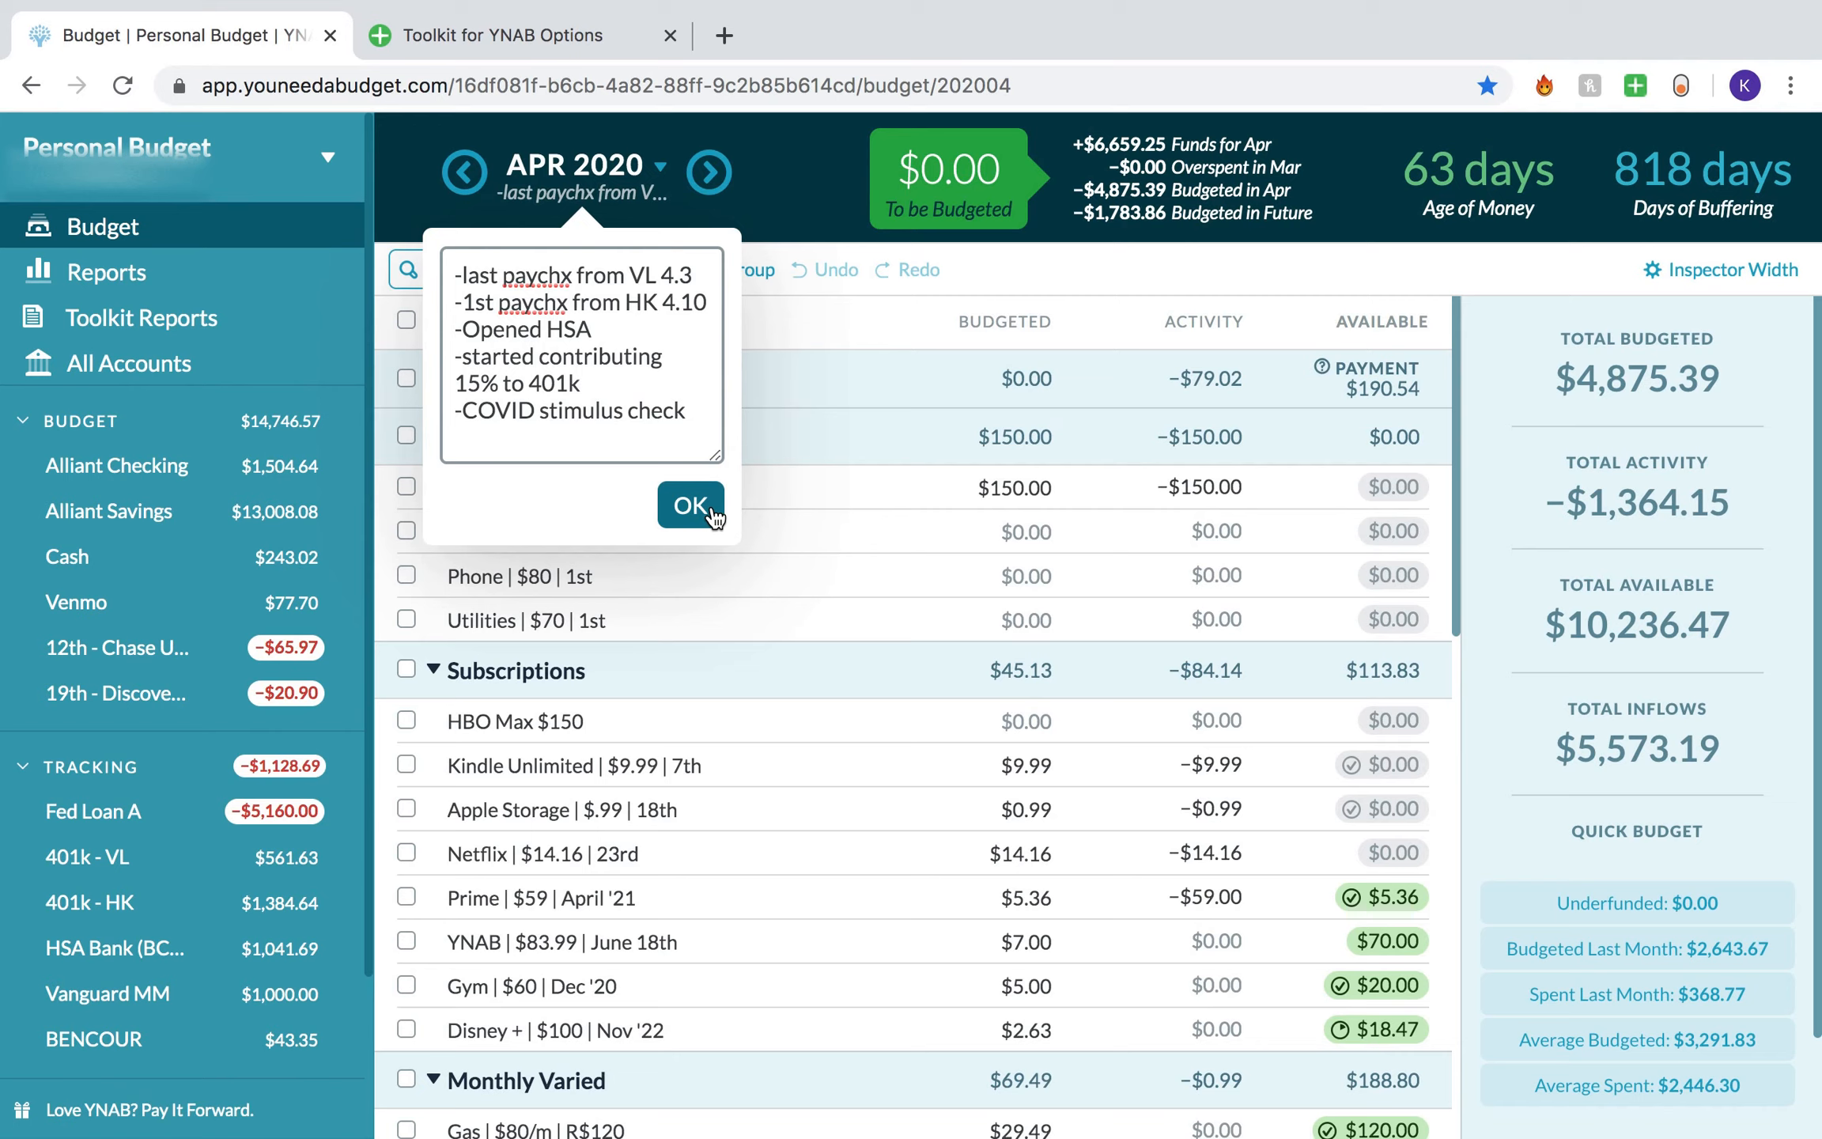
{"action": "left_click", "coordinate": [522, 302]}
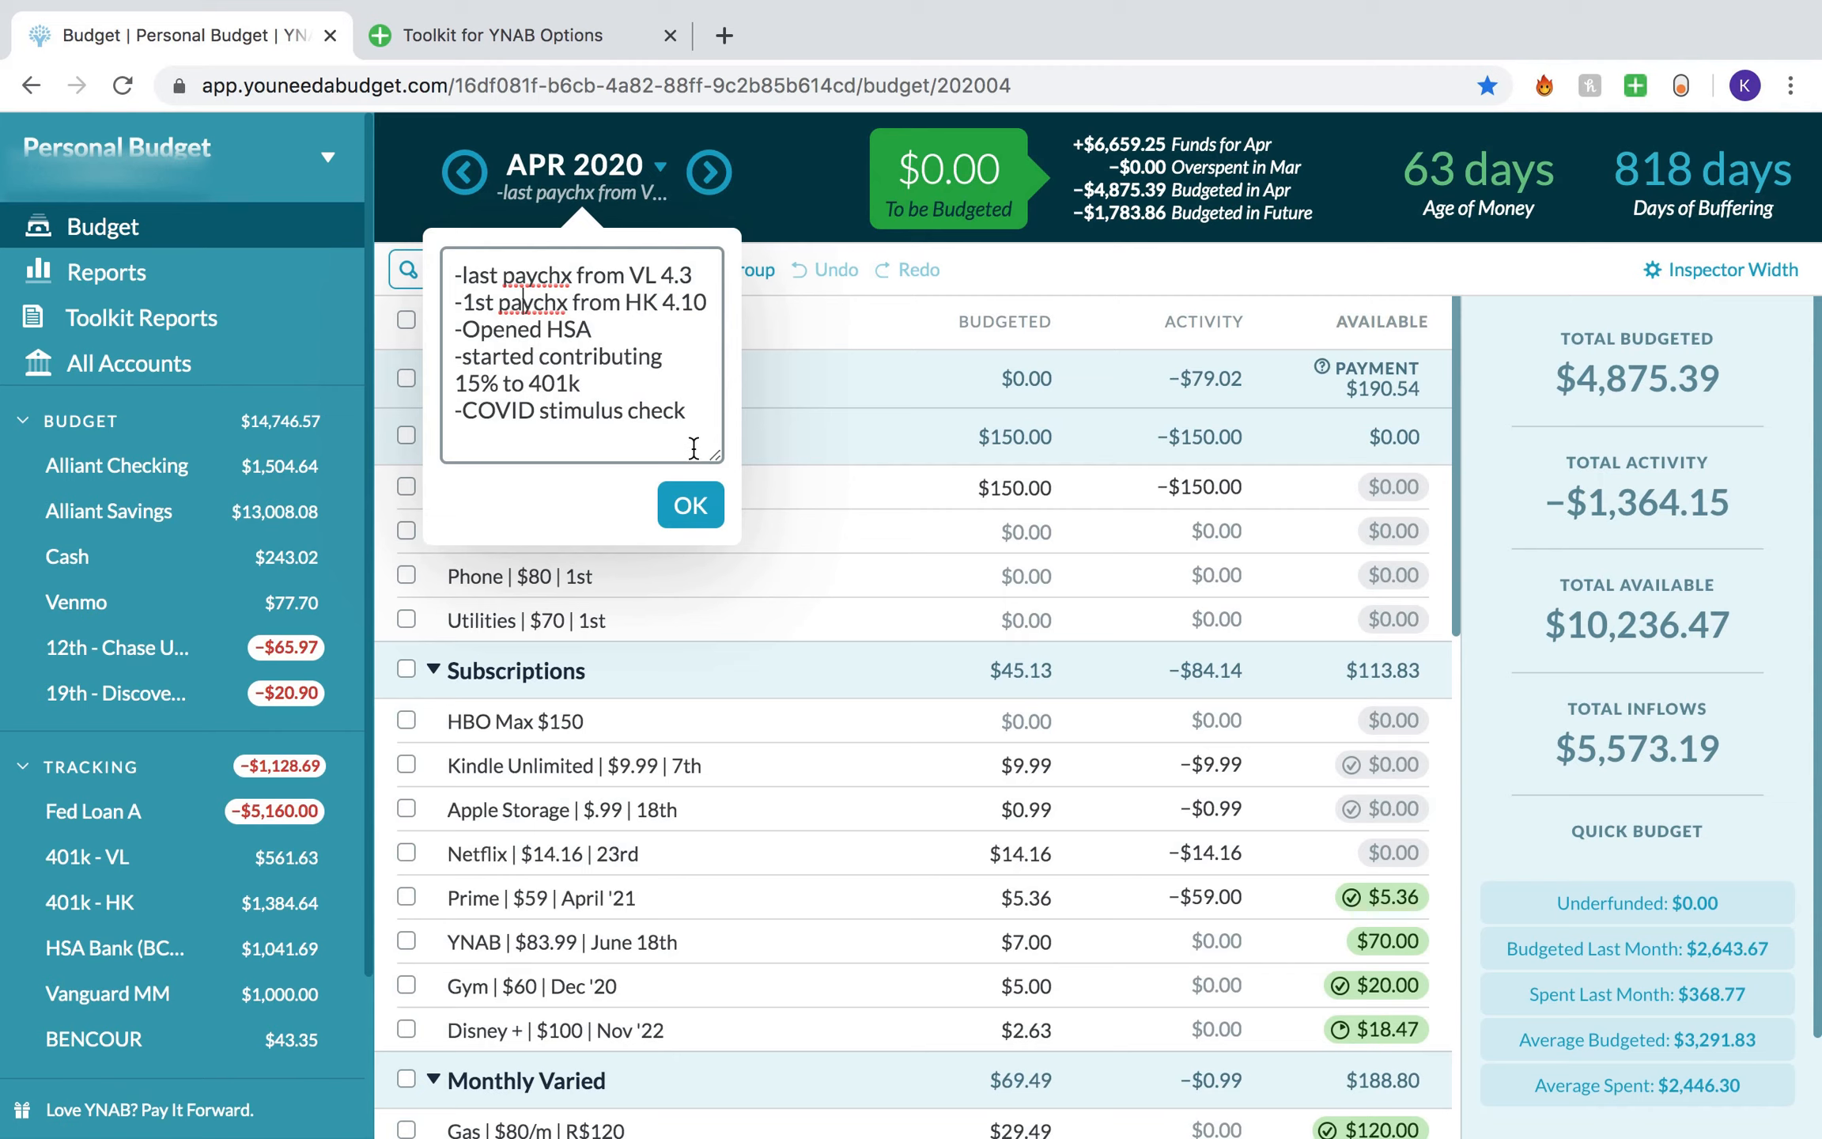
{"action": "left_click", "coordinate": [690, 500]}
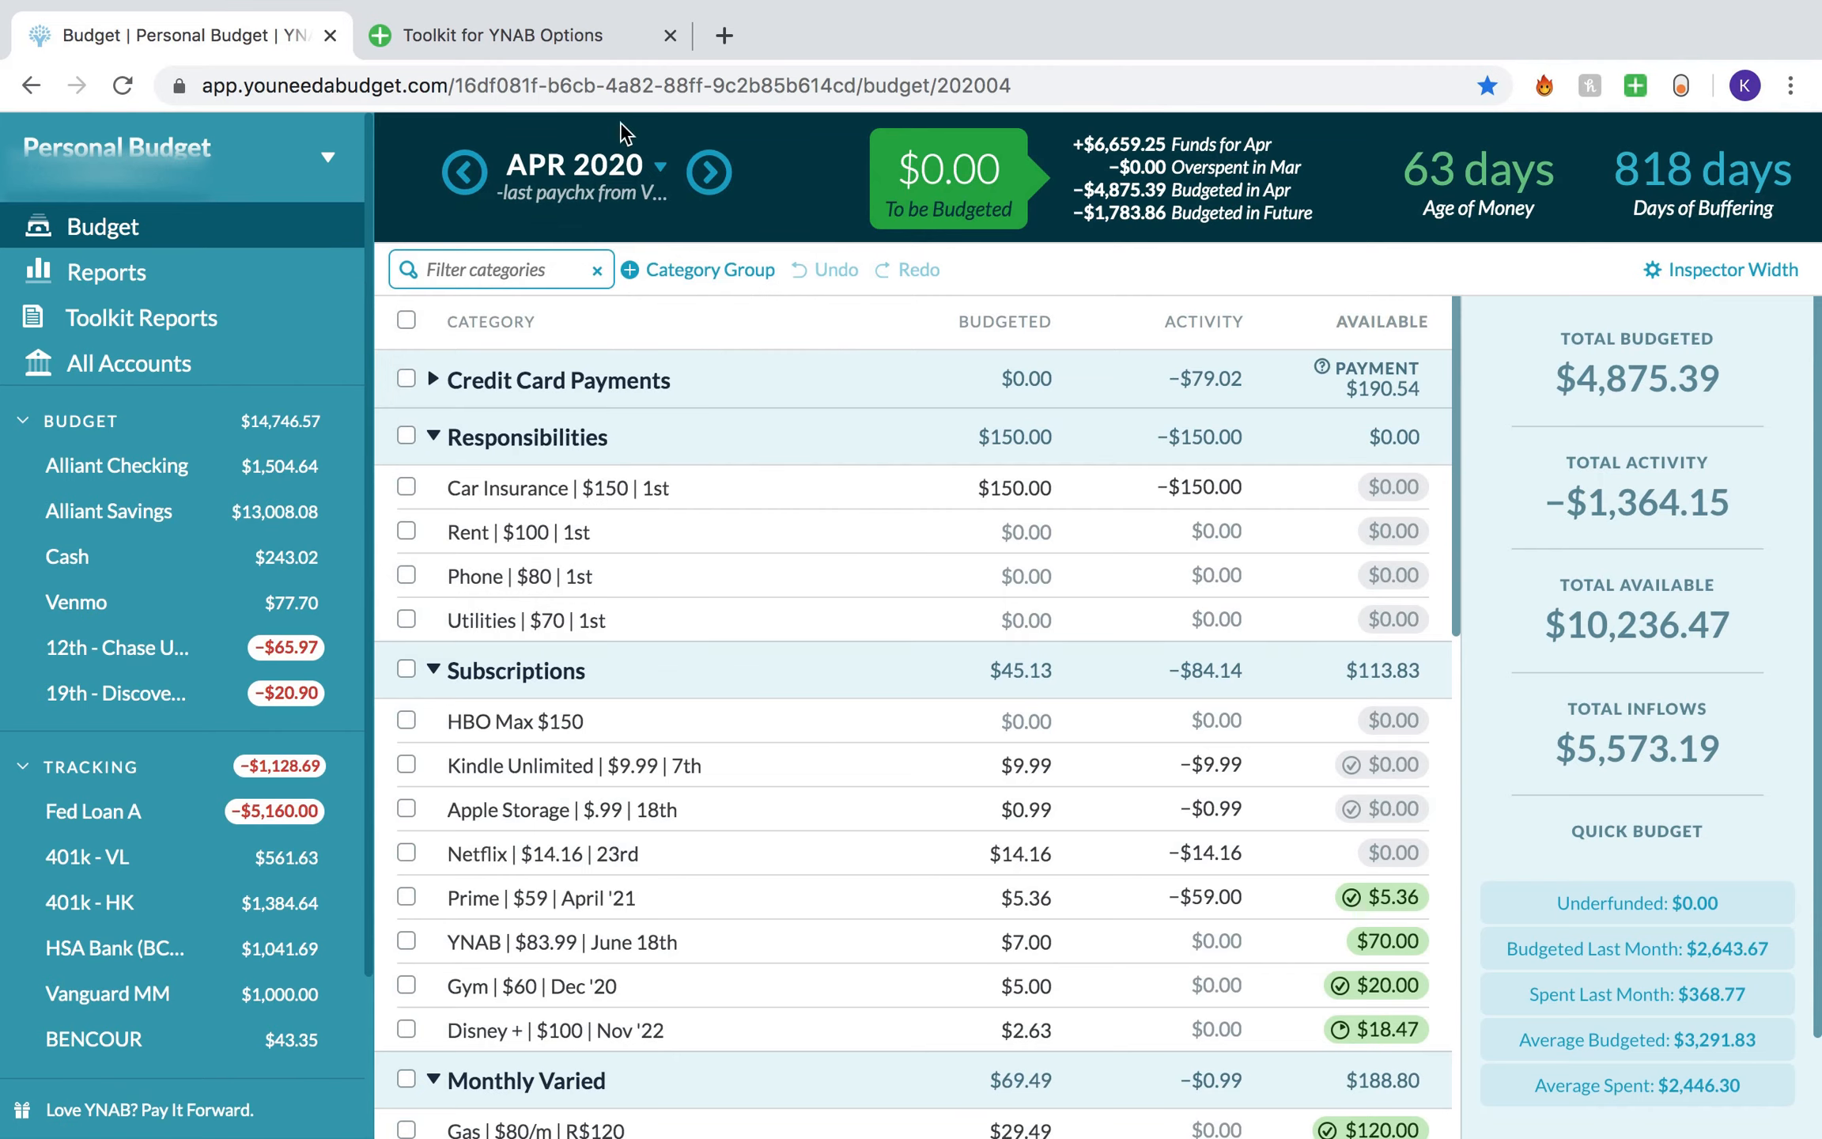
Step: Jump to the November 2019 budget and read its month note
{"action": "left_click", "coordinate": [647, 182]}
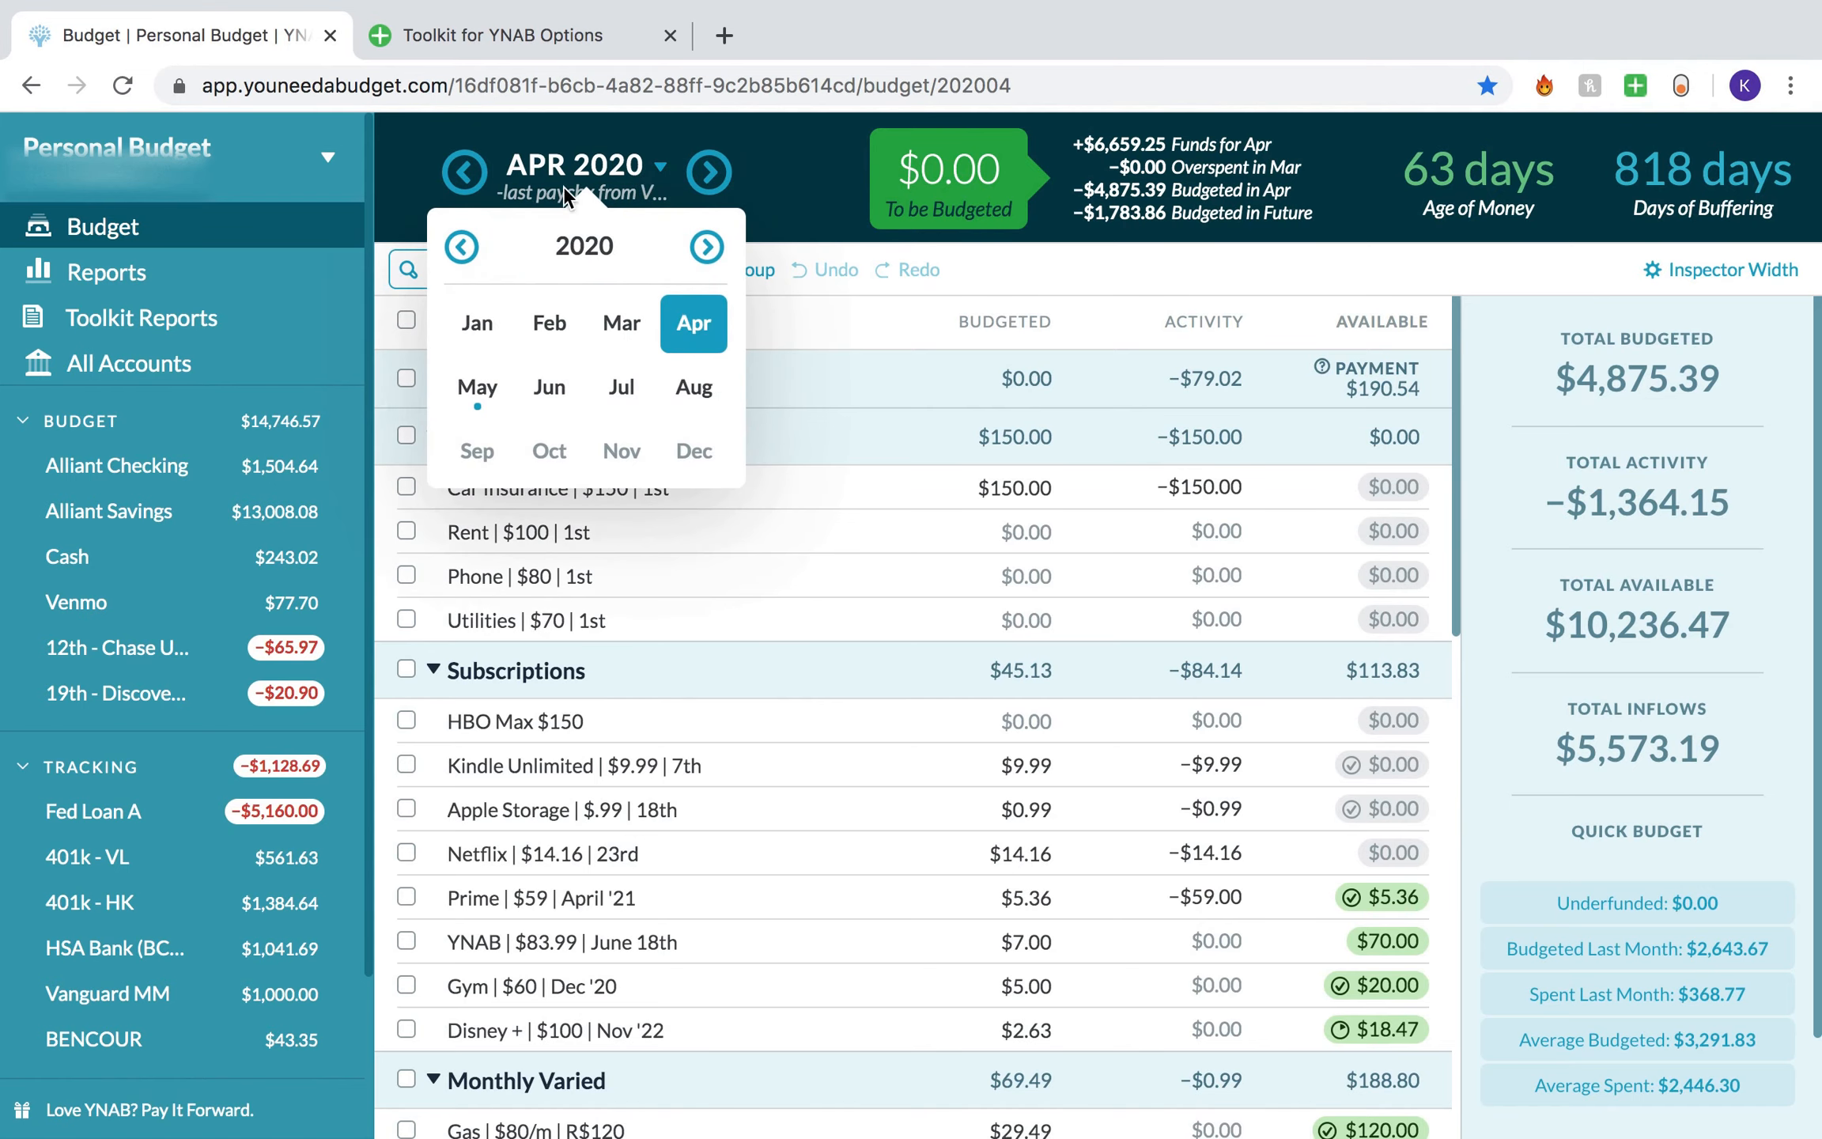
{"action": "left_click", "coordinate": [474, 252]}
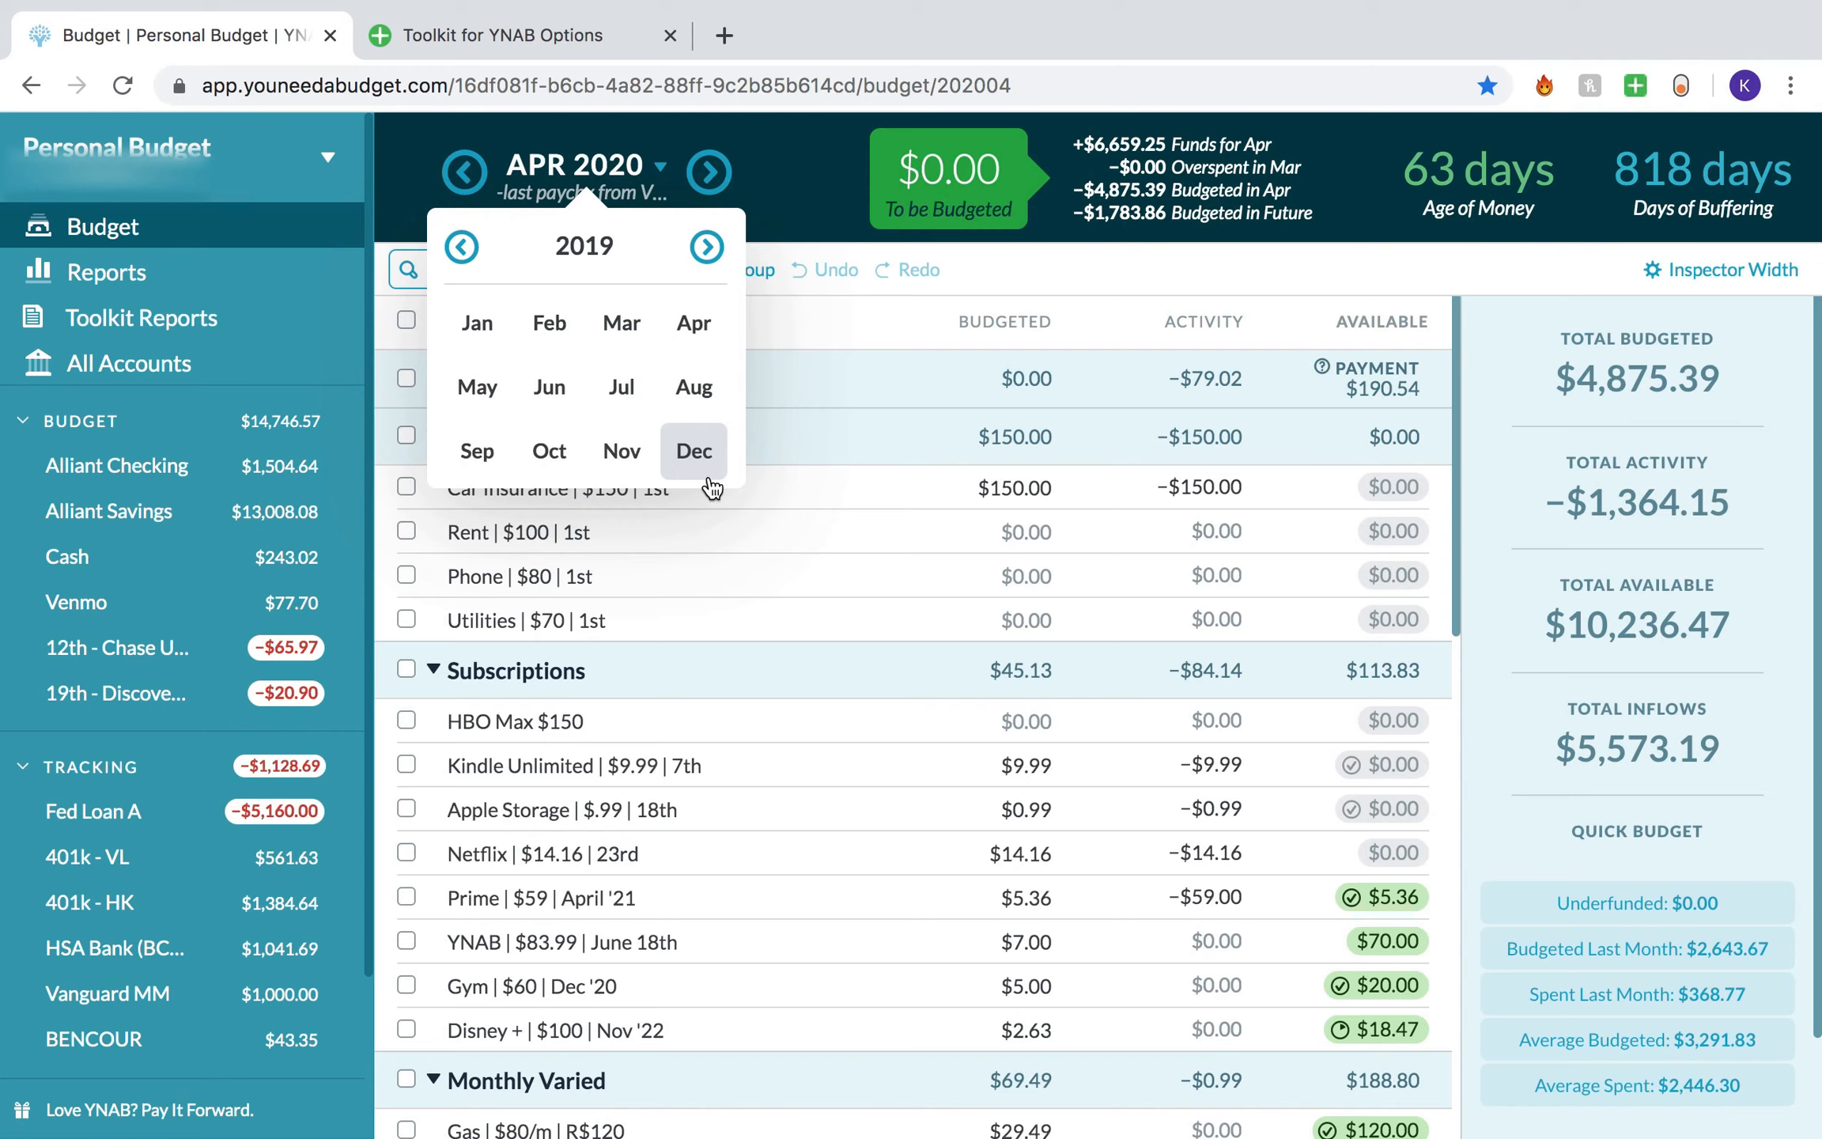
{"action": "left_click", "coordinate": [642, 461]}
{"action": "left_click", "coordinate": [542, 194]}
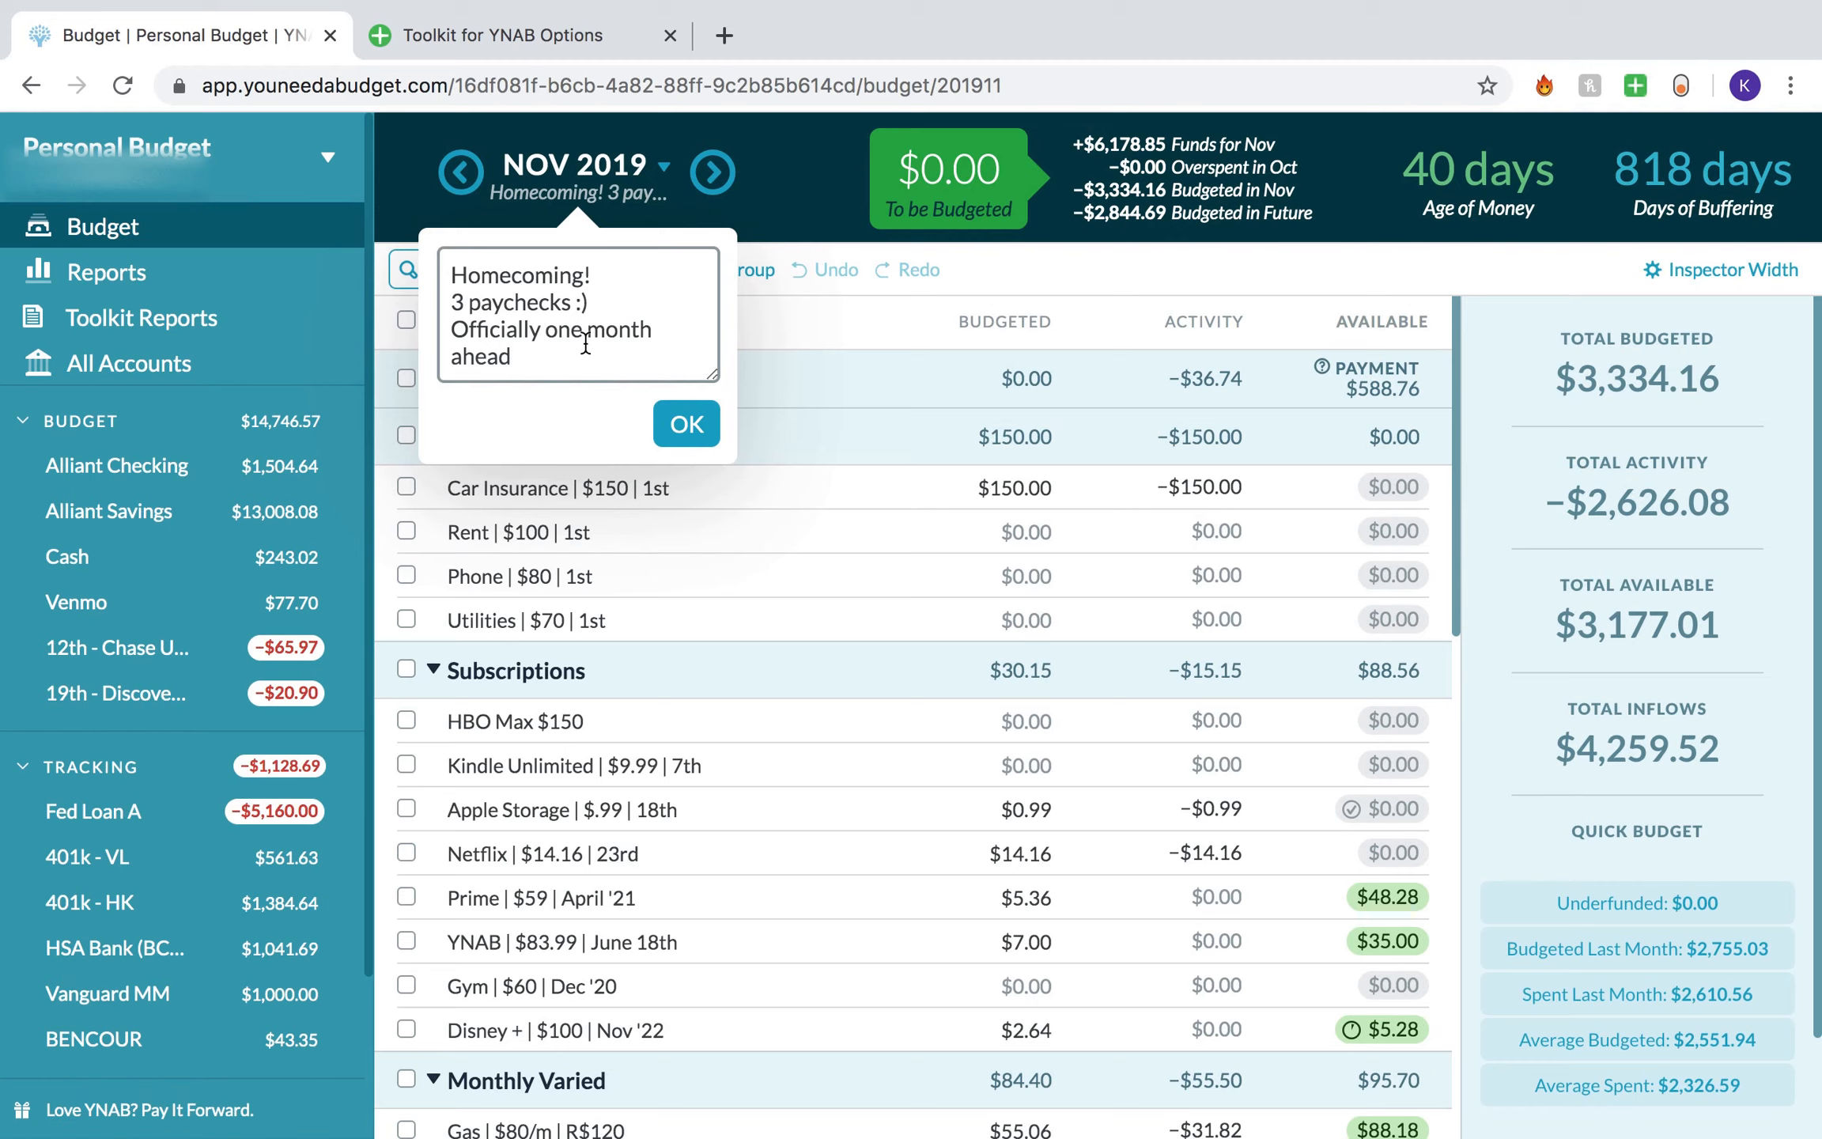
{"action": "left_click", "coordinate": [685, 423]}
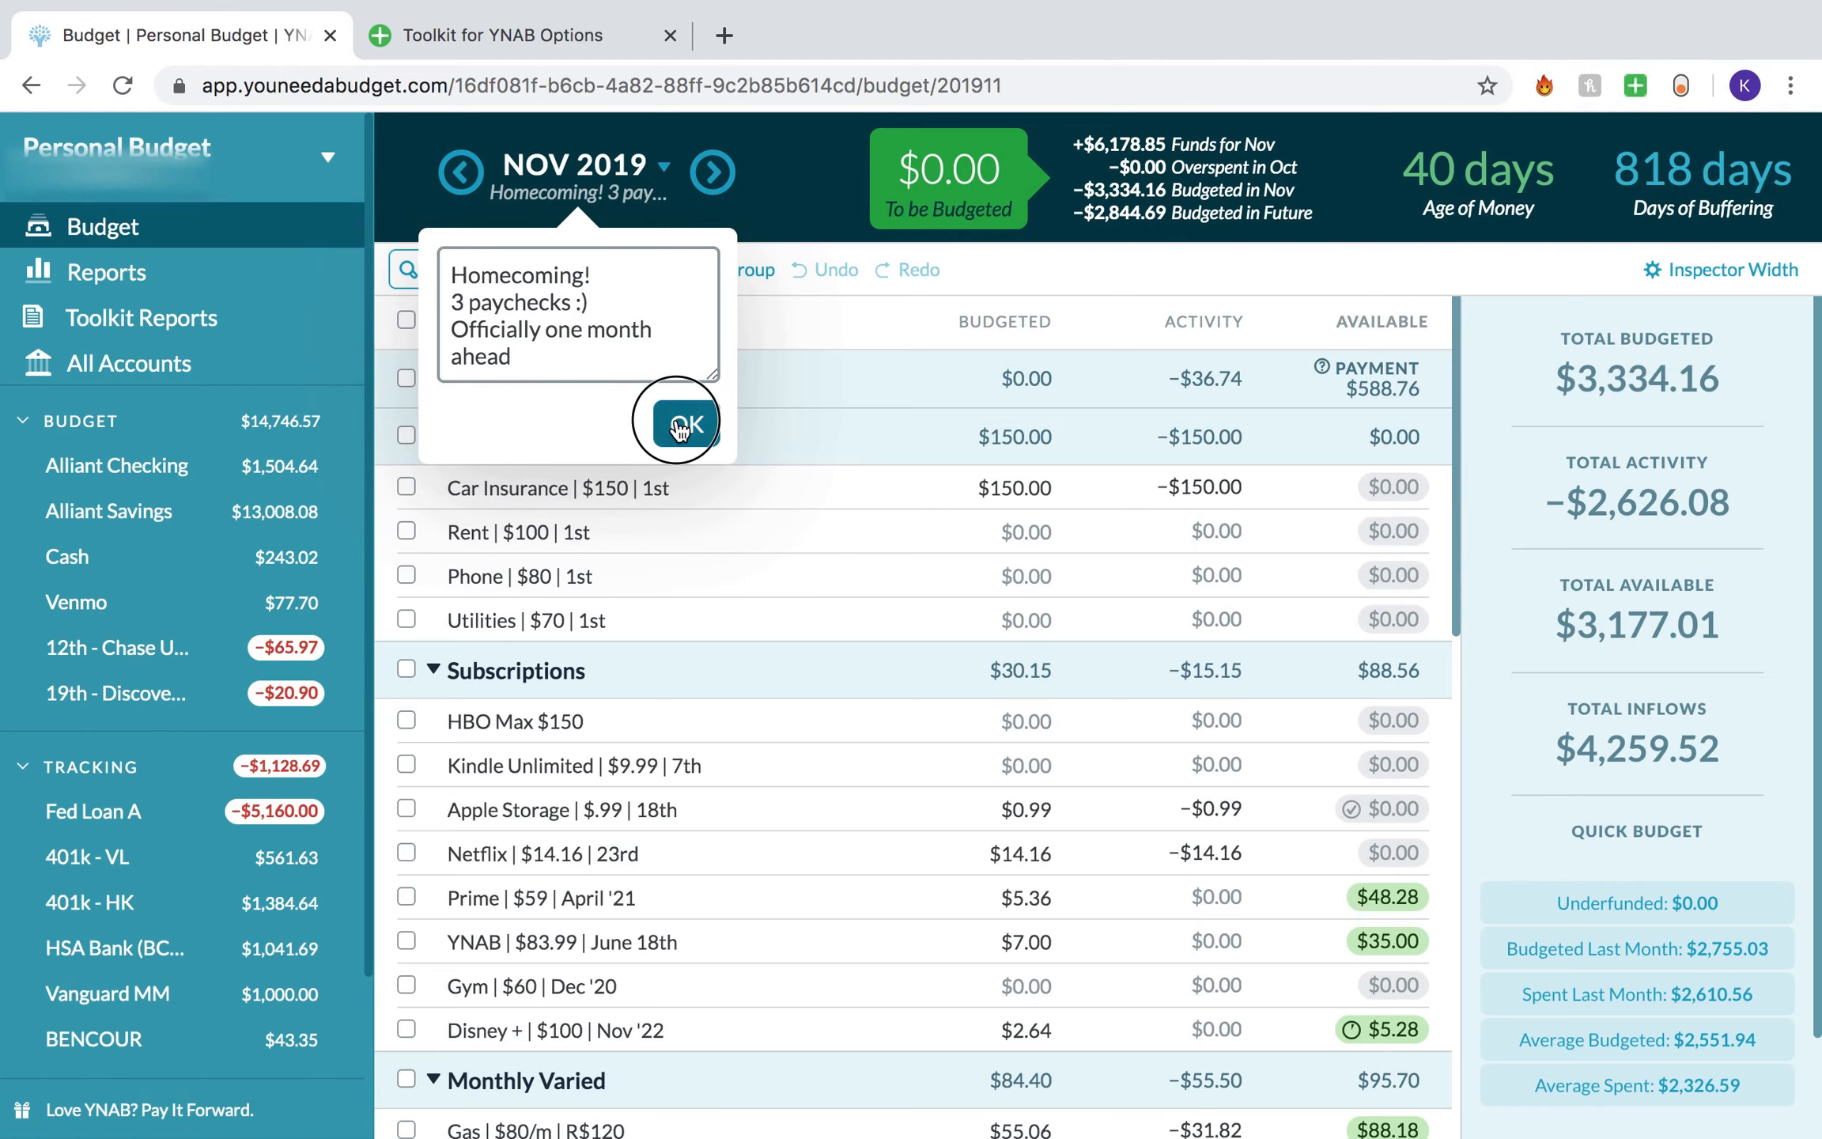
Step: Return to the May 2020 budget
{"action": "left_click", "coordinate": [595, 174]}
{"action": "left_click", "coordinate": [706, 247]}
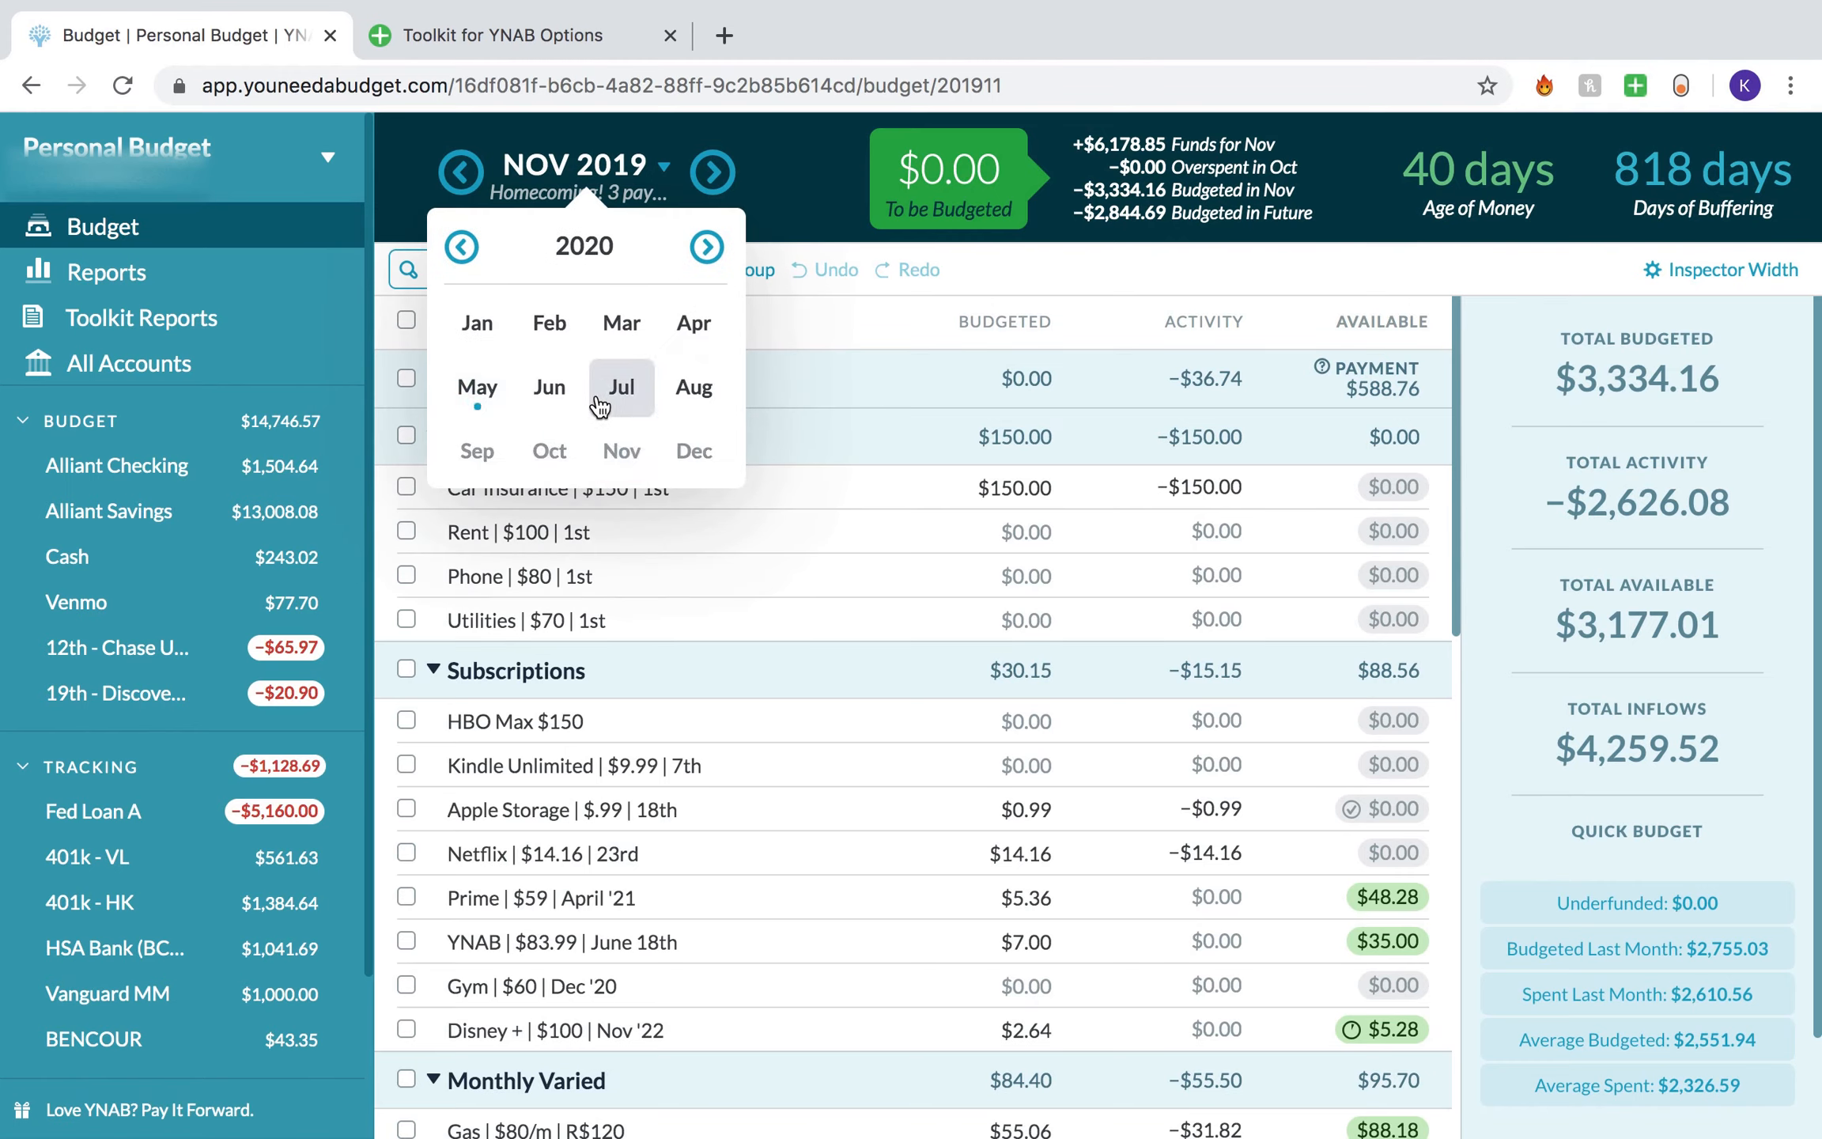
{"action": "left_click", "coordinate": [466, 400]}
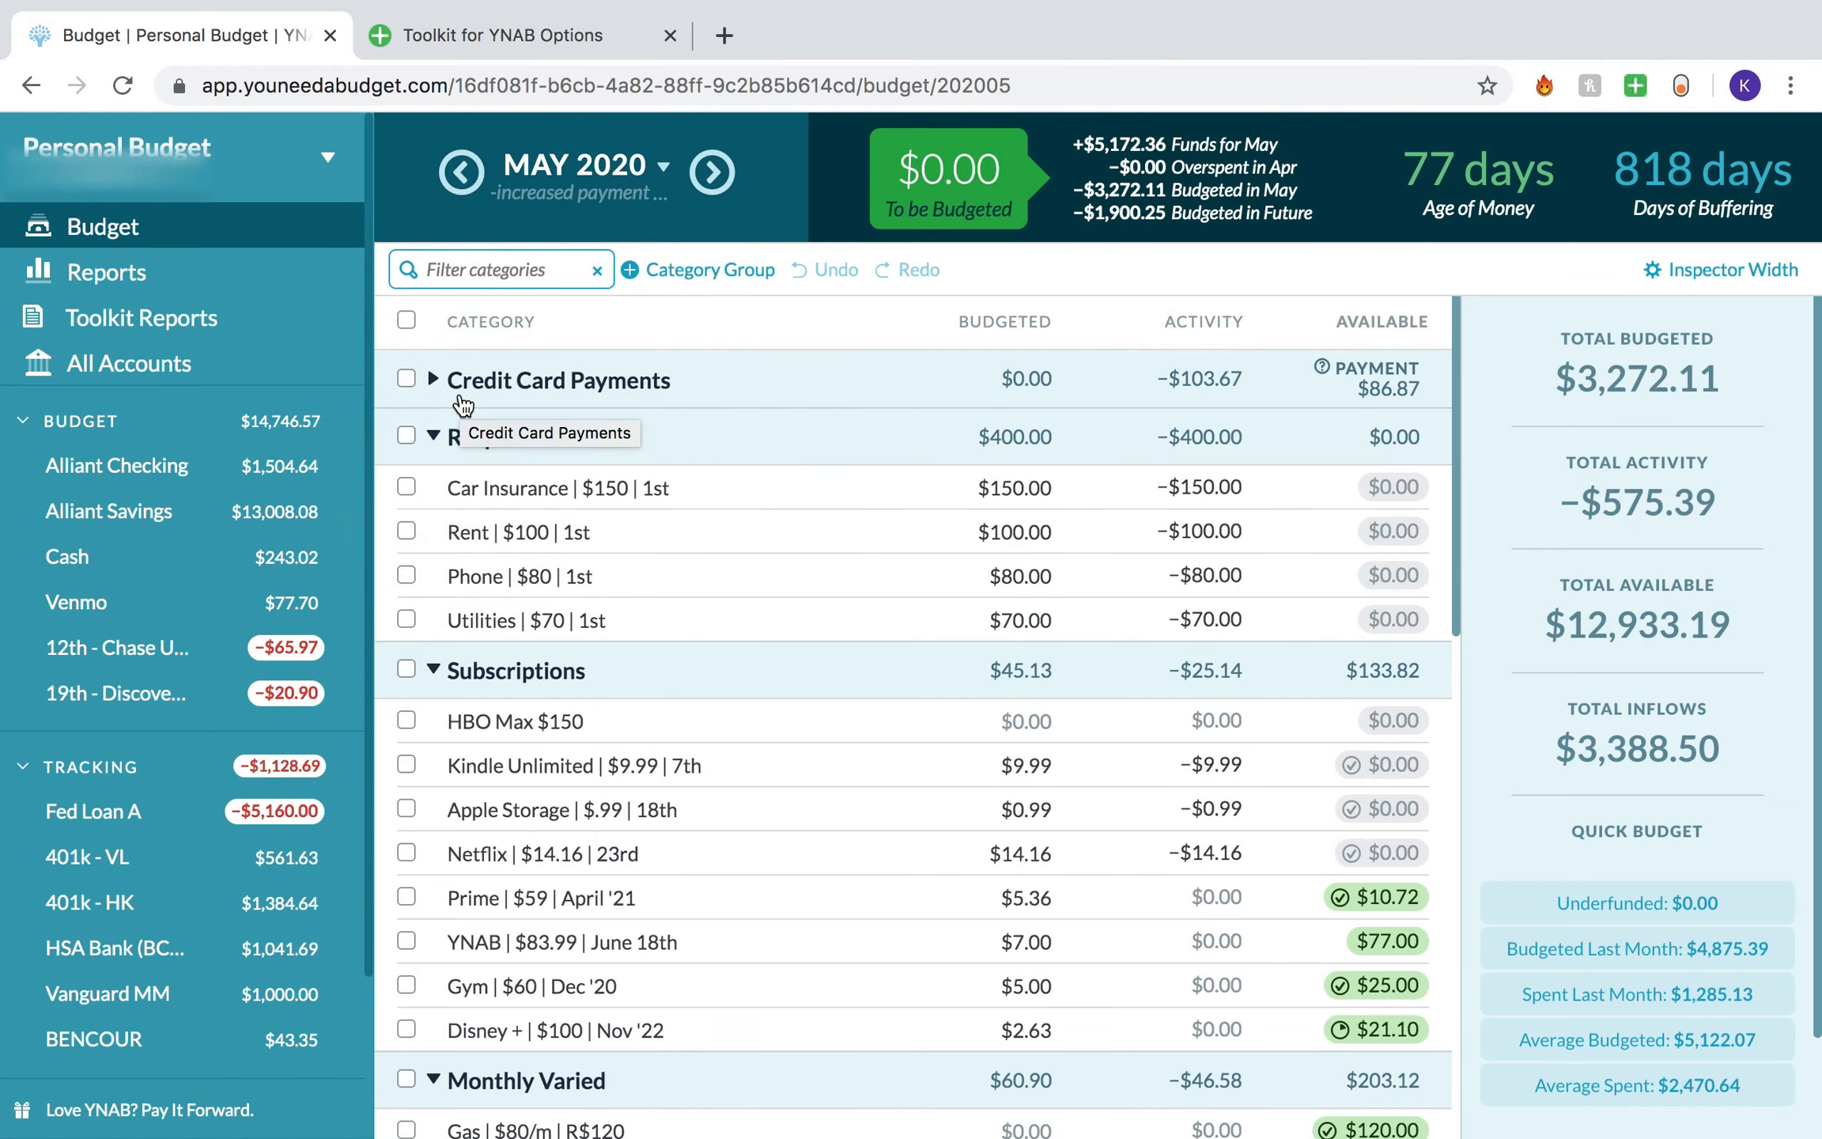
Step: Select the Gas category under Monthly Varied and review its monthly summary, spending goal and notes
{"action": "scroll", "coordinate": [645, 562], "scroll_direction": "down", "scroll_amount": 8}
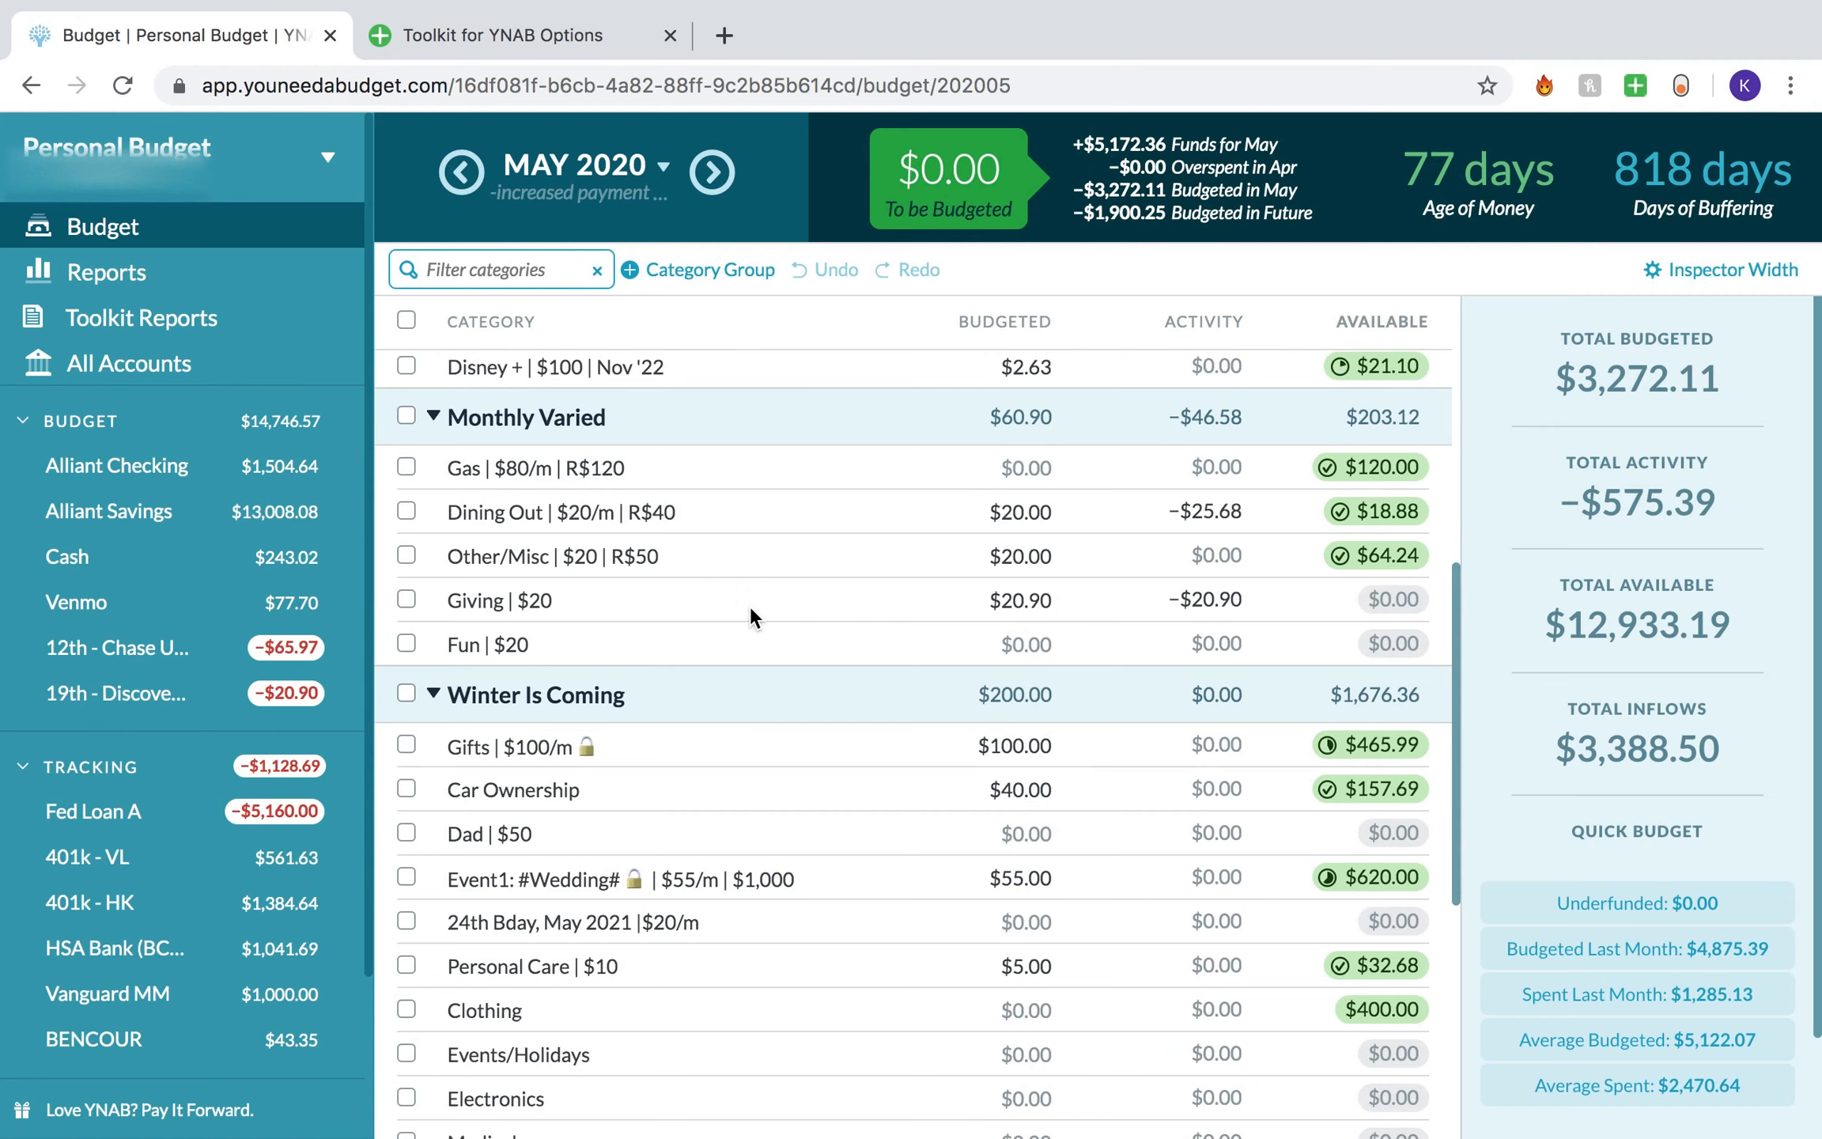
{"action": "scroll", "coordinate": [750, 607], "scroll_direction": "up", "scroll_amount": 1}
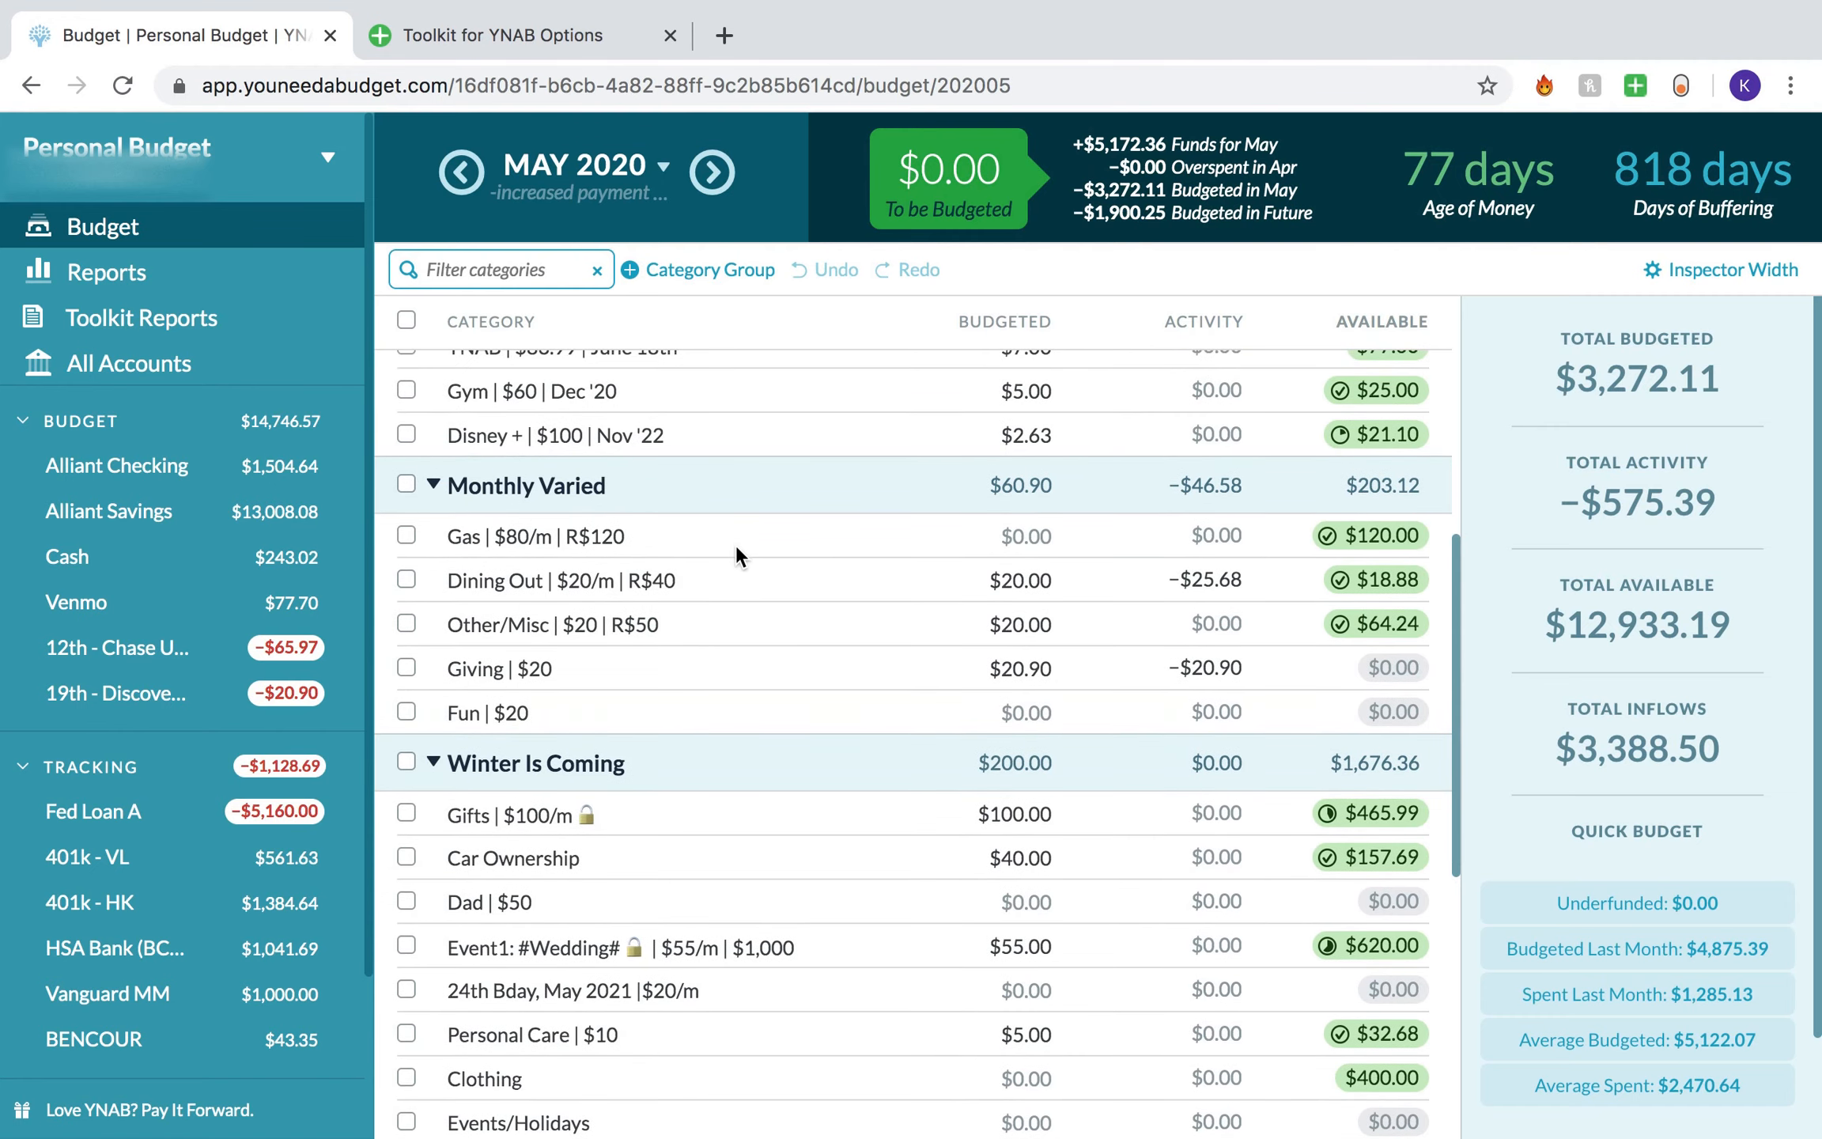
{"action": "left_click", "coordinate": [736, 546]}
{"action": "scroll", "coordinate": [1653, 791], "scroll_direction": "down", "scroll_amount": 5}
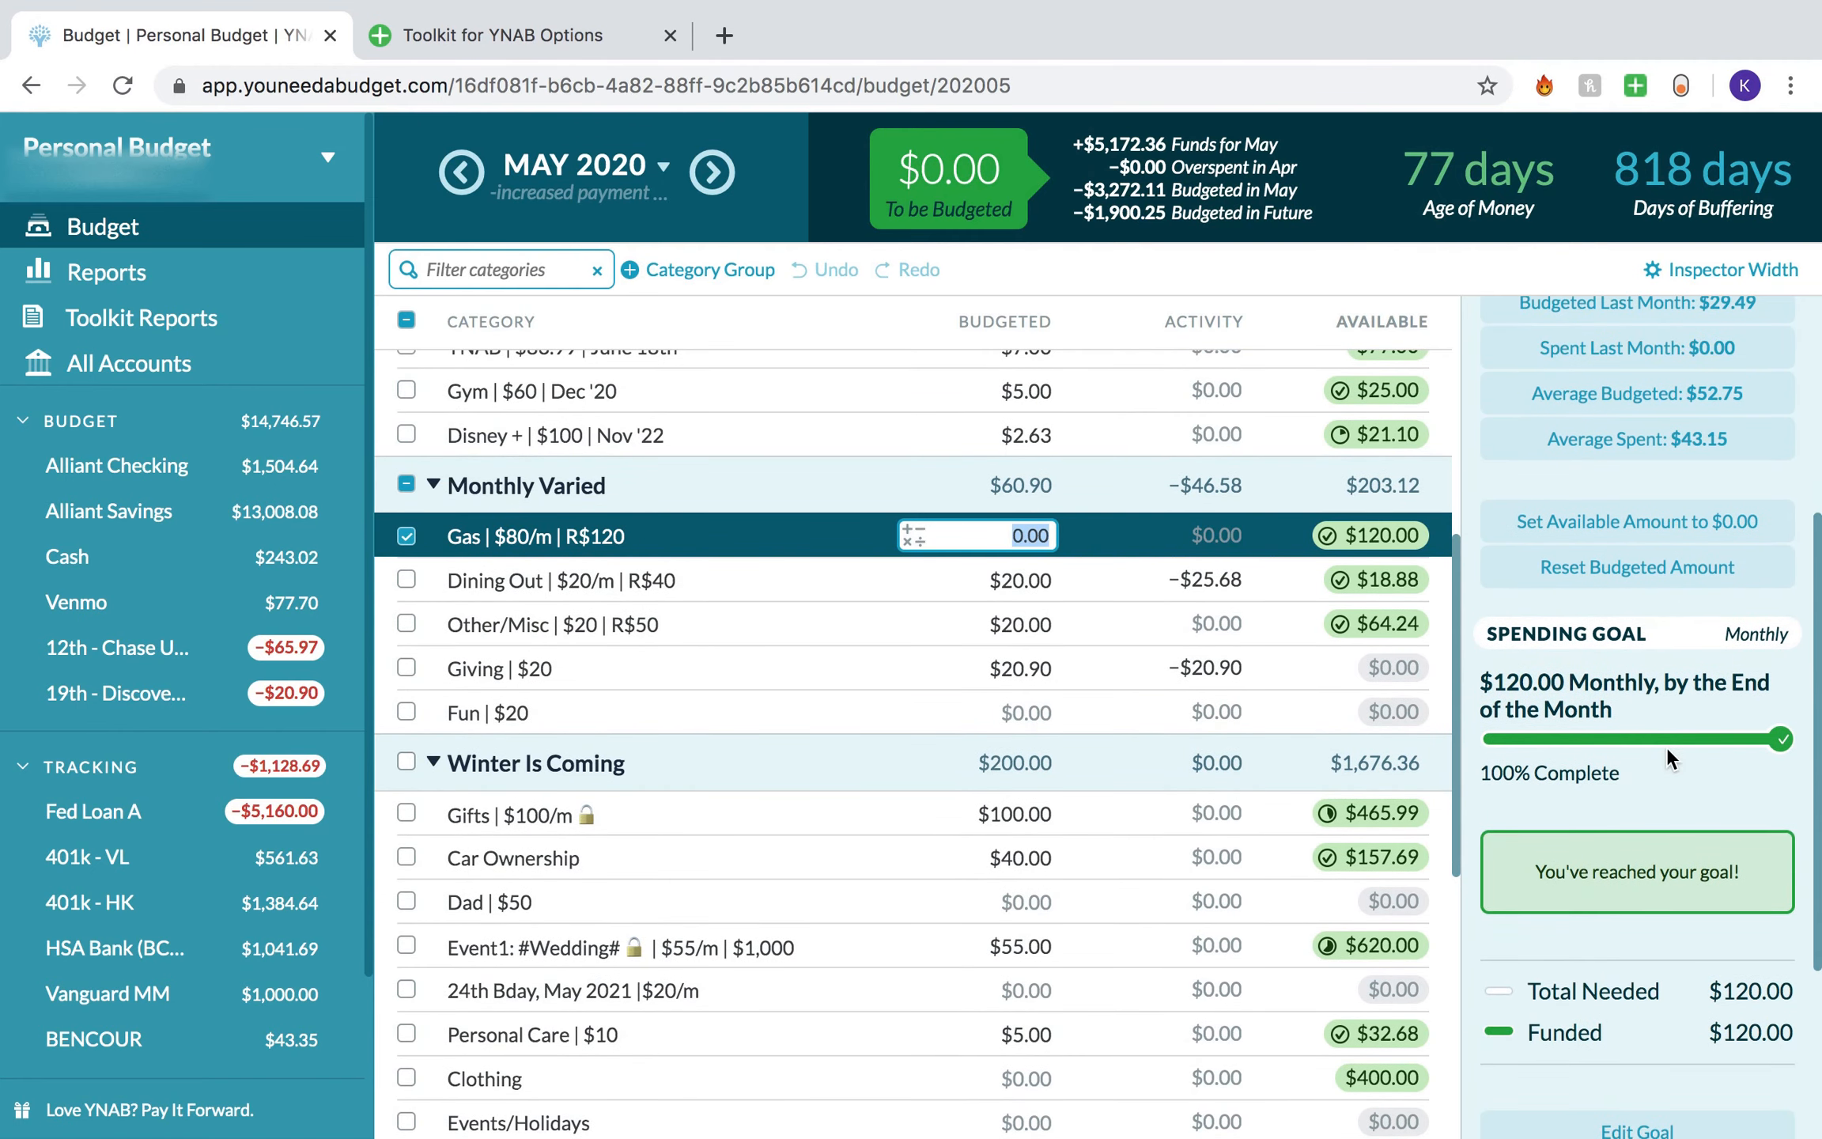
{"action": "scroll", "coordinate": [1667, 745], "scroll_direction": "down", "scroll_amount": 4}
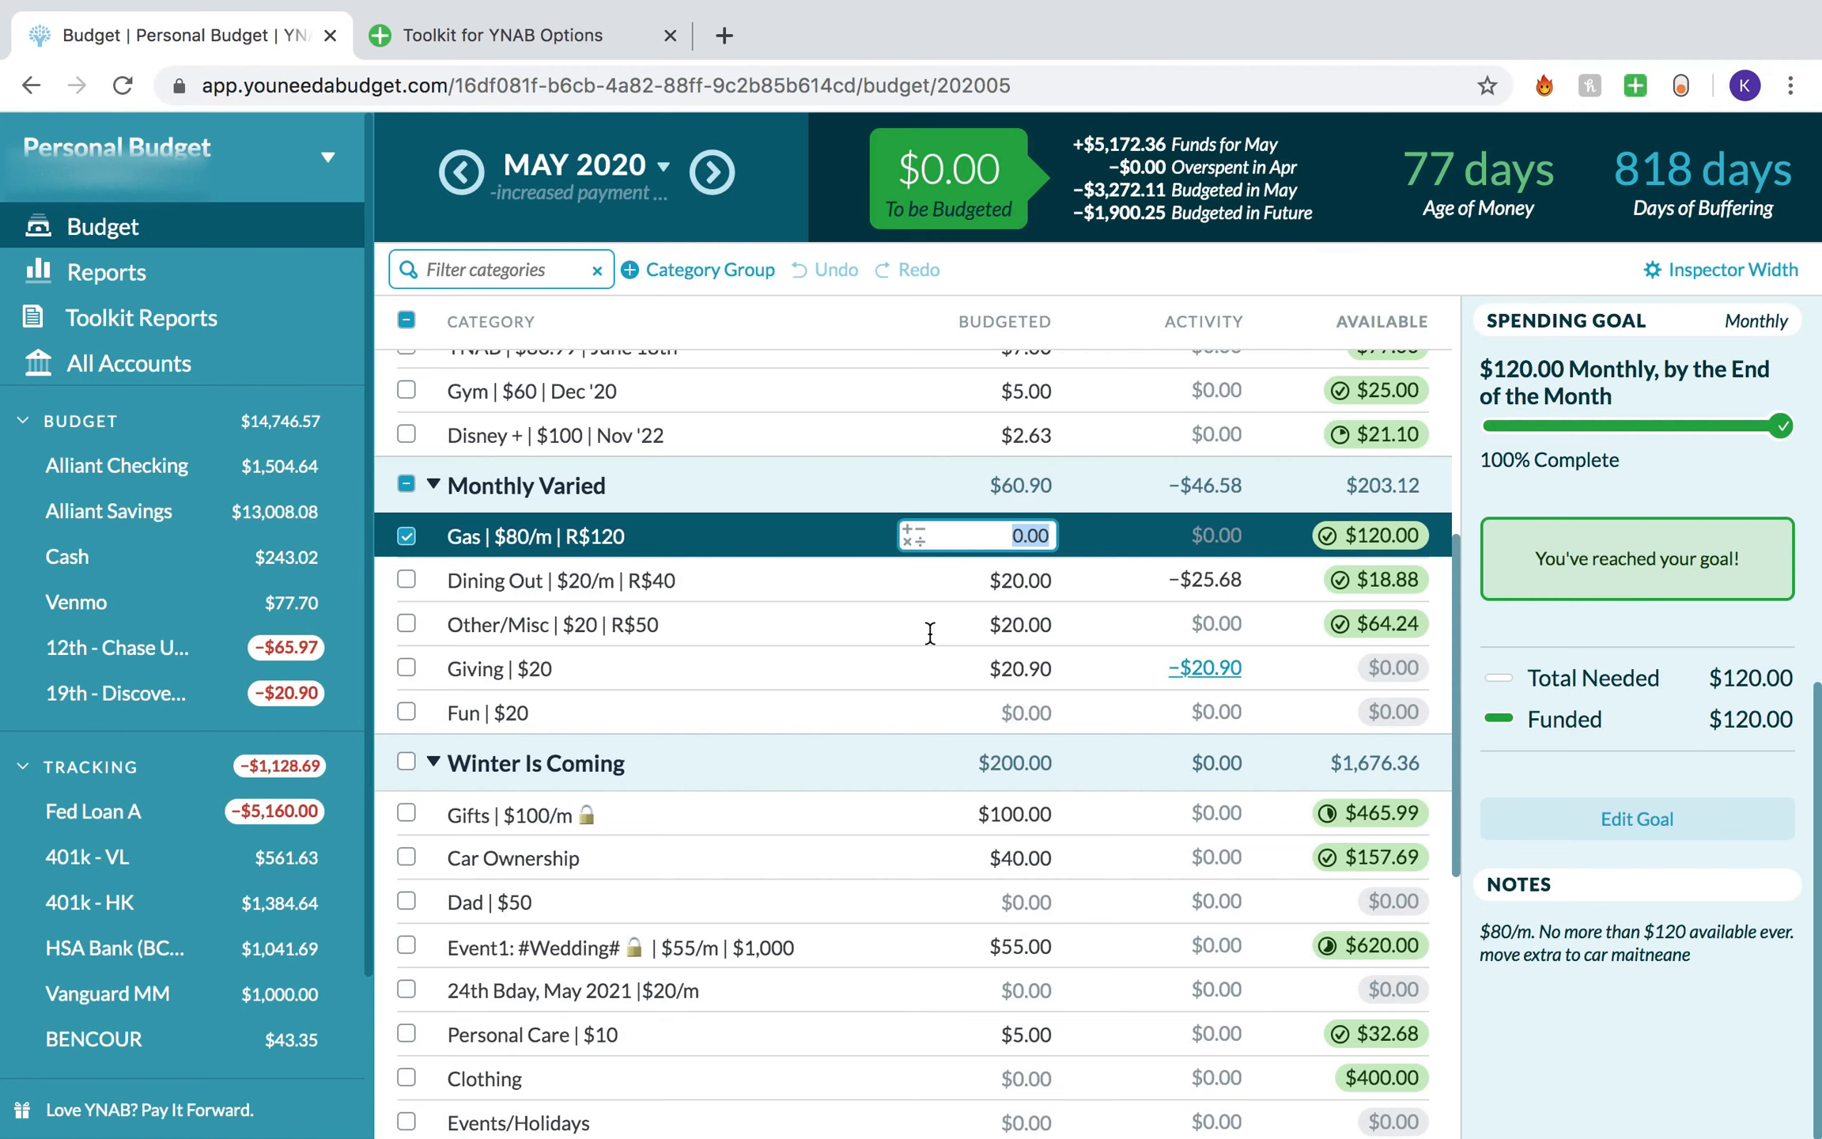
{"action": "scroll", "coordinate": [1737, 676], "scroll_direction": "up", "scroll_amount": 9}
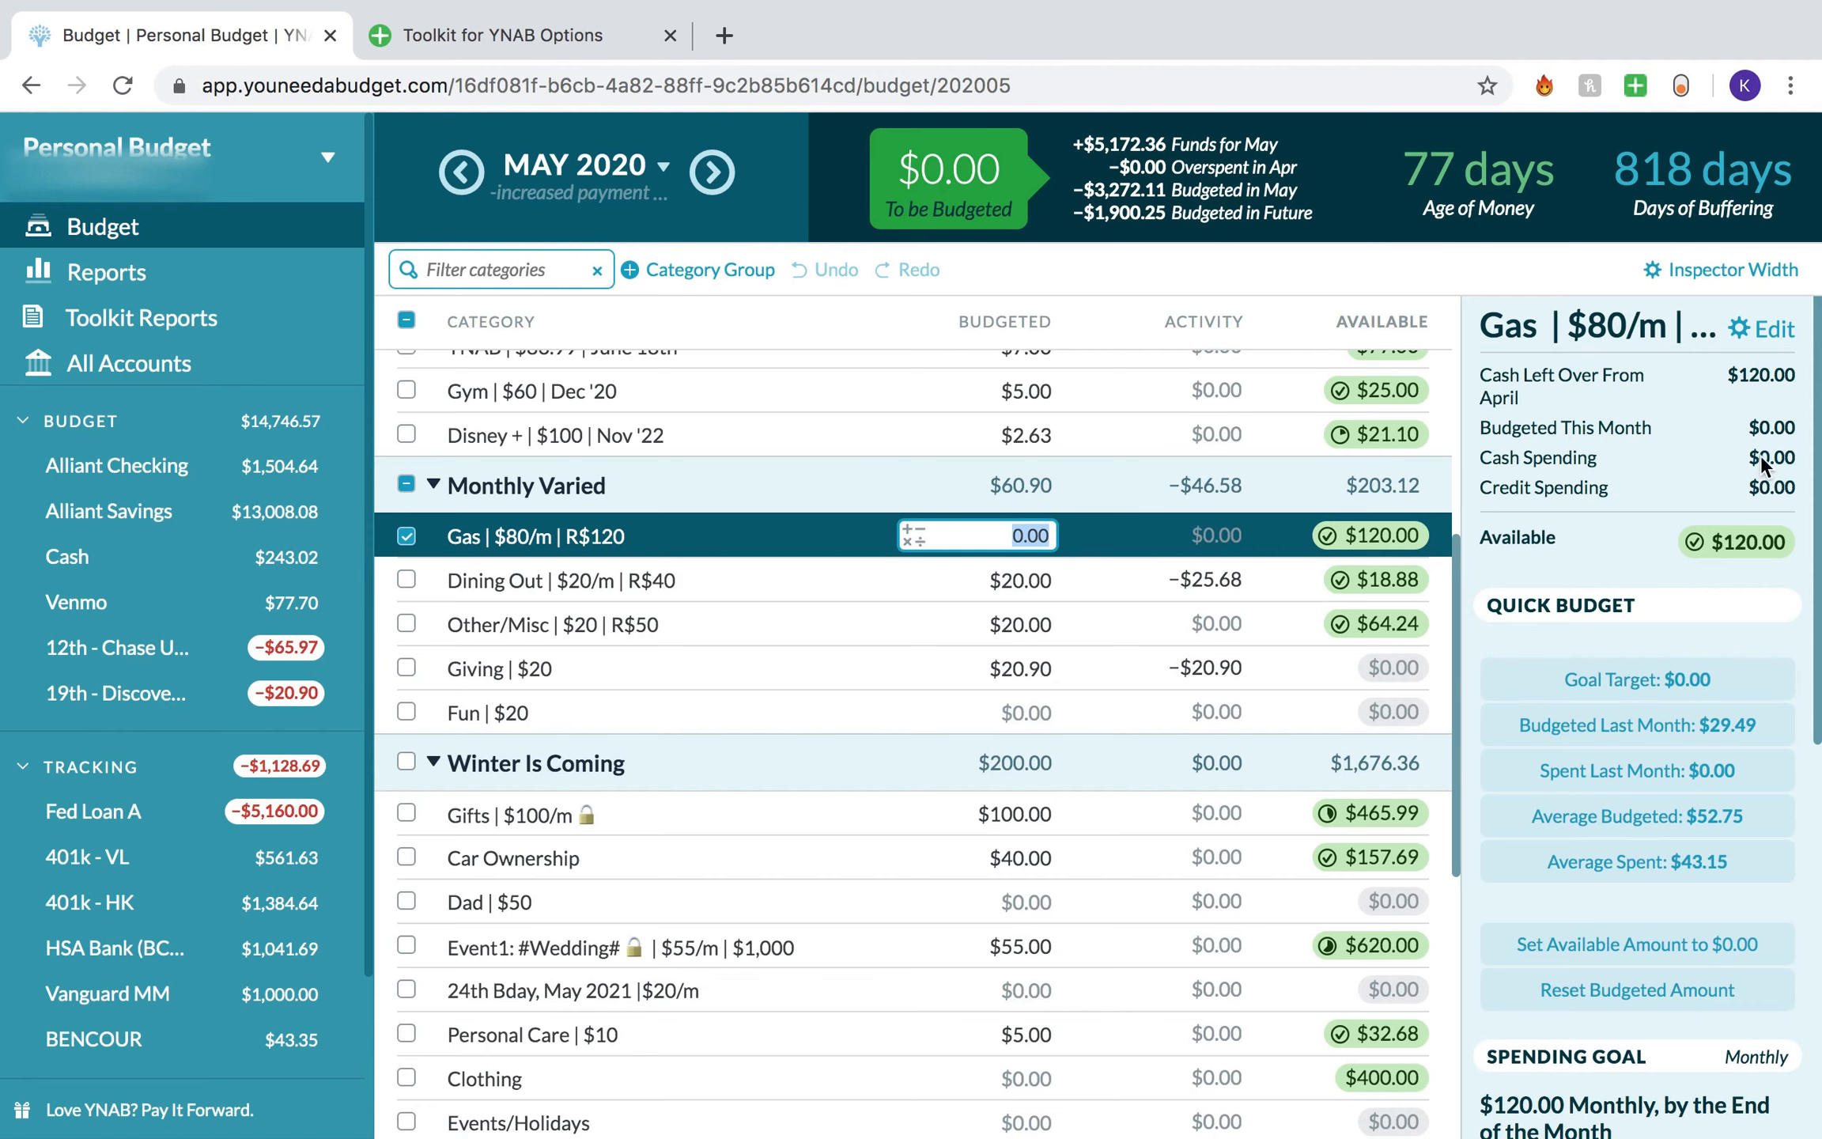
{"action": "scroll", "coordinate": [1591, 685], "scroll_direction": "down", "scroll_amount": 9}
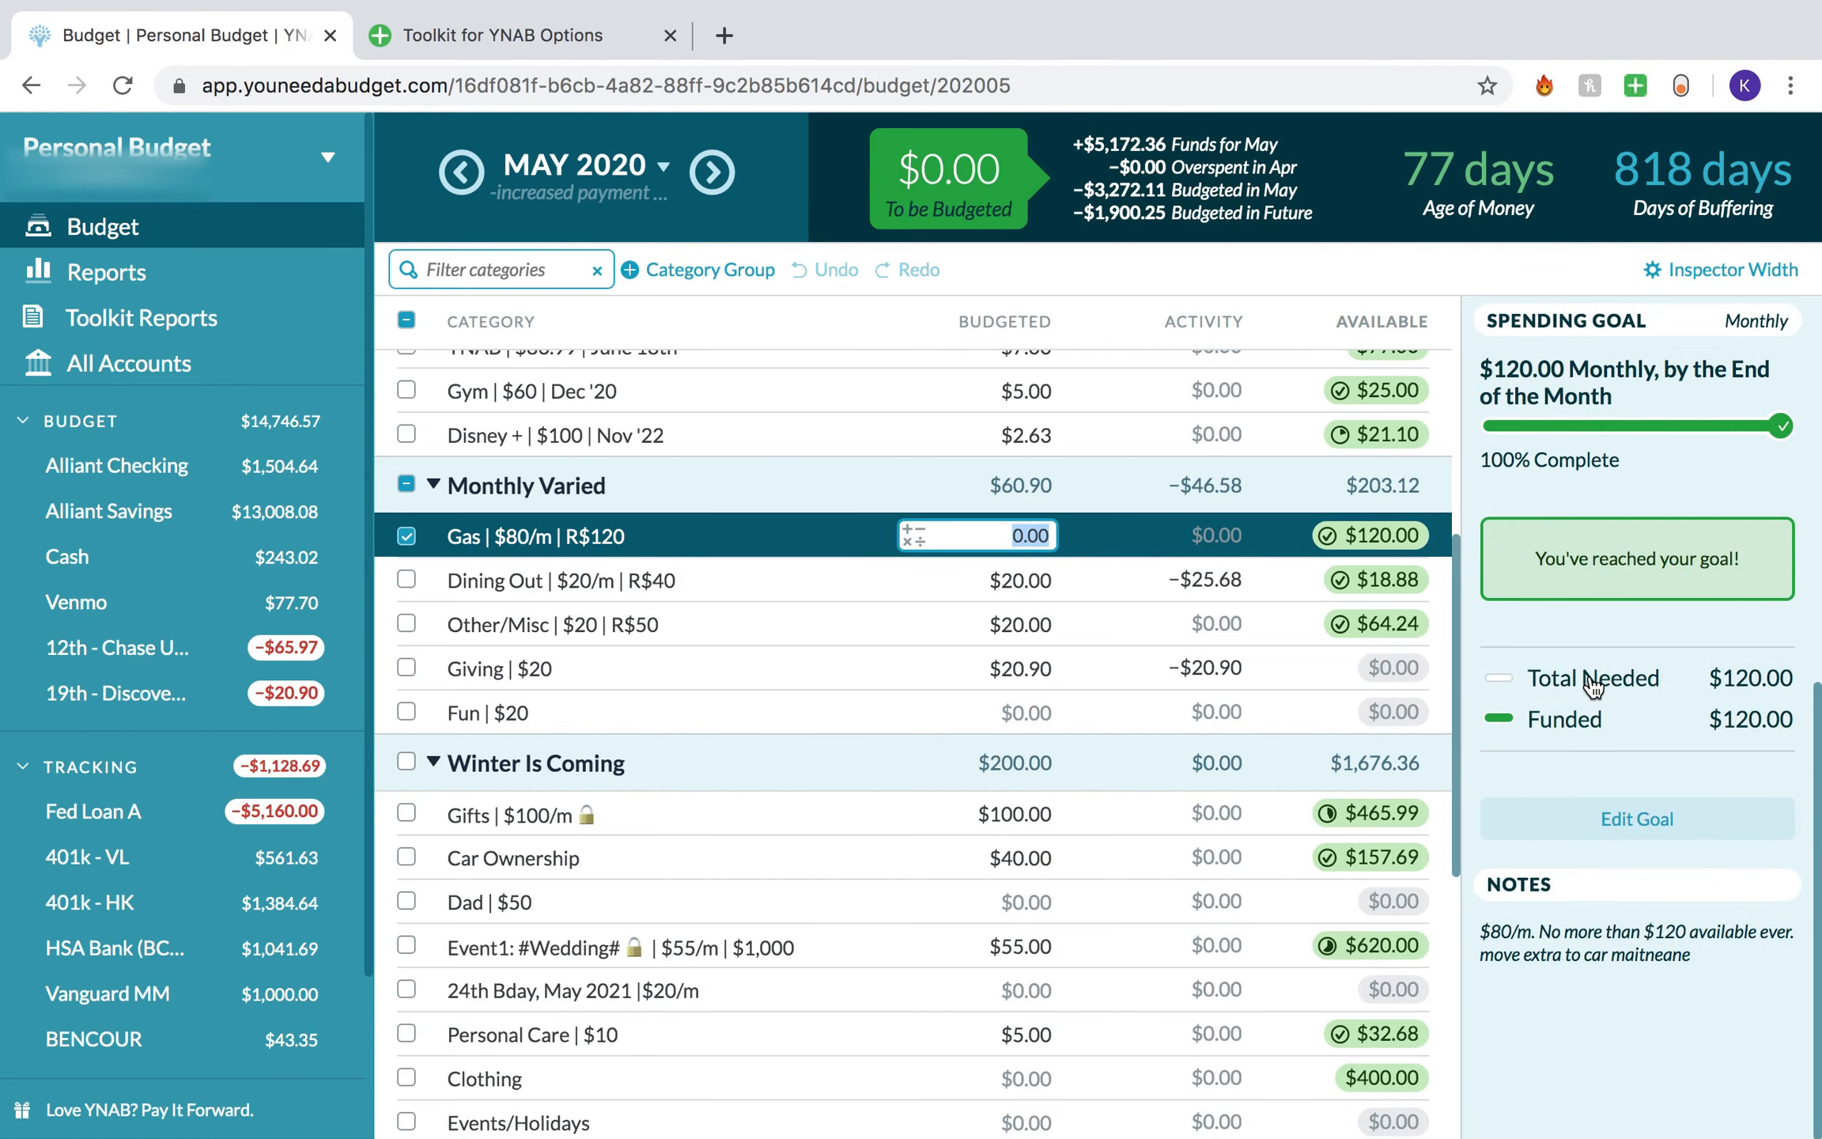
Step: Replace the misspelled last word of the Gas category's note with "ownership."
{"action": "left_click", "coordinate": [1700, 1027]}
{"action": "right_click", "coordinate": [1706, 955]}
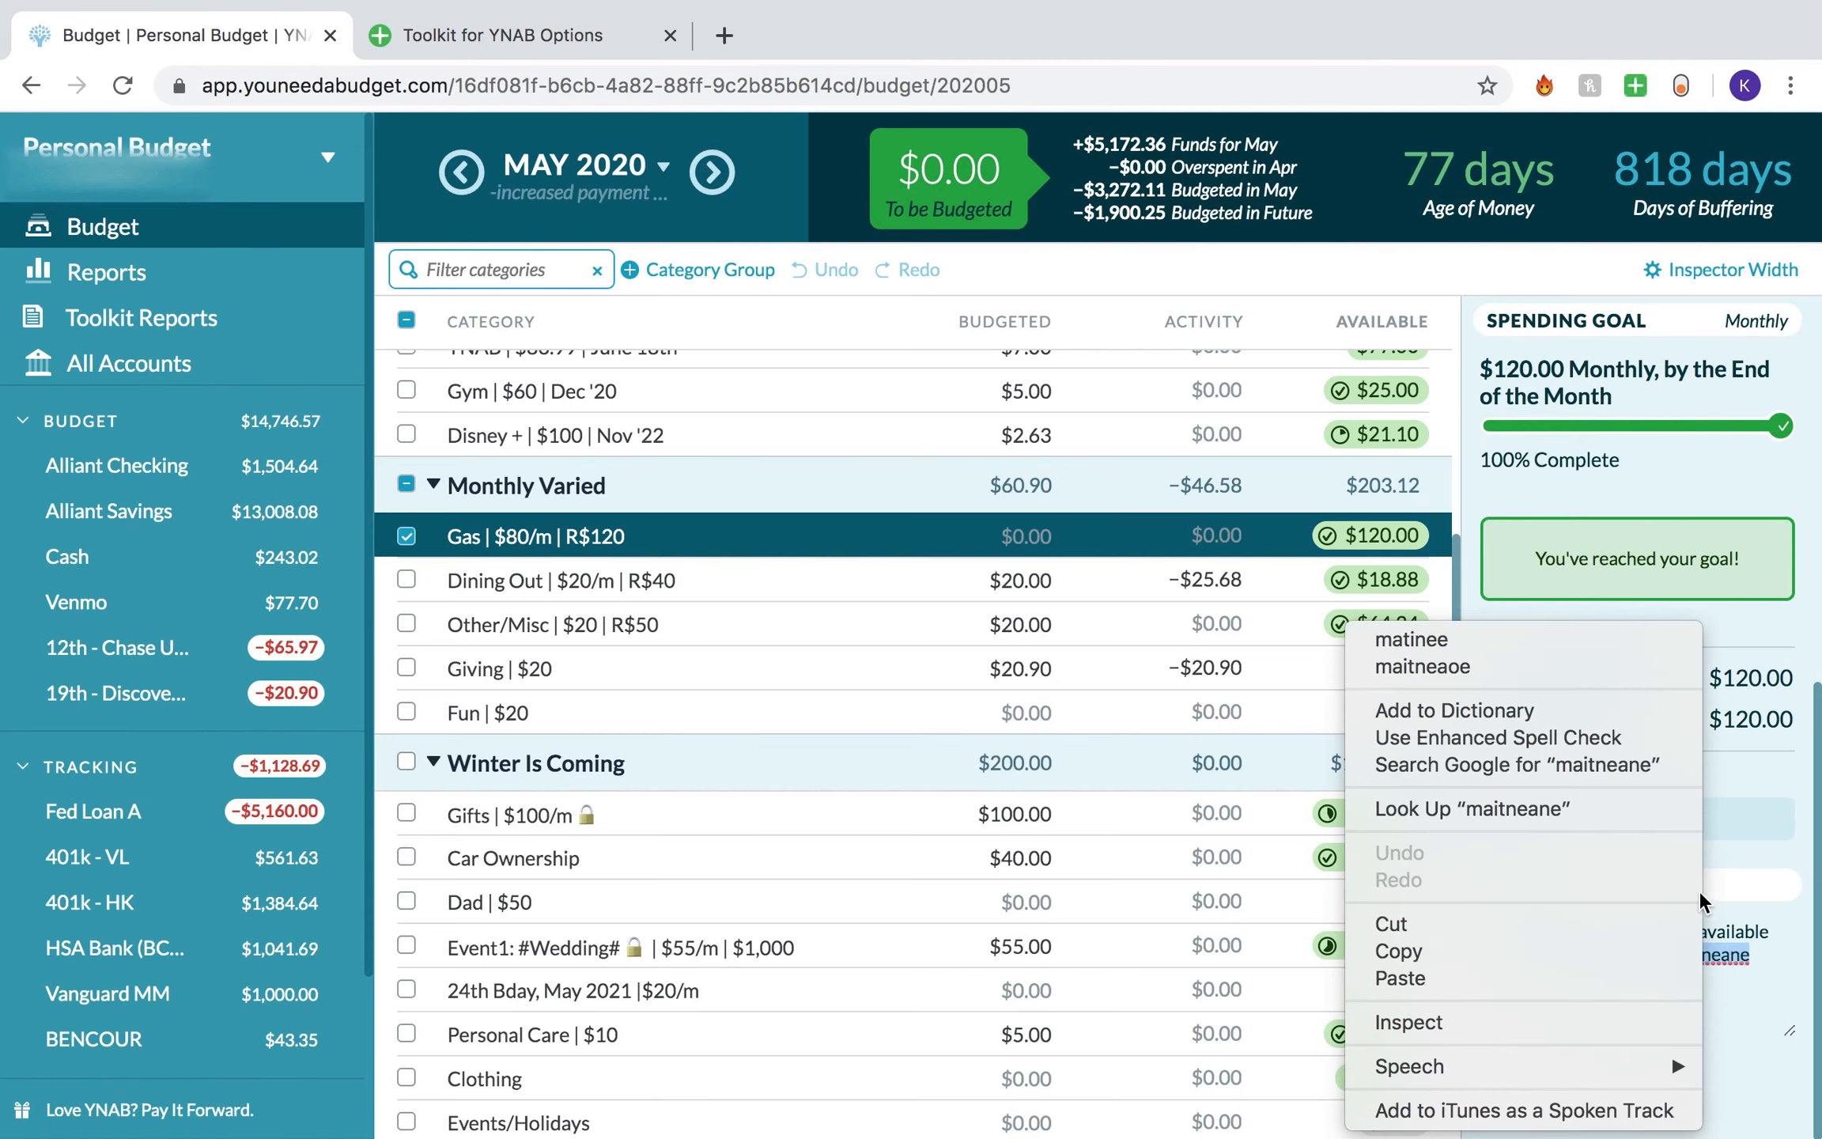
{"action": "left_click", "coordinate": [1421, 666]}
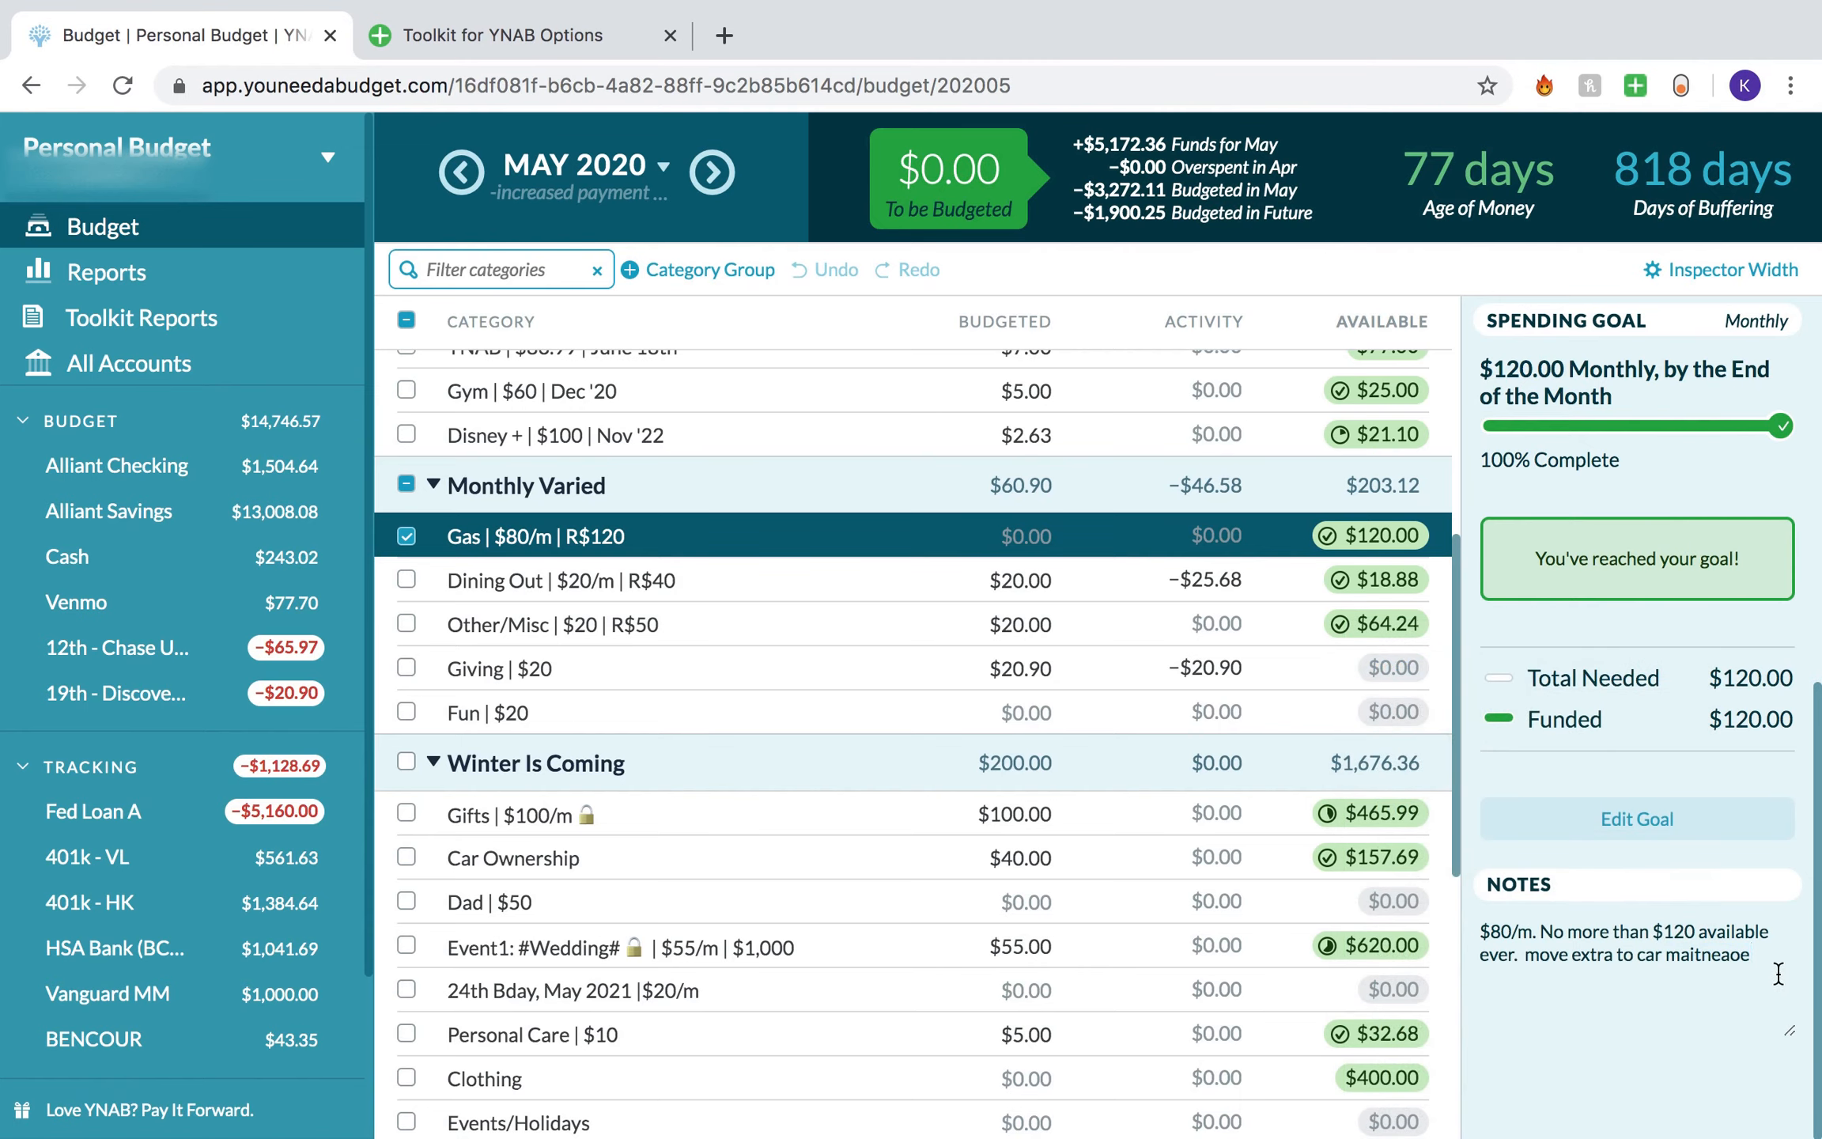
{"action": "right_click", "coordinate": [1735, 957]}
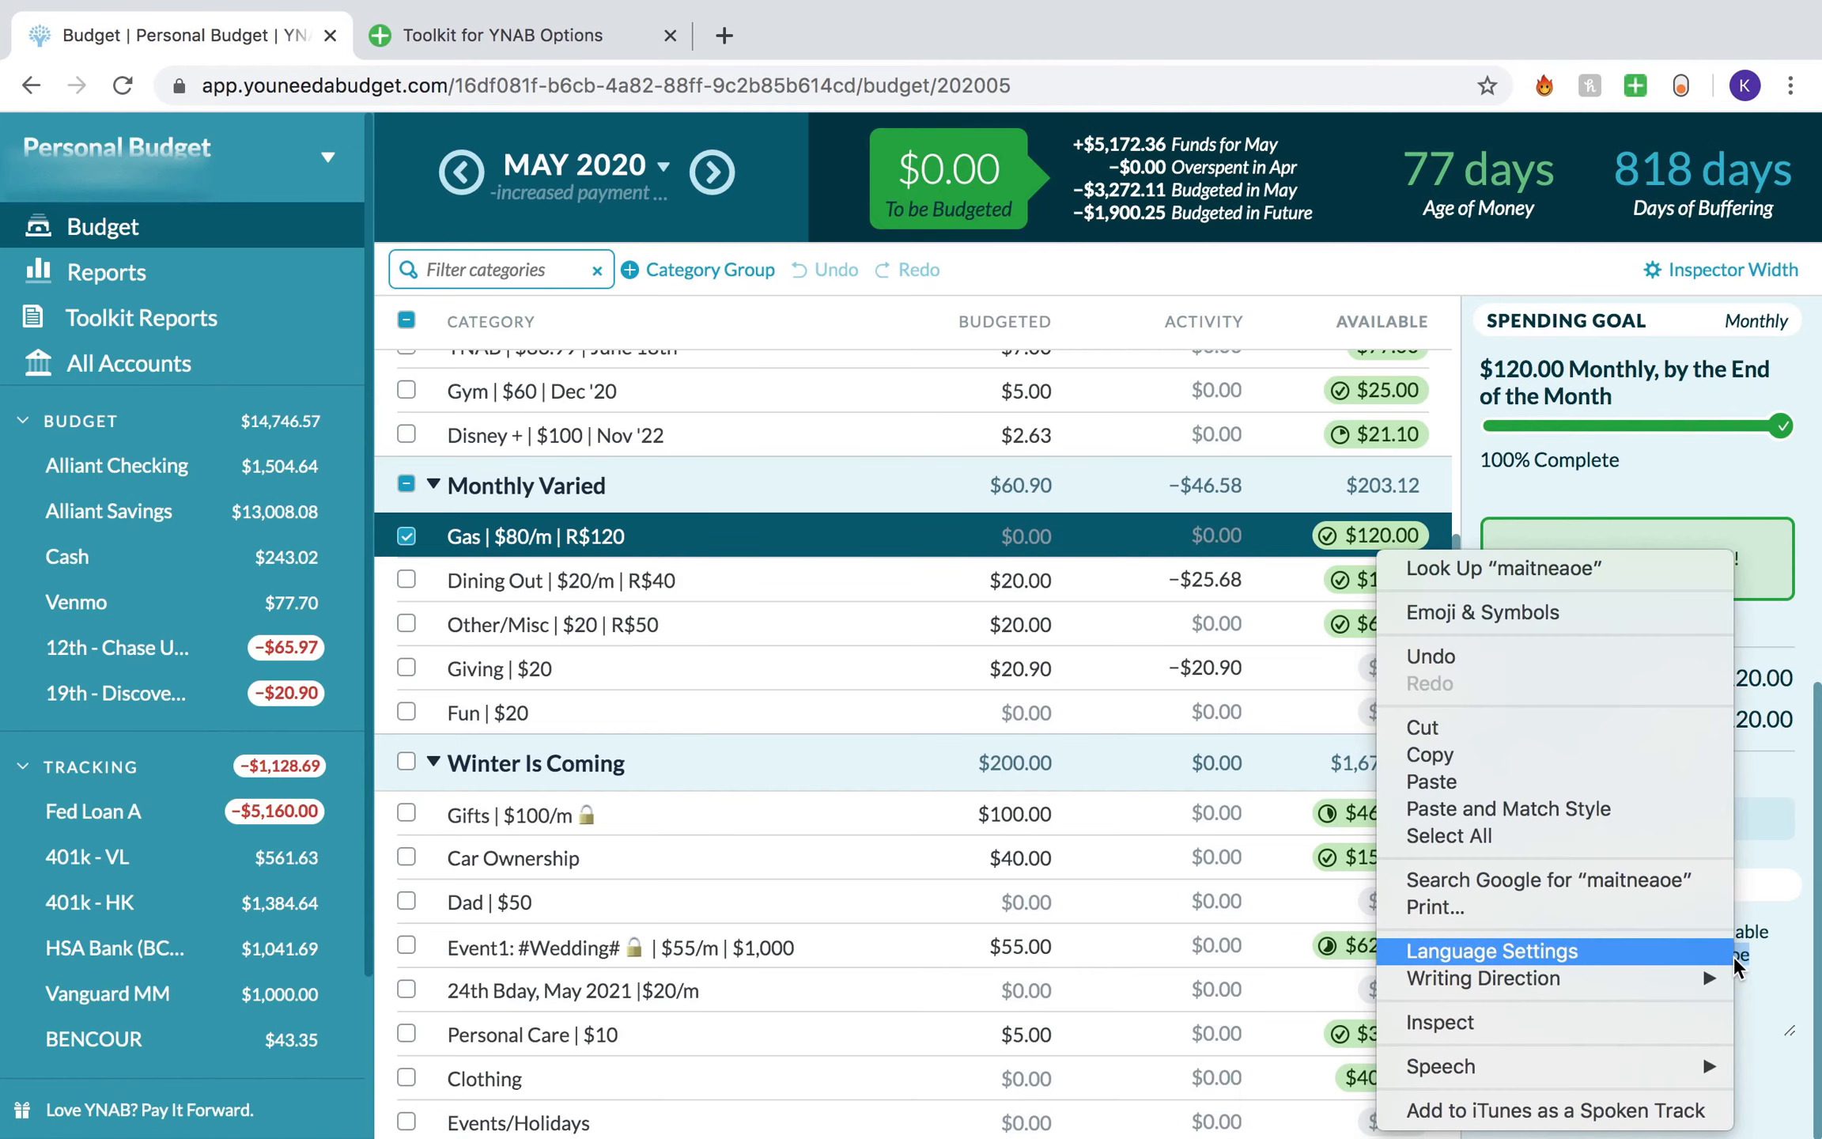
{"action": "key", "text": "Escape"}
{"action": "key", "text": "BackSpace"}
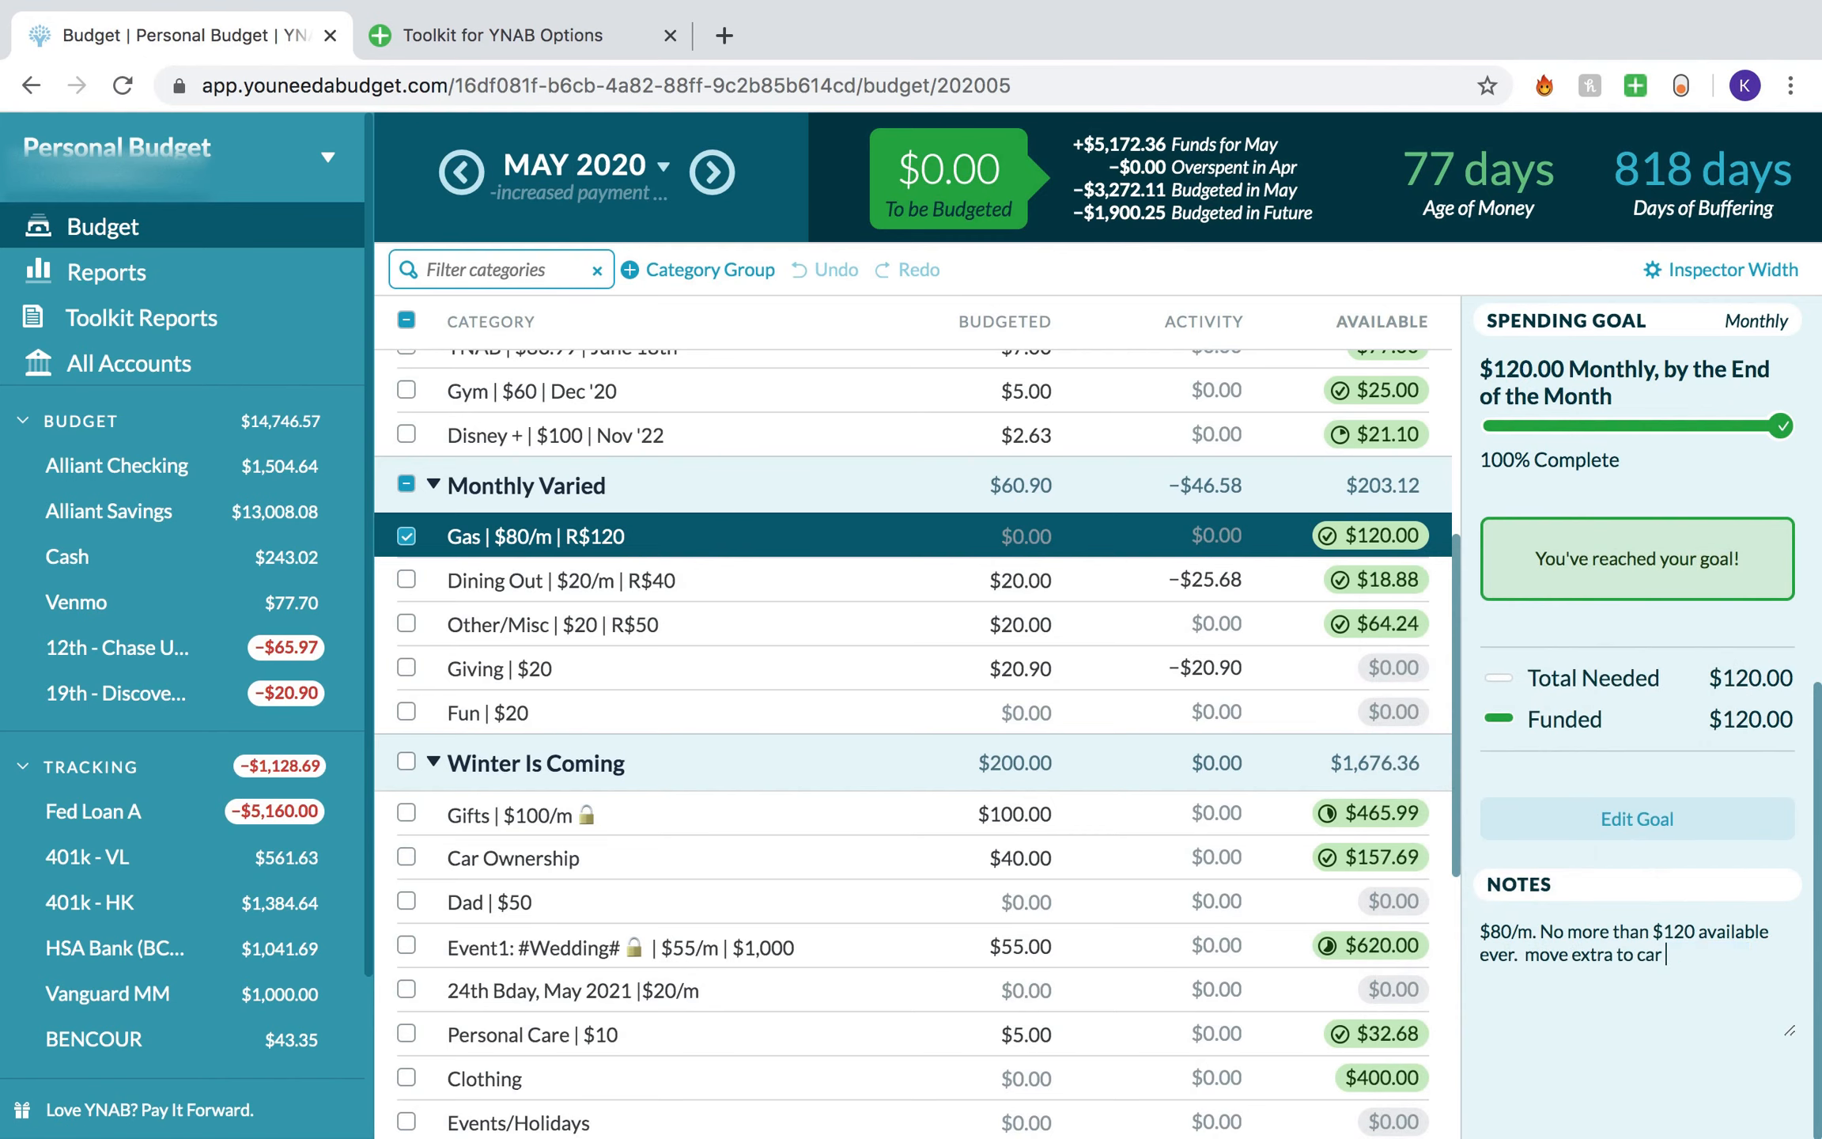
{"action": "type", "text": "ownership."}
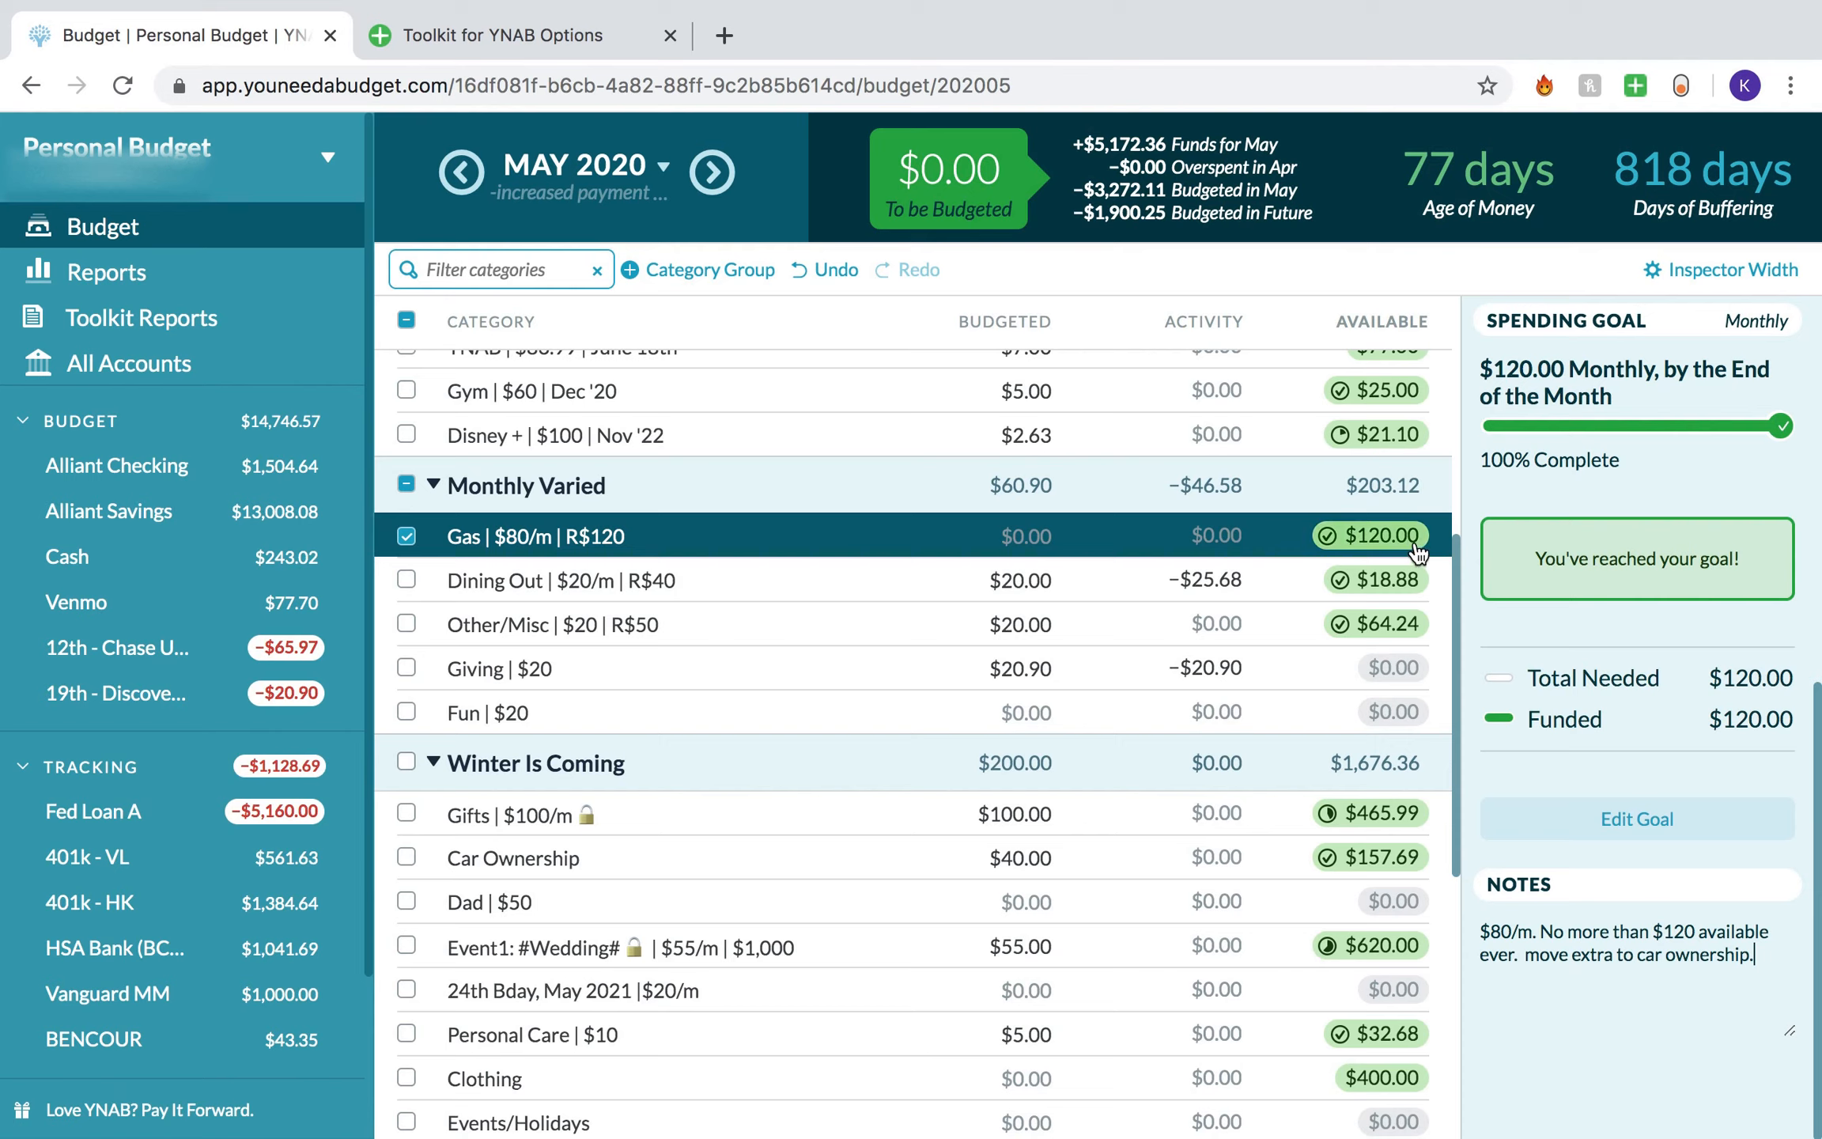
Step: Finish editing the Gas note and highlight its text from "No more than $120 available" through "move extra"
{"action": "mouse_move", "coordinate": [1396, 582]}
{"action": "mouse_move", "coordinate": [1425, 528]}
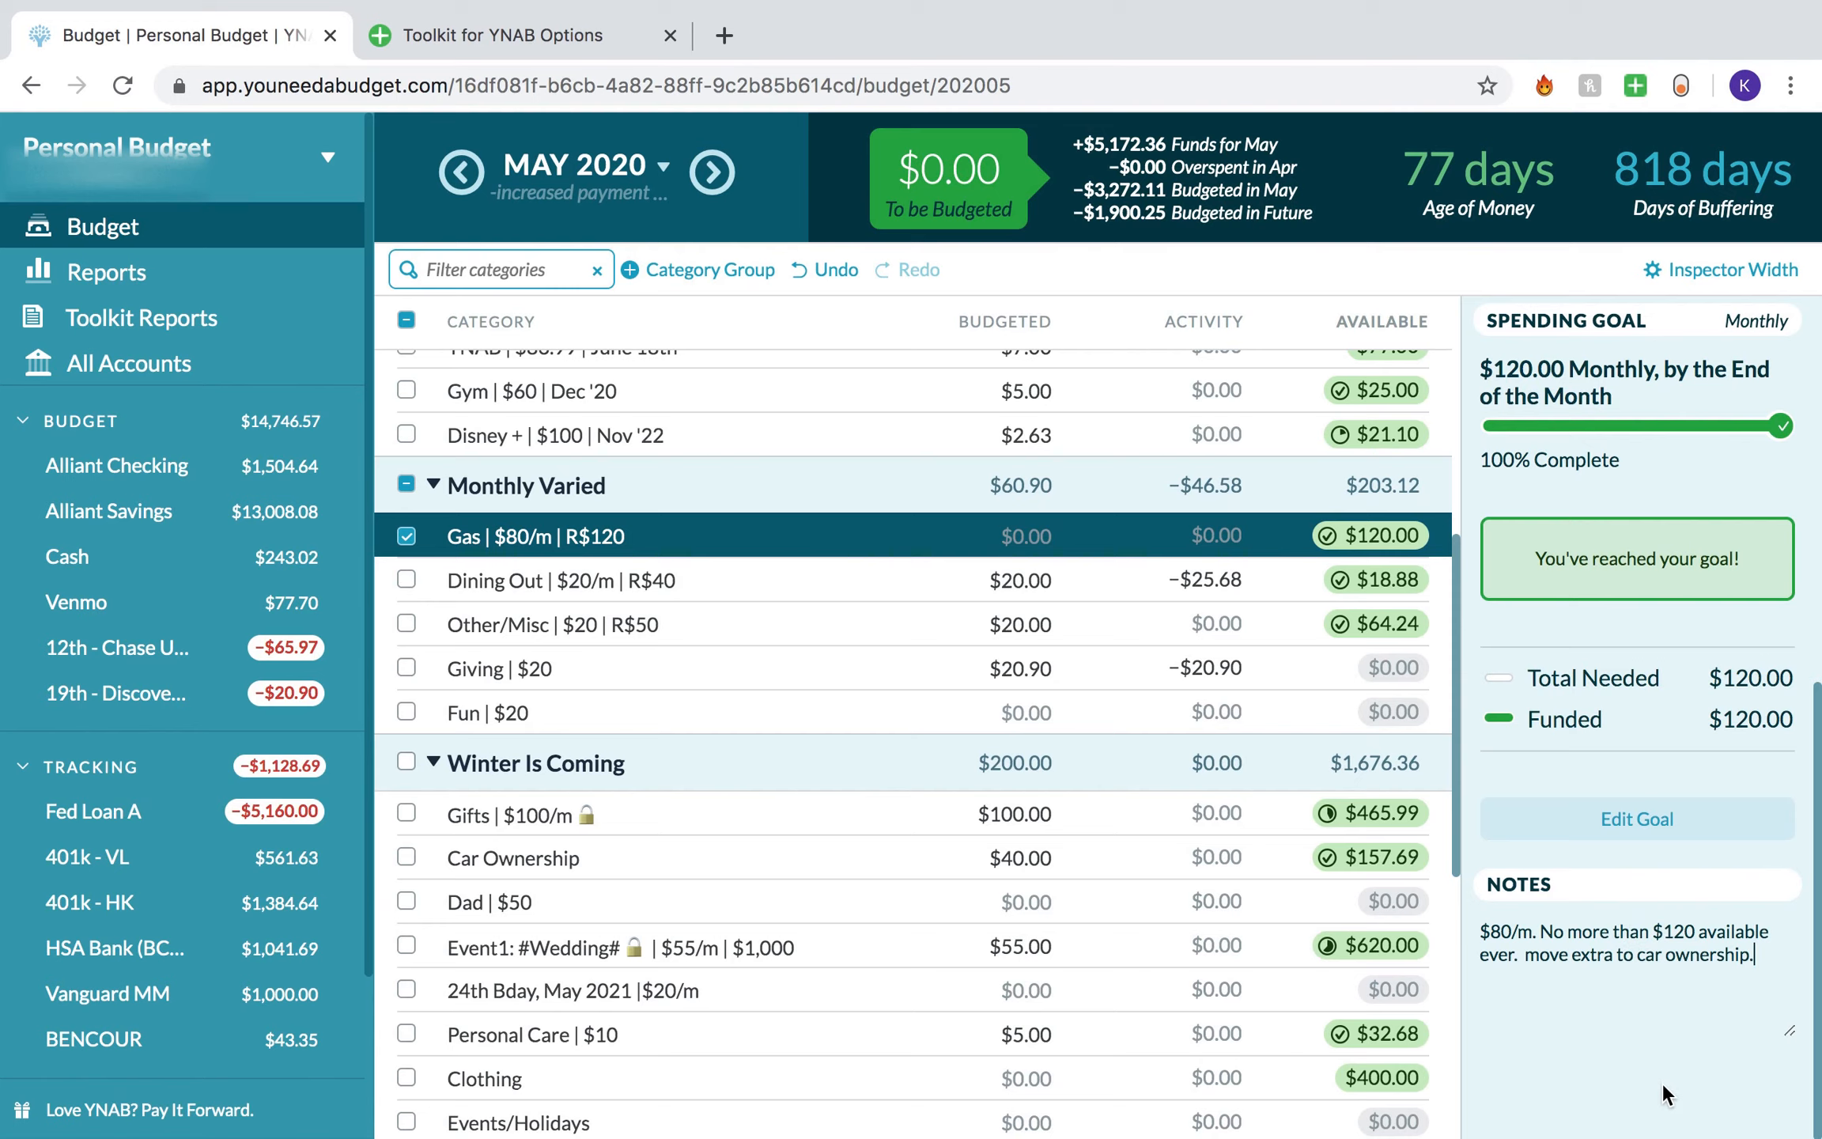
{"action": "left_click", "coordinate": [1703, 1105]}
{"action": "left_click_drag", "start_coordinate": [1542, 931], "coordinate": [1613, 955]}
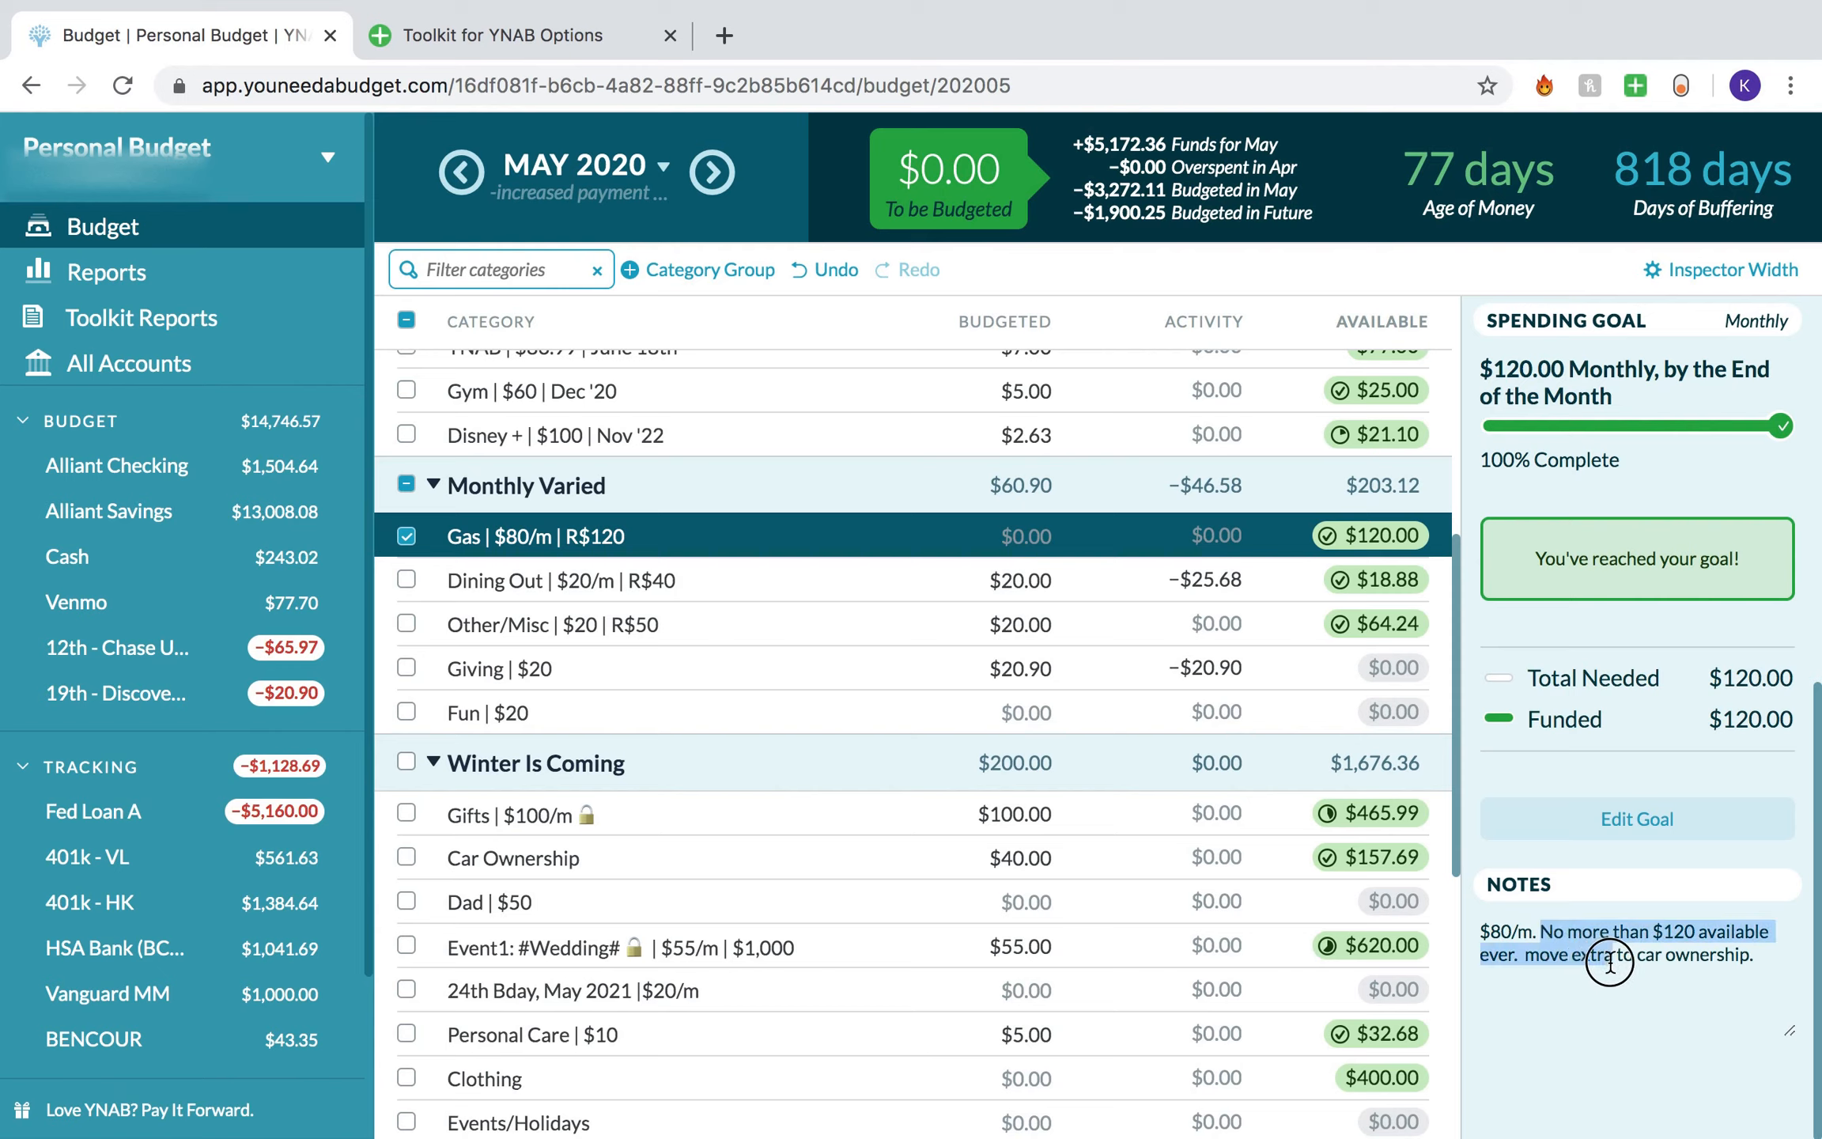
Step: Select the Car Ownership category under Winter Is Coming, review its notes, and deselect it
{"action": "left_click", "coordinate": [1645, 1010]}
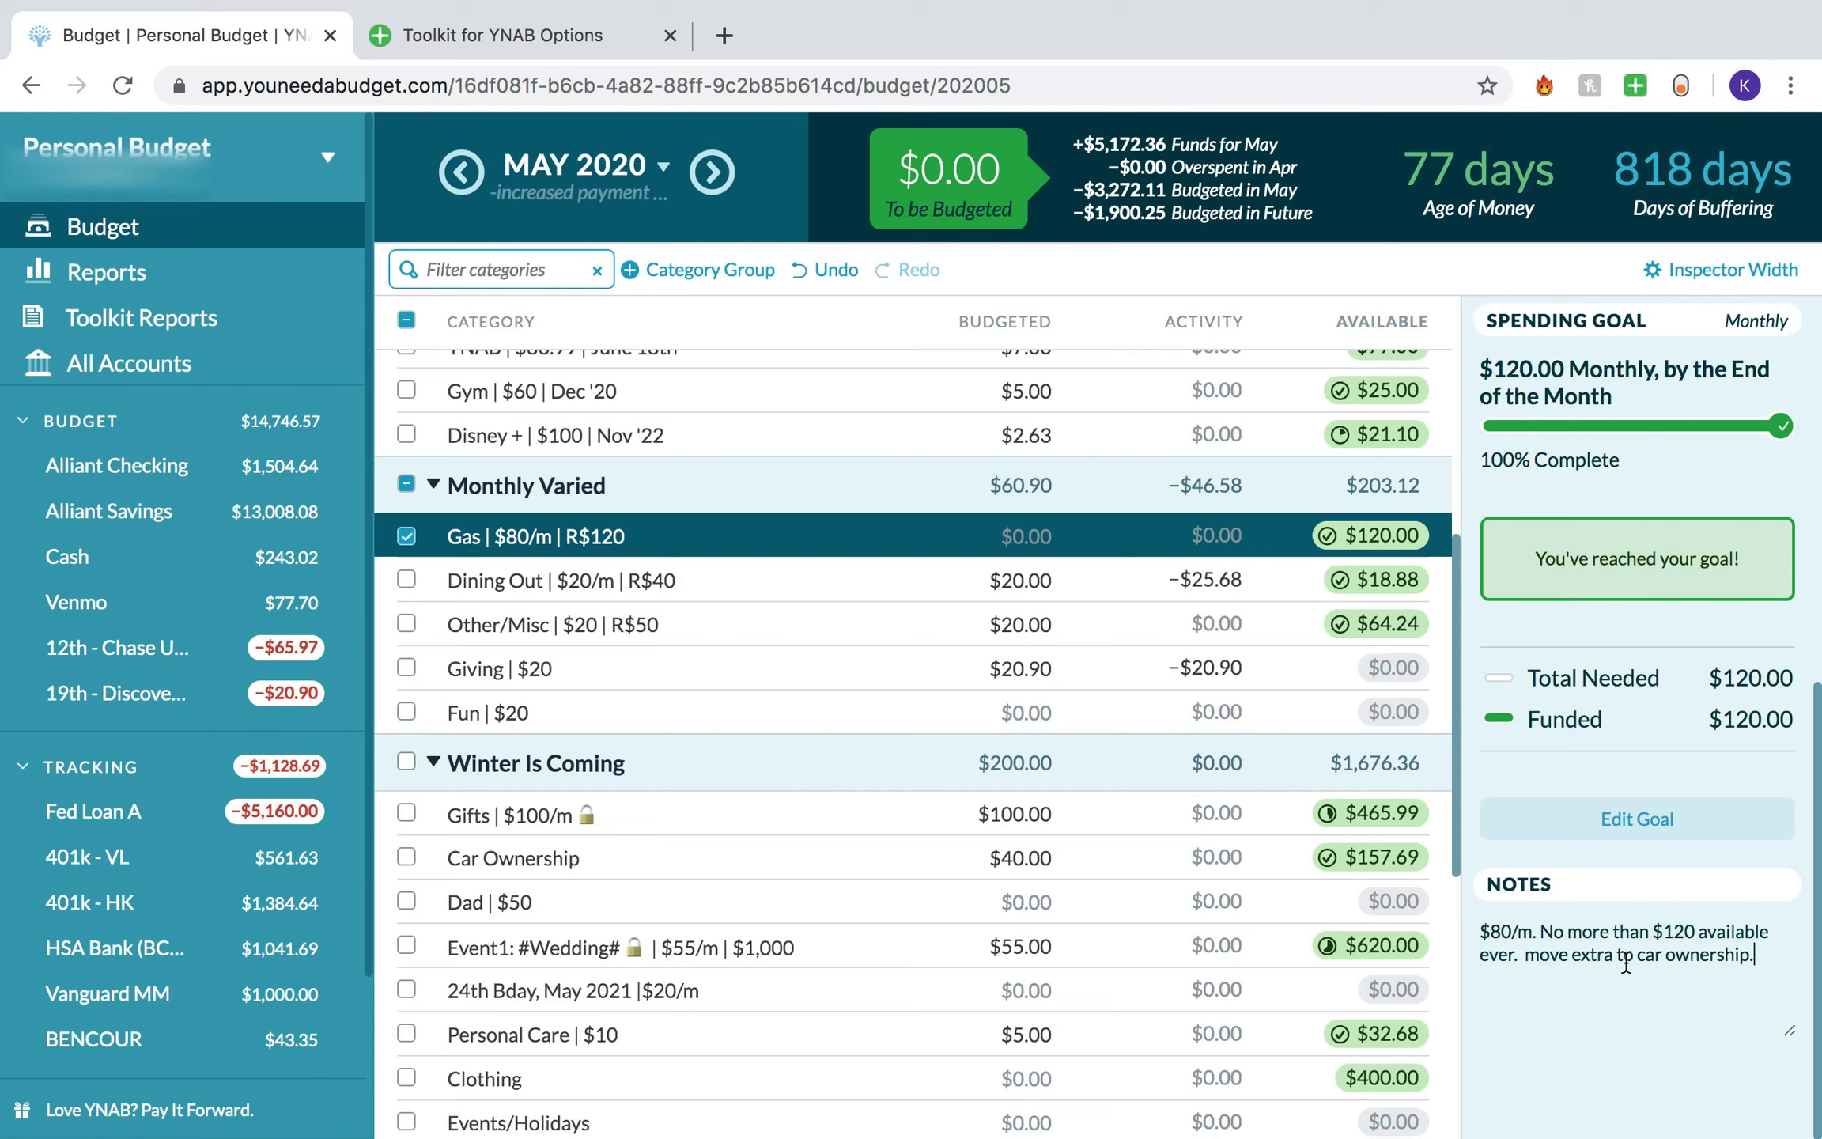
{"action": "left_click", "coordinate": [810, 842]}
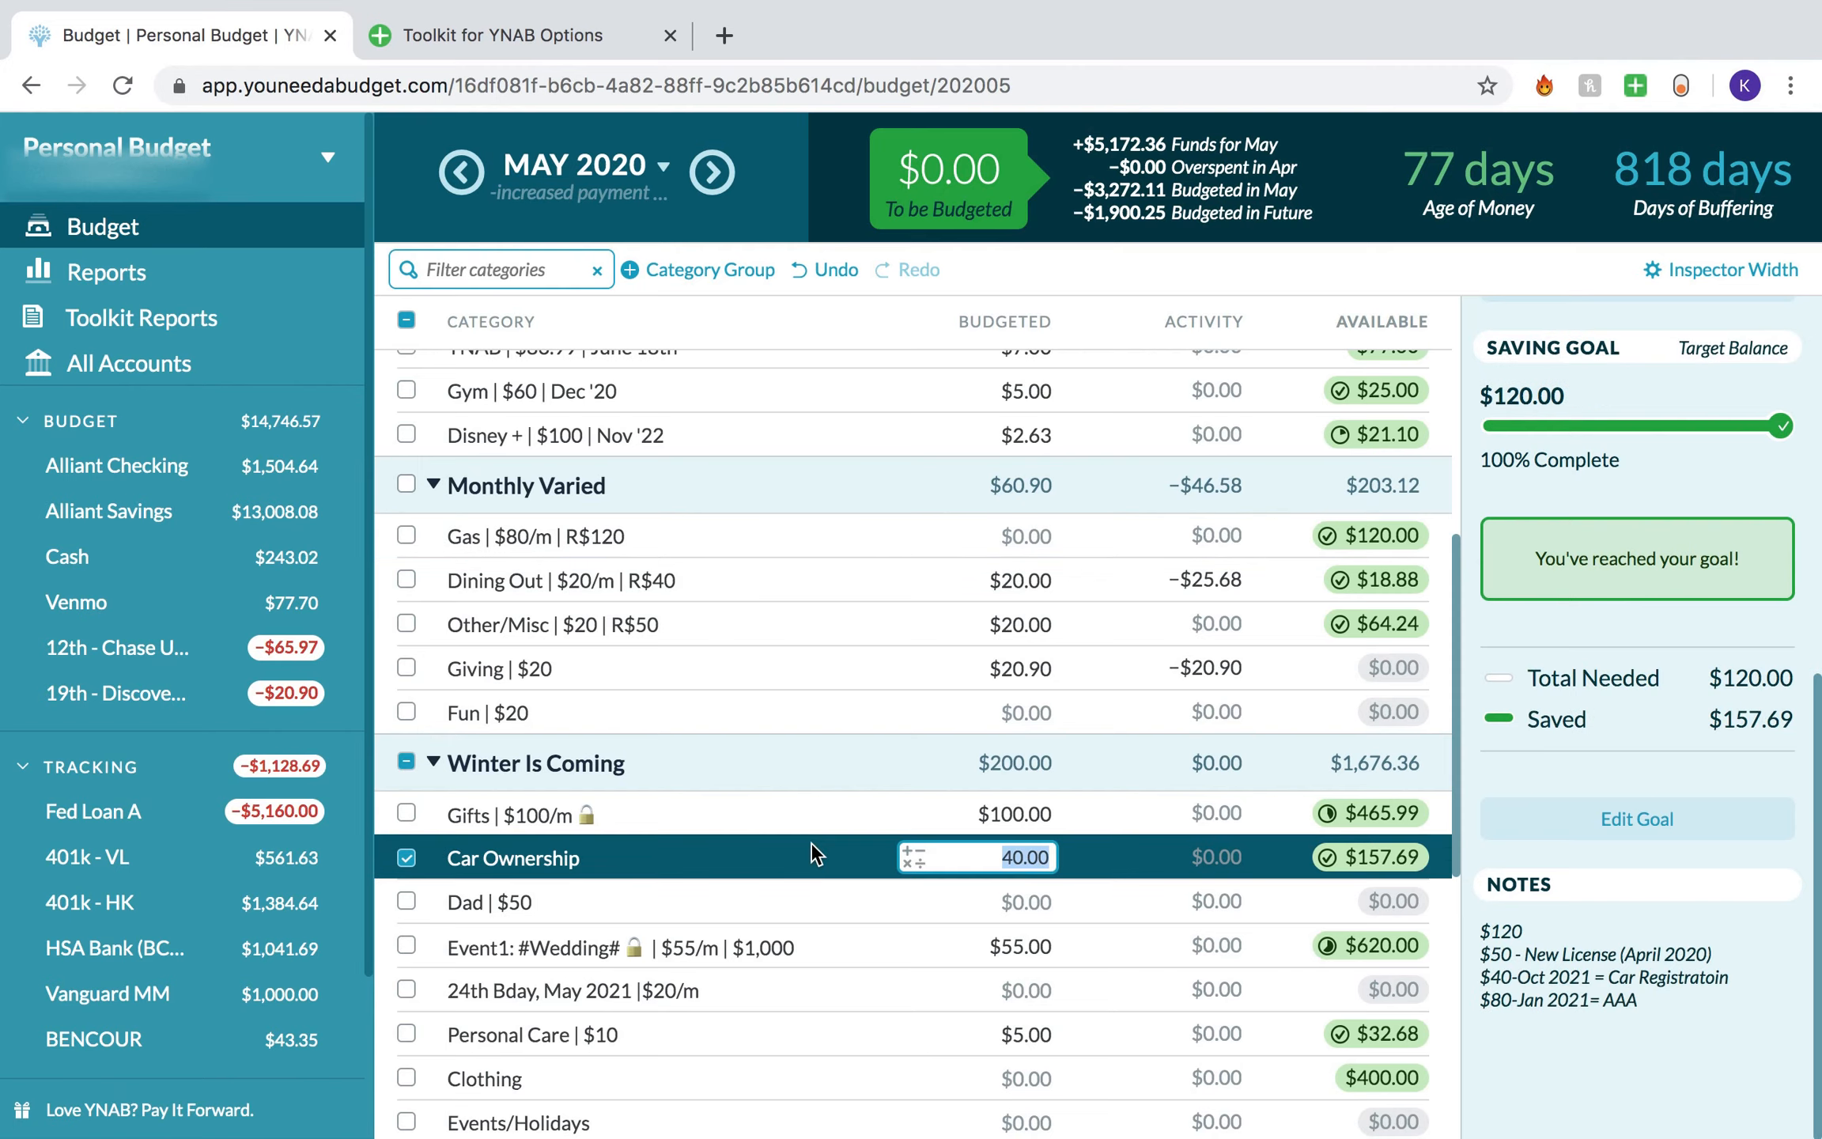
{"action": "left_click", "coordinate": [400, 858]}
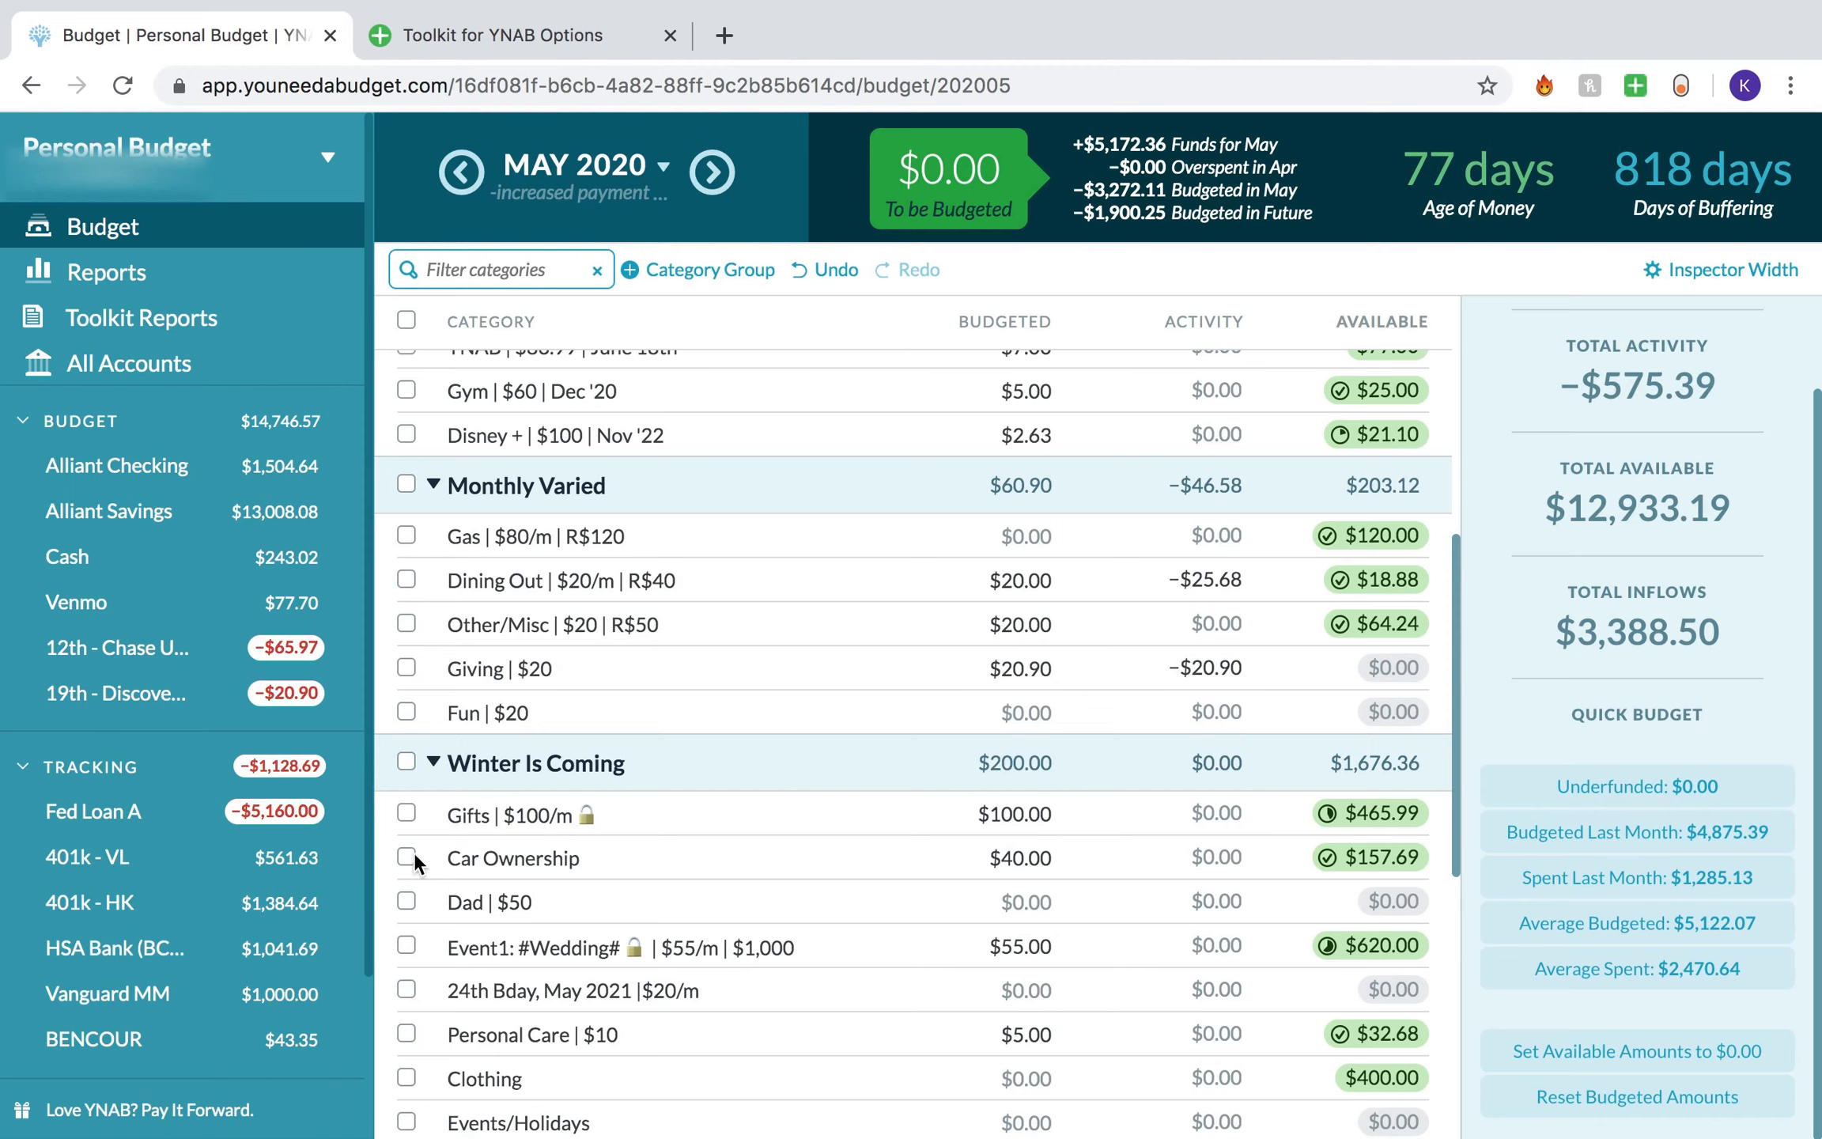
Step: Select the Gifts category under Winter Is Coming and review its notes down to the X-Mas entry
{"action": "scroll", "coordinate": [709, 714], "scroll_direction": "up", "scroll_amount": 2}
{"action": "scroll", "coordinate": [709, 714], "scroll_direction": "down", "scroll_amount": 5}
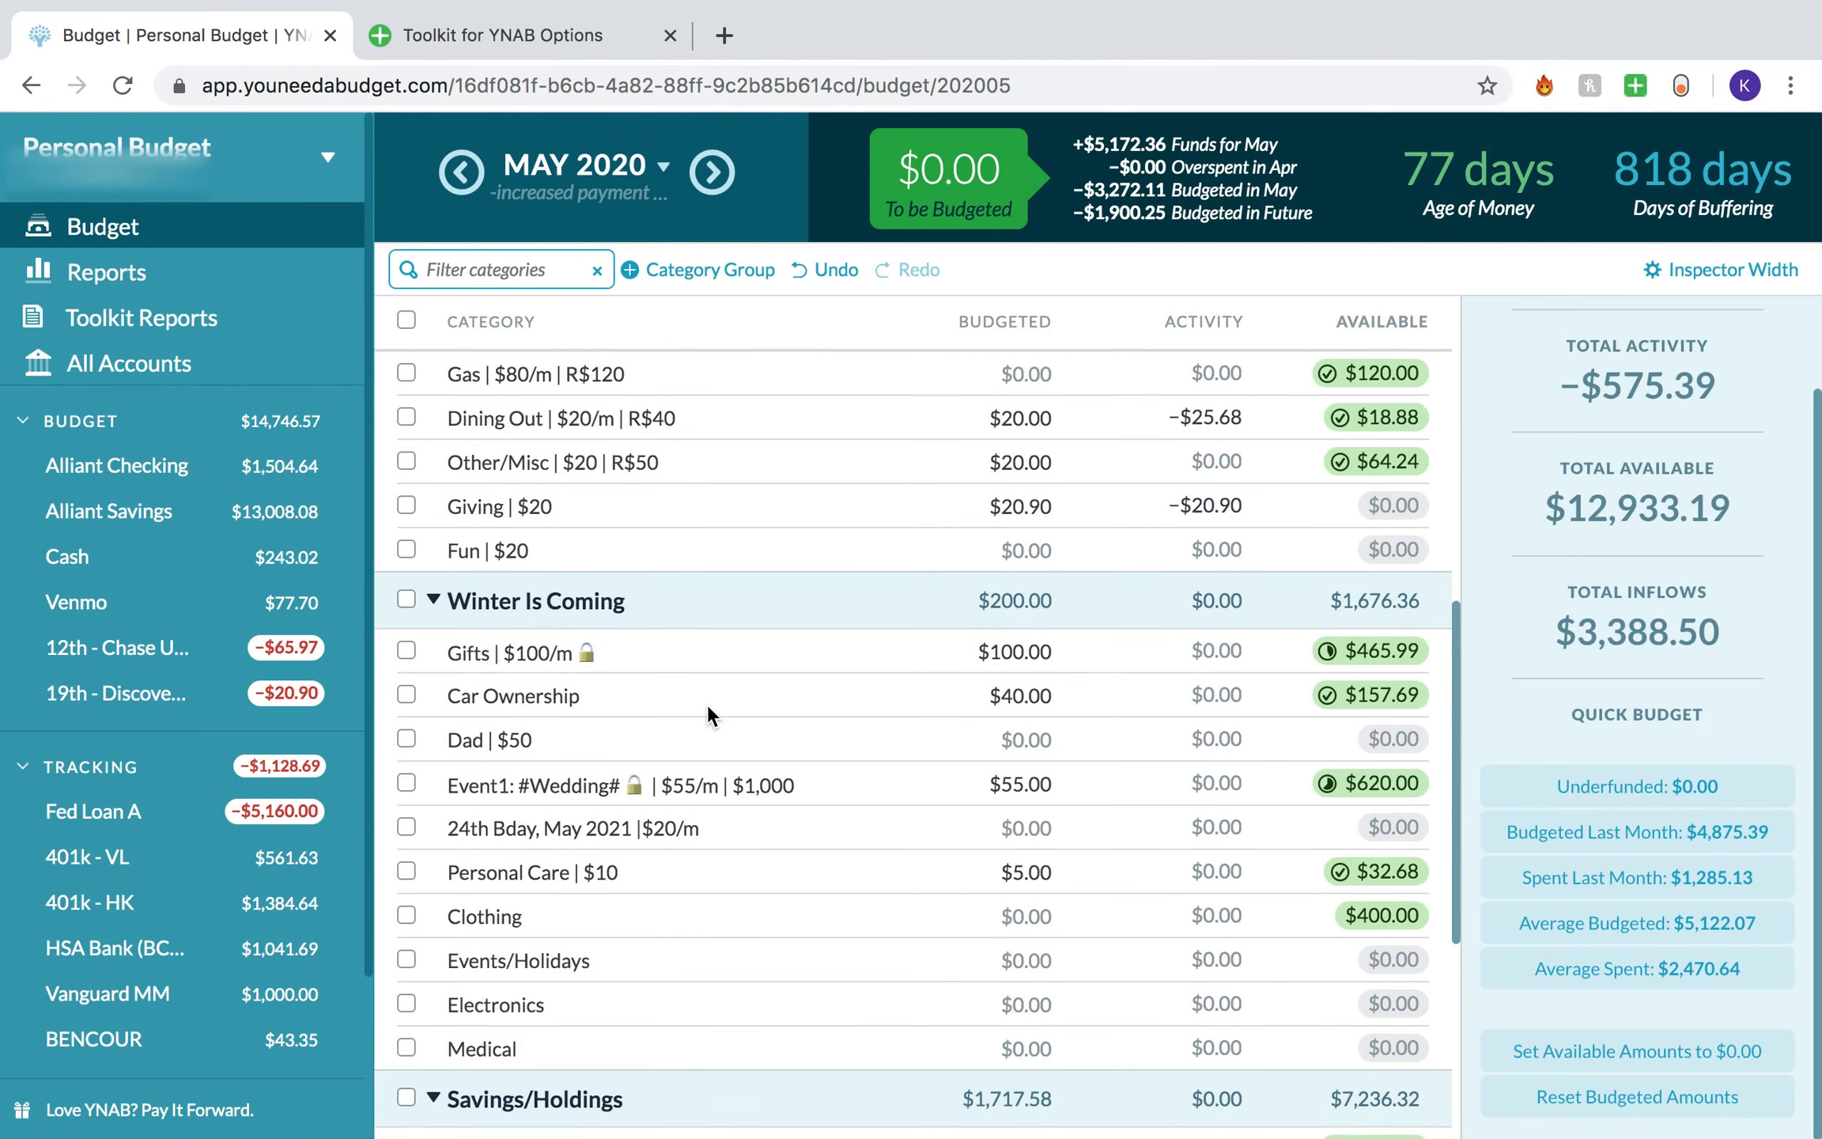
{"action": "left_click", "coordinate": [729, 639]}
{"action": "scroll", "coordinate": [1605, 783], "scroll_direction": "down", "scroll_amount": 5}
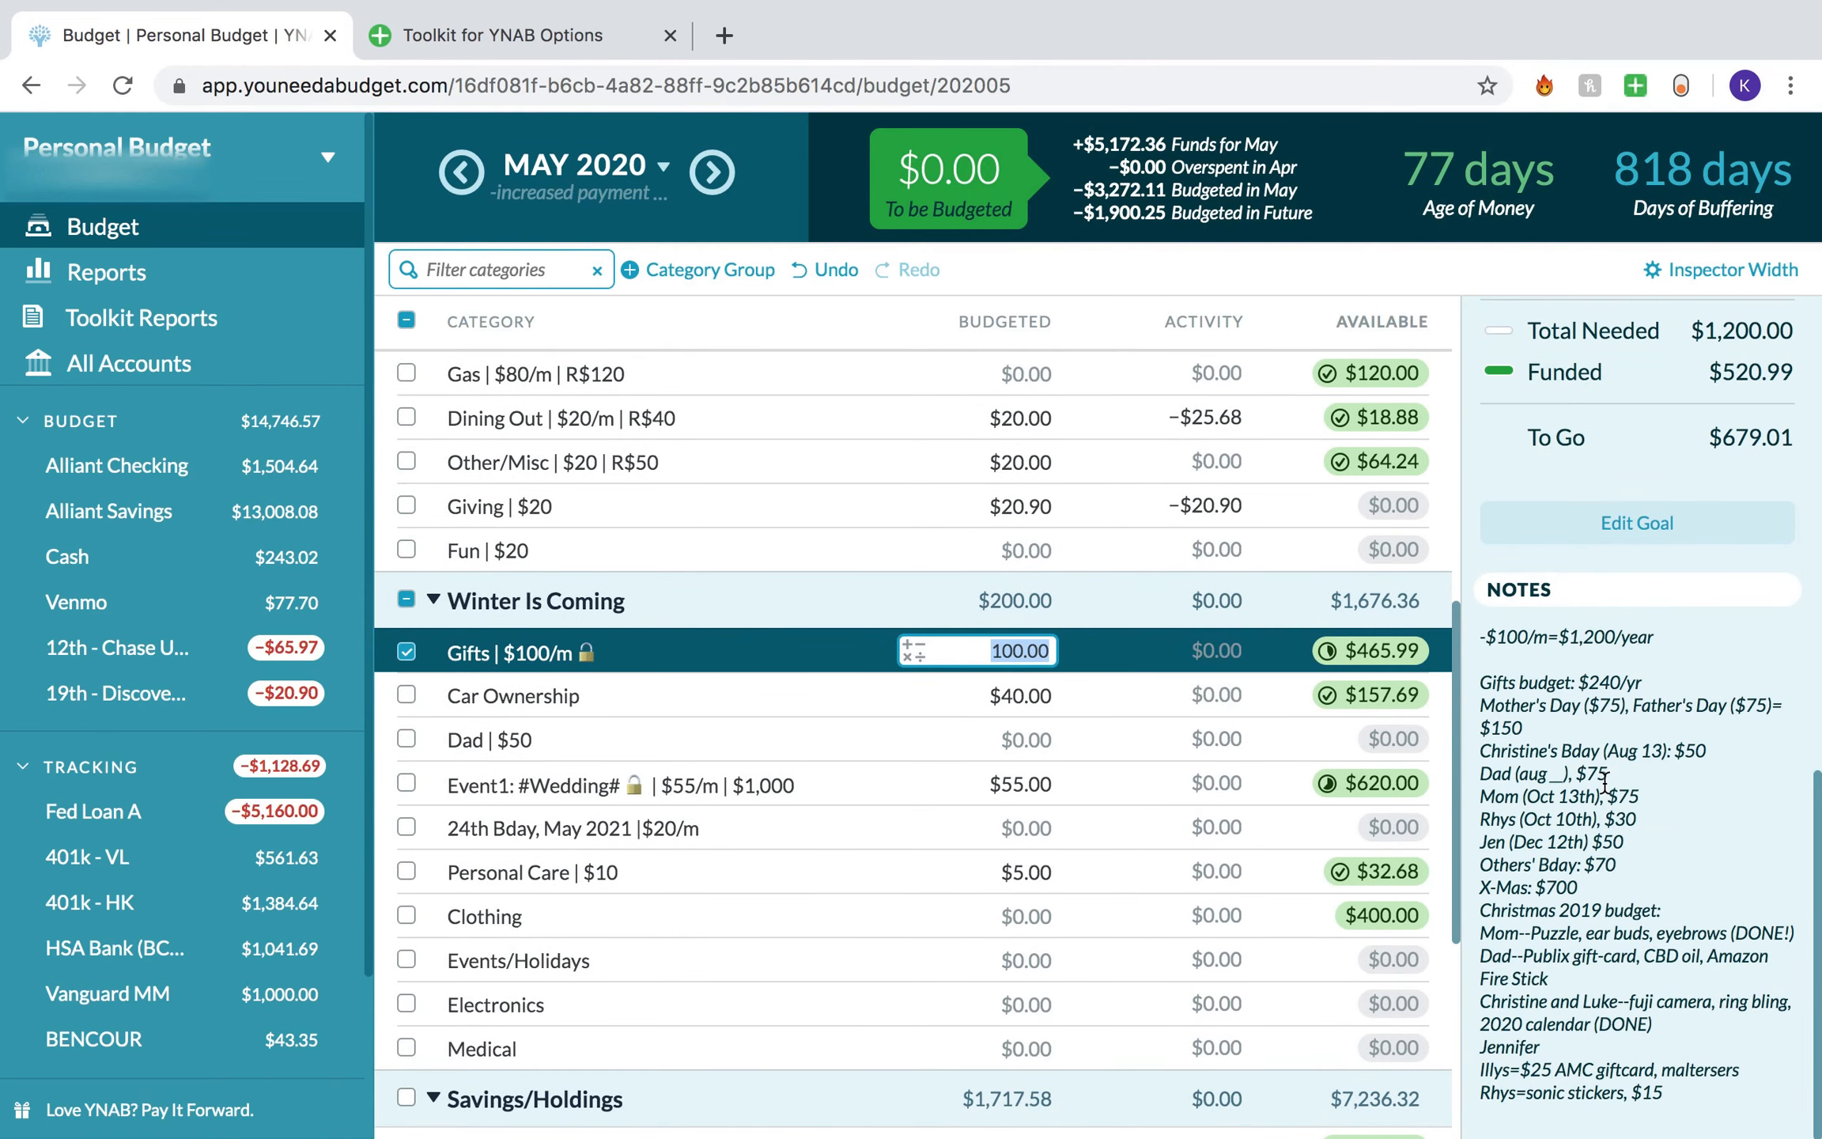
{"action": "left_click", "coordinate": [1655, 897]}
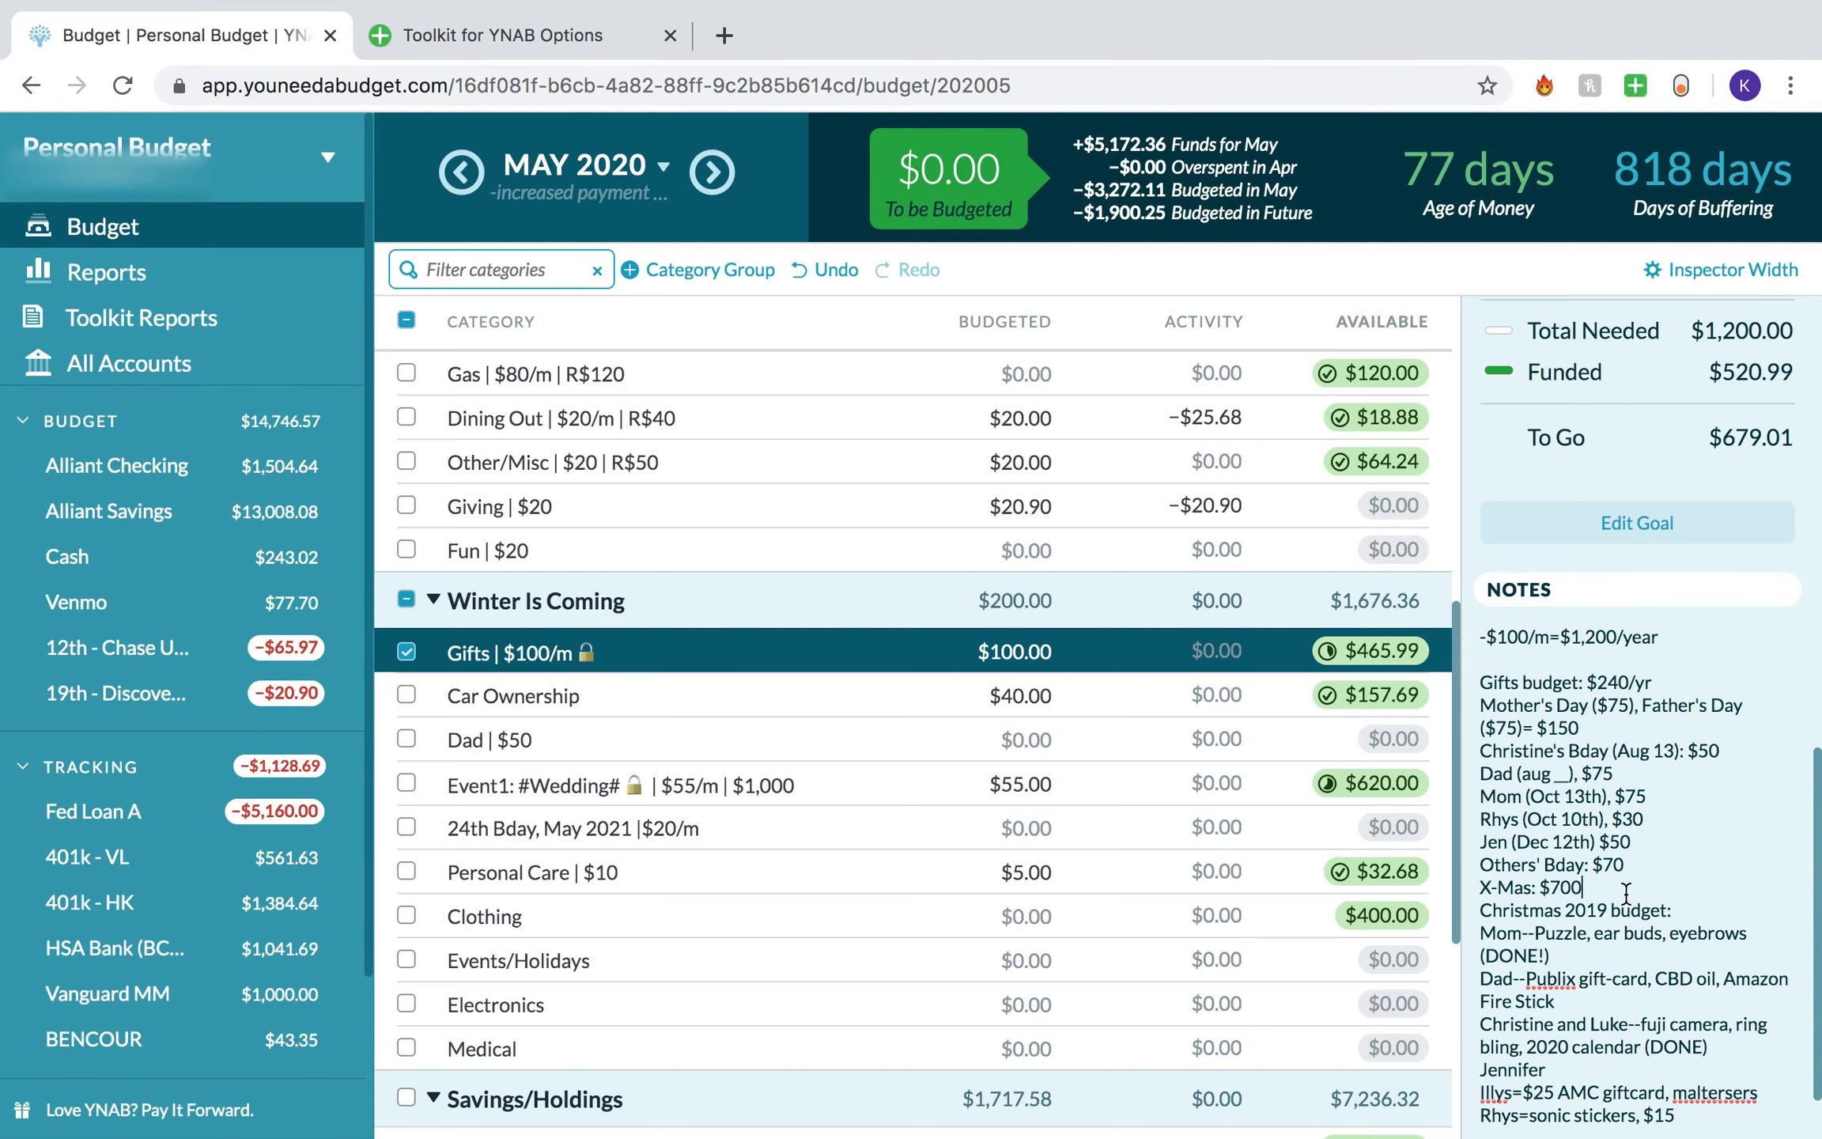
Step: Create a category group named "Gifts" and add a category named "Mom" to it
{"action": "left_click", "coordinate": [672, 272]}
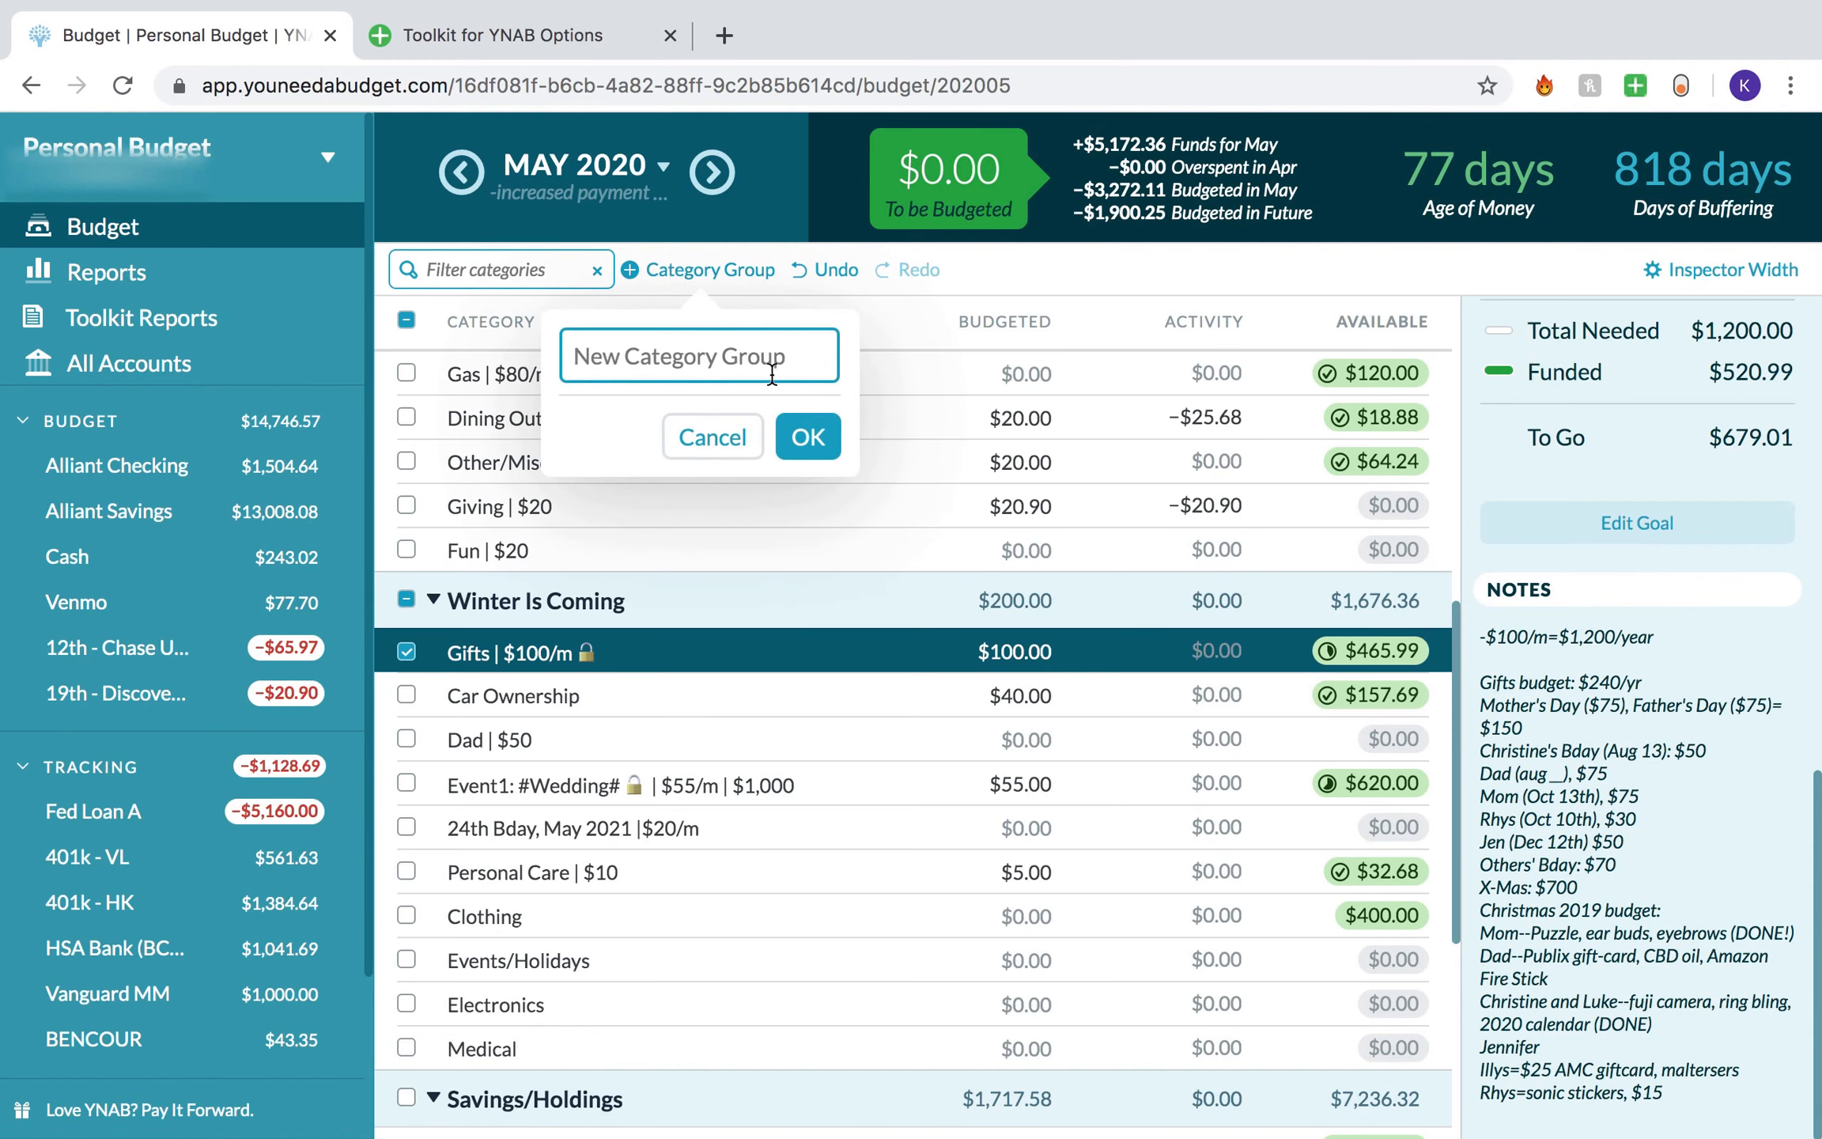
{"action": "type", "text": "Gifts"}
{"action": "key", "text": "Return"}
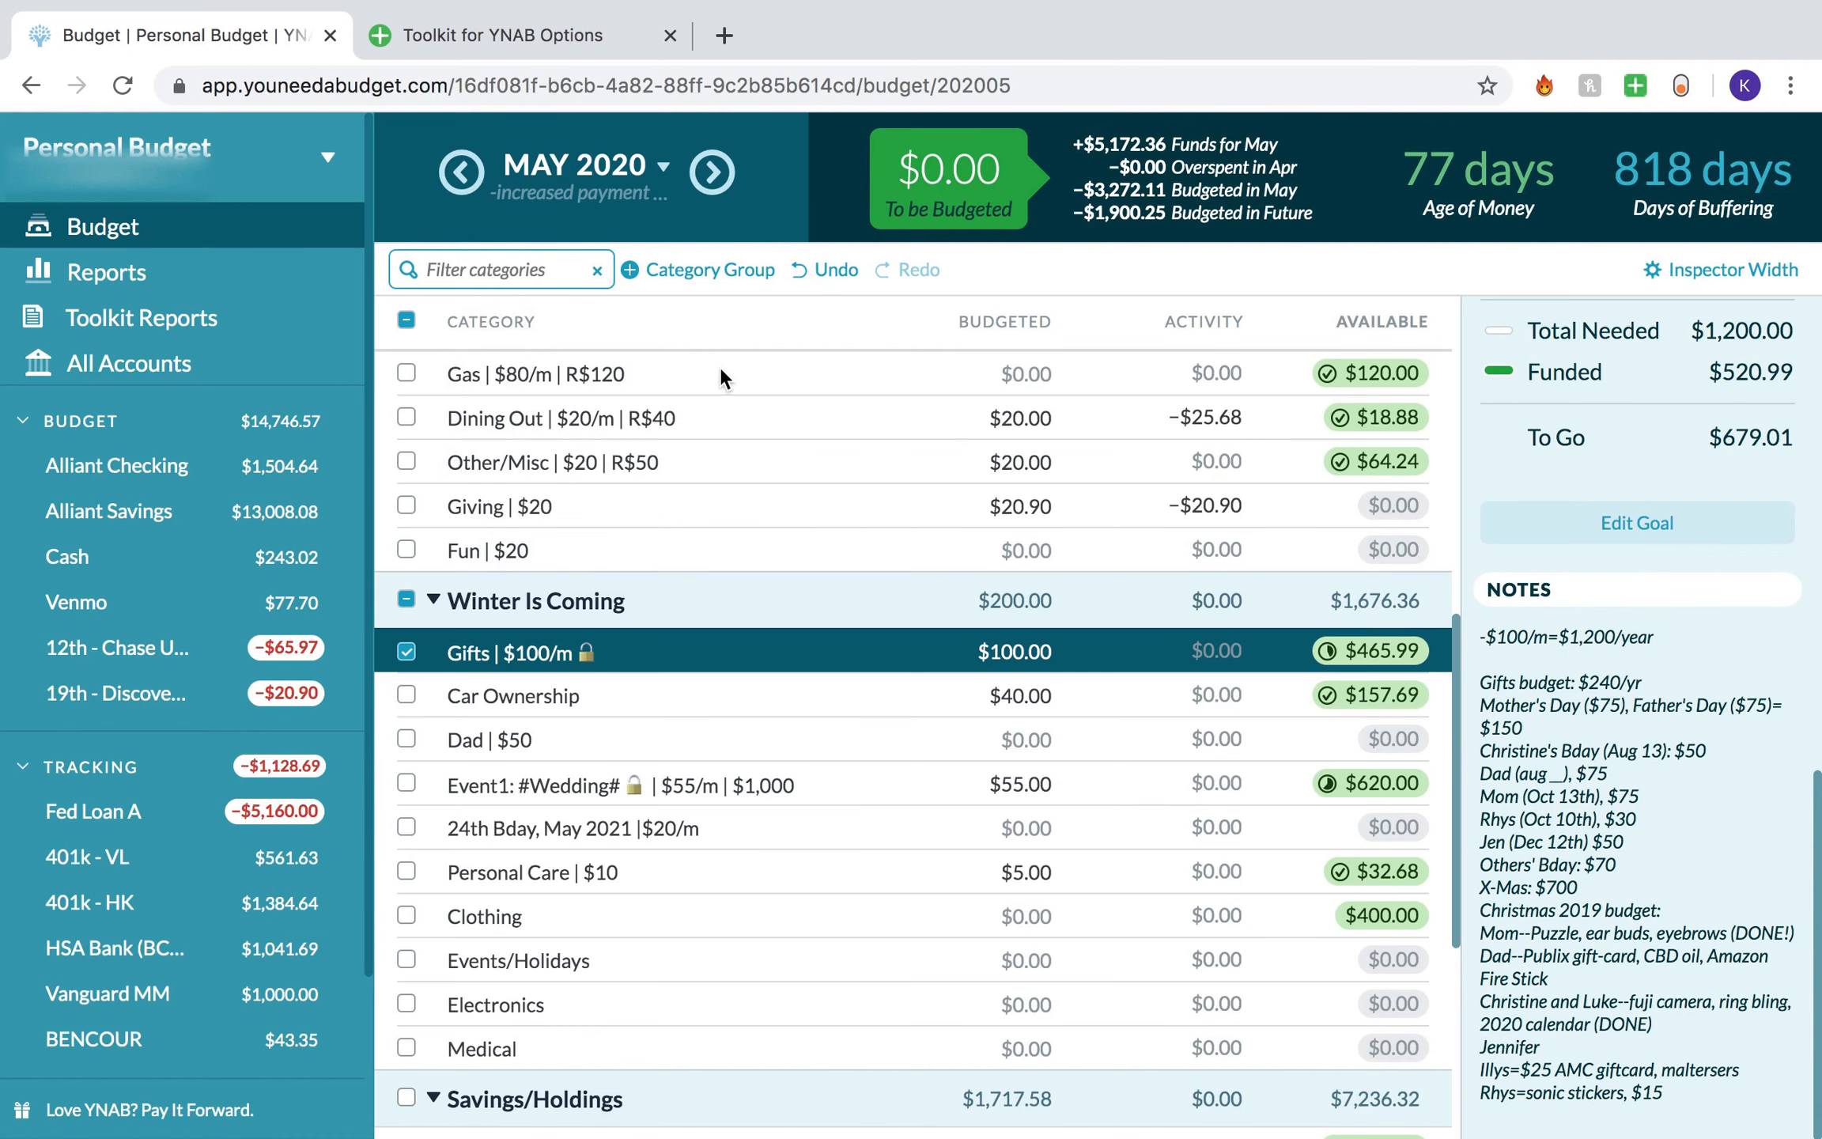
{"action": "left_click", "coordinate": [516, 380]}
{"action": "type", "text": "Mom"}
{"action": "key", "text": "Return"}
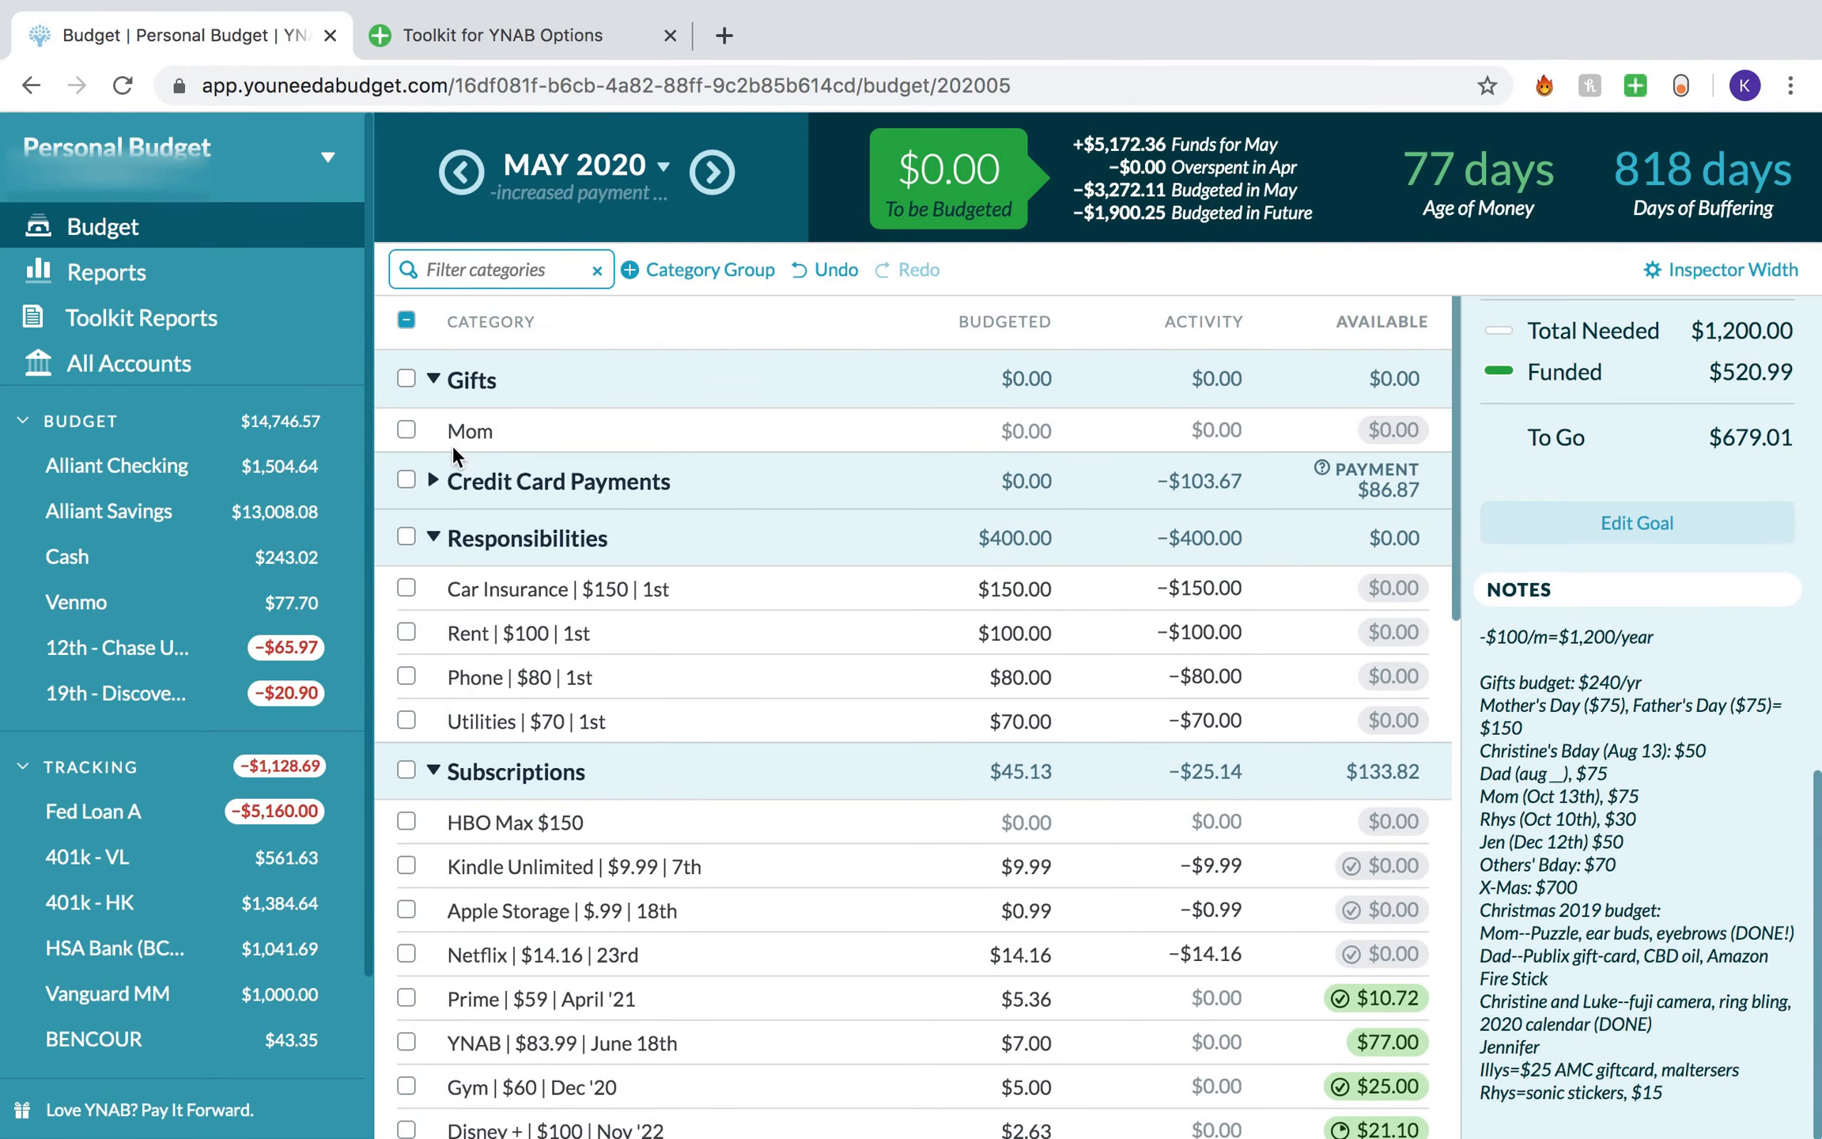
Step: Delete the new Gifts category group together with its Mom category
{"action": "left_click", "coordinate": [467, 393]}
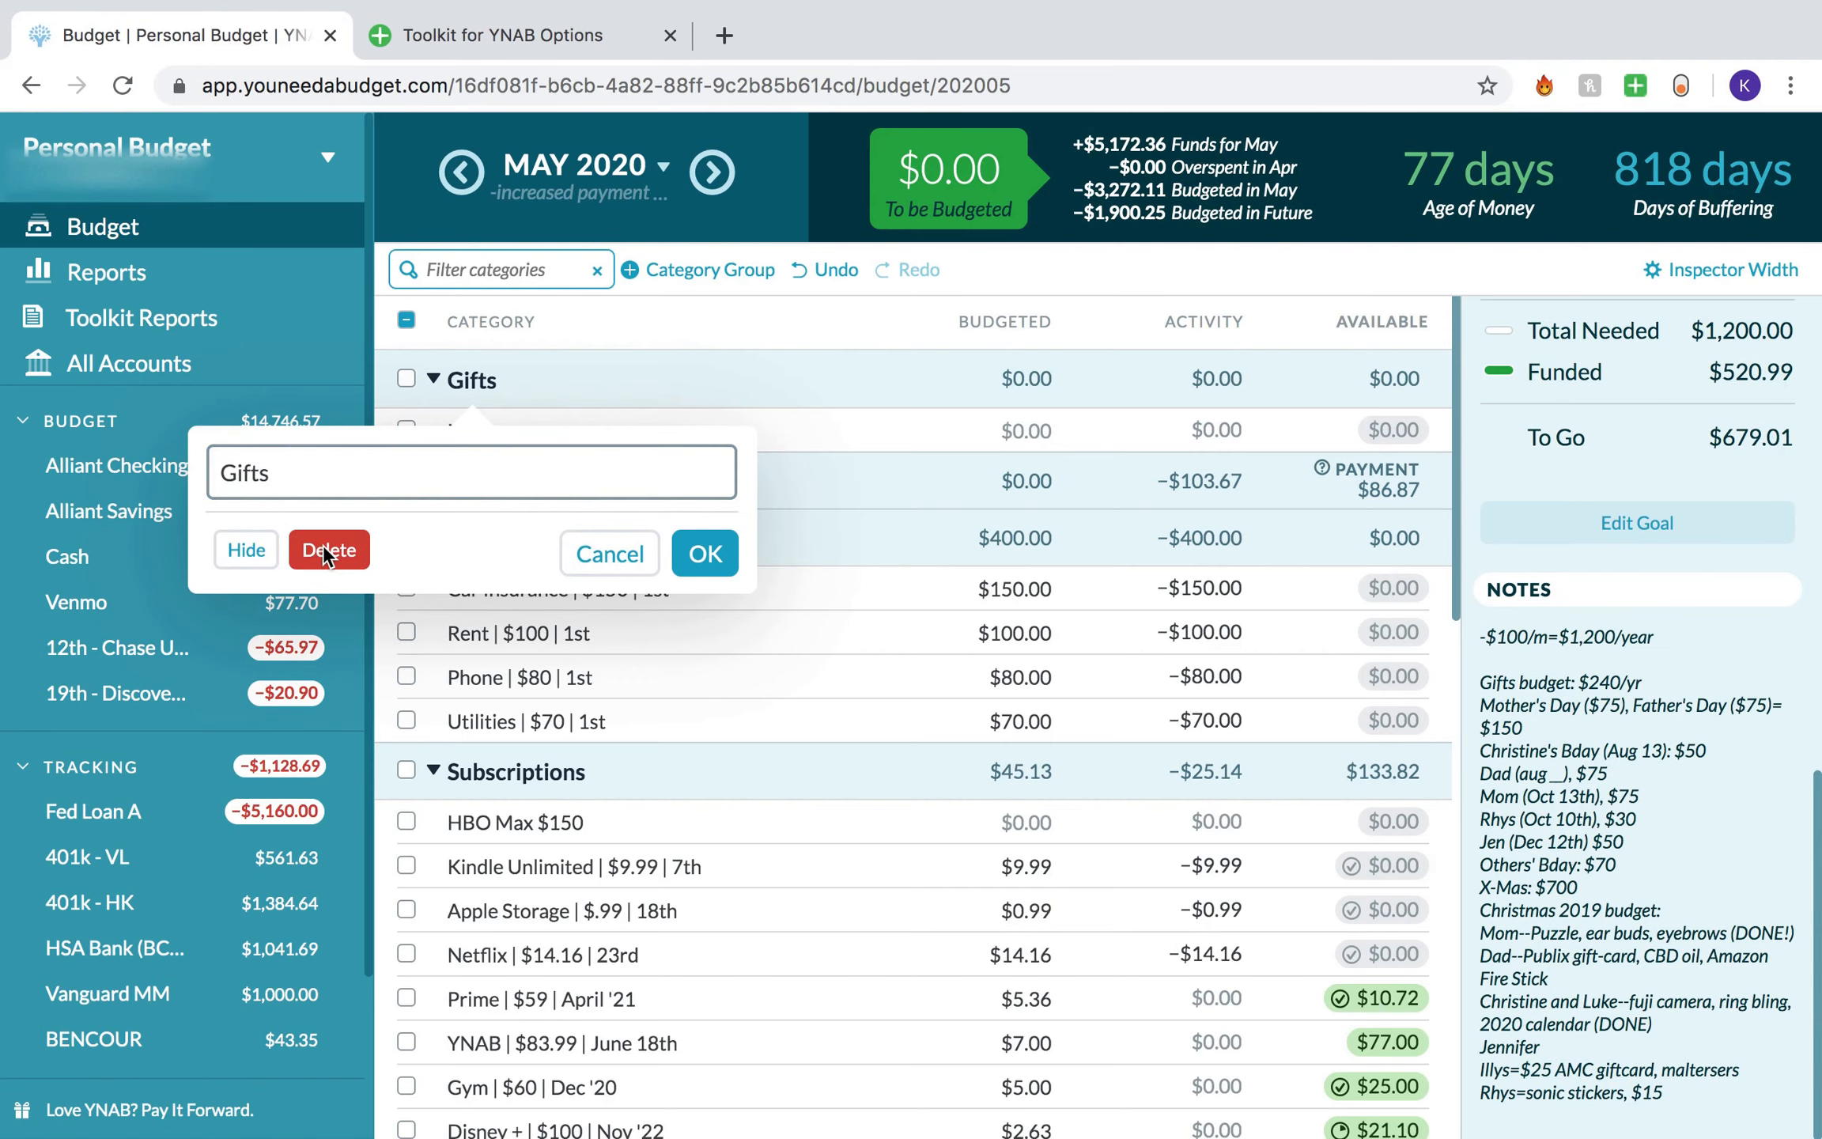
{"action": "left_click", "coordinate": [326, 551]}
Step: Go back to the Gifts category's notes under Winter Is Coming, review the gift list, and deselect the category
{"action": "scroll", "coordinate": [650, 642], "scroll_direction": "down", "scroll_amount": 7}
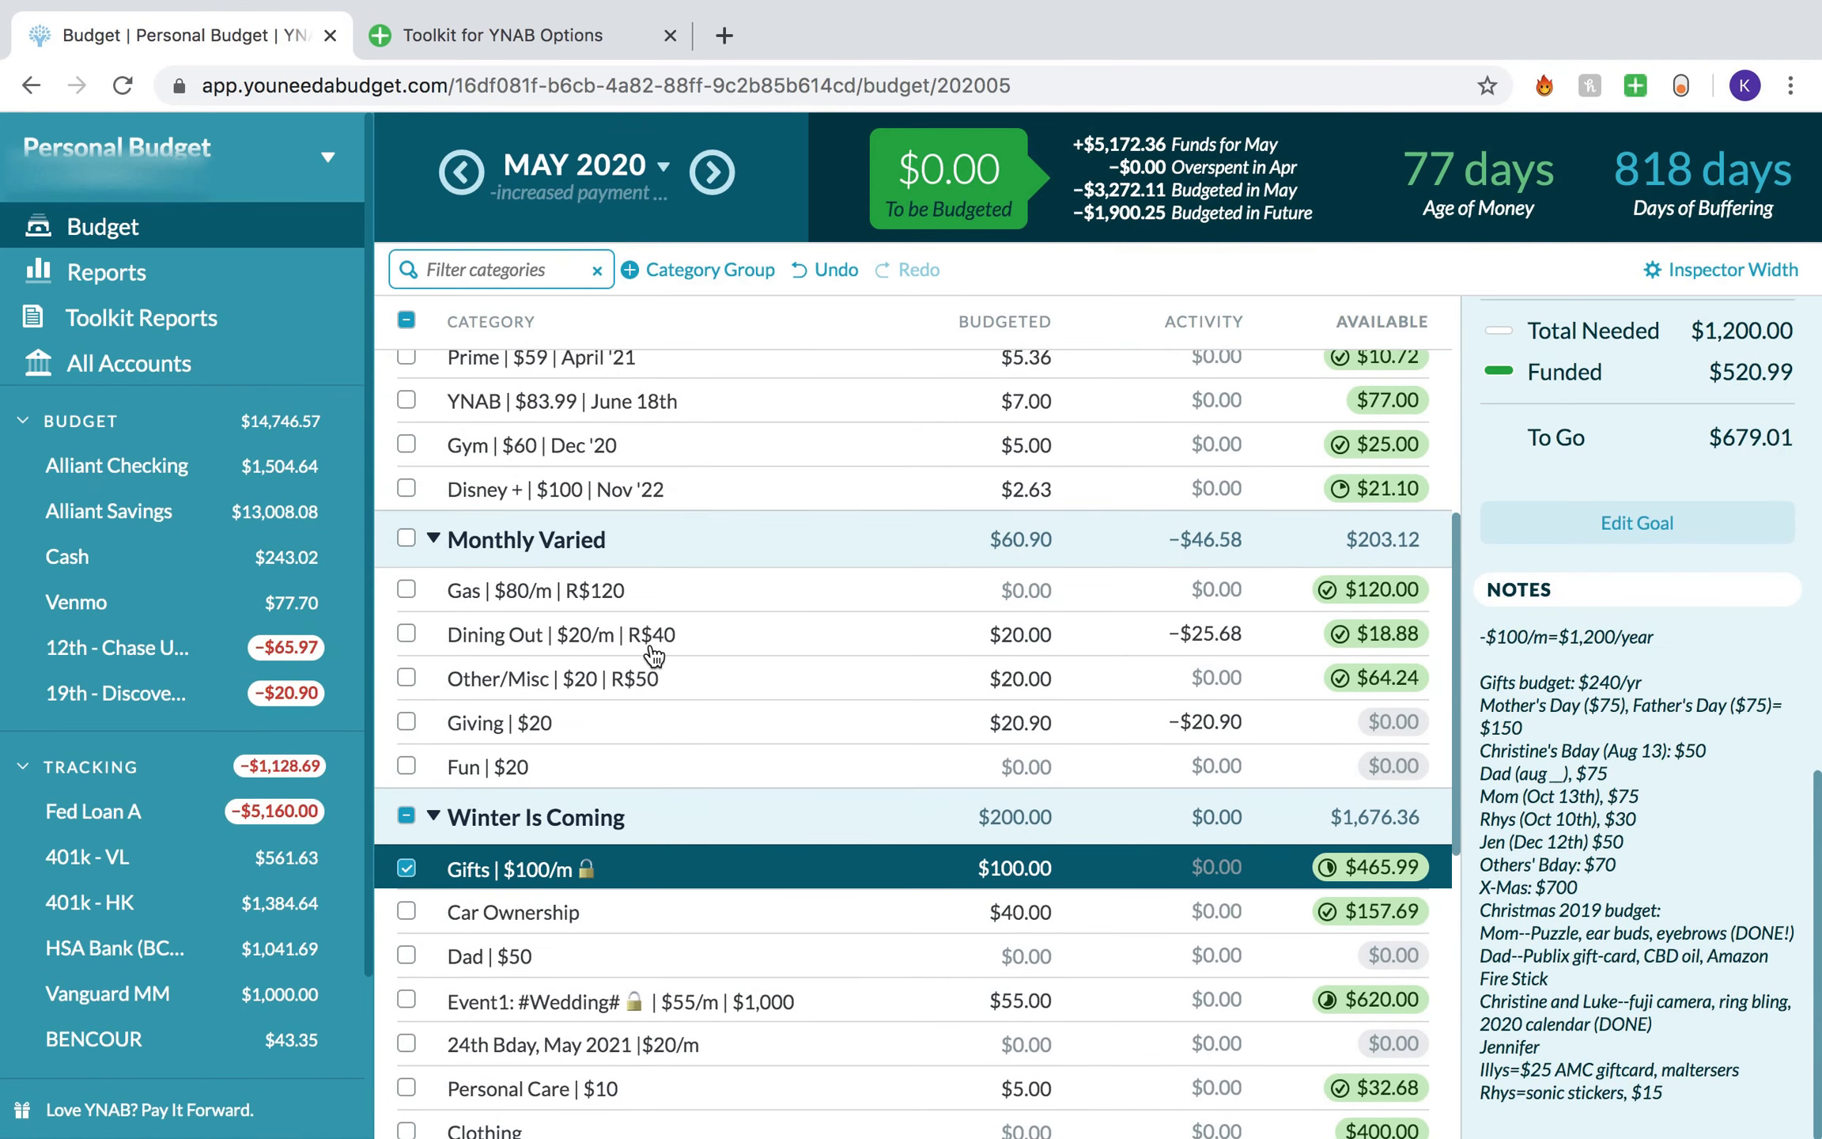
{"action": "left_click", "coordinate": [1744, 839]}
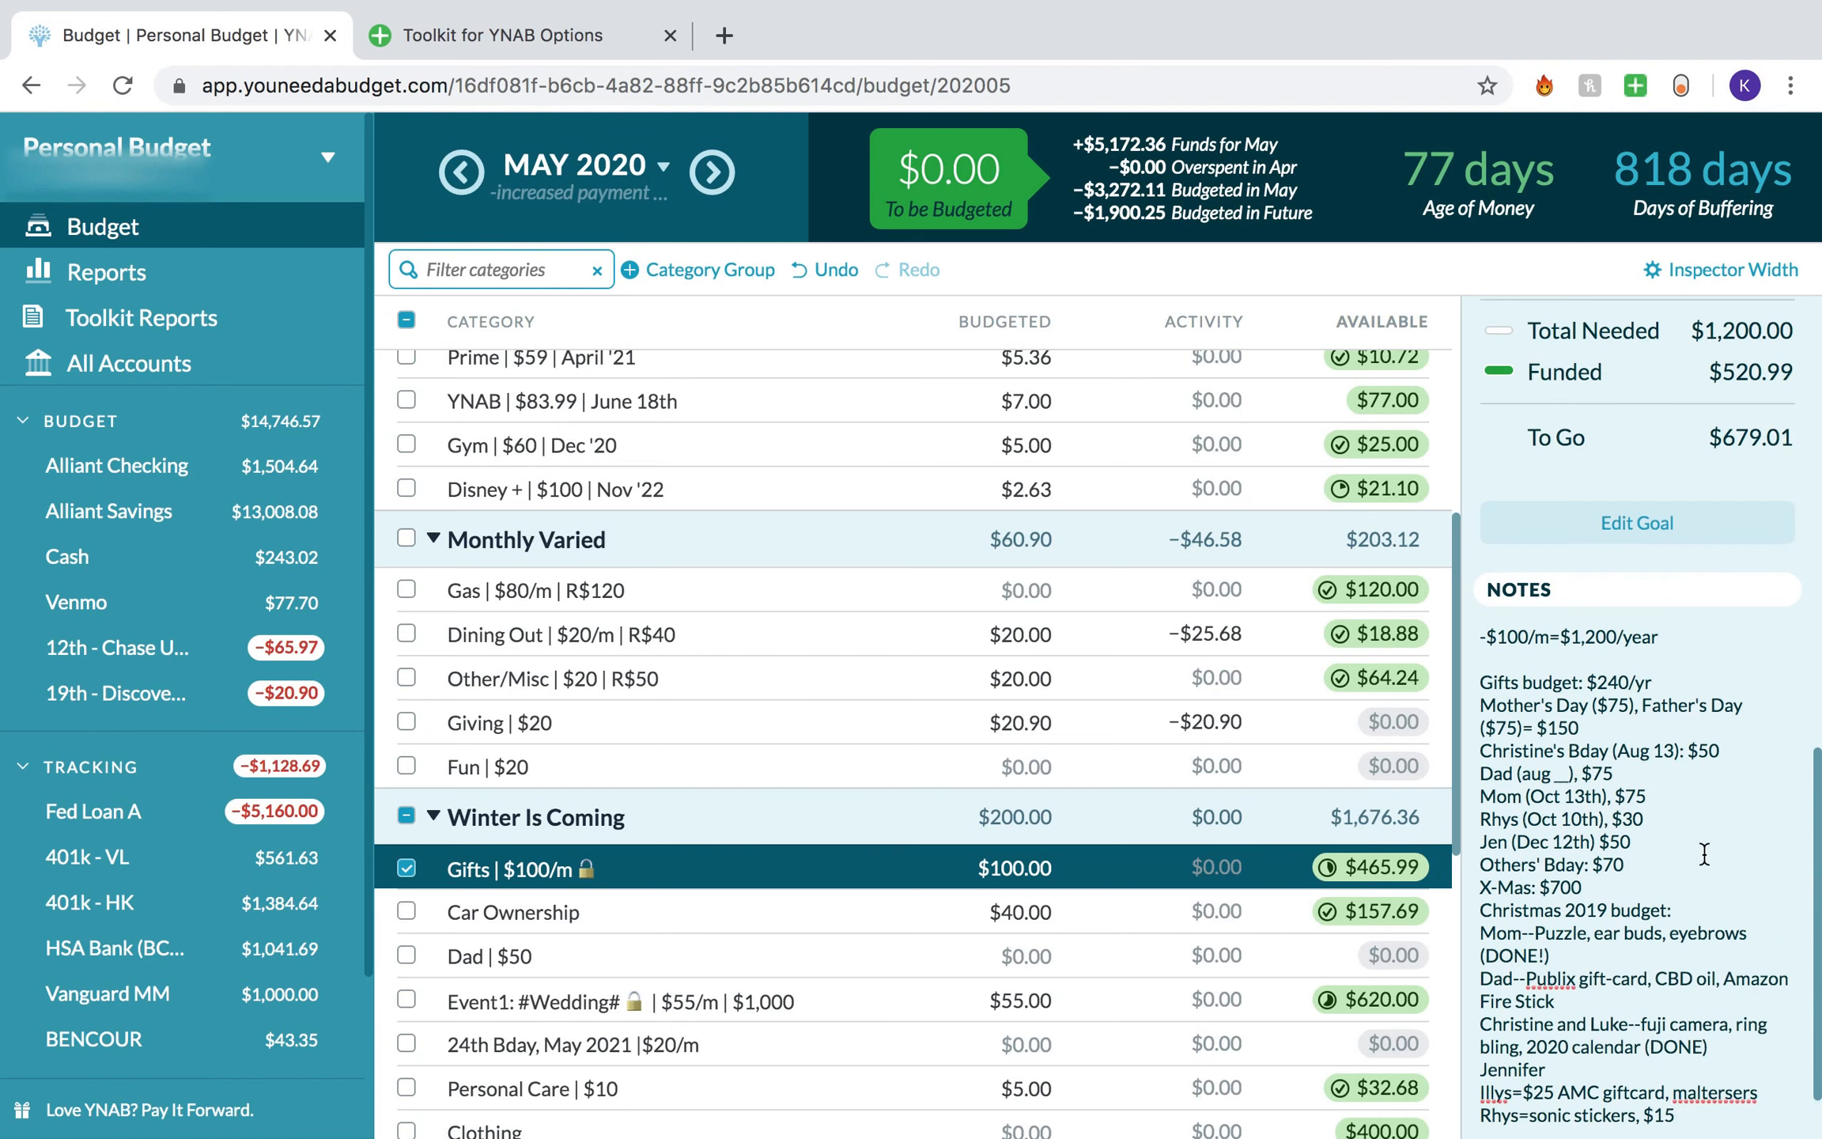
{"action": "scroll", "coordinate": [1653, 902], "scroll_direction": "down", "scroll_amount": 1}
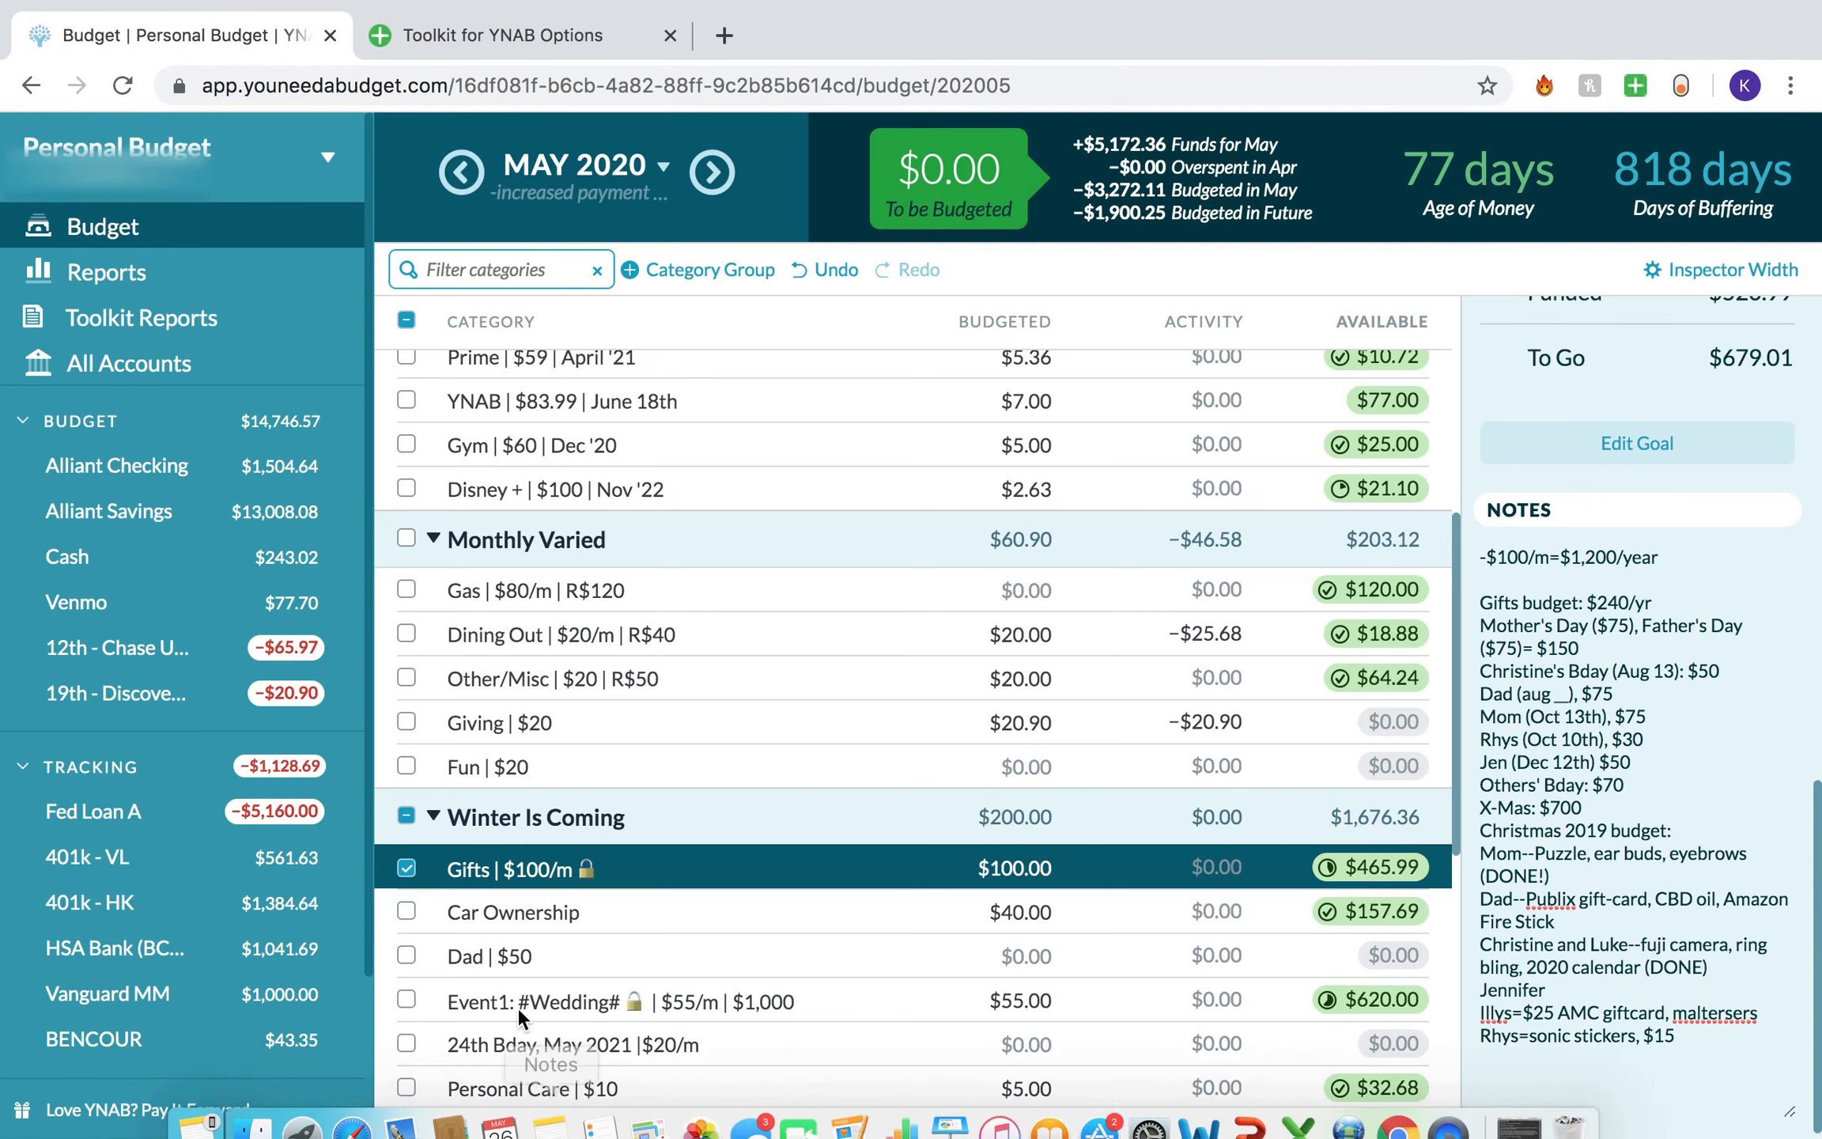
{"action": "left_click", "coordinate": [401, 863]}
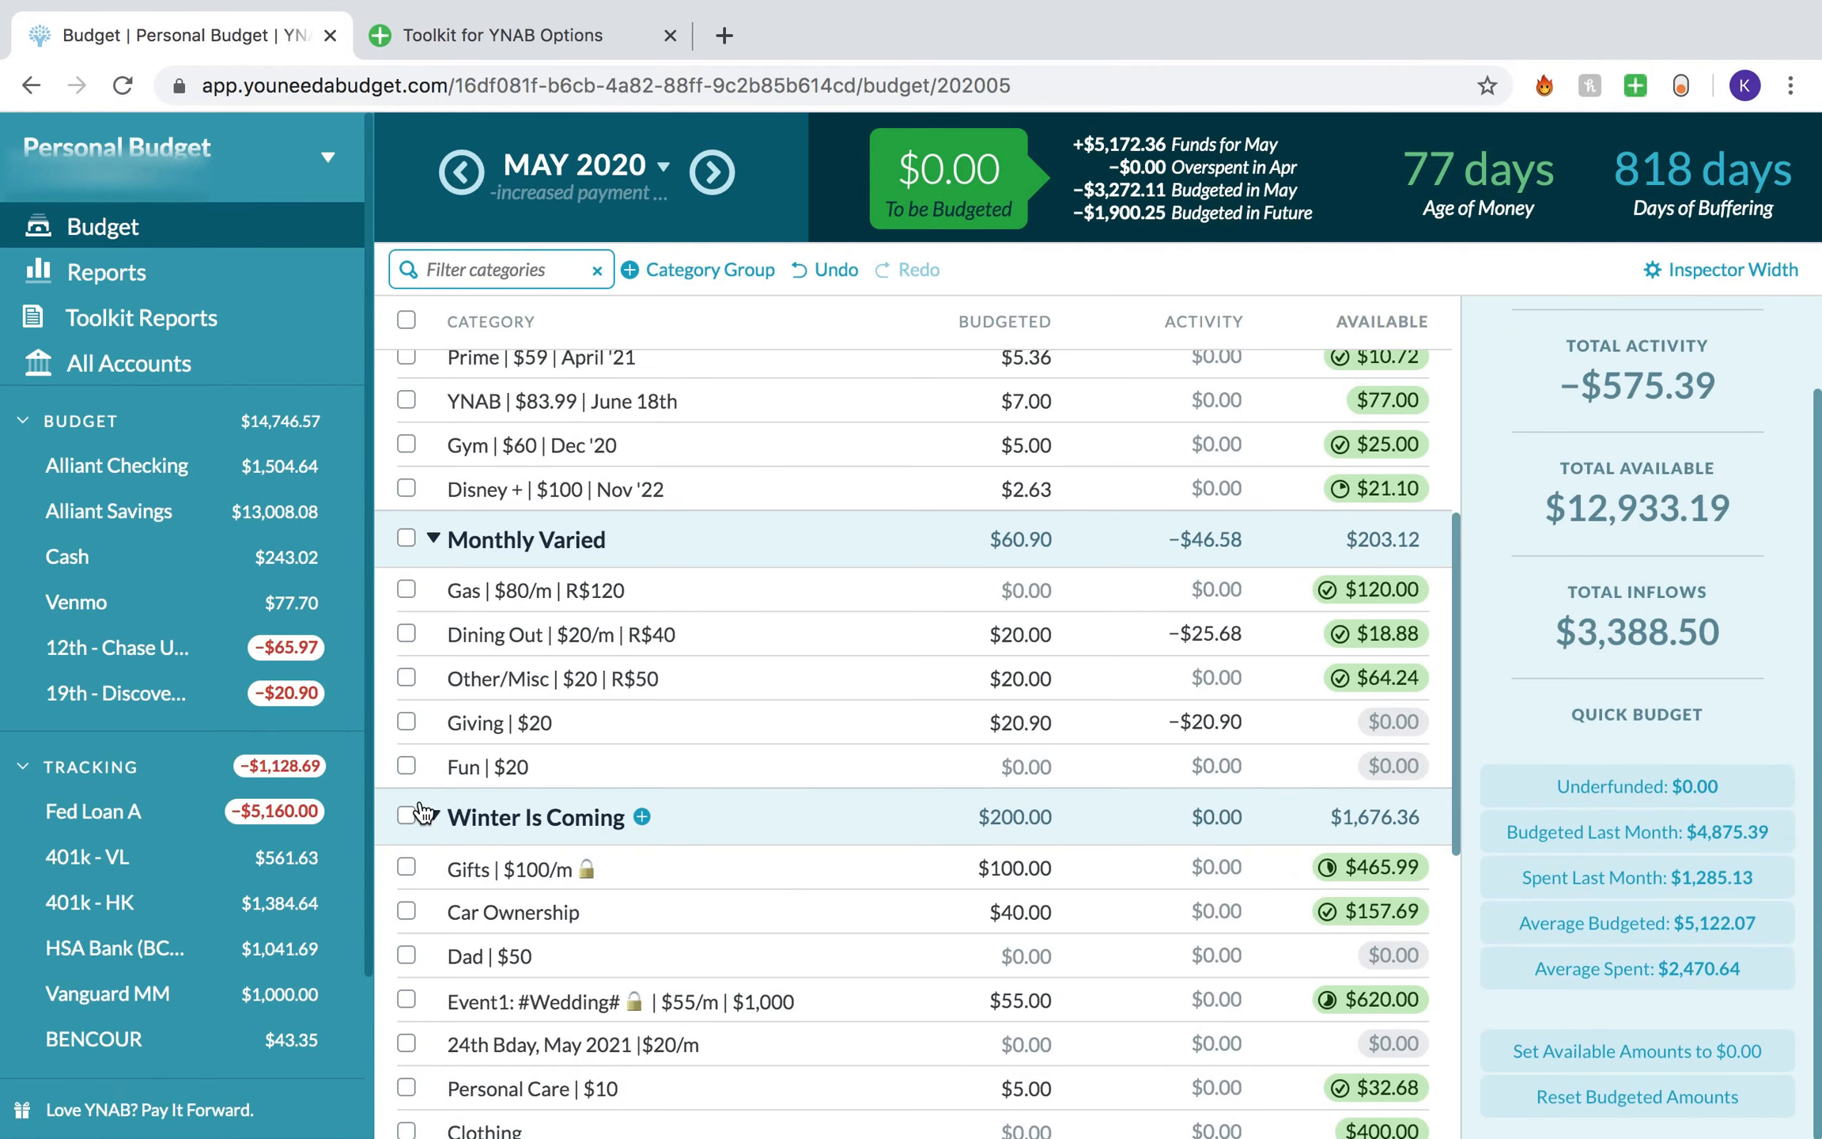
Step: Review the amount and due date in the Car Insurance category's name under Responsibilities, and deselect it
{"action": "scroll", "coordinate": [423, 811], "scroll_direction": "up", "scroll_amount": 6}
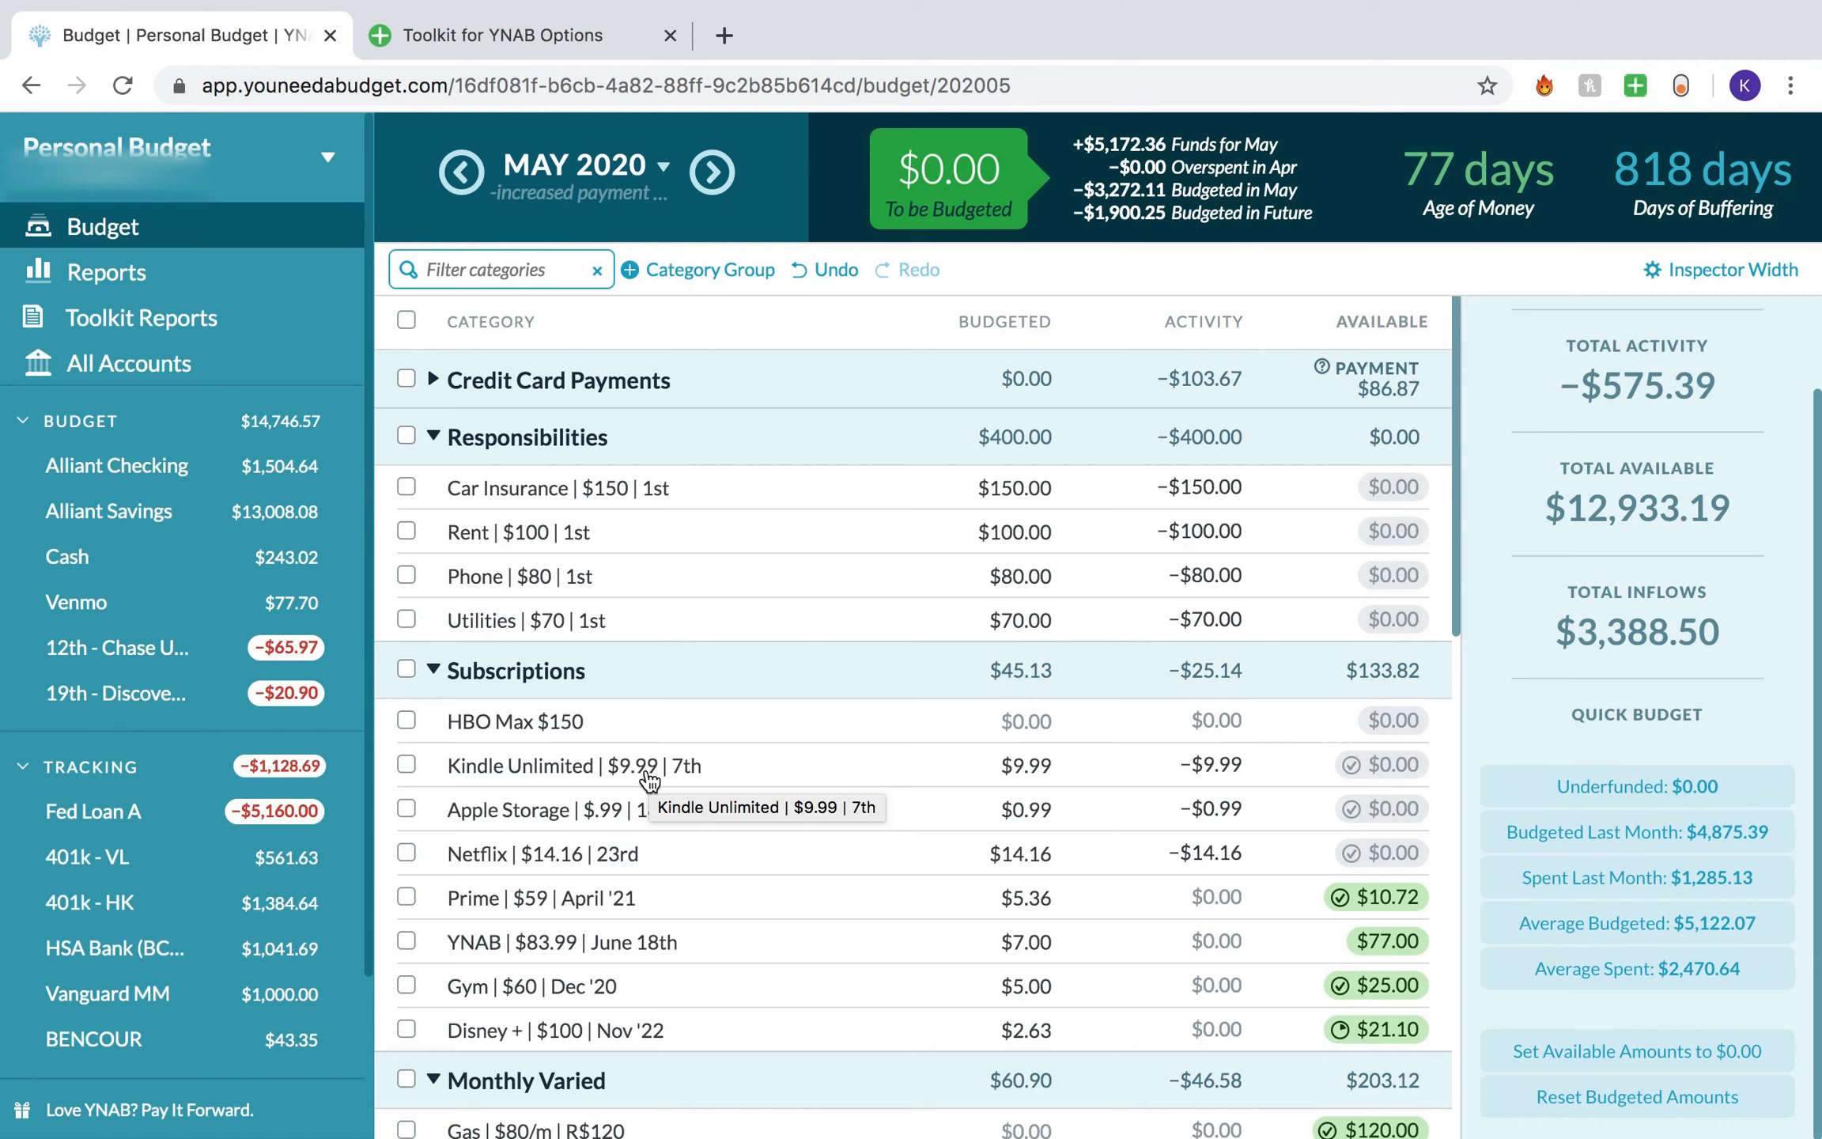
{"action": "left_click", "coordinate": [569, 489]}
{"action": "left_click", "coordinate": [569, 489]}
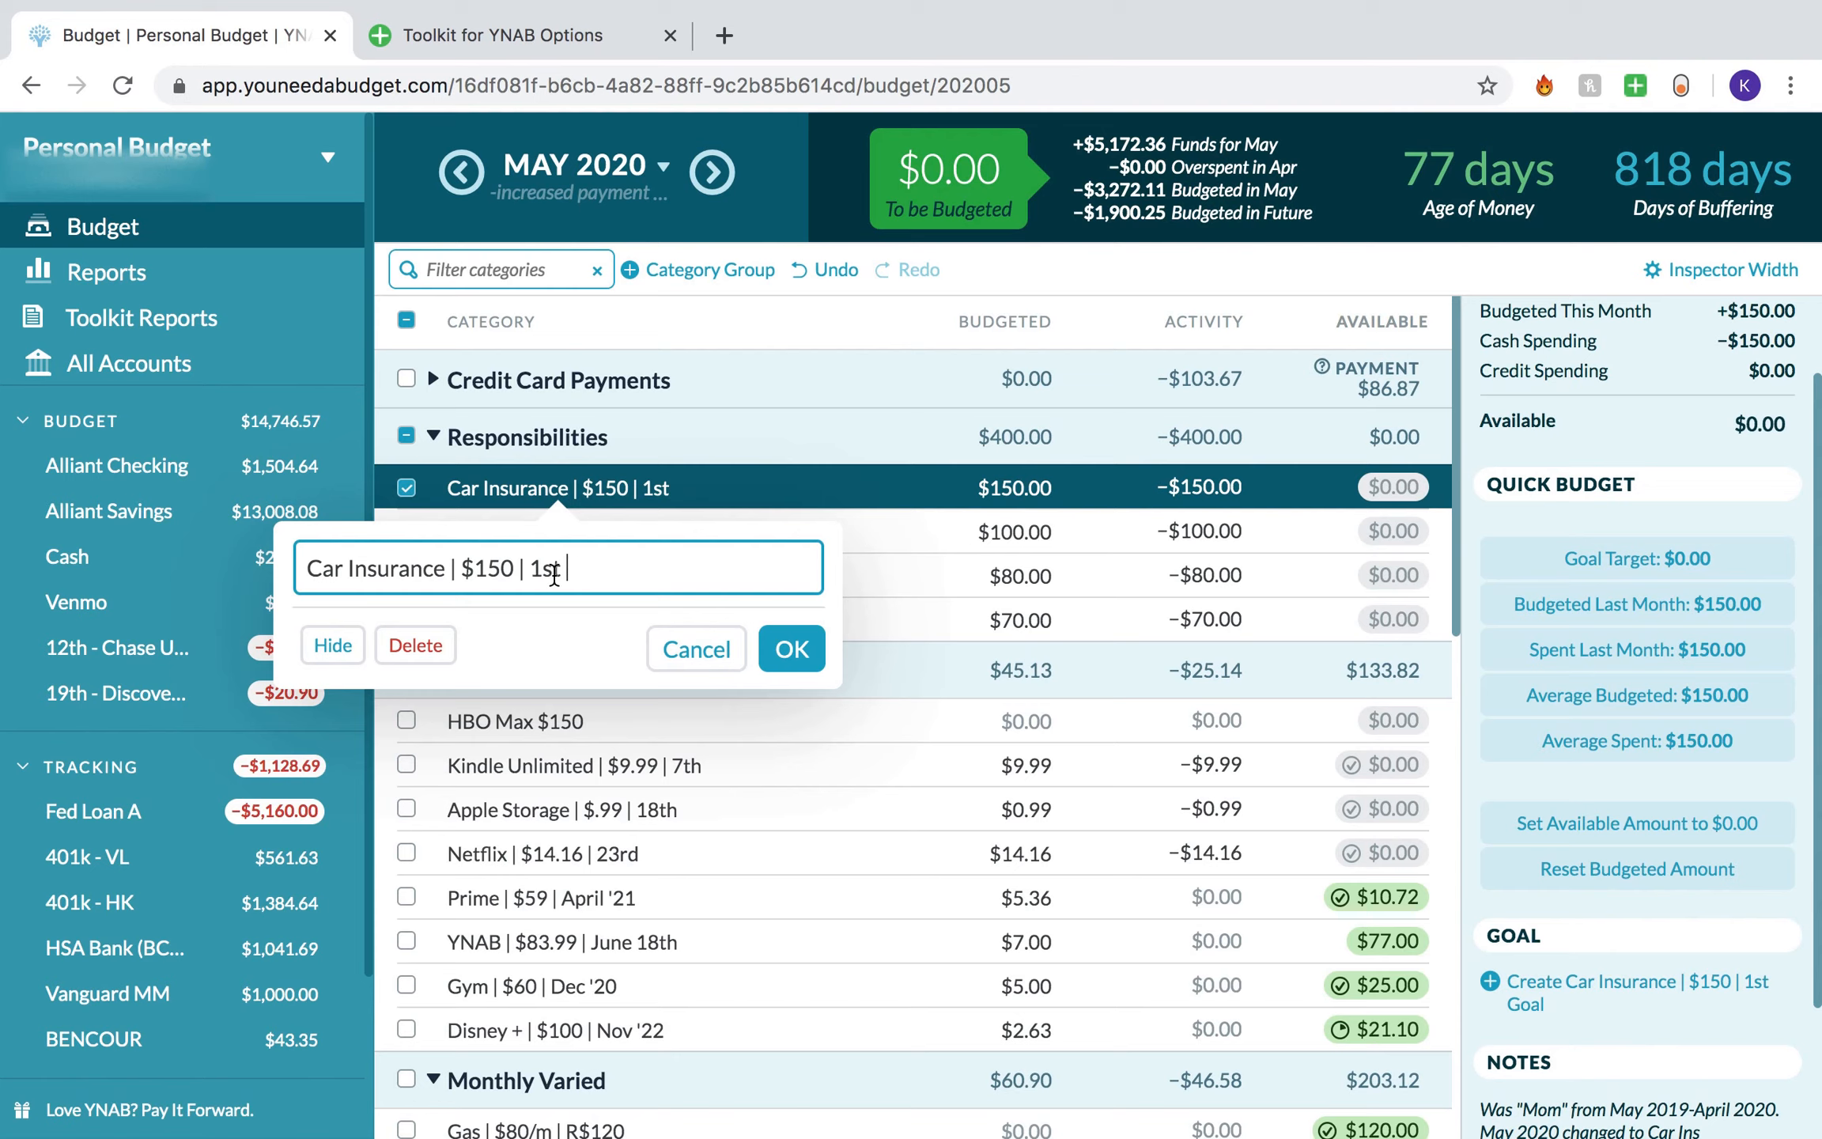
{"action": "left_click", "coordinate": [792, 649]}
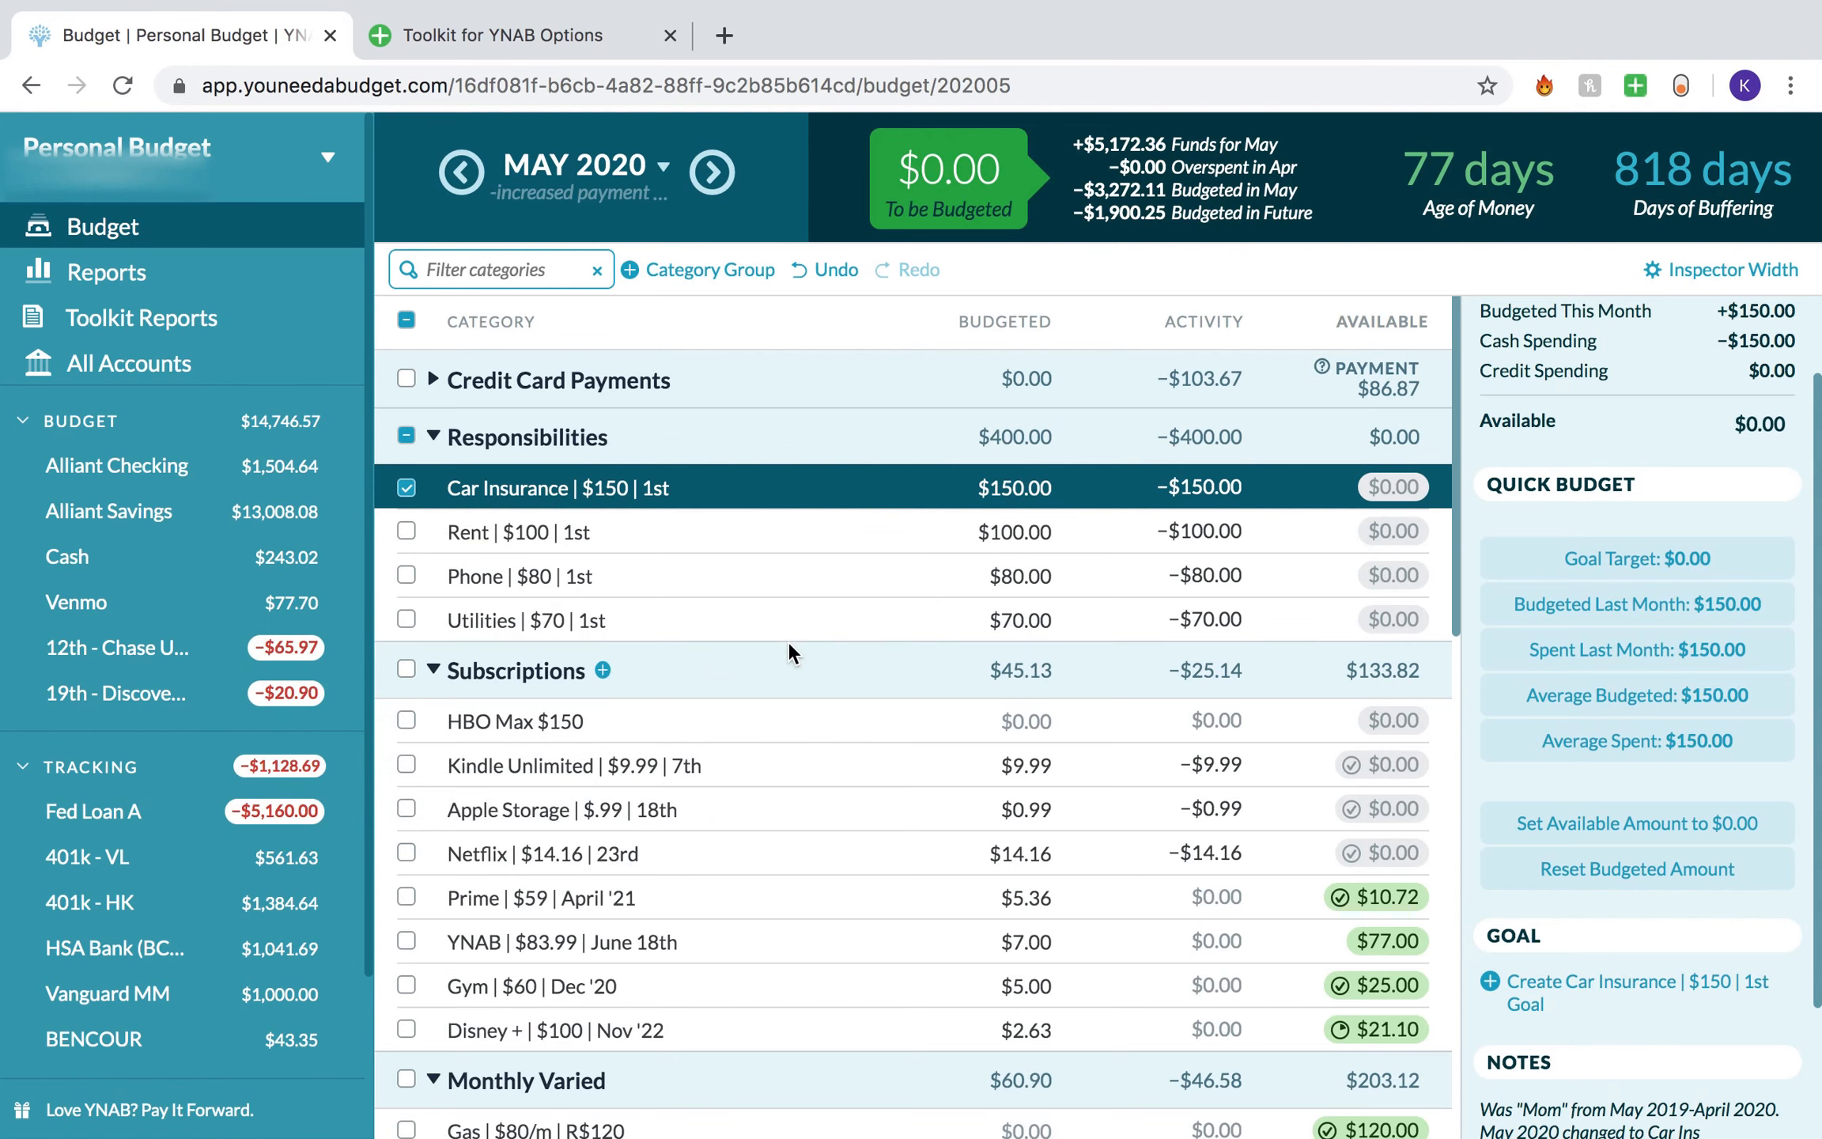
{"action": "scroll", "coordinate": [468, 576], "scroll_direction": "down", "scroll_amount": 1}
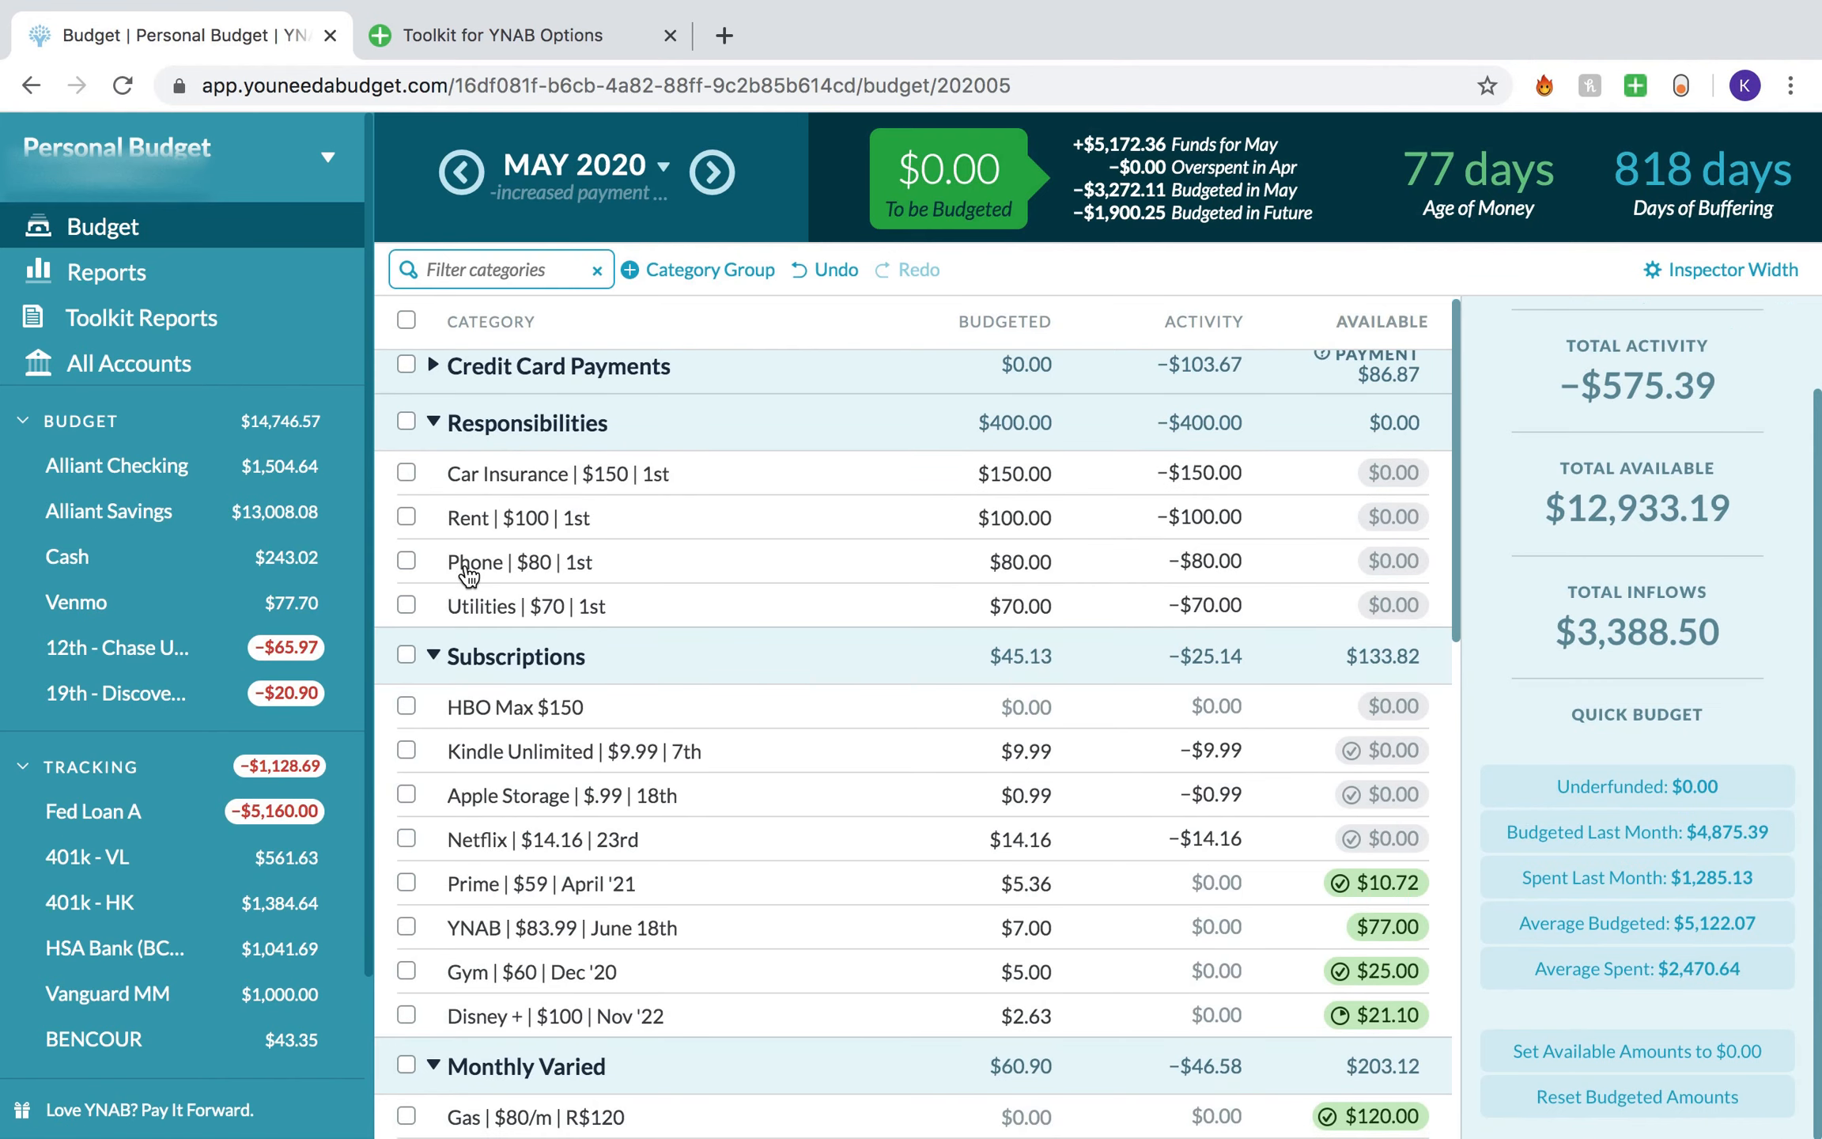
Step: Review the HBO Max category's name under Subscriptions, keep it as it is, and deselect the category
{"action": "scroll", "coordinate": [558, 573], "scroll_direction": "down", "scroll_amount": 5}
{"action": "scroll", "coordinate": [570, 532], "scroll_direction": "up", "scroll_amount": 6}
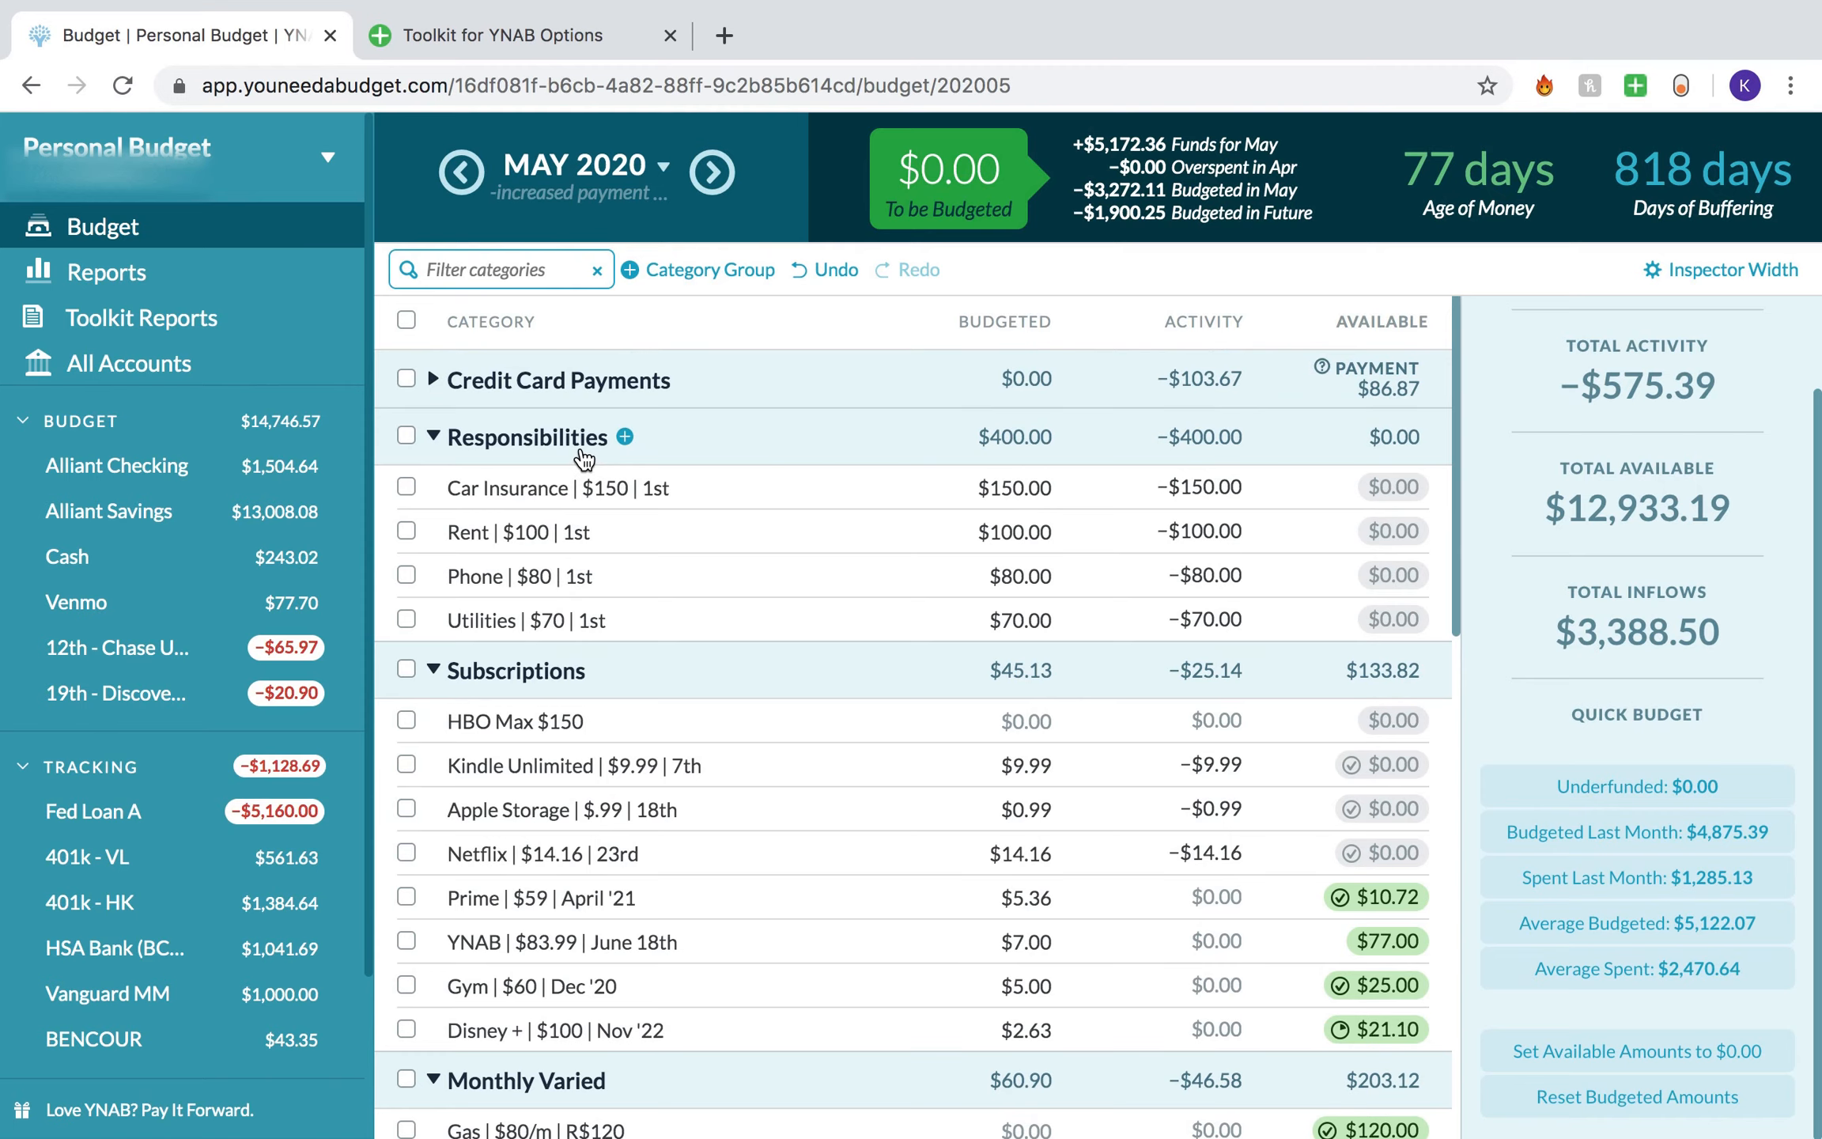
{"action": "scroll", "coordinate": [571, 585], "scroll_direction": "down", "scroll_amount": 4}
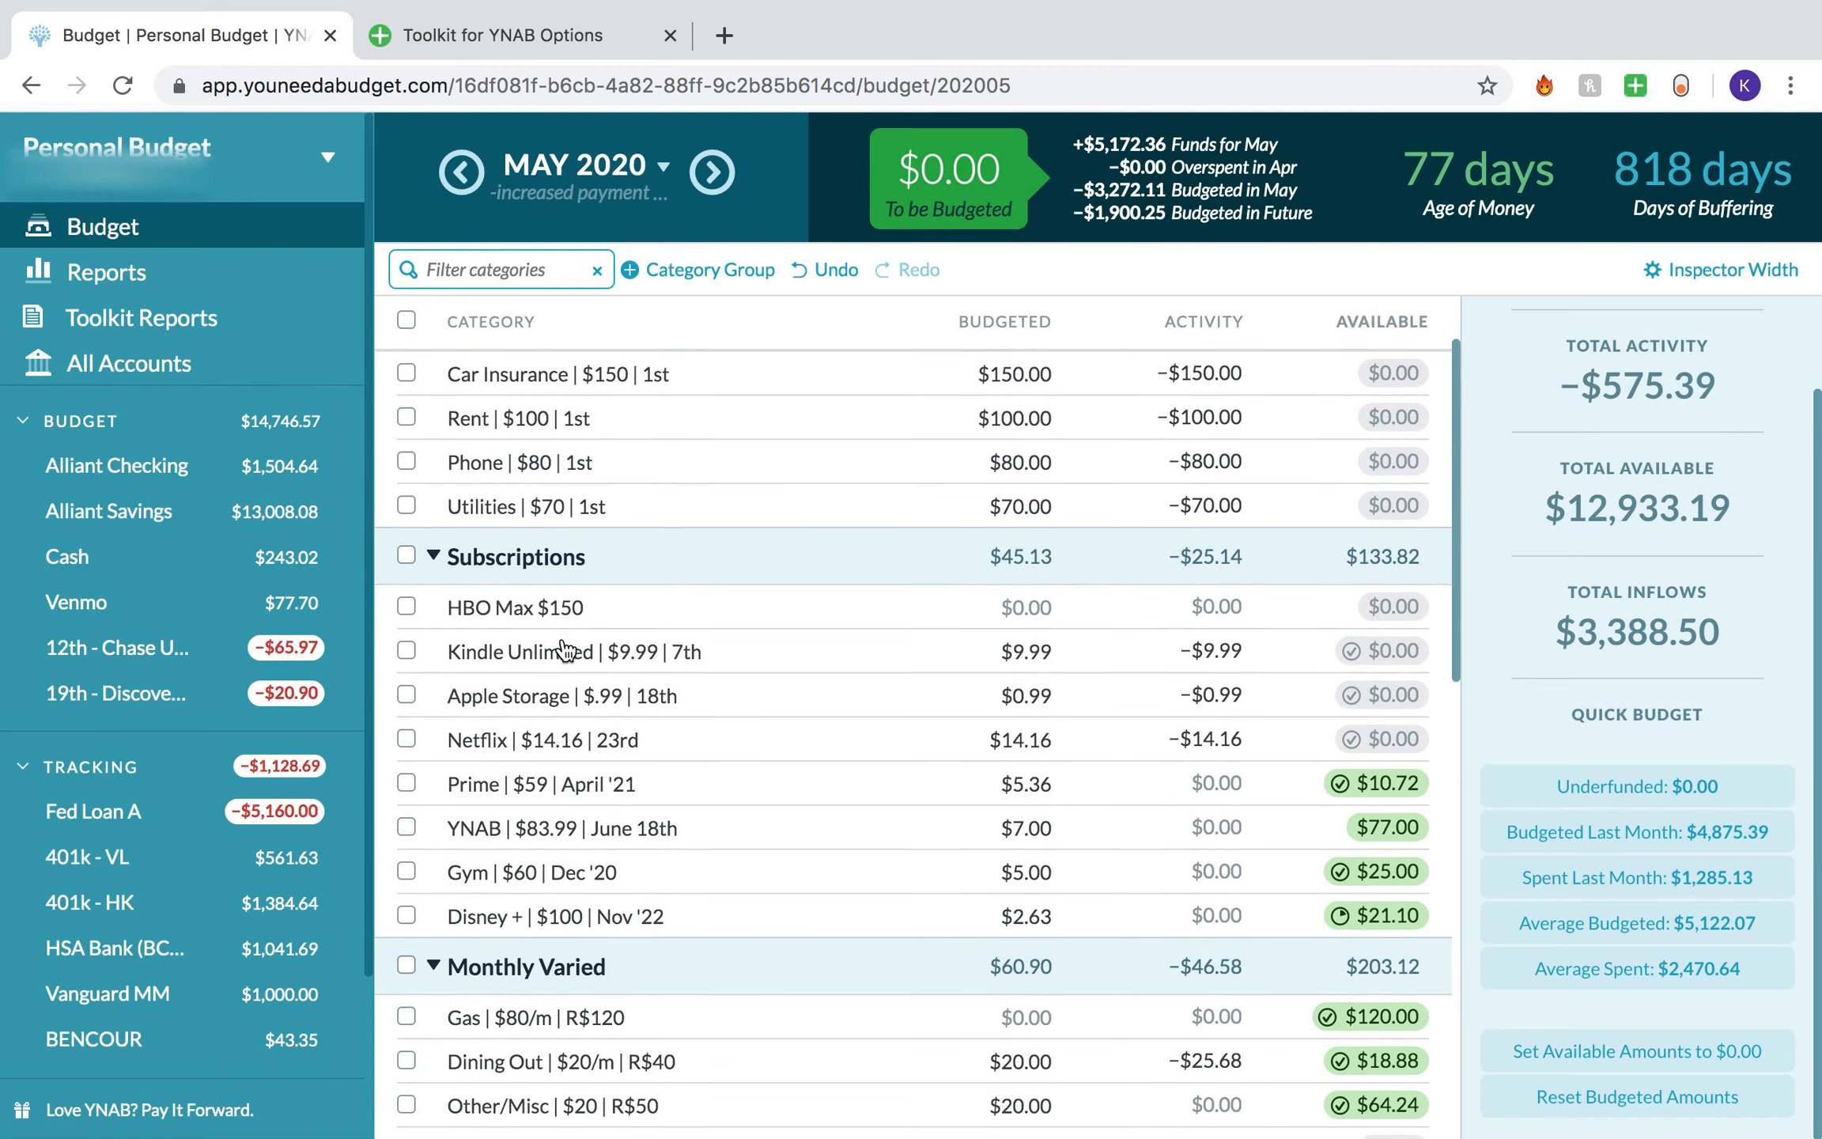
{"action": "left_click", "coordinate": [529, 613]}
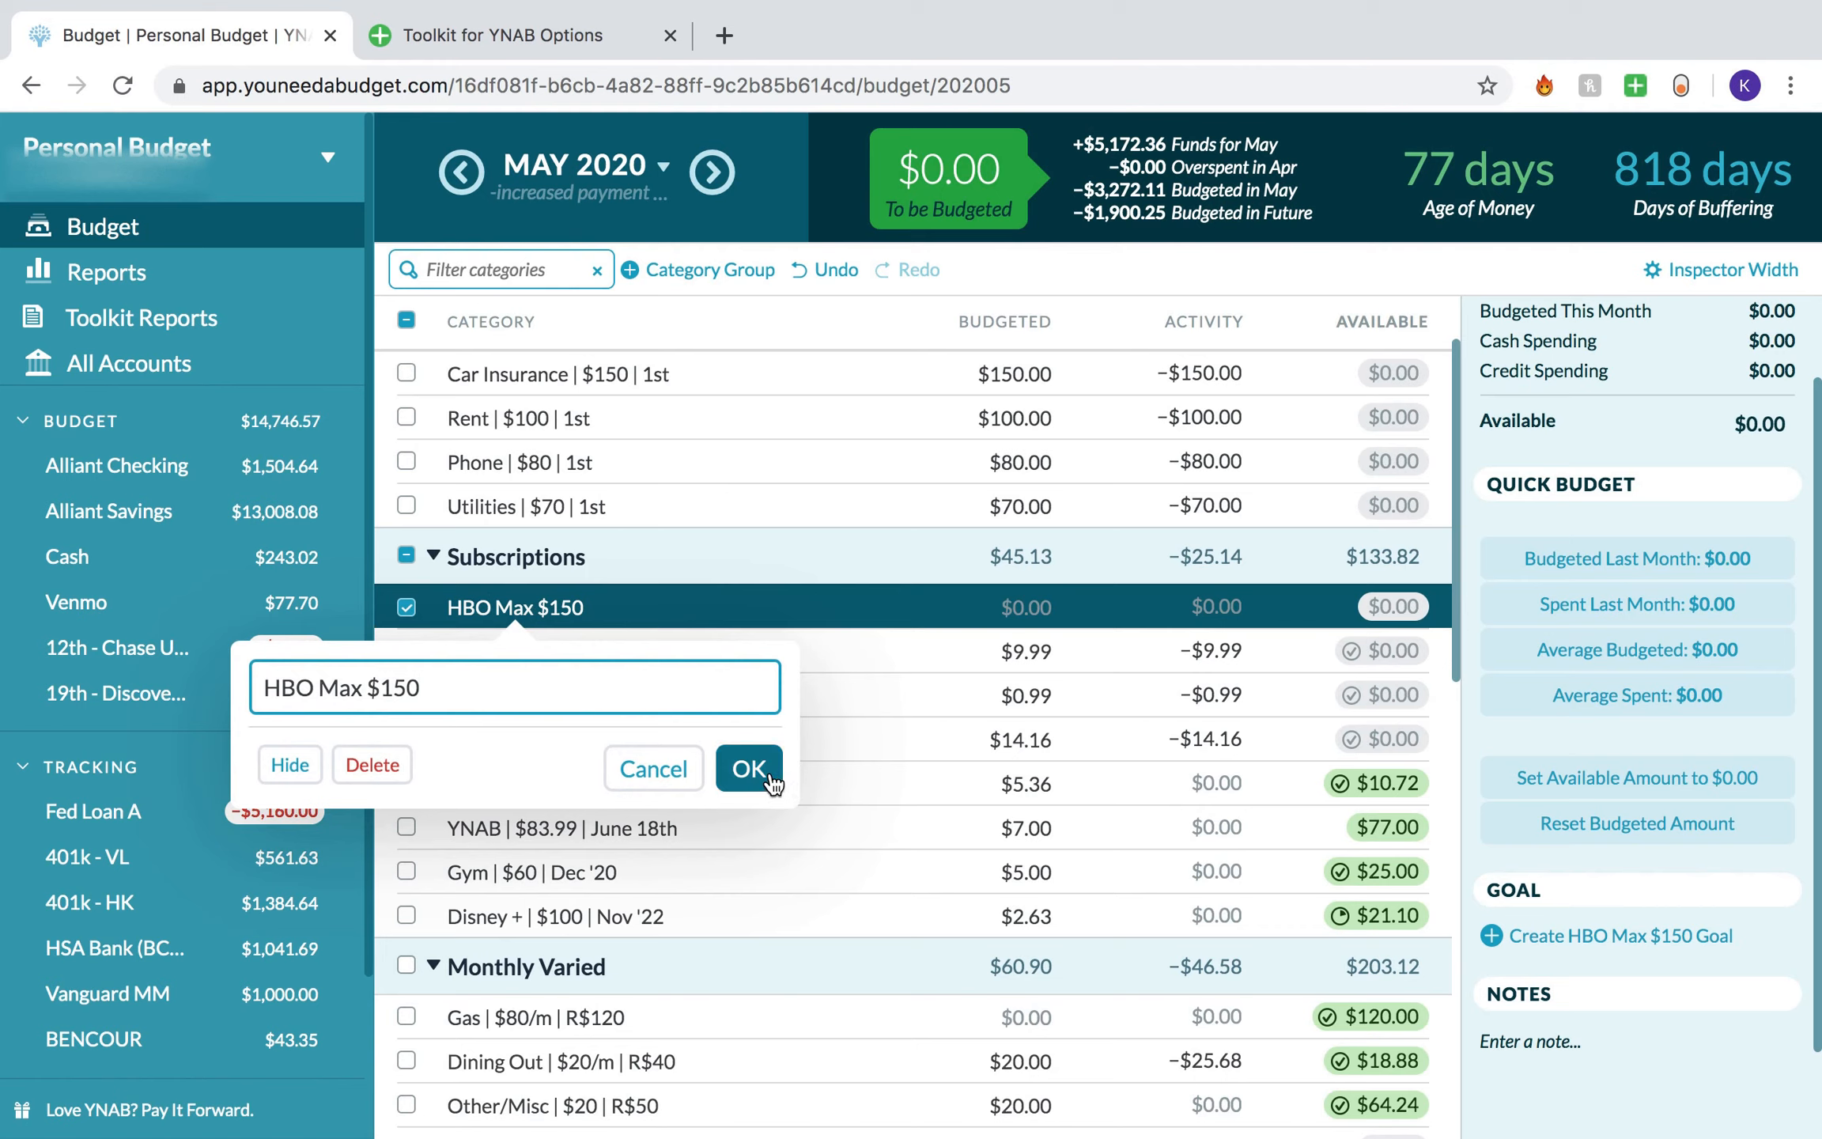
{"action": "left_click", "coordinate": [749, 768]}
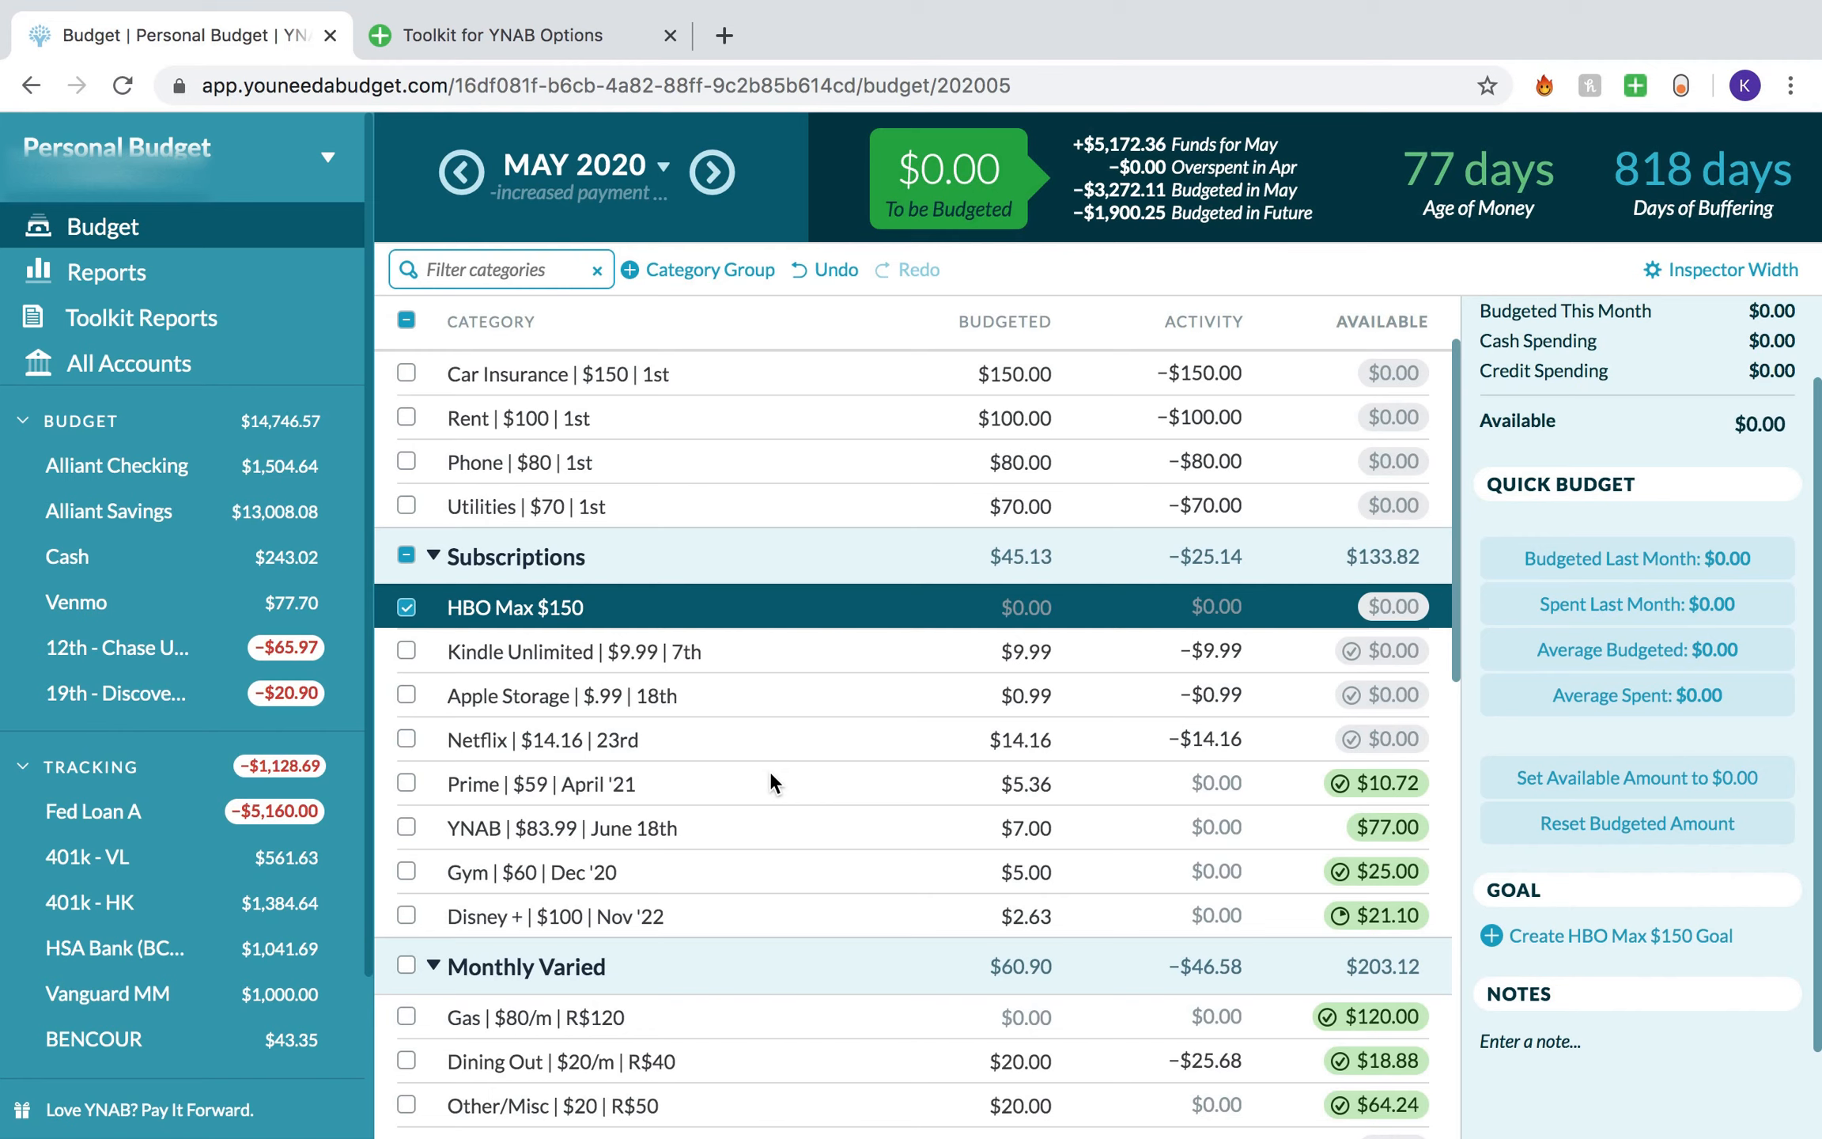
{"action": "left_click", "coordinate": [411, 618]}
{"action": "scroll", "coordinate": [410, 618], "scroll_direction": "down", "scroll_amount": 1}
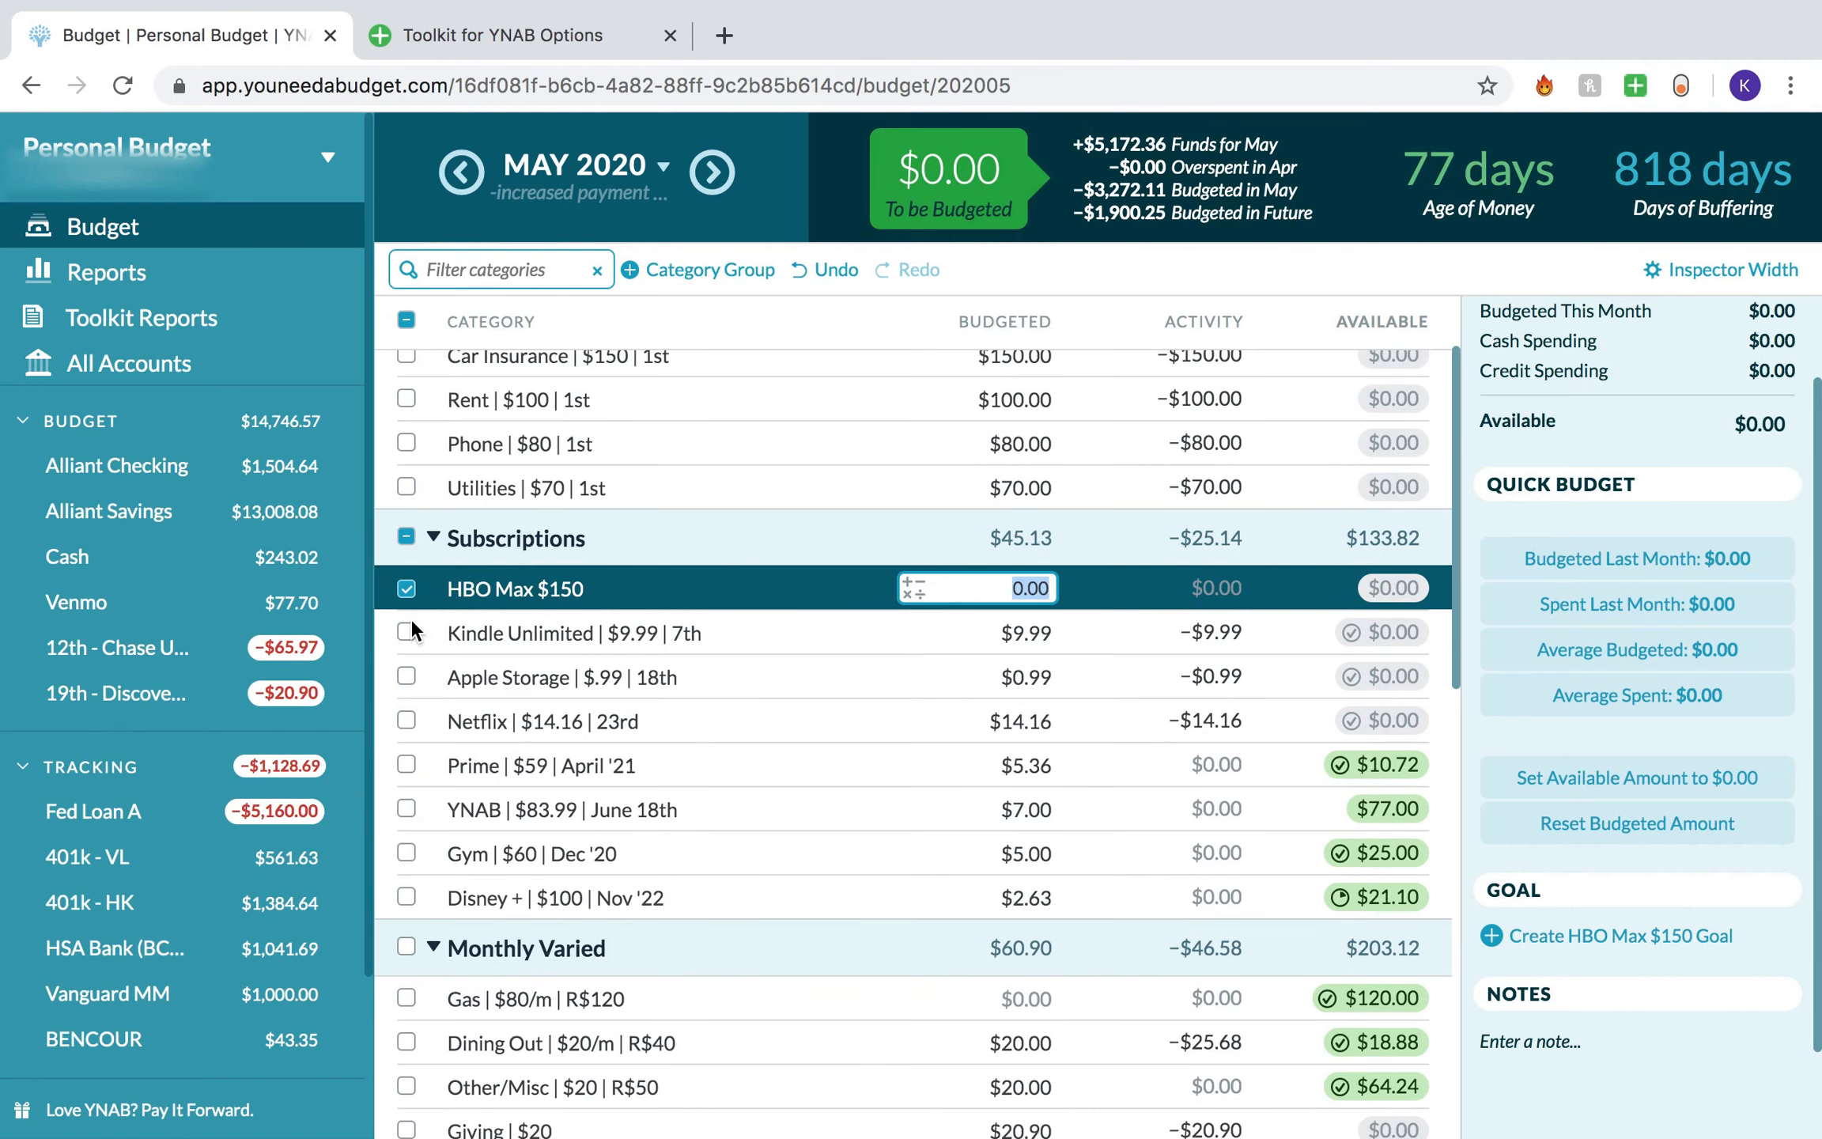
{"action": "left_click", "coordinate": [399, 589]}
{"action": "scroll", "coordinate": [535, 655], "scroll_direction": "down", "scroll_amount": 1}
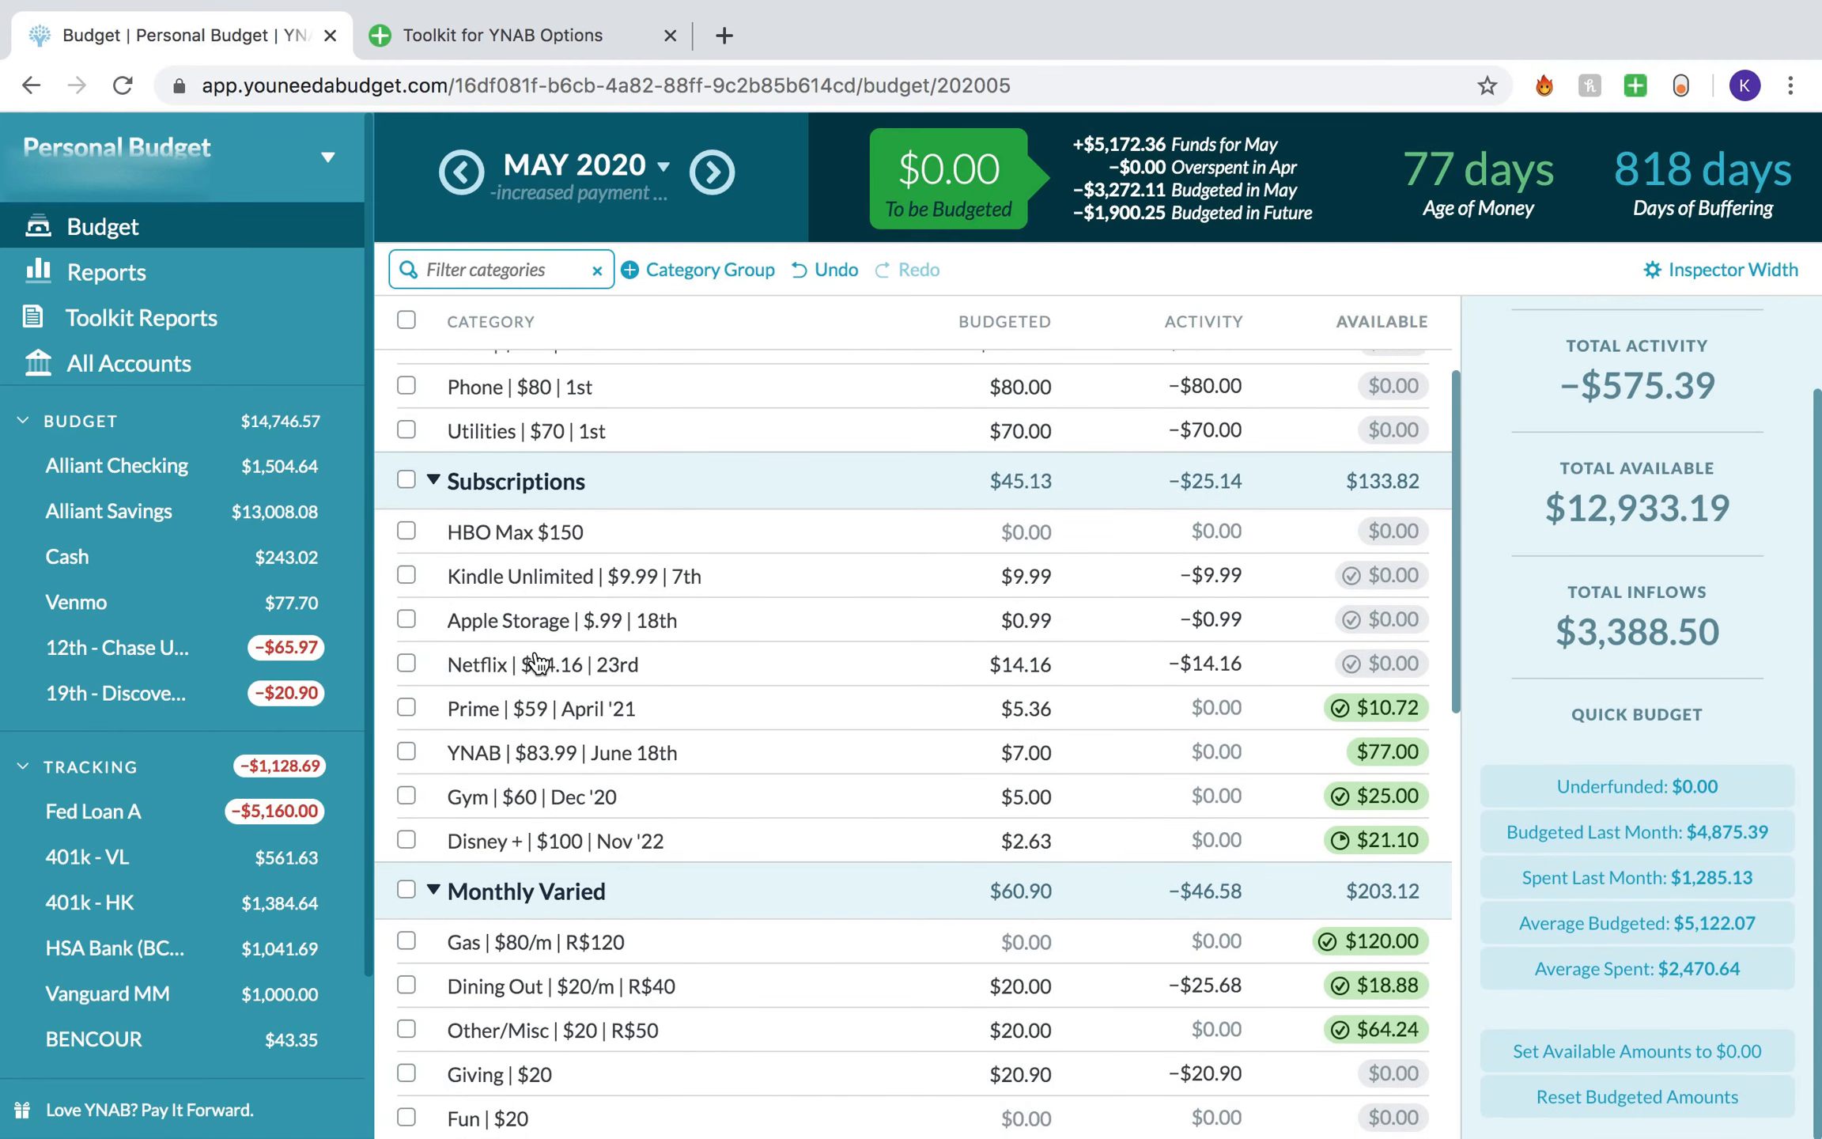
Step: Compare the naming of the monthly Kindle Unlimited and yearly Prime categories under Subscriptions
{"action": "left_click", "coordinate": [581, 583]}
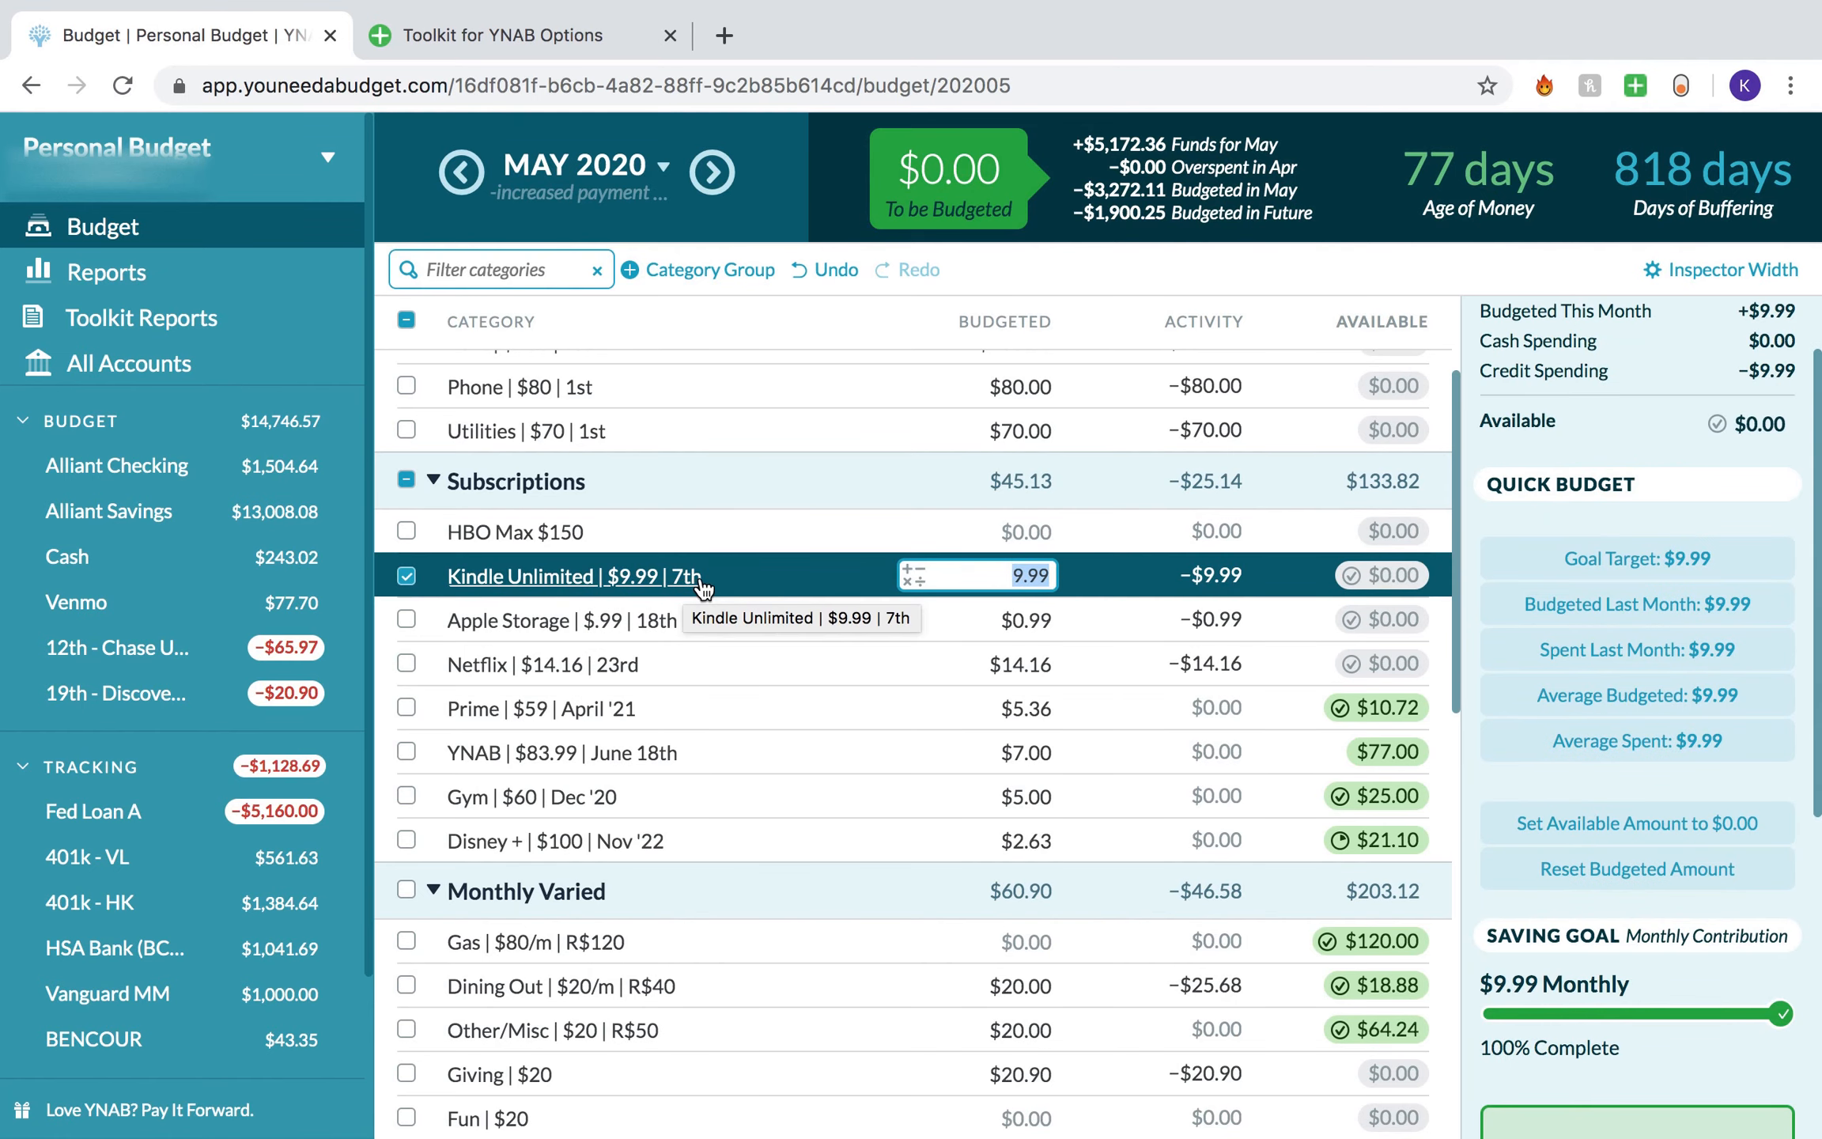
{"action": "left_click", "coordinate": [677, 716]}
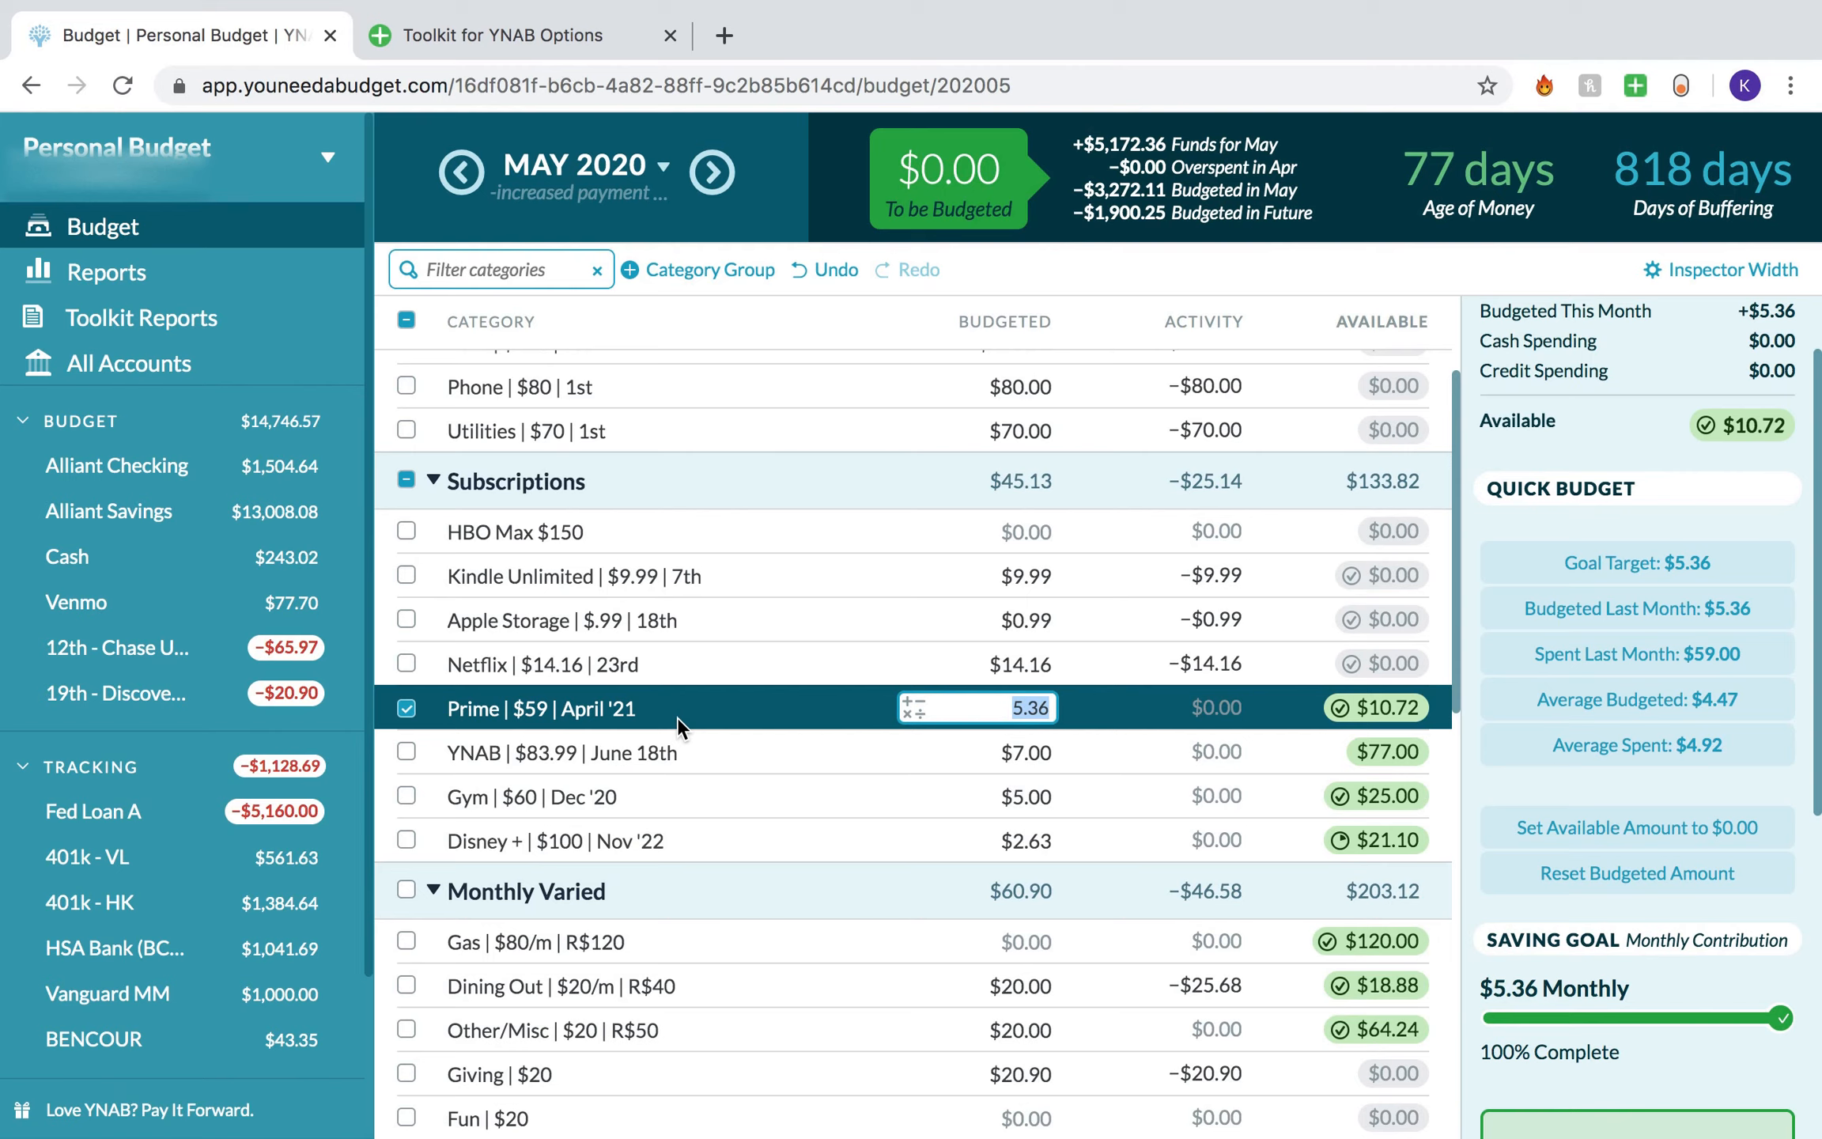
{"action": "left_click", "coordinate": [607, 712]}
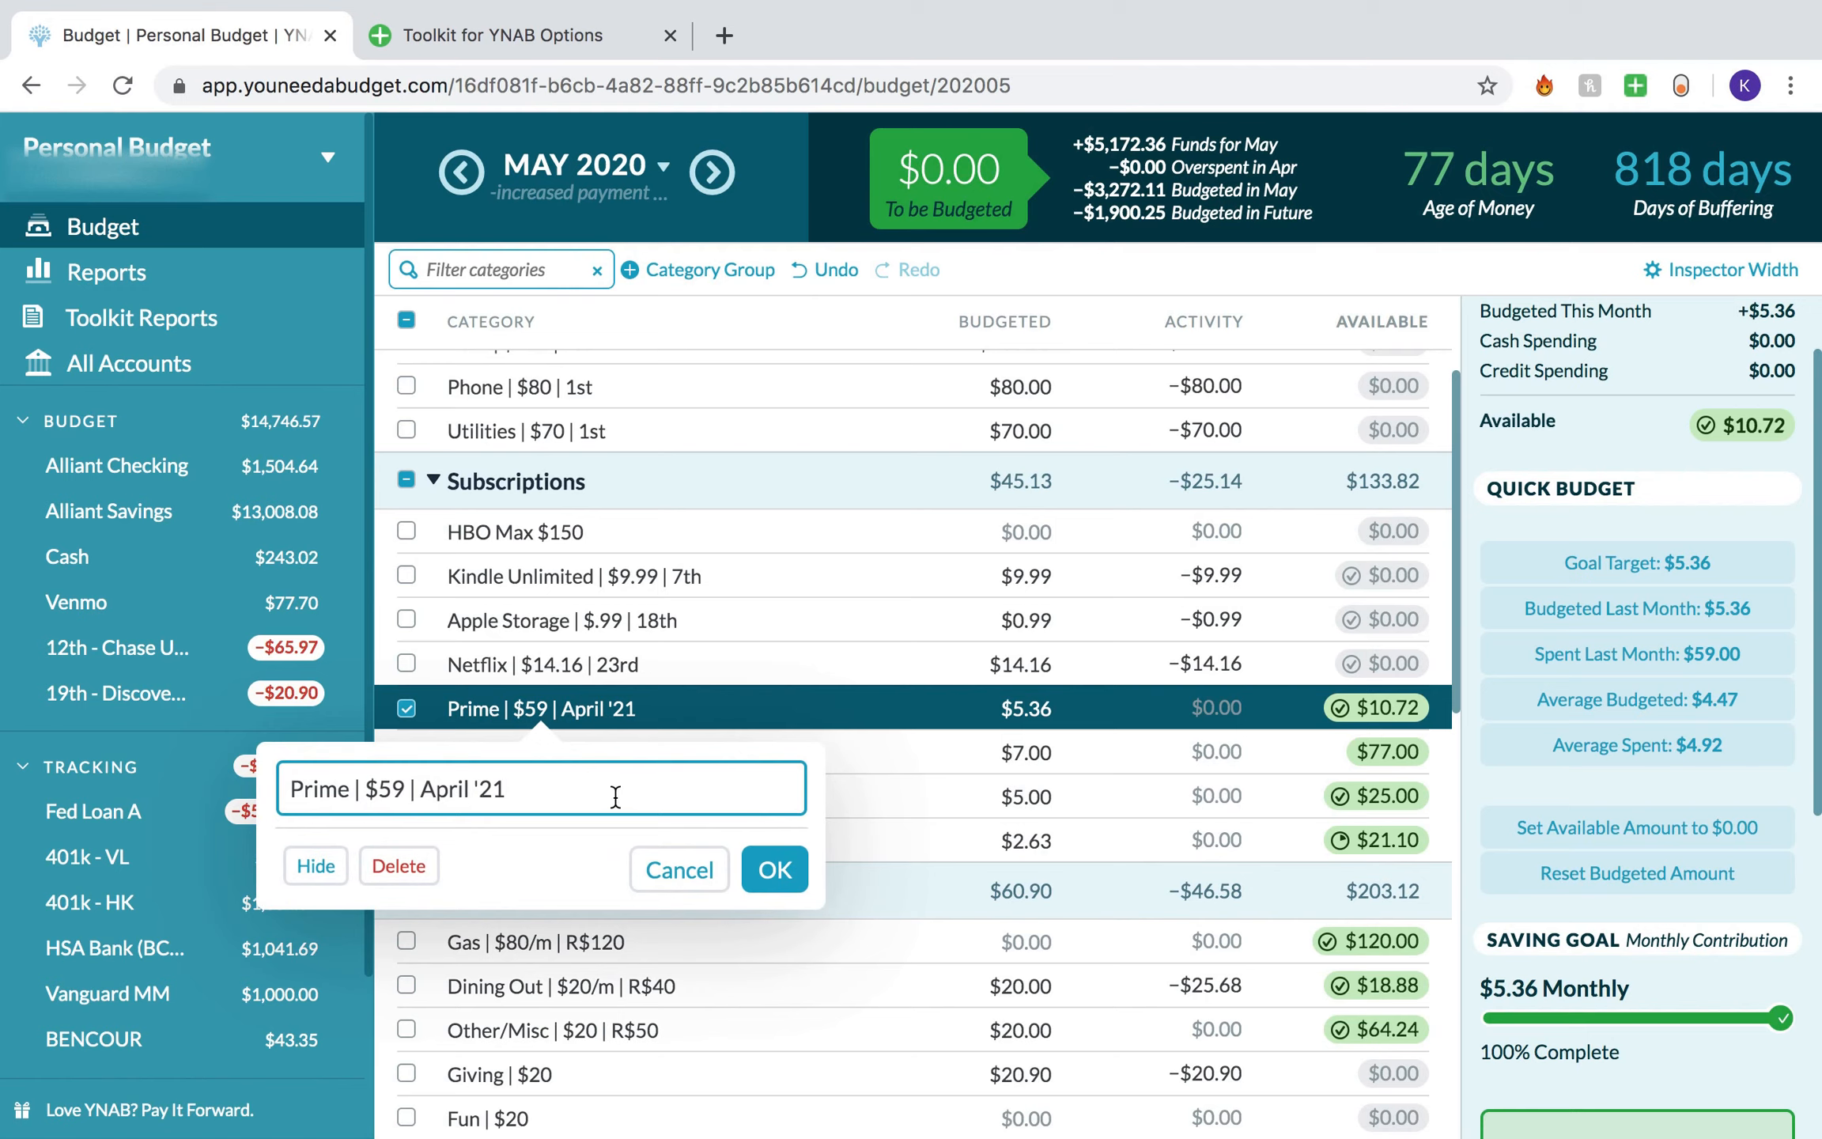
{"action": "left_click", "coordinate": [774, 869]}
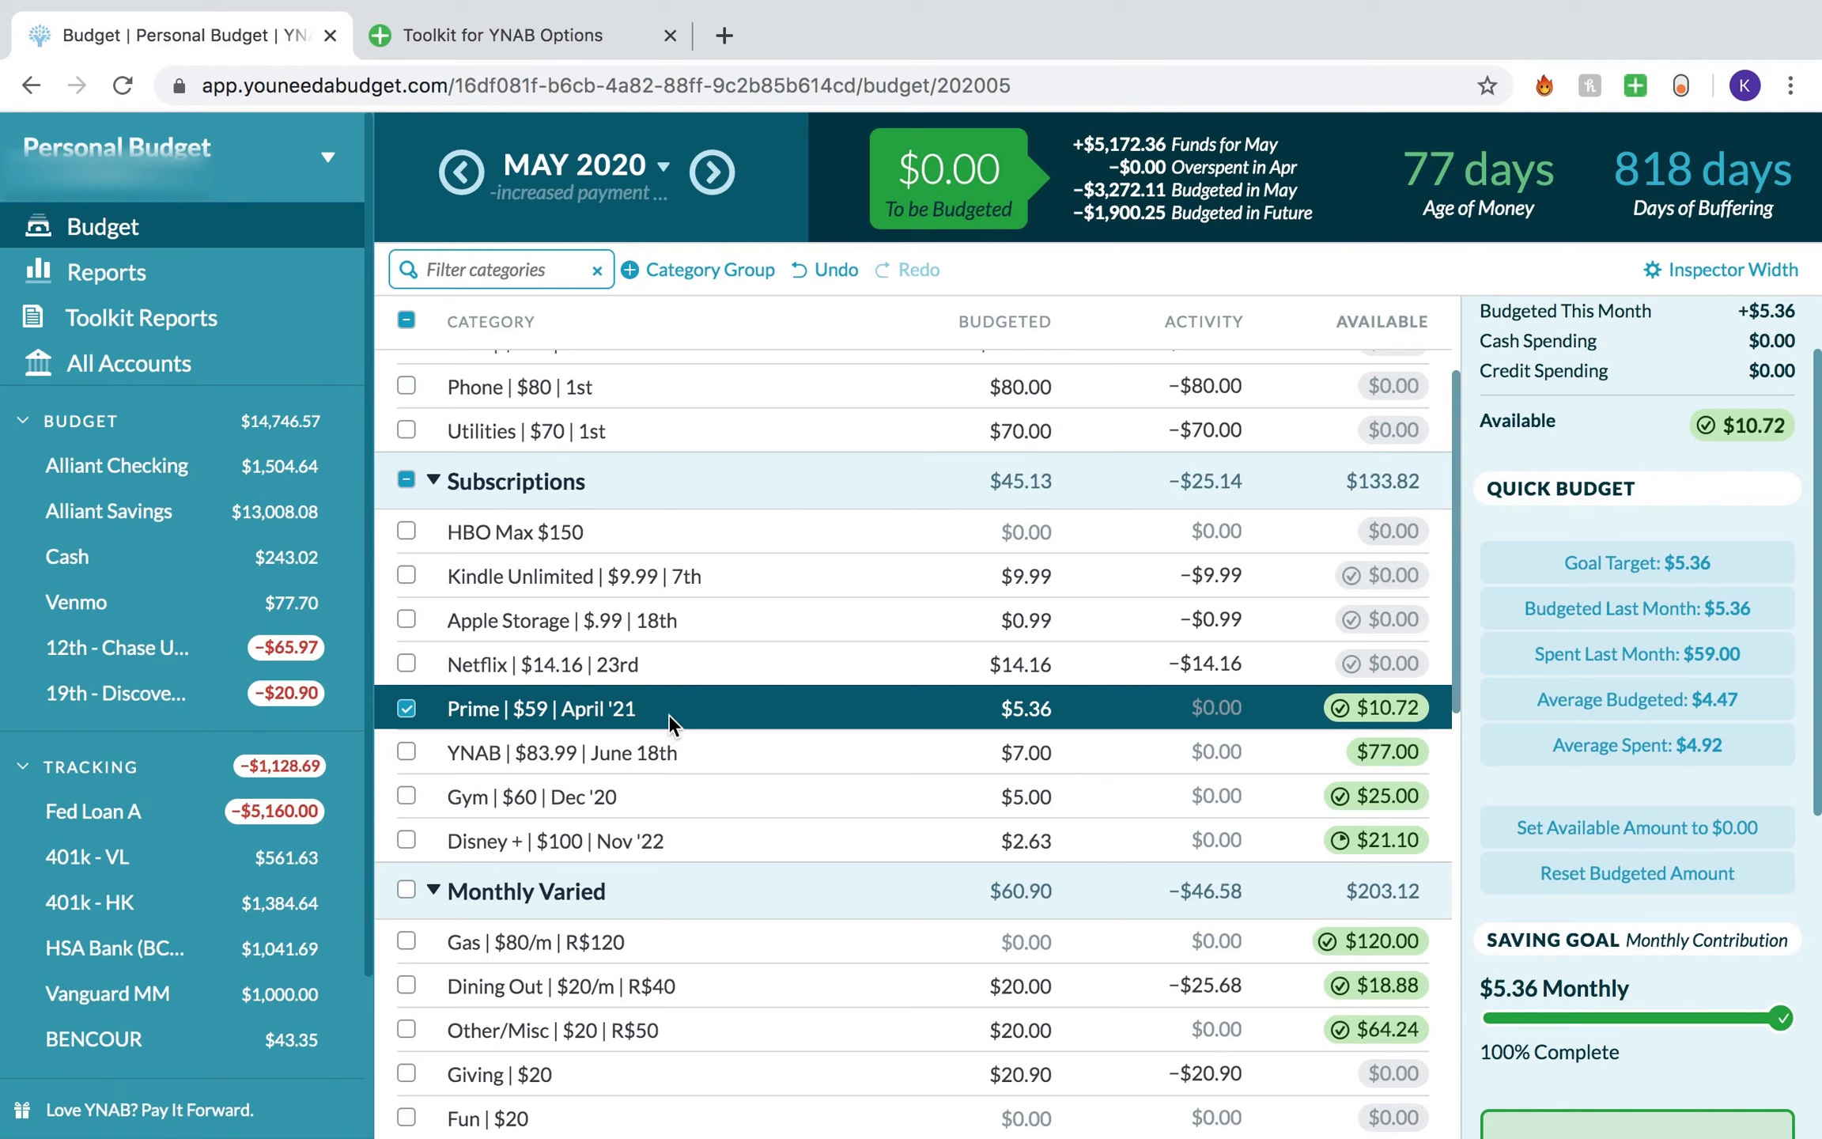
{"action": "left_click", "coordinate": [616, 710]}
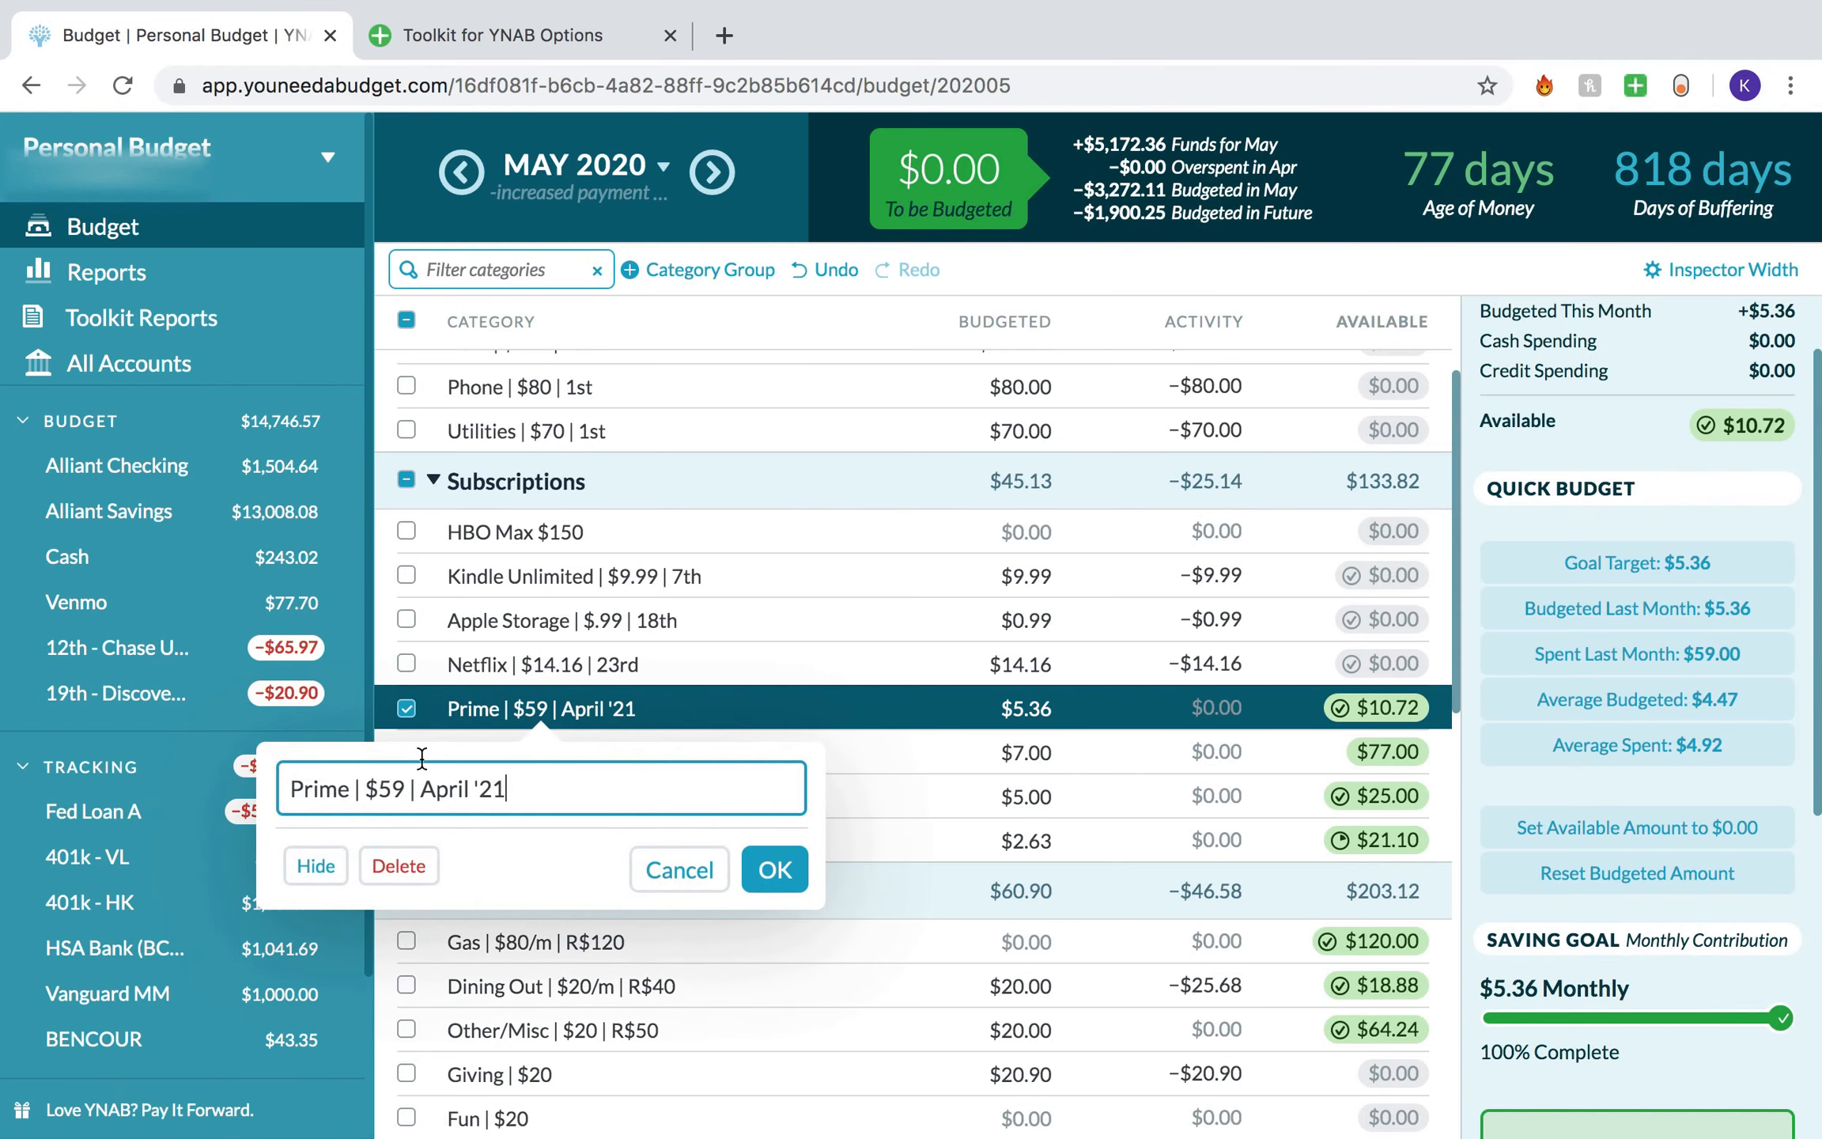
{"action": "left_click", "coordinate": [773, 867]}
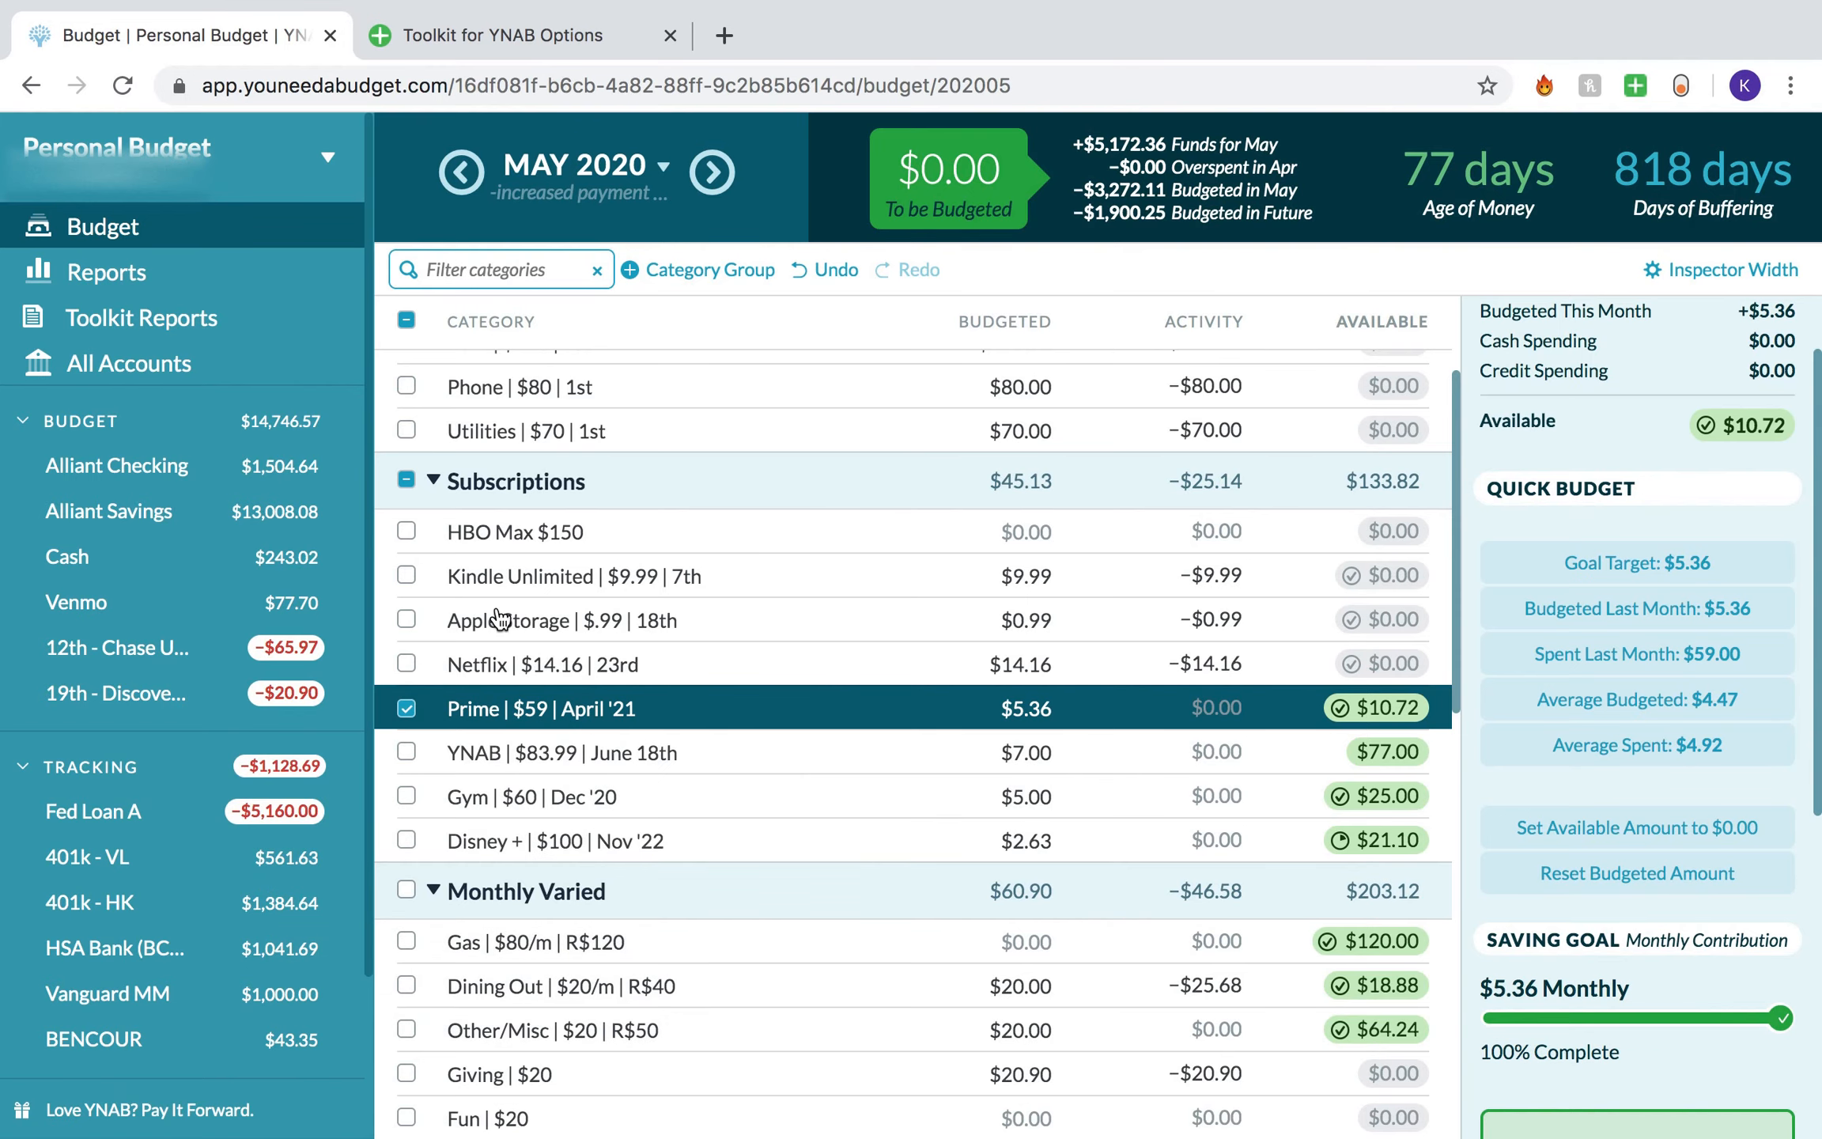
Step: Rename the Kindle Unlimited category as "(M) Kindle Unlimited | $9.99 | 7th"
{"action": "left_click", "coordinate": [474, 575]}
{"action": "left_click", "coordinate": [323, 655]}
{"action": "type", "text": "(M)Kindle Unlimited | $9.99 | 7th"}
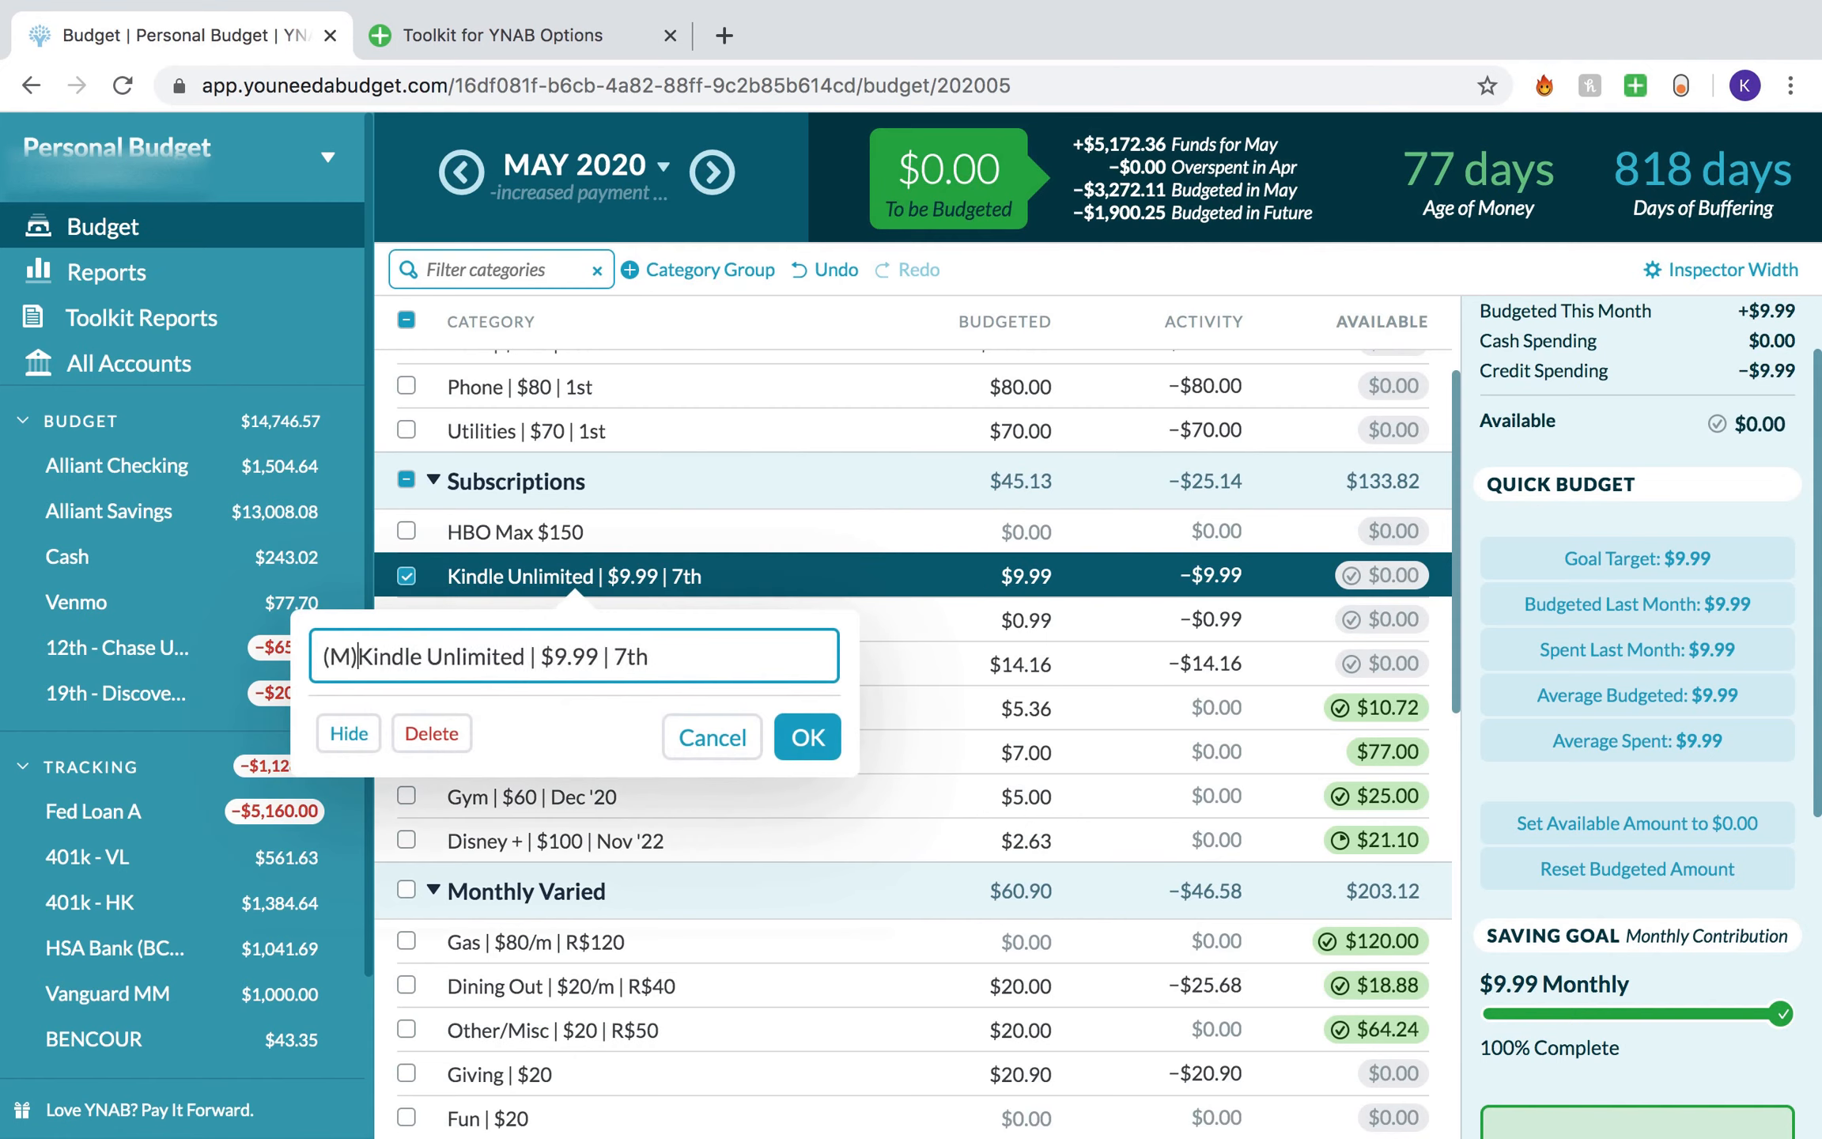
{"action": "key", "text": "Return"}
Step: Rename the Prime category under Subscriptions as "(Y) Prime | $59 | April '21"
{"action": "left_click", "coordinate": [467, 711]}
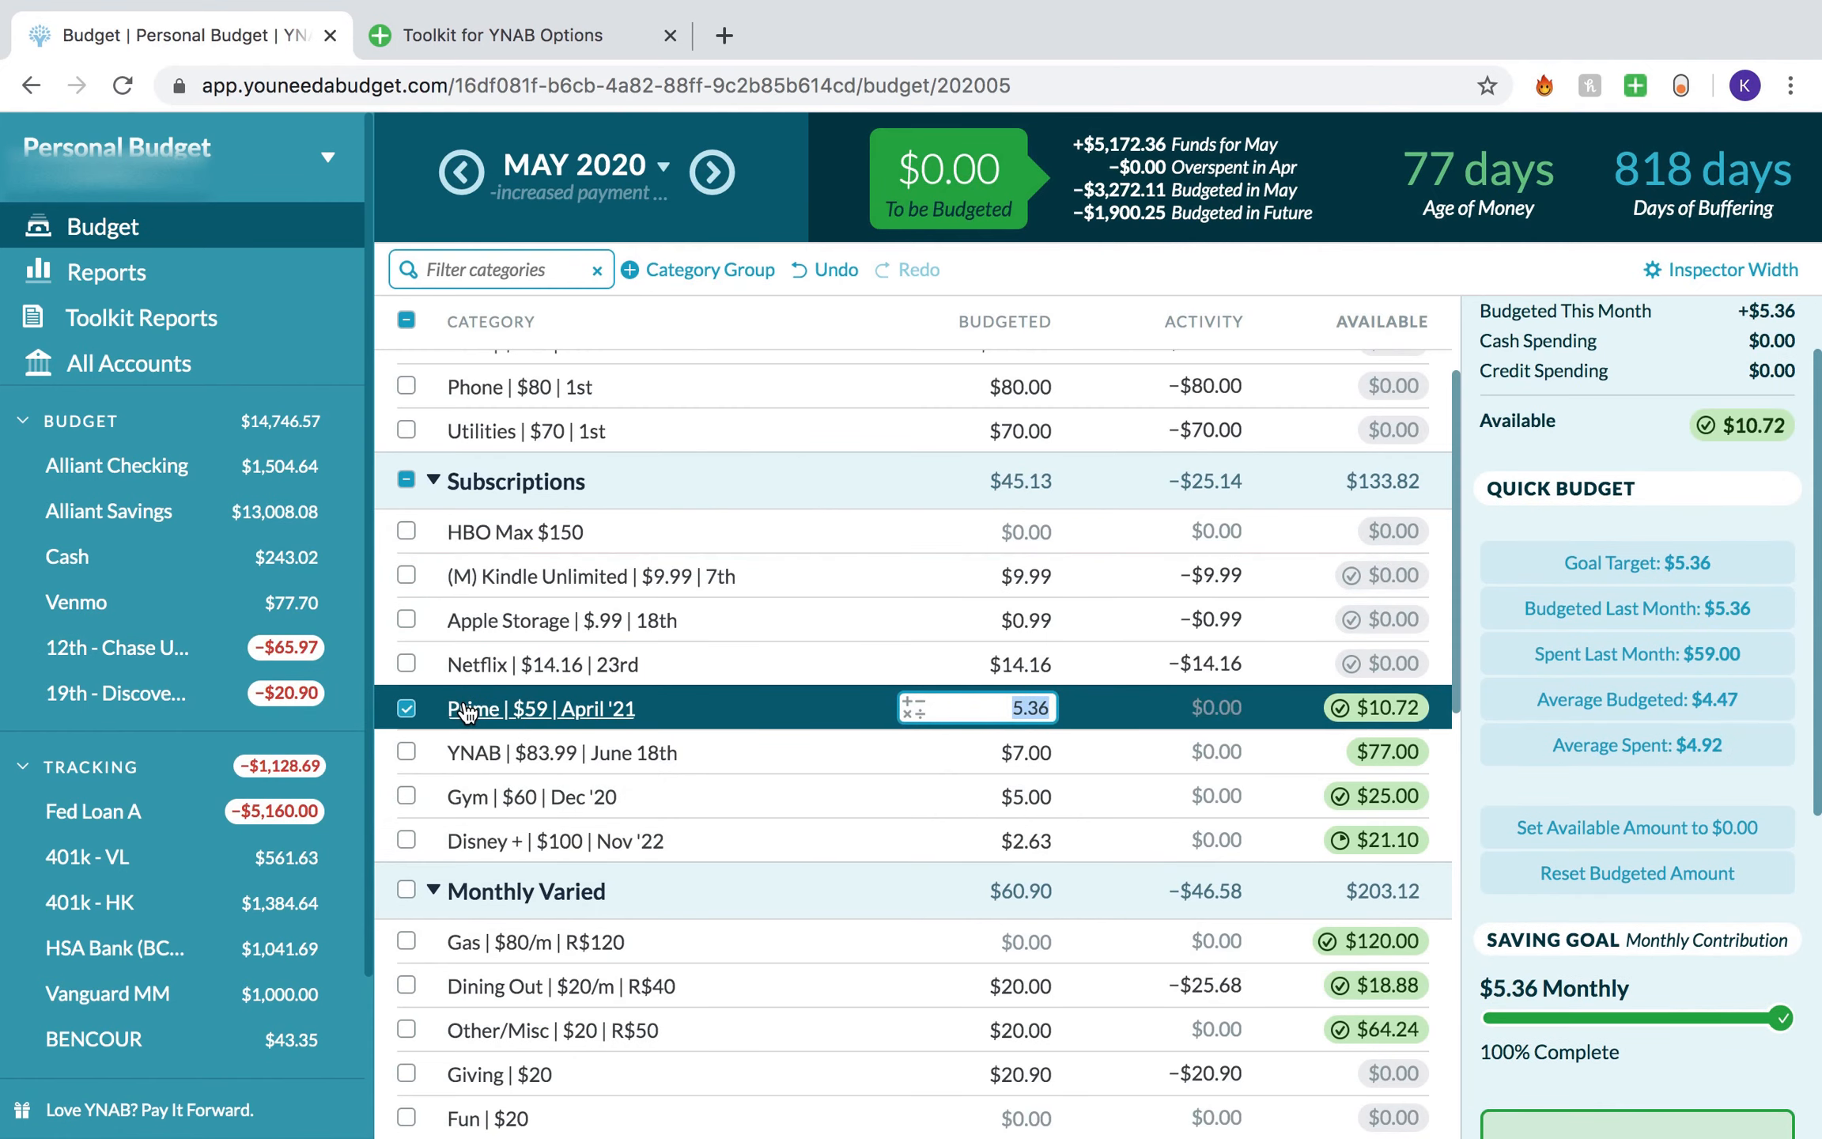
{"action": "left_click", "coordinate": [467, 712]}
{"action": "left_click", "coordinate": [288, 782]}
{"action": "type", "text": "(Y)"}
{"action": "key", "text": "Return"}
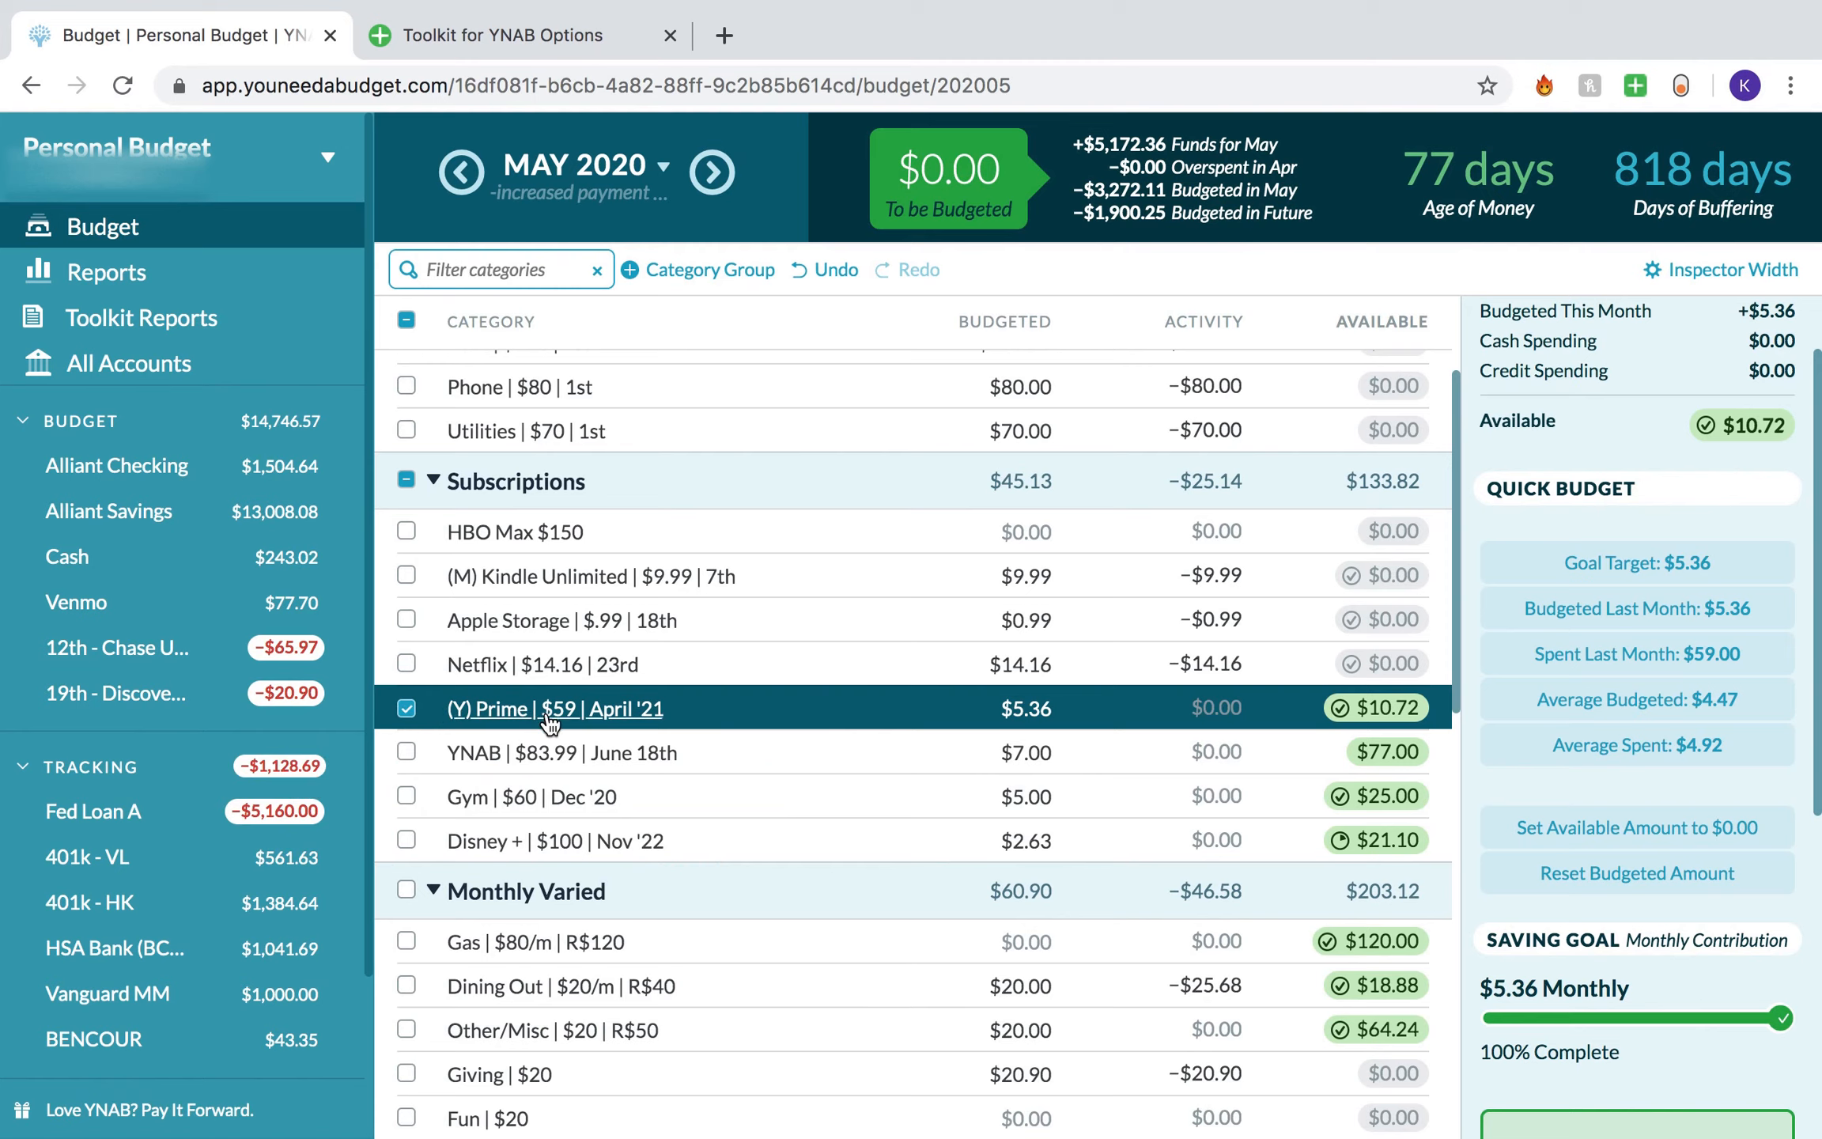
Step: Replace both vertical bars in the Prime category's name with hyphens, giving "(Y) Prime - $59 - April '21"
{"action": "left_click", "coordinate": [629, 712]}
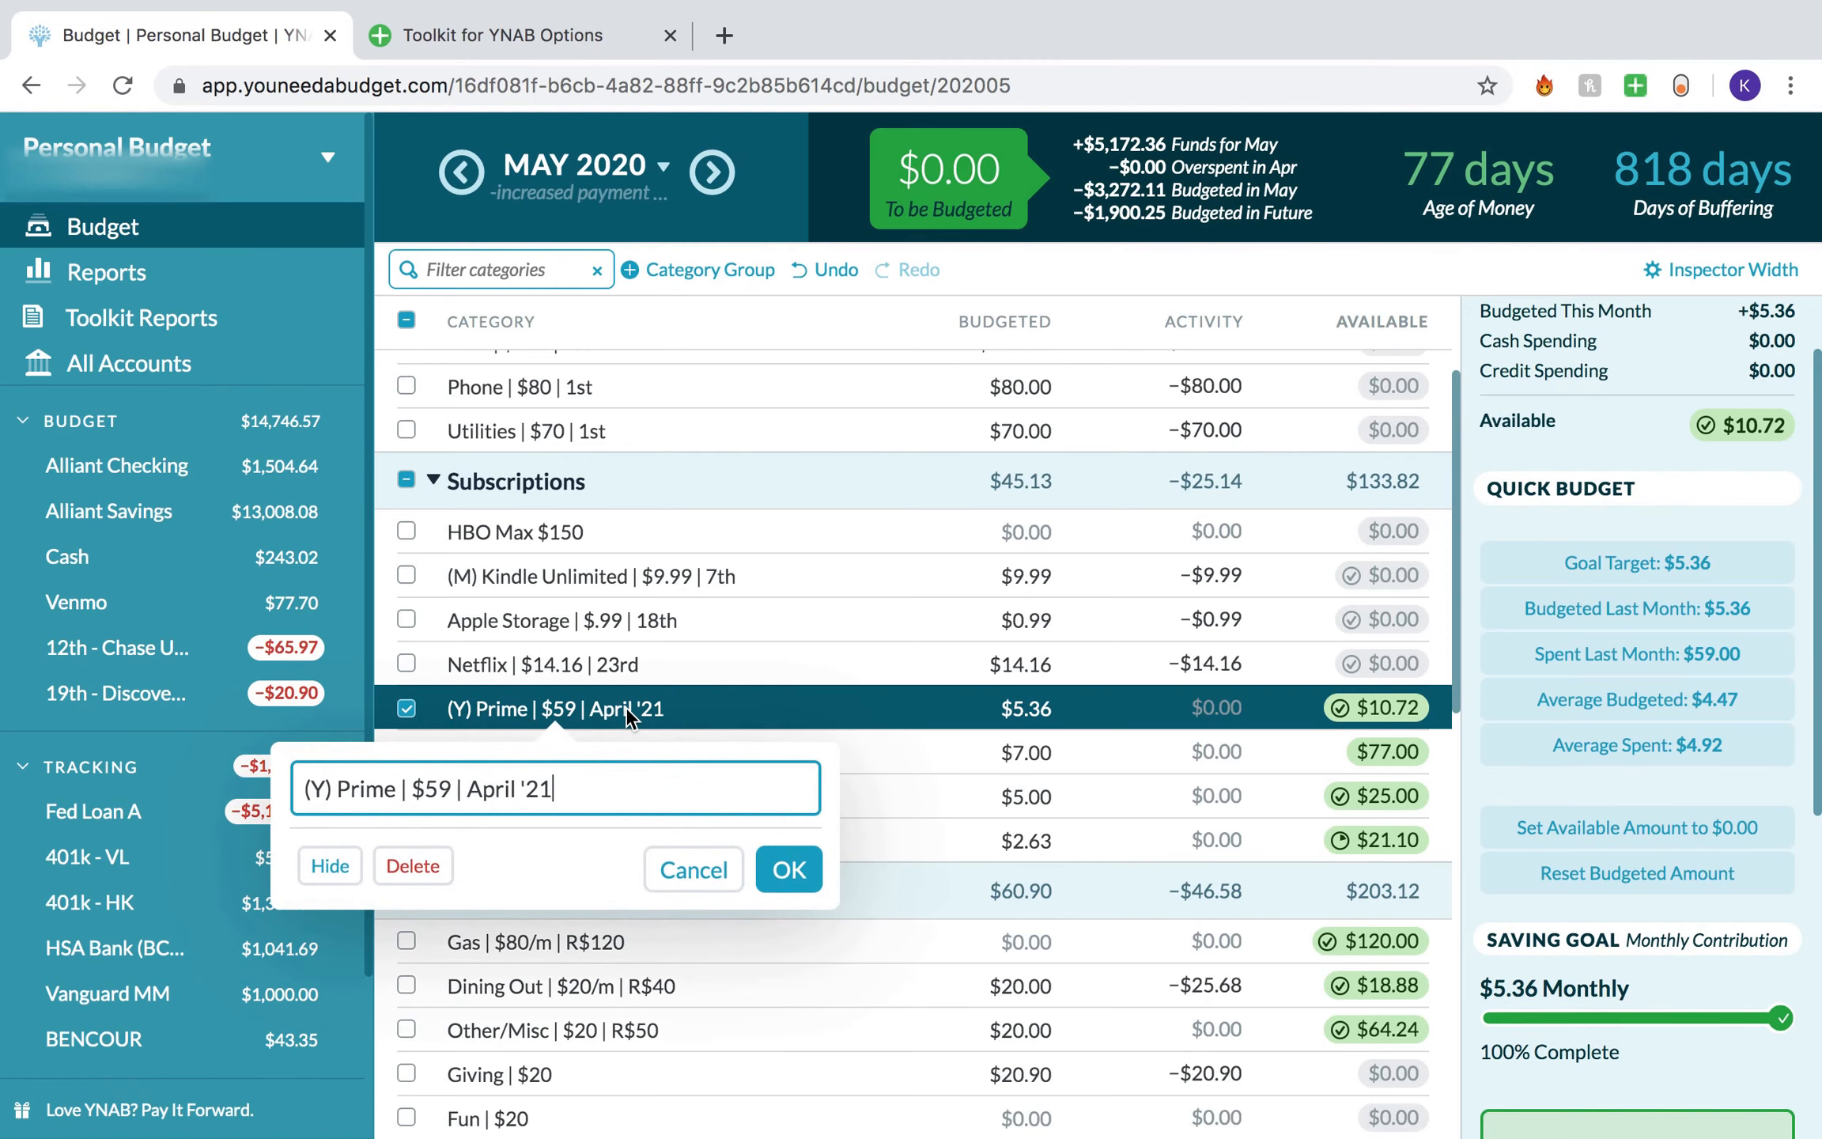
{"action": "left_click", "coordinate": [469, 786]}
{"action": "key", "text": "BackSpace"}
{"action": "key", "text": "BackSpace"}
{"action": "type", "text": "-"}
{"action": "left_click", "coordinate": [405, 783]}
{"action": "key", "text": "BackSpace"}
{"action": "type", "text": "-"}
{"action": "left_click", "coordinate": [786, 869]}
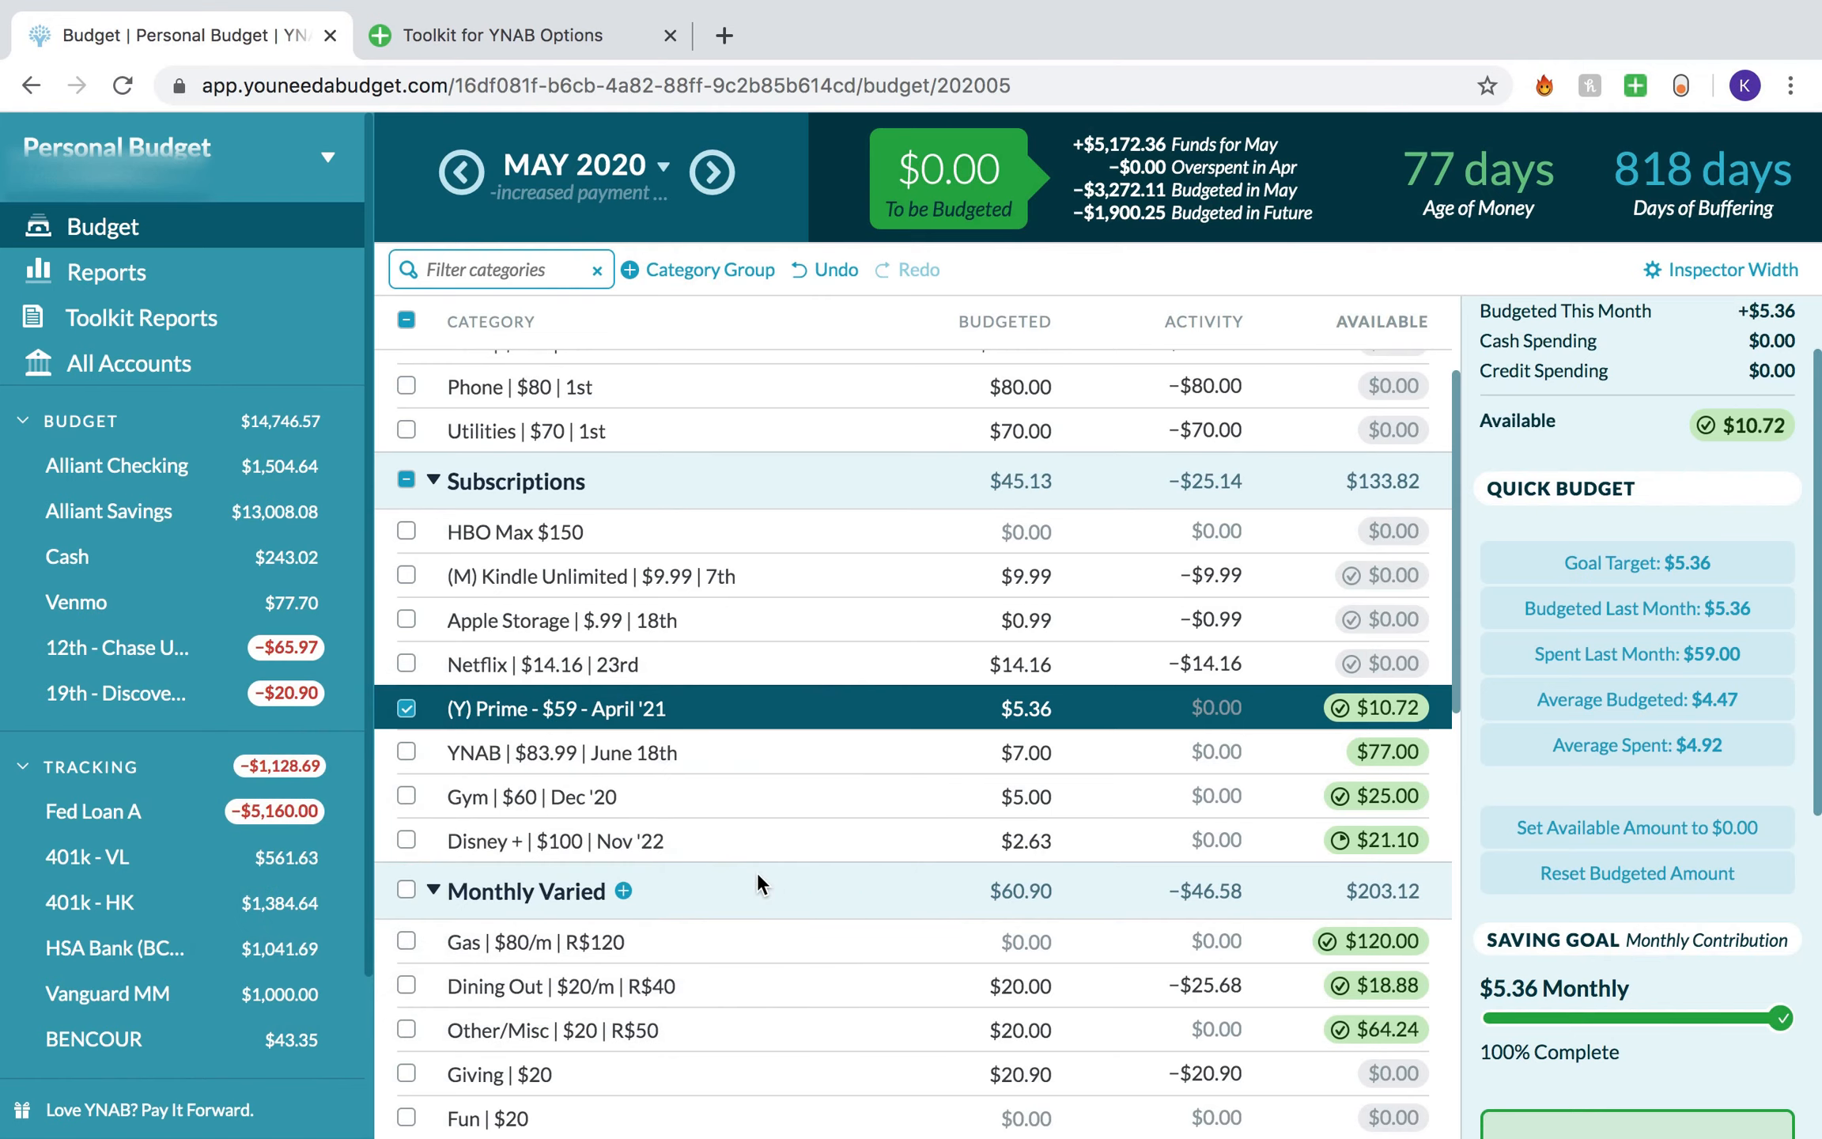
Step: Replace the first hyphen in the Prime category's name with a vertical bar and remove the second, giving "(Y) Prime | $59 April '21"
{"action": "left_click", "coordinate": [563, 707]}
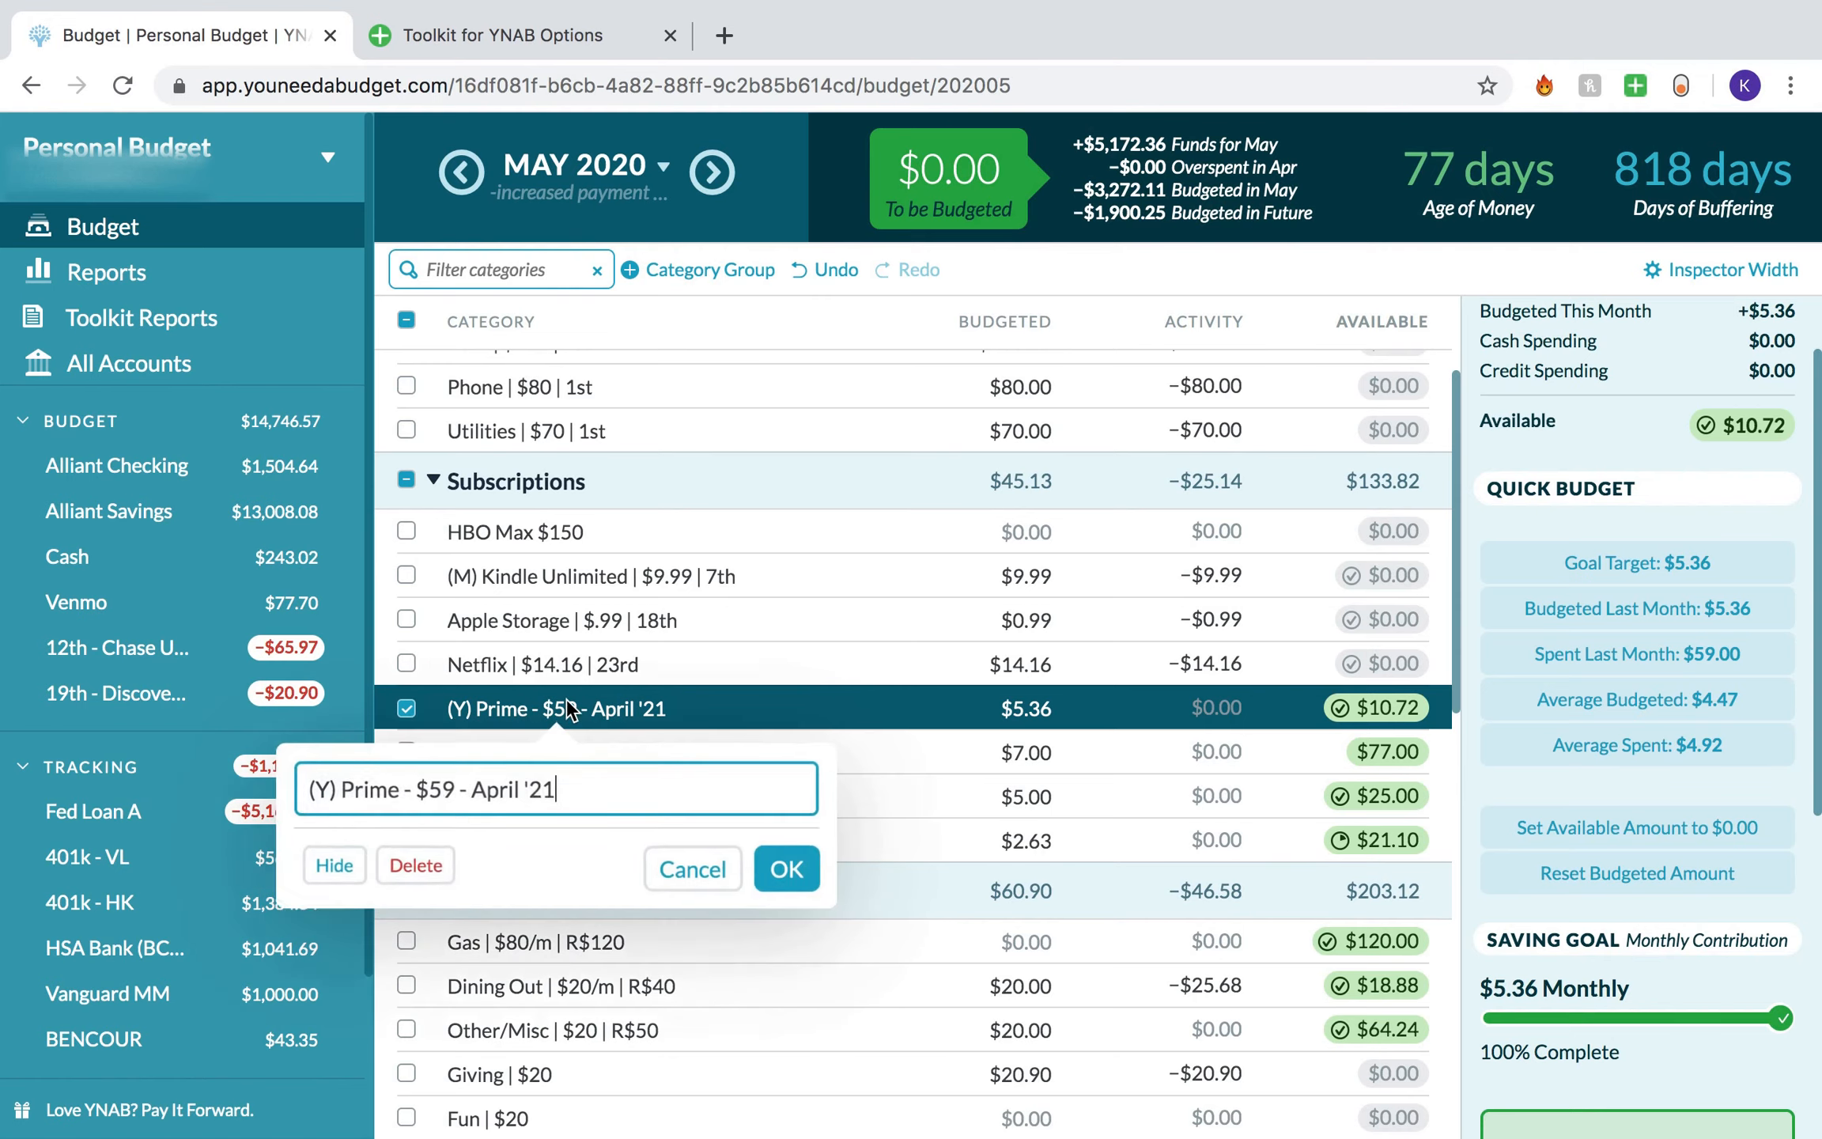
{"action": "left_click", "coordinate": [413, 793]}
{"action": "key", "text": "BackSpace"}
{"action": "key", "text": "BackSpace"}
{"action": "key", "text": "BackSpace"}
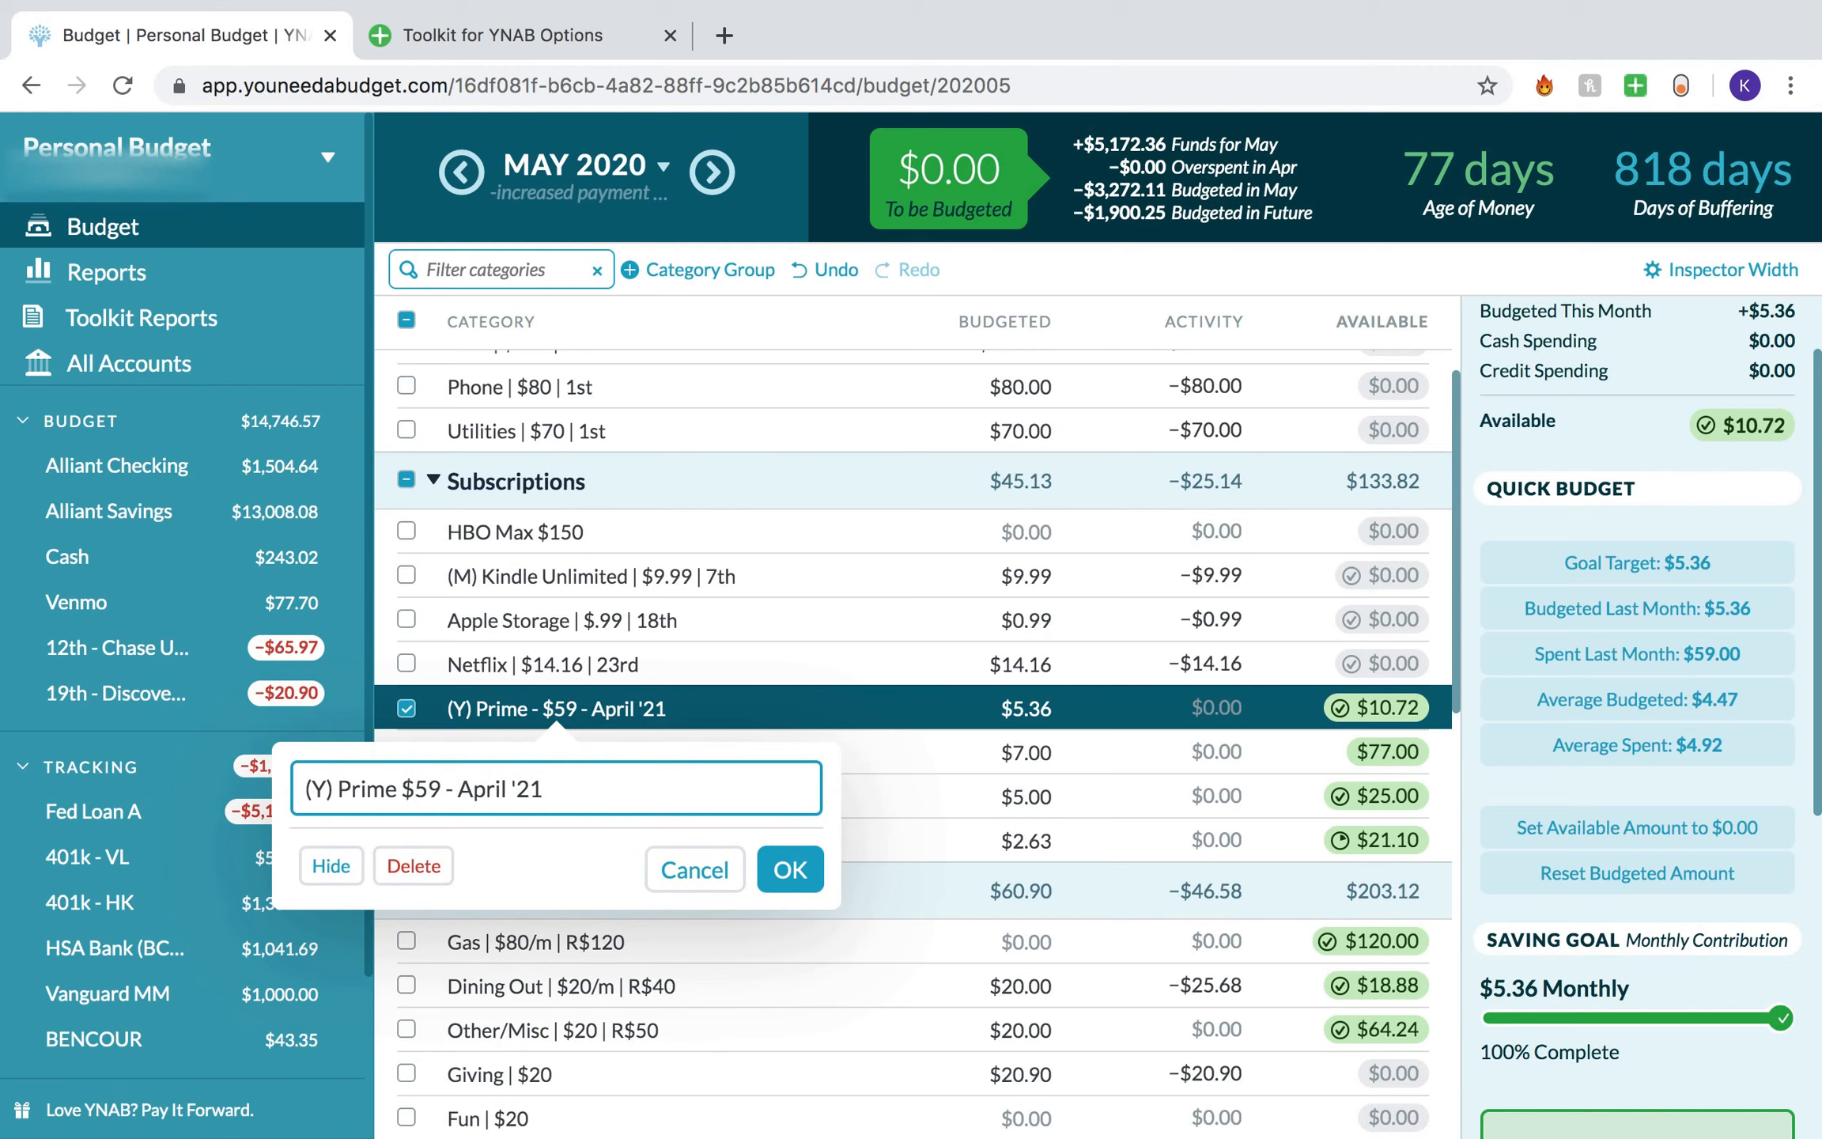
{"action": "type", "text": "|"}
{"action": "left_click", "coordinate": [487, 788]}
{"action": "key", "text": "BackSpace"}
{"action": "key", "text": "BackSpace"}
{"action": "key", "text": "Return"}
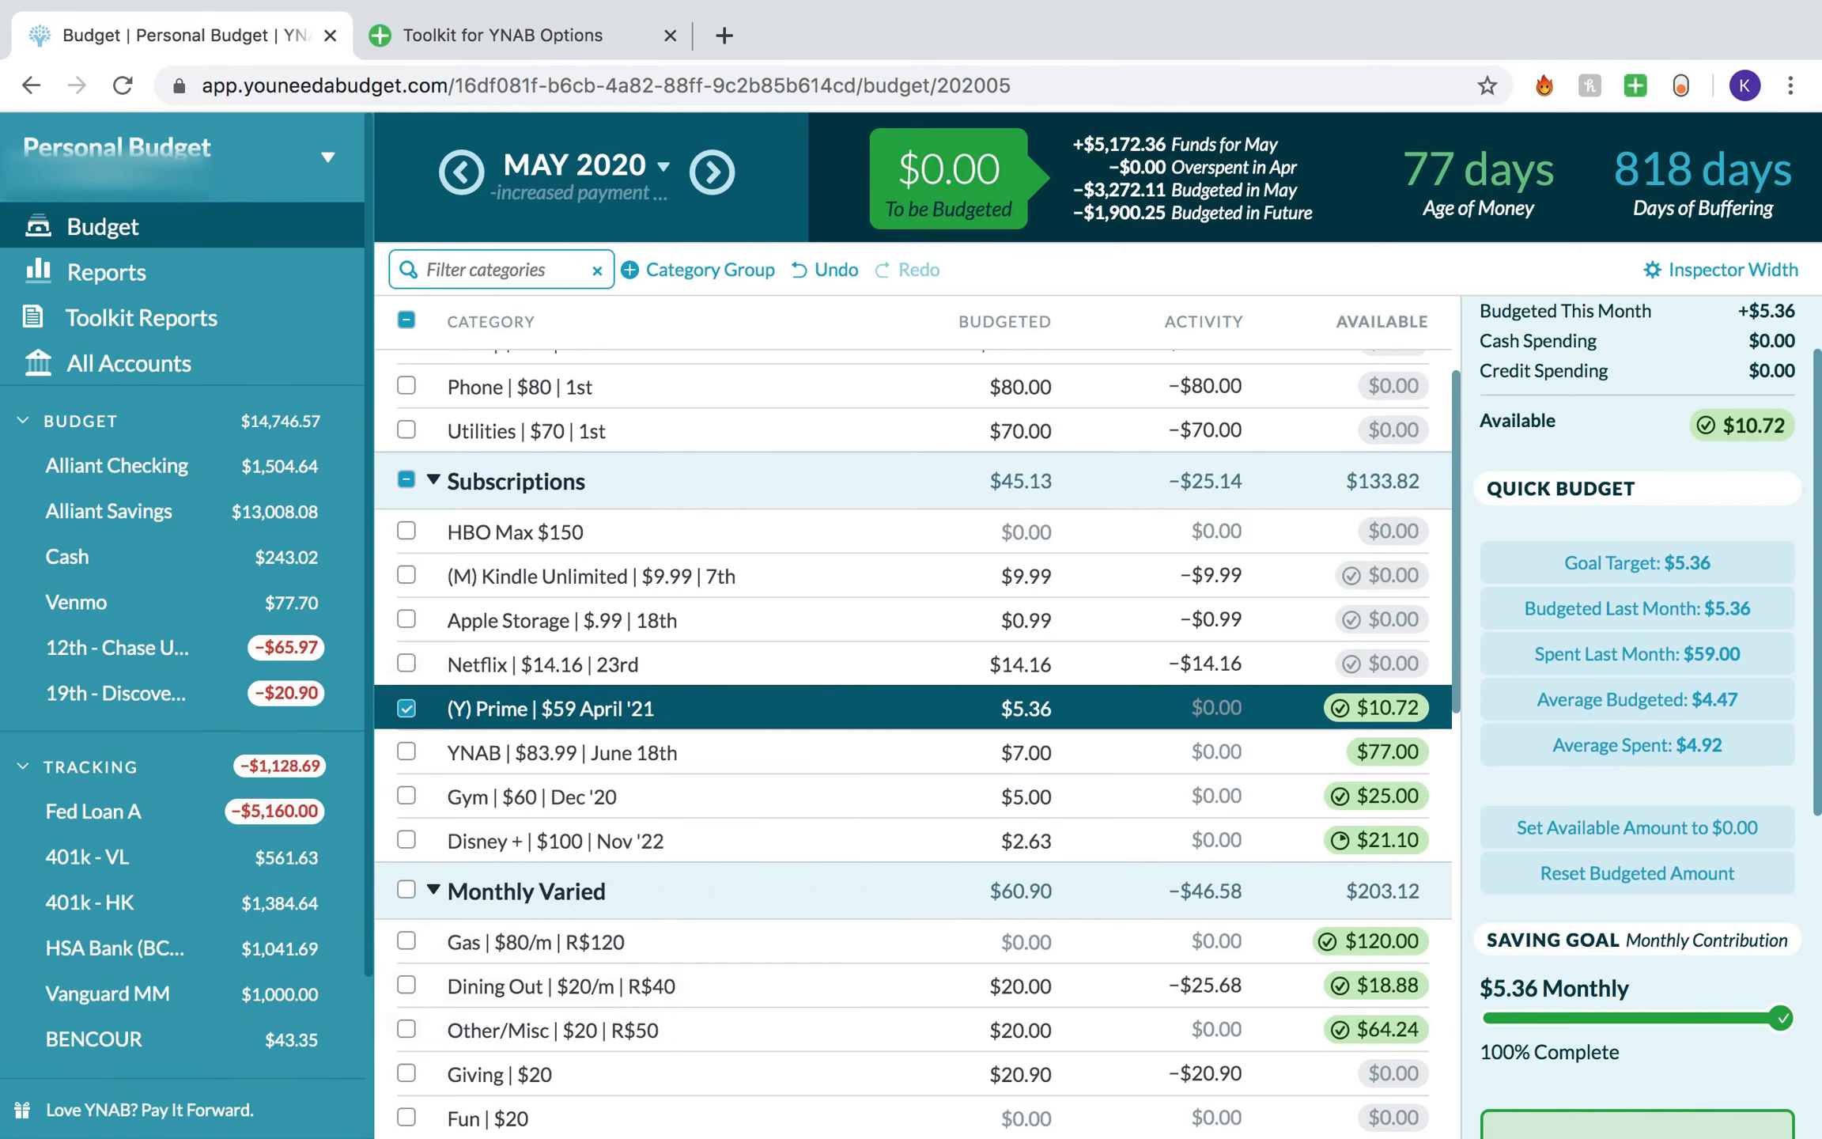
Step: Insert a vertical bar between the amount and date in the Prime category's name, giving "(Y) Prime | $59 | April '21", and deselect the category
{"action": "left_click", "coordinate": [559, 707]}
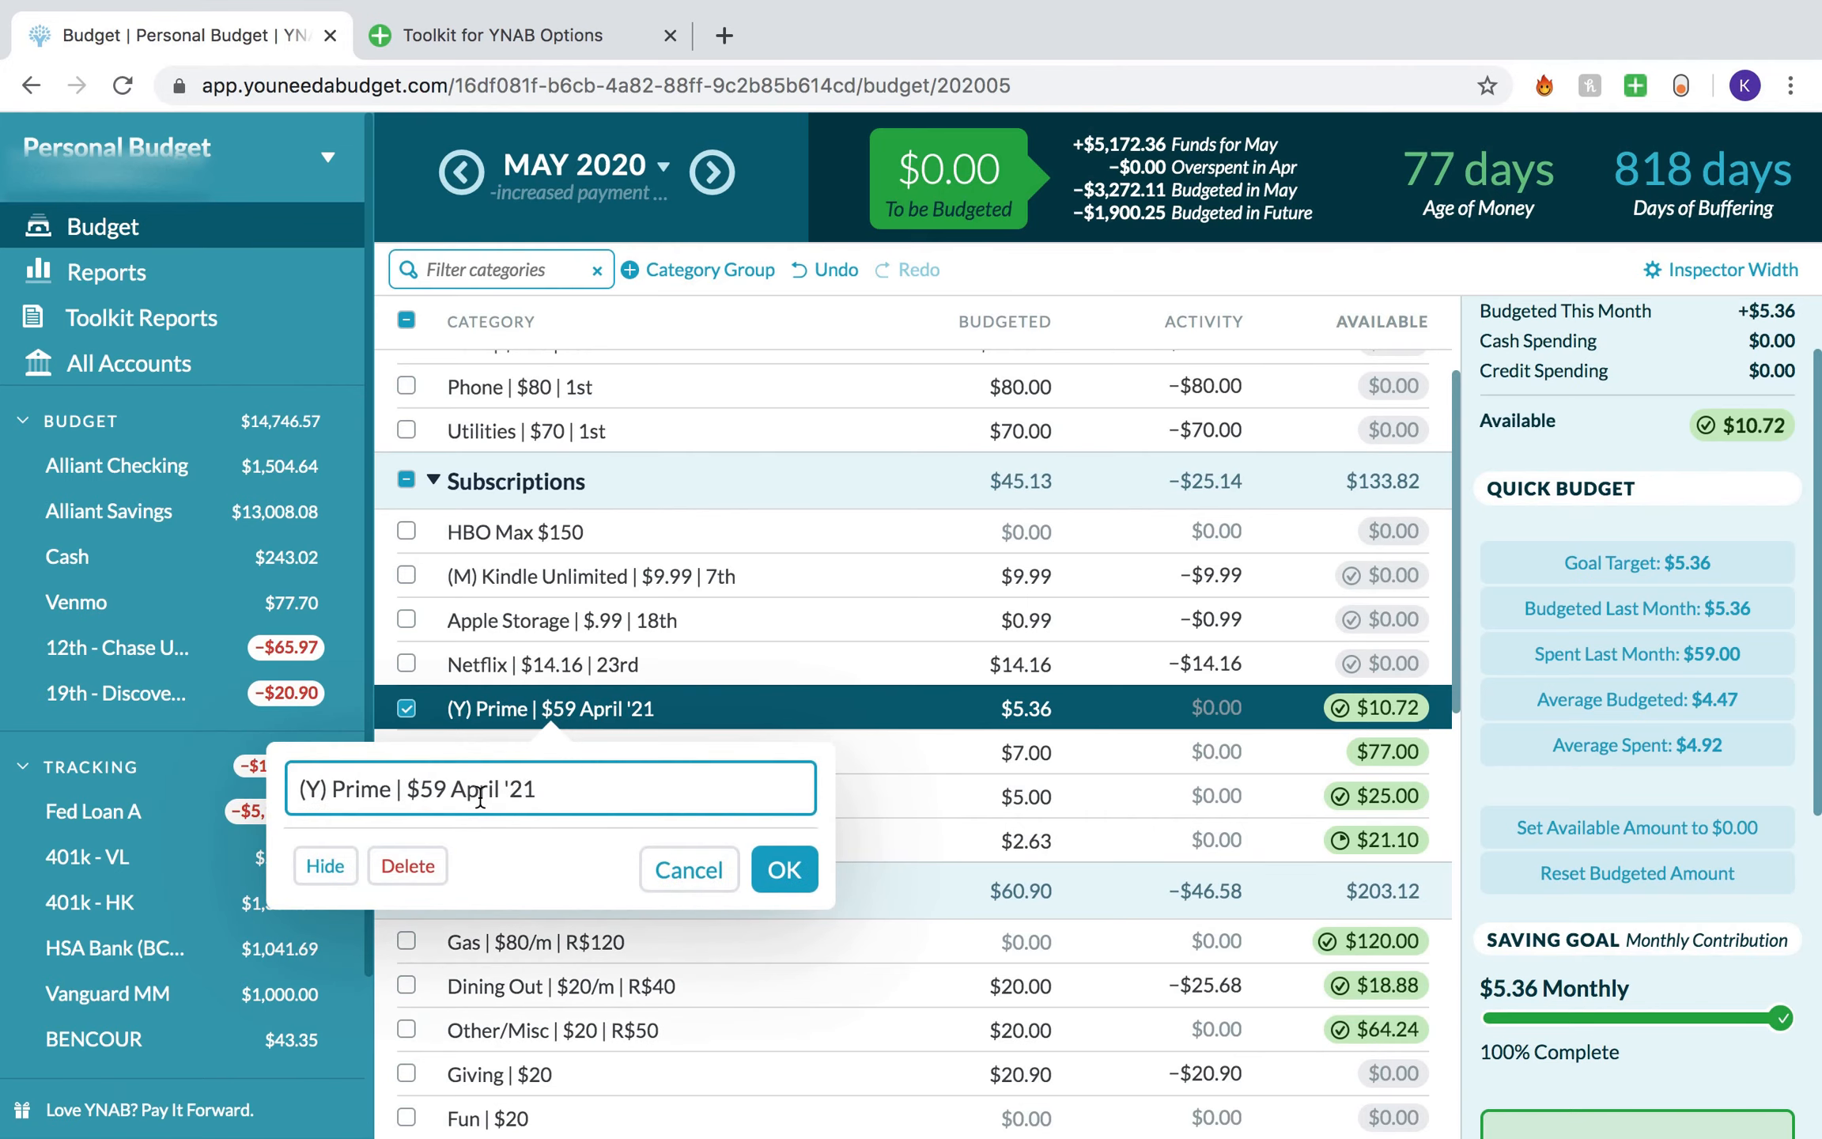
{"action": "left_click", "coordinate": [445, 787]}
{"action": "type", "text": "|"}
{"action": "key", "text": "Return"}
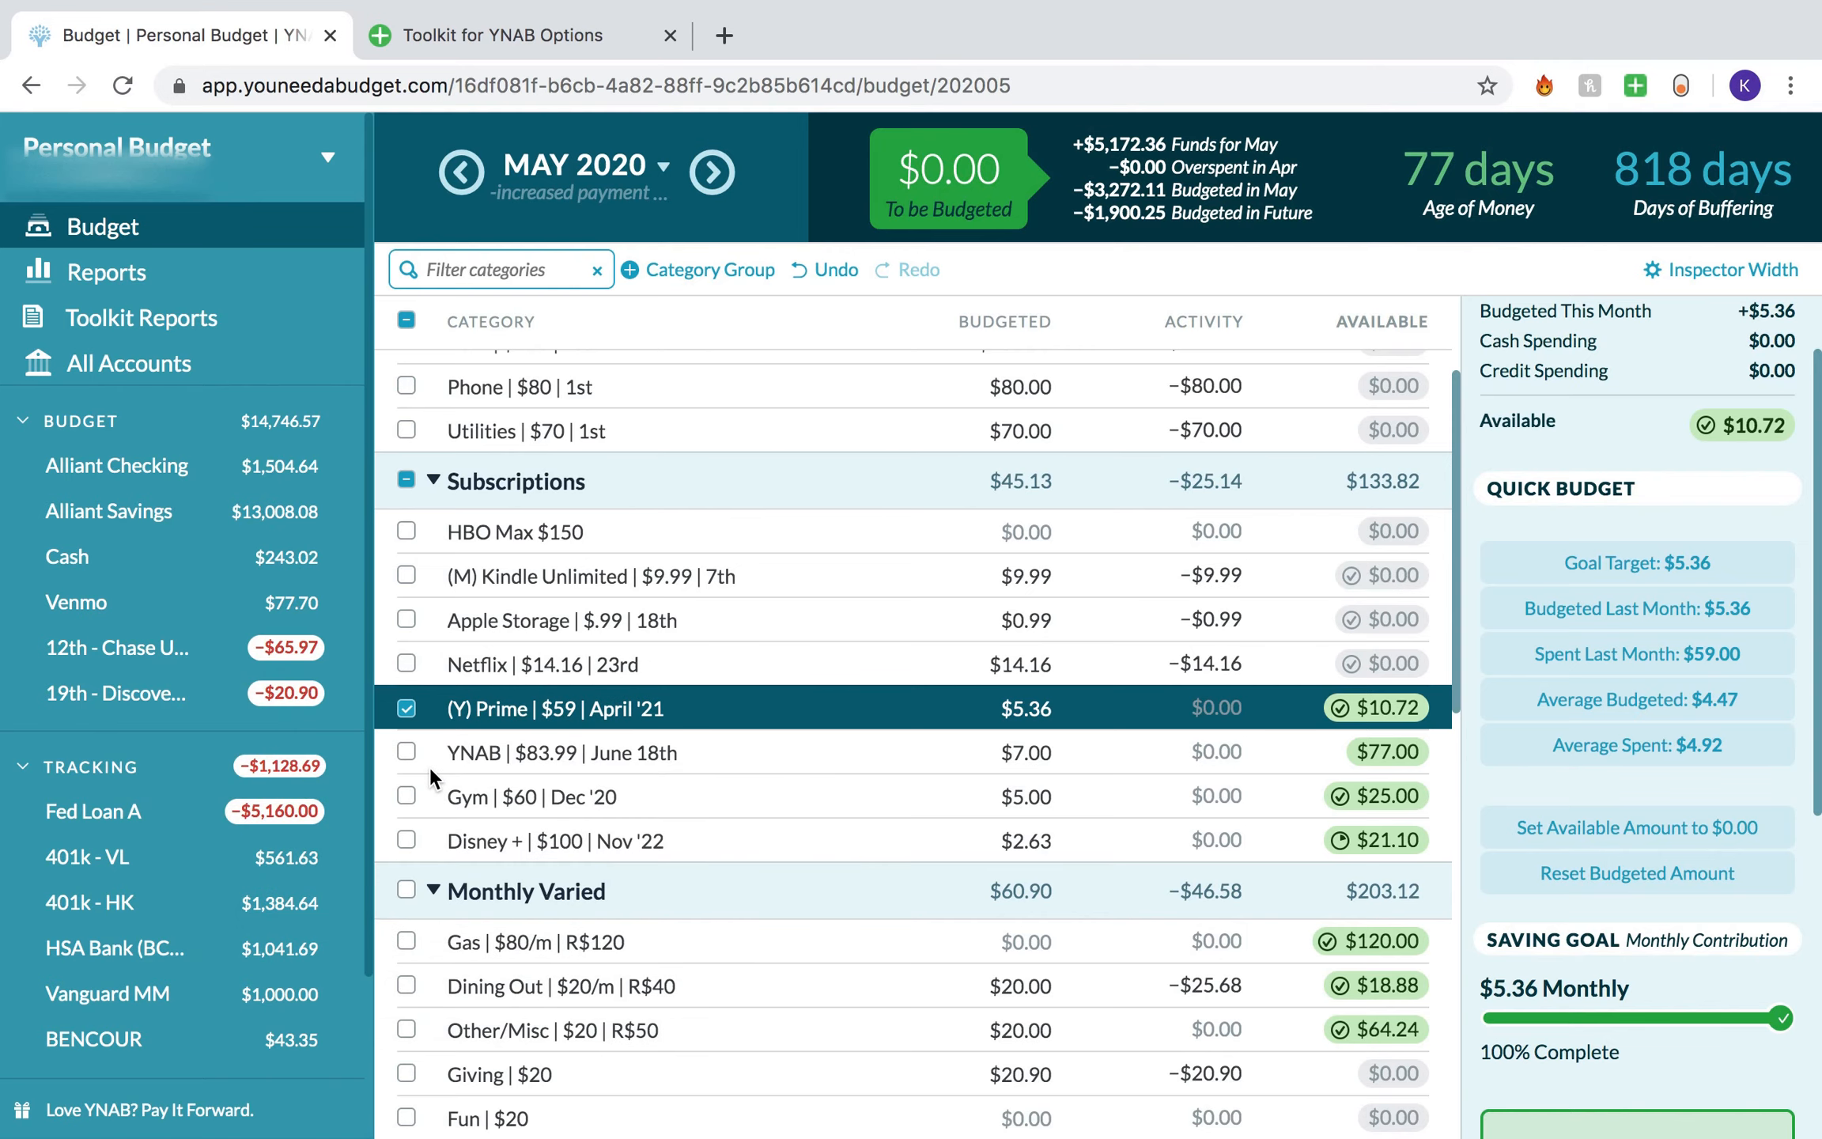
{"action": "left_click", "coordinate": [408, 708]}
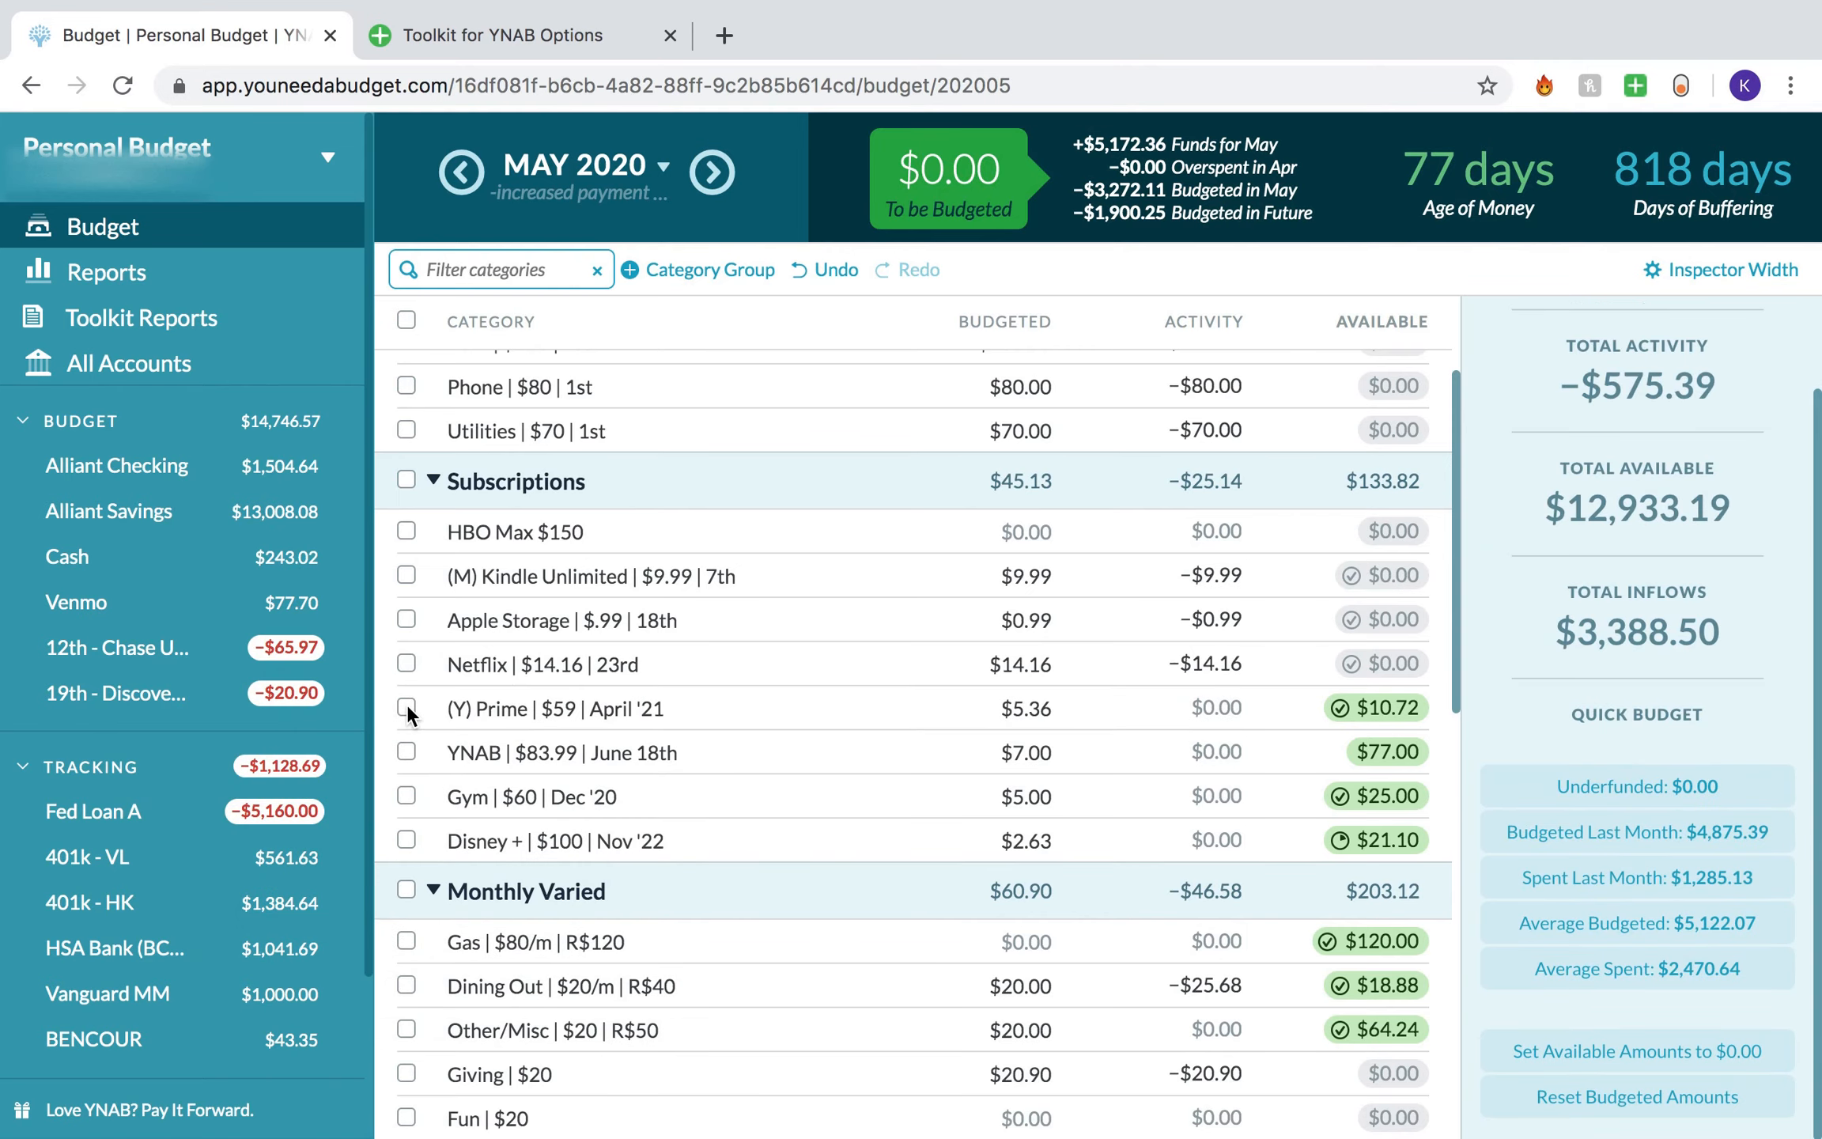
Step: Read the note on the Event1: #Wedding# category and inspect the Gifts category's details under Winter Is Coming
{"action": "scroll", "coordinate": [585, 810], "scroll_direction": "down", "scroll_amount": 5}
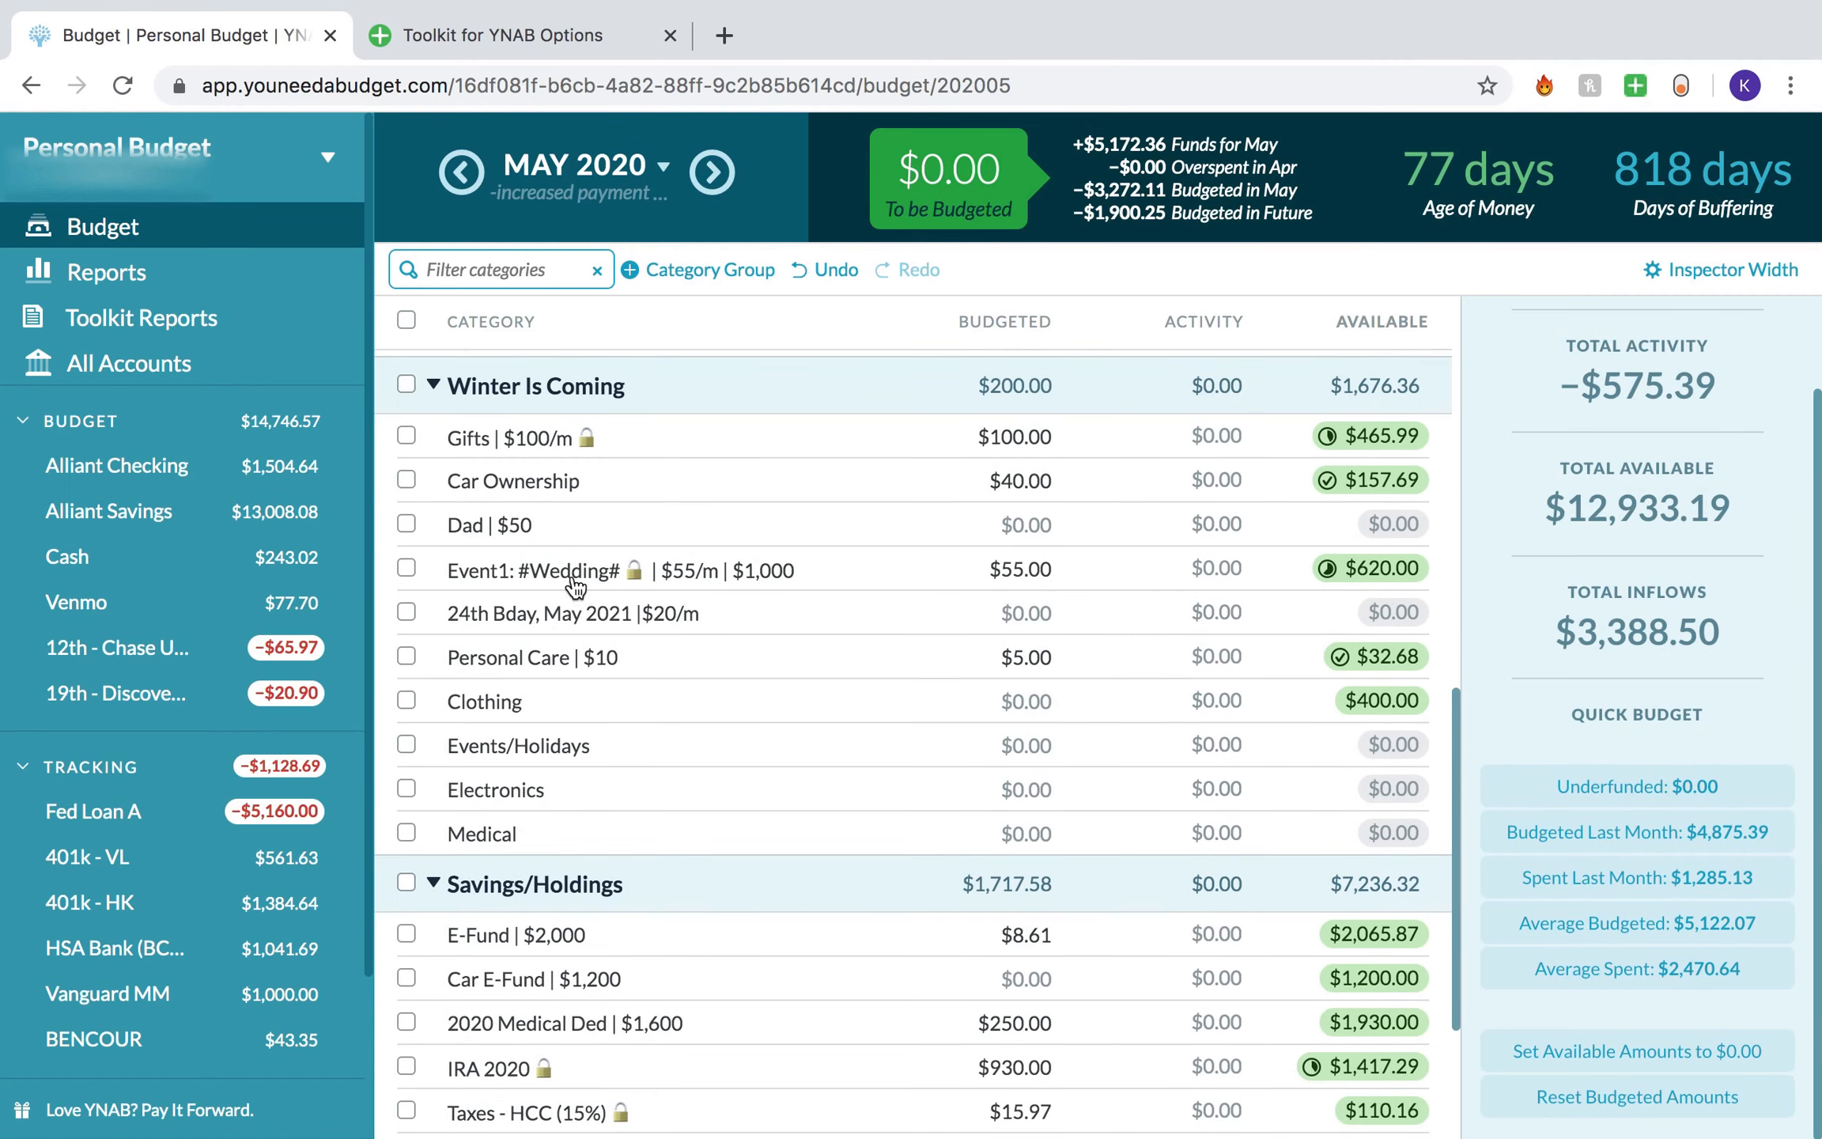
{"action": "scroll", "coordinate": [581, 569], "scroll_direction": "up", "scroll_amount": 2}
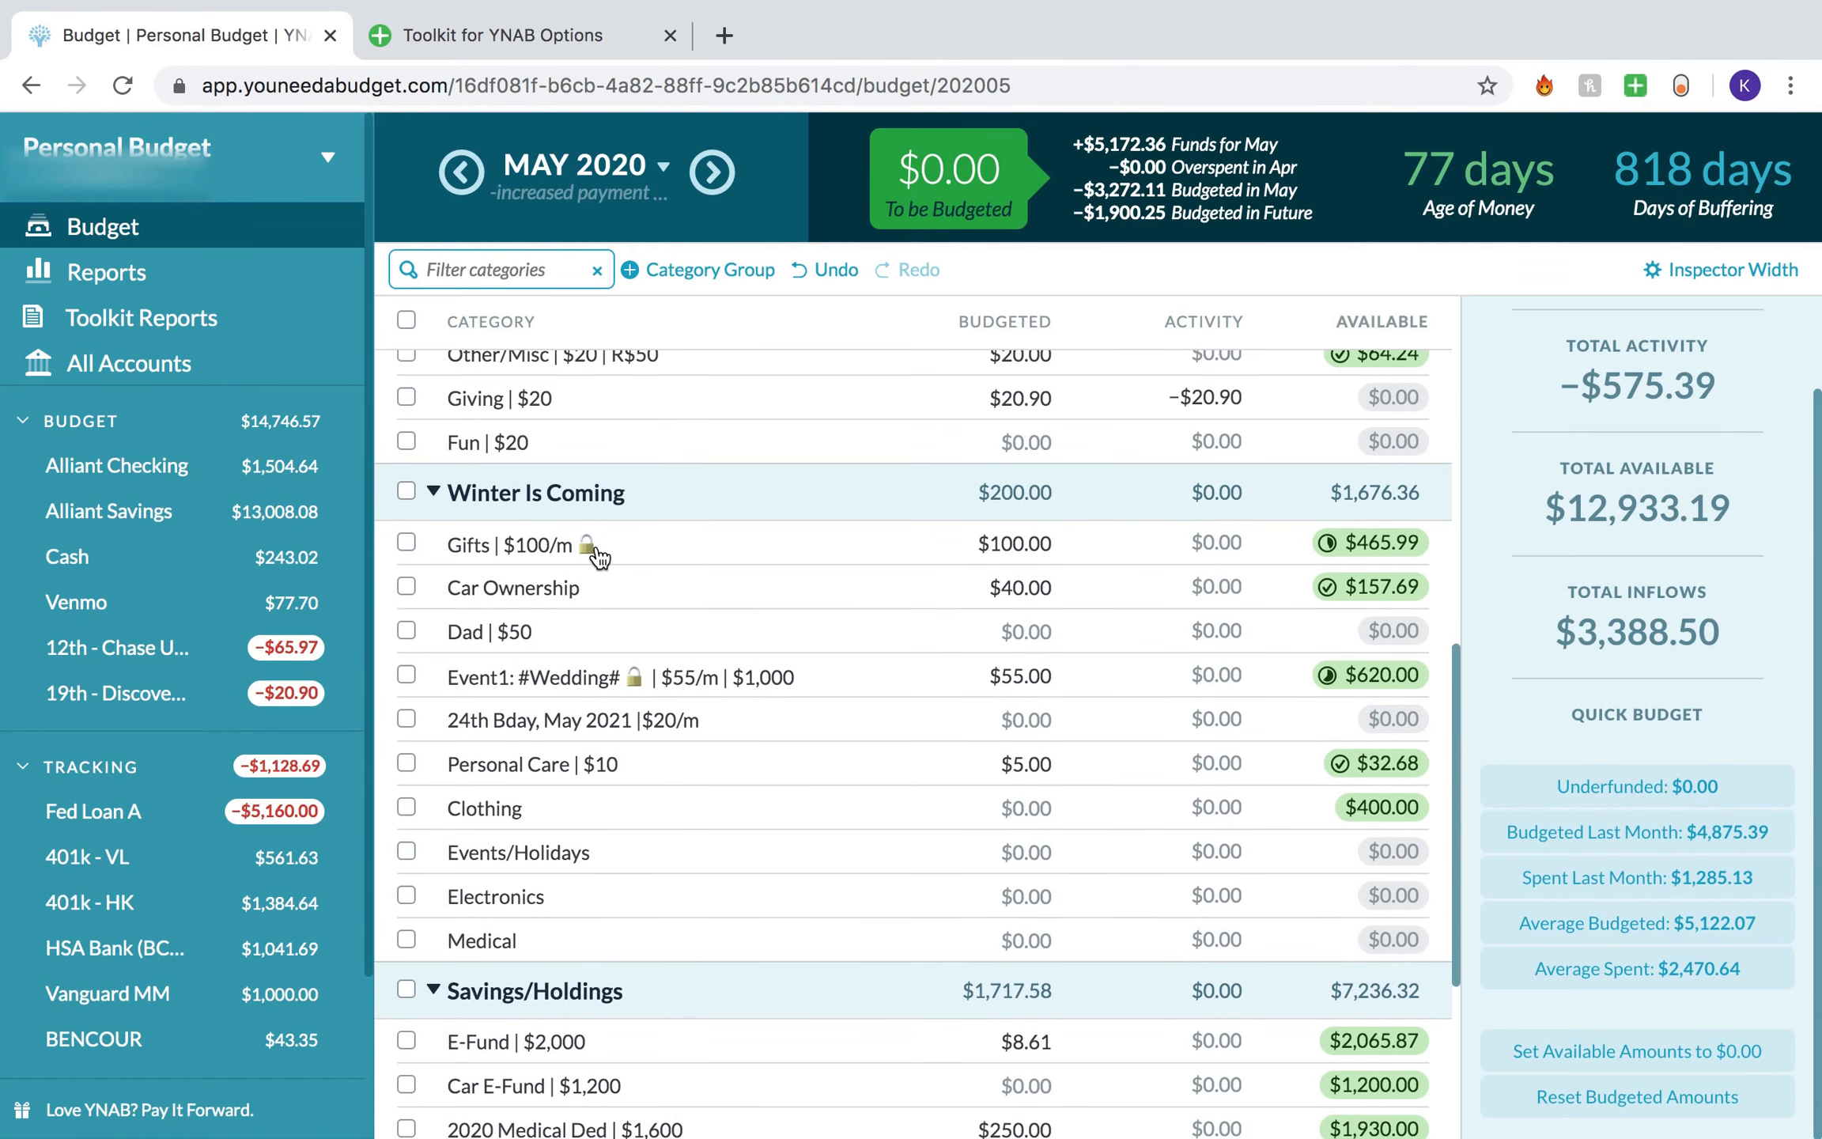
{"action": "mouse_move", "coordinate": [639, 690]}
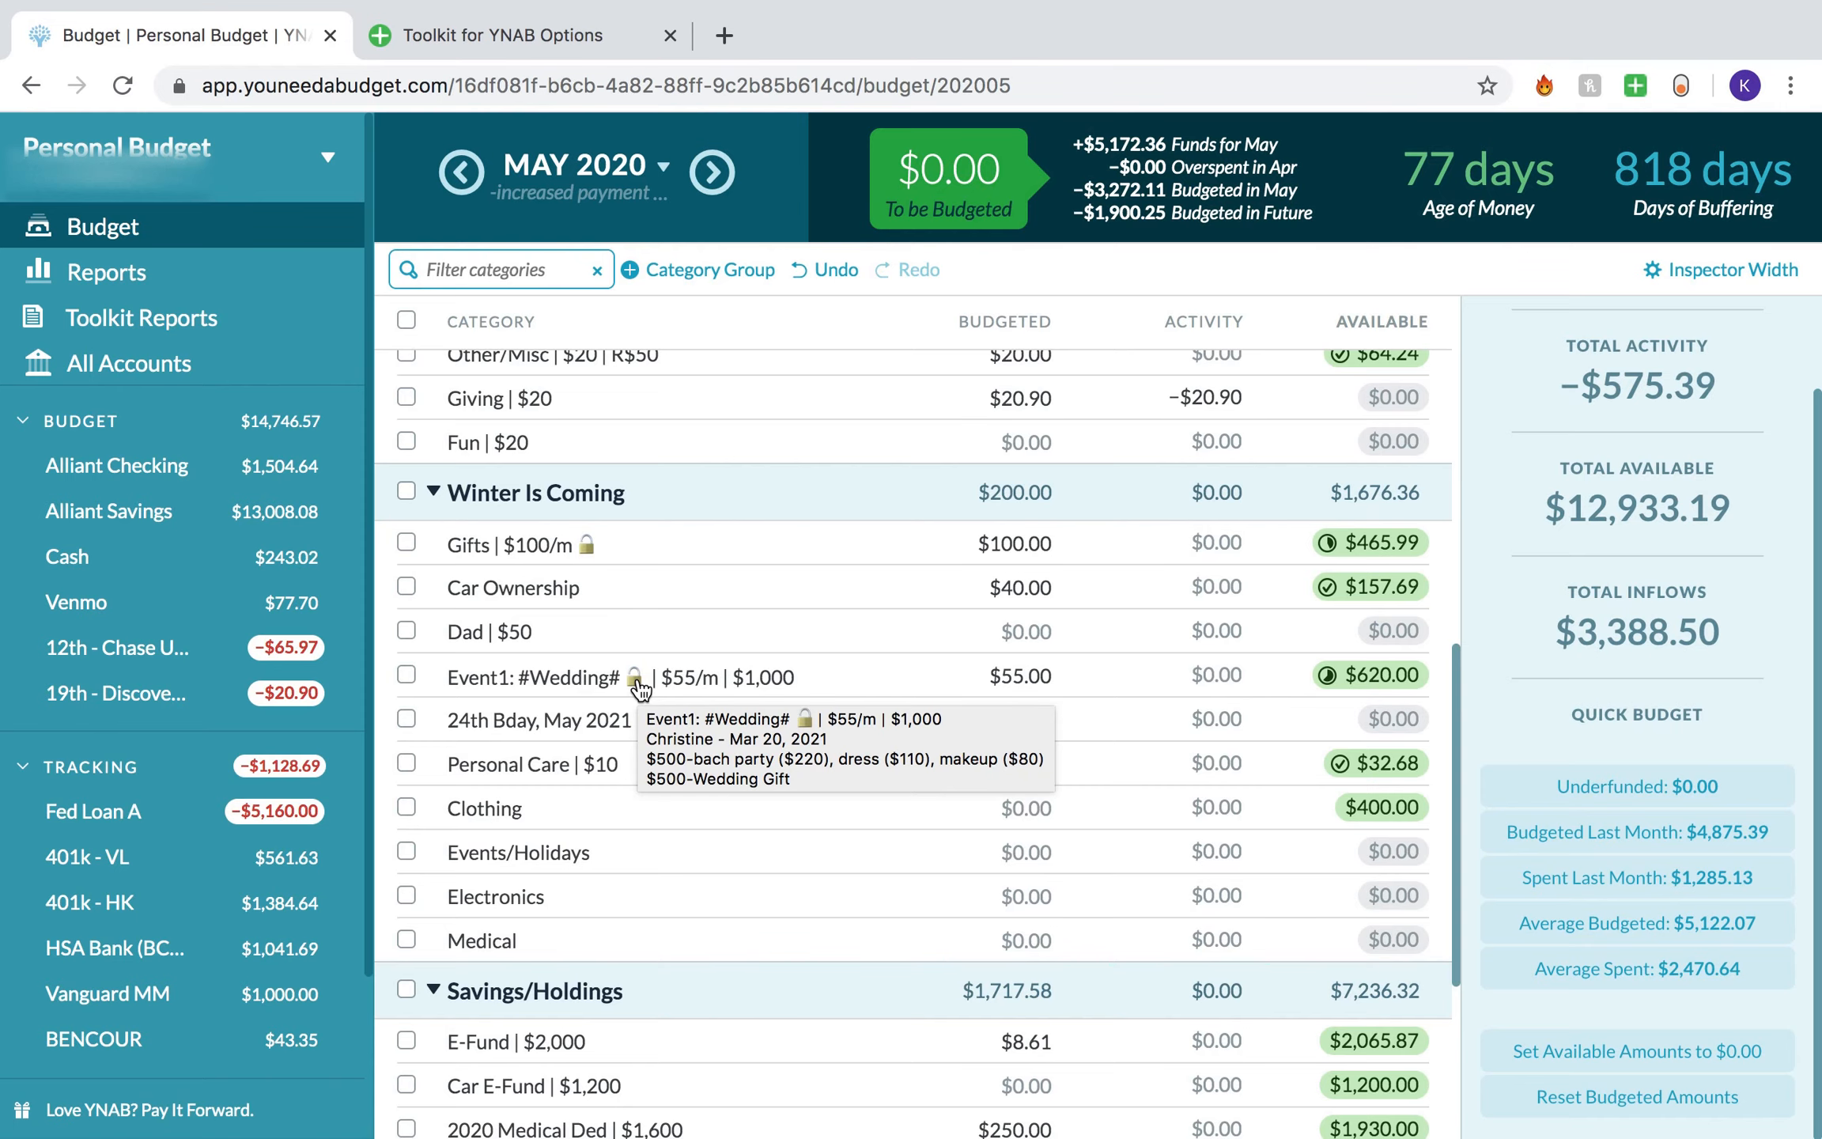
{"action": "scroll", "coordinate": [639, 689], "scroll_direction": "up", "scroll_amount": 2}
{"action": "left_click", "coordinate": [671, 537]}
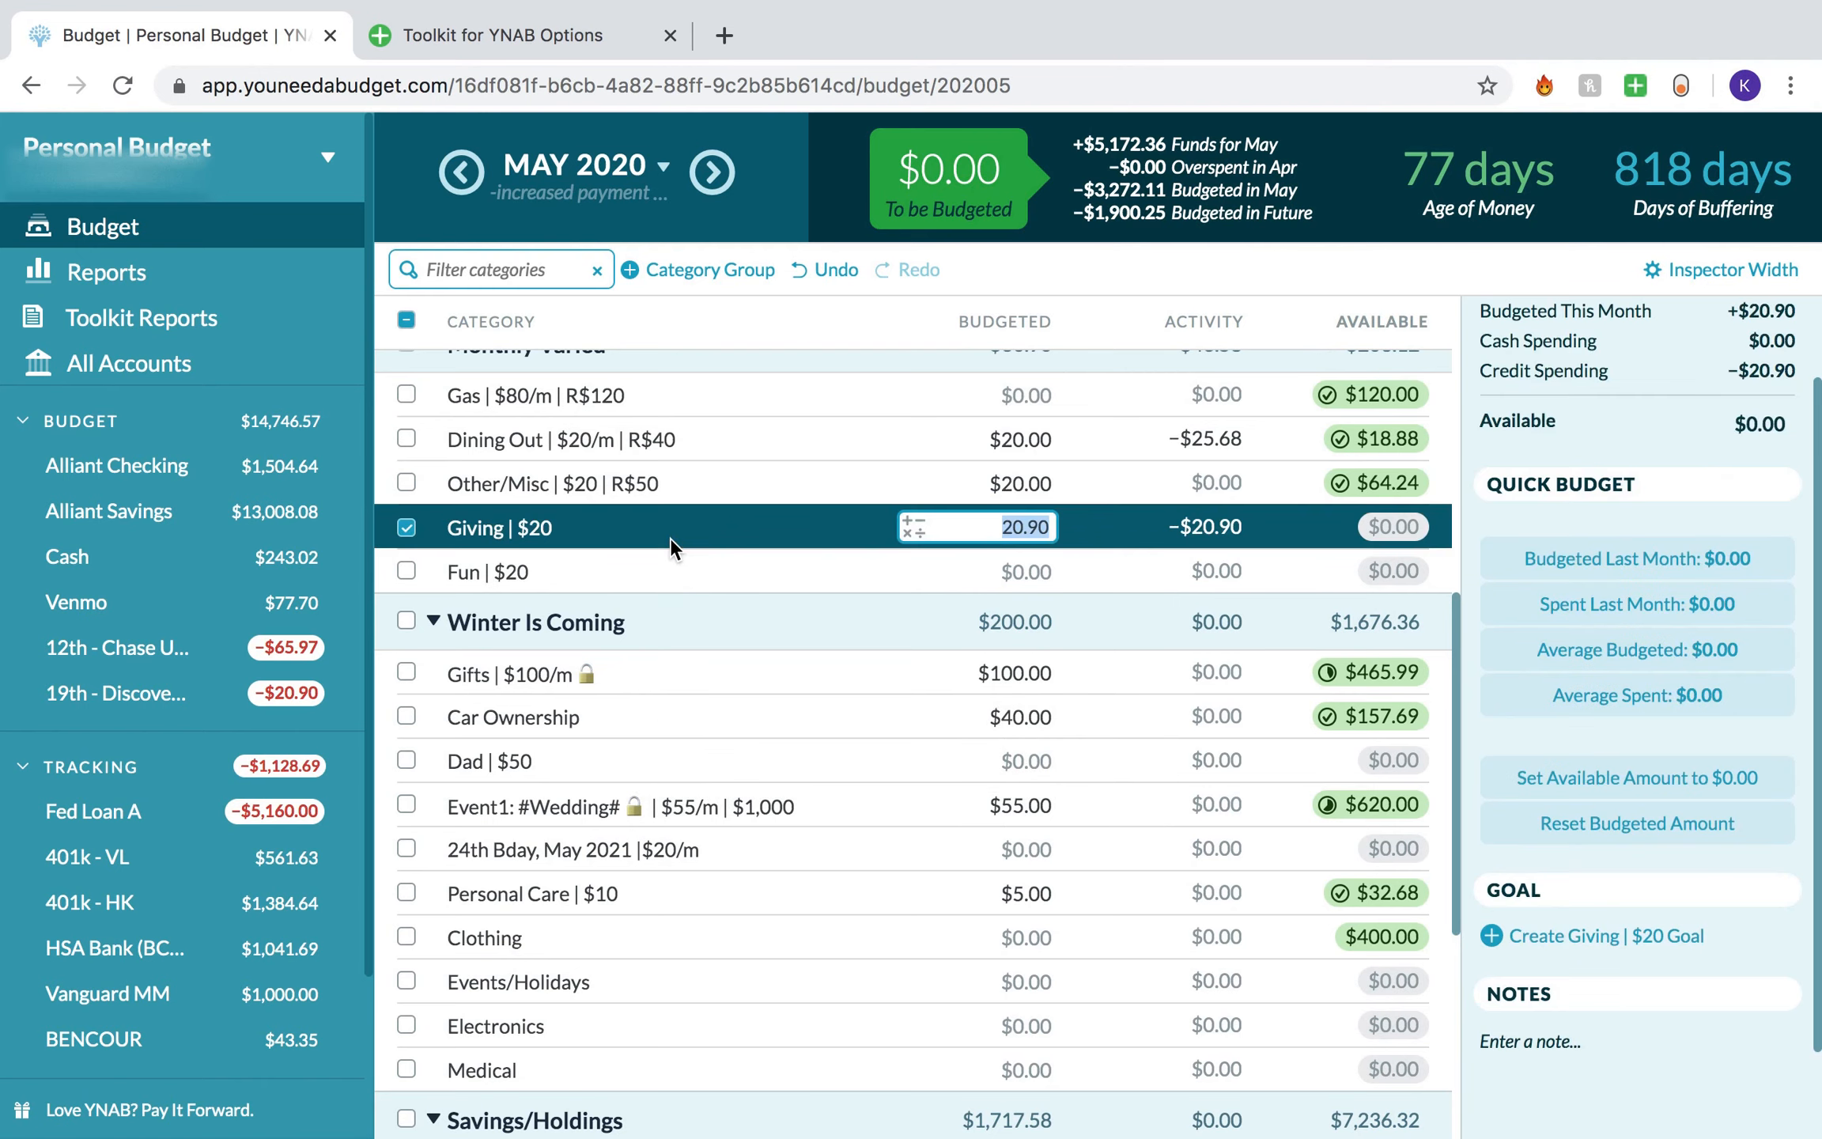
{"action": "left_click", "coordinate": [722, 675]}
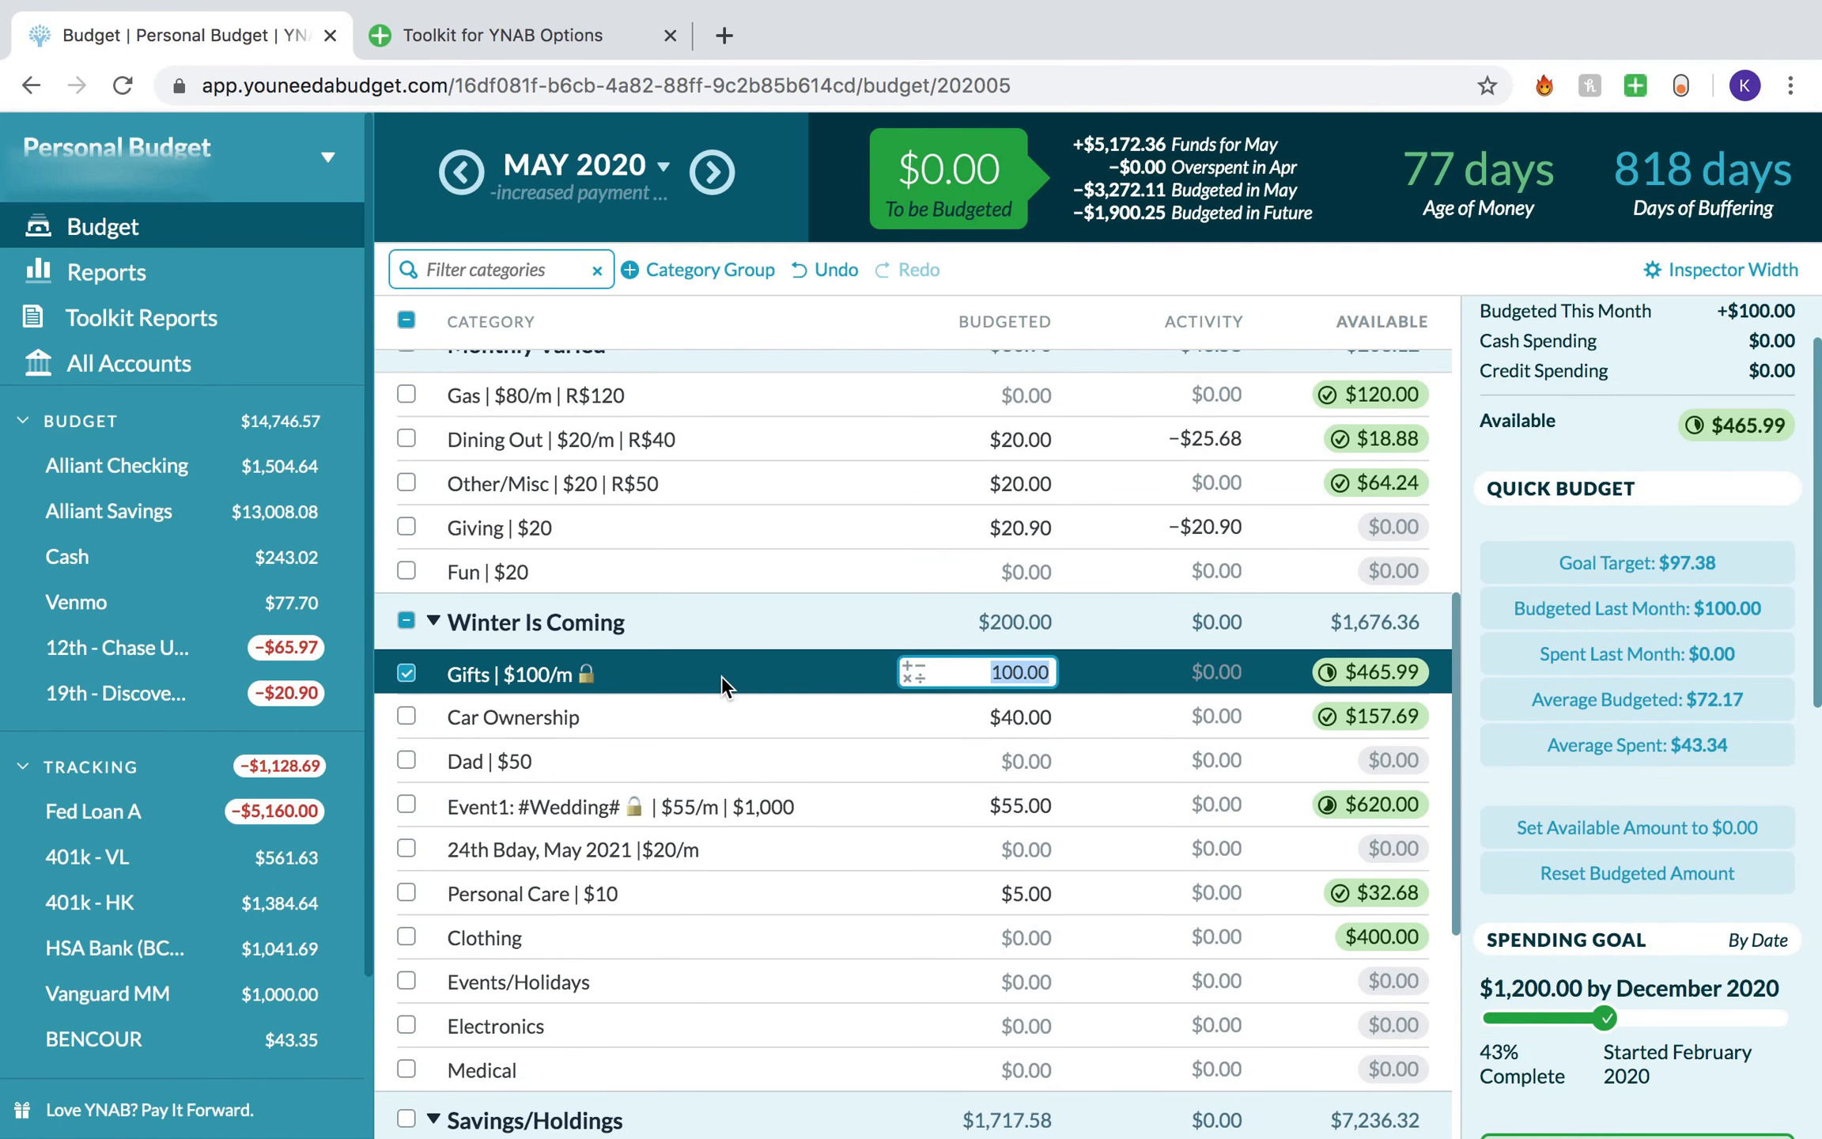
{"action": "left_click", "coordinate": [414, 677]}
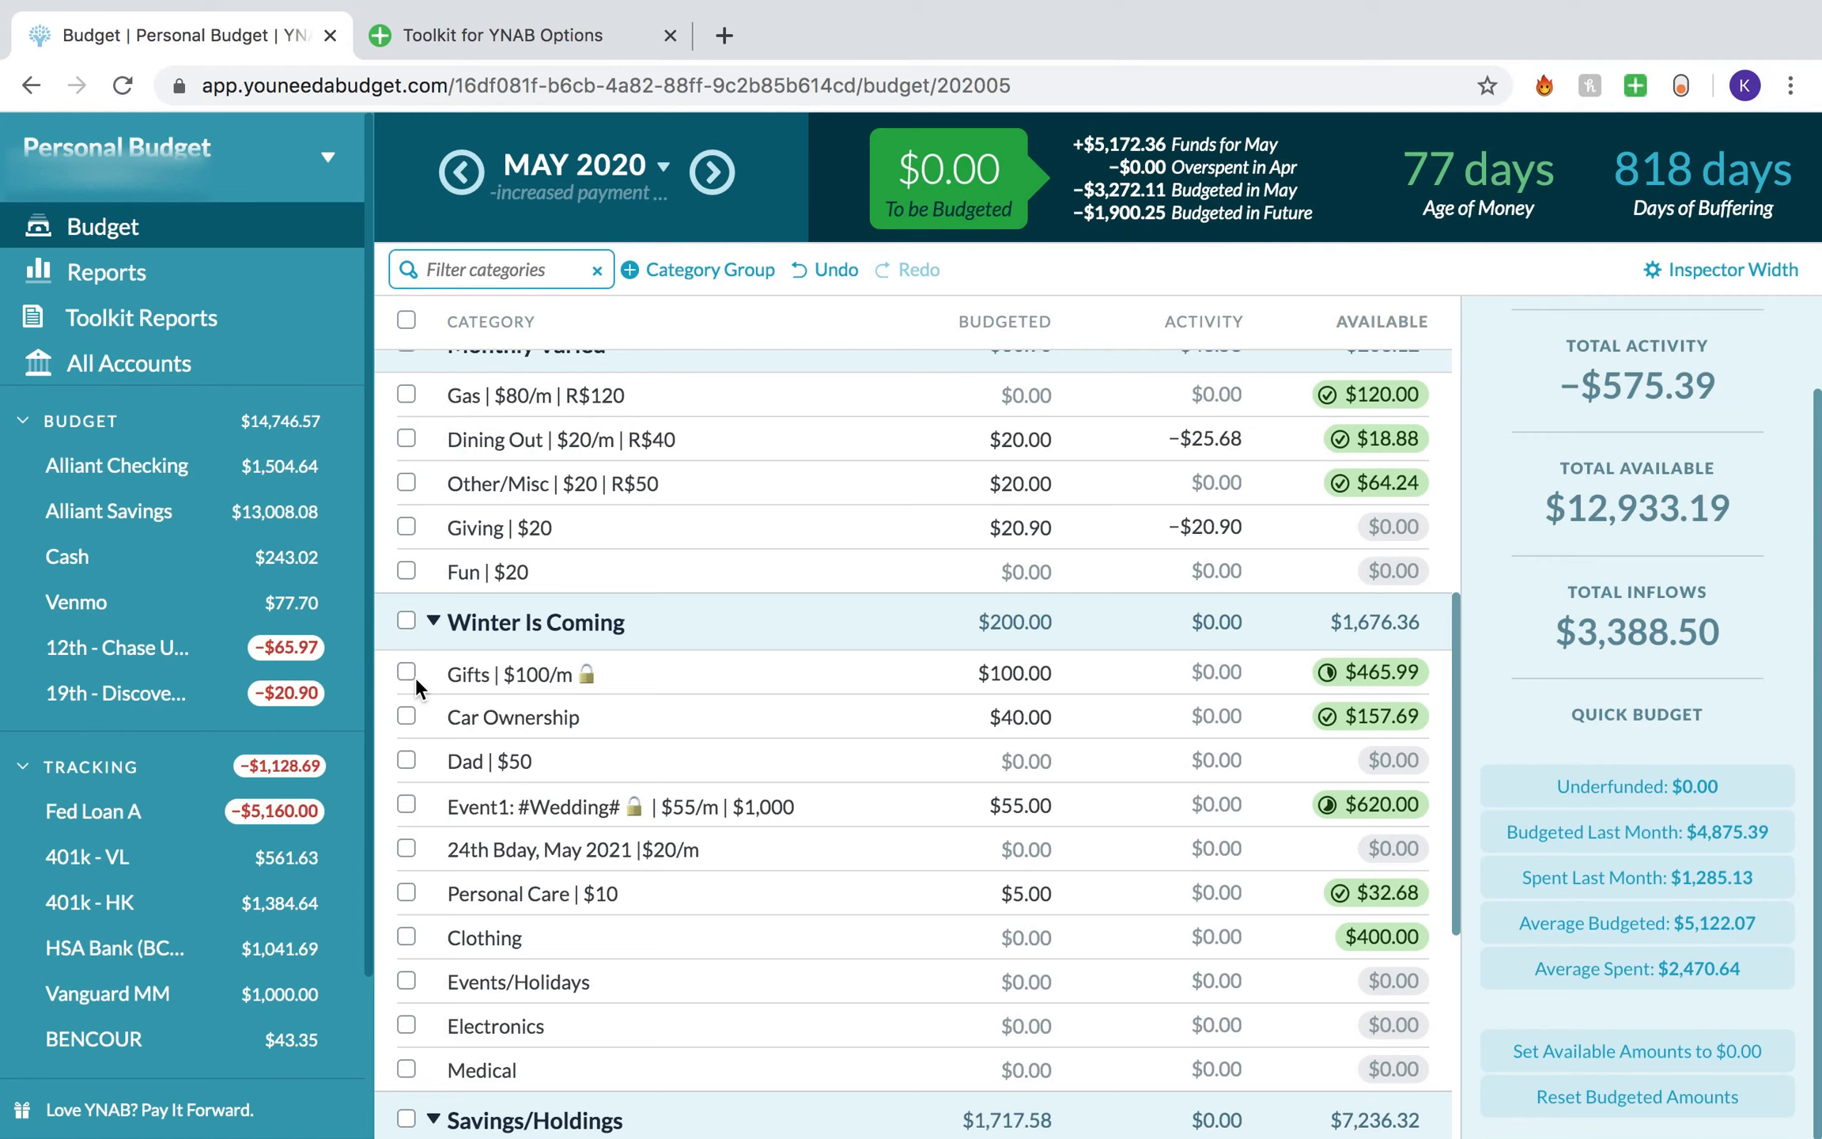
Step: Remove the "(Y)" prefix from the Prime category under Subscriptions, leaving "Prime | $59 | April '21"
{"action": "scroll", "coordinate": [849, 553], "scroll_direction": "up", "scroll_amount": 1}
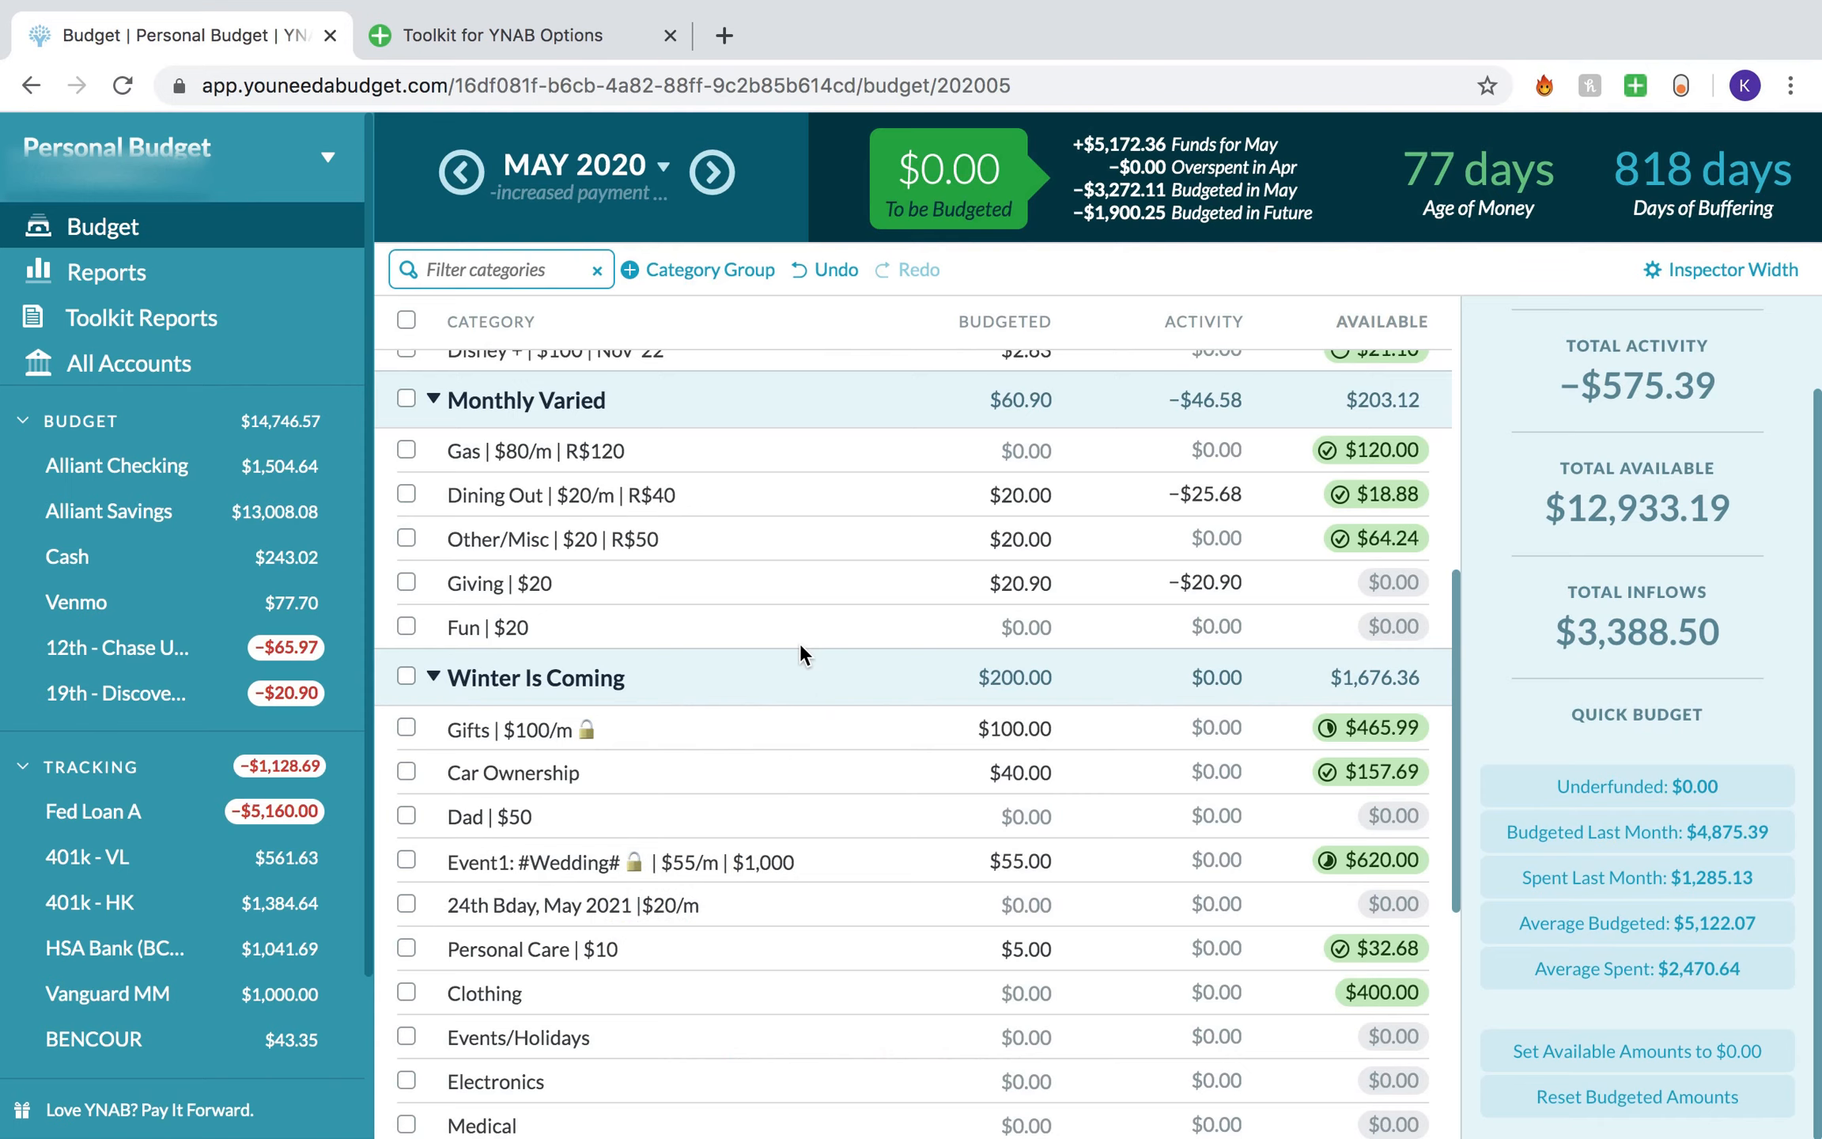
{"action": "scroll", "coordinate": [801, 647], "scroll_direction": "up", "scroll_amount": 2}
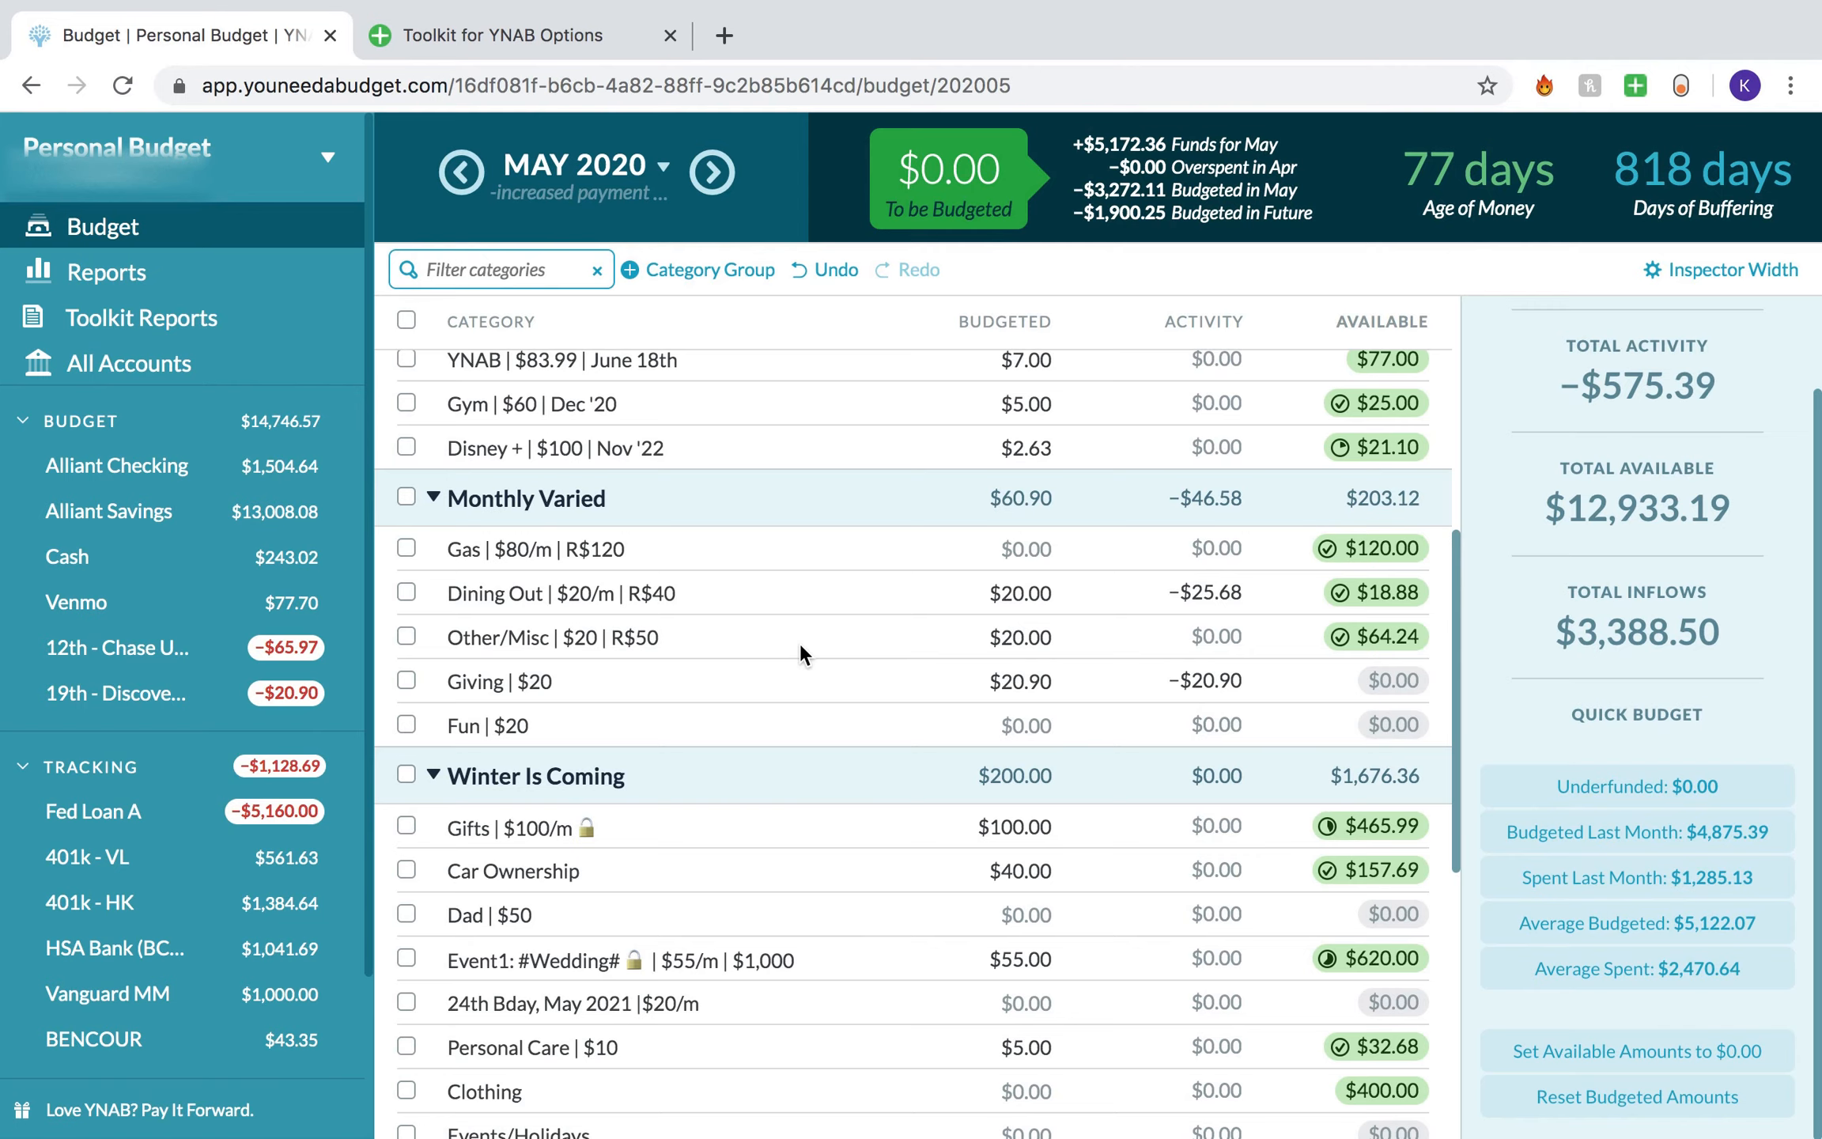
{"action": "scroll", "coordinate": [800, 642], "scroll_direction": "up", "scroll_amount": 3}
{"action": "scroll", "coordinate": [593, 463], "scroll_direction": "up", "scroll_amount": 1}
{"action": "left_click", "coordinate": [474, 500]}
{"action": "left_click", "coordinate": [466, 502]}
{"action": "left_click_drag", "start_coordinate": [339, 593], "coordinate": [304, 585]}
{"action": "key", "text": "BackSpace"}
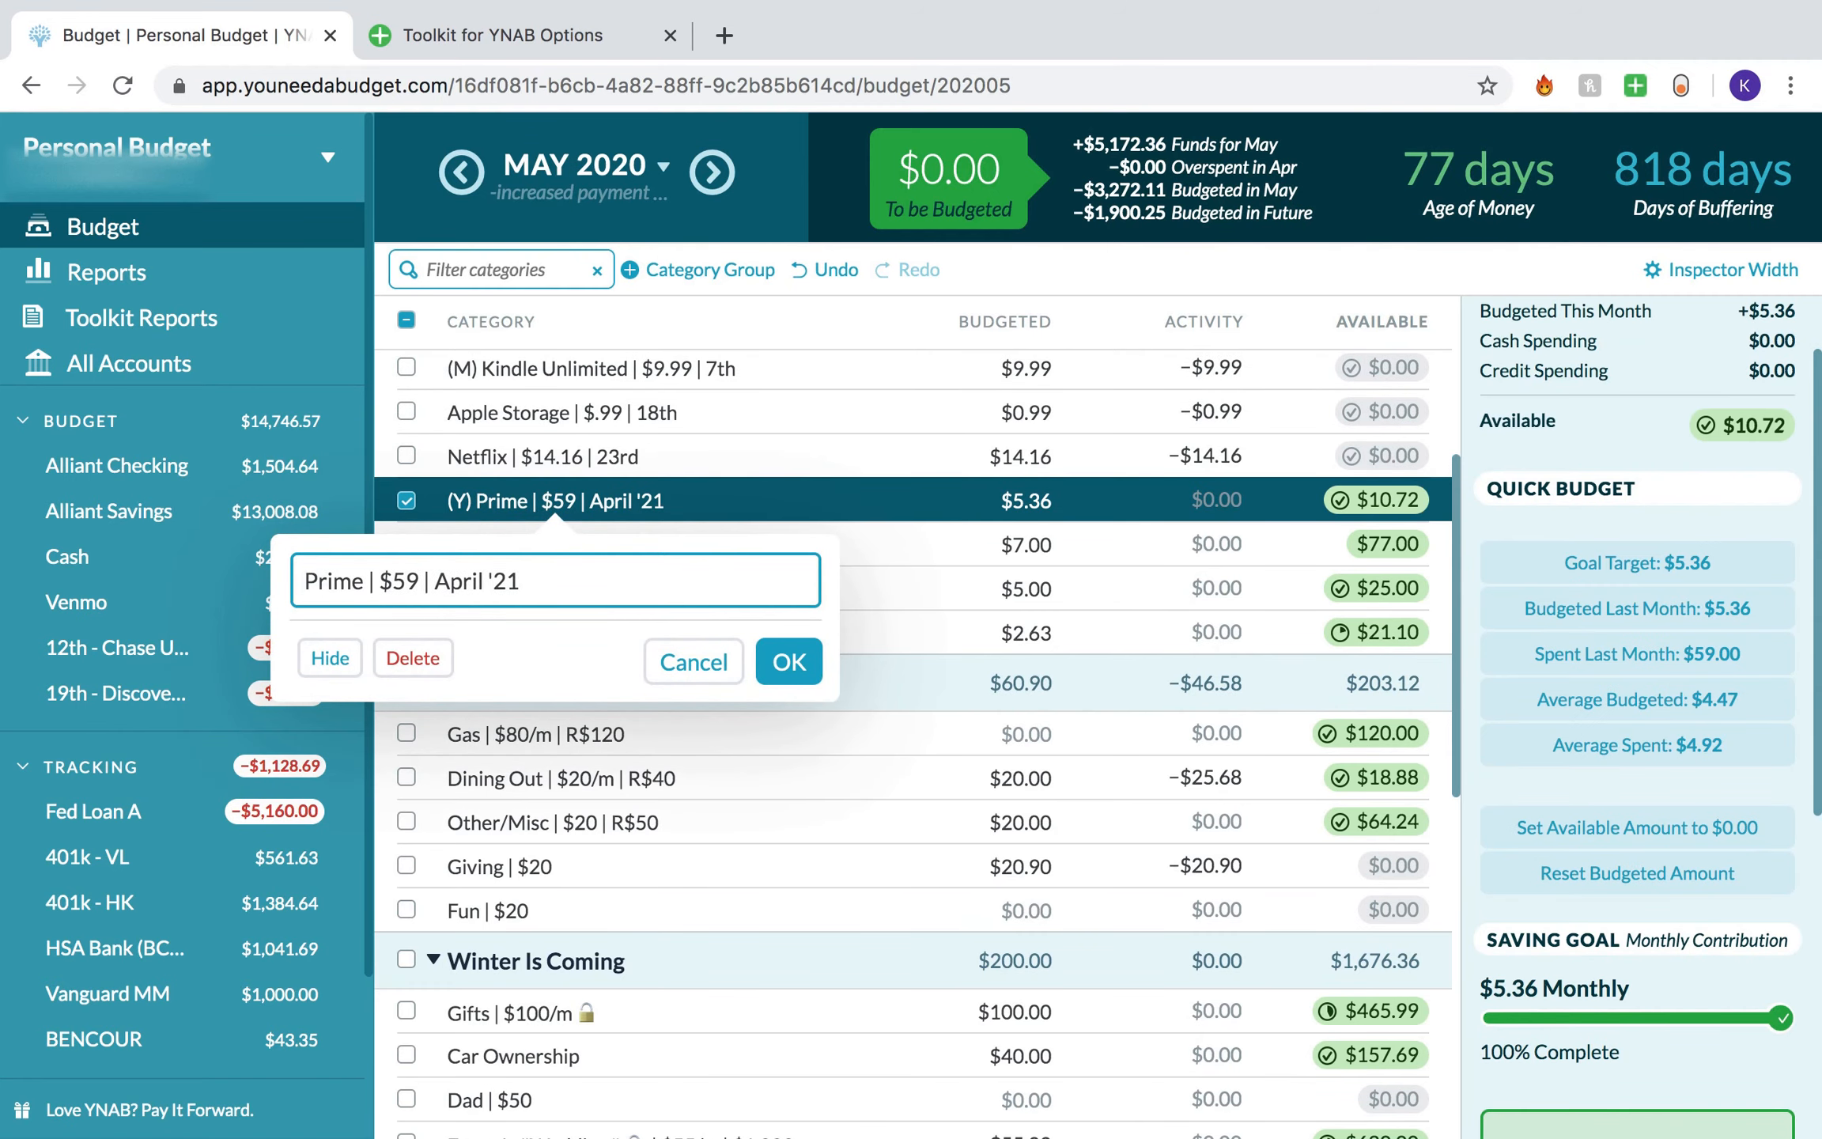
{"action": "key", "text": "Return"}
Step: Remove the "(M)" prefix from the Kindle Unlimited category, leaving "Kindle Unlimited | $9.99 | 7th", and deselect the category
{"action": "scroll", "coordinate": [489, 542], "scroll_direction": "up", "scroll_amount": 2}
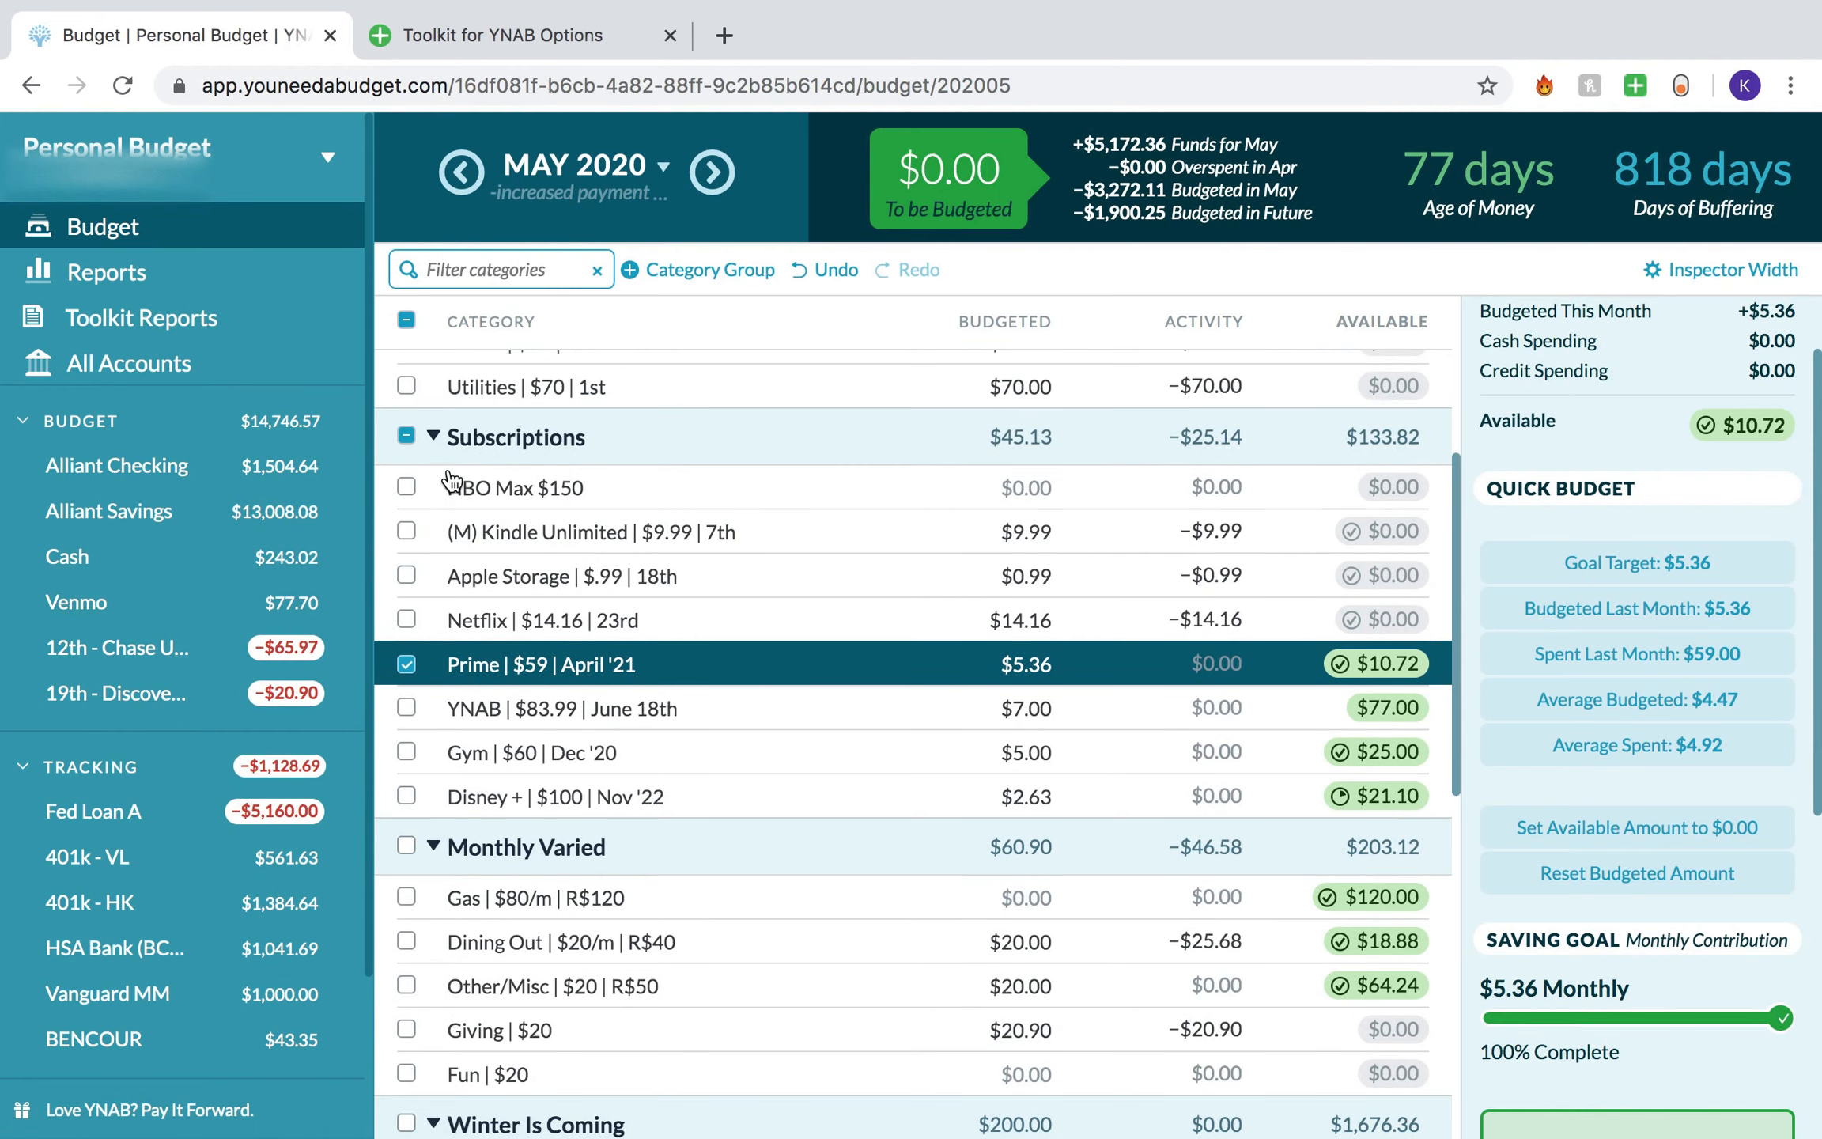
{"action": "left_click", "coordinate": [488, 541]}
{"action": "left_click", "coordinate": [488, 541]}
{"action": "left_click_drag", "start_coordinate": [380, 613], "coordinate": [320, 609]}
{"action": "key", "text": "BackSpace"}
{"action": "key", "text": "Return"}
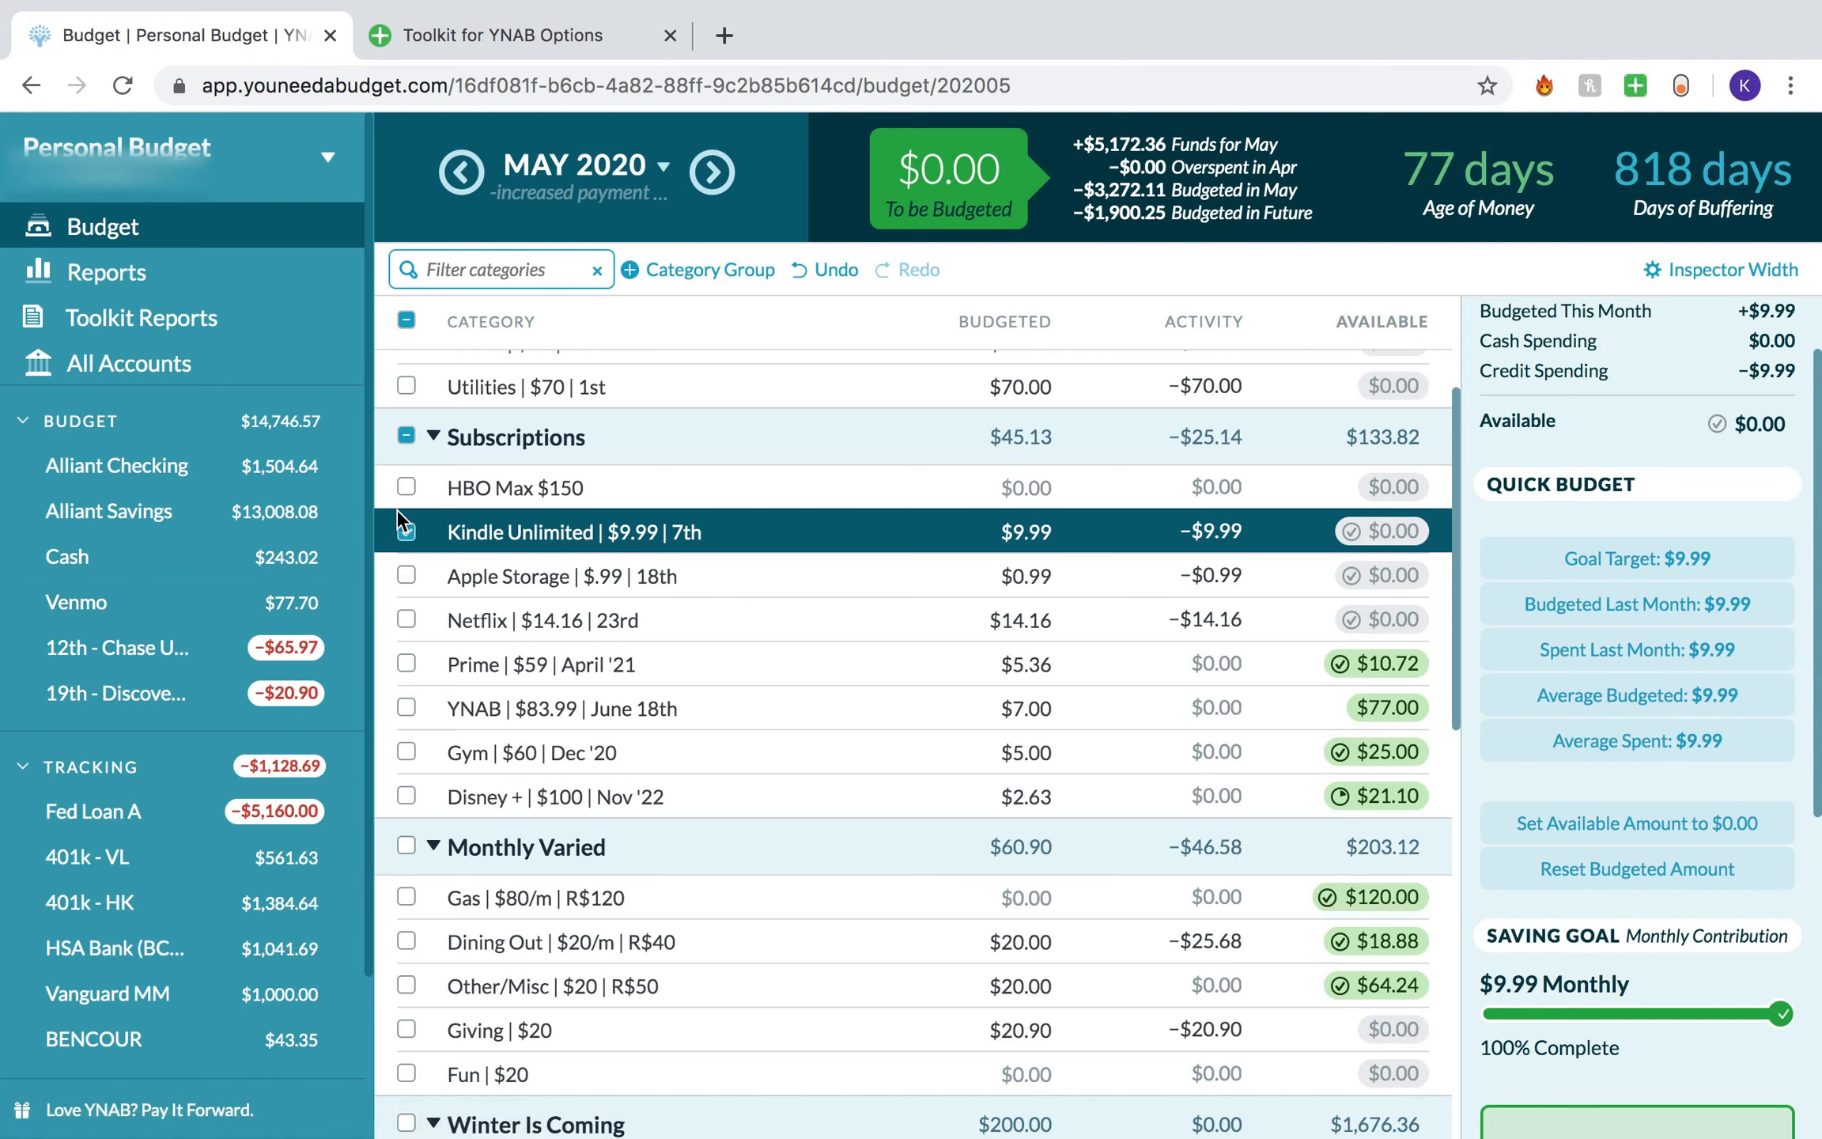
{"action": "left_click", "coordinate": [405, 528]}
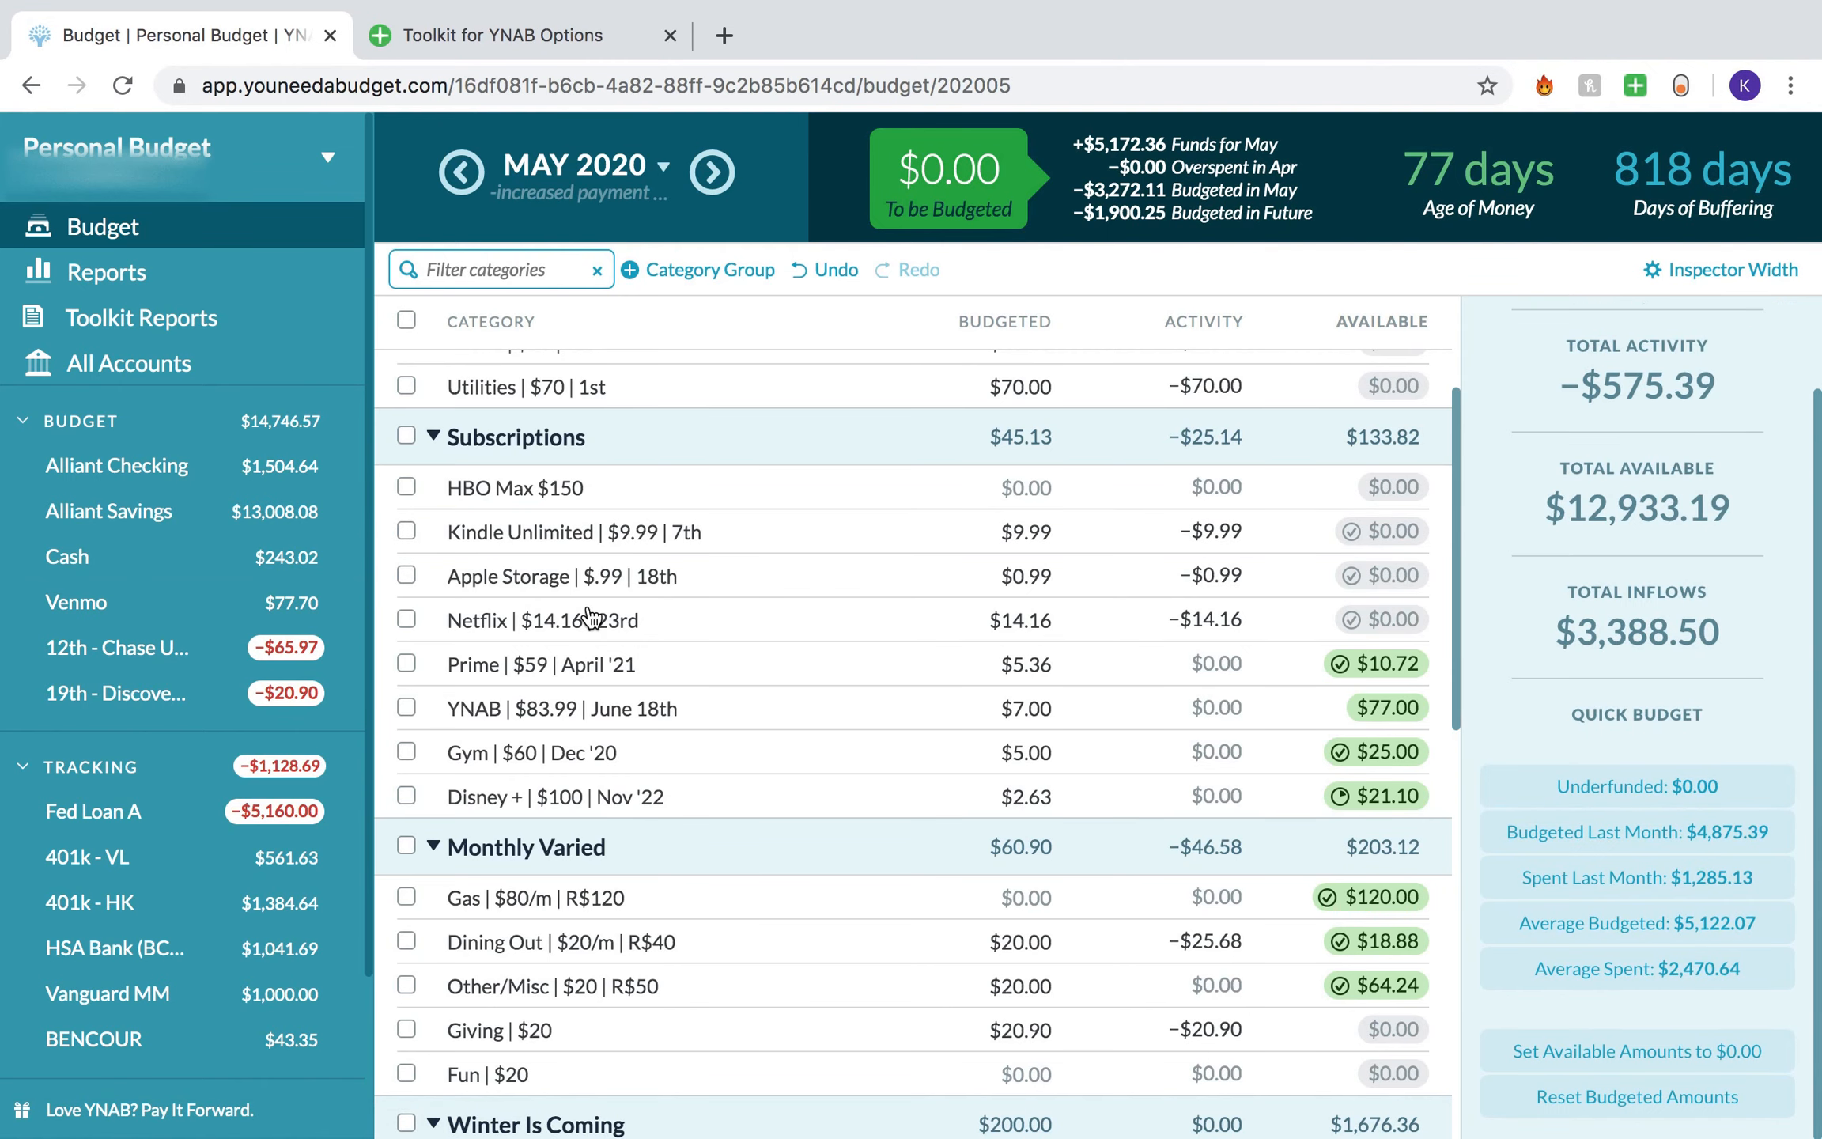
Step: Select the whole Winter Is Coming group to view its combined totals
{"action": "scroll", "coordinate": [587, 617], "scroll_direction": "down", "scroll_amount": 3}
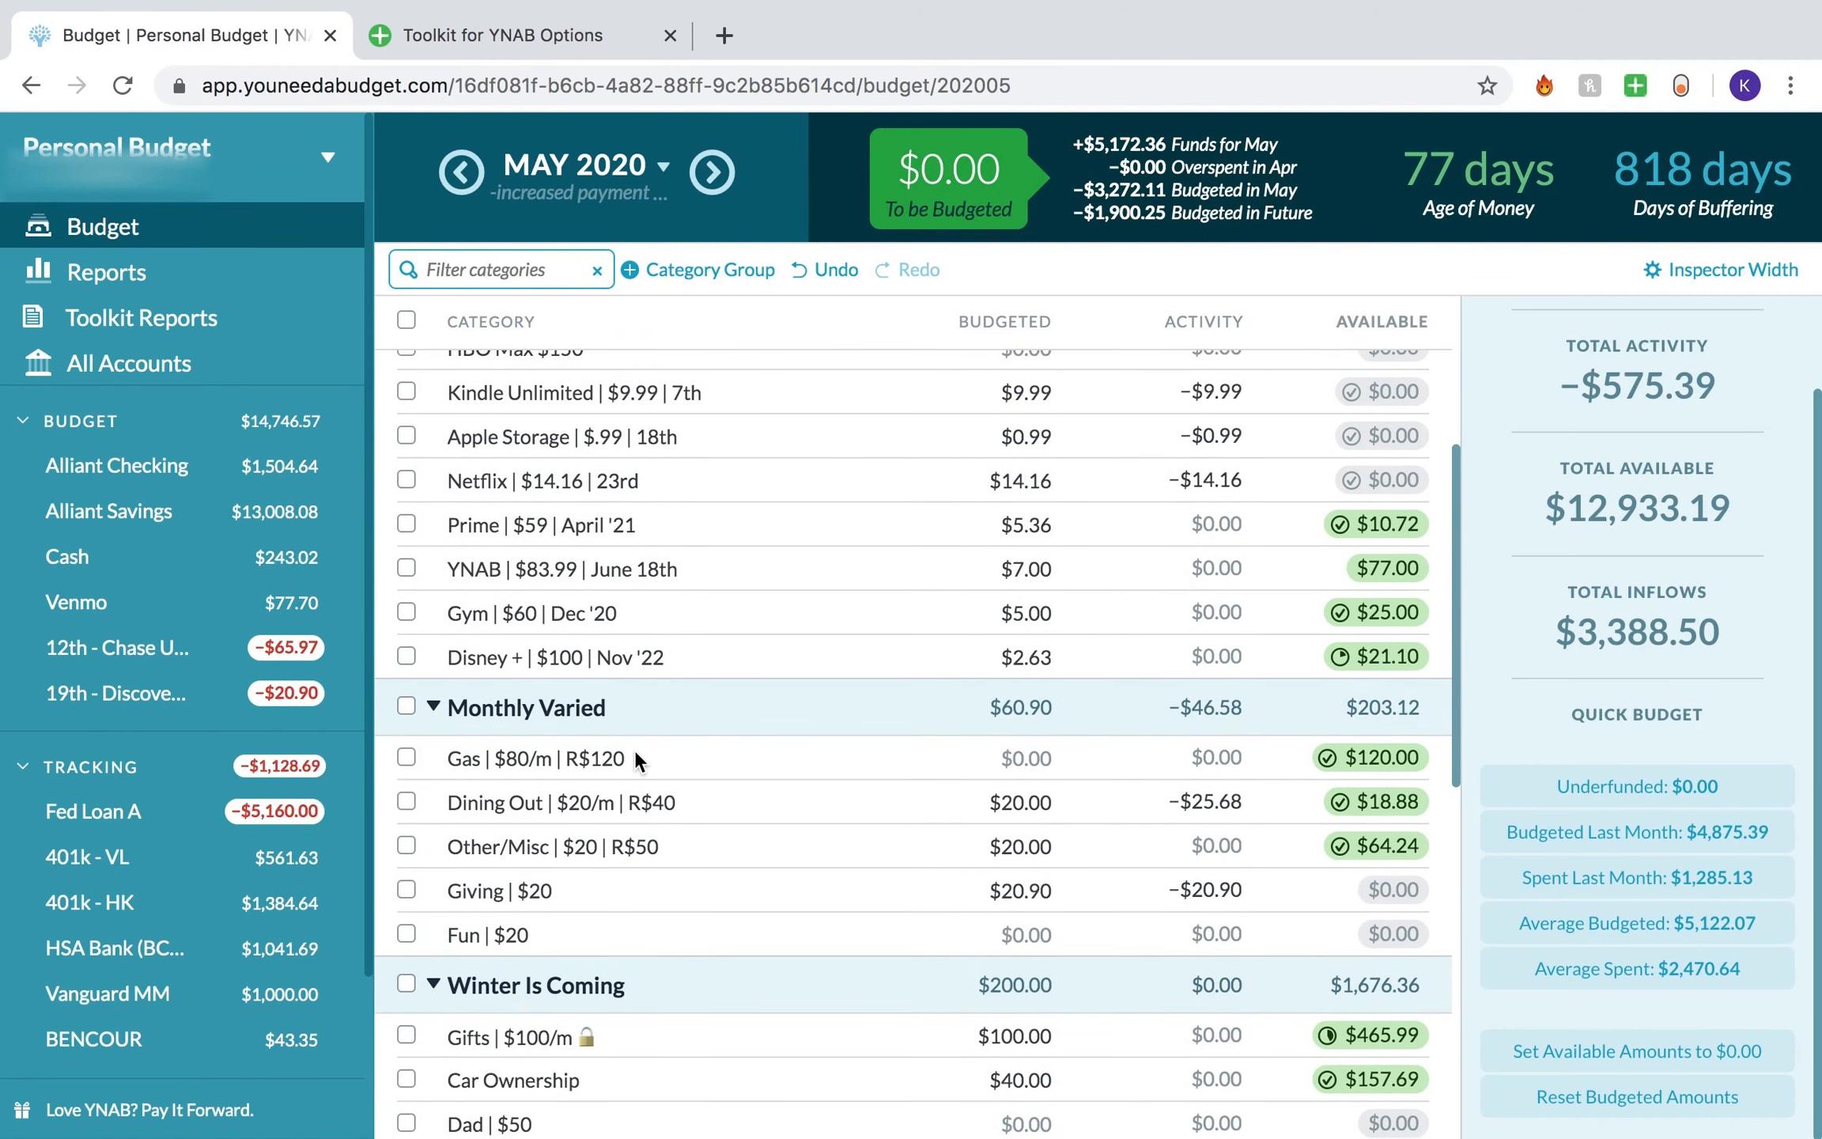
{"action": "scroll", "coordinate": [635, 755], "scroll_direction": "down", "scroll_amount": 5}
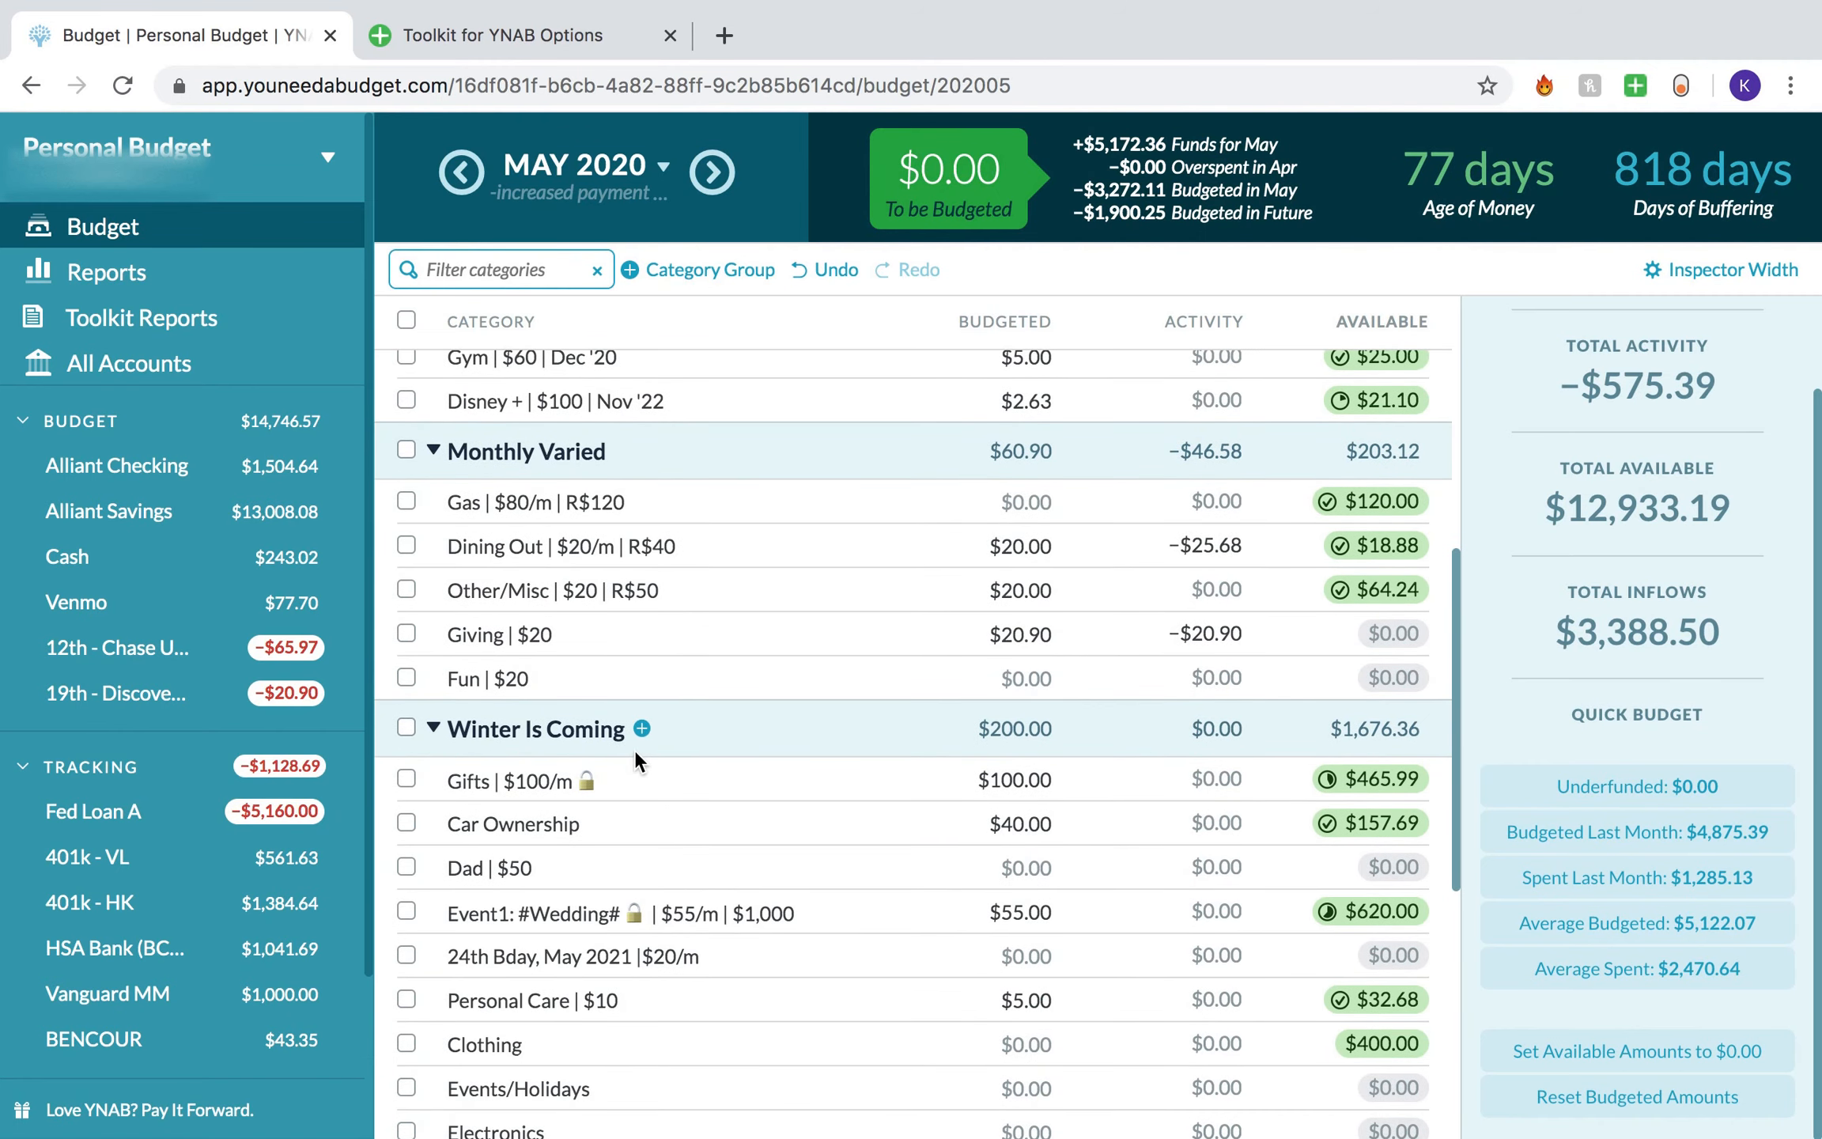
{"action": "scroll", "coordinate": [689, 933], "scroll_direction": "down", "scroll_amount": 3}
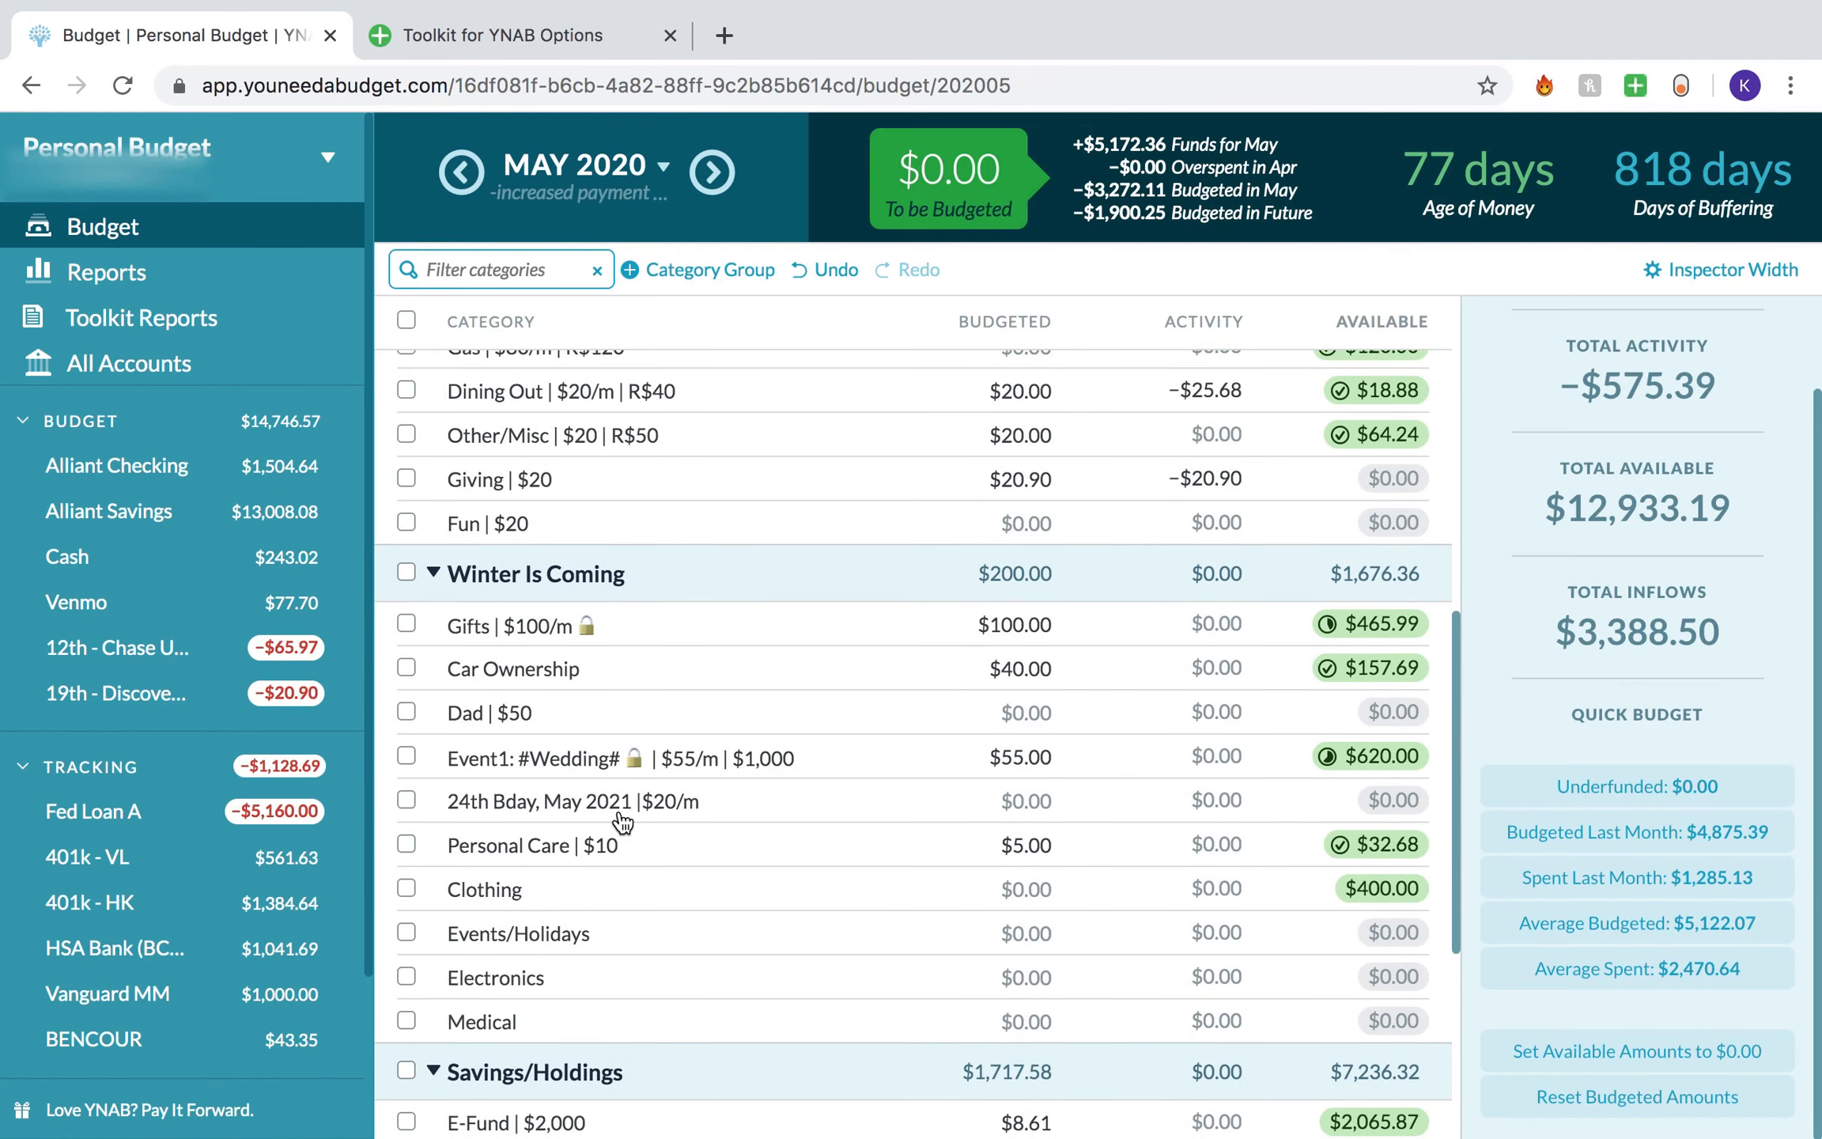
{"action": "scroll", "coordinate": [622, 822], "scroll_direction": "down", "scroll_amount": 2}
{"action": "scroll", "coordinate": [619, 816], "scroll_direction": "down", "scroll_amount": 1}
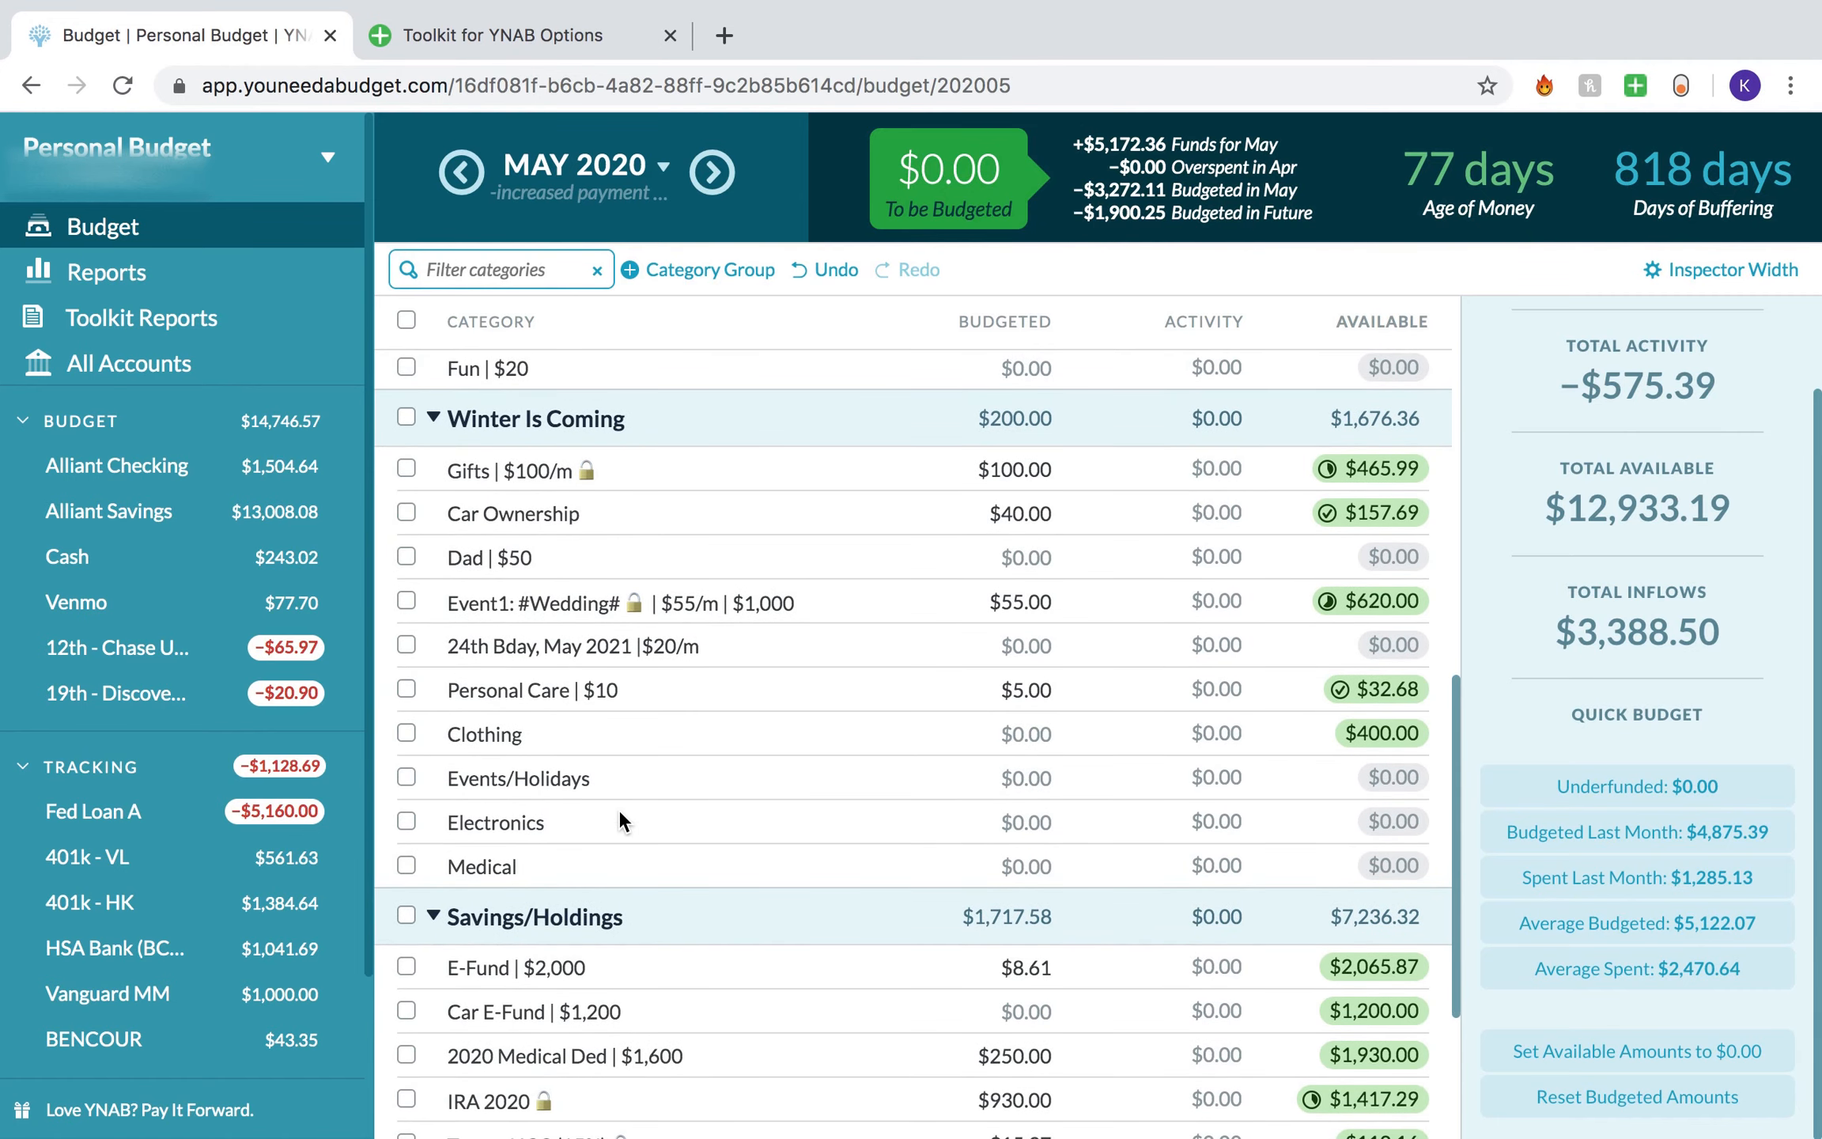
{"action": "left_click", "coordinate": [406, 418]}
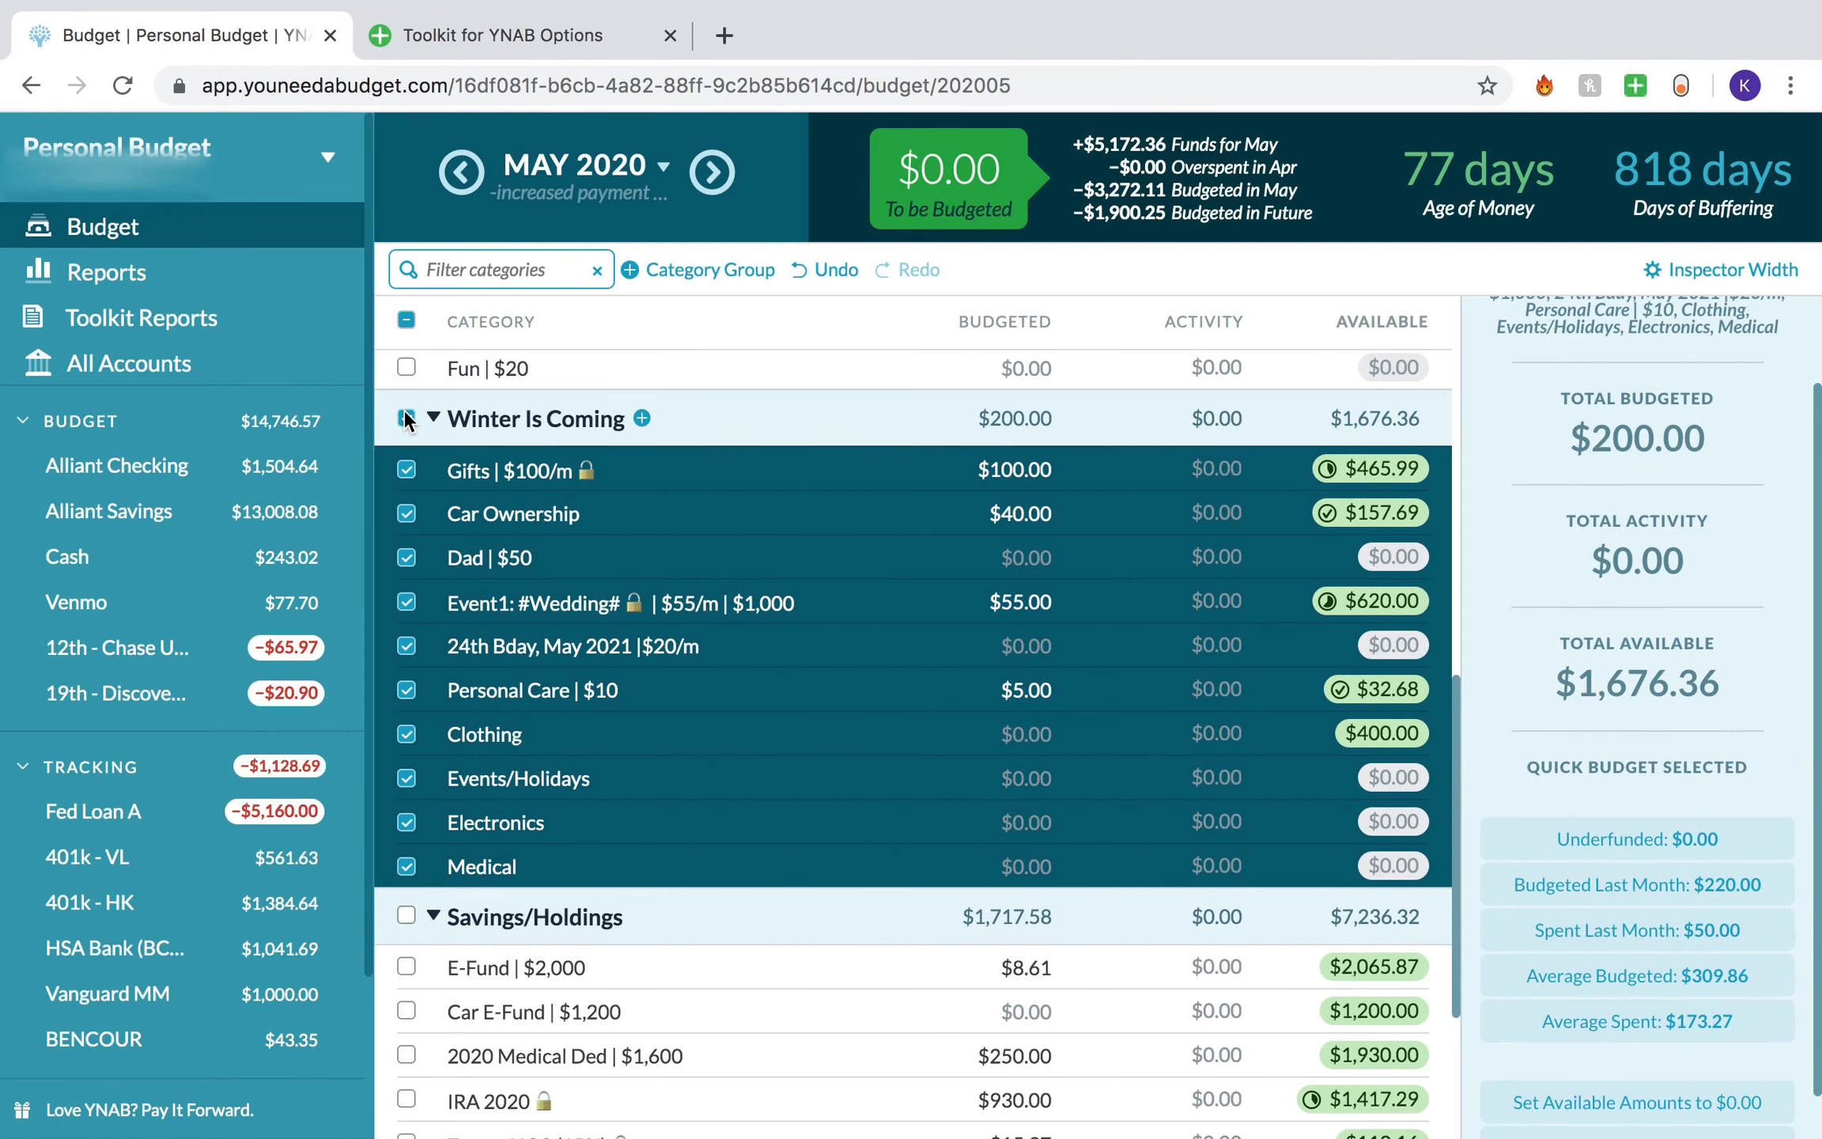
Step: Add the A Lannister Always Pays group to the selection and deselect the Winter Is Coming group
{"action": "scroll", "coordinate": [431, 554], "scroll_direction": "down", "scroll_amount": 4}
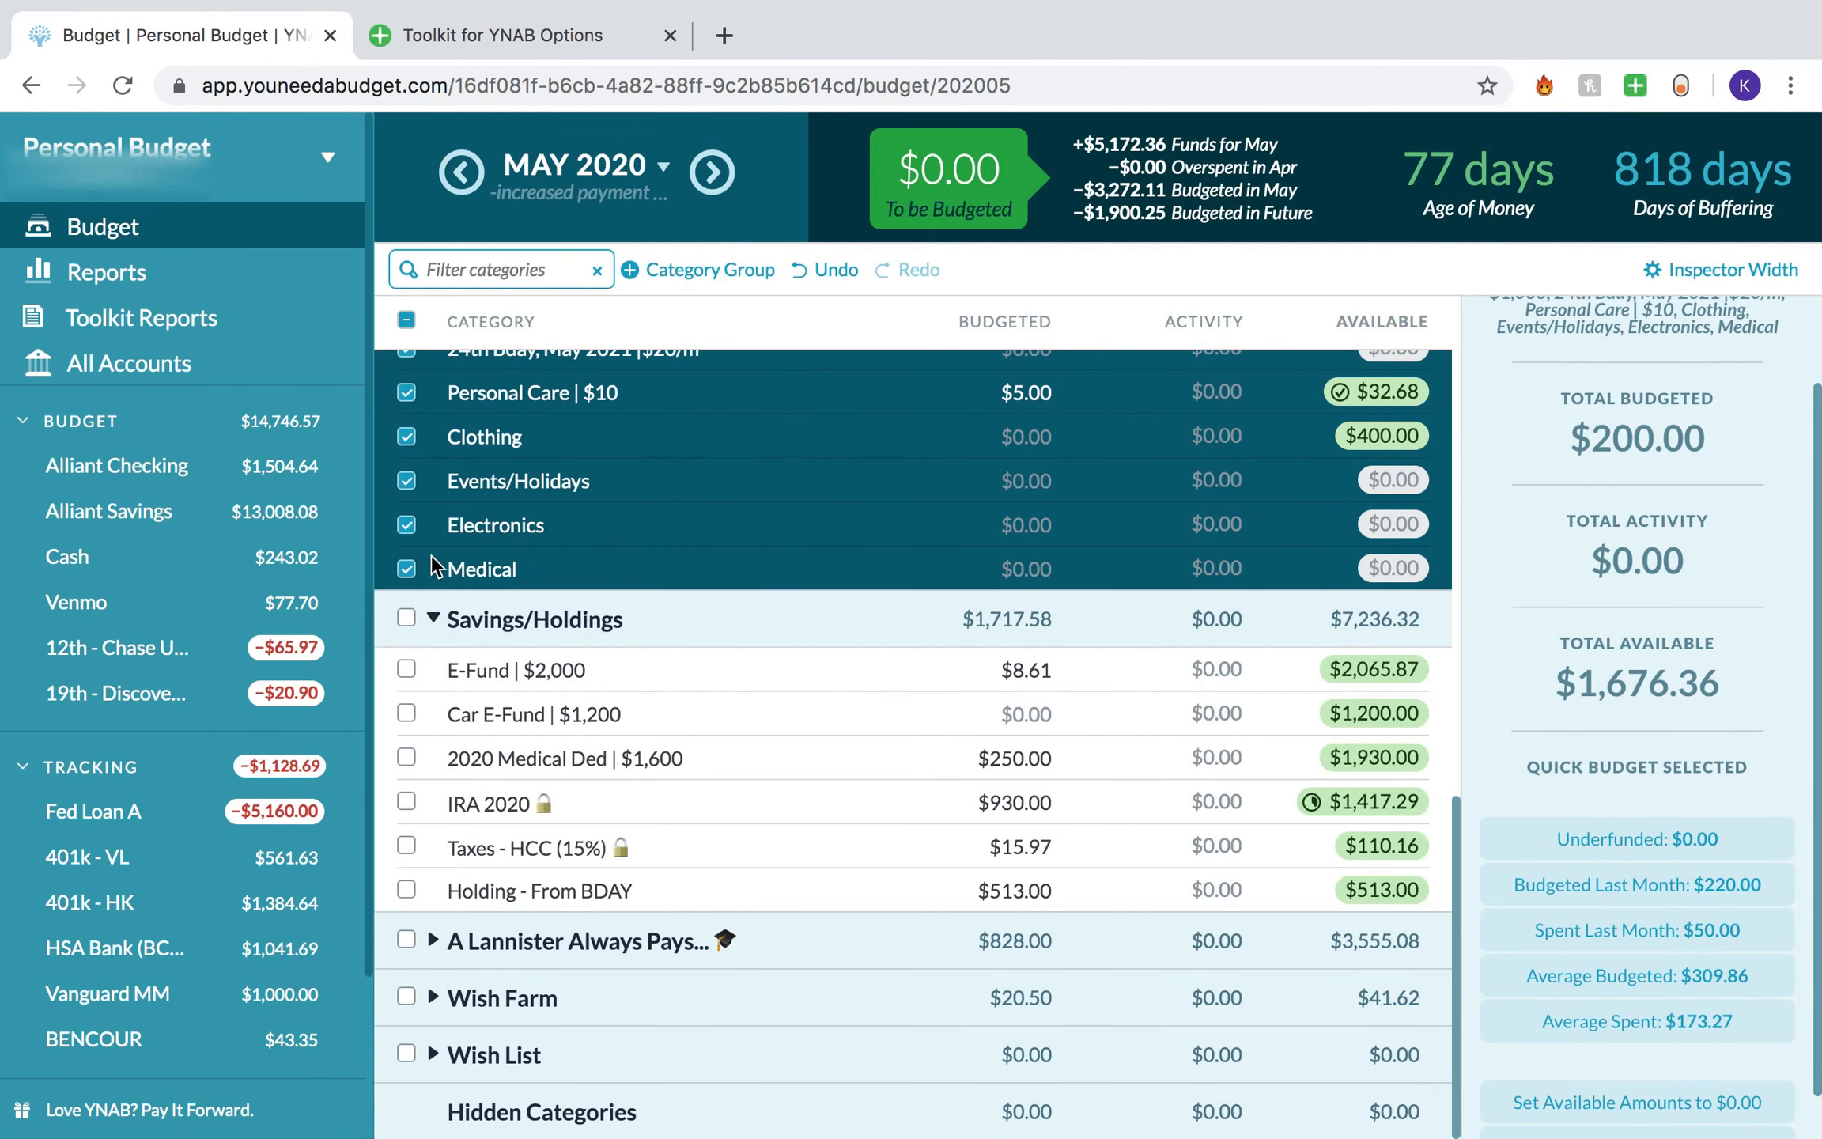
{"action": "left_click", "coordinate": [406, 939]}
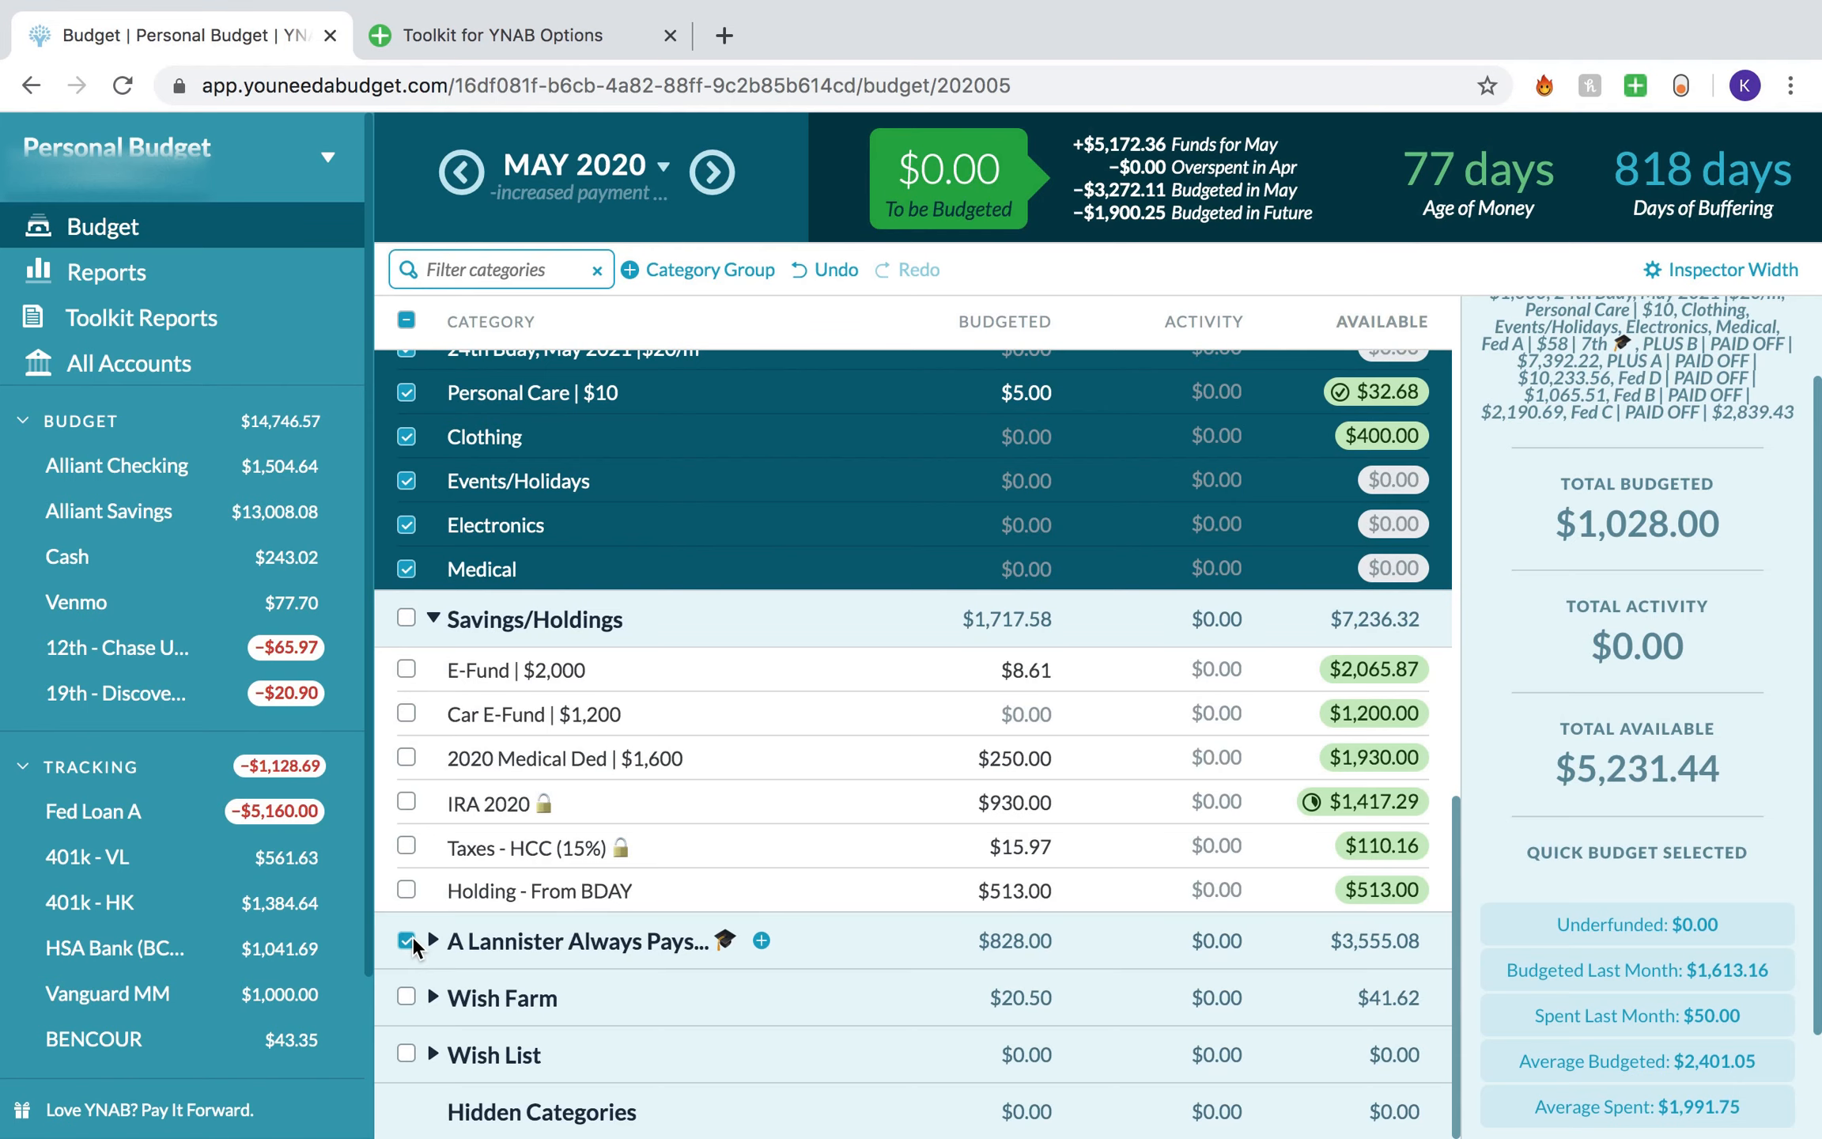
{"action": "scroll", "coordinate": [411, 935], "scroll_direction": "up", "scroll_amount": 4}
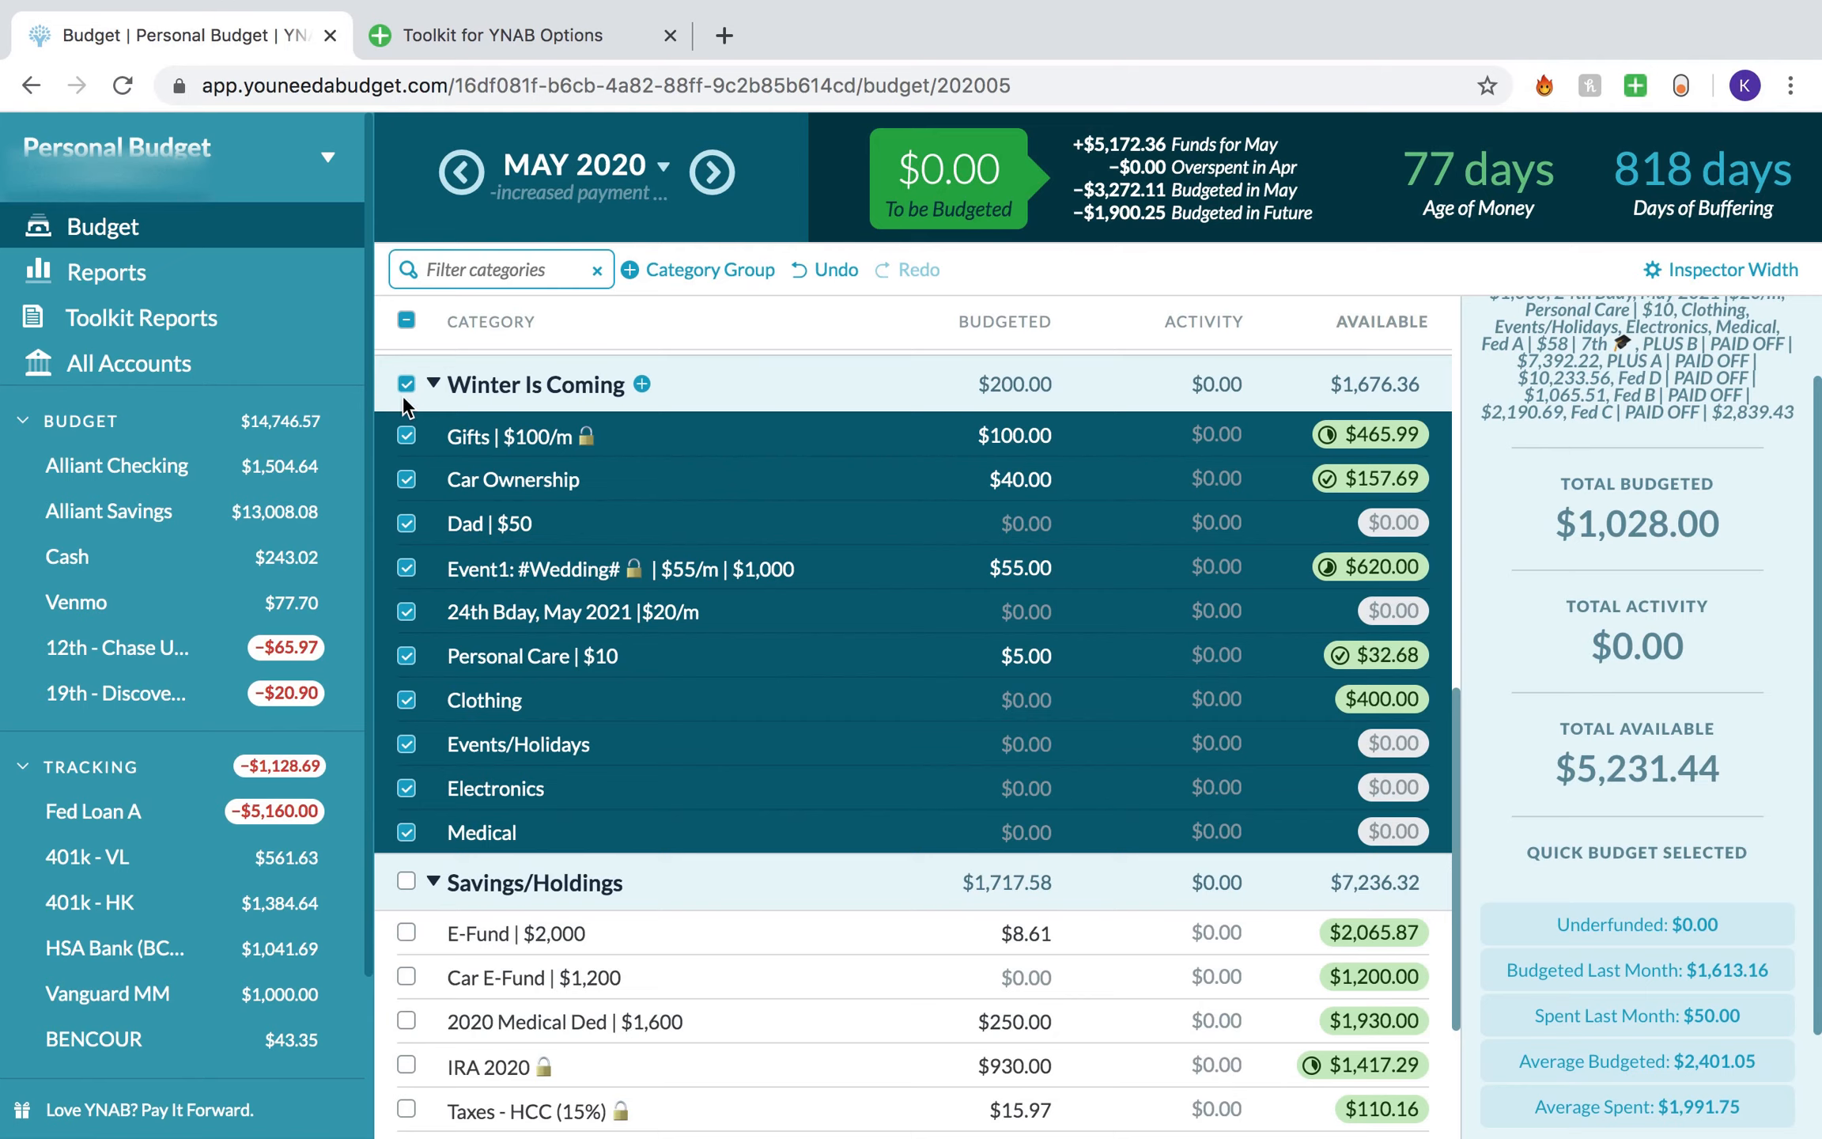
{"action": "left_click", "coordinate": [406, 384]}
Step: Expand the A Lannister Always Pays group to examine its loan category names, and deselect and collapse the group when done
{"action": "scroll", "coordinate": [467, 581], "scroll_direction": "down", "scroll_amount": 4}
{"action": "left_click", "coordinate": [435, 941]}
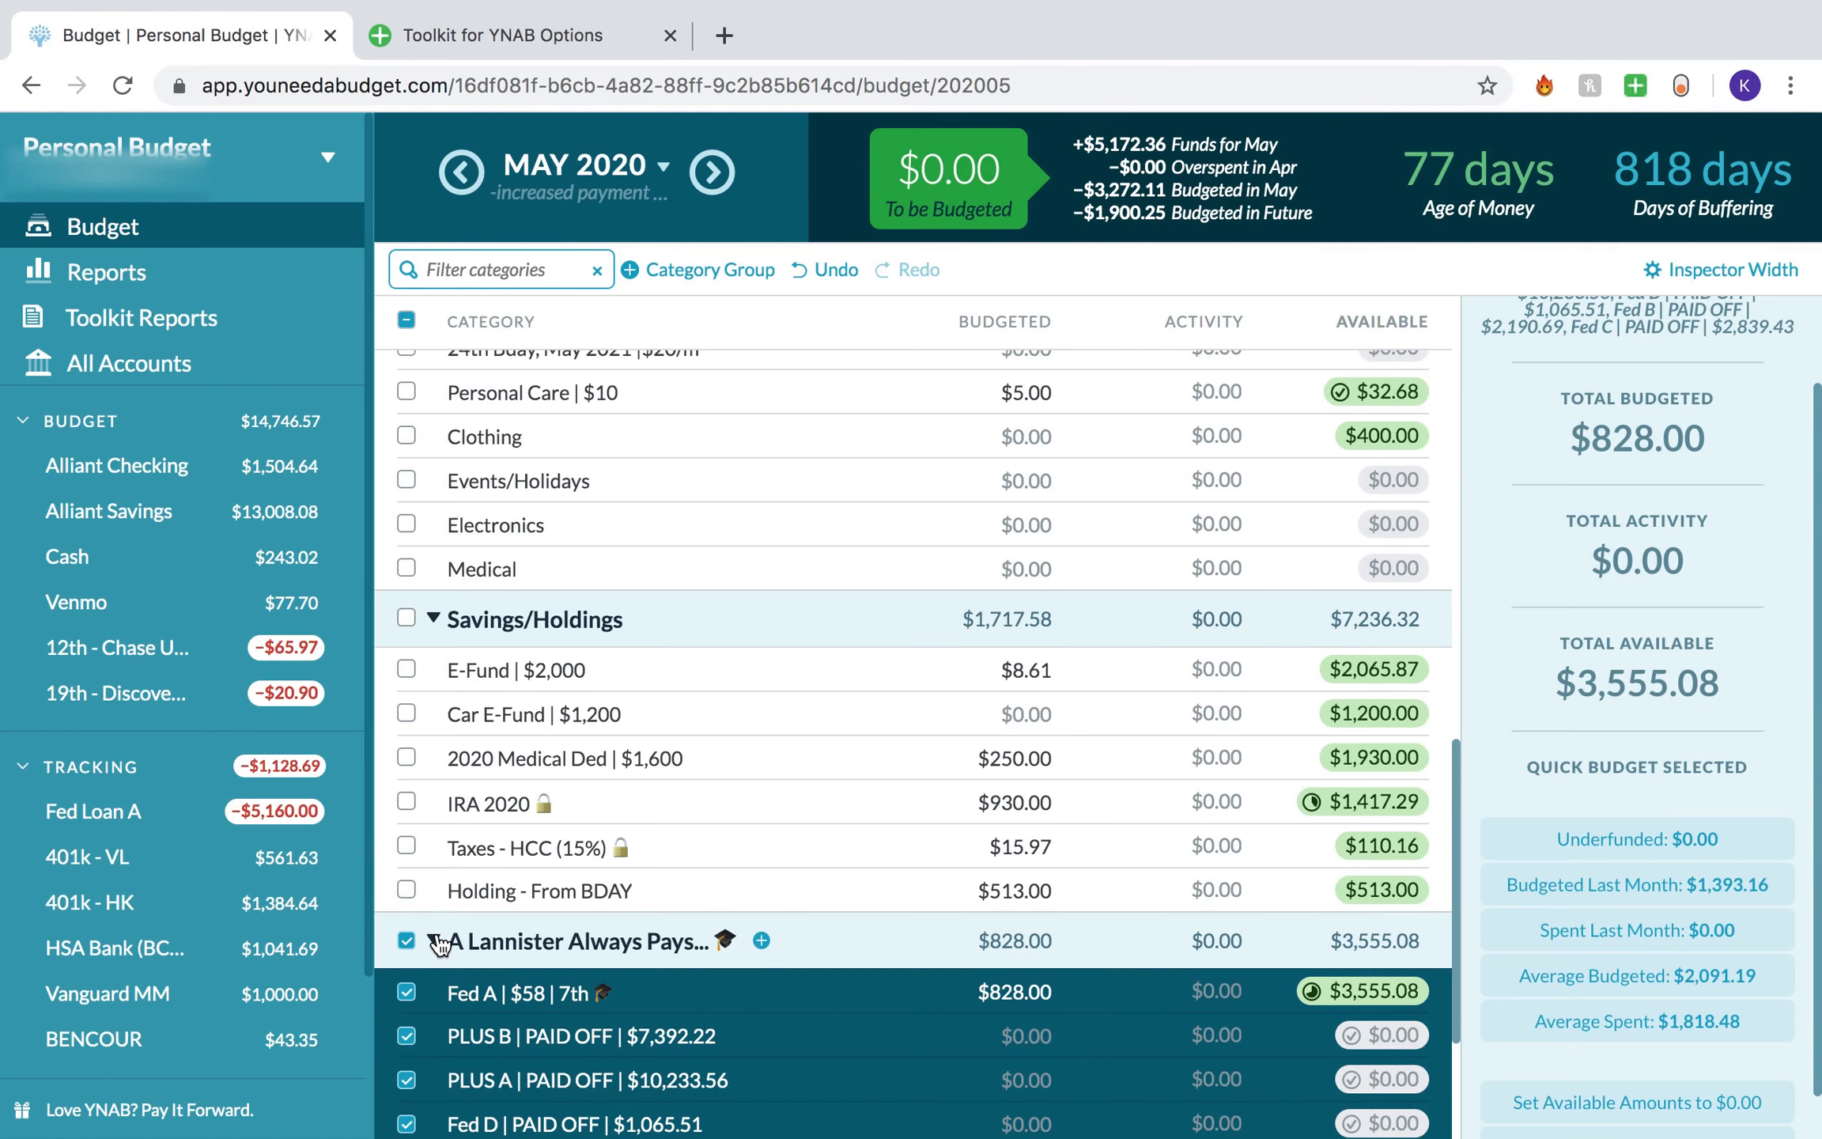
{"action": "scroll", "coordinate": [440, 943], "scroll_direction": "down", "scroll_amount": 4}
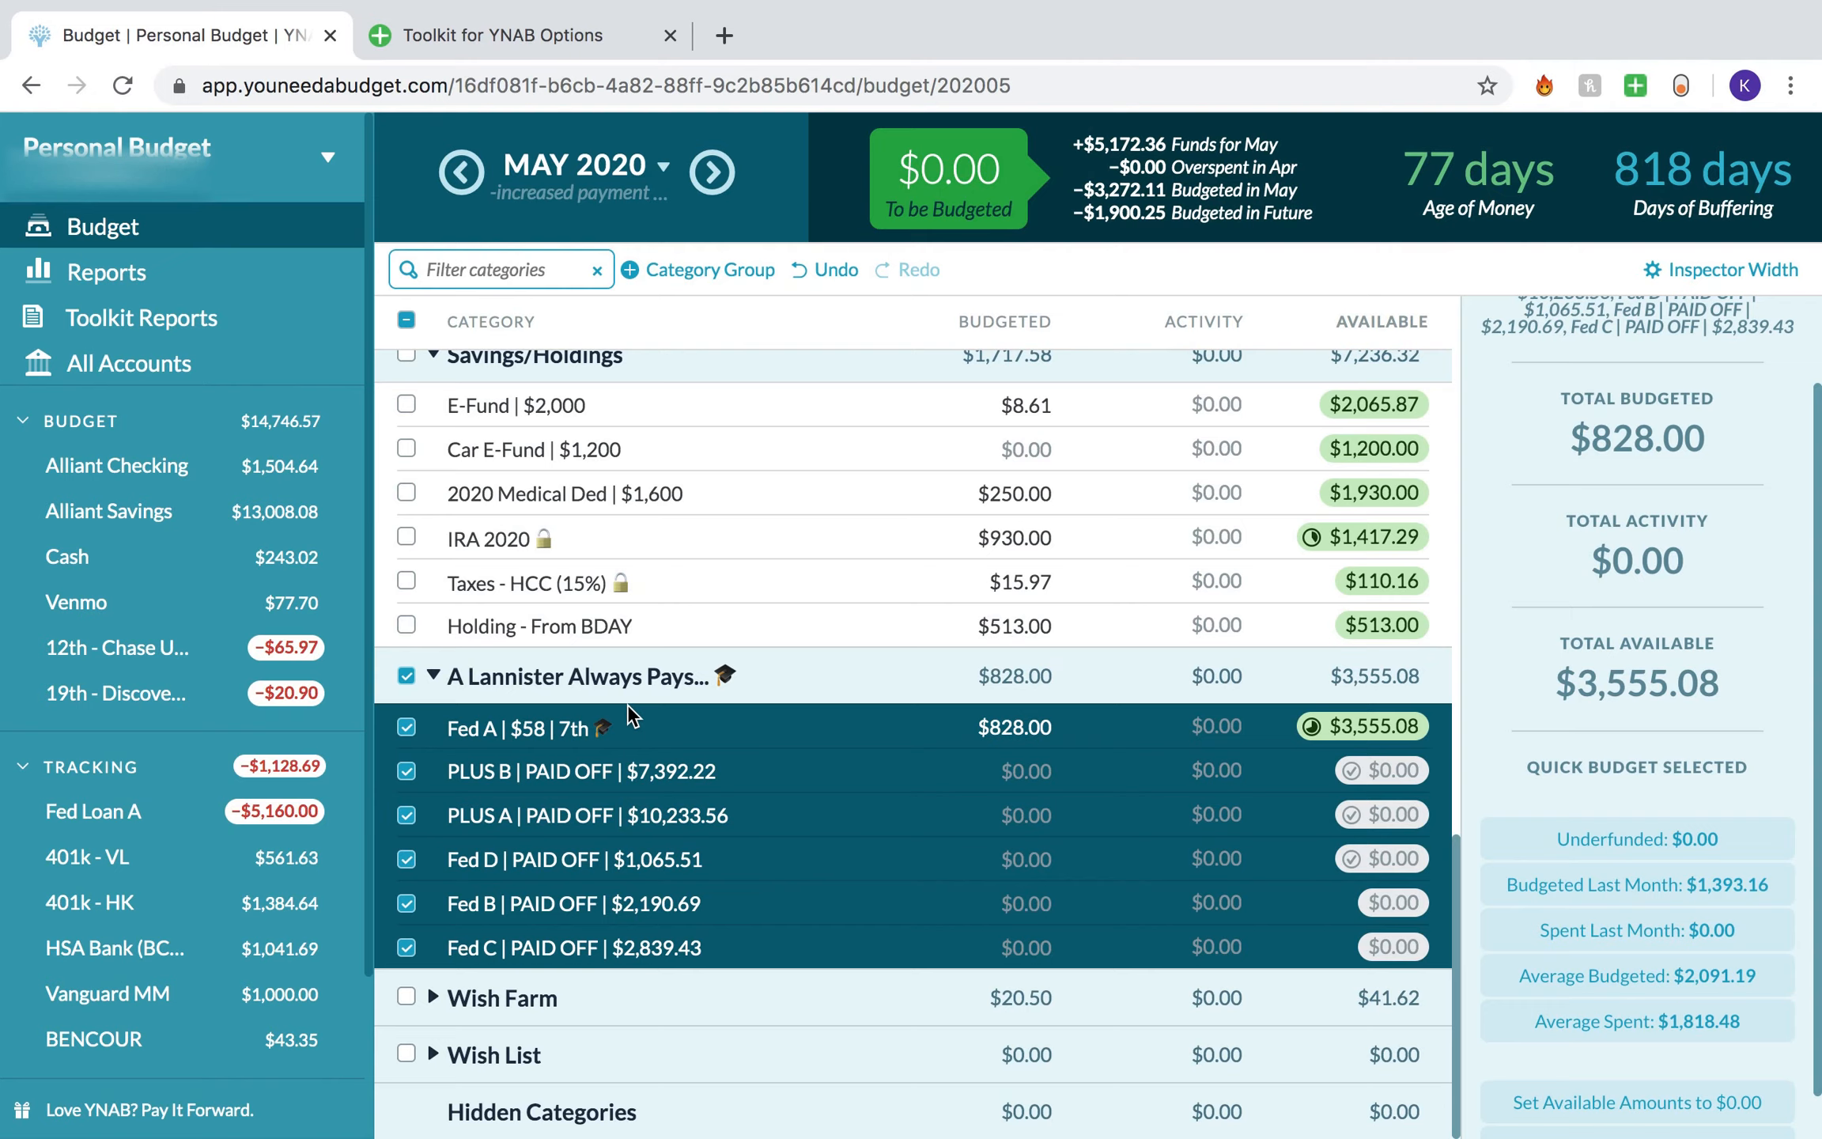
{"action": "left_click", "coordinate": [407, 674]}
{"action": "left_click", "coordinate": [431, 674]}
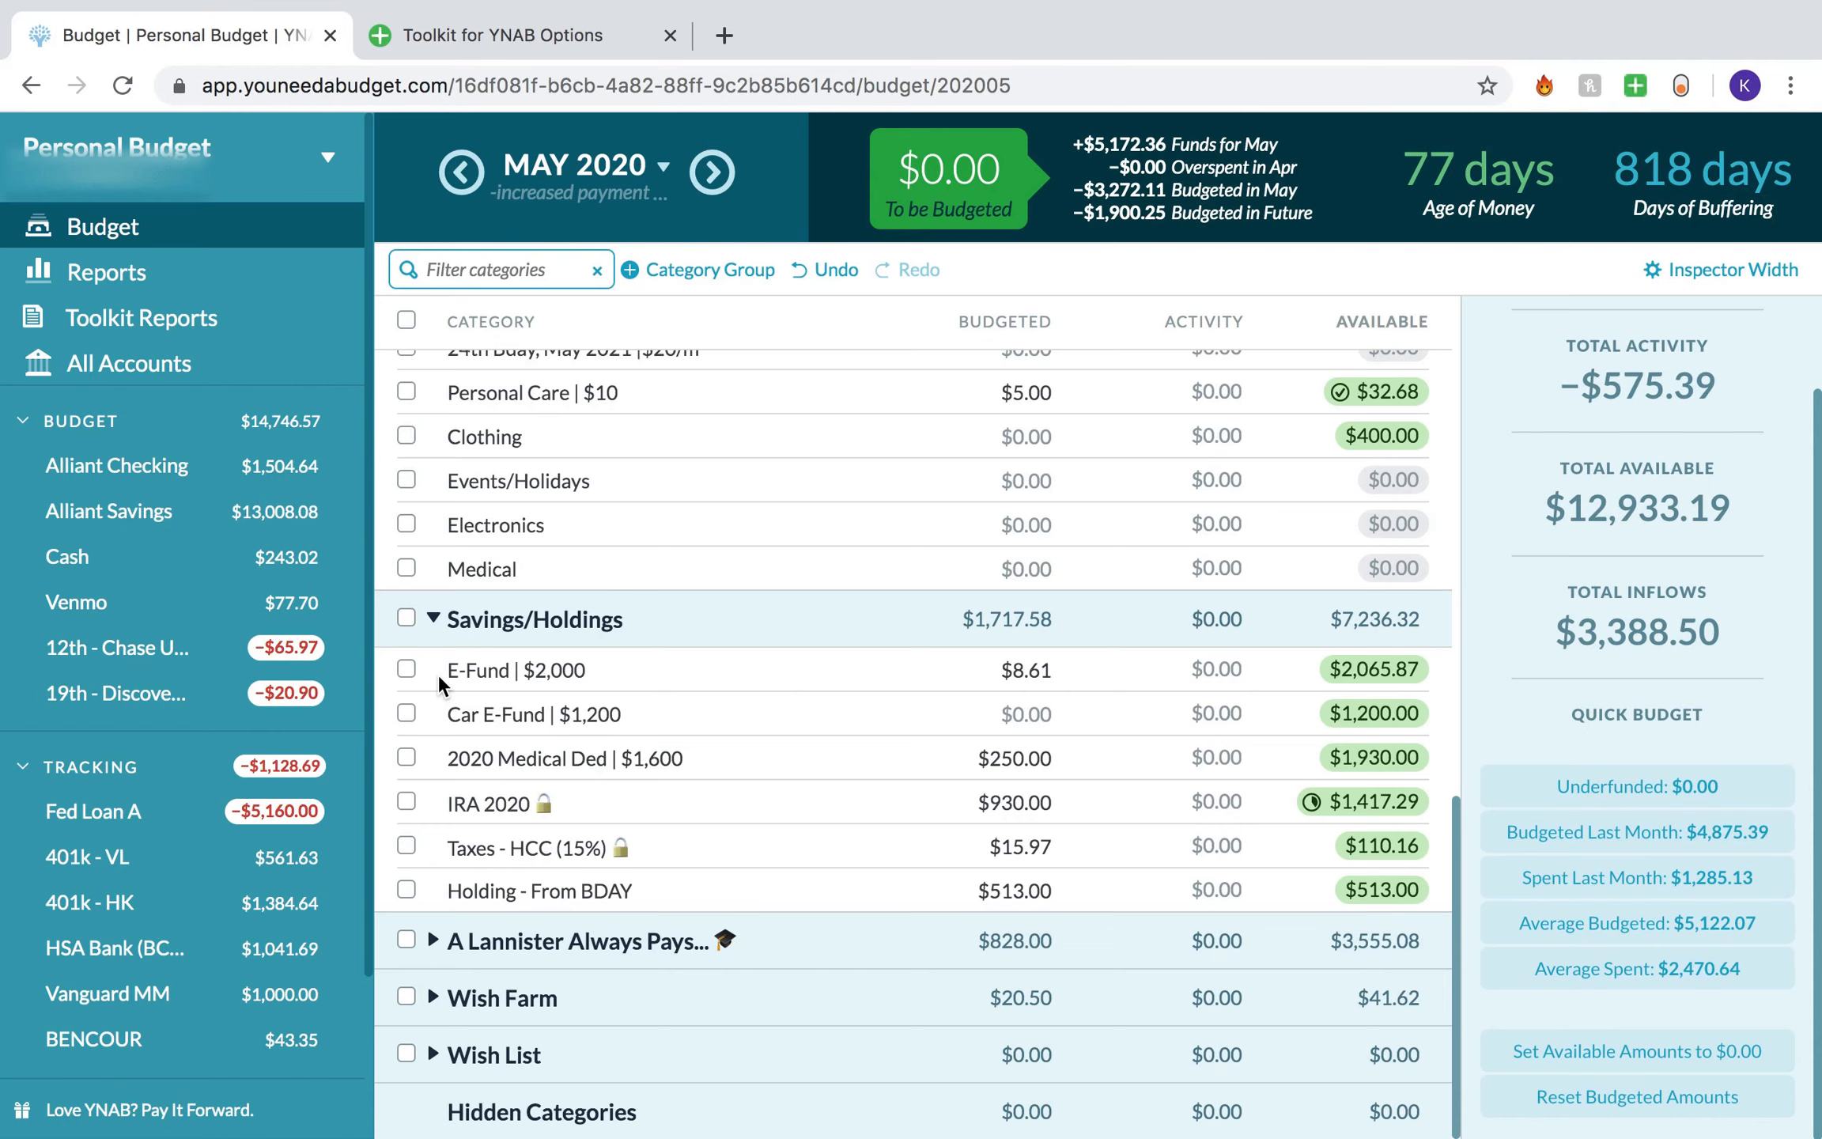
Step: Review the category names across all budget groups and select the Car E-Fund category under Savings/Holdings
{"action": "scroll", "coordinate": [699, 609], "scroll_direction": "up", "scroll_amount": 10}
{"action": "scroll", "coordinate": [699, 620], "scroll_direction": "down", "scroll_amount": 10}
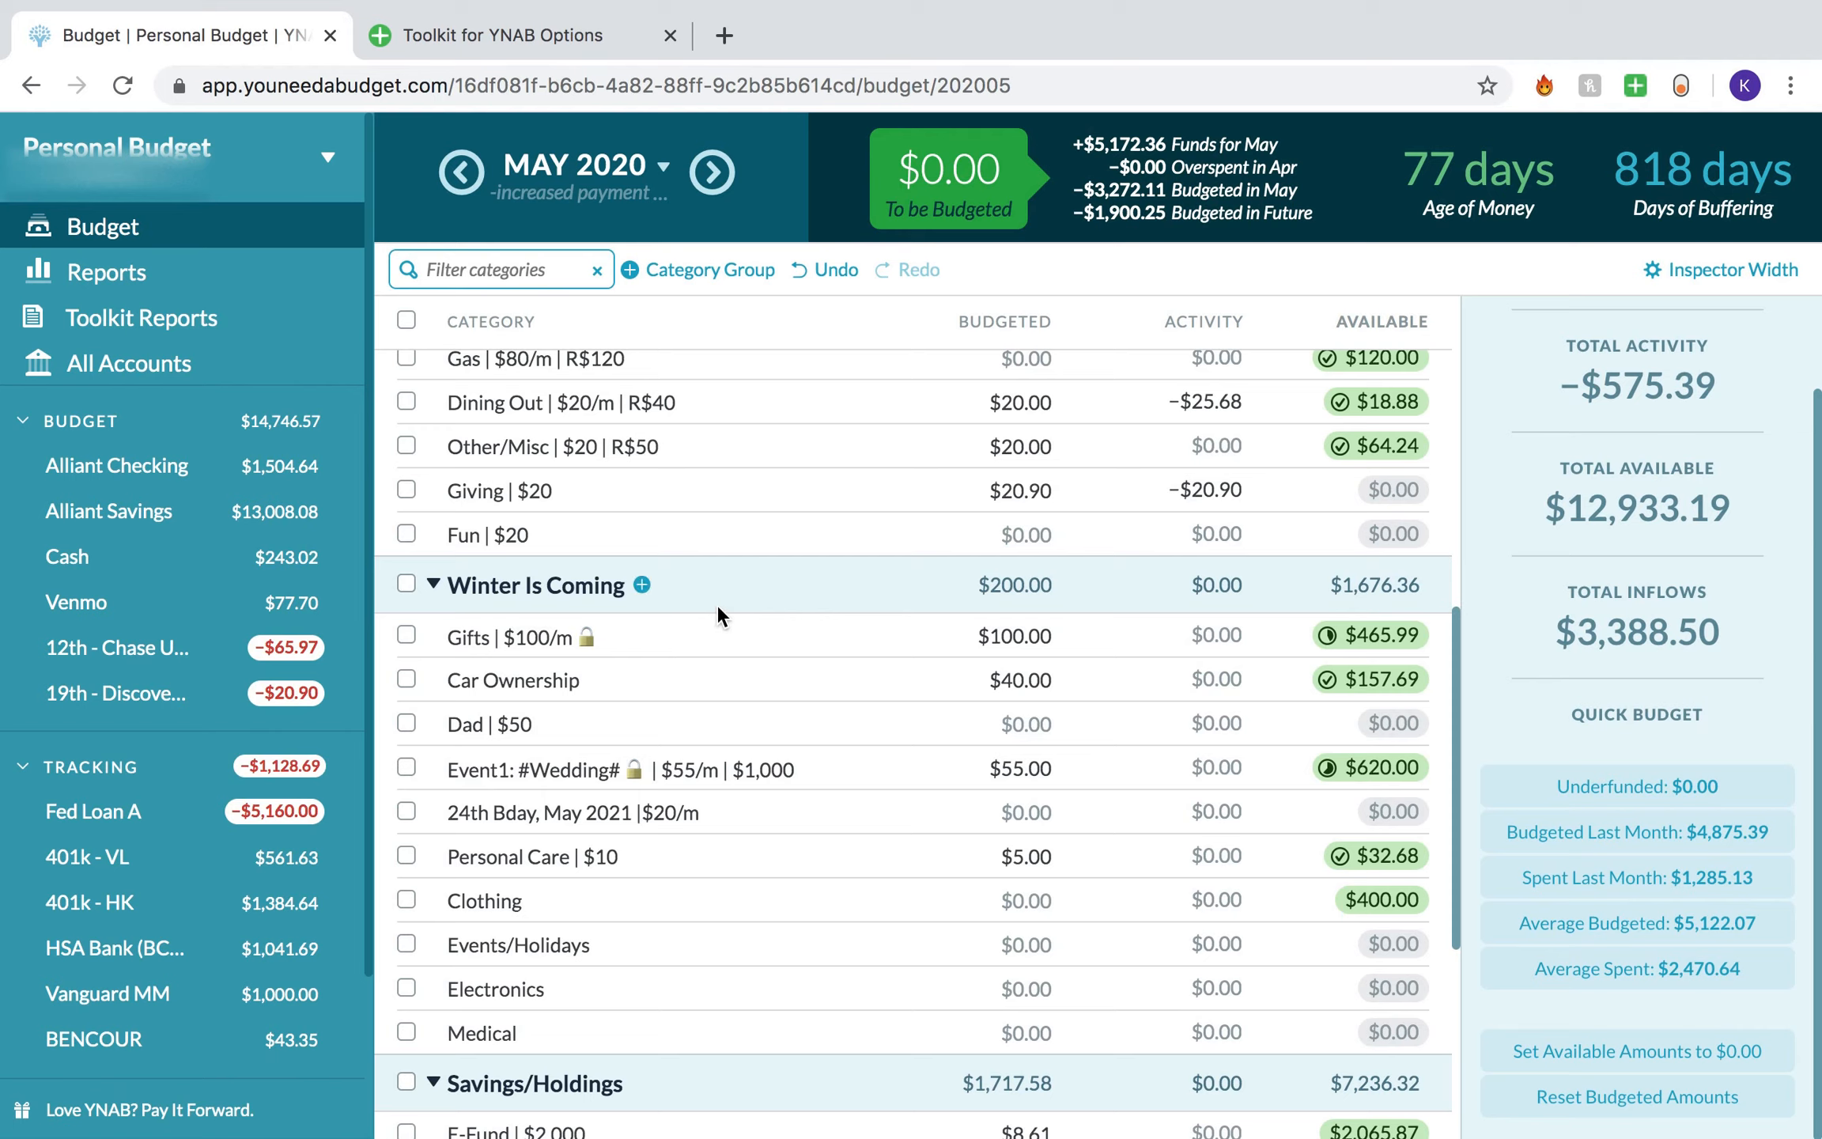
{"action": "scroll", "coordinate": [719, 615], "scroll_direction": "up", "scroll_amount": 10}
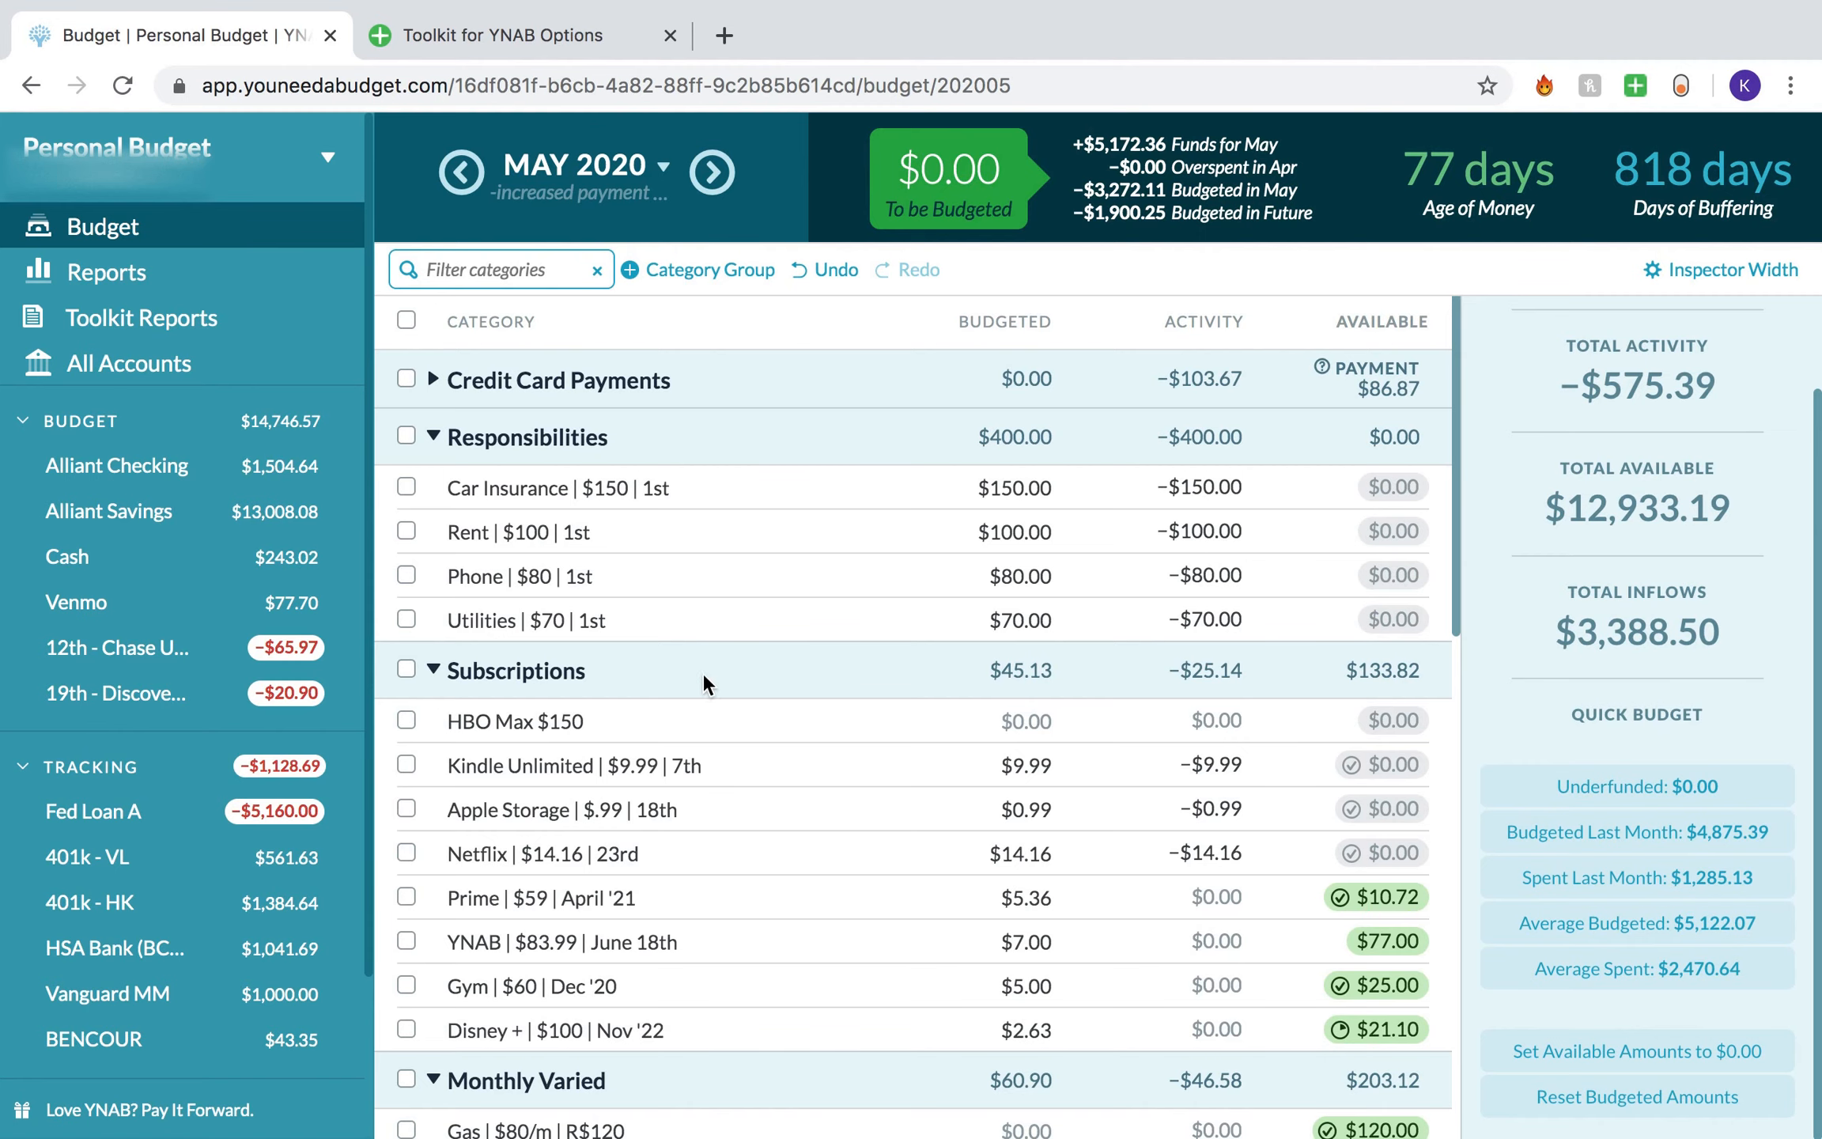
{"action": "scroll", "coordinate": [694, 680], "scroll_direction": "down", "scroll_amount": 8}
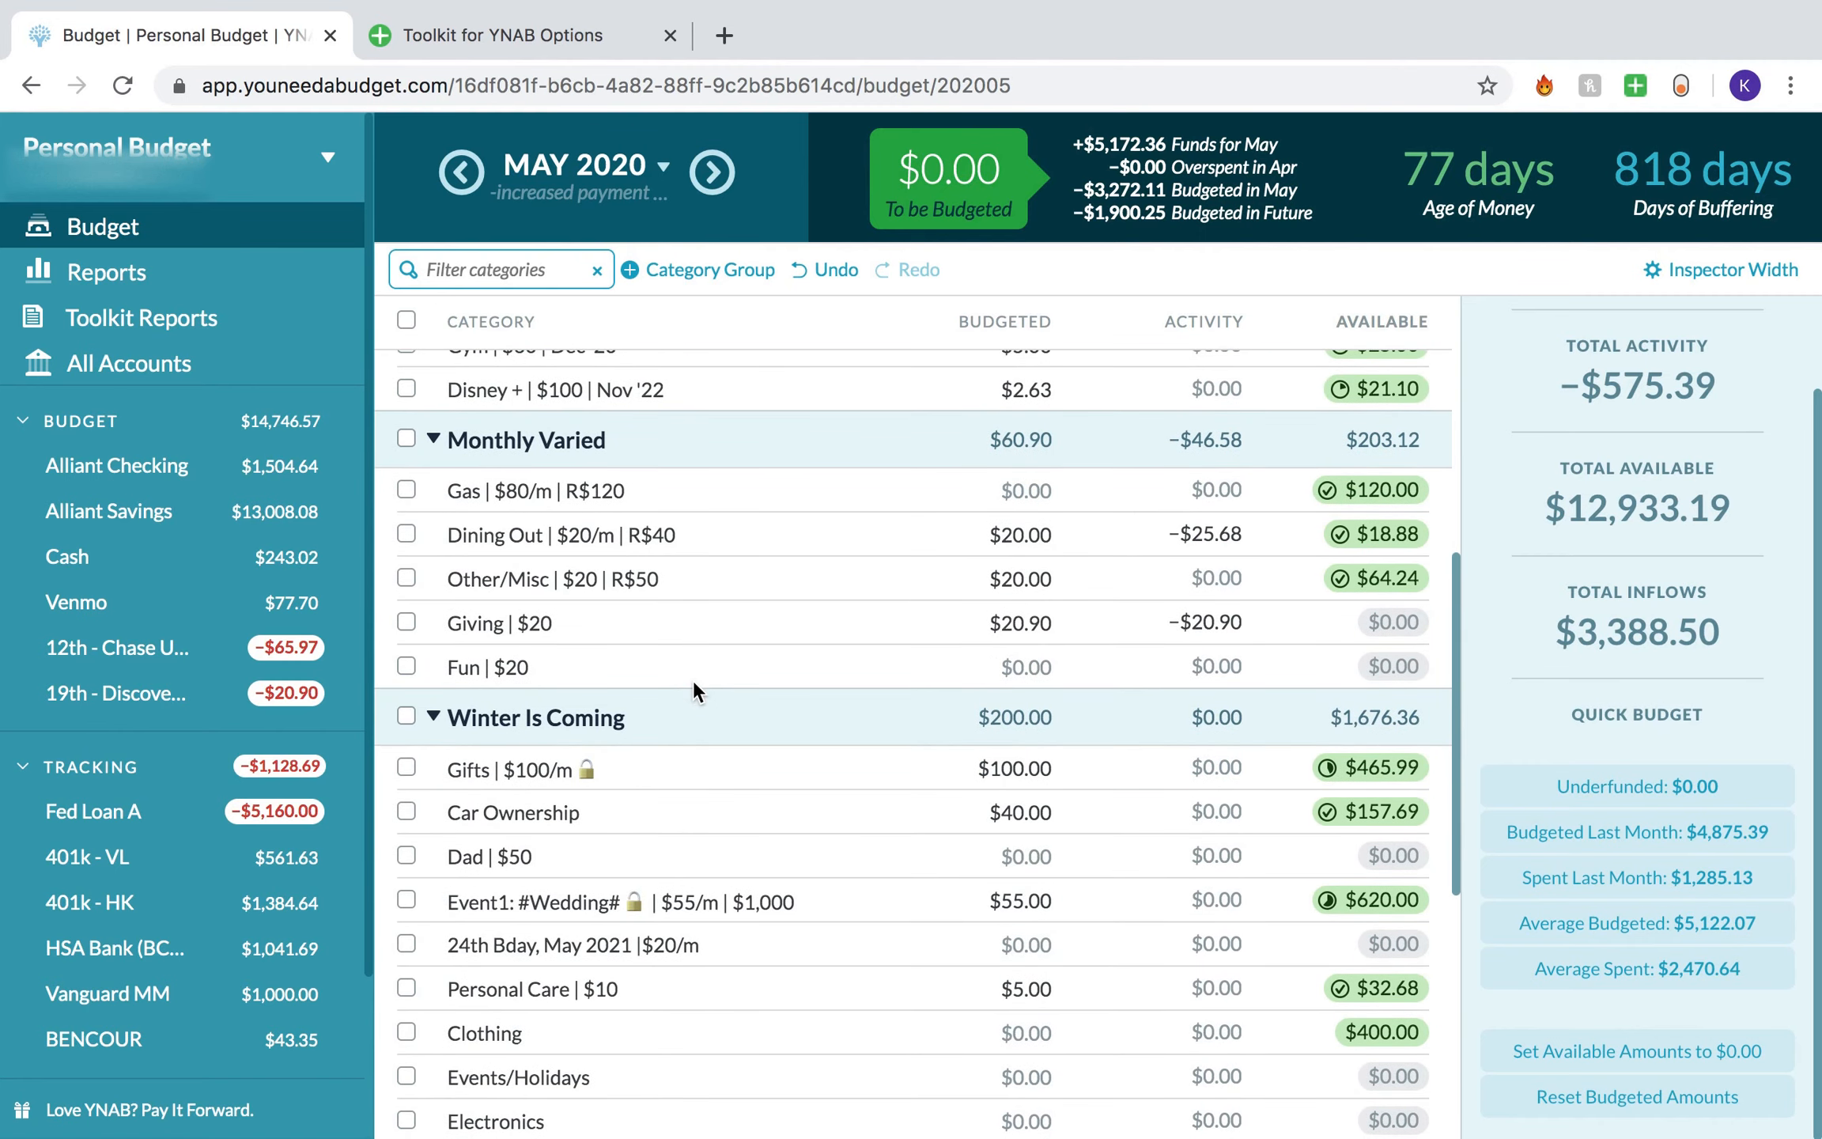
{"action": "scroll", "coordinate": [694, 679], "scroll_direction": "down", "scroll_amount": 5}
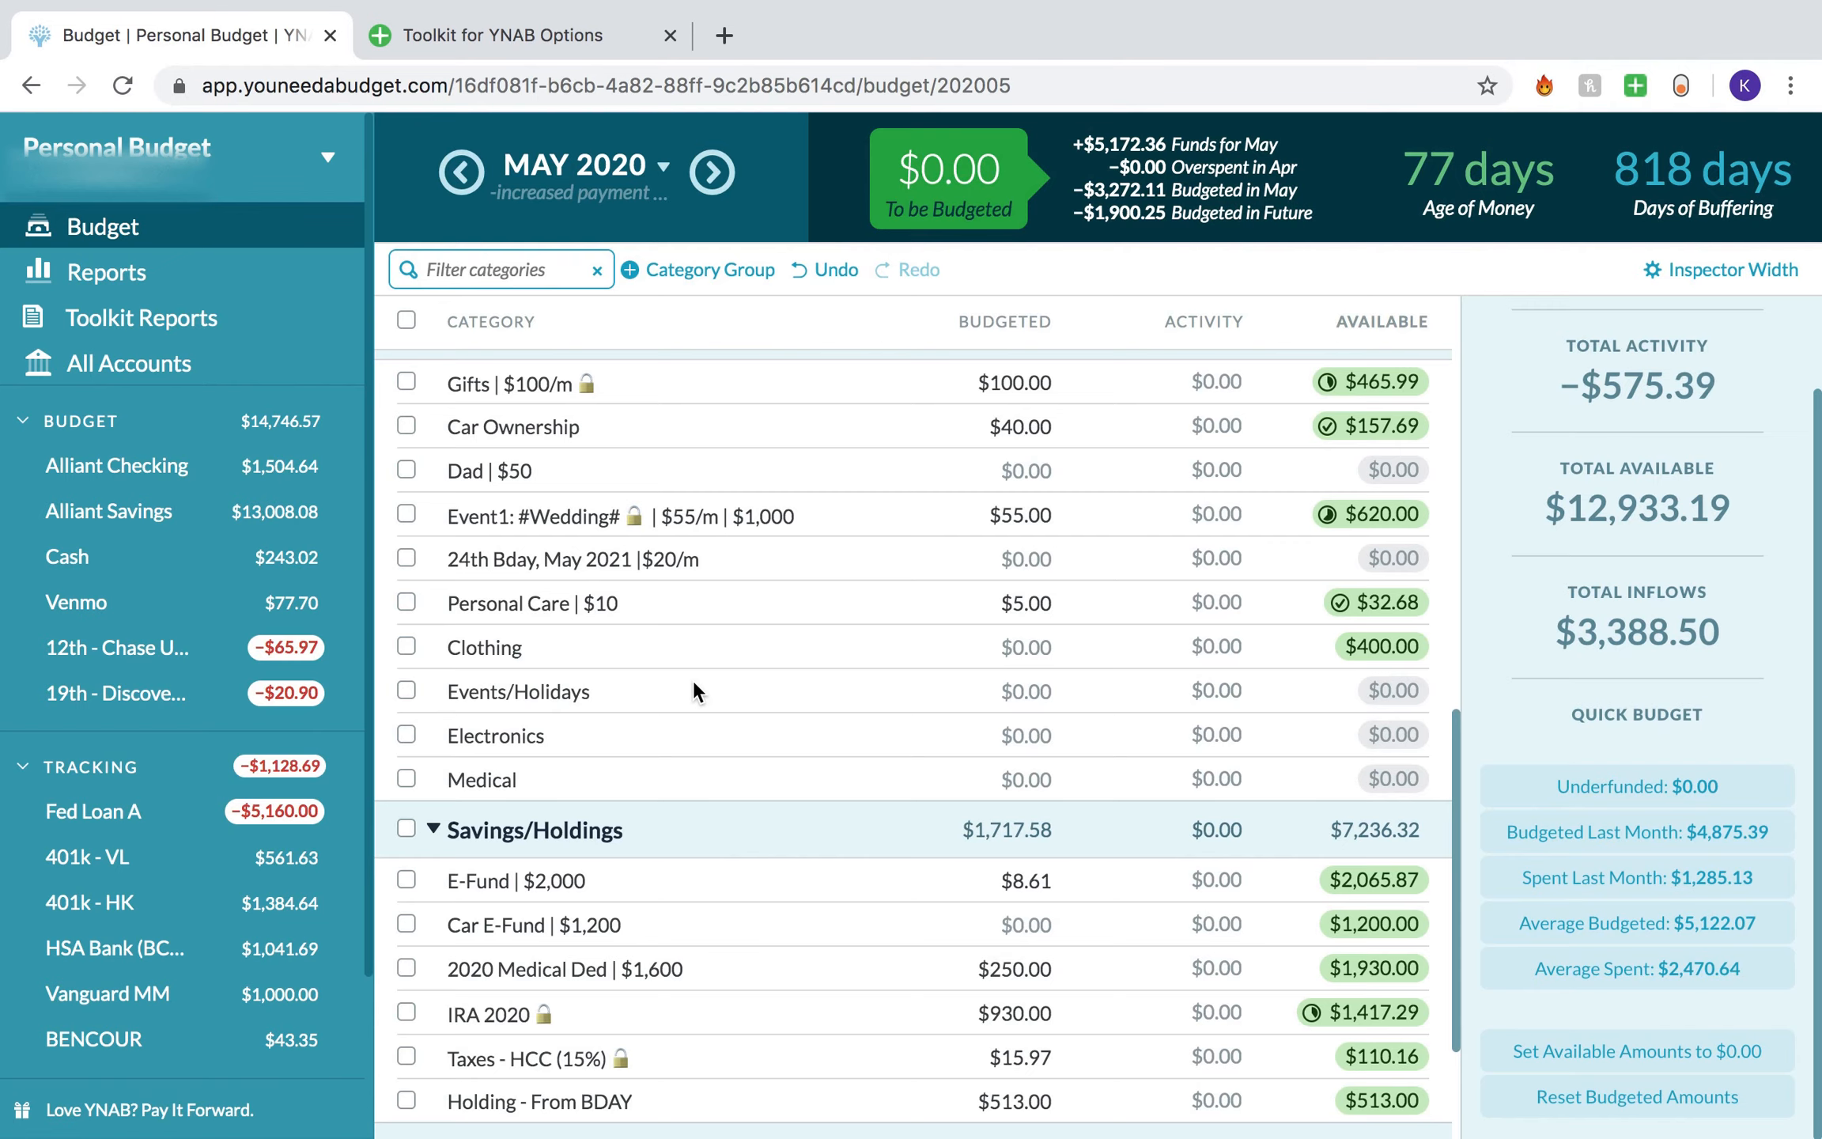
{"action": "scroll", "coordinate": [693, 691], "scroll_direction": "down", "scroll_amount": 2}
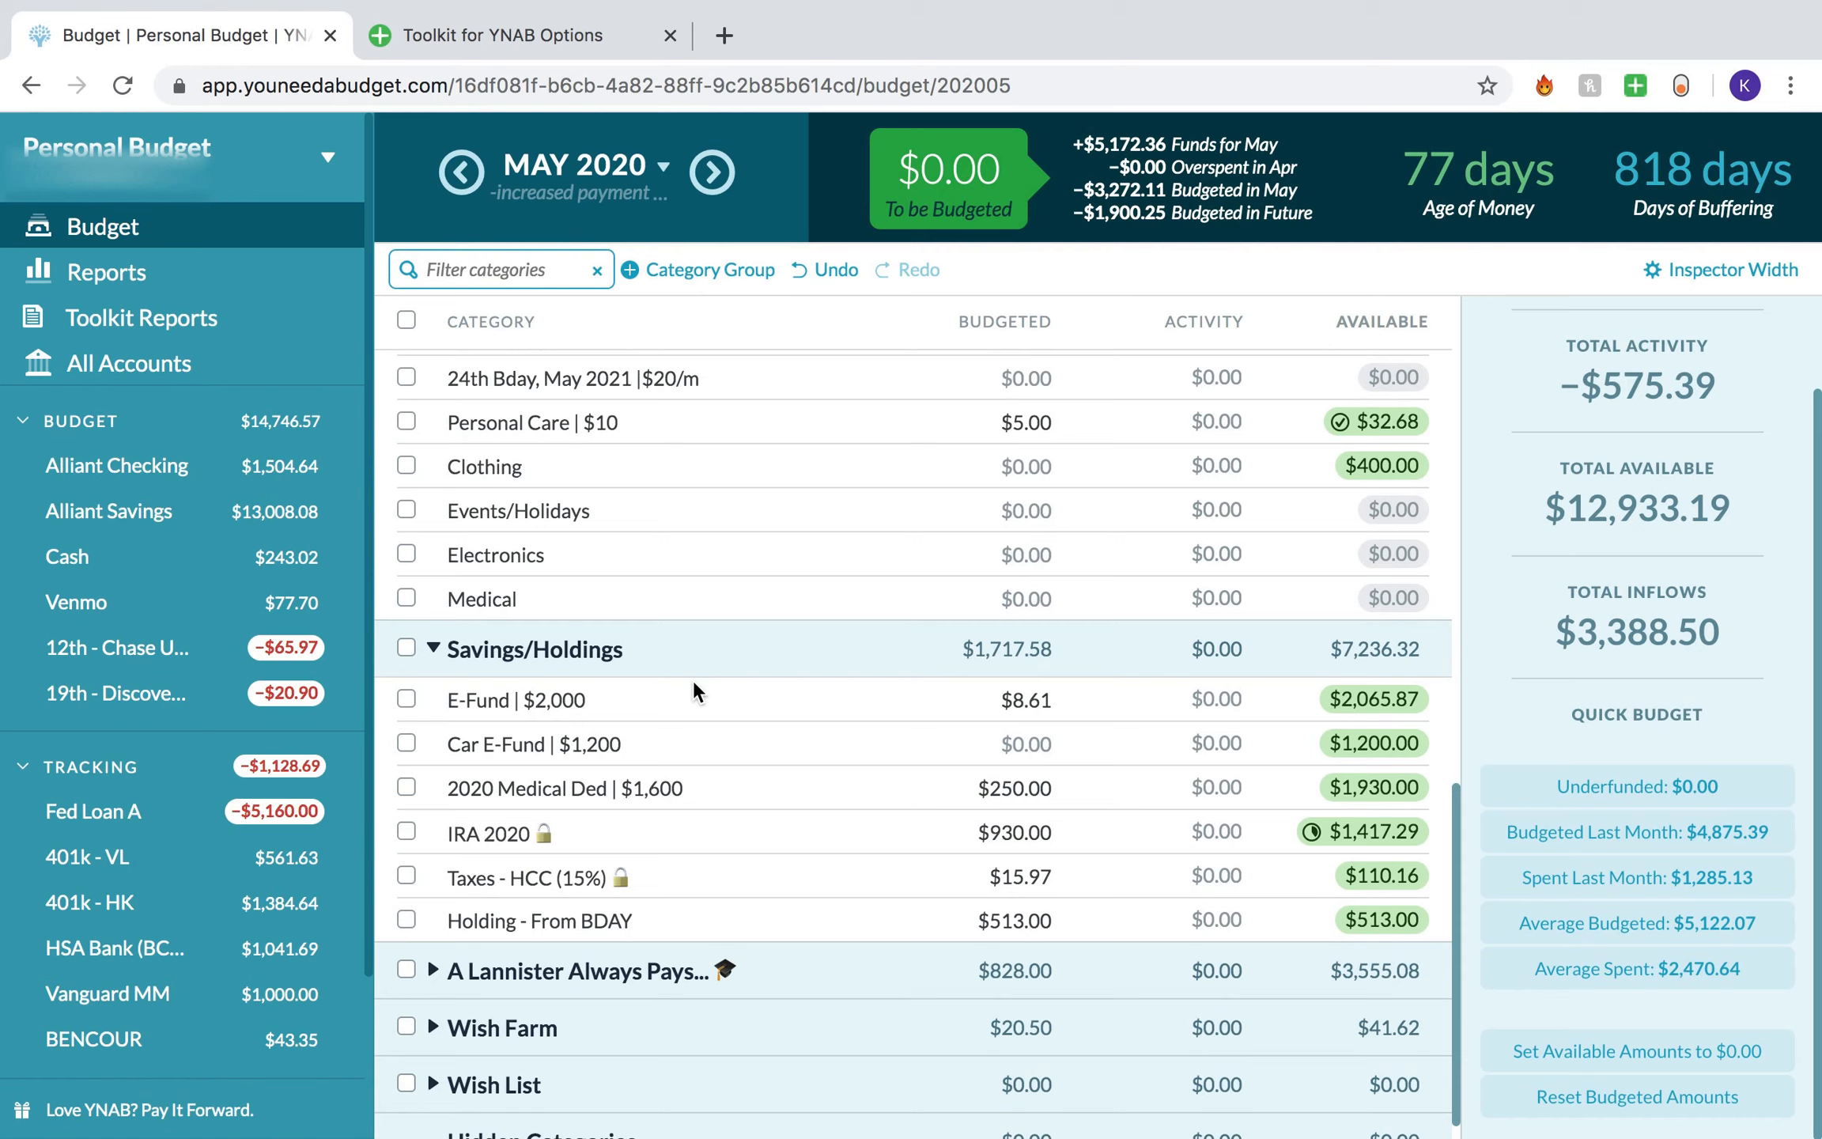
{"action": "left_click", "coordinate": [701, 753]}
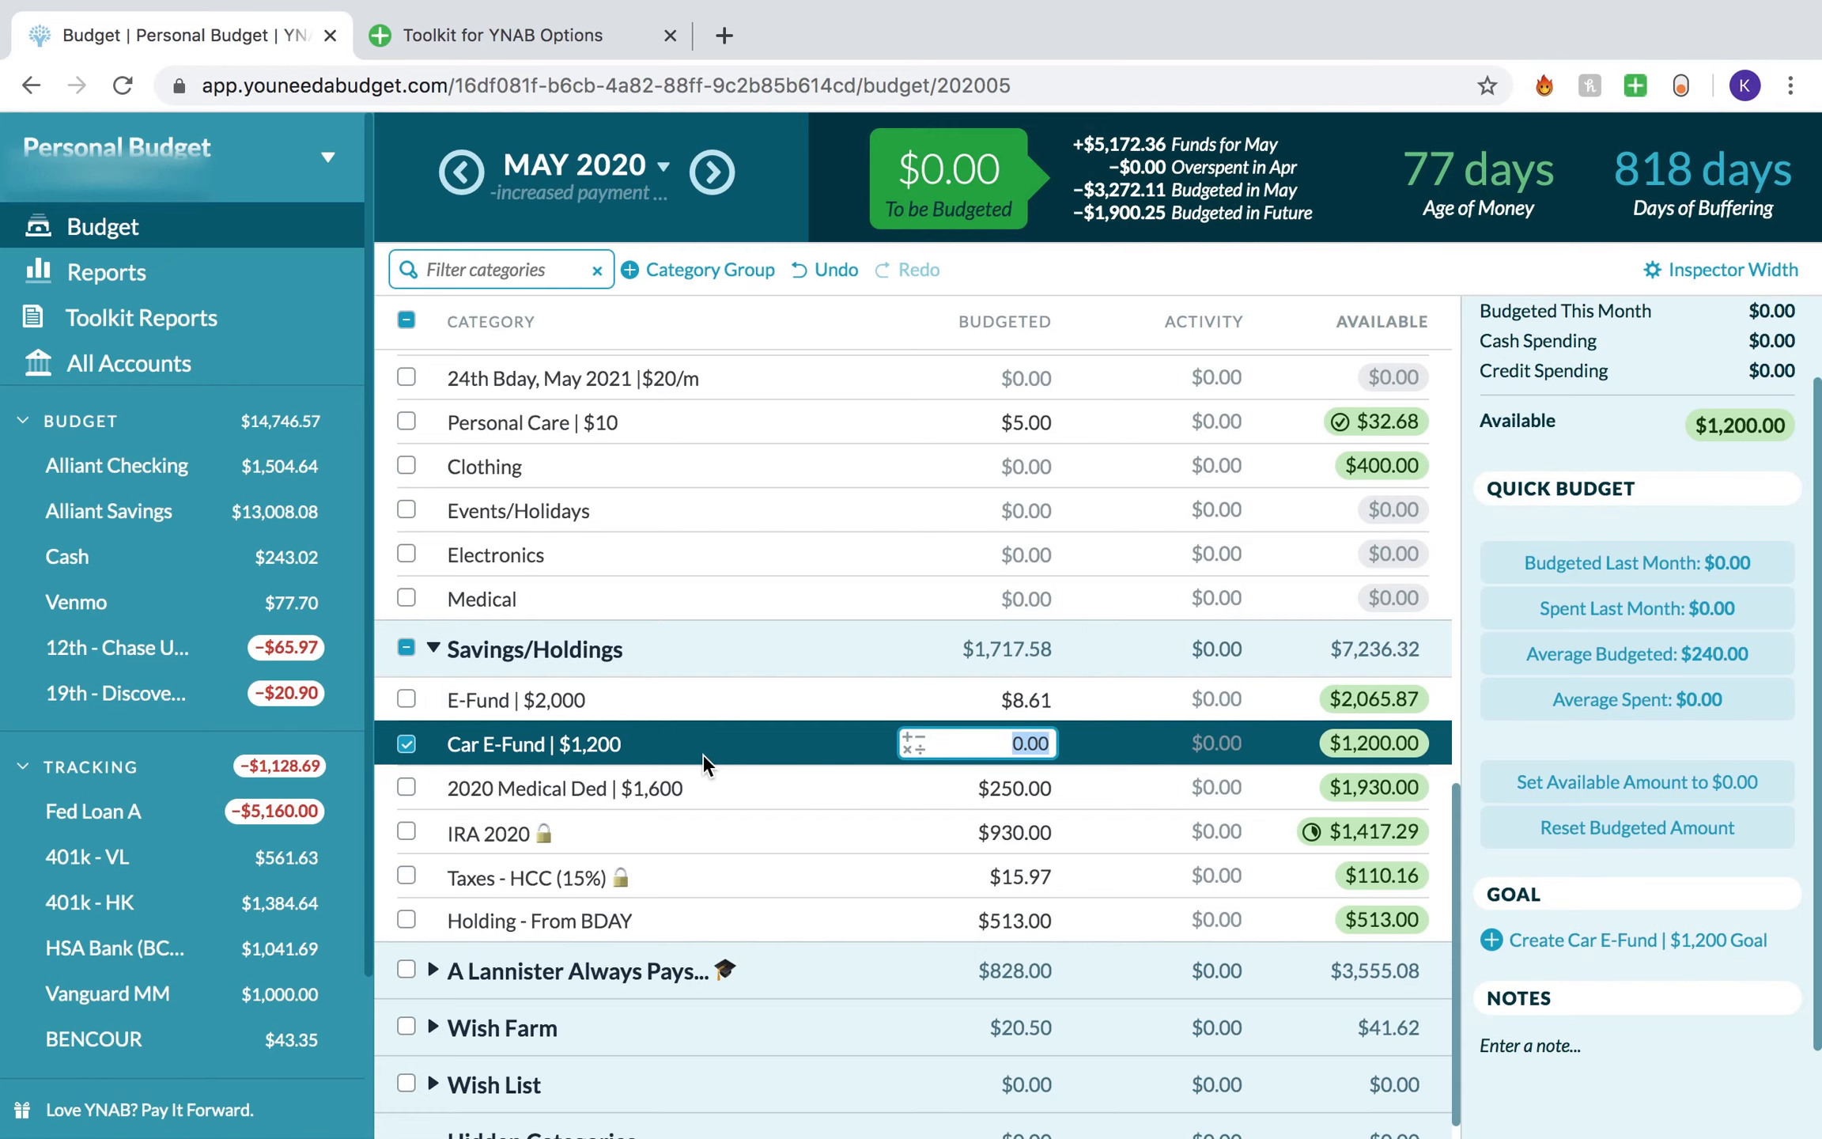
Step: Deselect Car E-Fund, inspect the 2020 Medical Ded category under Savings/Holdings, and clear the selection
{"action": "left_click", "coordinate": [402, 744]}
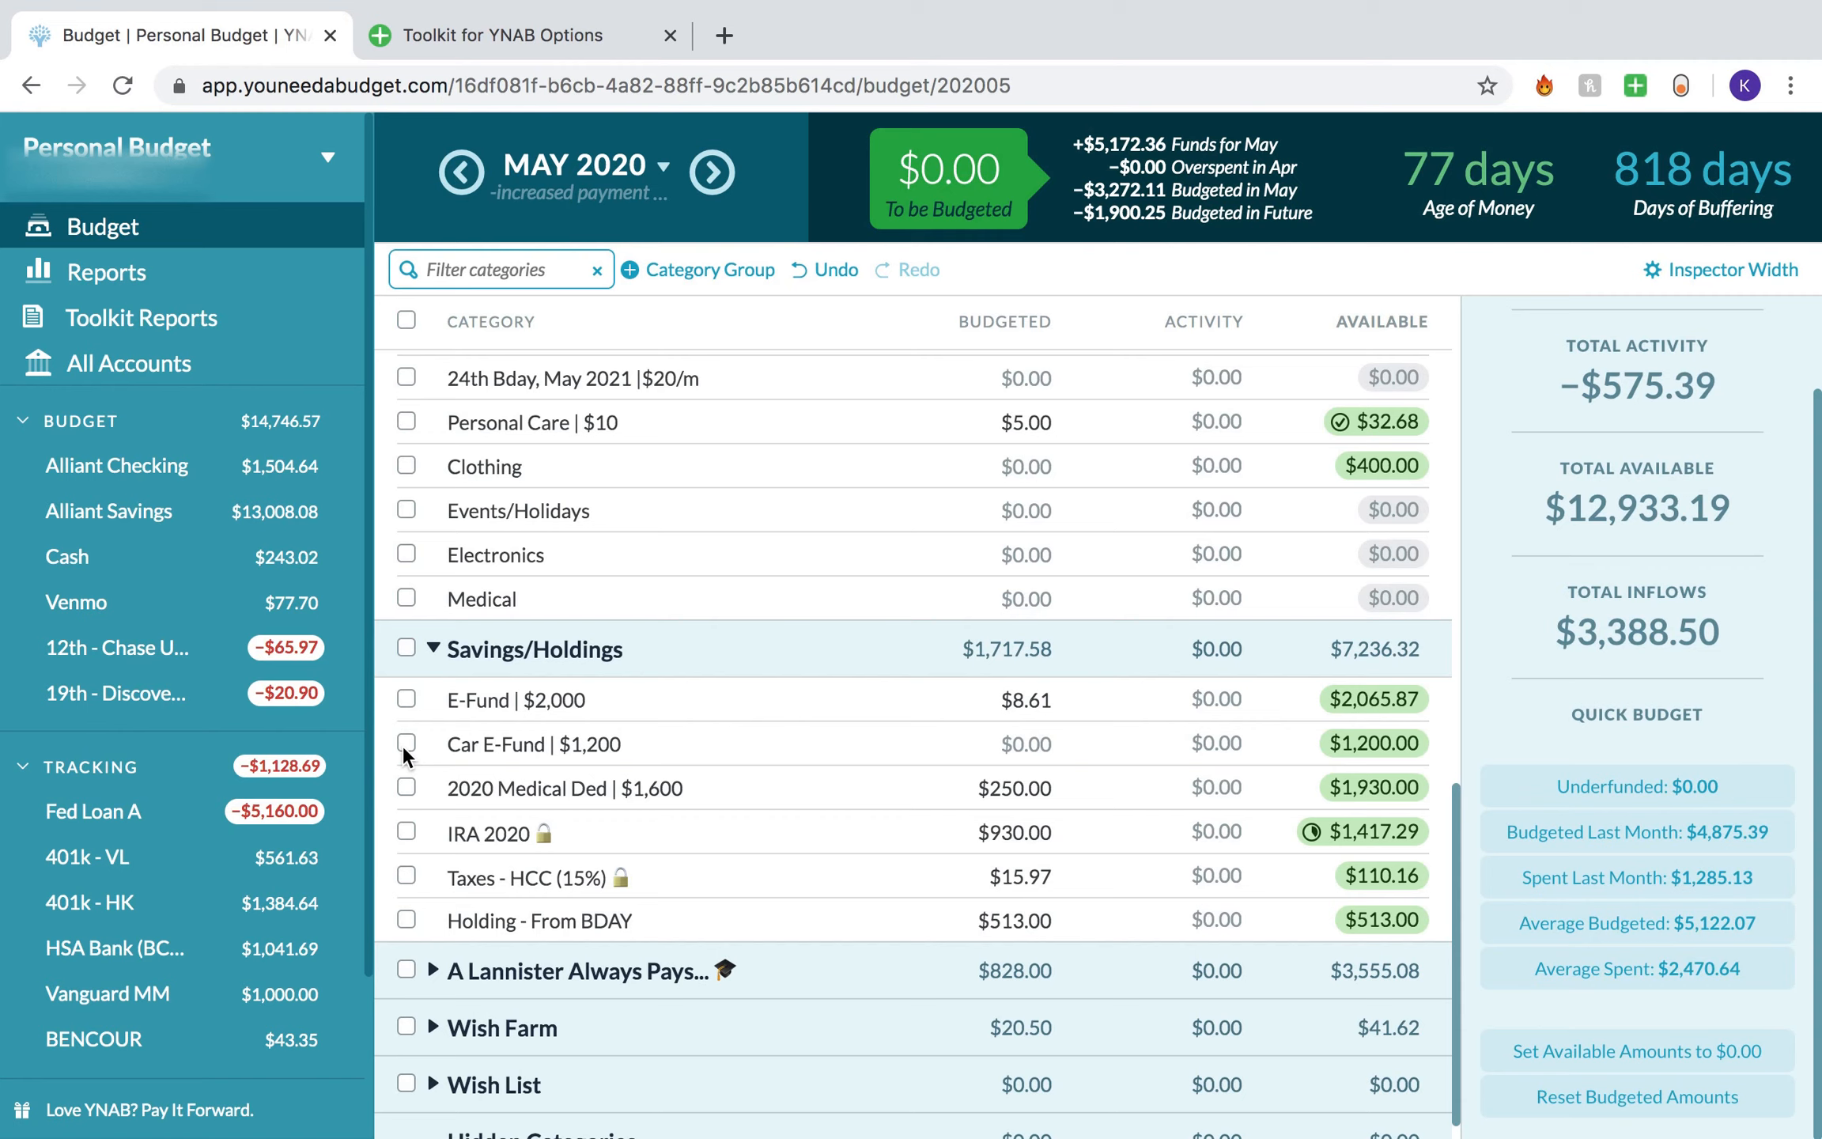
{"action": "scroll", "coordinate": [707, 734], "scroll_direction": "up", "scroll_amount": 2}
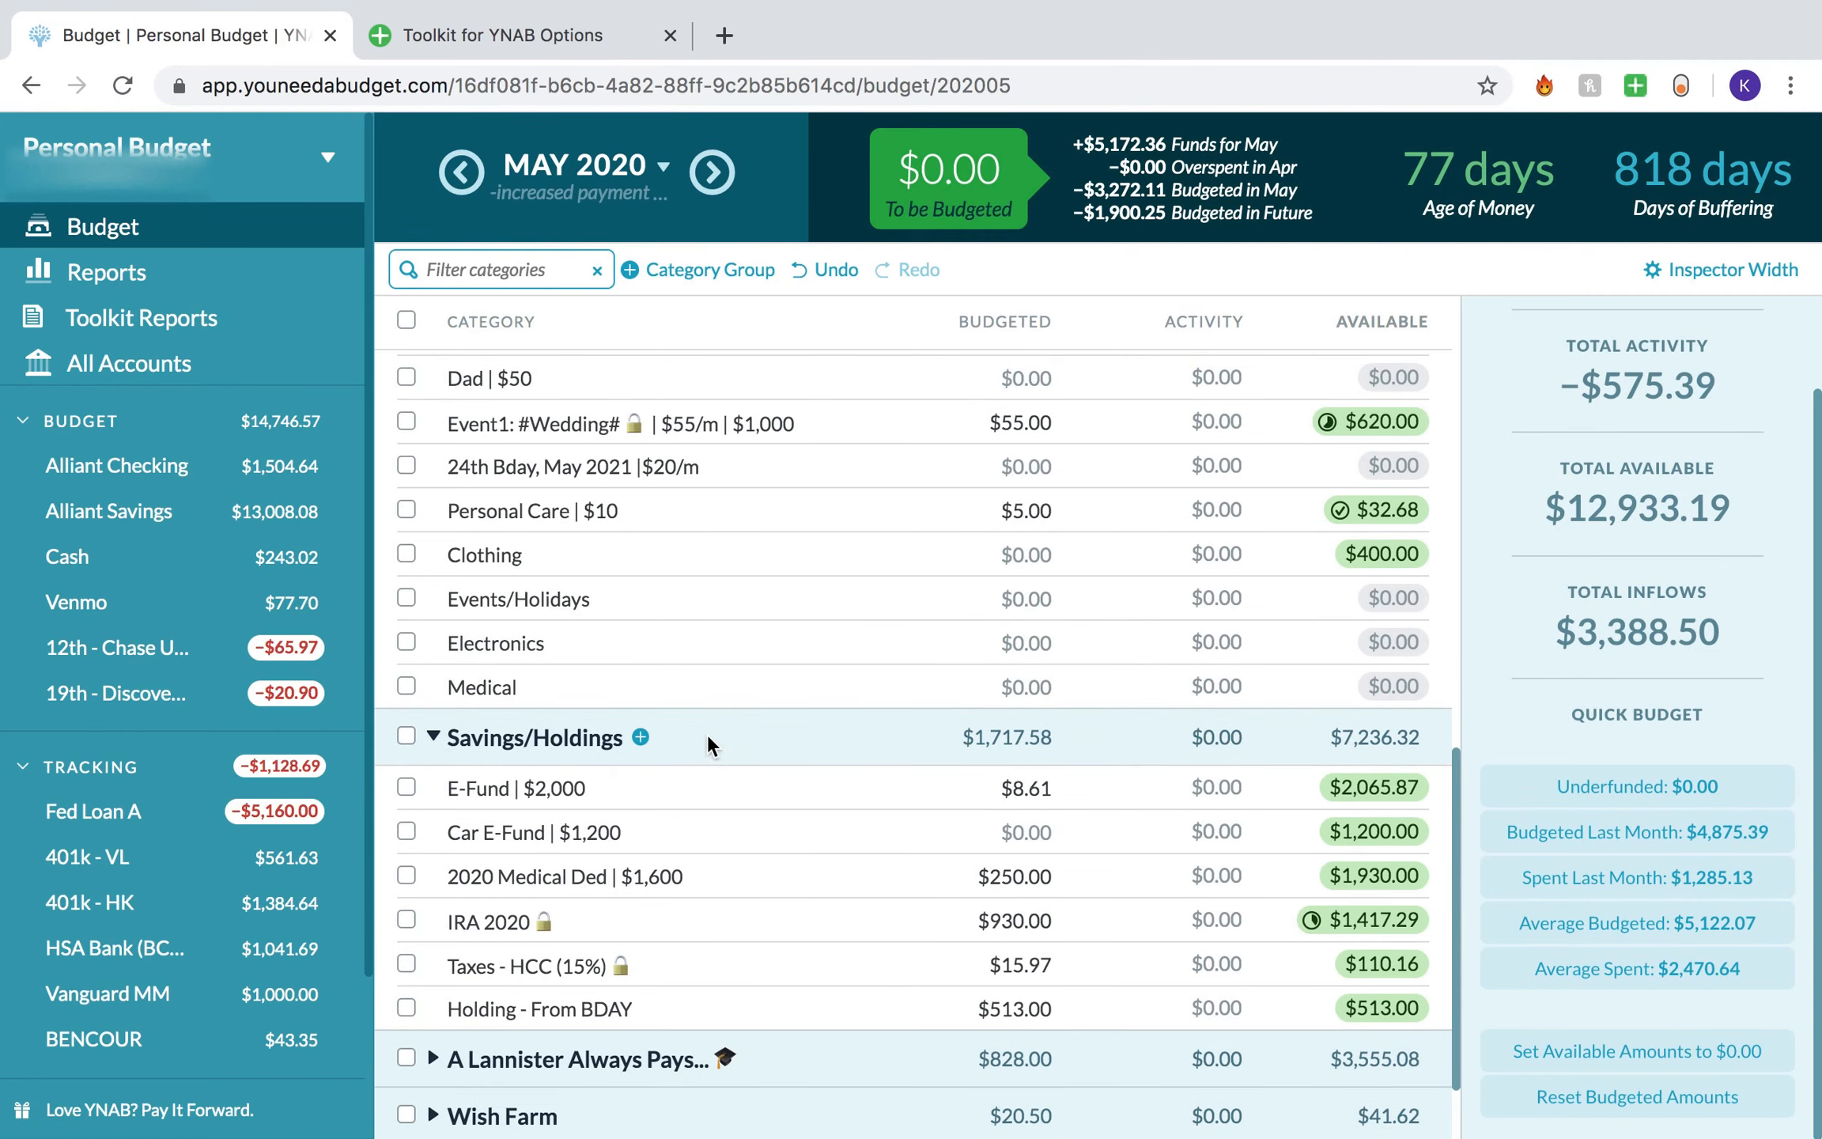
{"action": "left_click", "coordinate": [744, 879]}
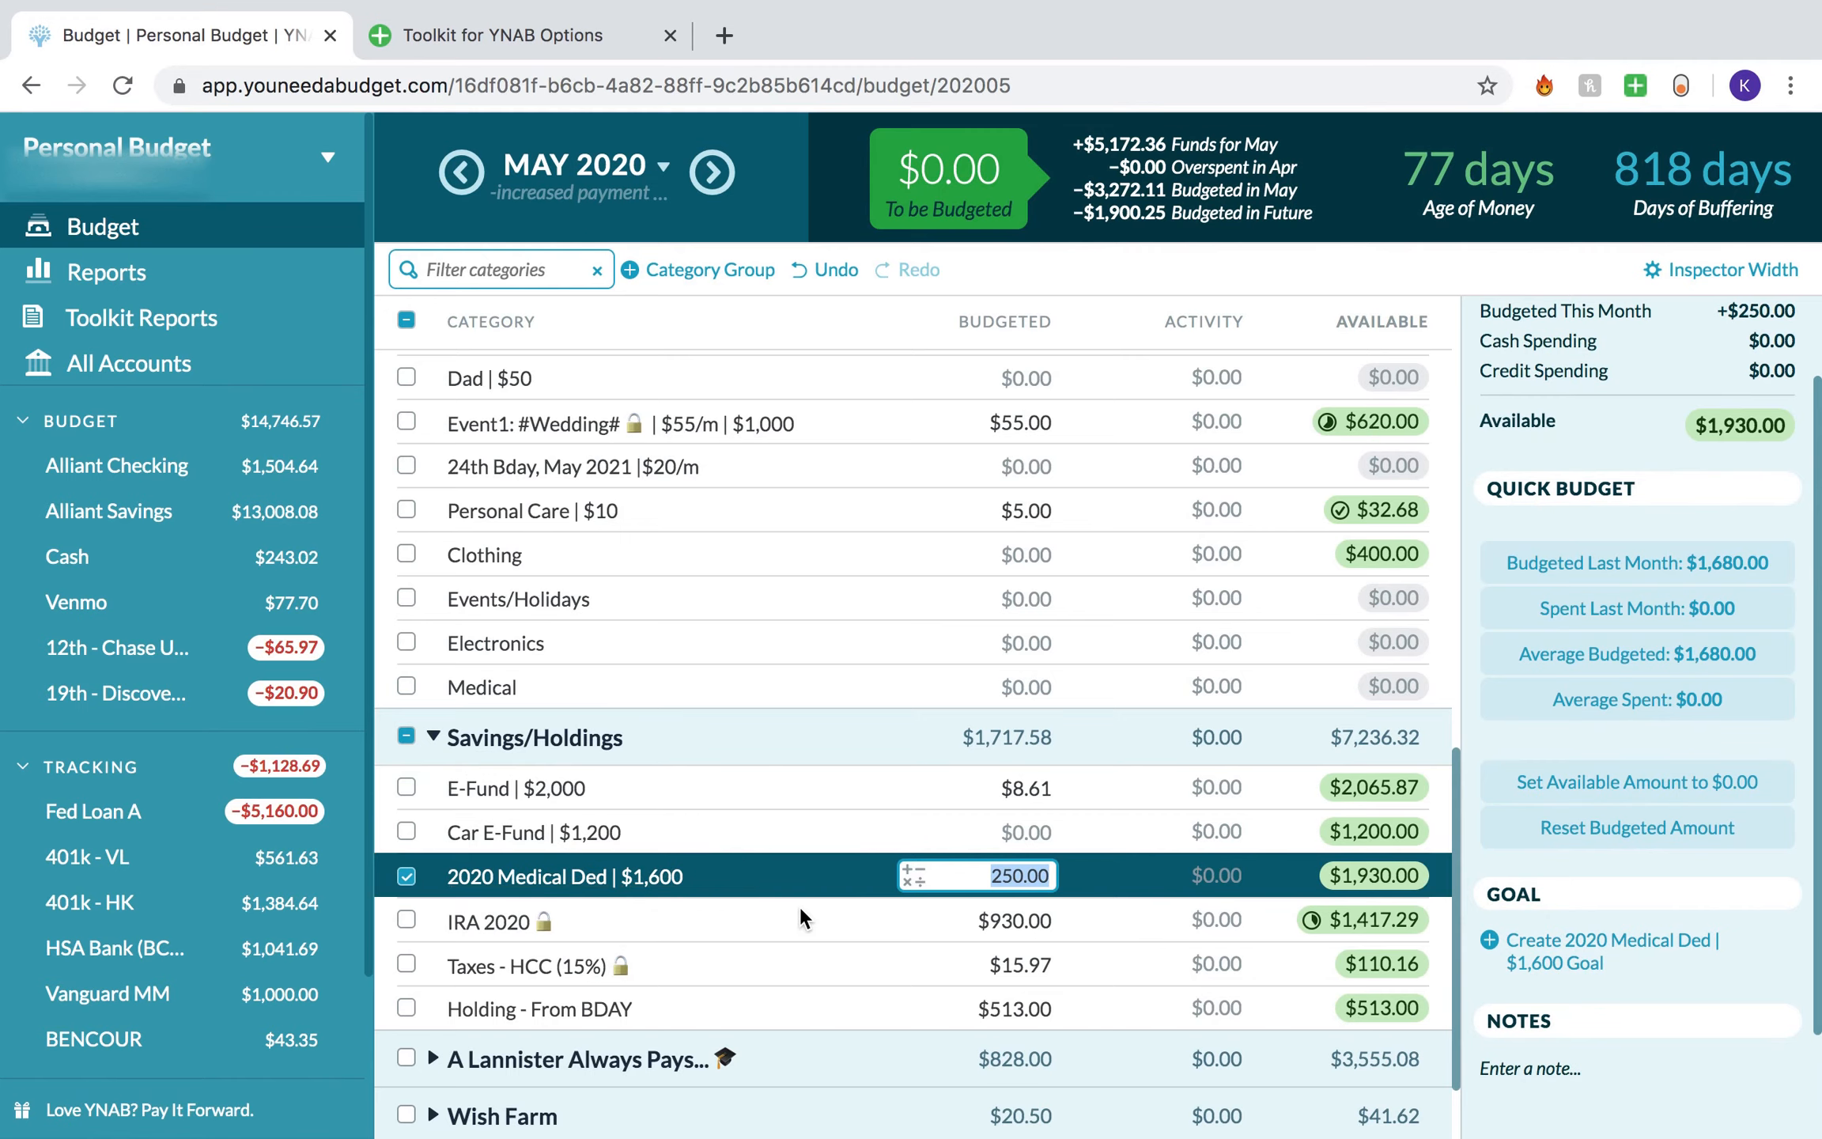
{"action": "left_click", "coordinate": [401, 879]}
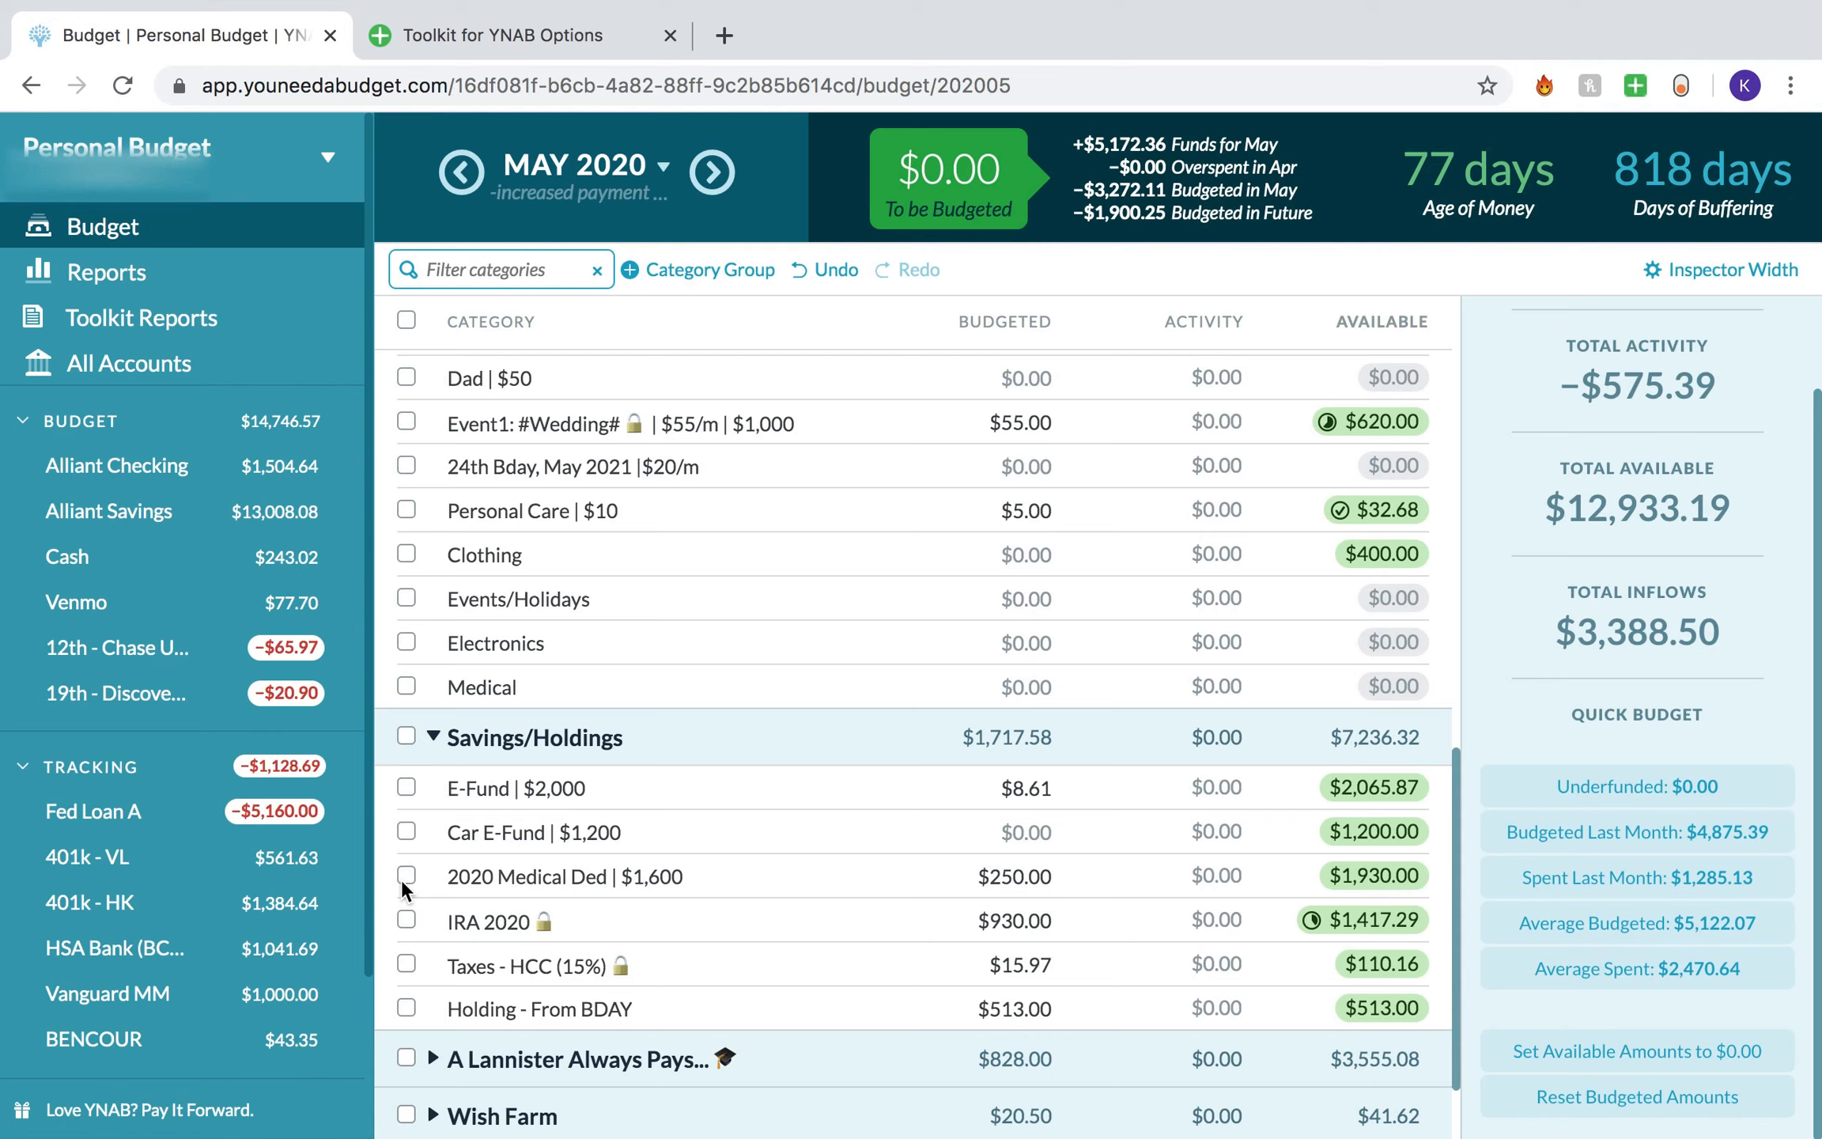
Step: Rename the 2020 Medical Ded category to "2021 Medical Ded | $1,600" and deselect it
{"action": "left_click", "coordinate": [686, 886]}
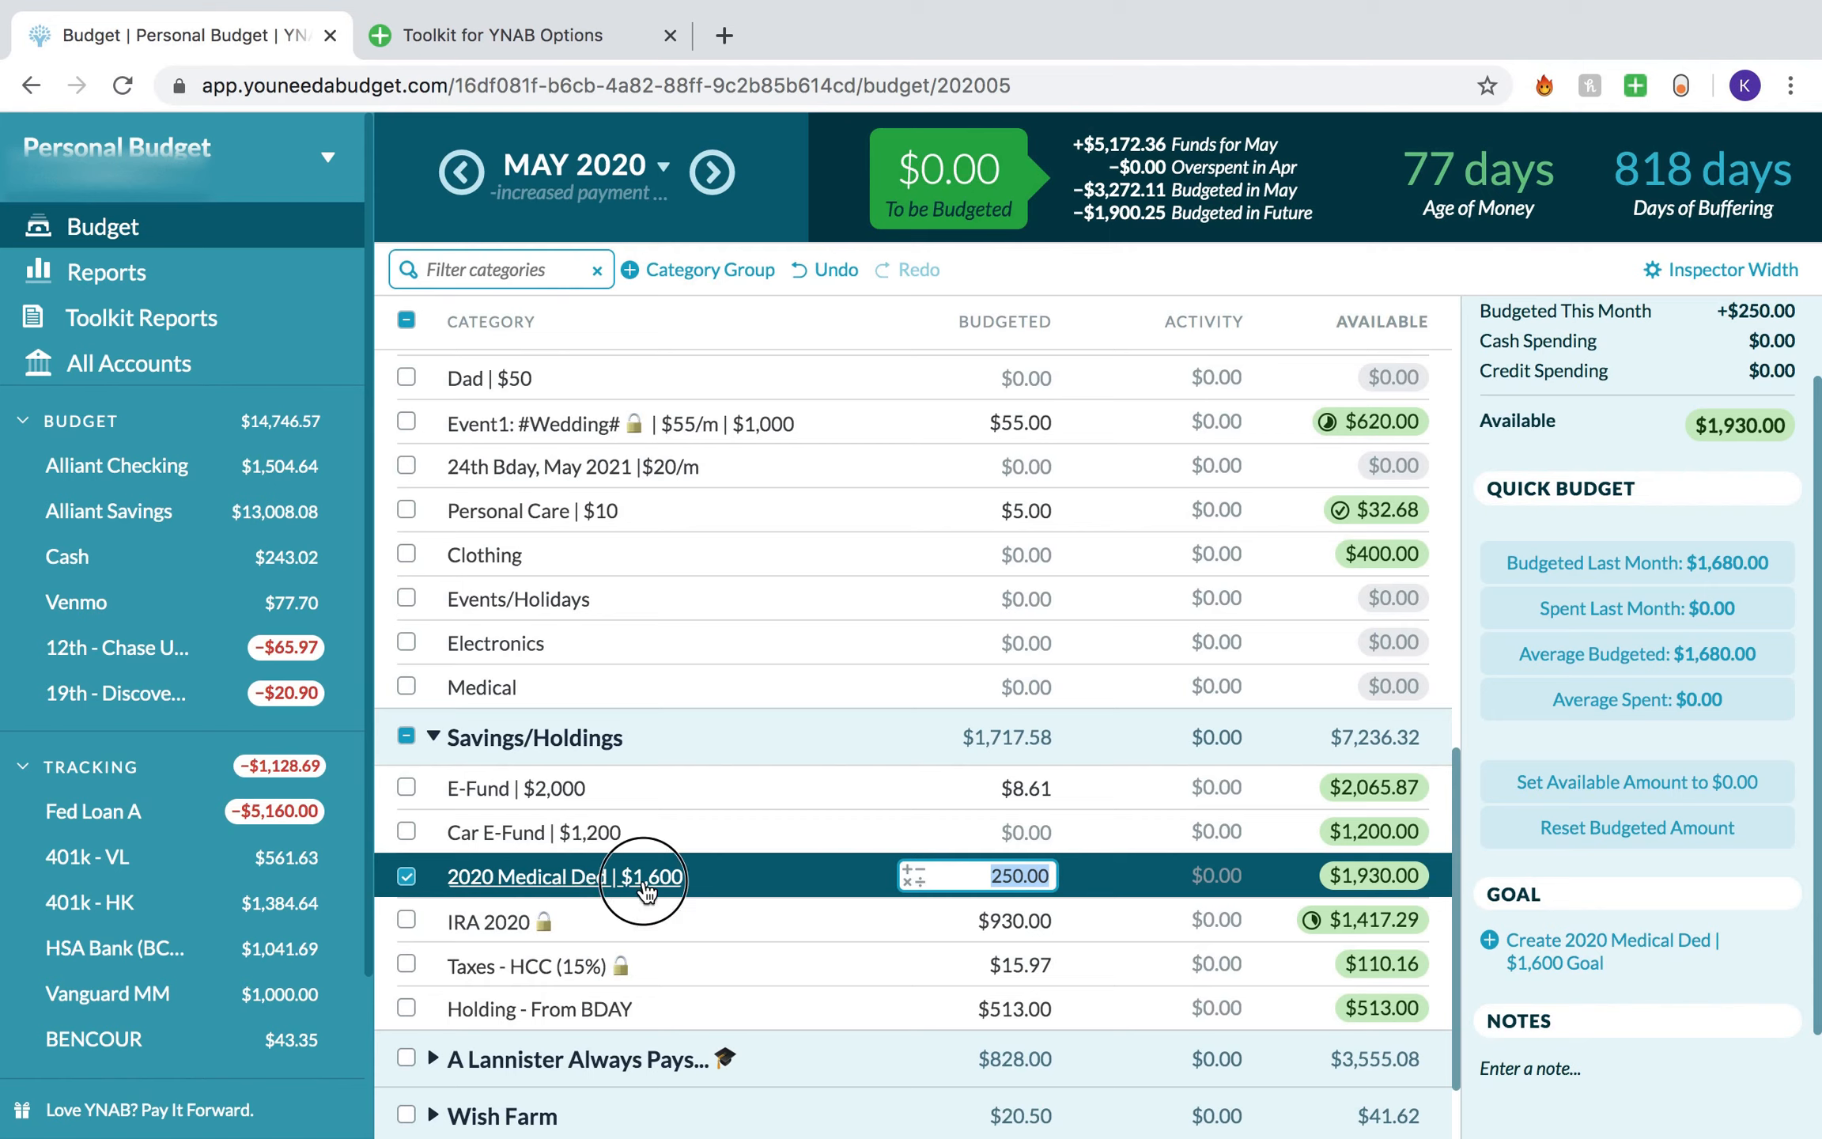
{"action": "left_click", "coordinate": [607, 876]}
{"action": "left_click", "coordinate": [365, 958]}
{"action": "key", "text": "BackSpace"}
{"action": "type", "text": "1"}
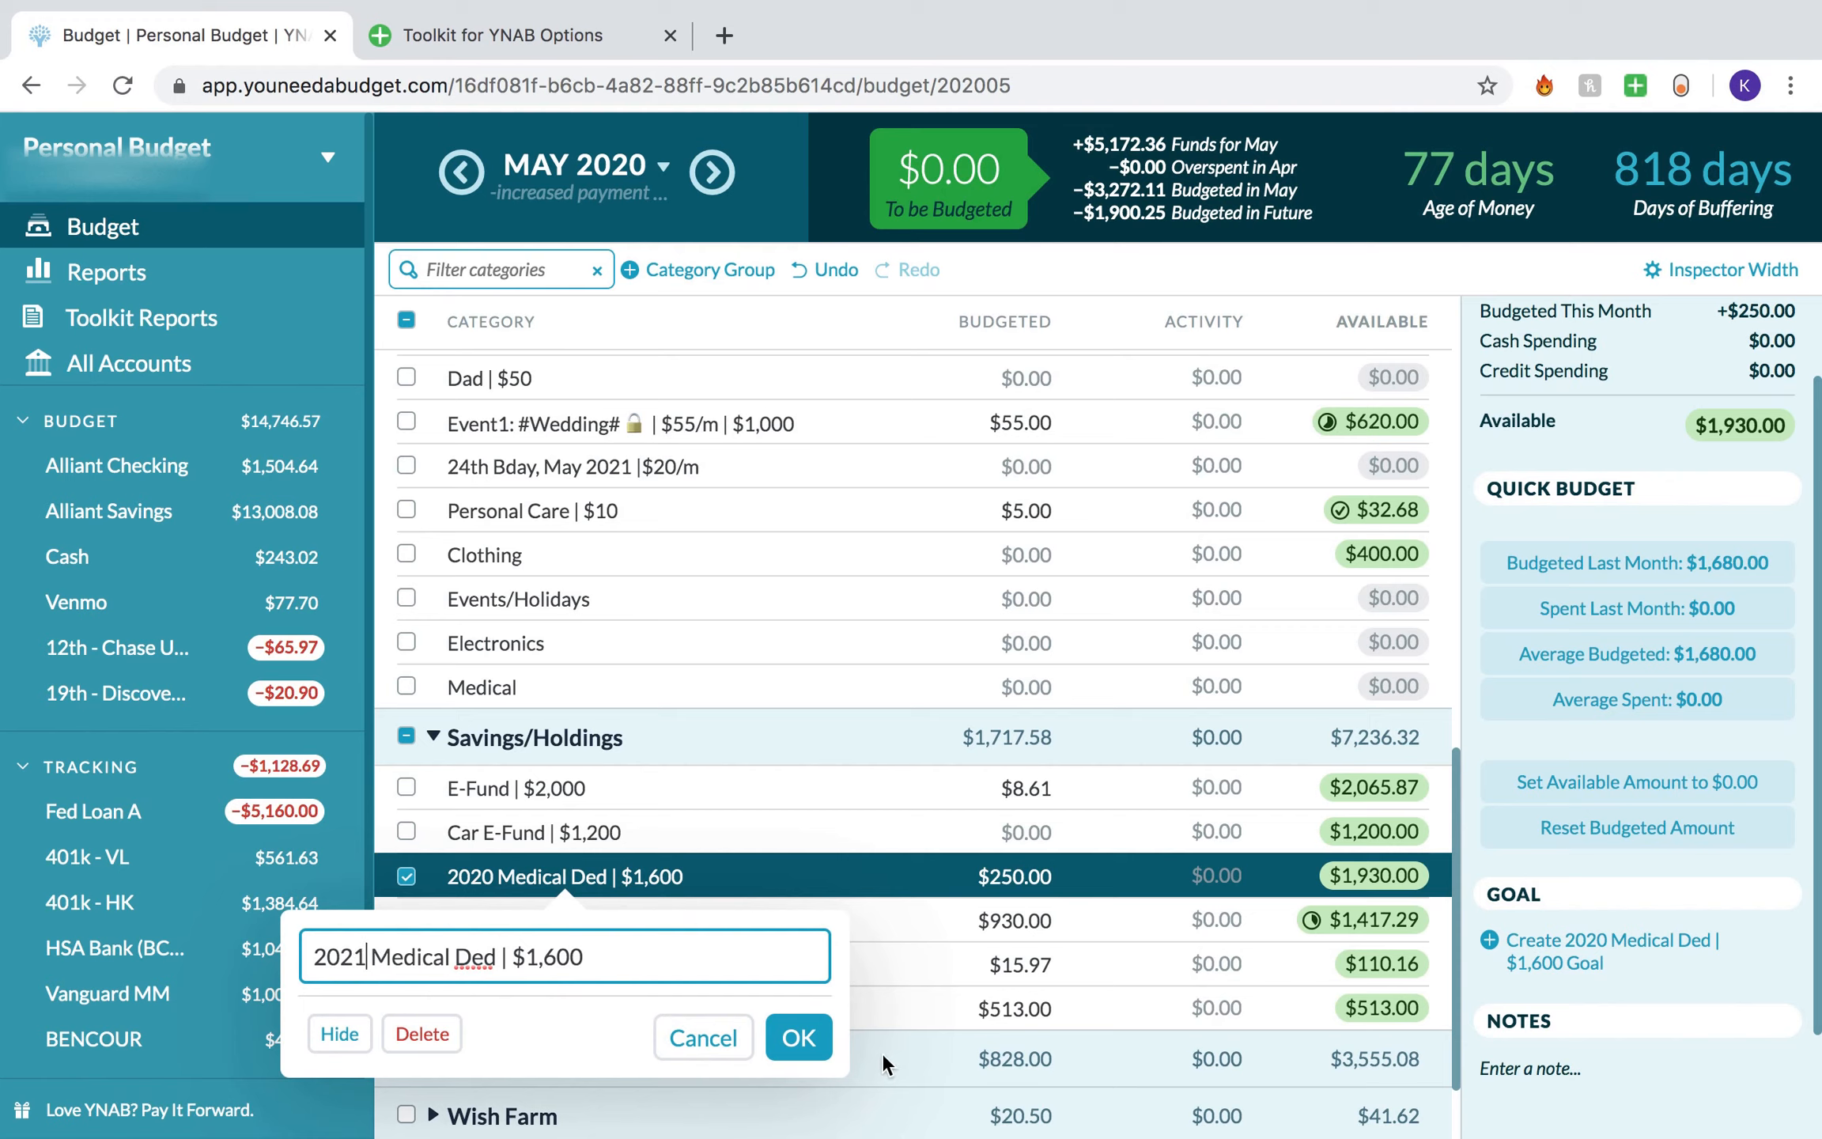
{"action": "left_click", "coordinate": [811, 1050]}
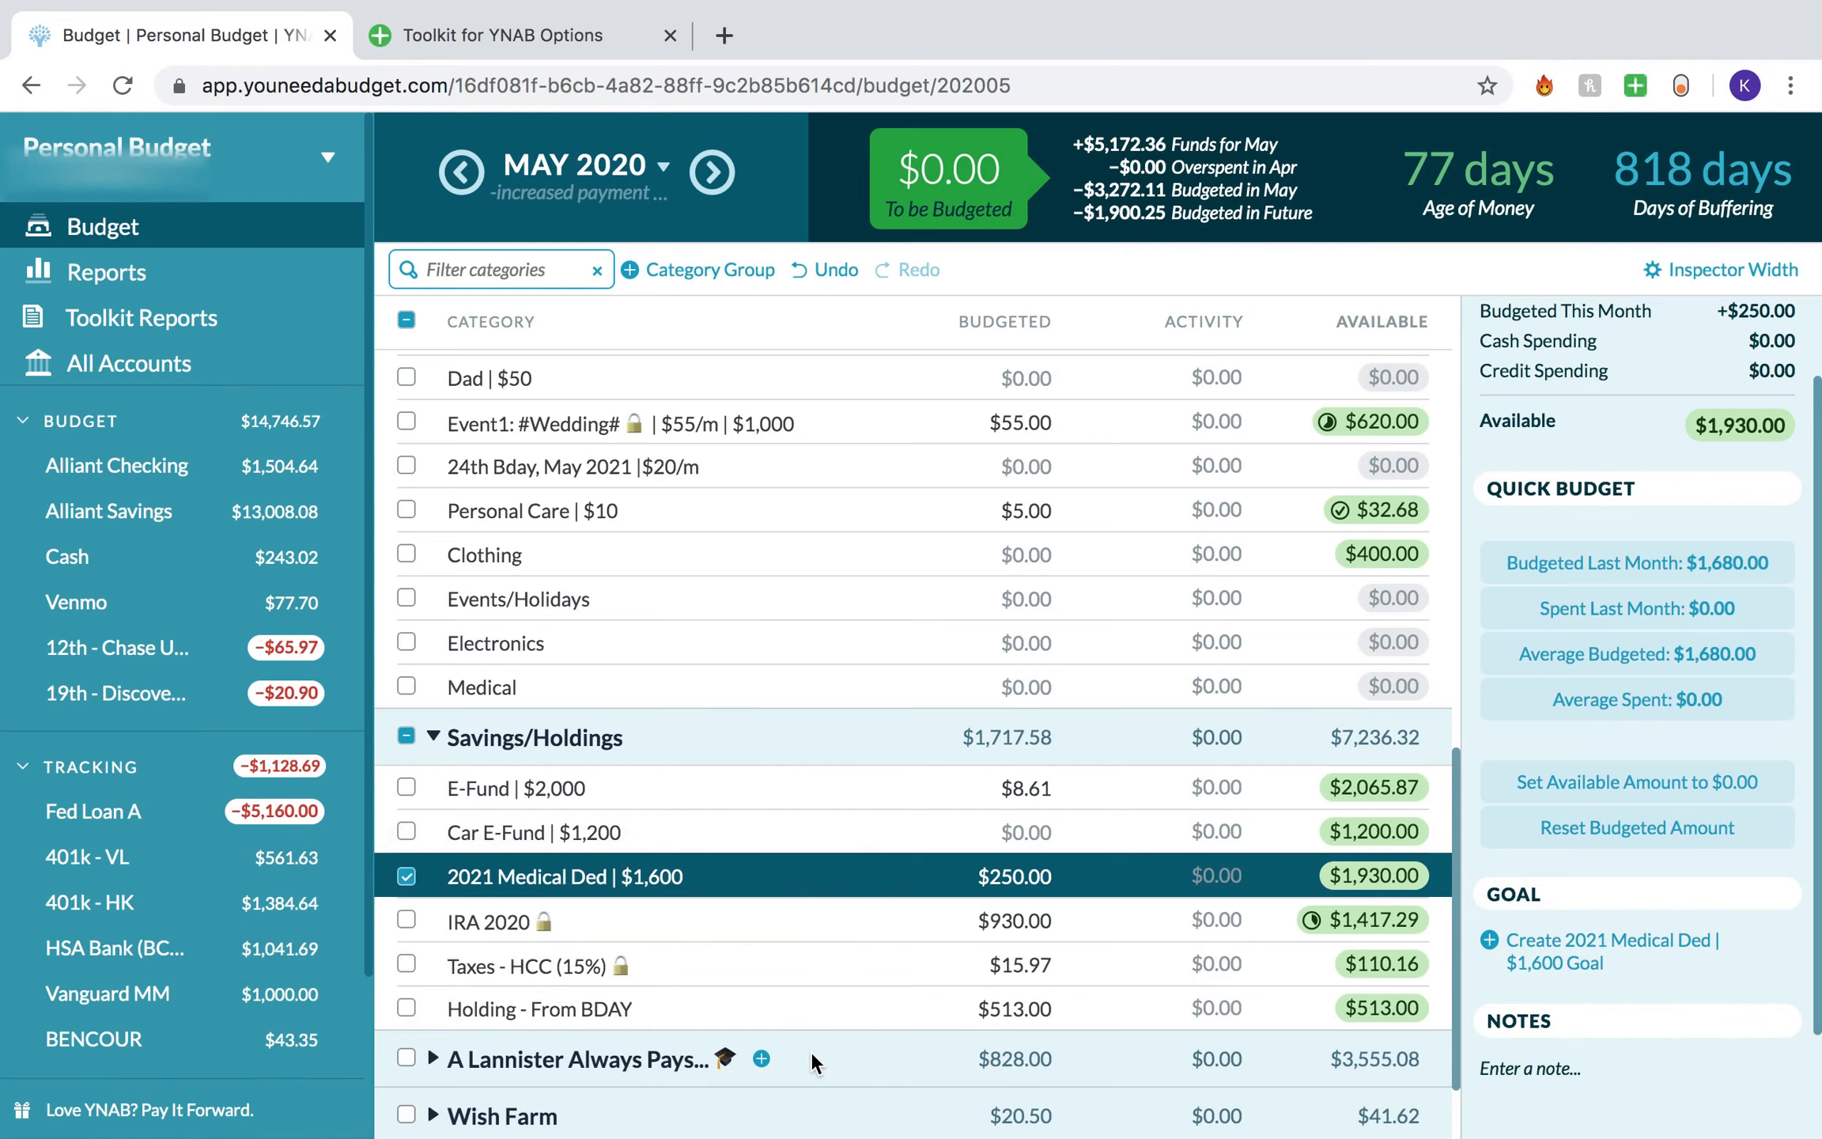
{"action": "left_click", "coordinate": [407, 875]}
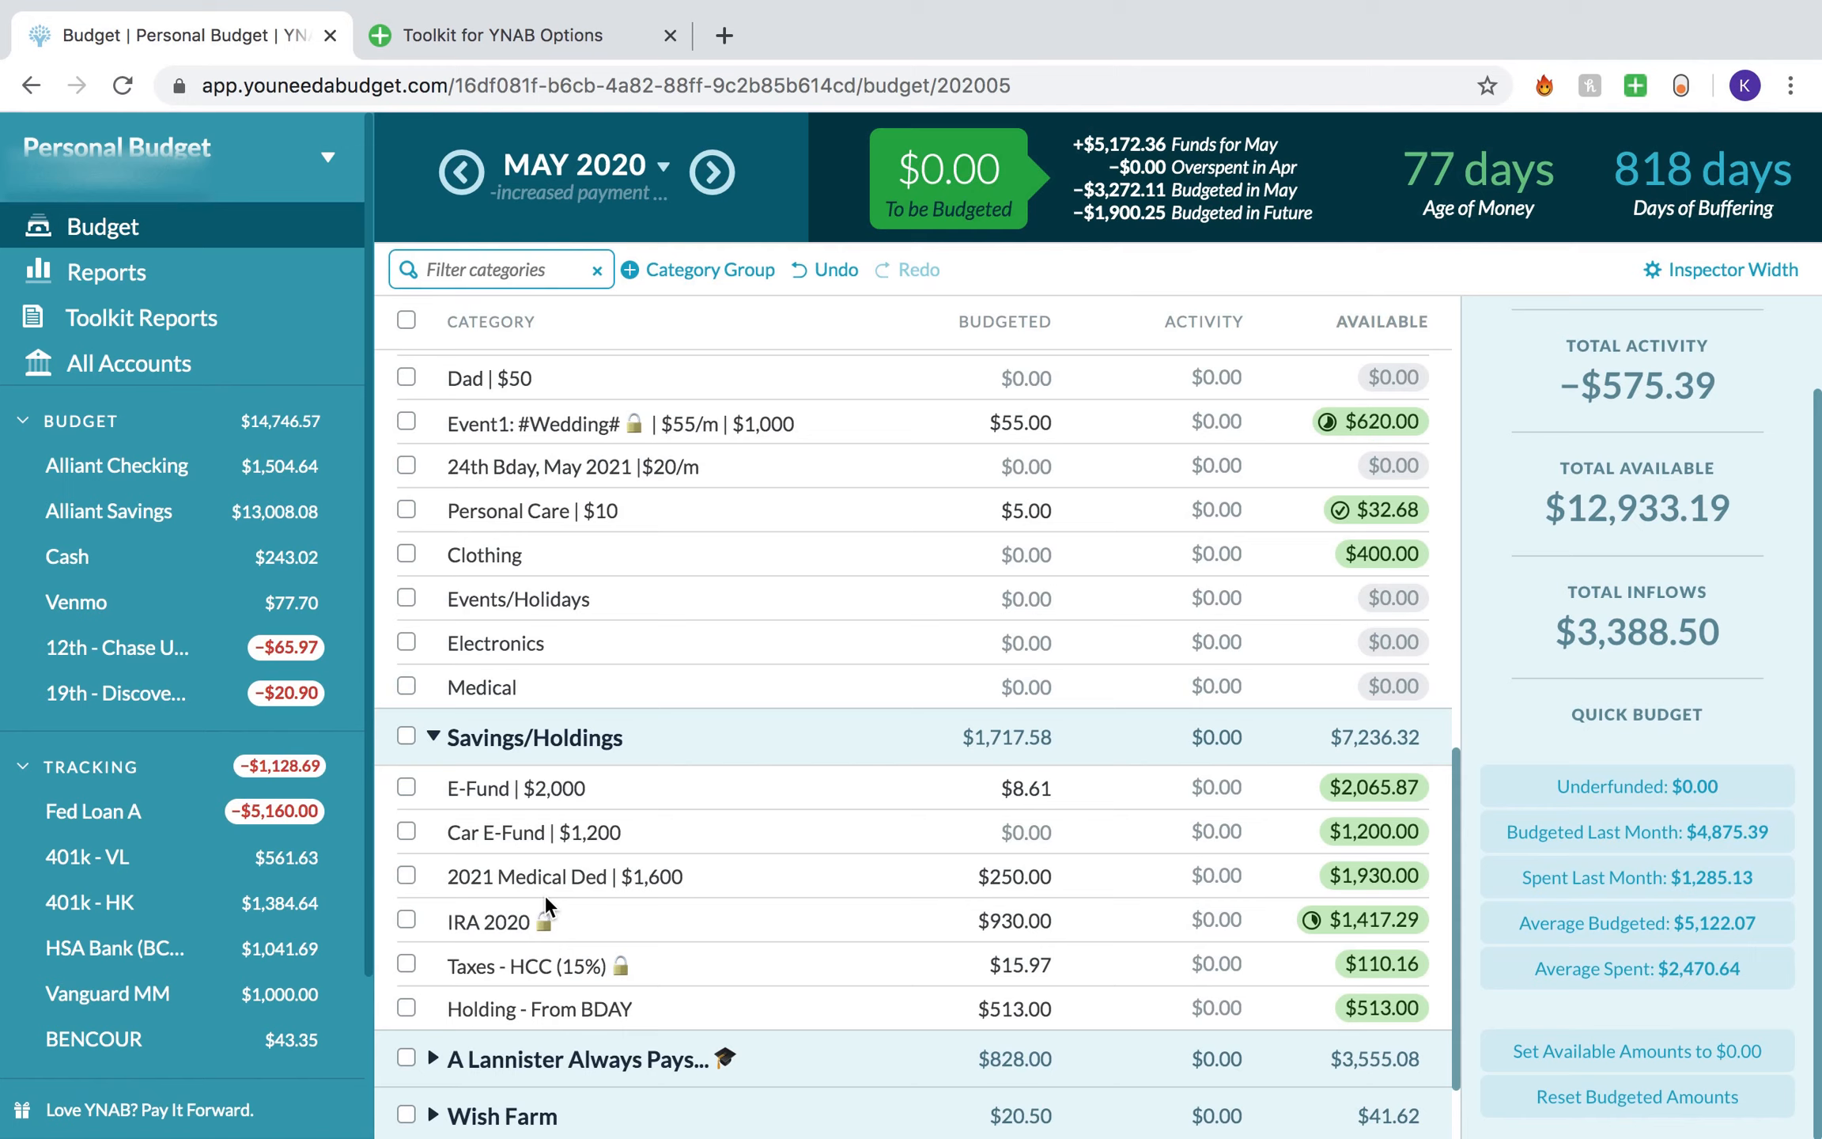
Step: Change the year in the medical deductible category's name back to 2020 and deselect the category
{"action": "left_click", "coordinate": [454, 876]}
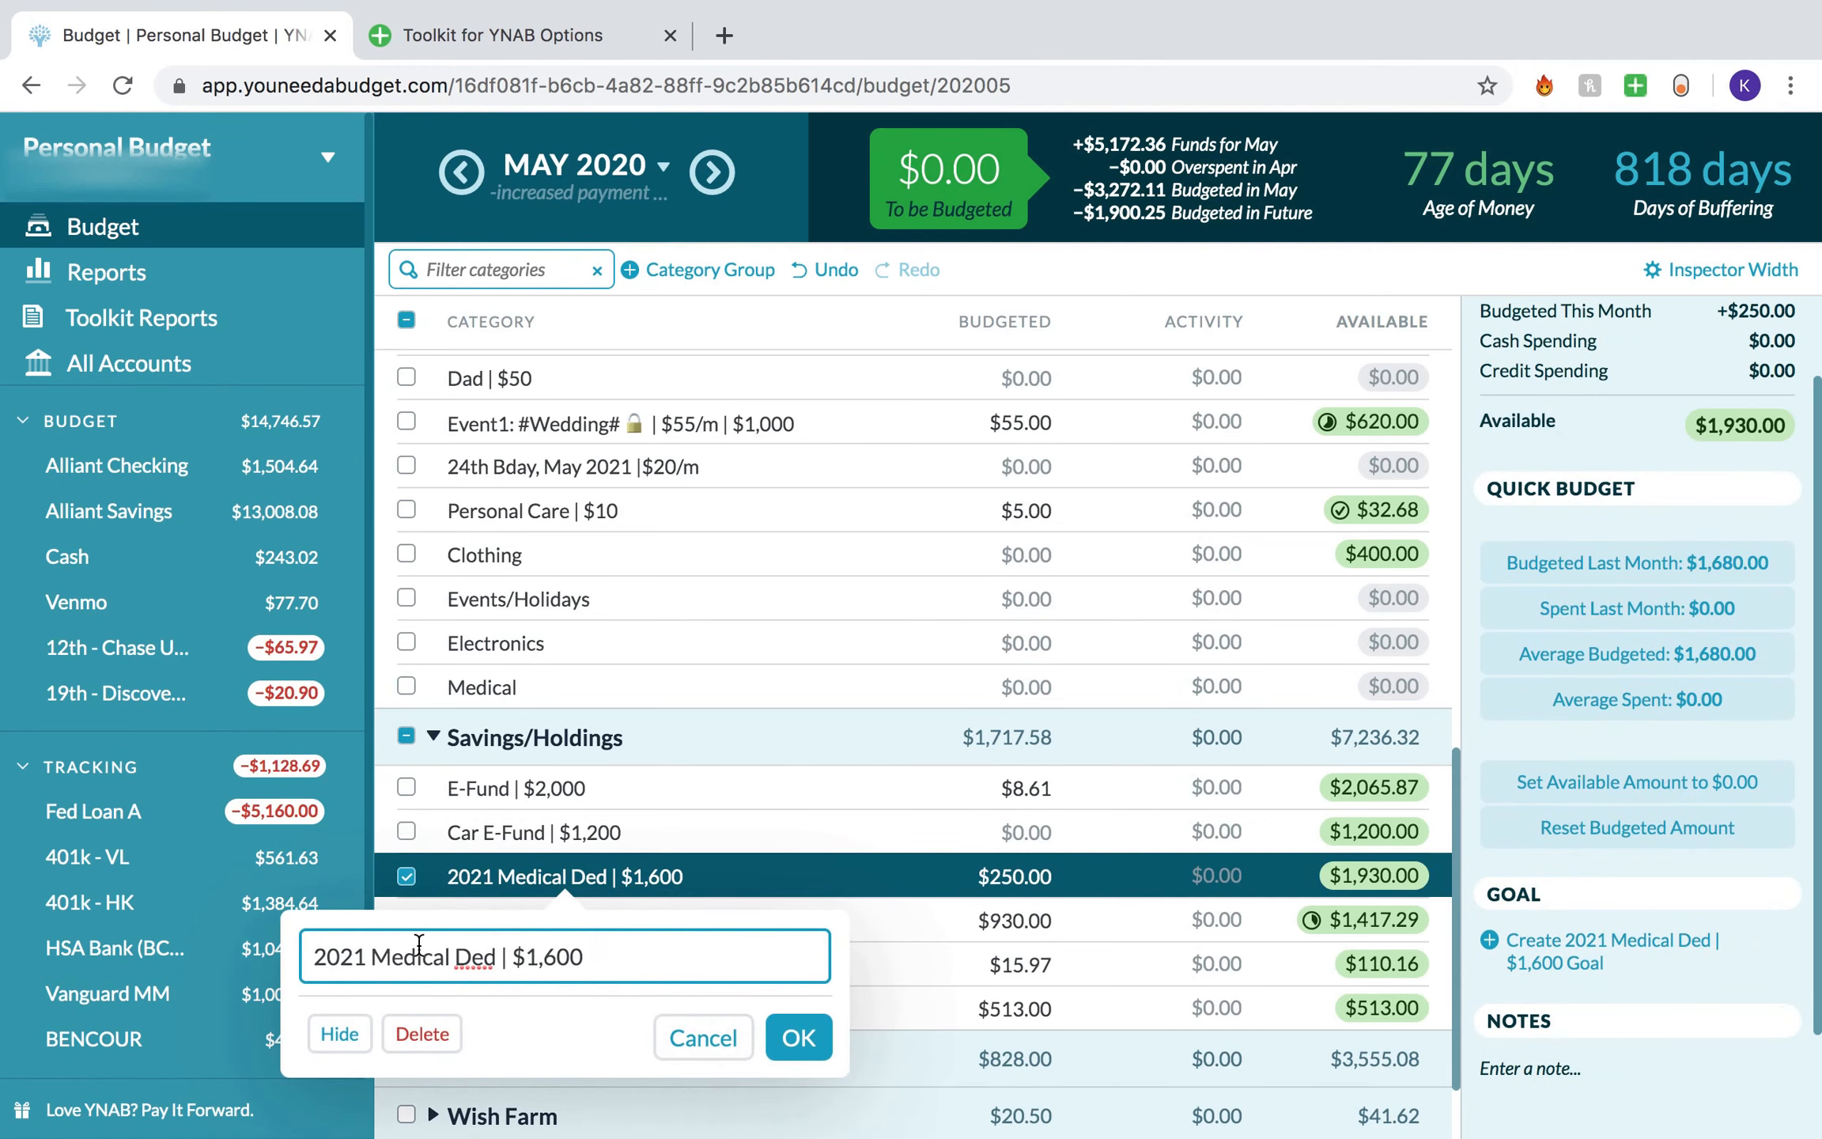
{"action": "left_click", "coordinate": [361, 953]}
{"action": "key", "text": "BackSpace"}
{"action": "type", "text": "0"}
{"action": "key", "text": "Return"}
{"action": "left_click", "coordinate": [407, 876]}
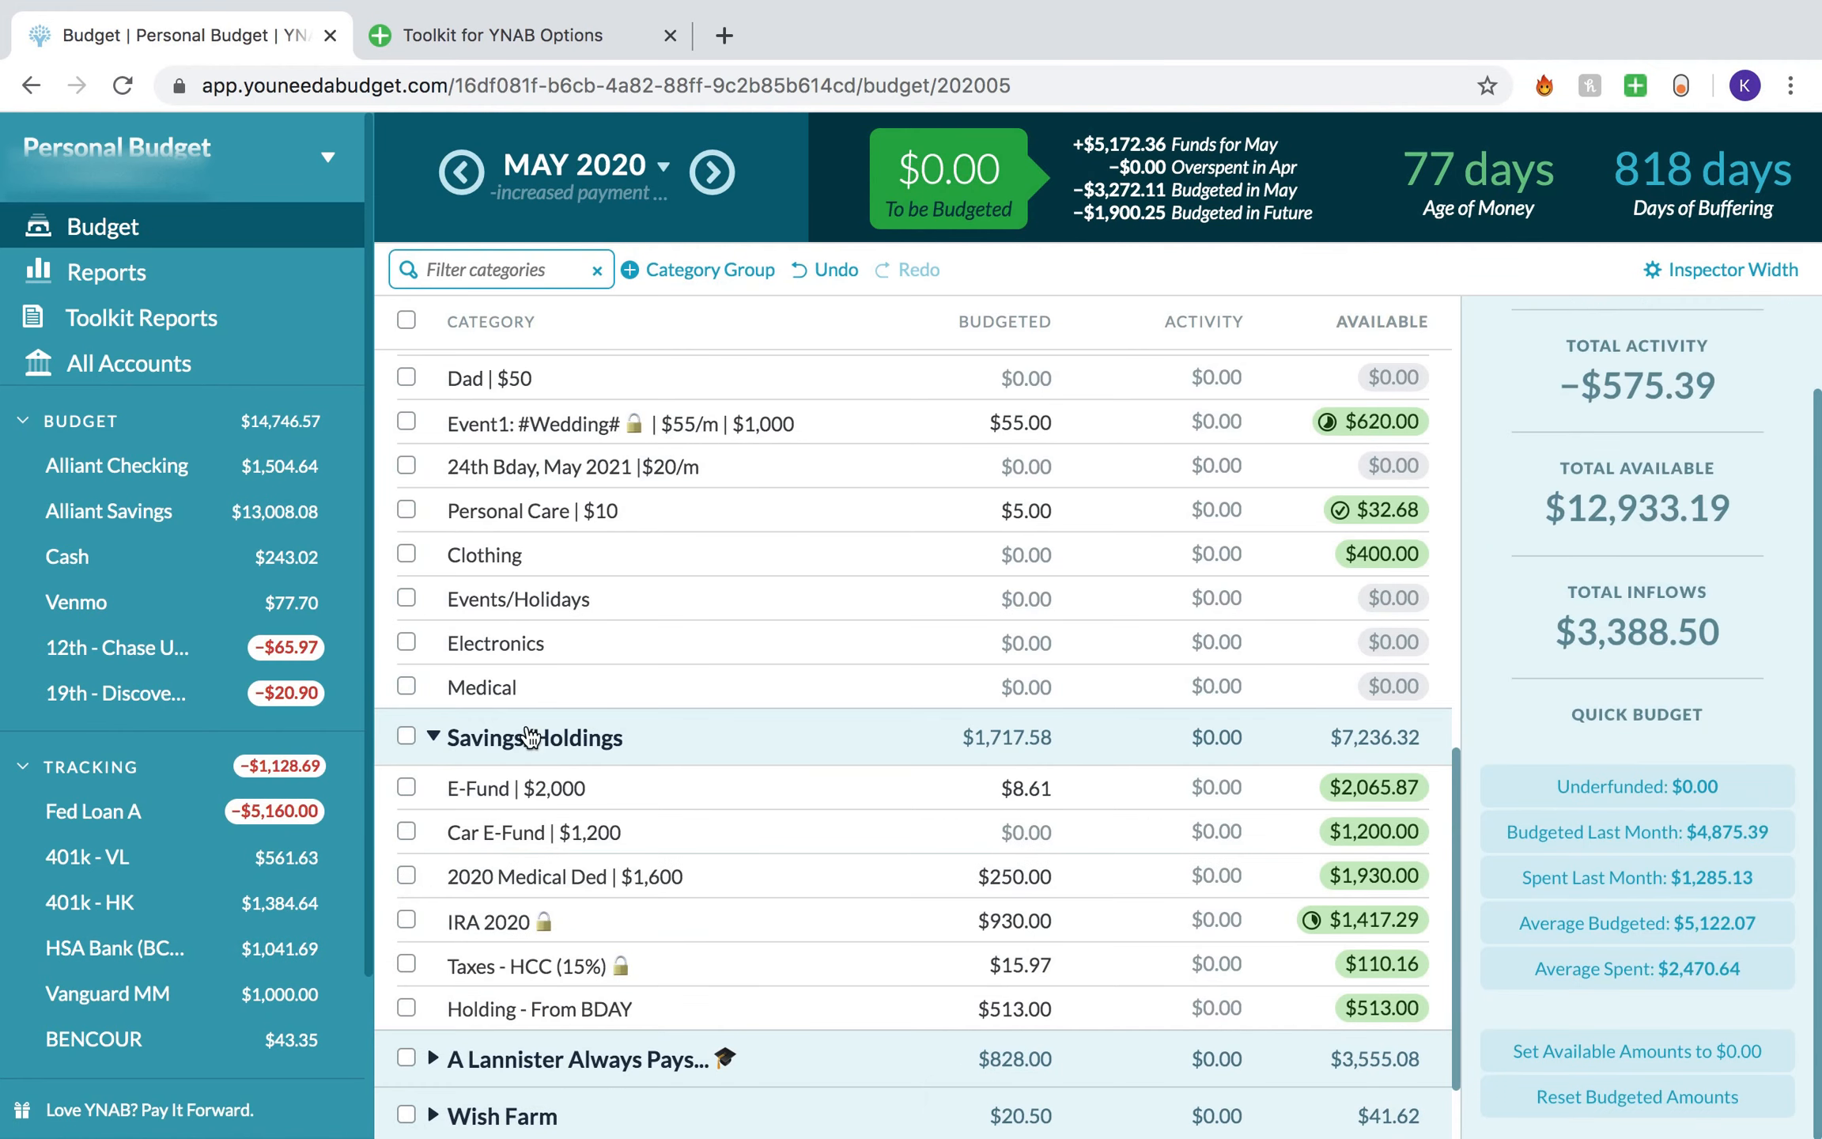
Step: Start a new Alliant Checking transaction dated 05/26/2020 with payee Medical and category Winter Is Coming: Medical
{"action": "left_click", "coordinate": [654, 695]}
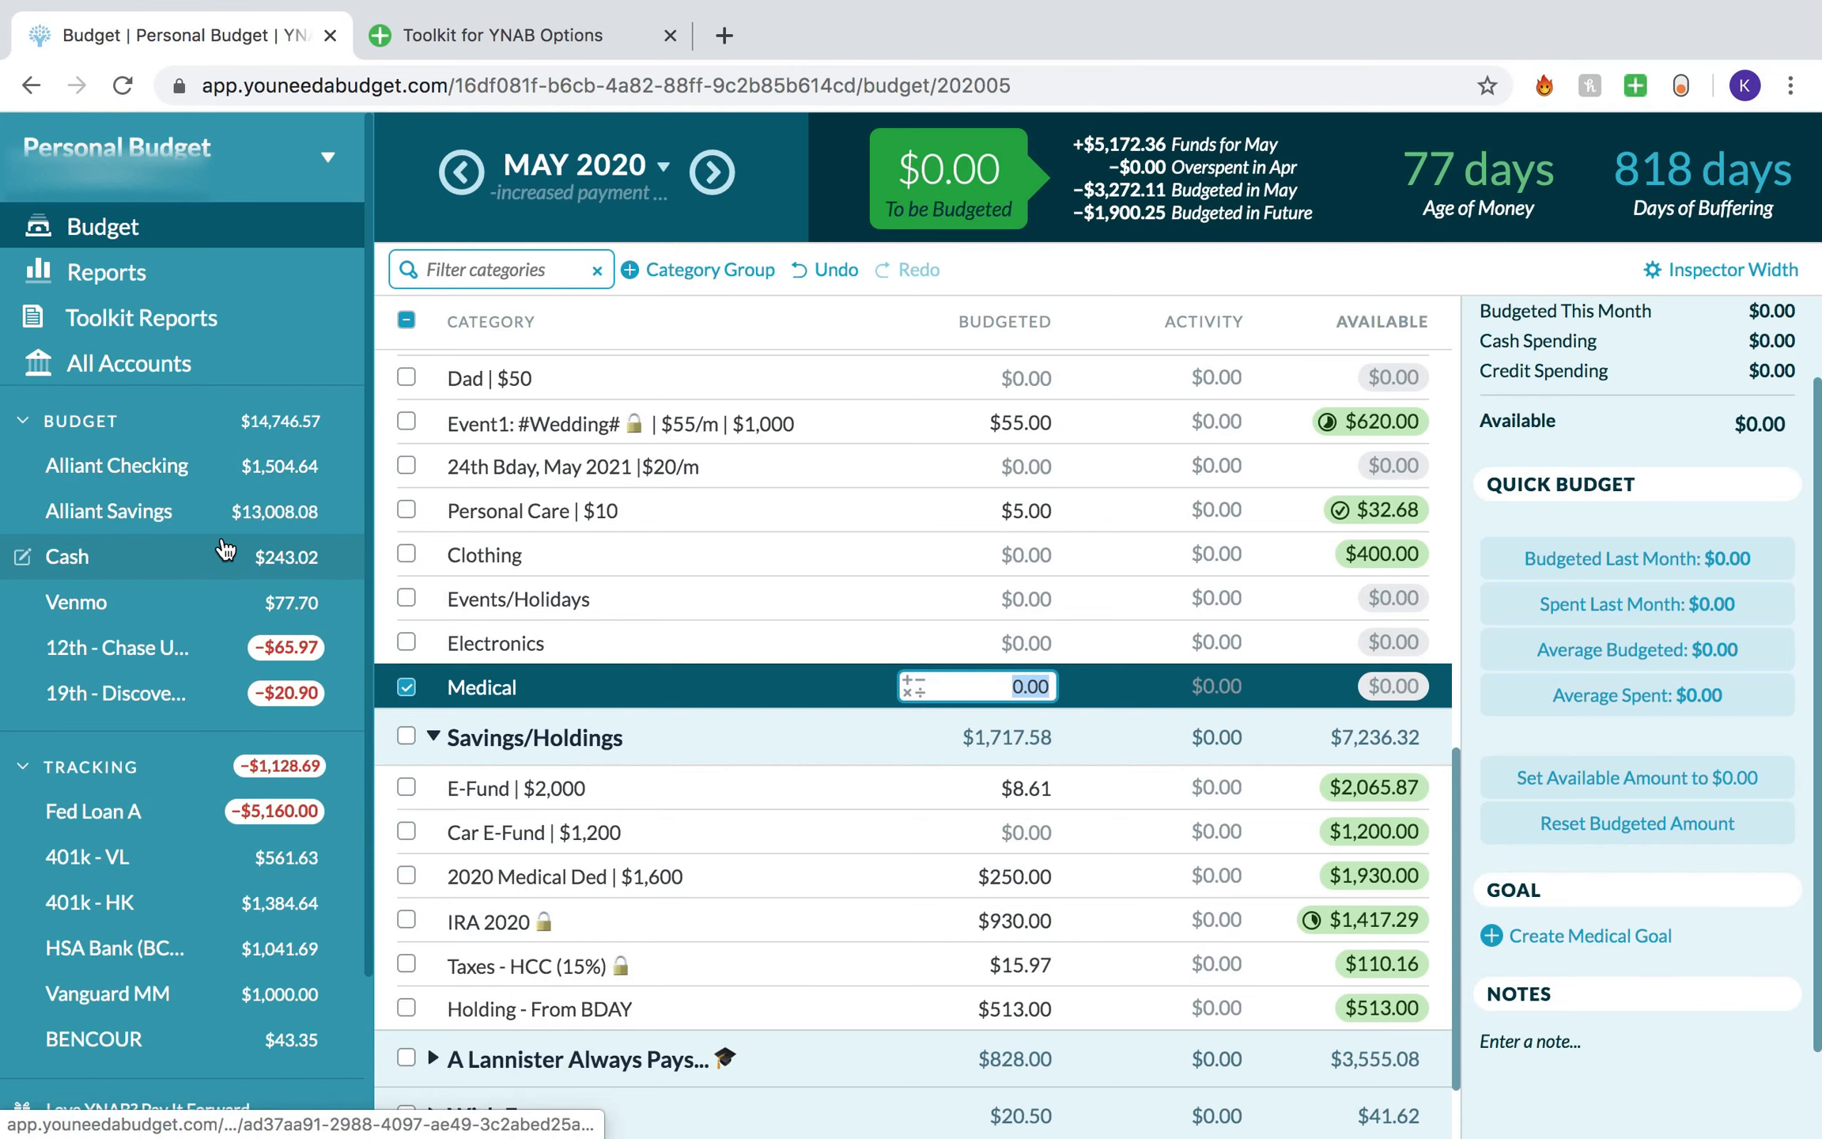
{"action": "left_click", "coordinate": [245, 471]}
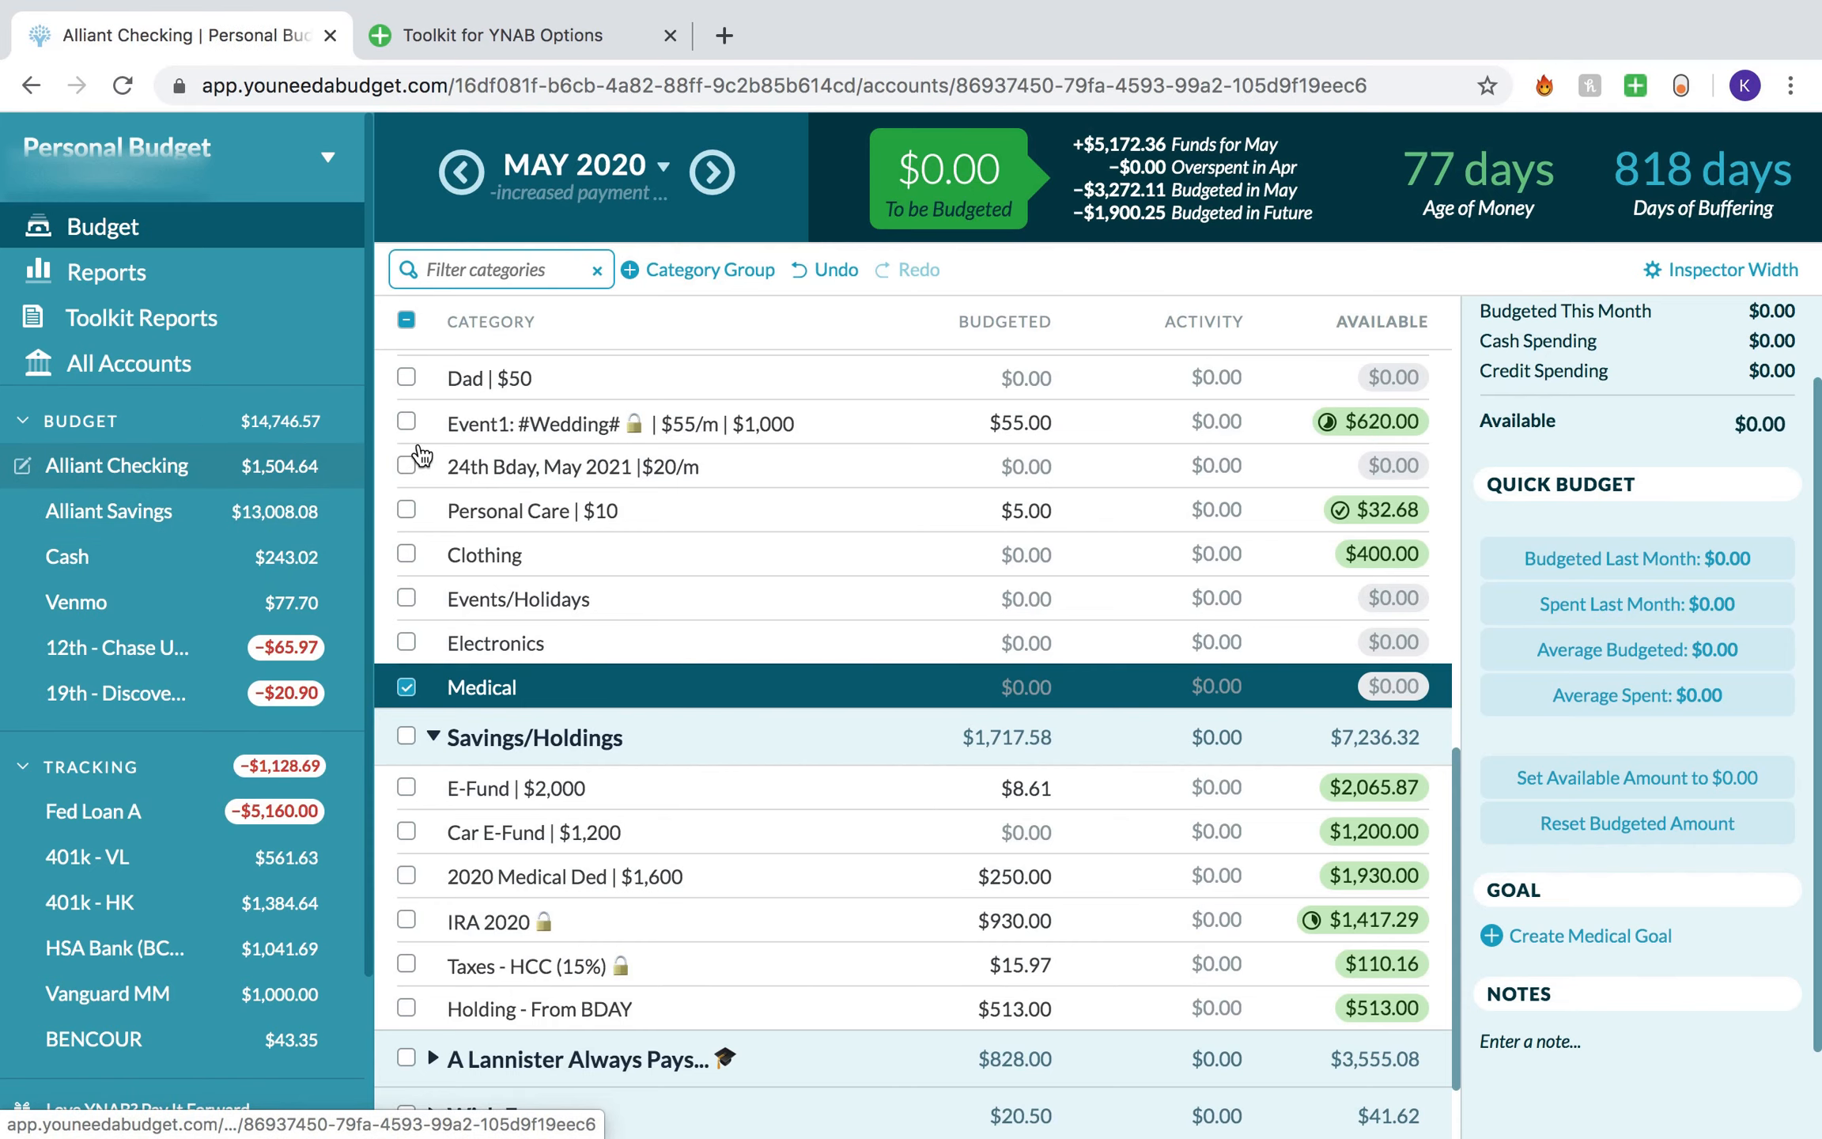
{"action": "left_click", "coordinate": [498, 237]}
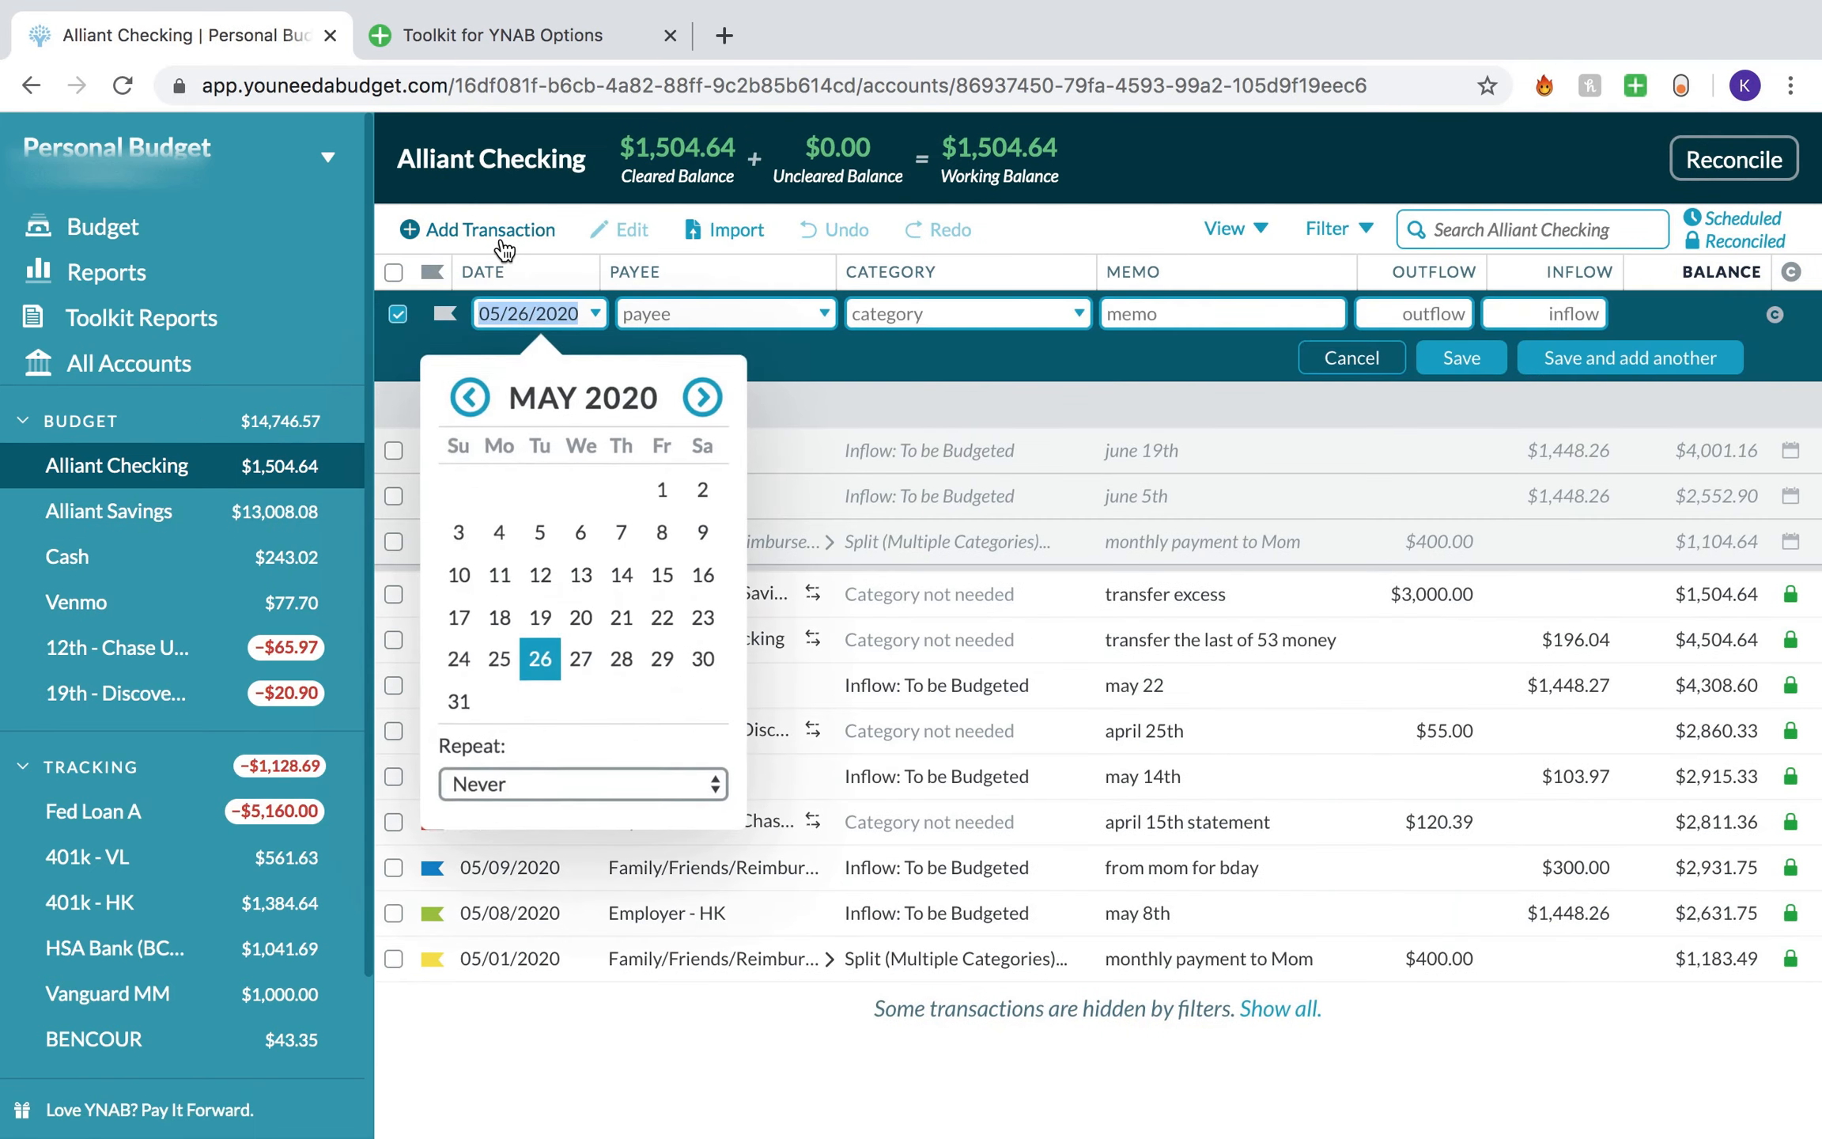
{"action": "left_click", "coordinate": [544, 666]}
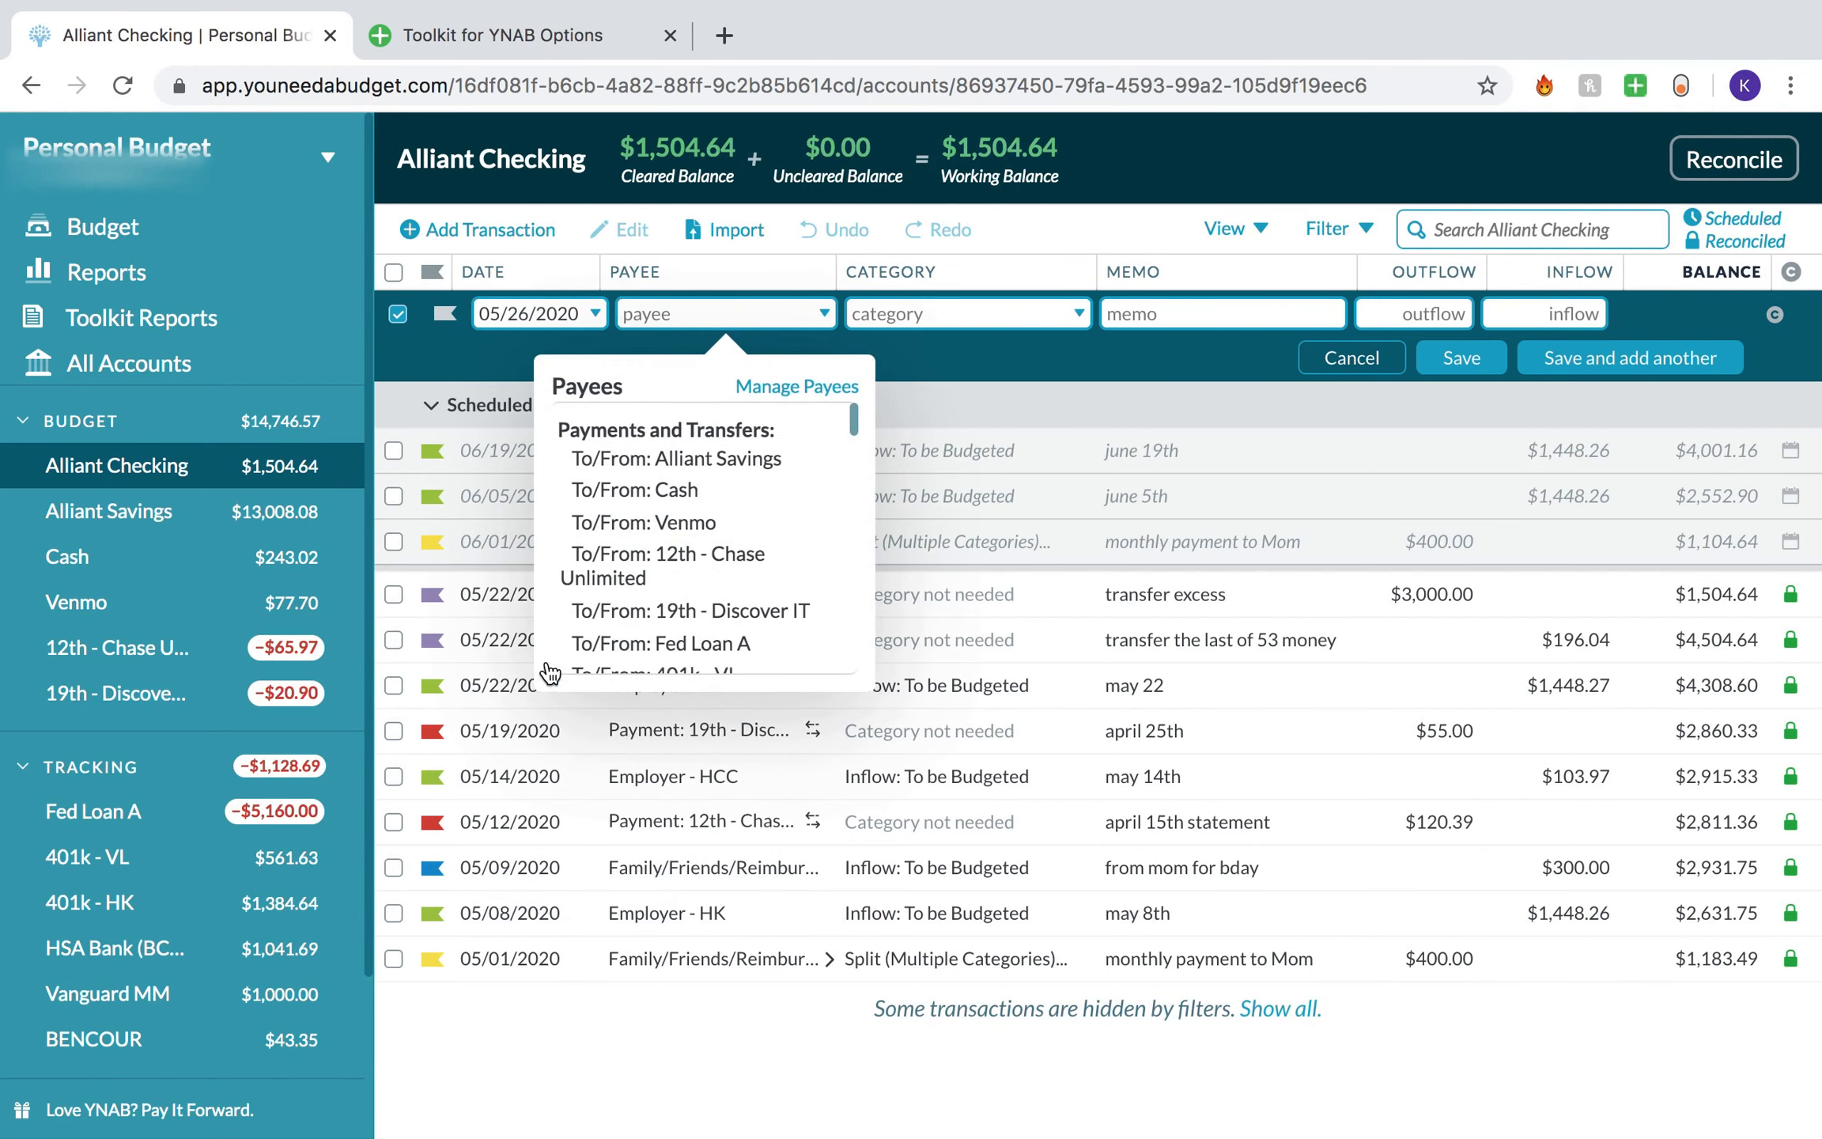
{"action": "type", "text": "Medical"}
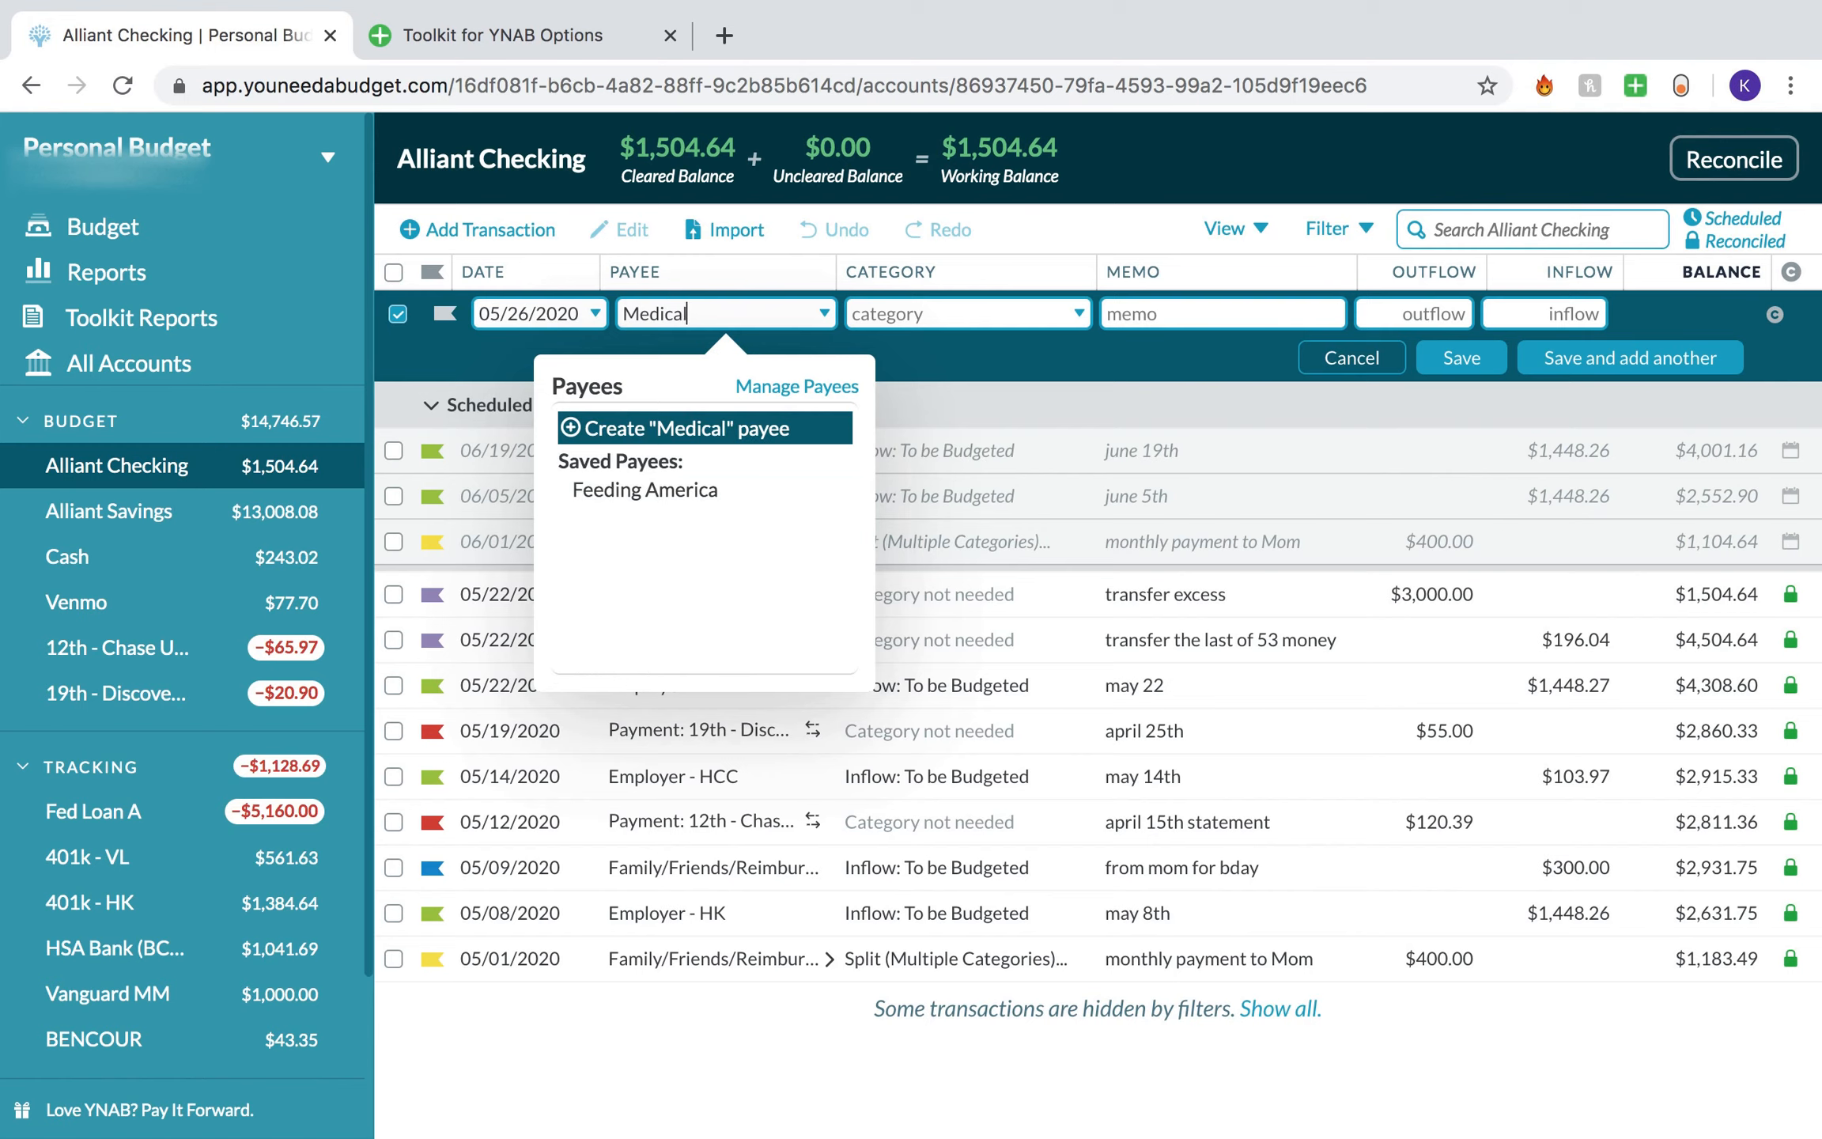
{"action": "key", "text": "Tab"}
{"action": "type", "text": "medica"}
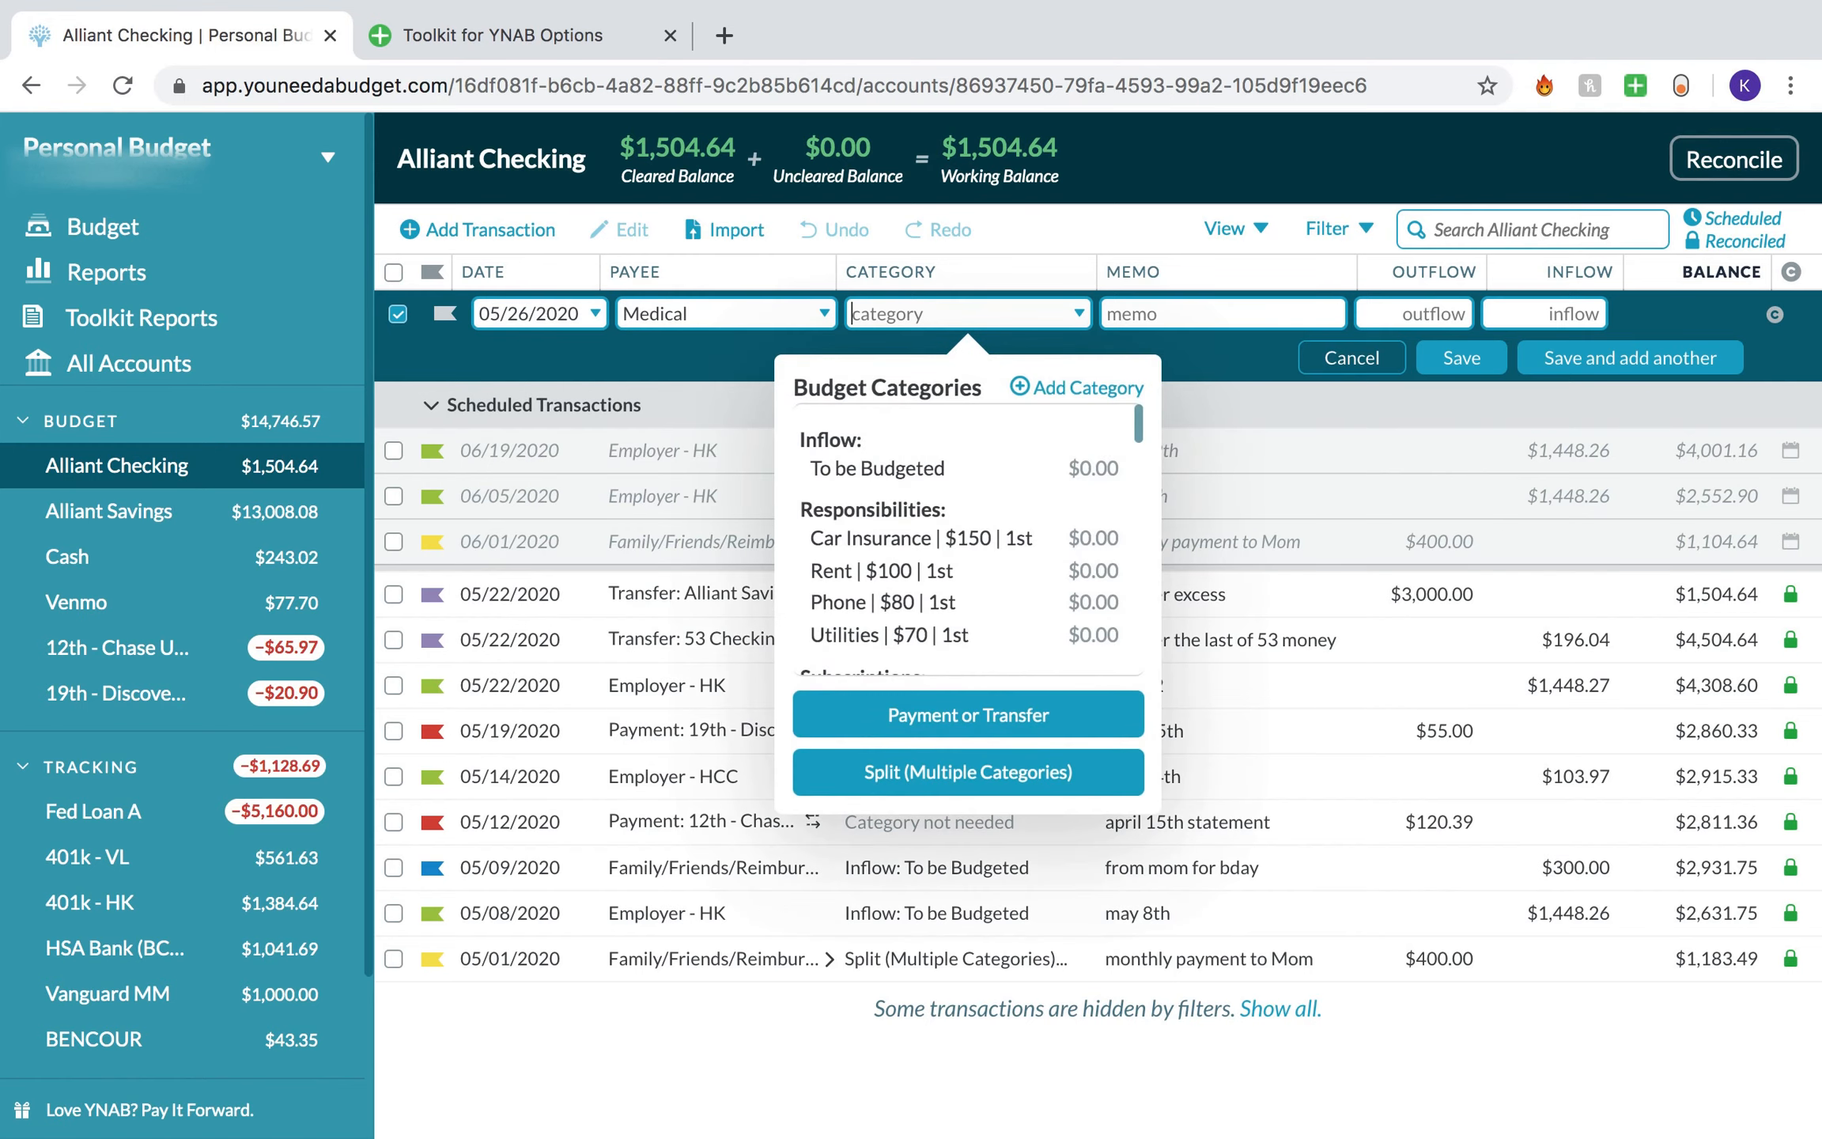
{"action": "type", "text": "l"}
{"action": "key", "text": "Tab"}
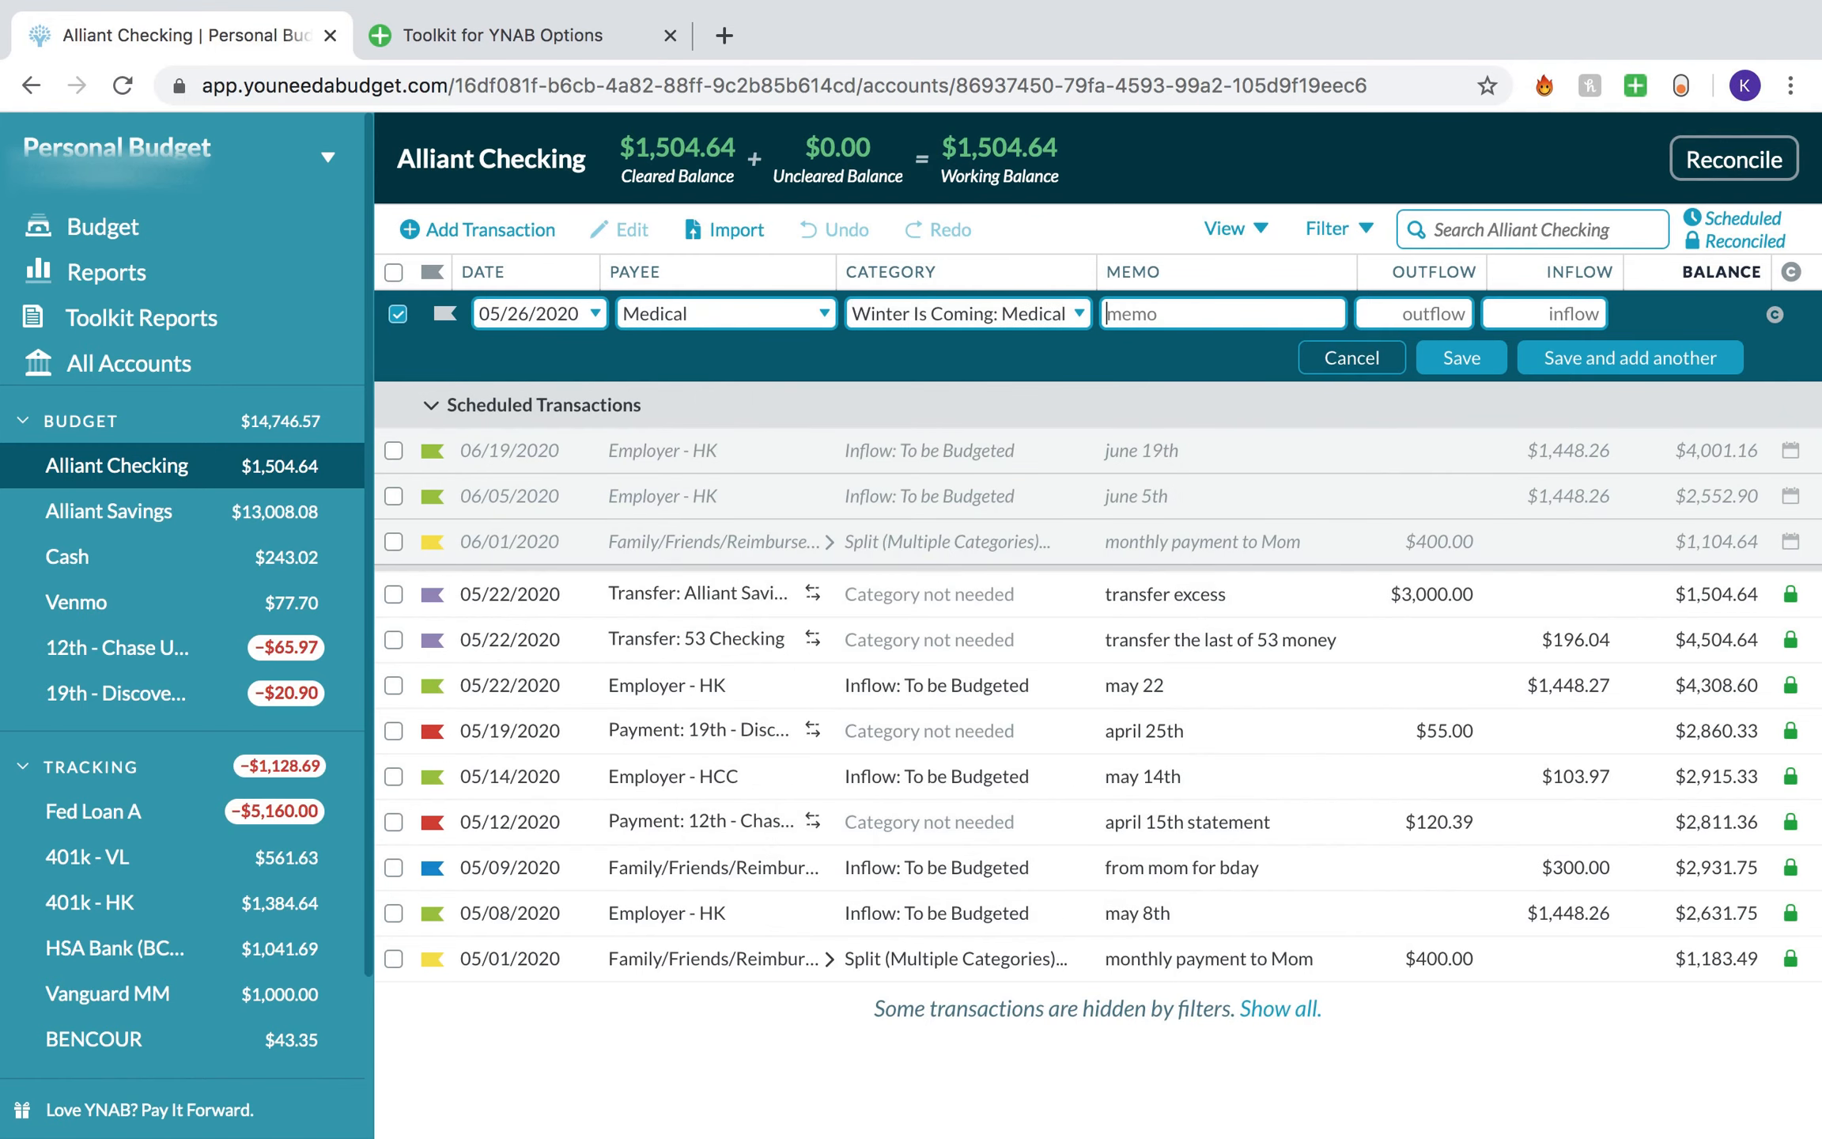
Step: Enter the memo "hospital bill" and an outflow of 800, and save the transaction
{"action": "type", "text": "hospita"}
{"action": "key", "text": "BackSpace"}
{"action": "key", "text": "BackSpace"}
{"action": "type", "text": "tal bill"}
{"action": "key", "text": "Tab"}
{"action": "type", "text": "800"}
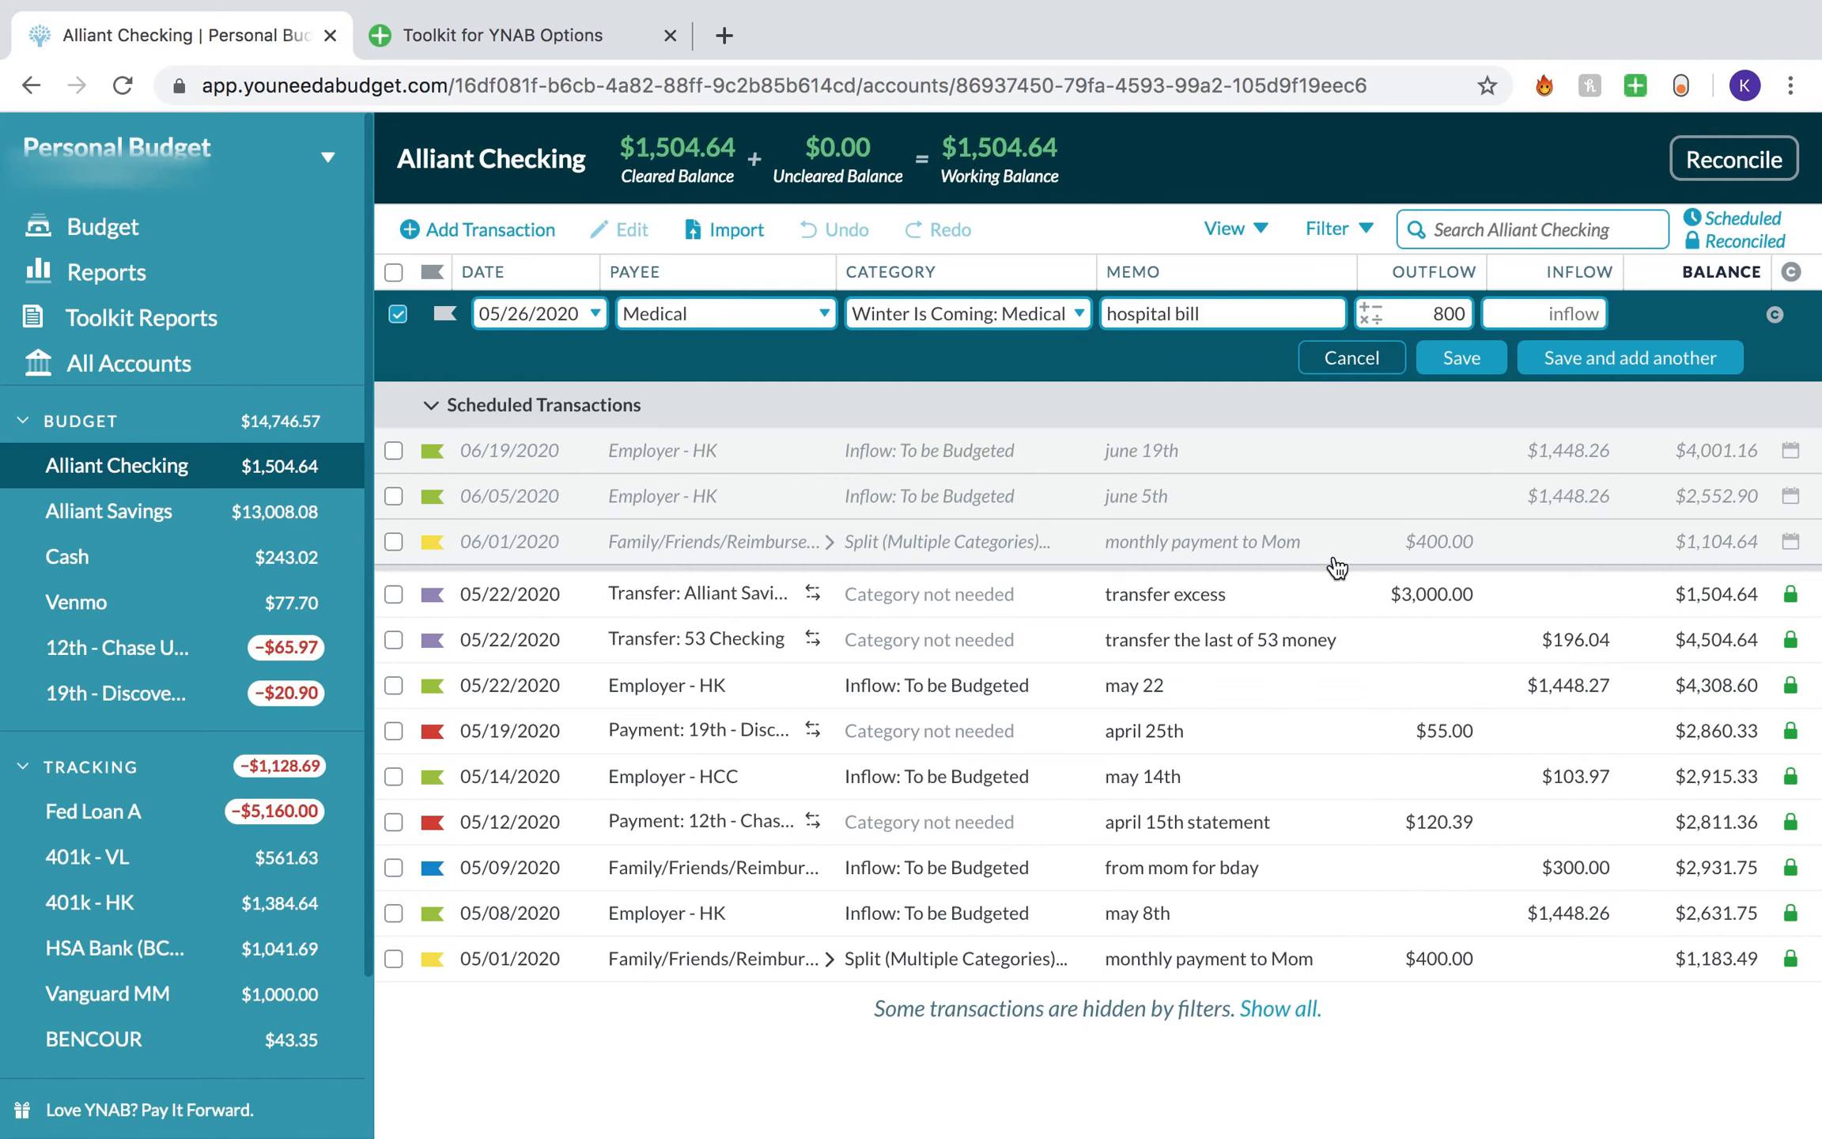
{"action": "left_click", "coordinate": [1460, 357]}
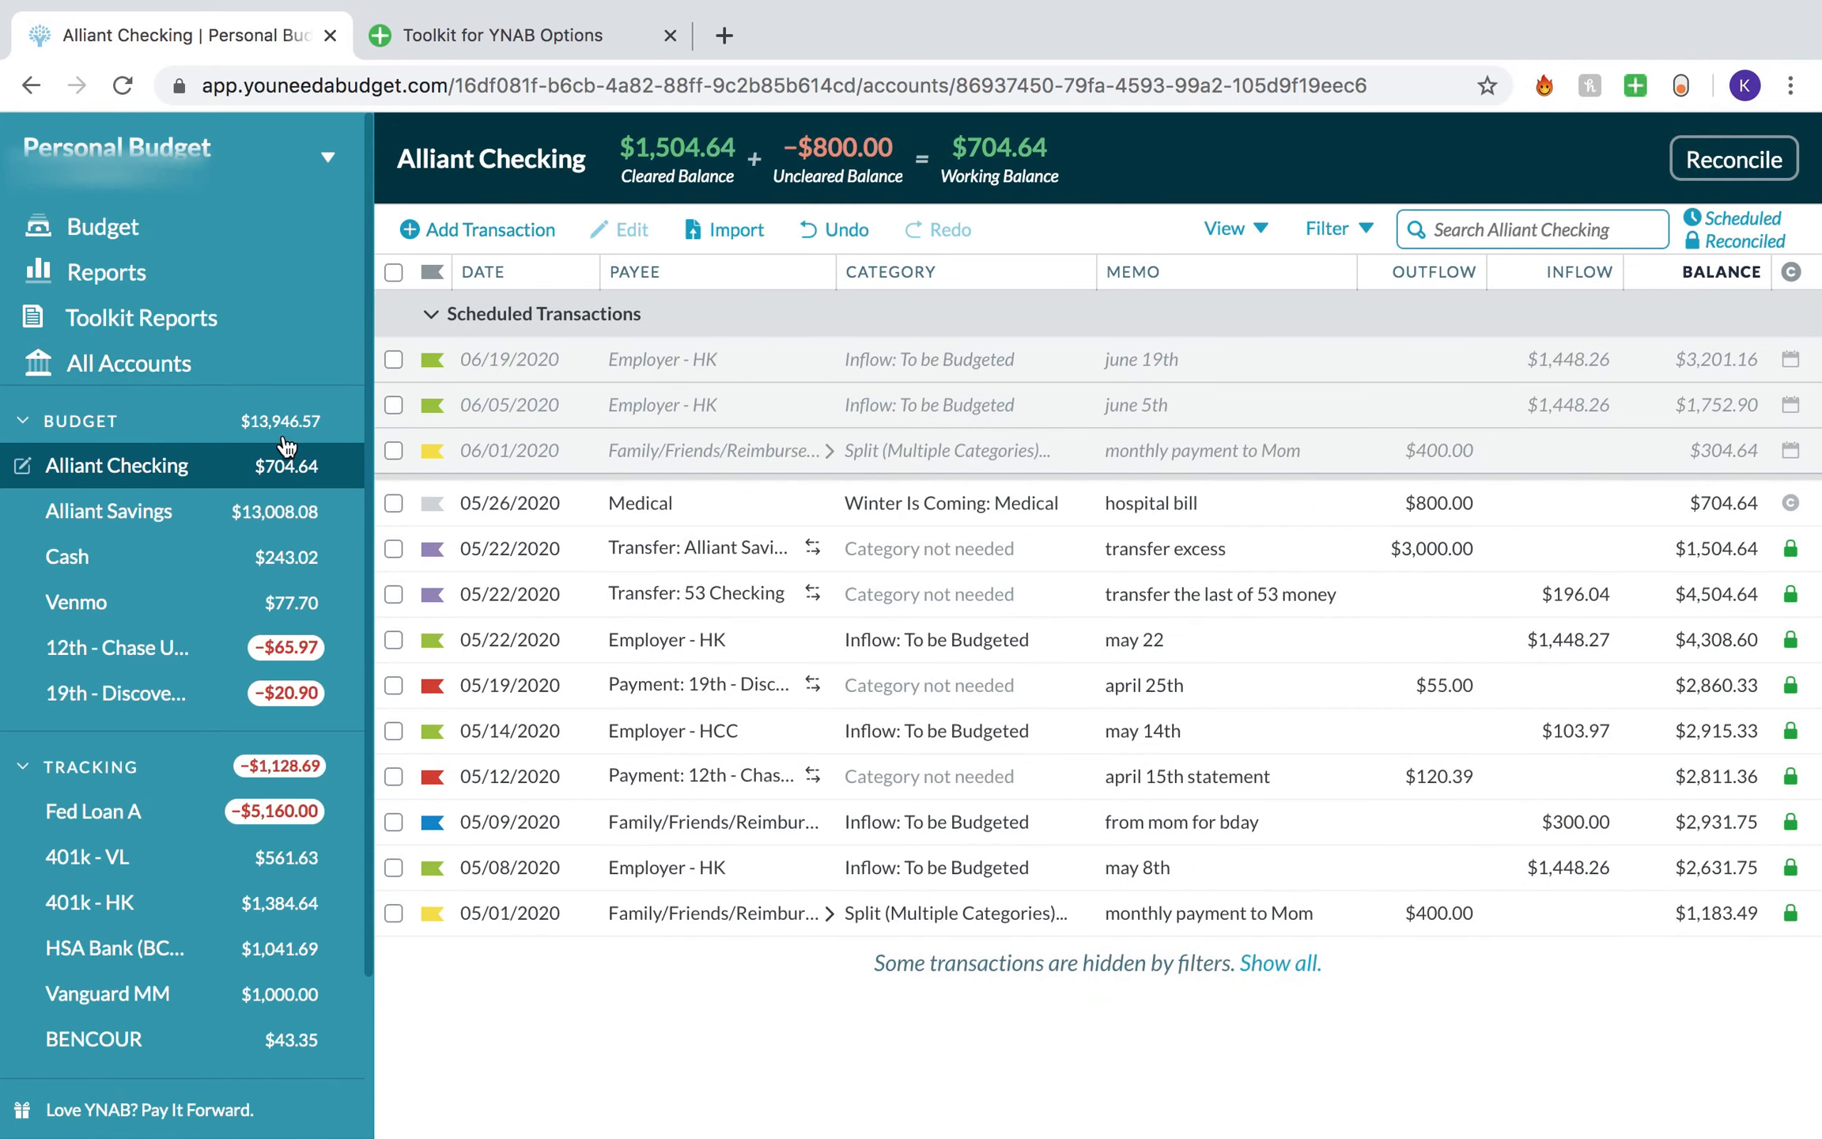
Step: Return to the budget and compare the Medical category with the 2020 Medical Ded category
{"action": "left_click", "coordinate": [136, 227]}
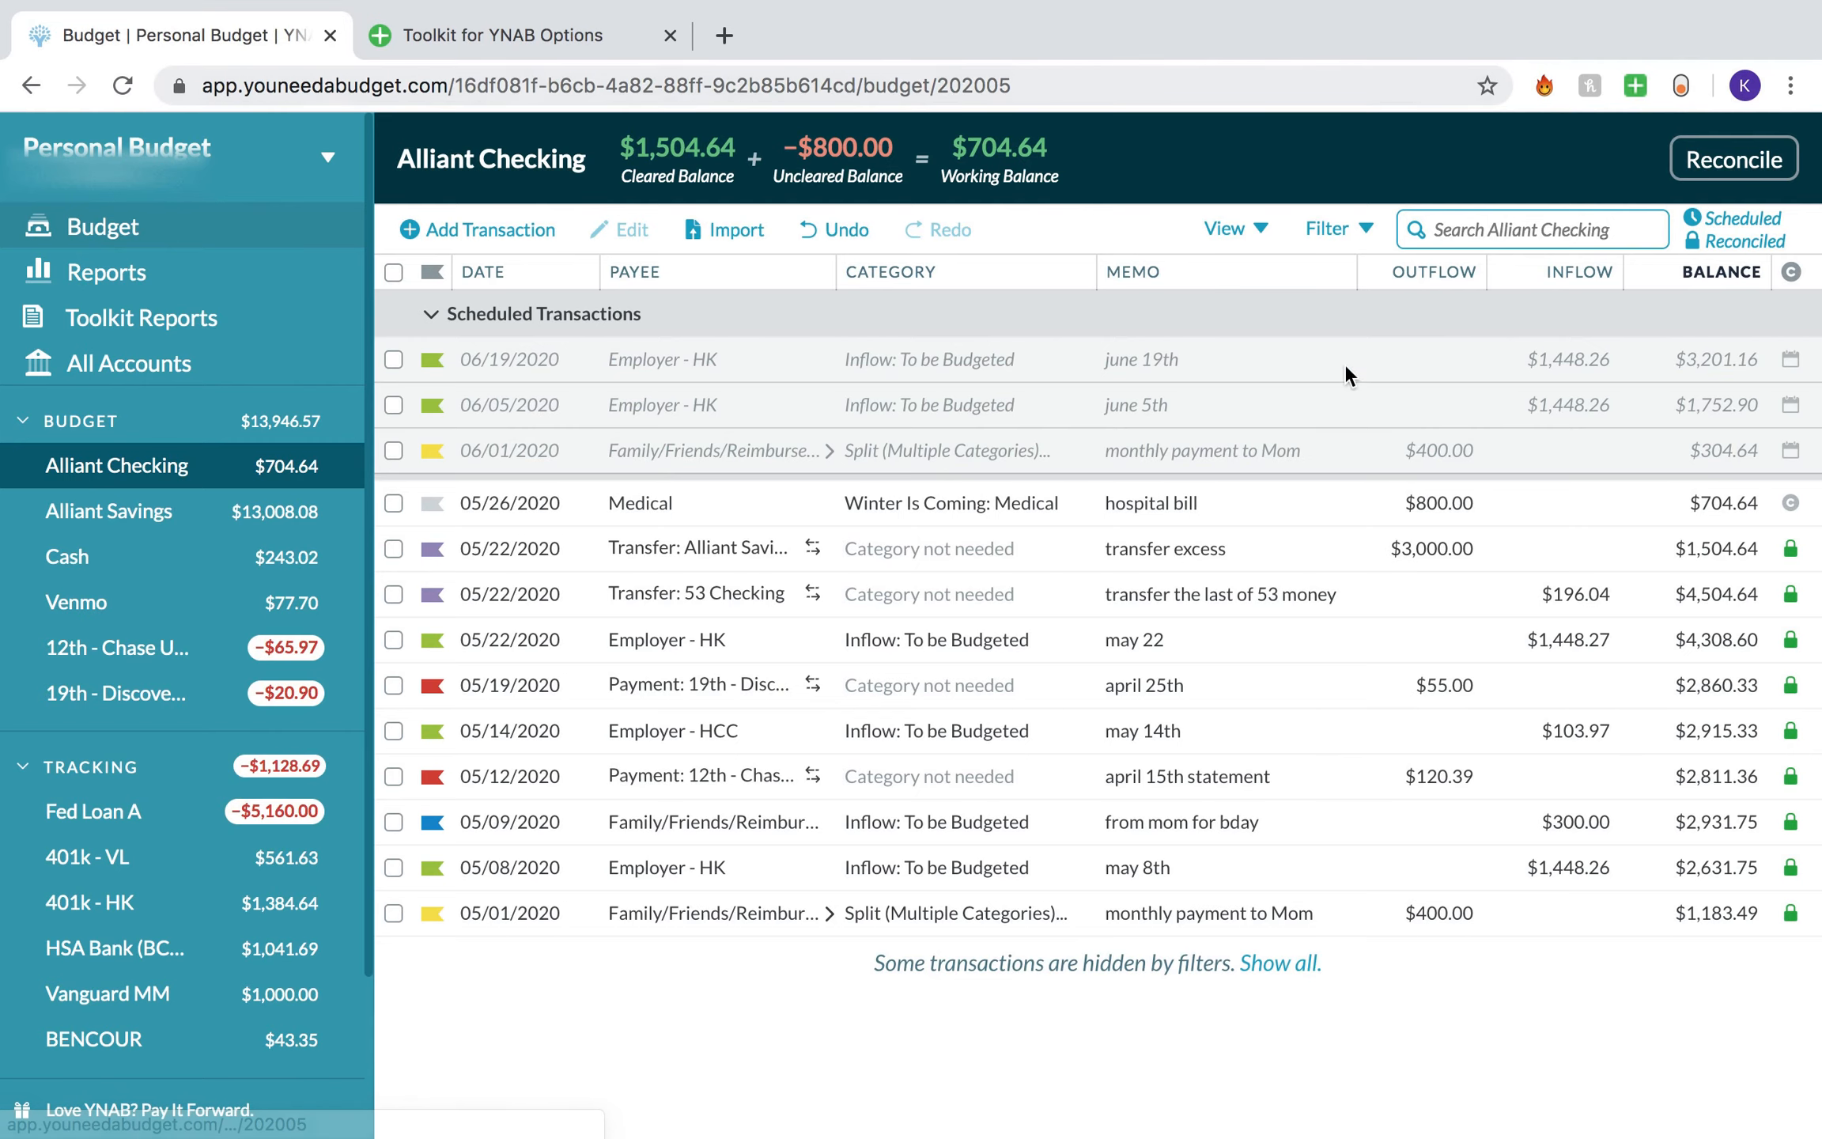
{"action": "scroll", "coordinate": [1048, 545], "scroll_direction": "down", "scroll_amount": 10}
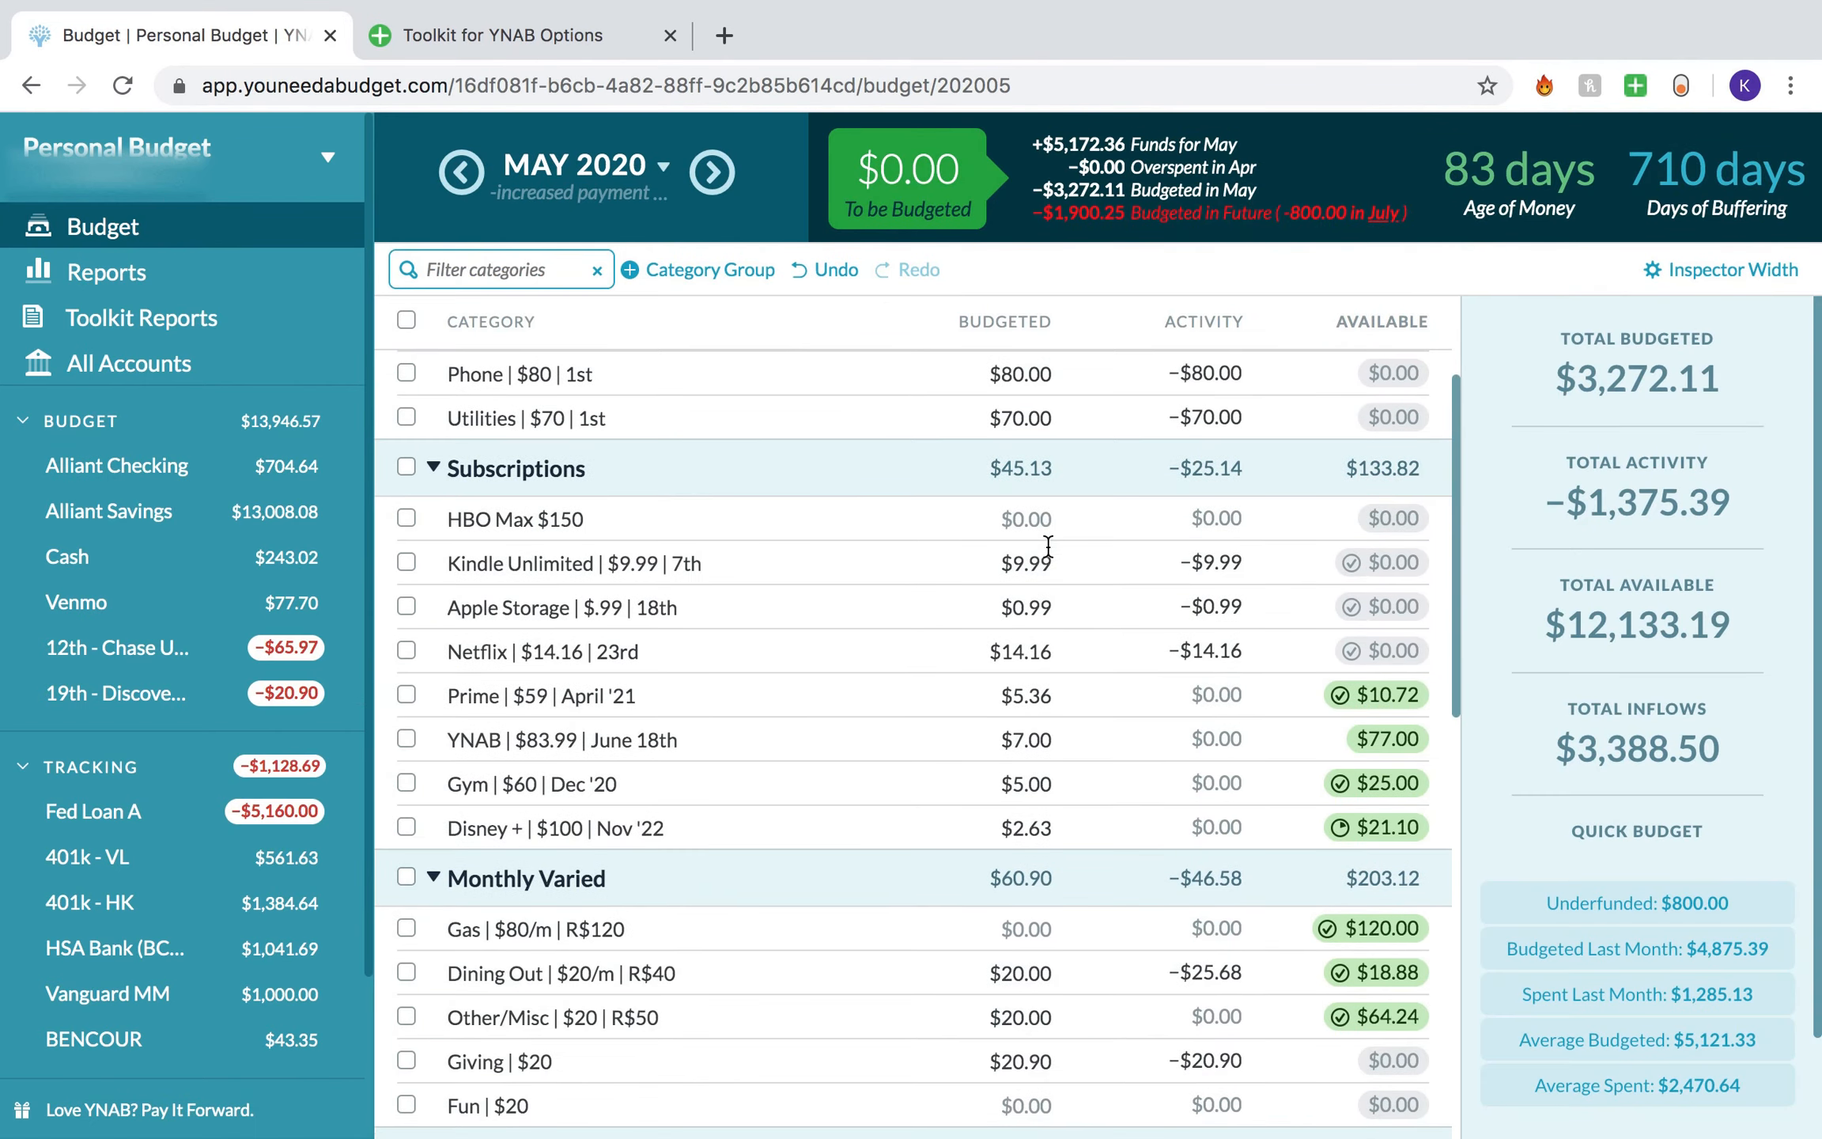
{"action": "scroll", "coordinate": [1047, 545], "scroll_direction": "down", "scroll_amount": 3}
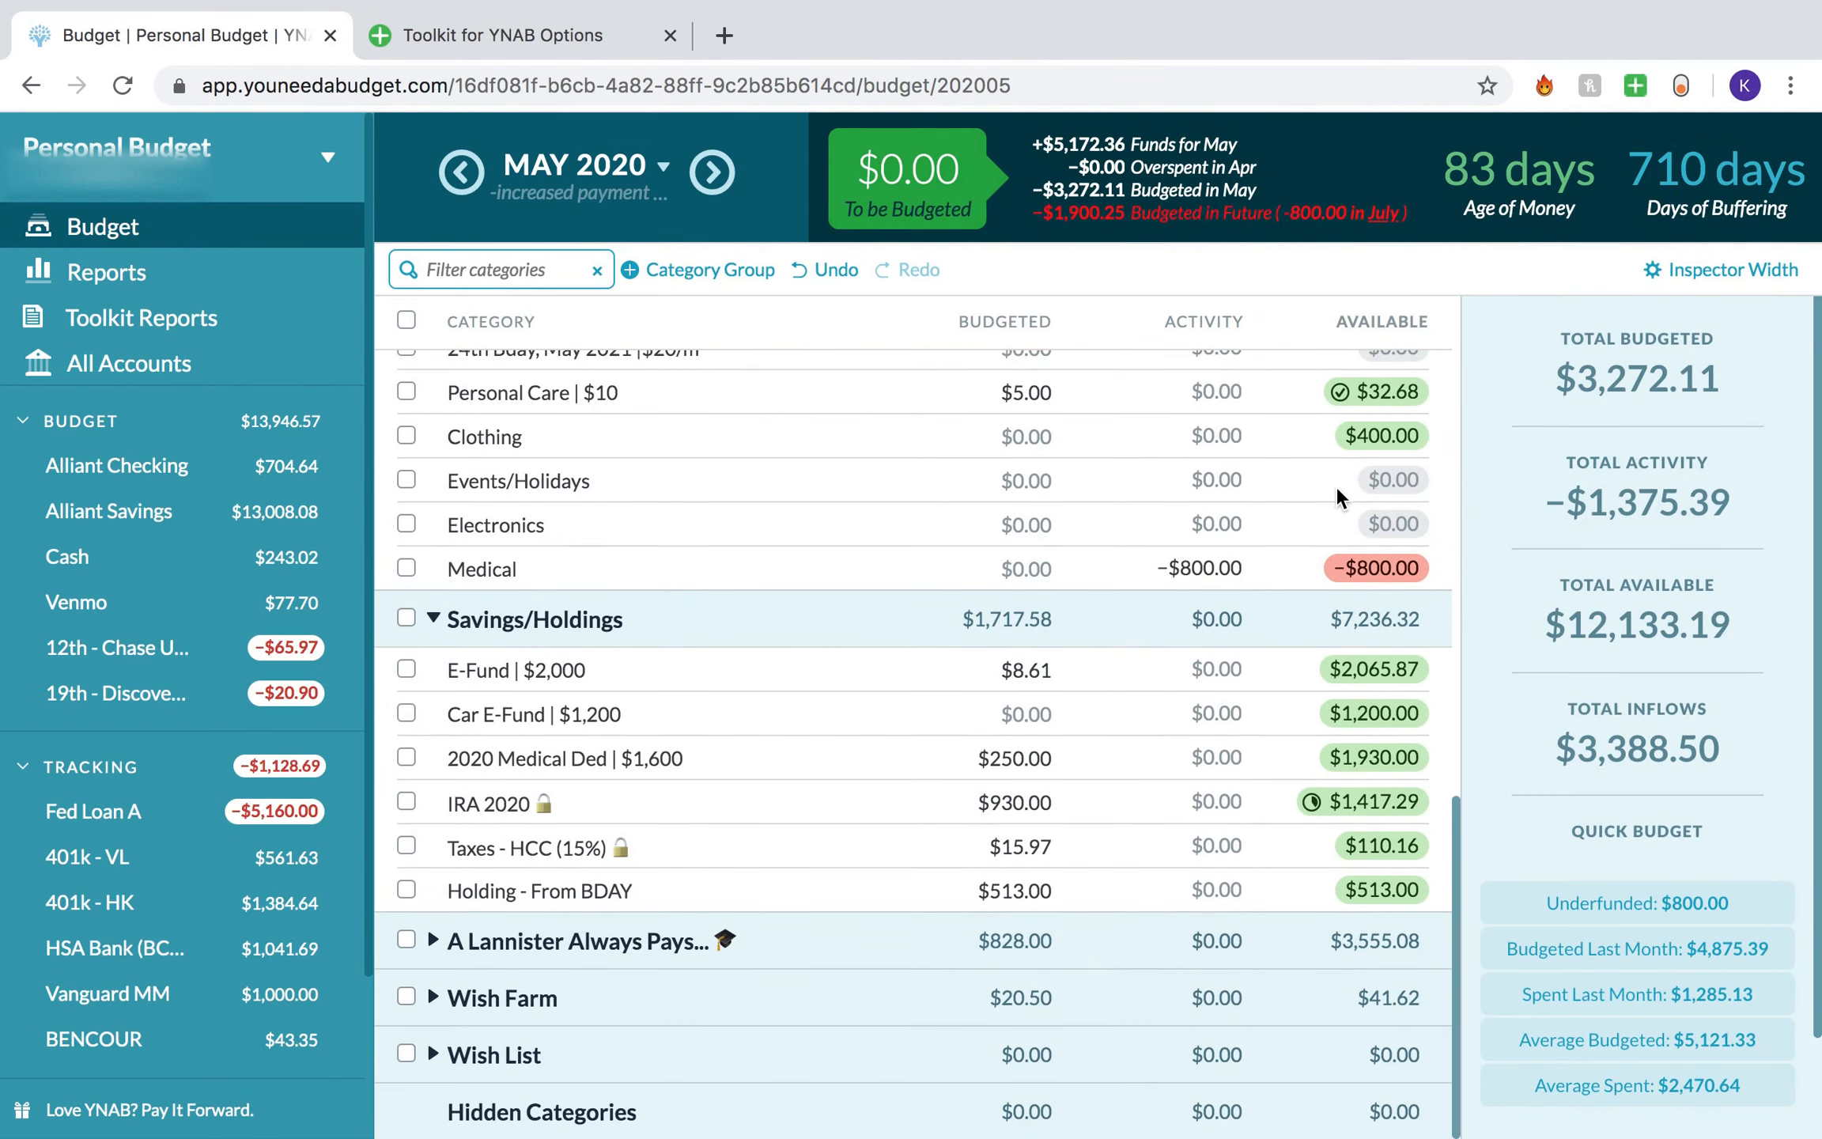
{"action": "left_click", "coordinate": [1300, 571]}
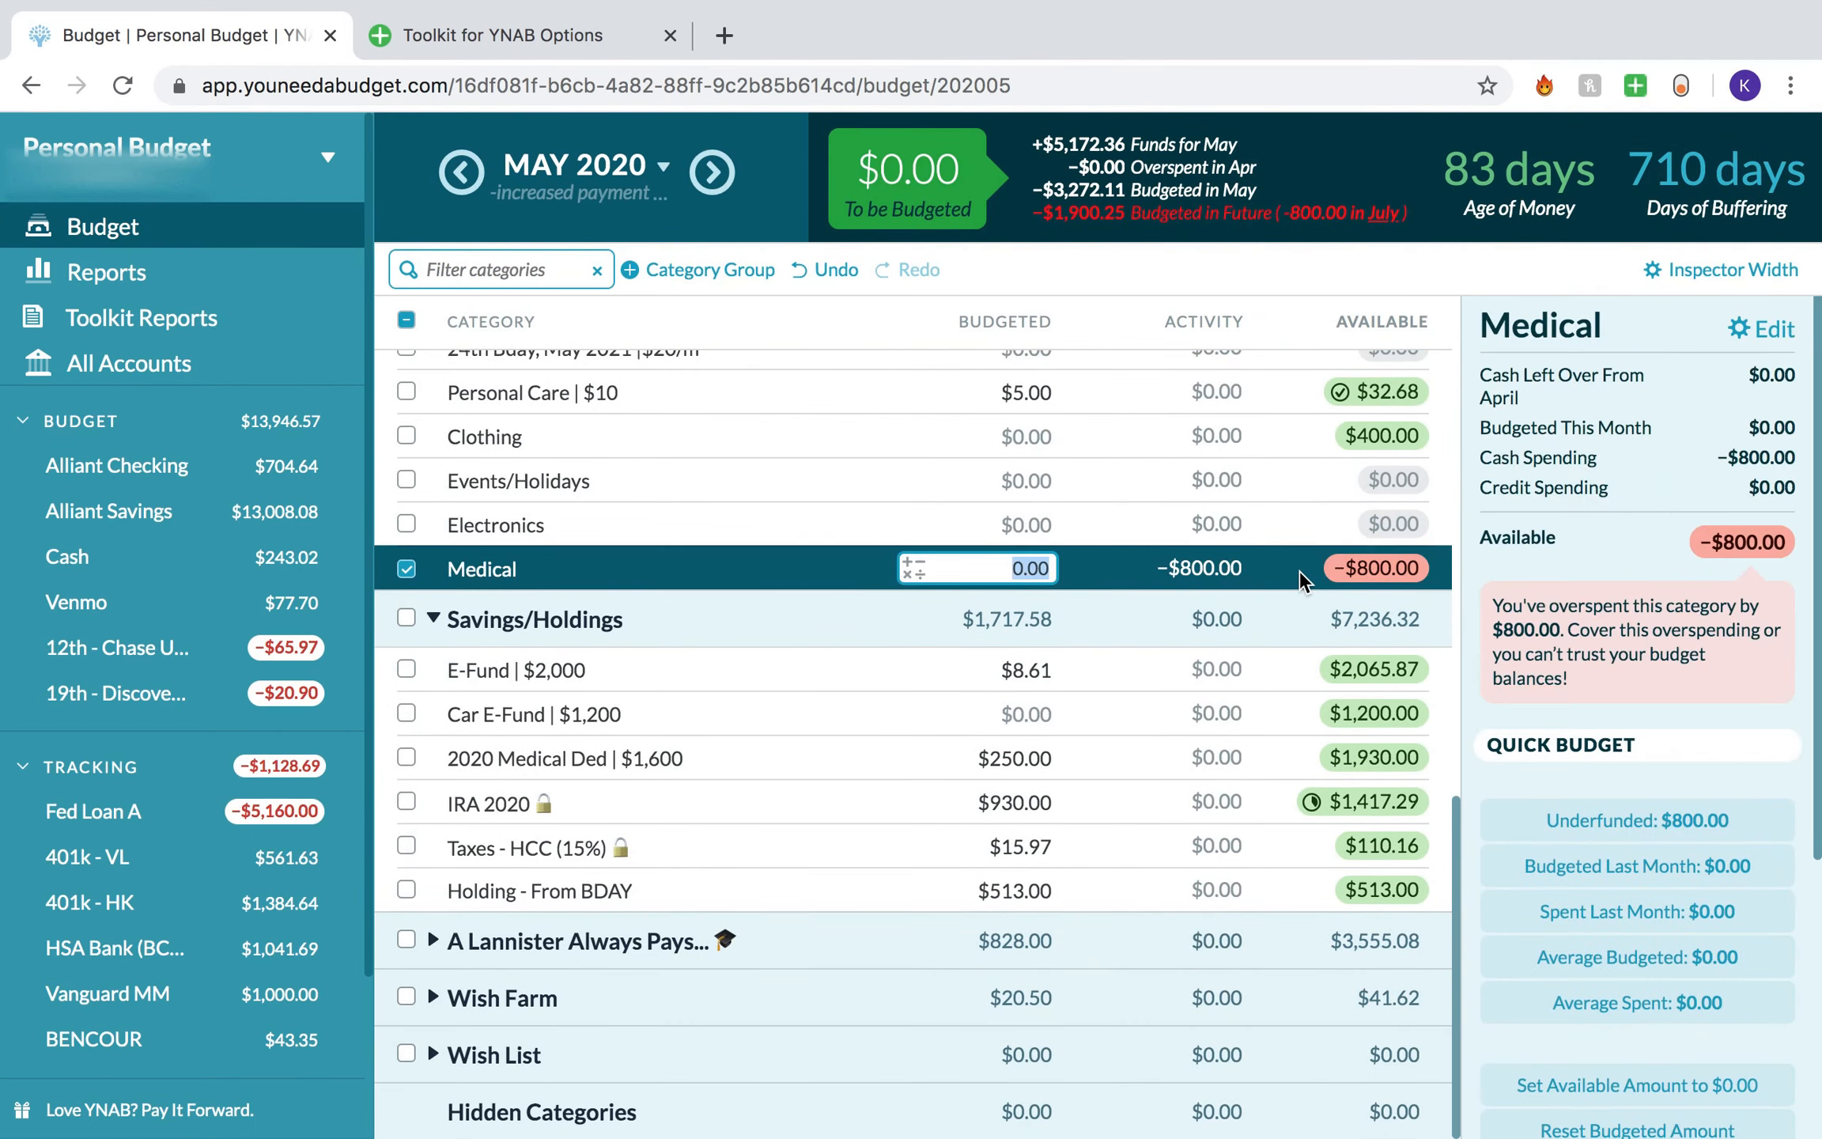
{"action": "left_click", "coordinate": [1276, 767]}
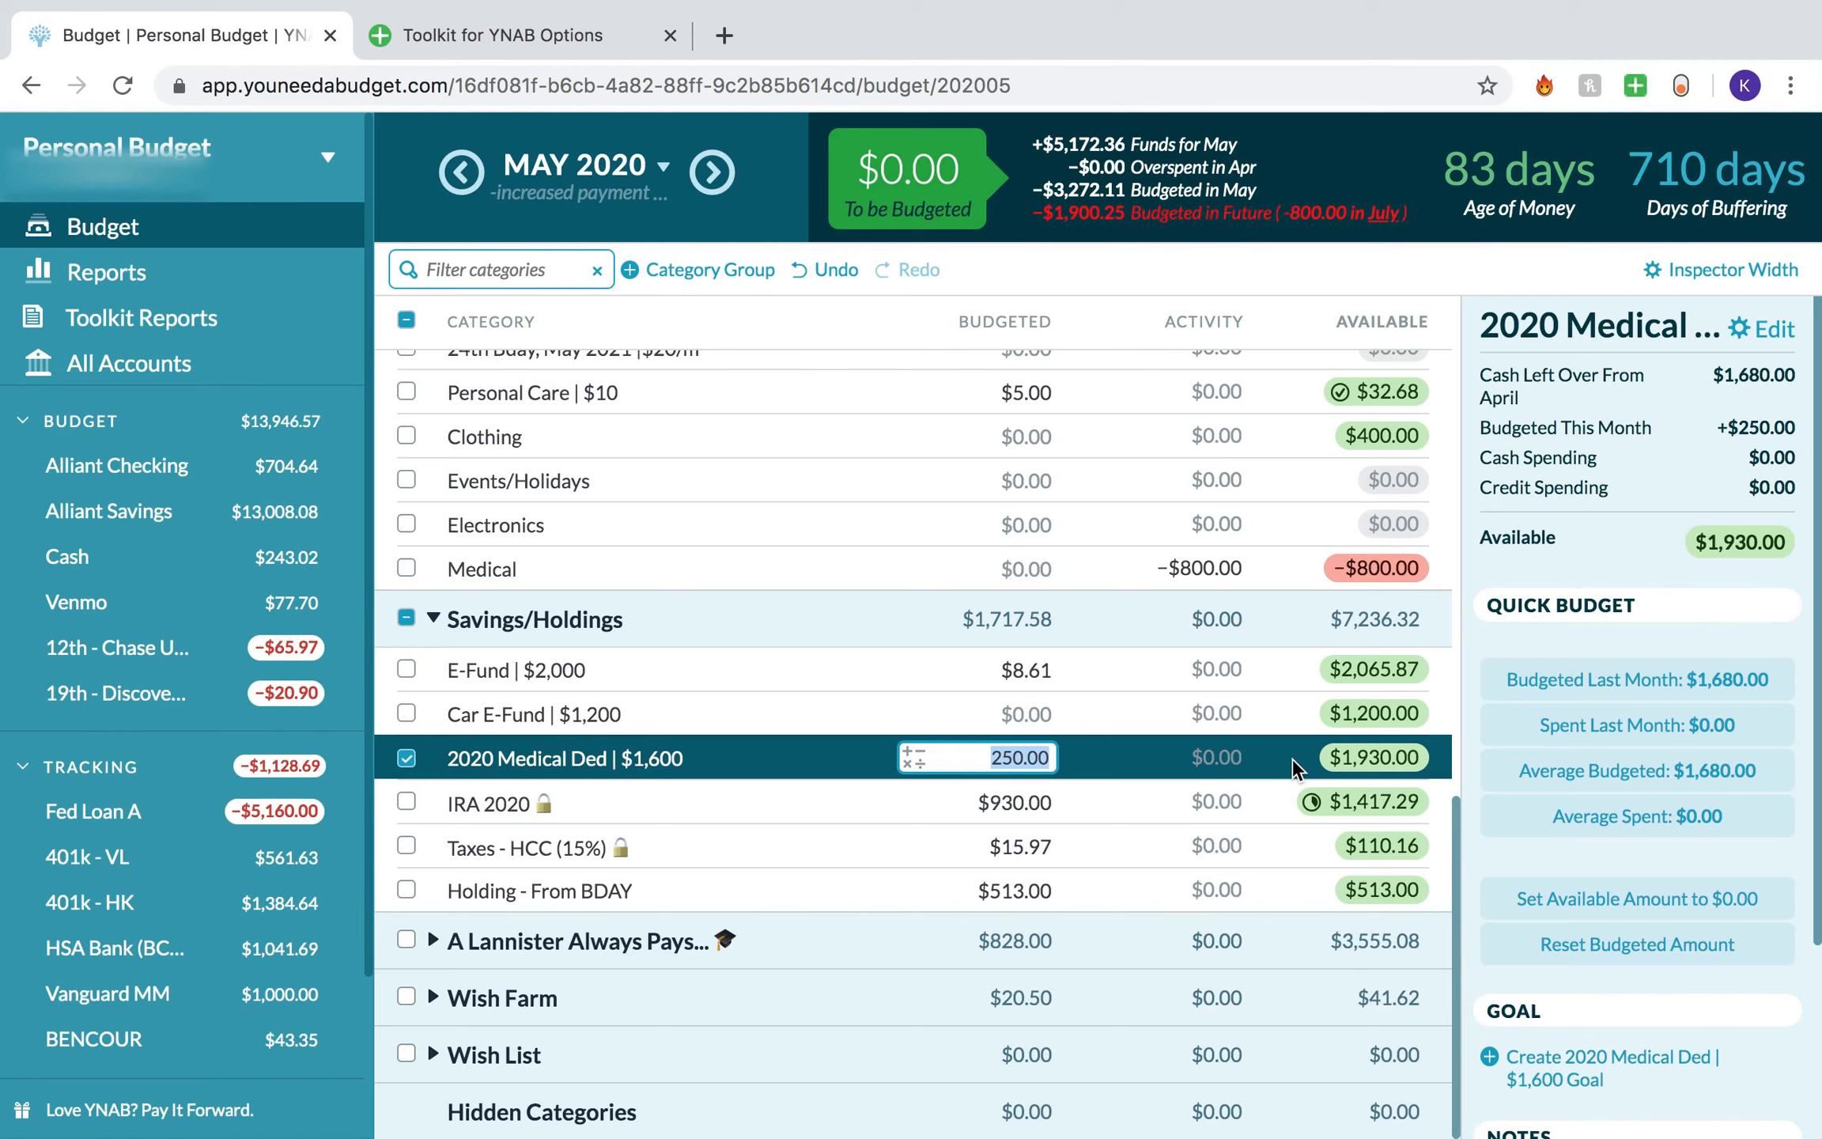
Step: Cover the Medical category's overspending with money from Savings/Holdings: 2020 Medical Ded
{"action": "left_click", "coordinate": [1366, 581]}
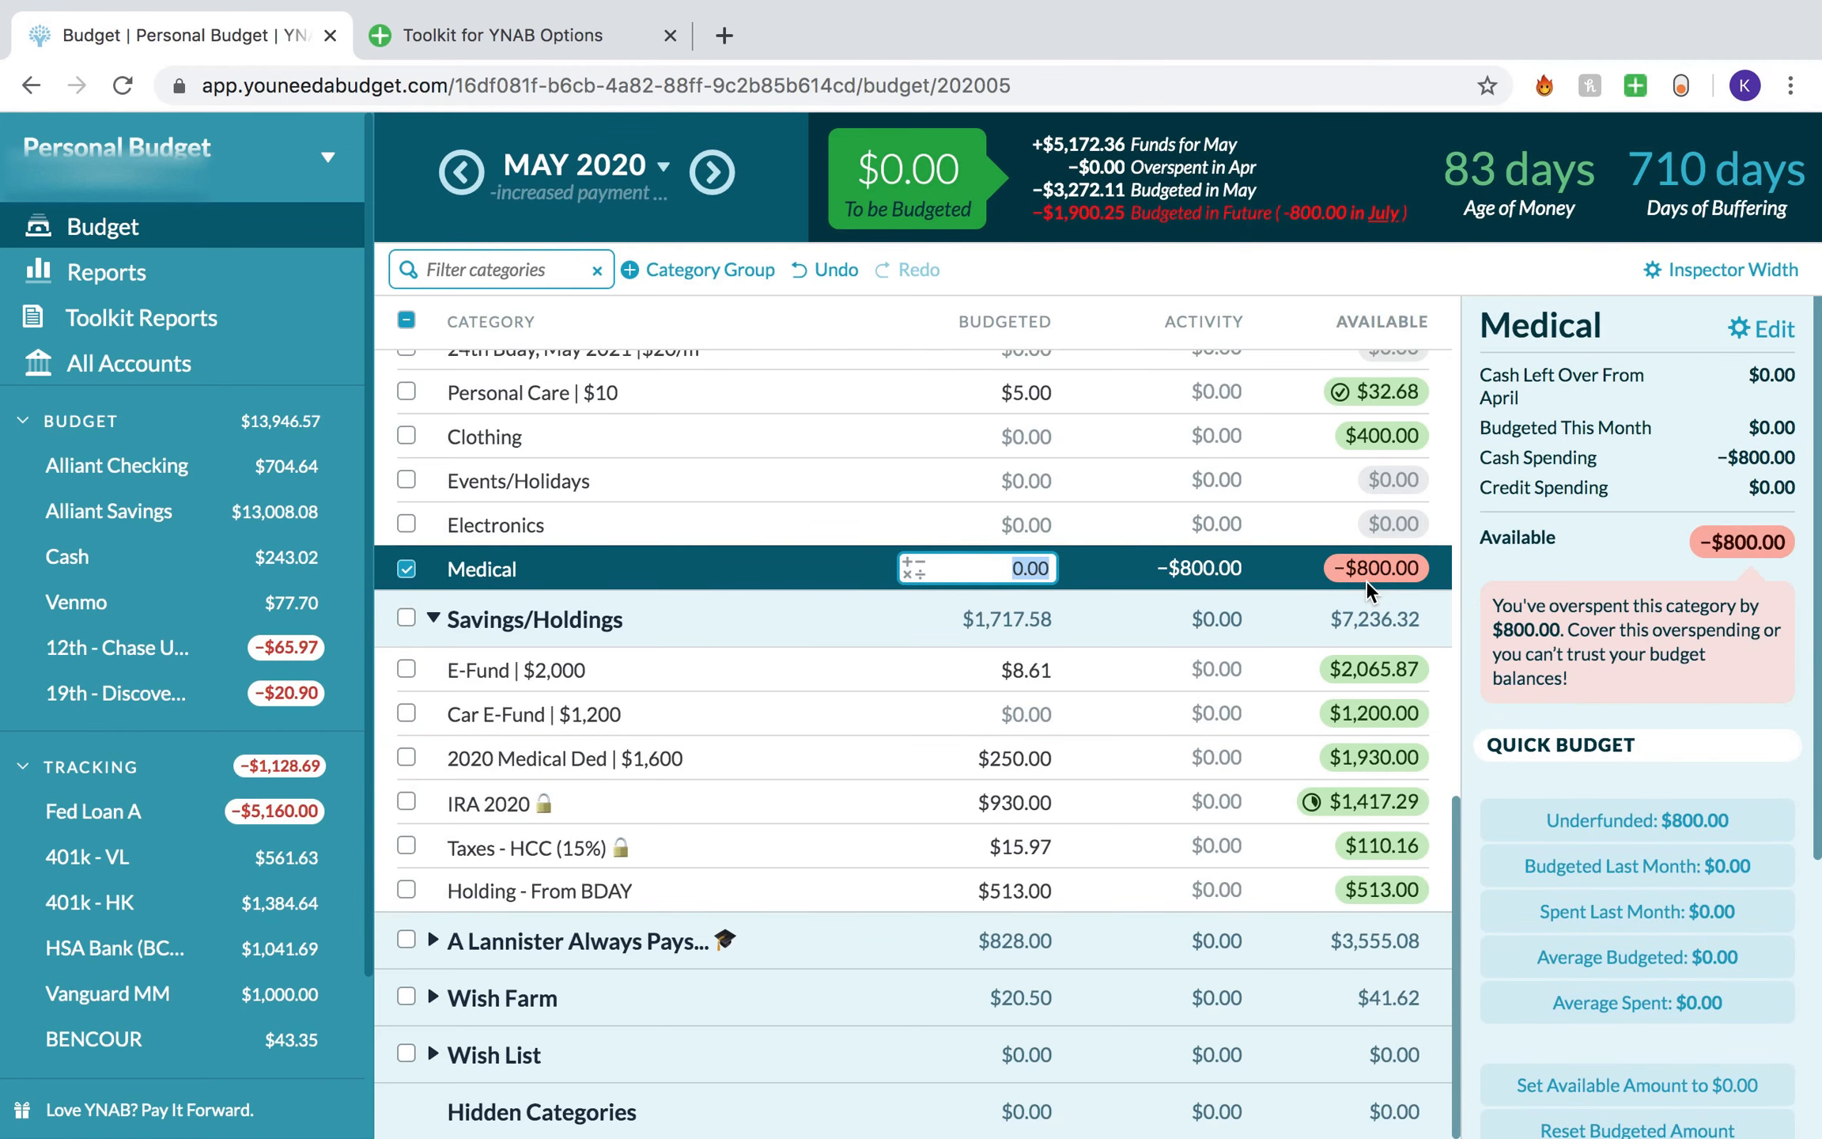
{"action": "left_click", "coordinate": [1365, 580]}
{"action": "type", "text": "medica"}
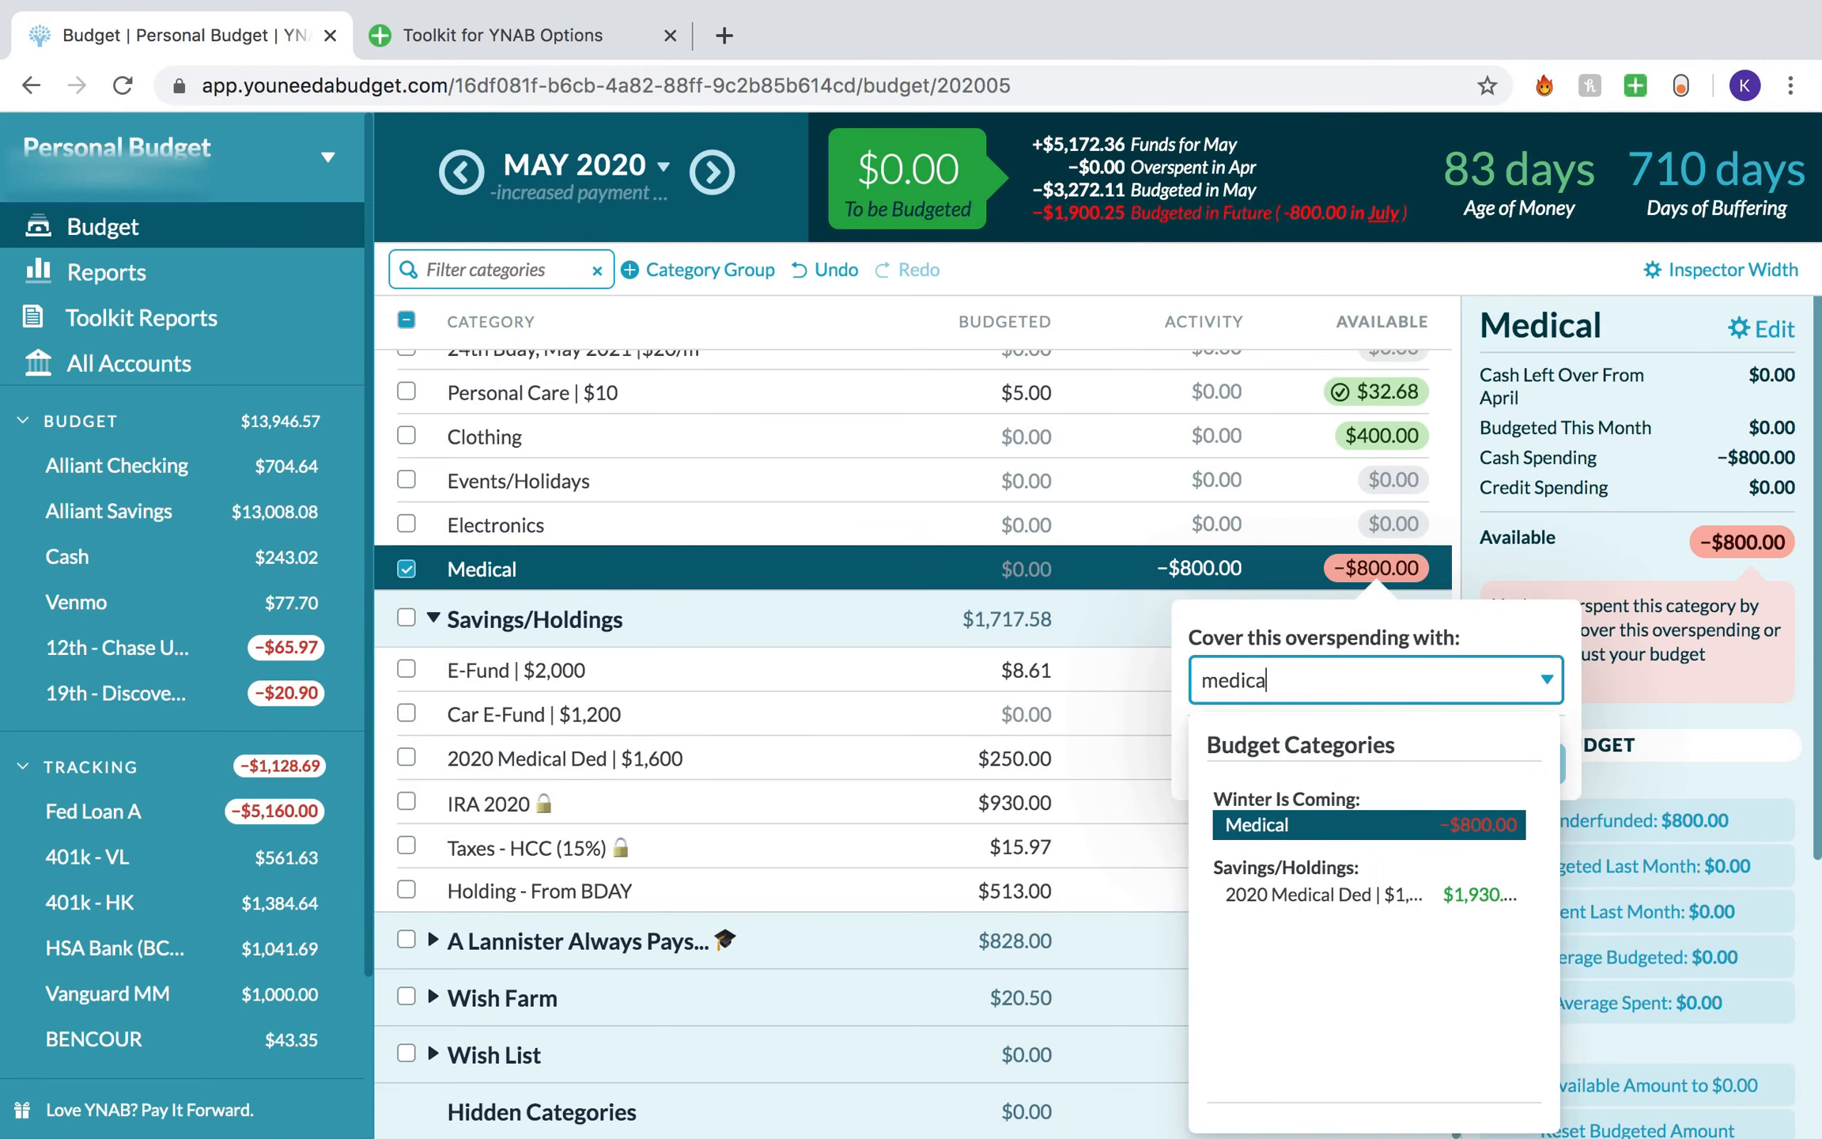
{"action": "key", "text": "Down"}
{"action": "key", "text": "Return"}
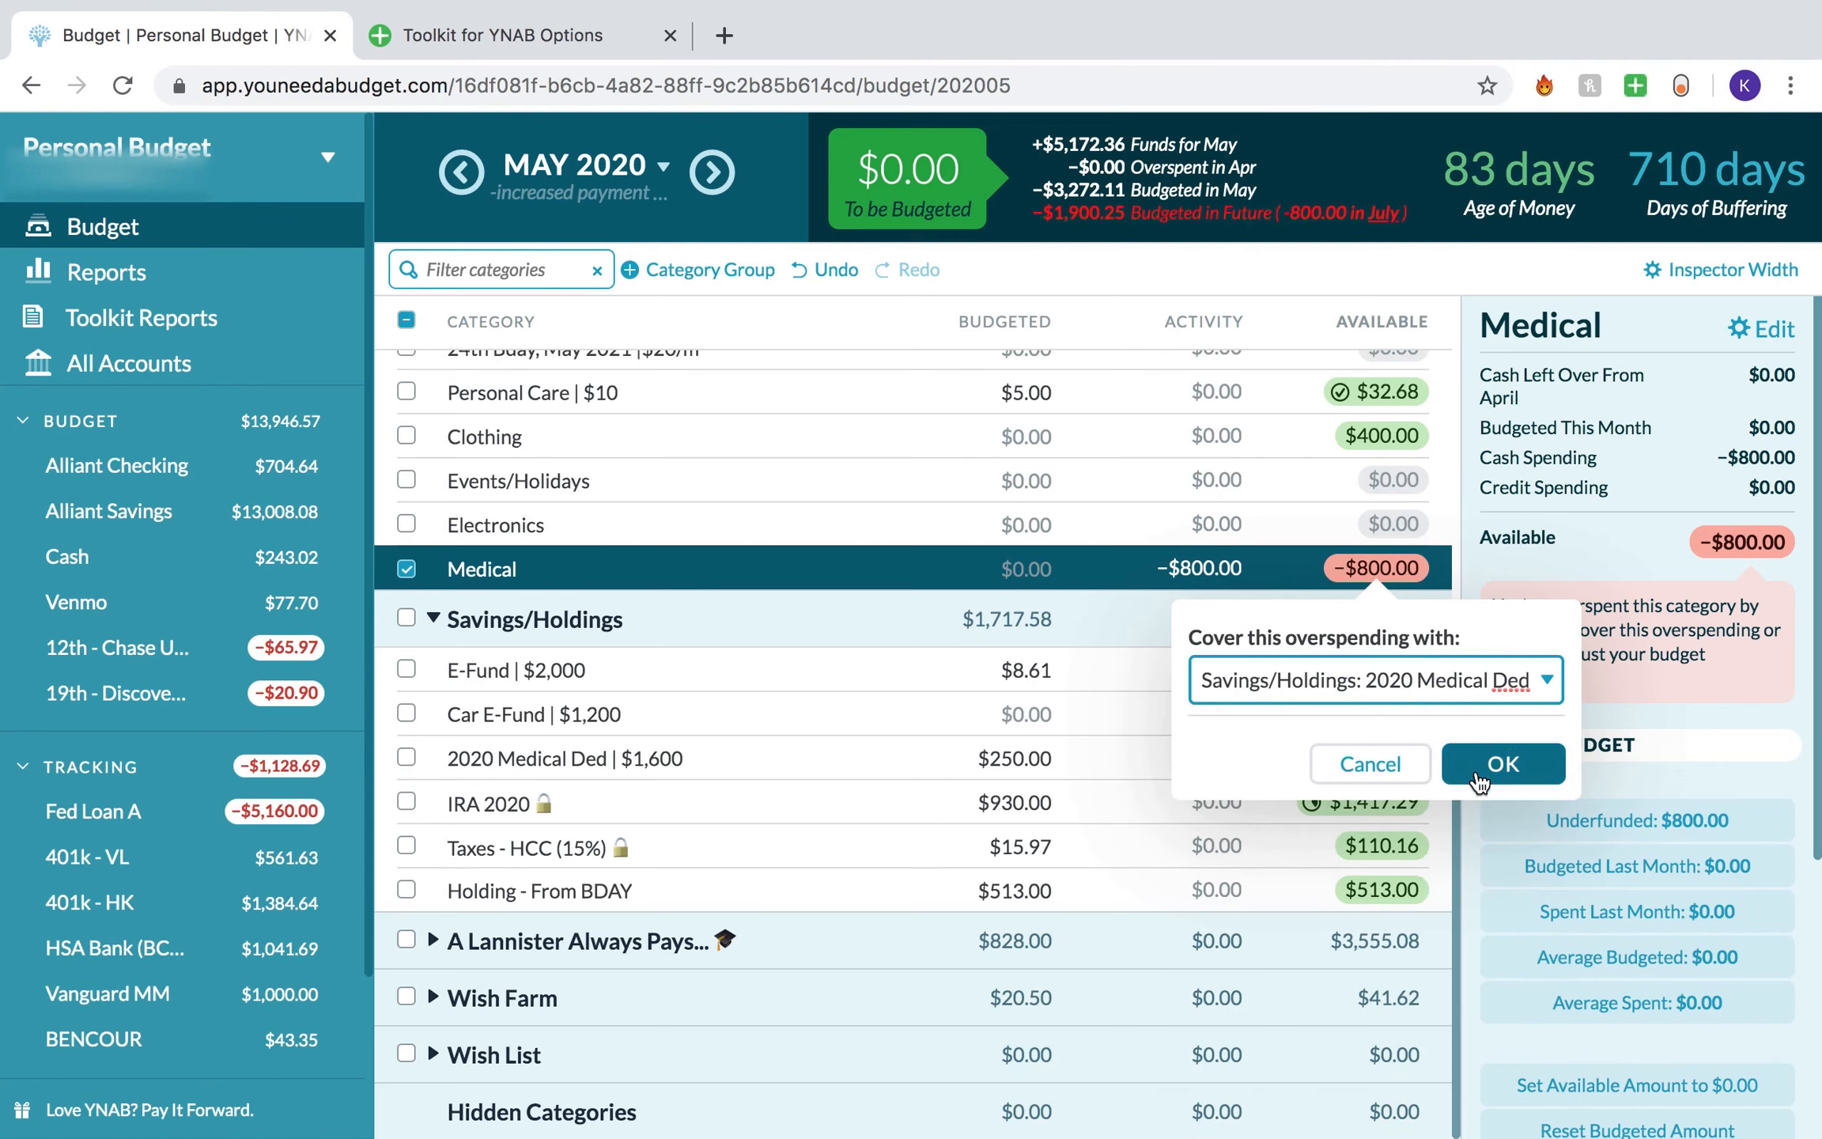
{"action": "left_click", "coordinate": [1502, 764]}
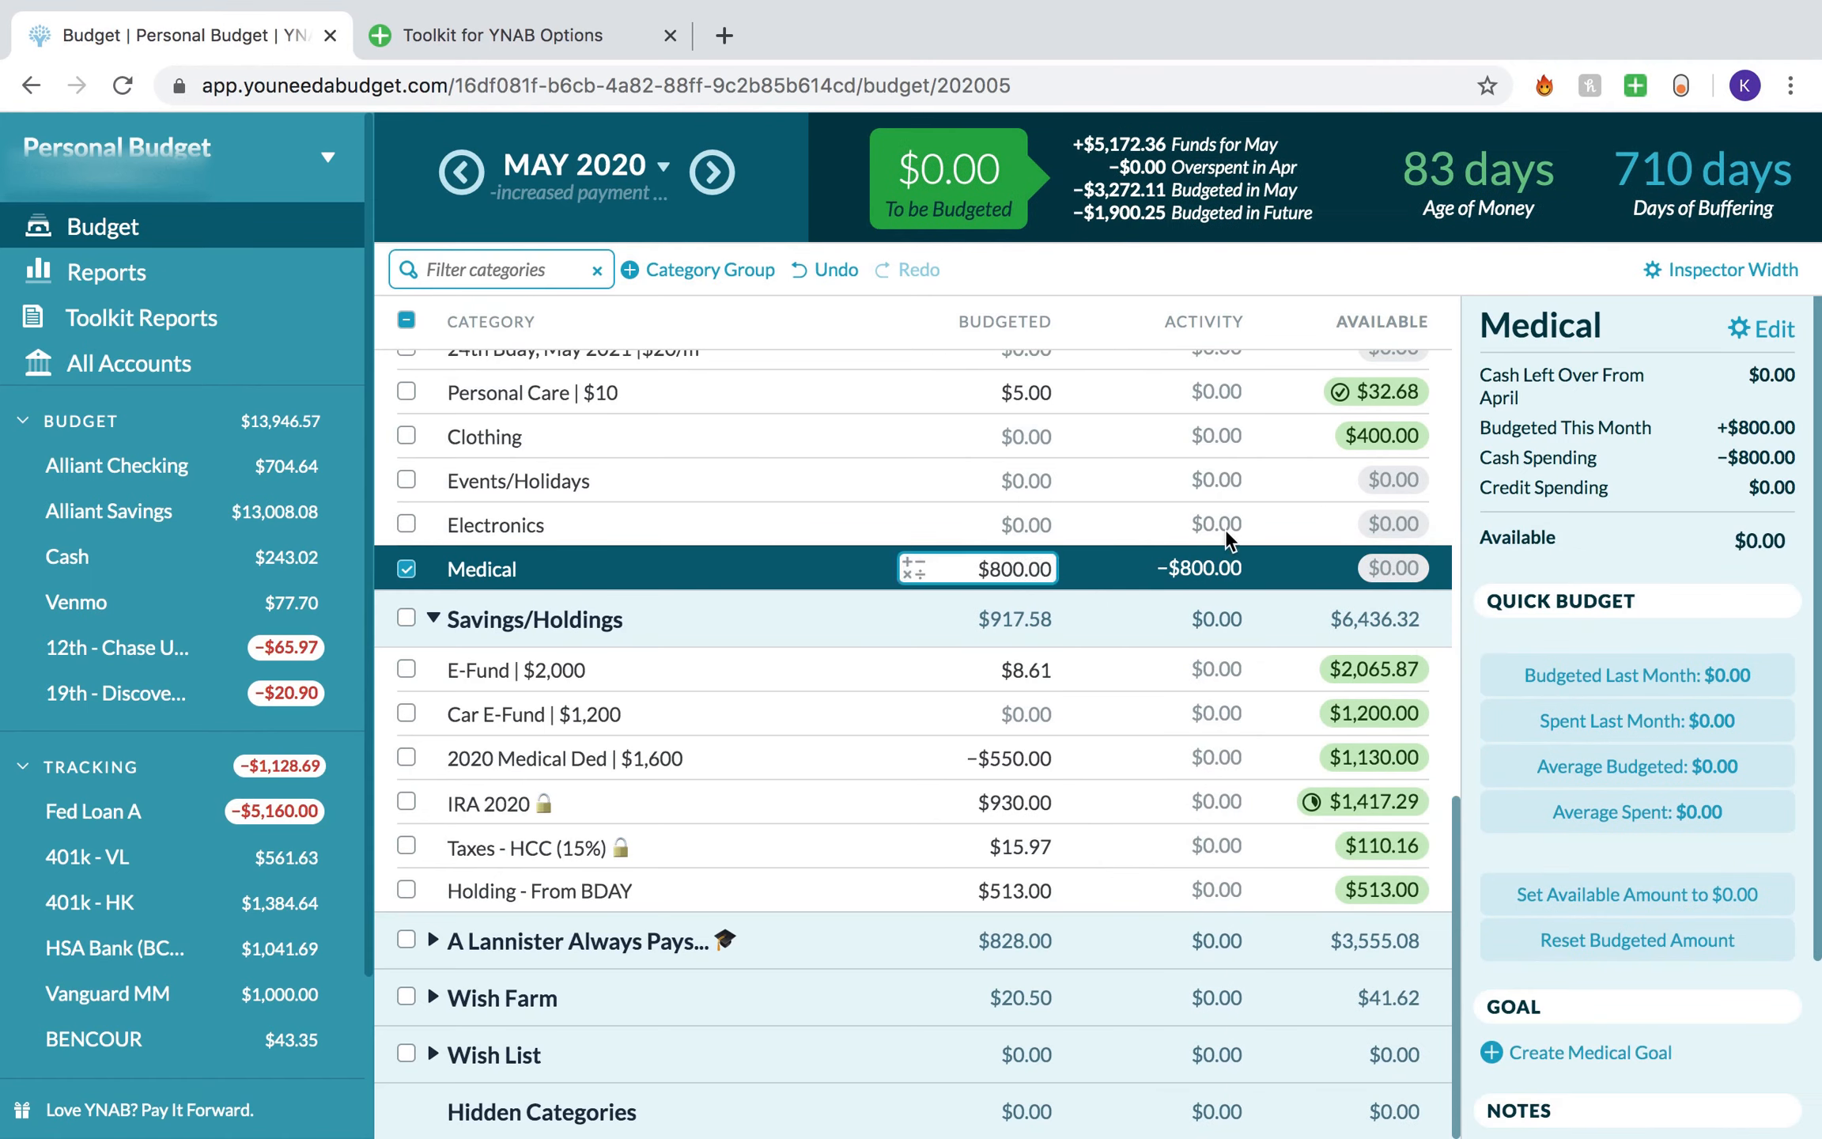
Step: View the transactions behind the Medical category's activity, and close the list when done
{"action": "left_click", "coordinate": [1191, 567]}
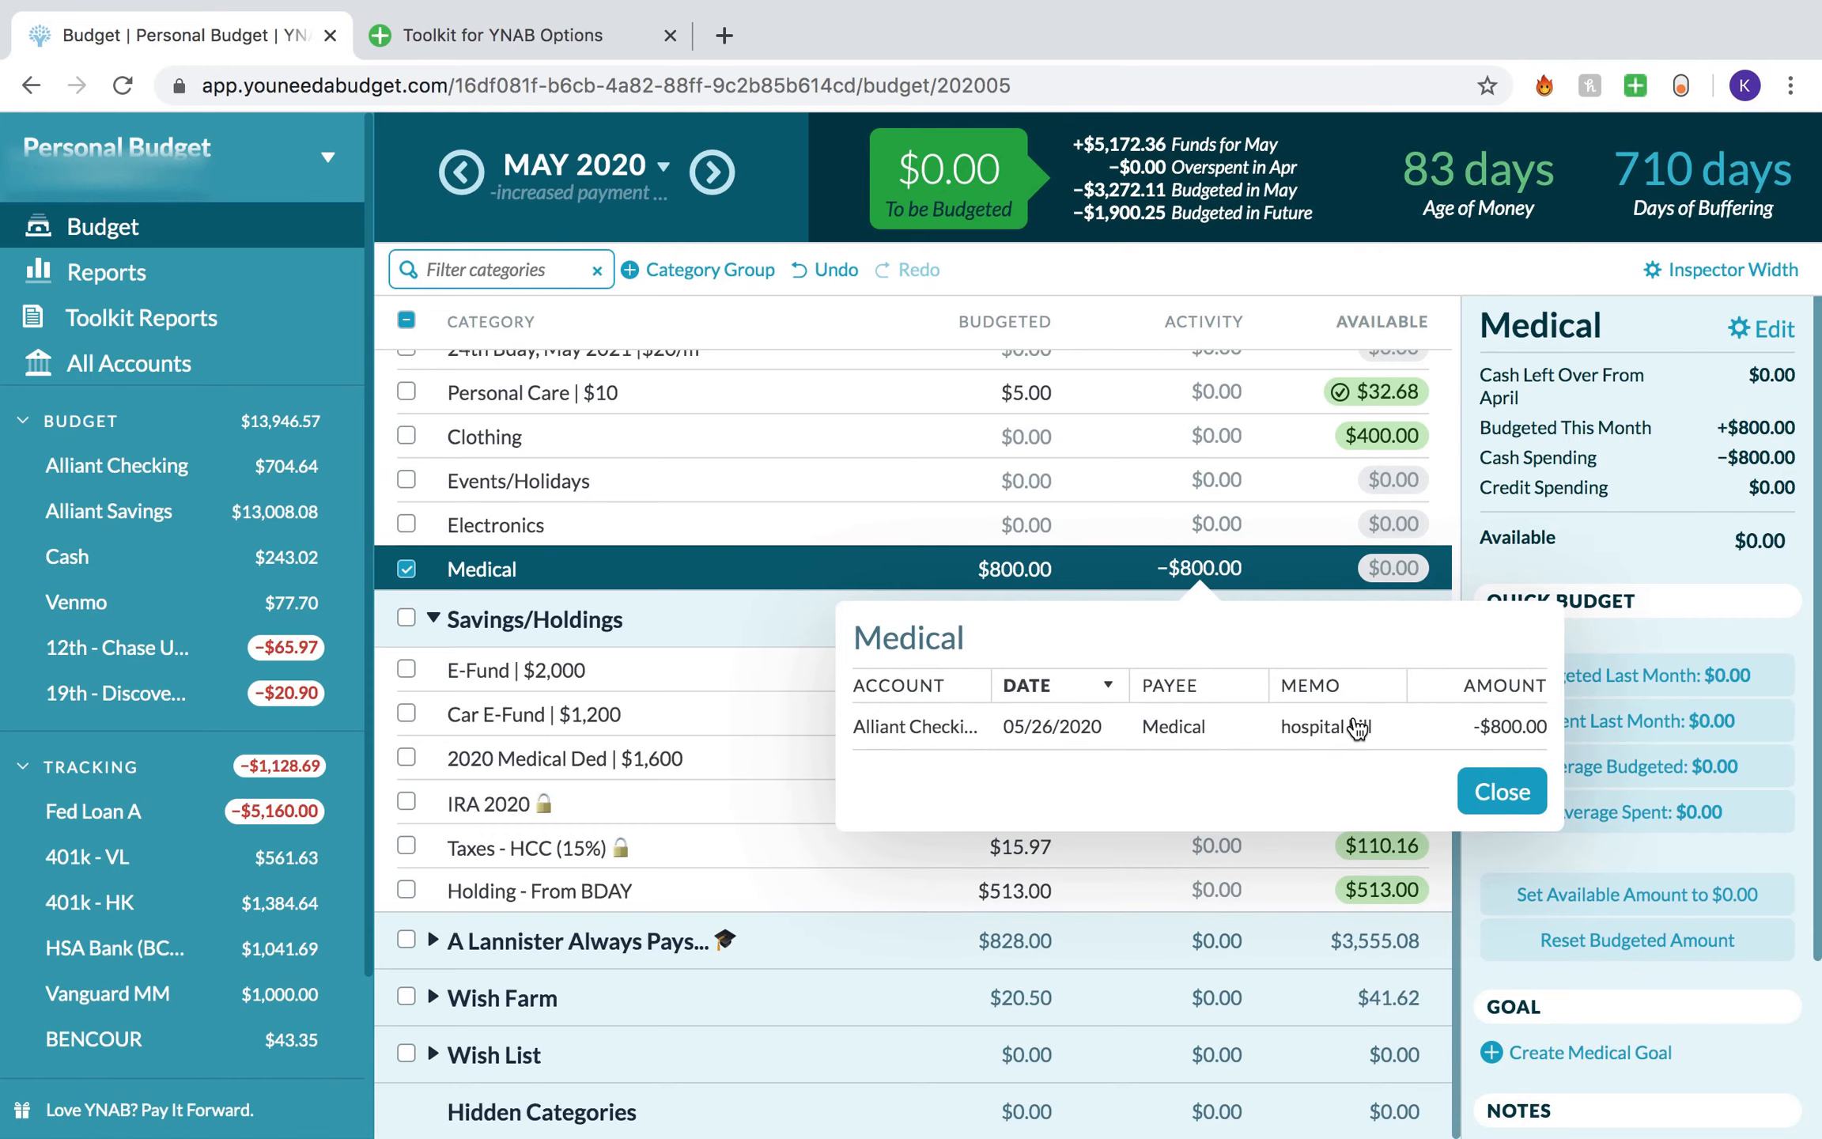
{"action": "left_click", "coordinate": [1512, 799]}
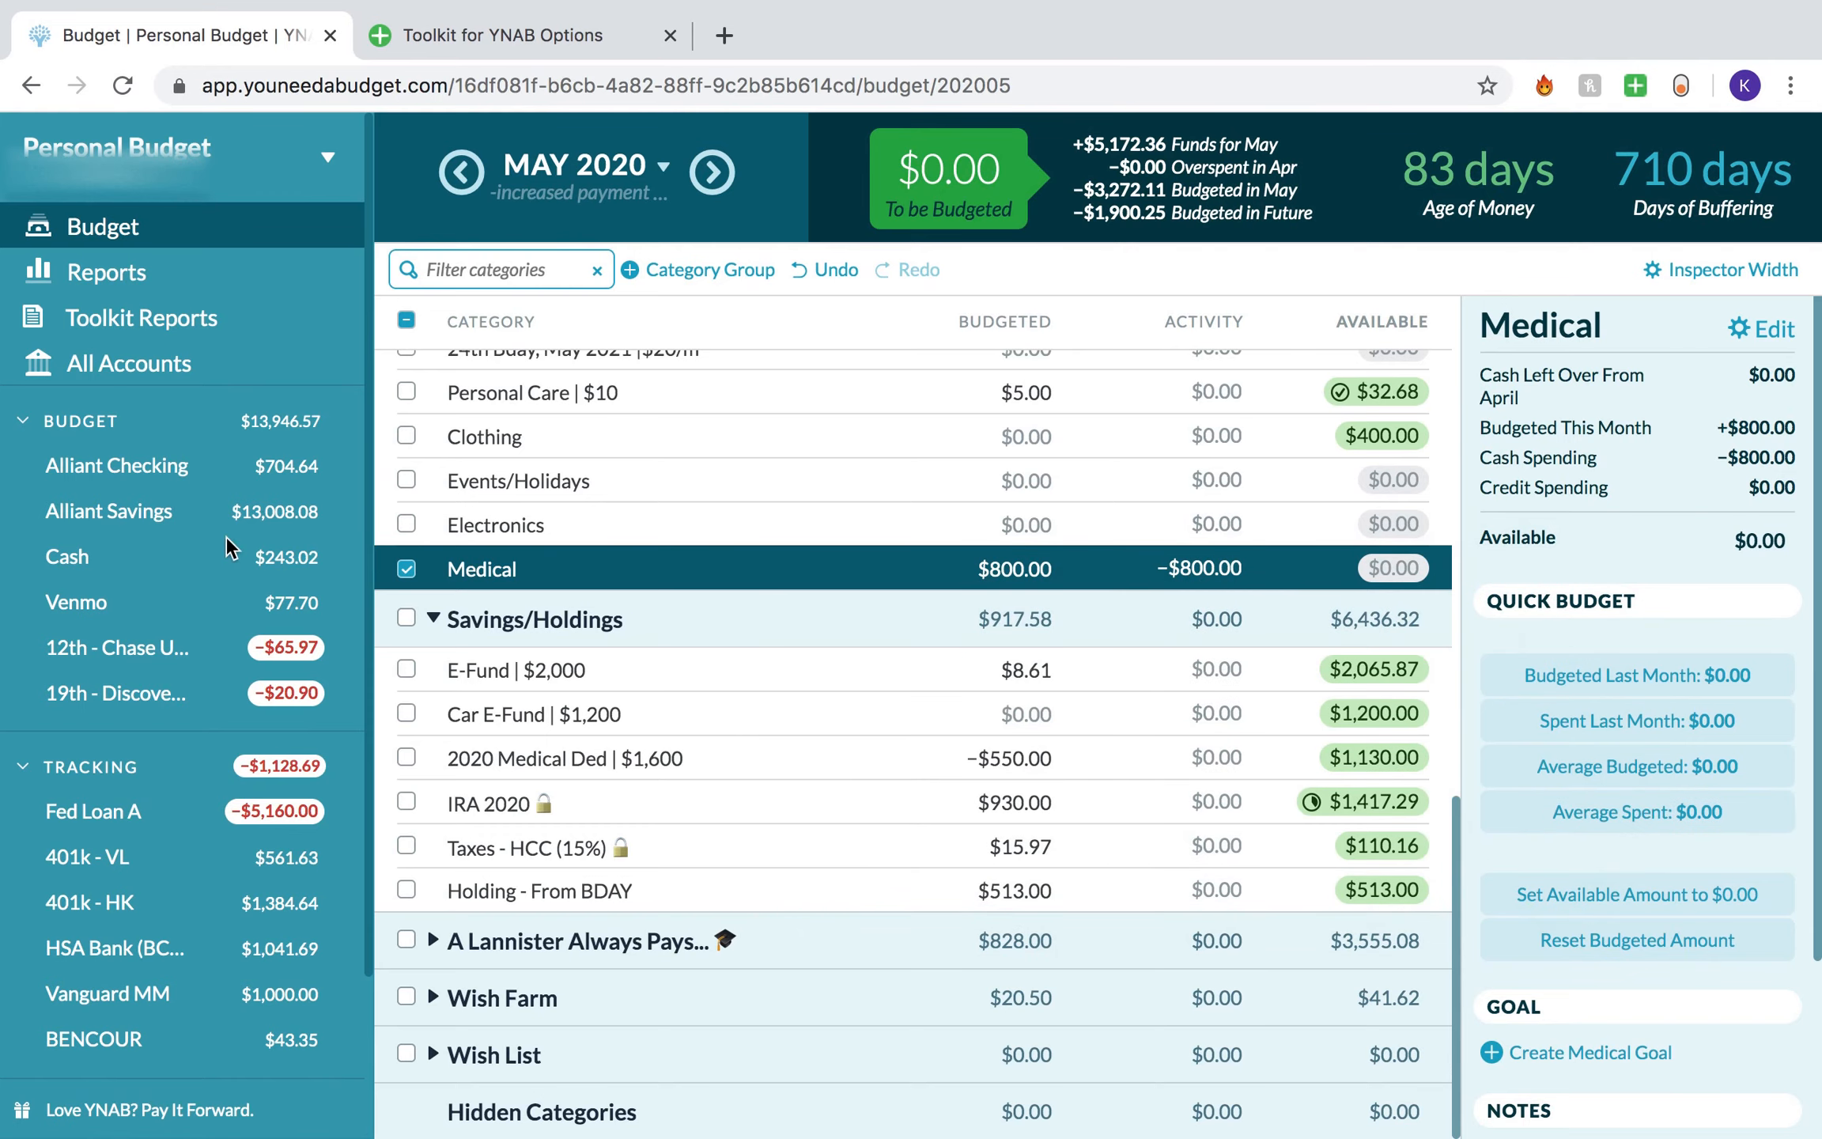
{"action": "left_click", "coordinate": [410, 580]}
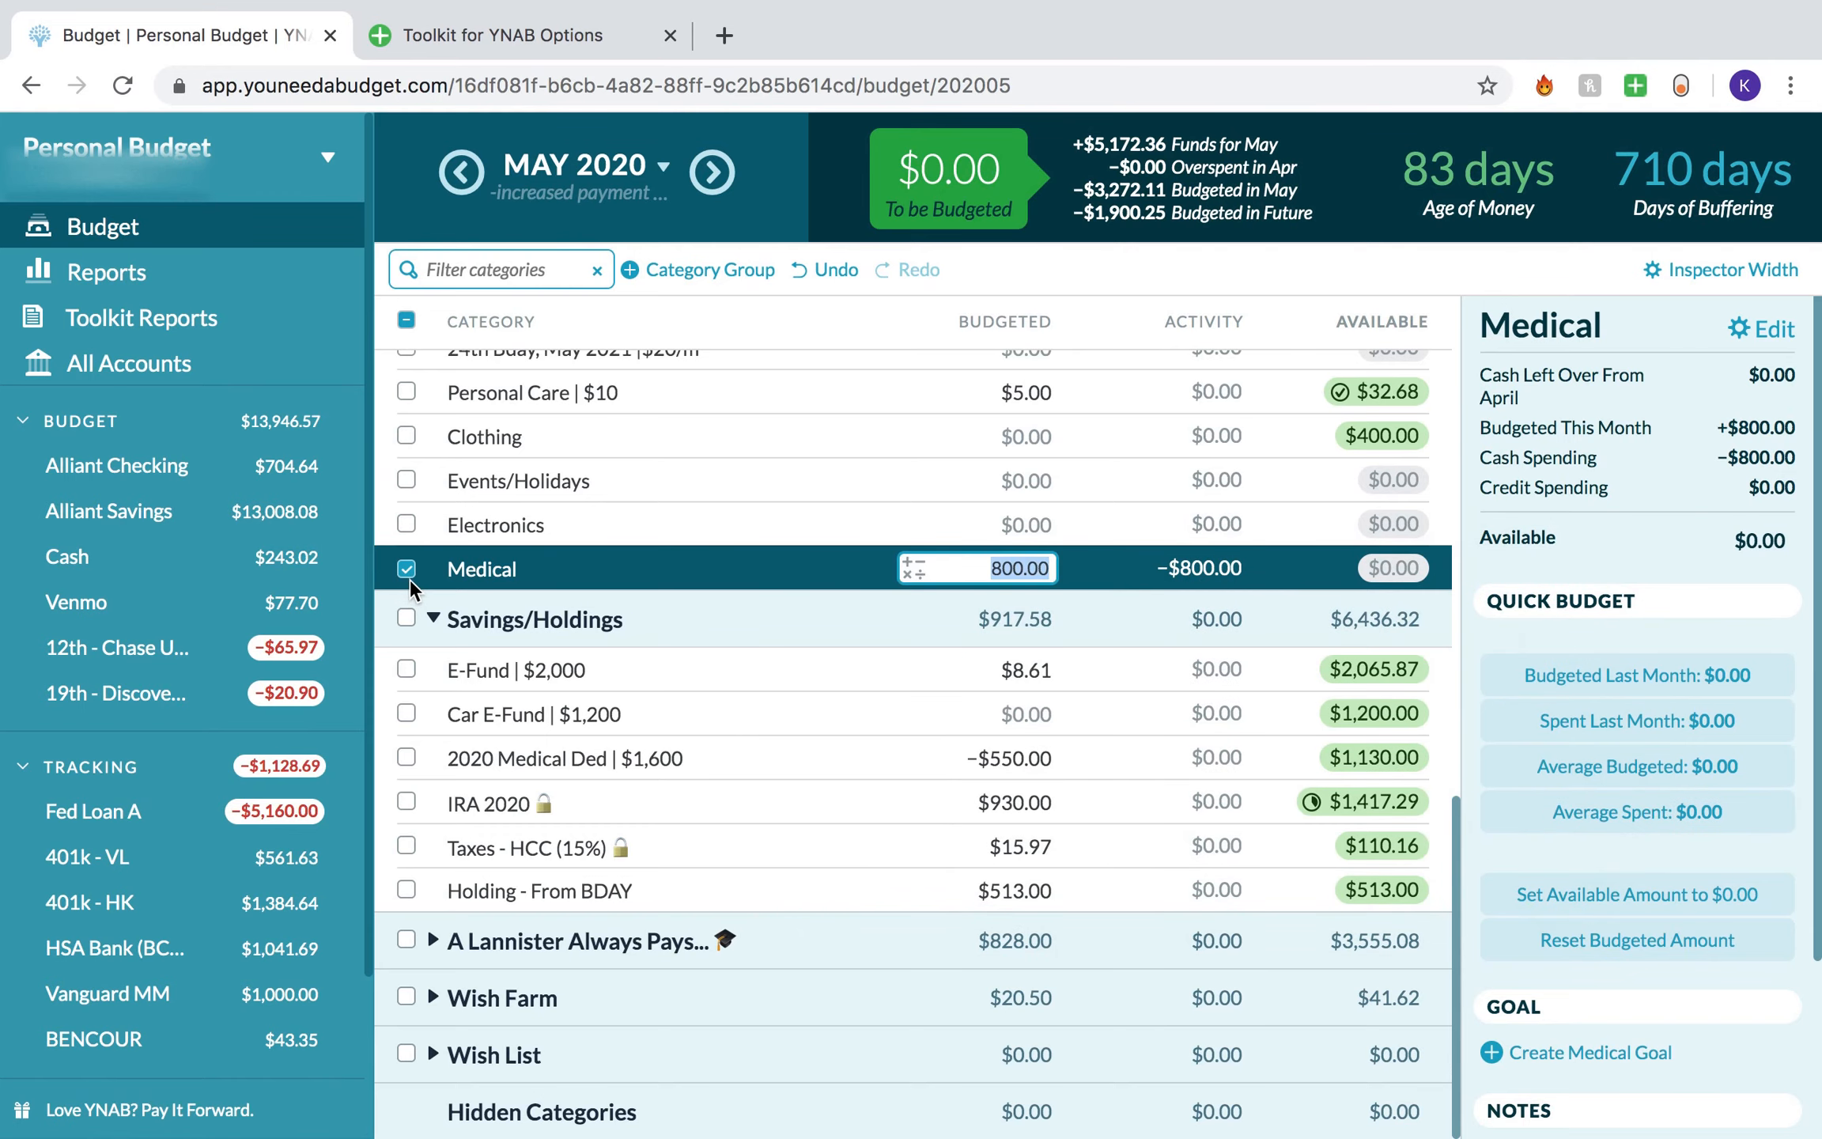
Step: Check the 2020 Medical Ded category's remaining funds, deselect it, and go back to the categories above Savings/Holdings
{"action": "left_click", "coordinate": [1254, 751]}
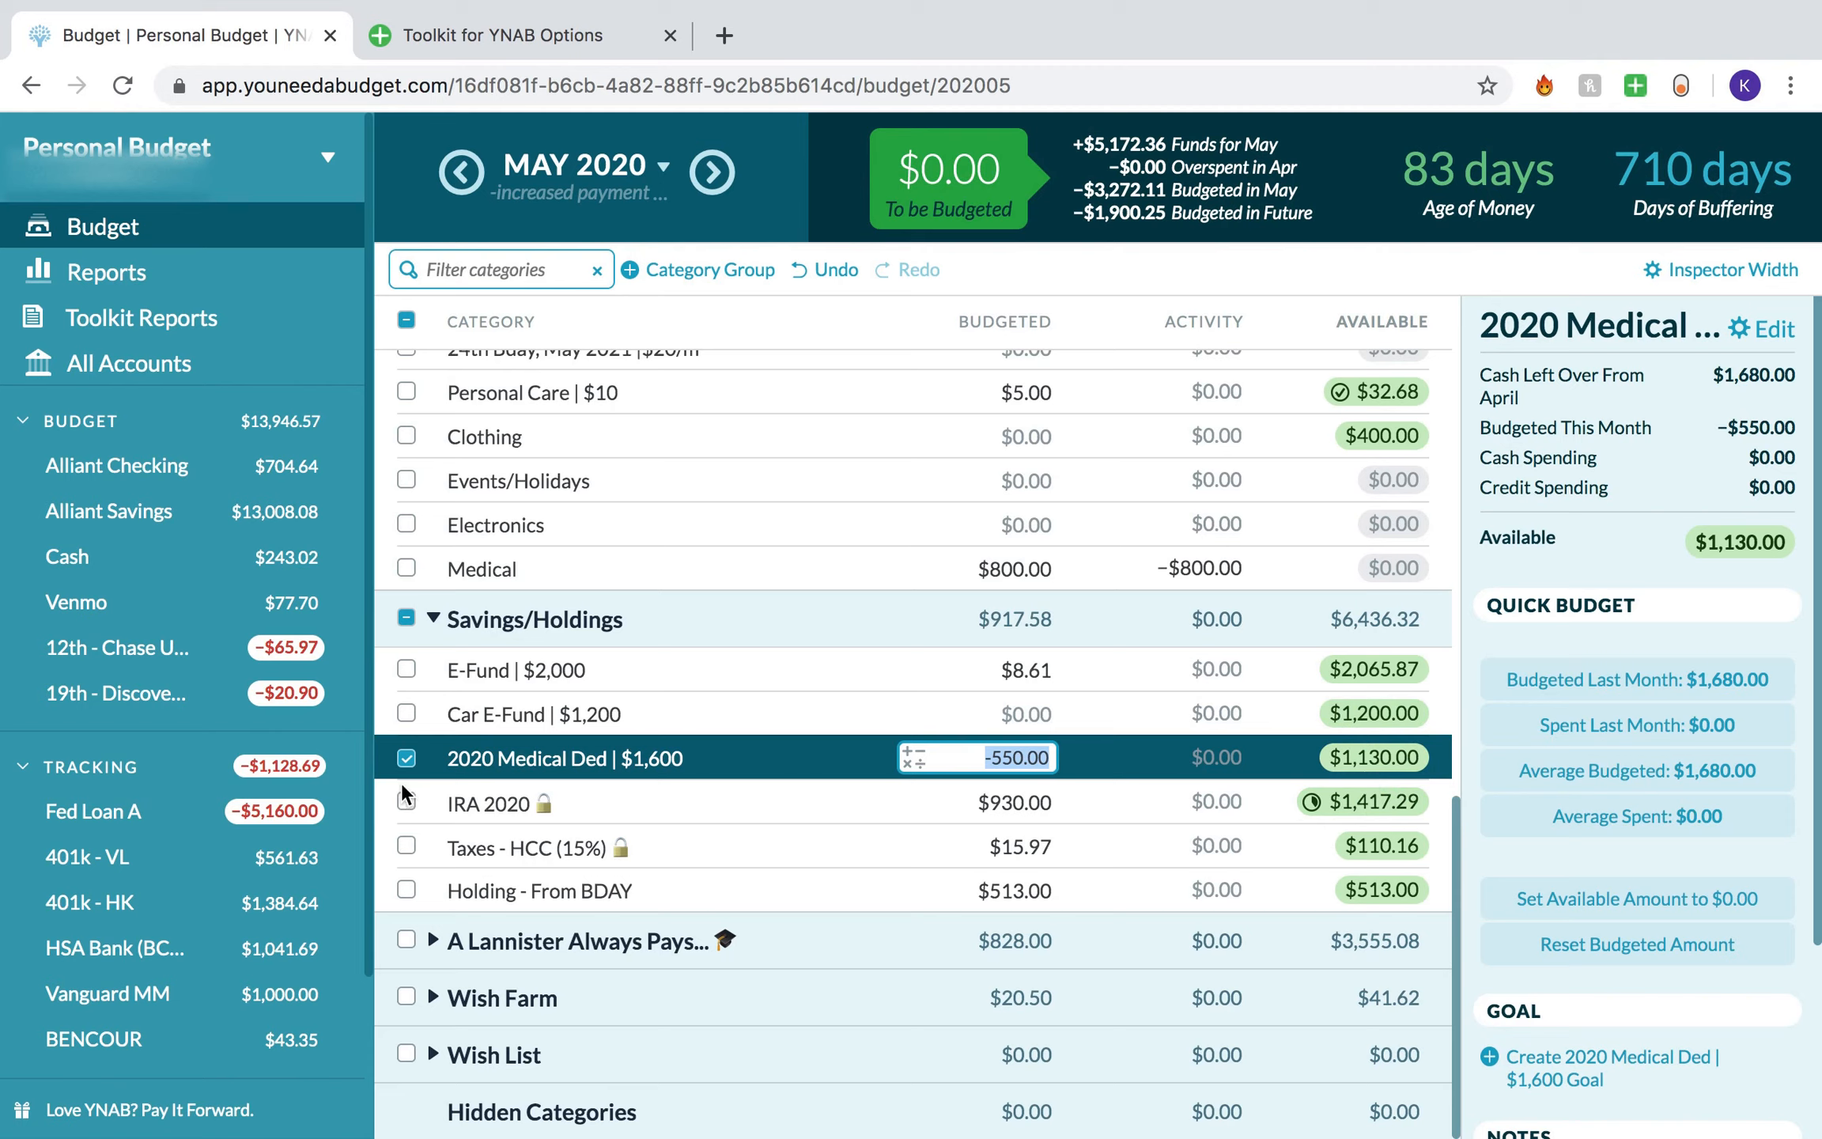
{"action": "left_click", "coordinate": [405, 758]}
{"action": "left_click", "coordinate": [1306, 760]}
{"action": "left_click", "coordinate": [404, 763]}
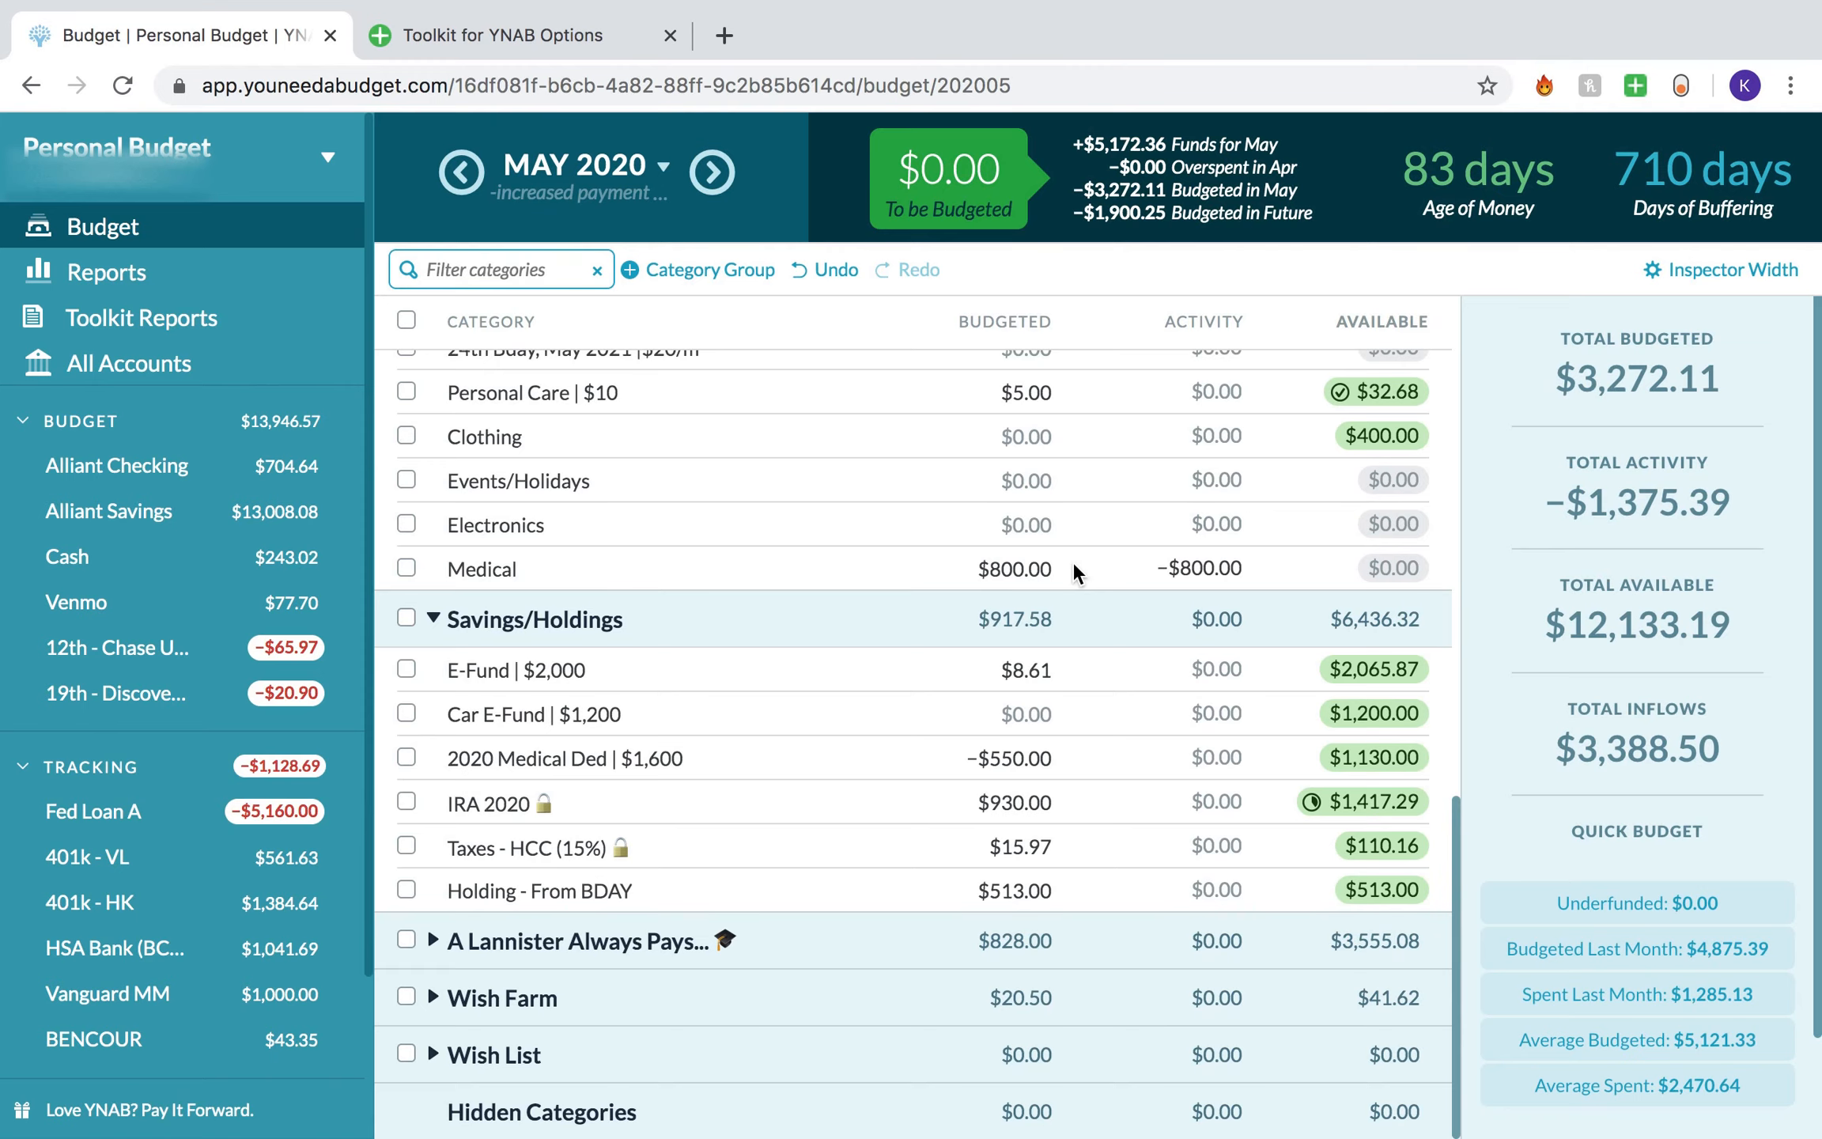
{"action": "scroll", "coordinate": [1072, 561], "scroll_direction": "up", "scroll_amount": 4}
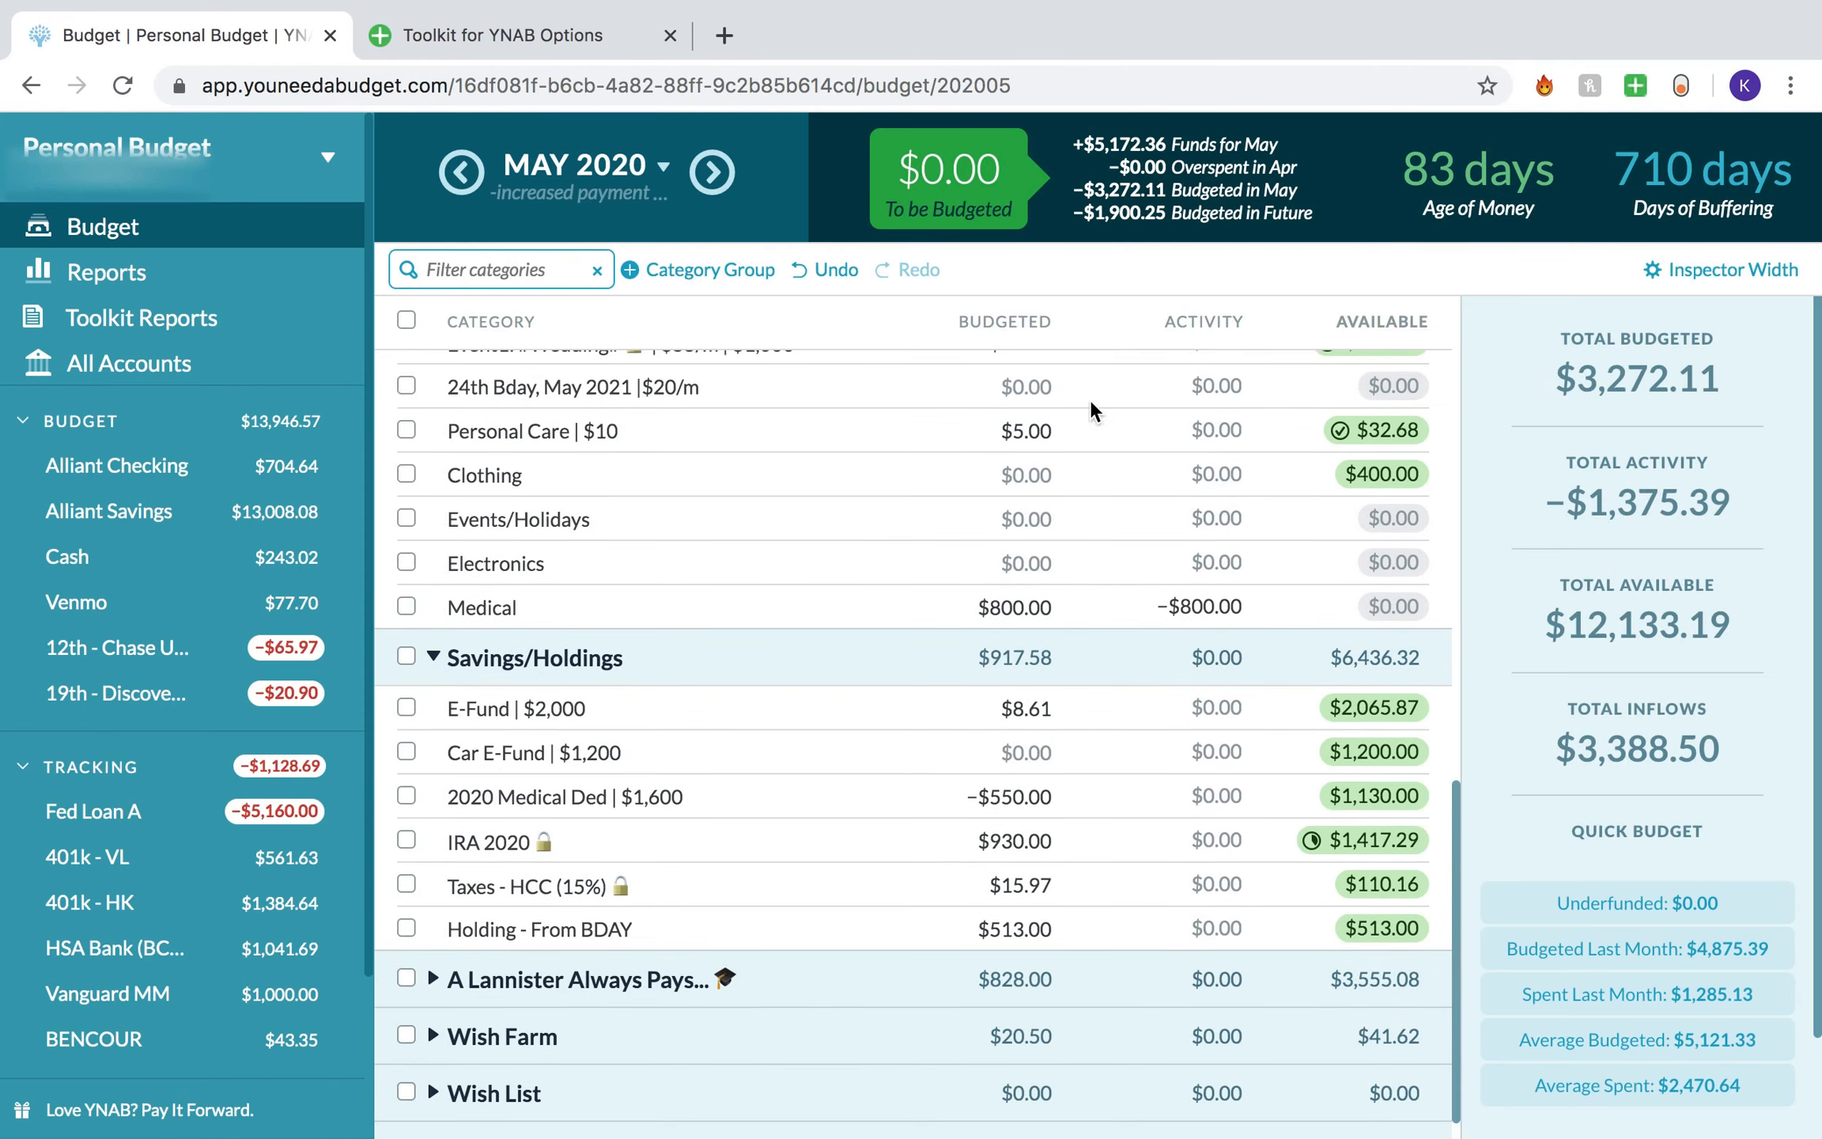
{"action": "scroll", "coordinate": [800, 482], "scroll_direction": "up", "scroll_amount": 2}
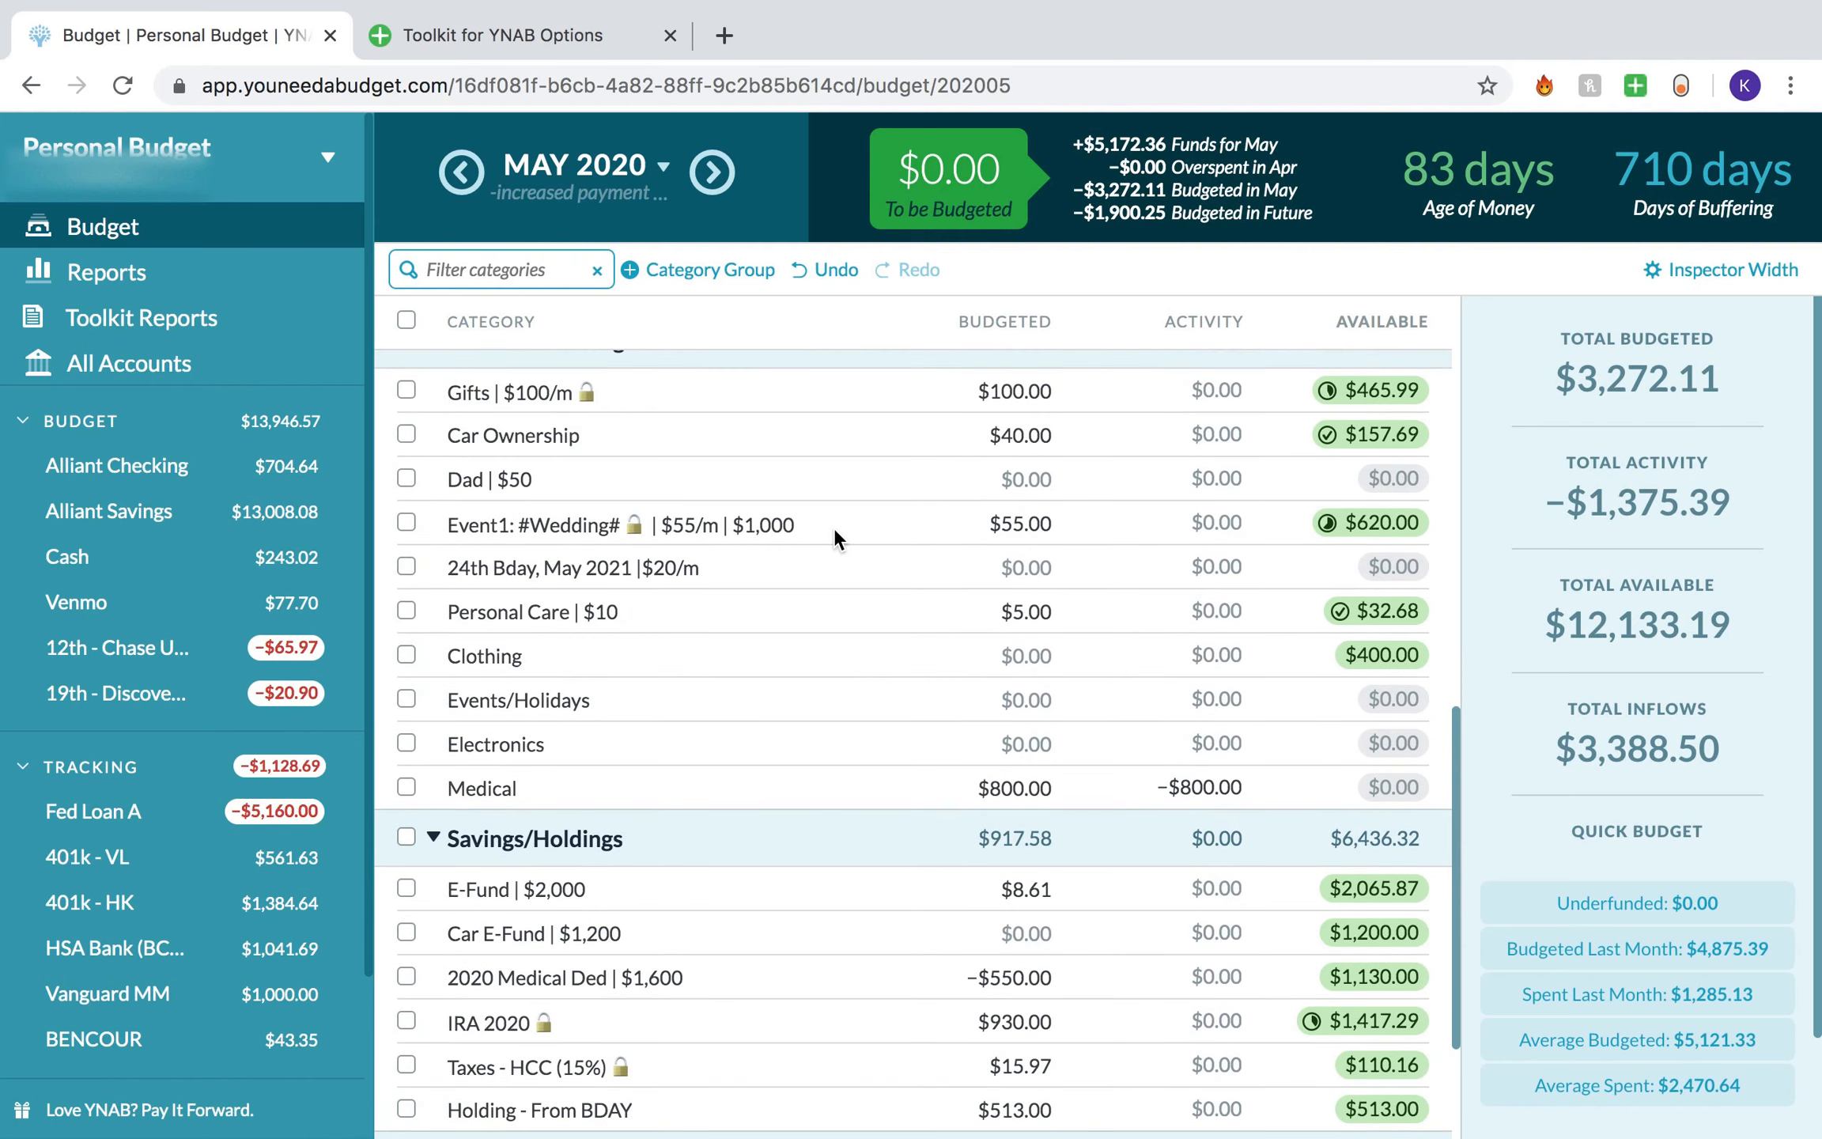
Step: Examine the Event1: #Wedding# category's details and note, and clear the selection when done
{"action": "left_click", "coordinate": [492, 538]}
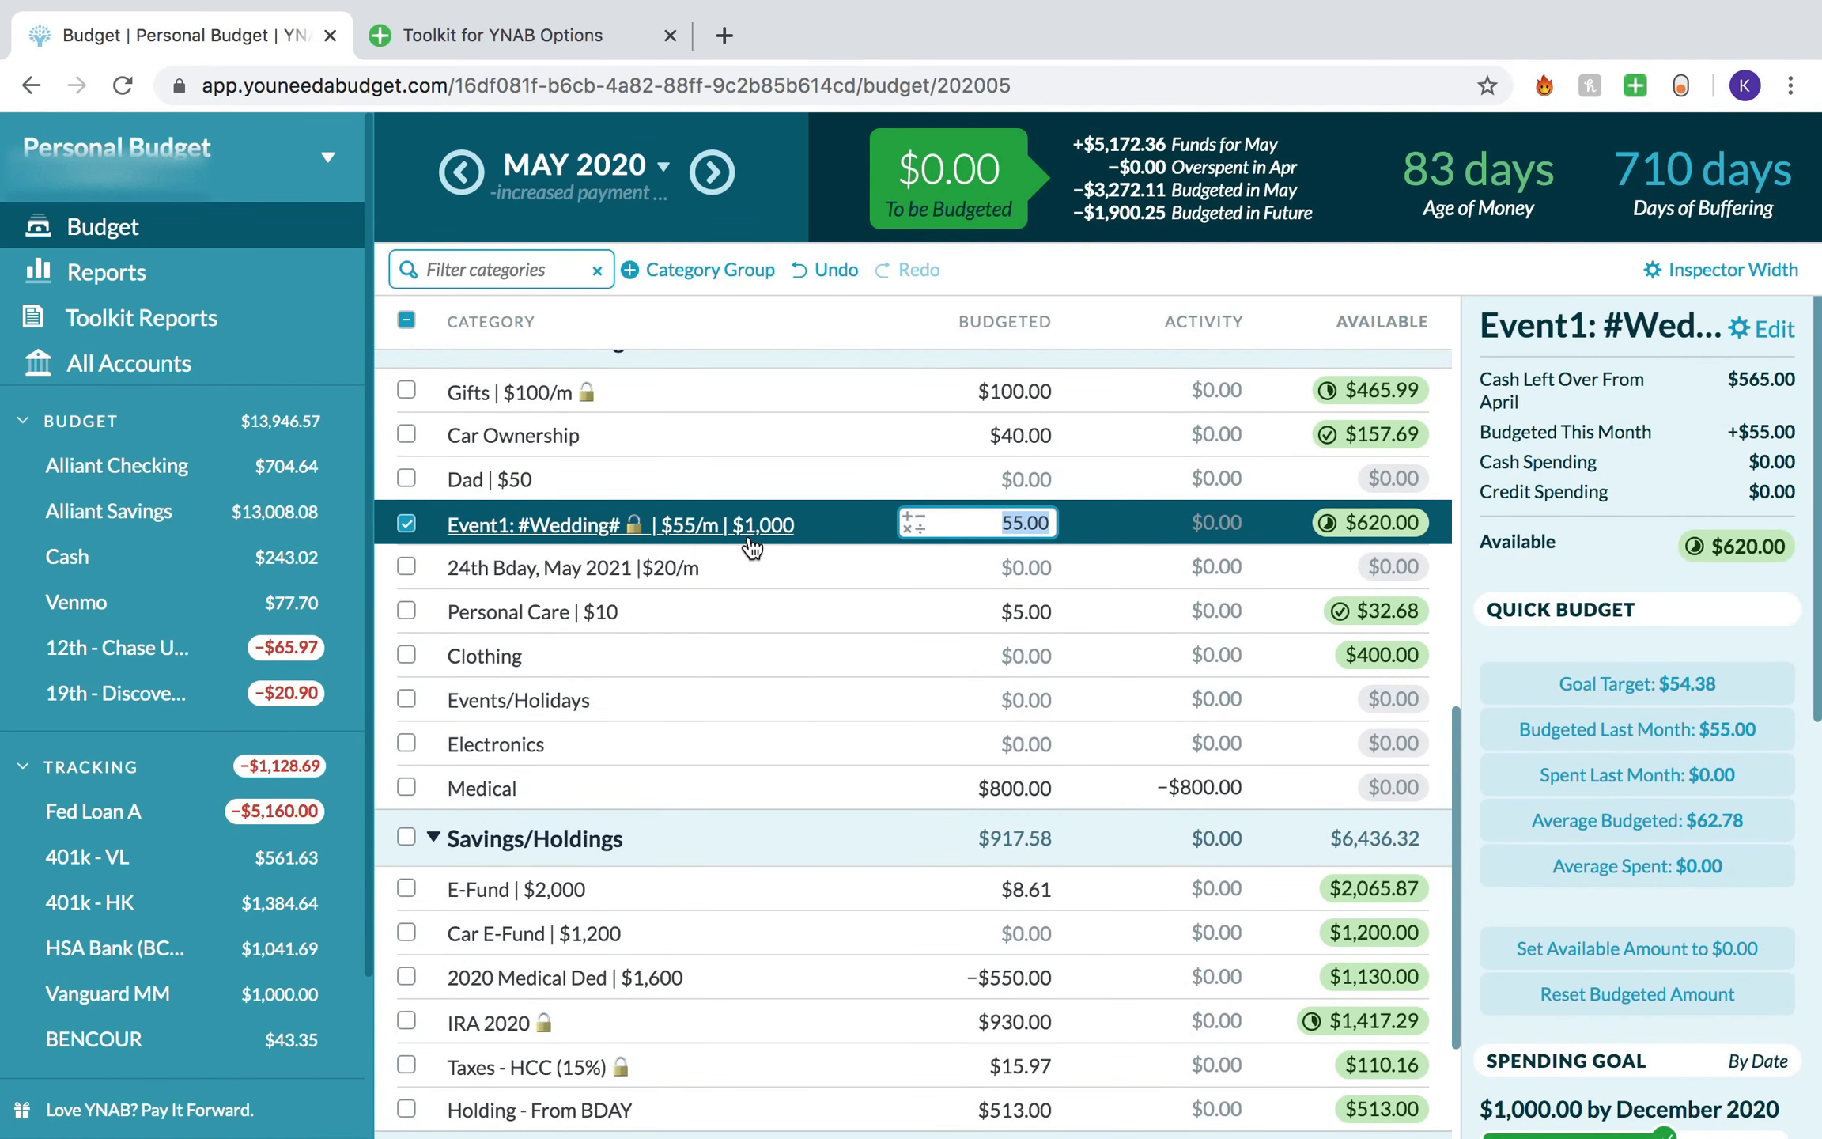
{"action": "mouse_move", "coordinate": [752, 547]}
{"action": "left_click", "coordinate": [407, 525]}
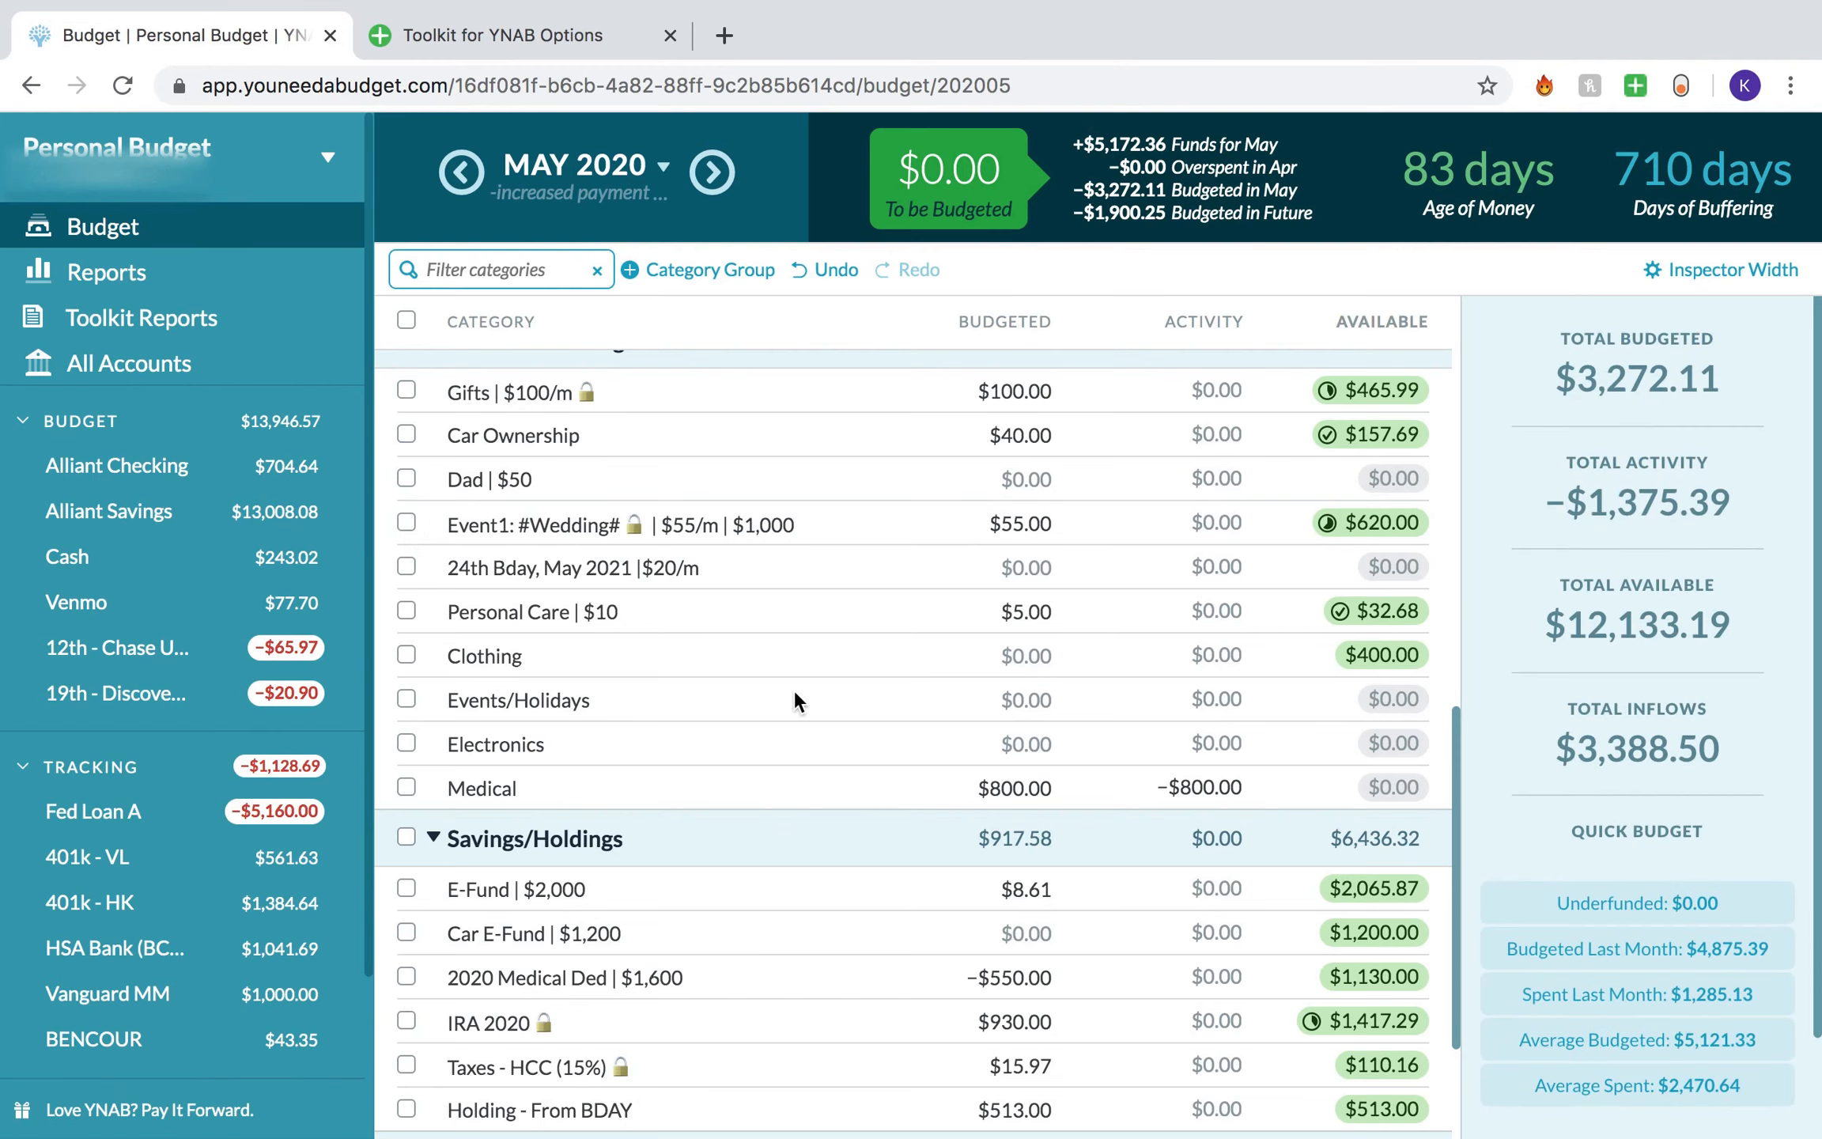
{"action": "left_click", "coordinate": [848, 686]}
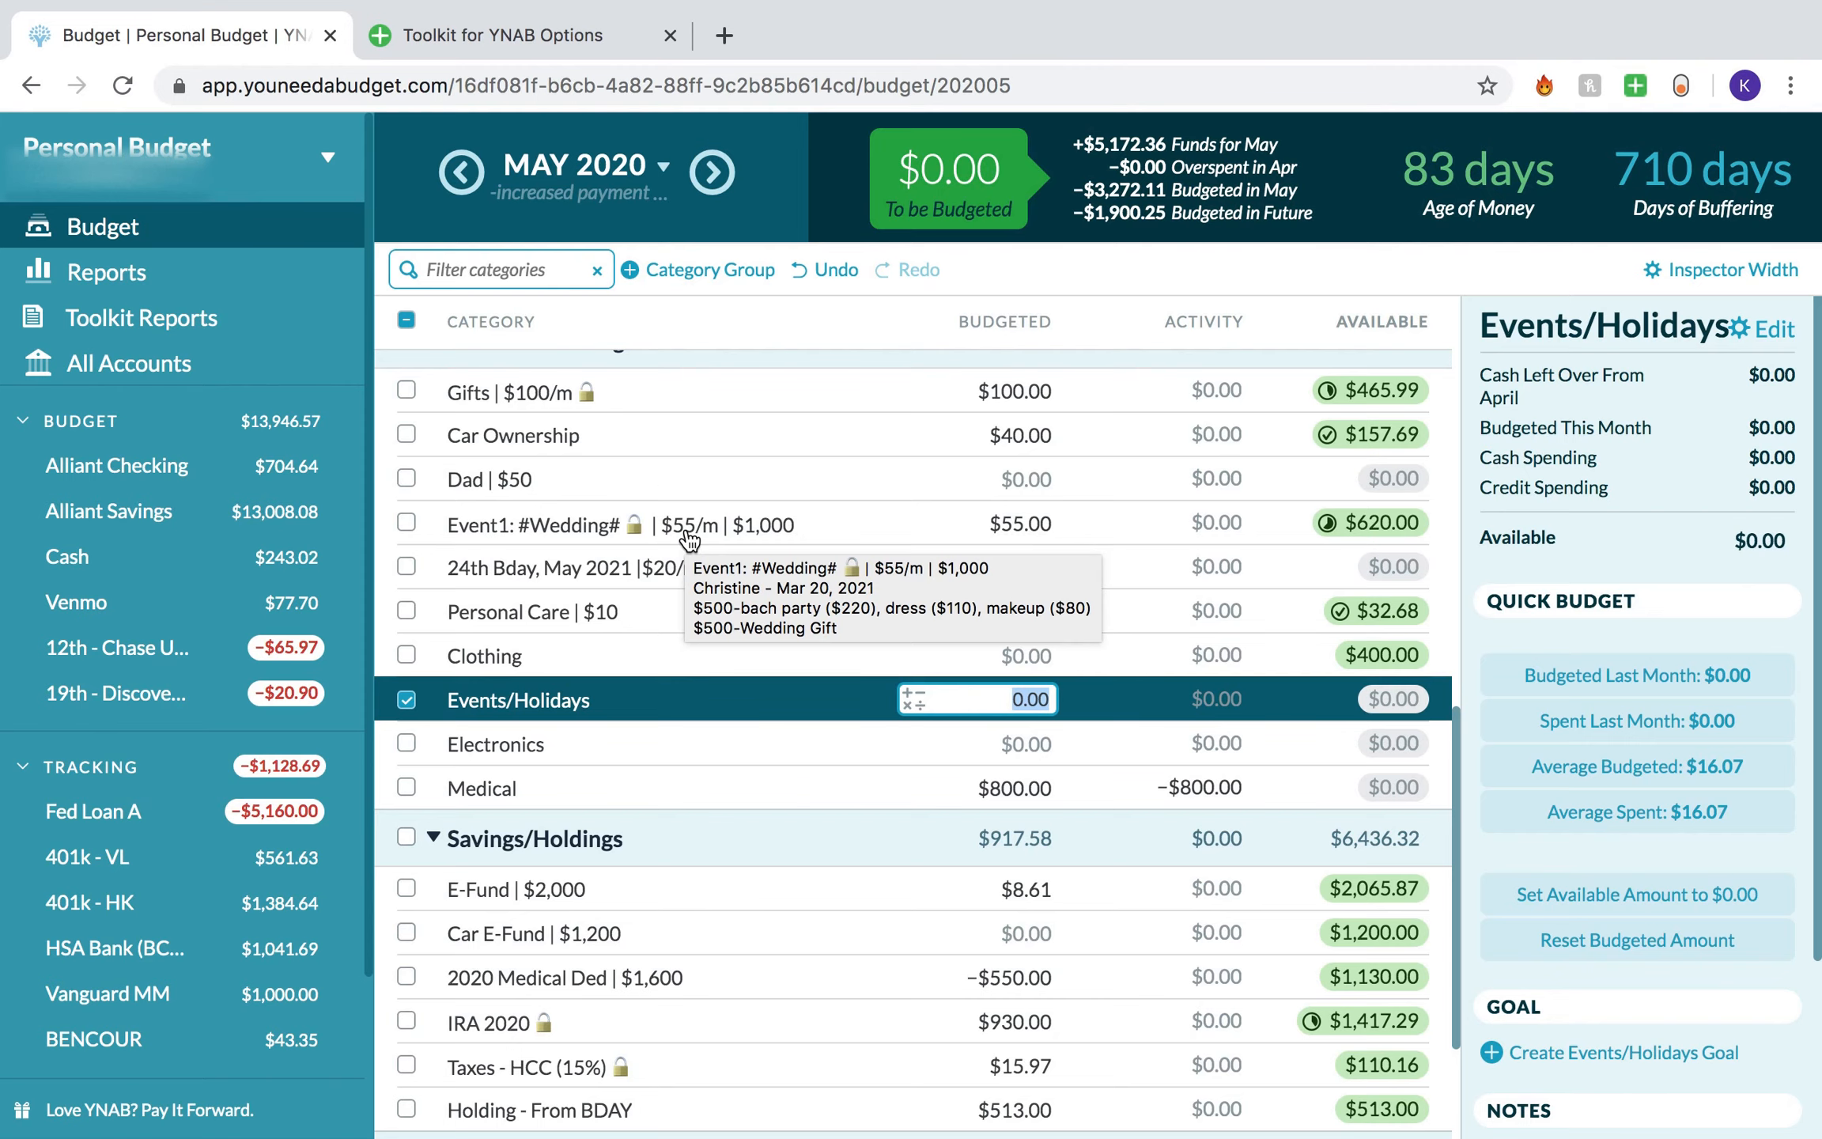
{"action": "left_click", "coordinate": [690, 541]}
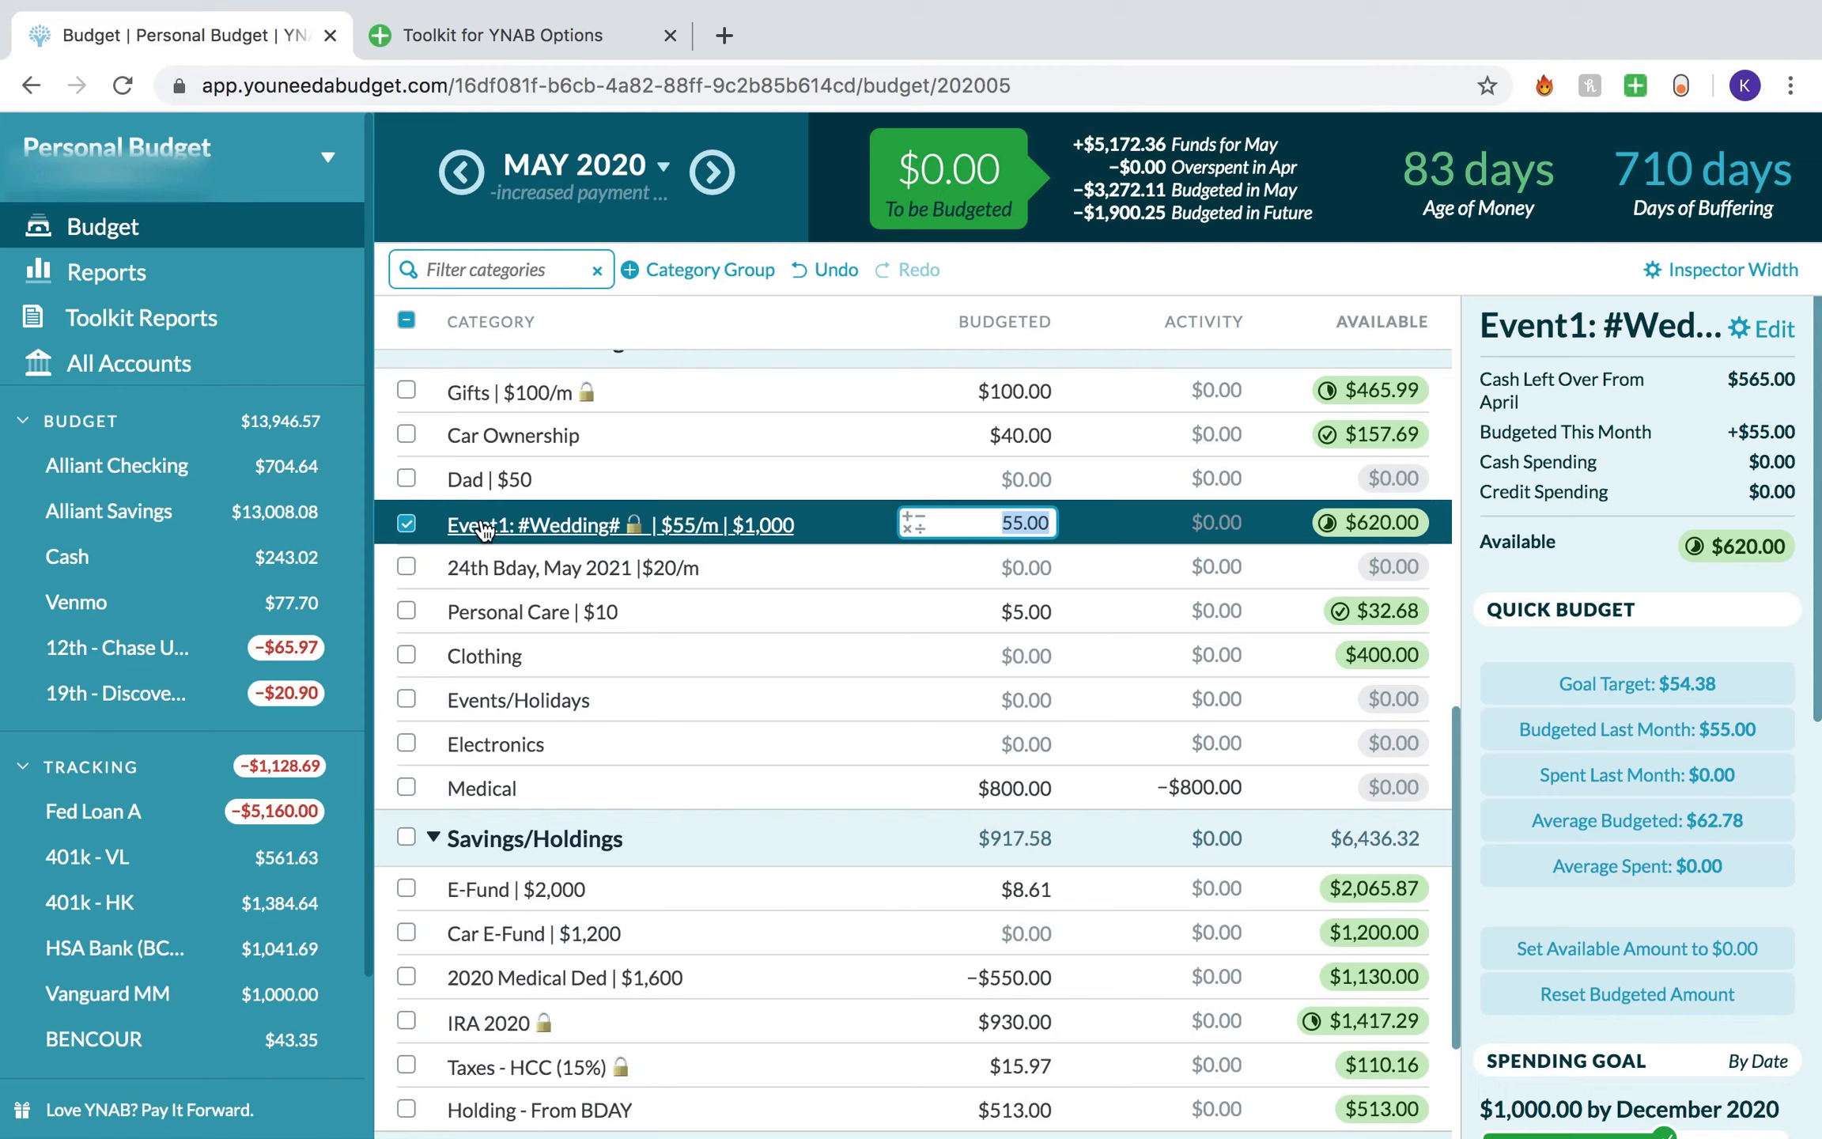
{"action": "left_click", "coordinate": [397, 525]}
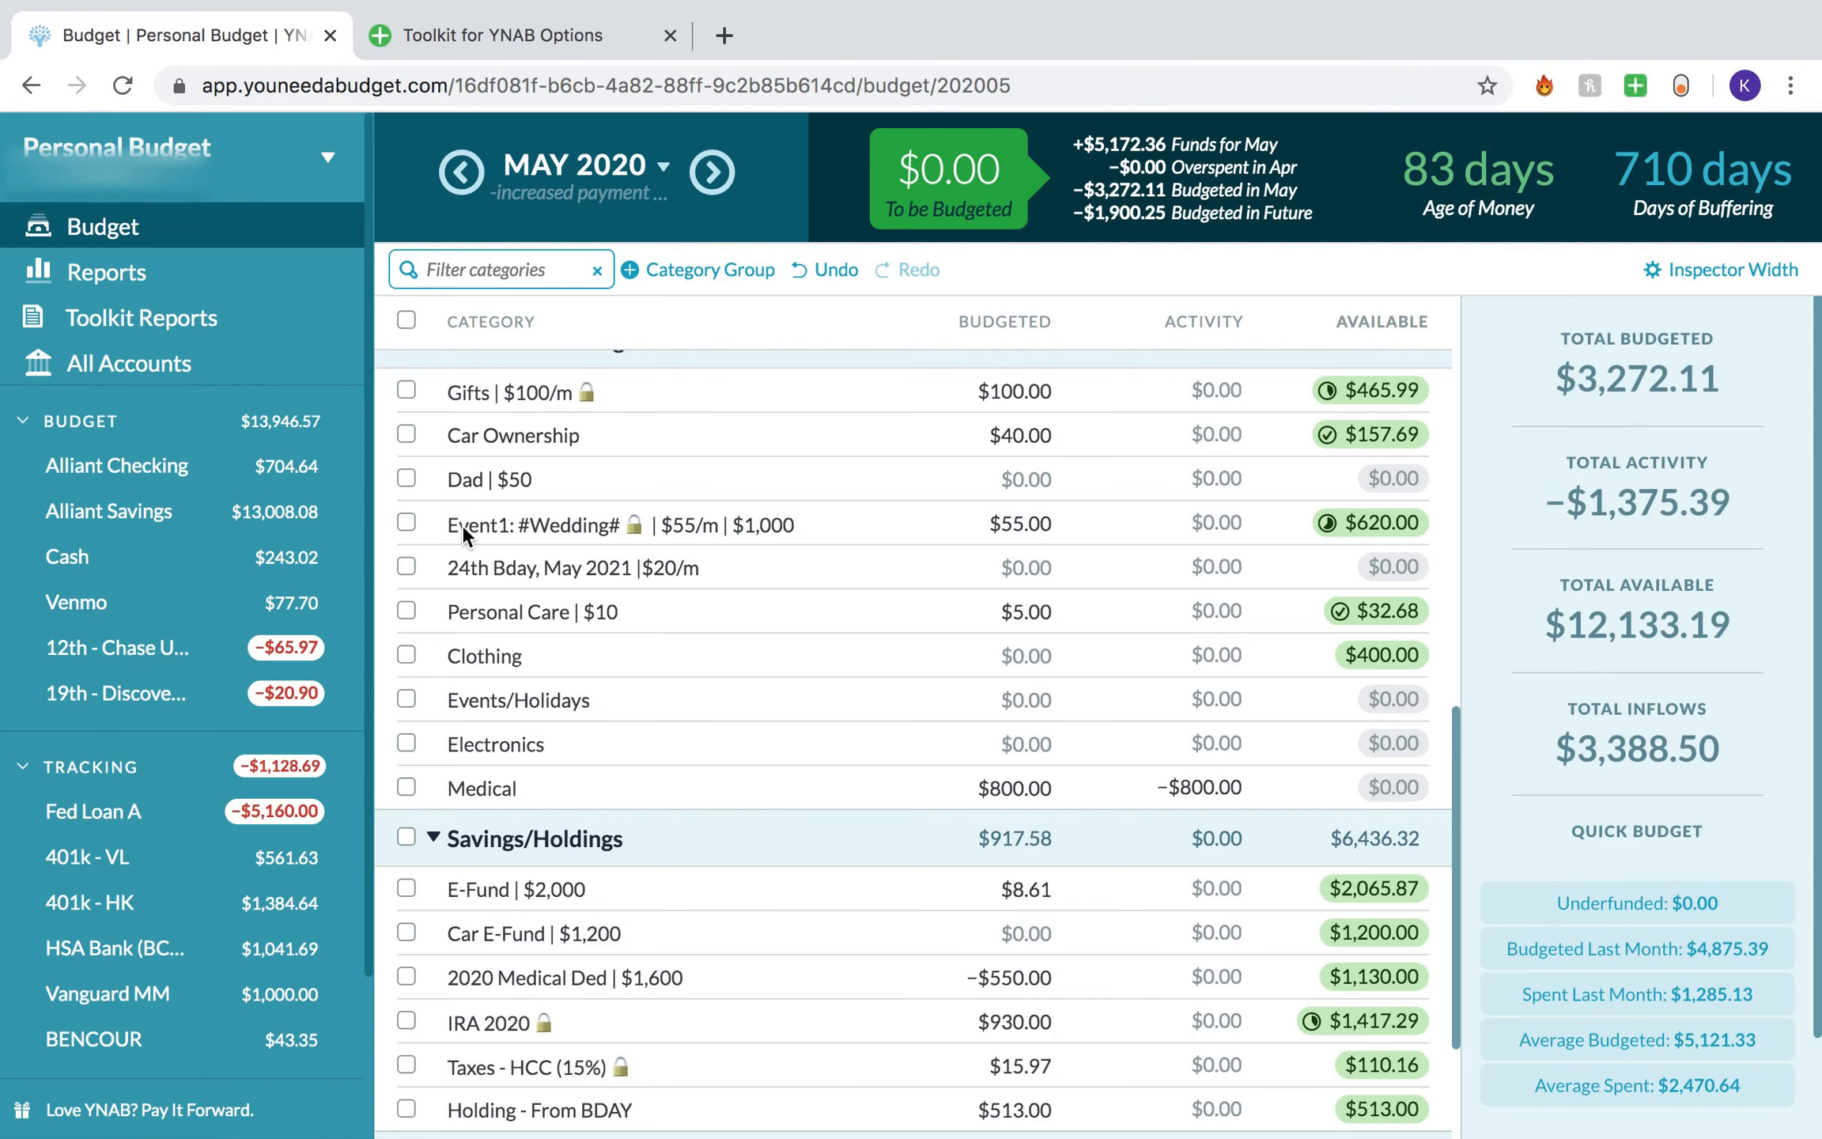
Step: Open the Event1: #Wedding# category's name for editing to examine how it is built, close it, and deselect all categories
{"action": "left_click", "coordinate": [562, 541]}
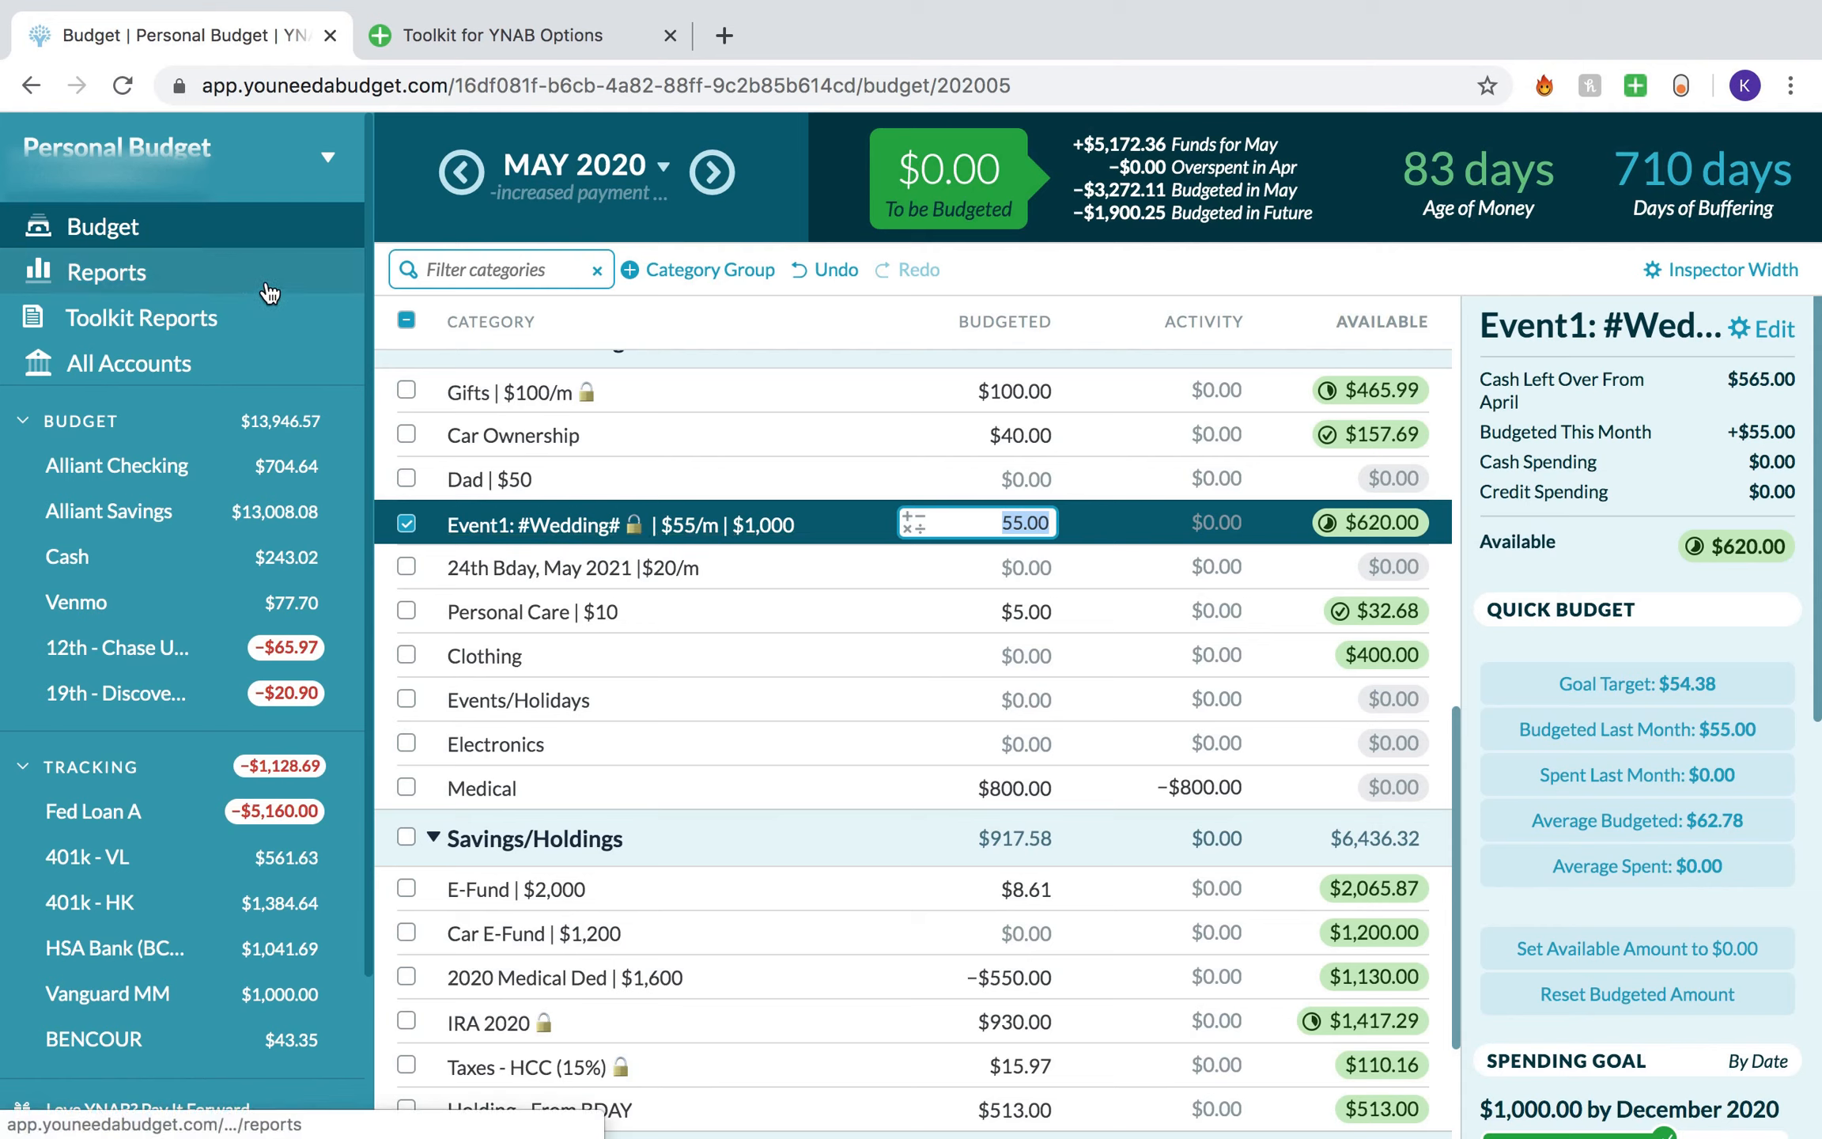
{"action": "left_click", "coordinate": [569, 525]}
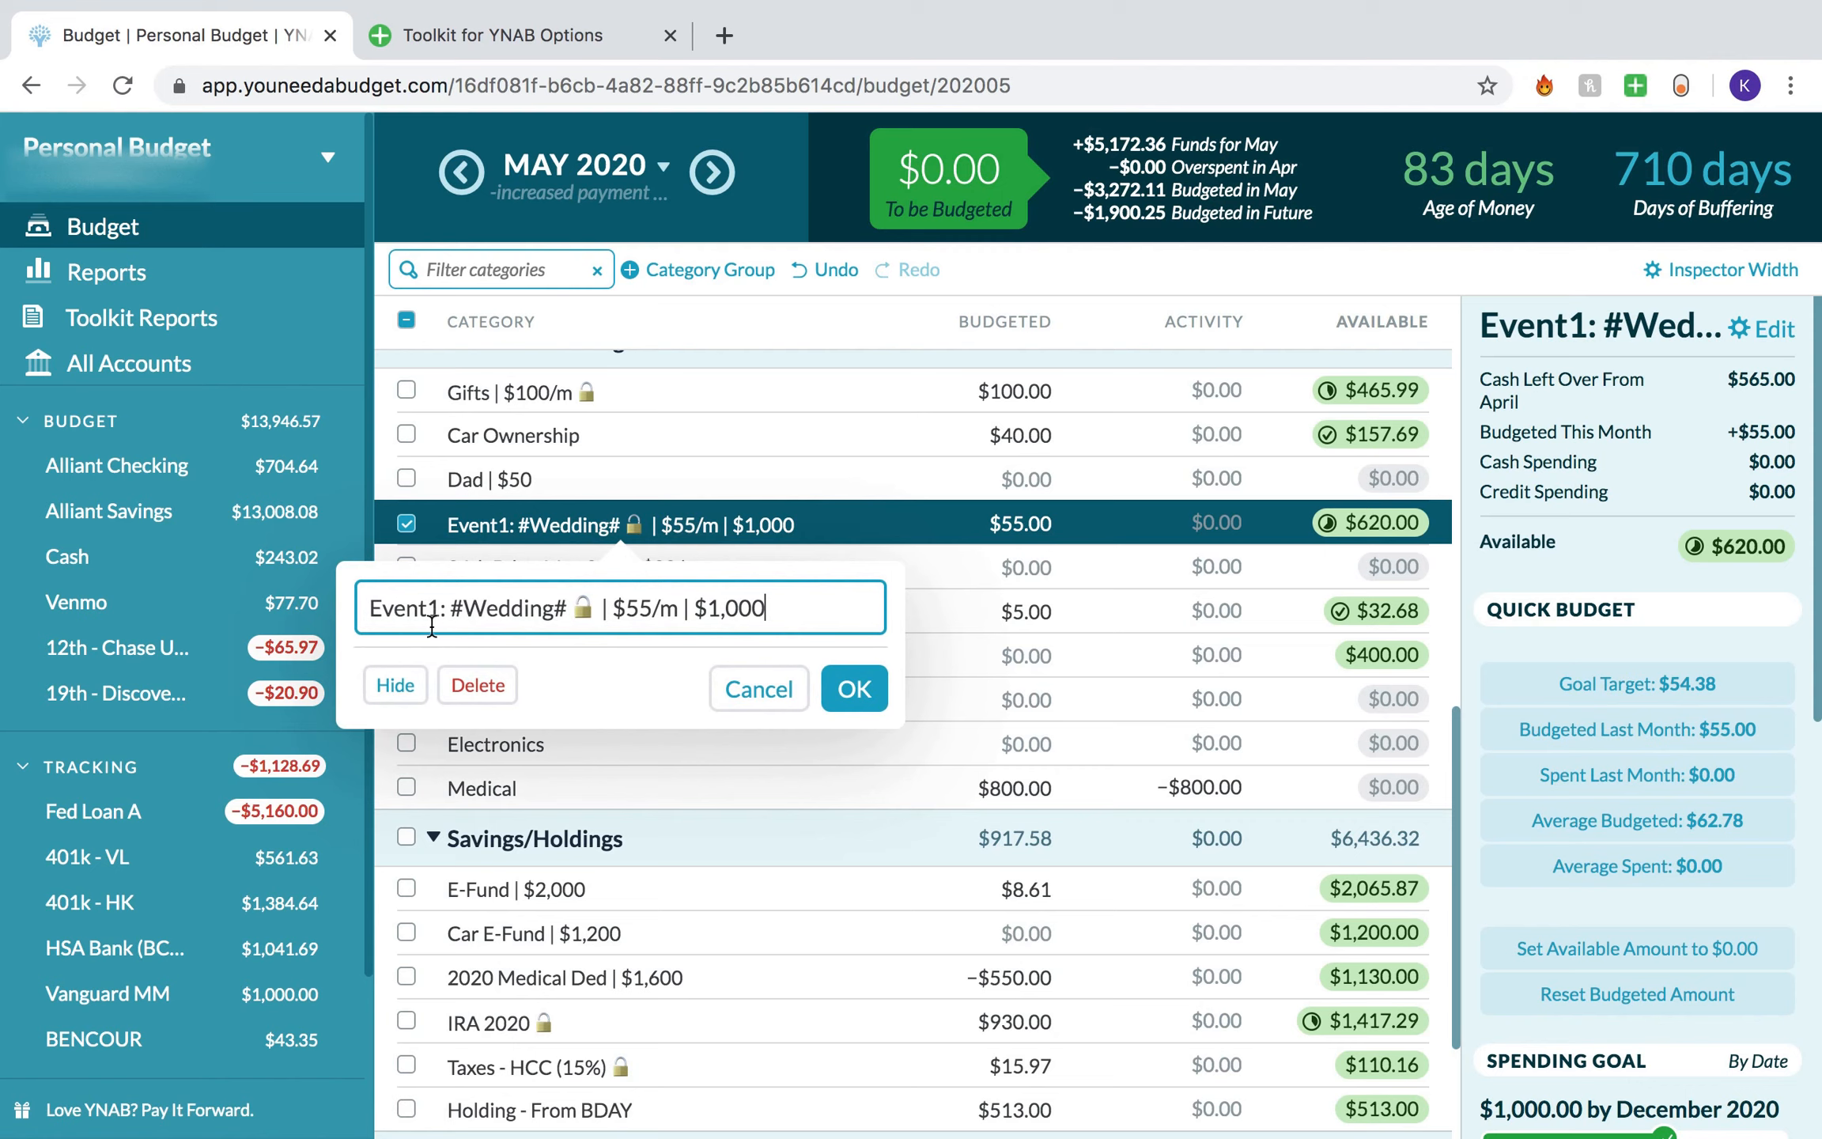
{"action": "left_click", "coordinate": [852, 687]}
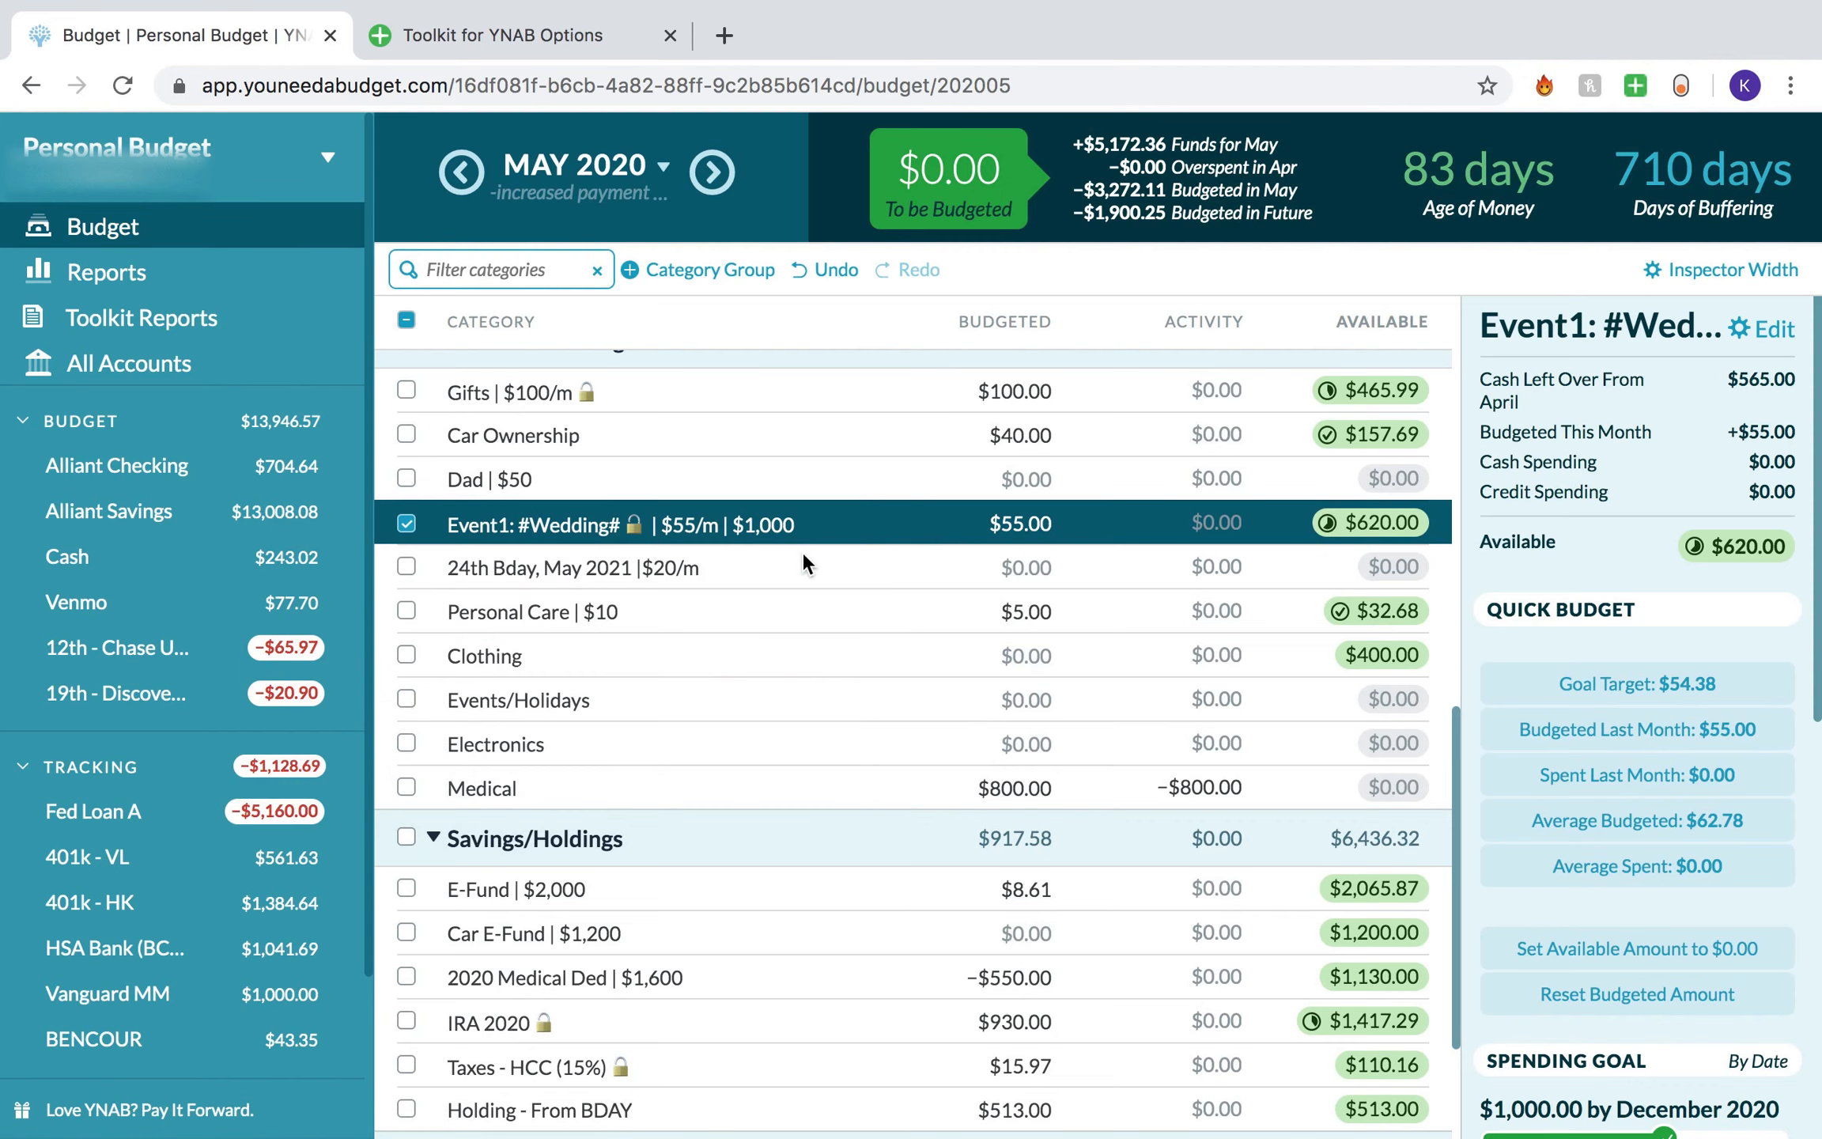
{"action": "left_click", "coordinate": [742, 708]}
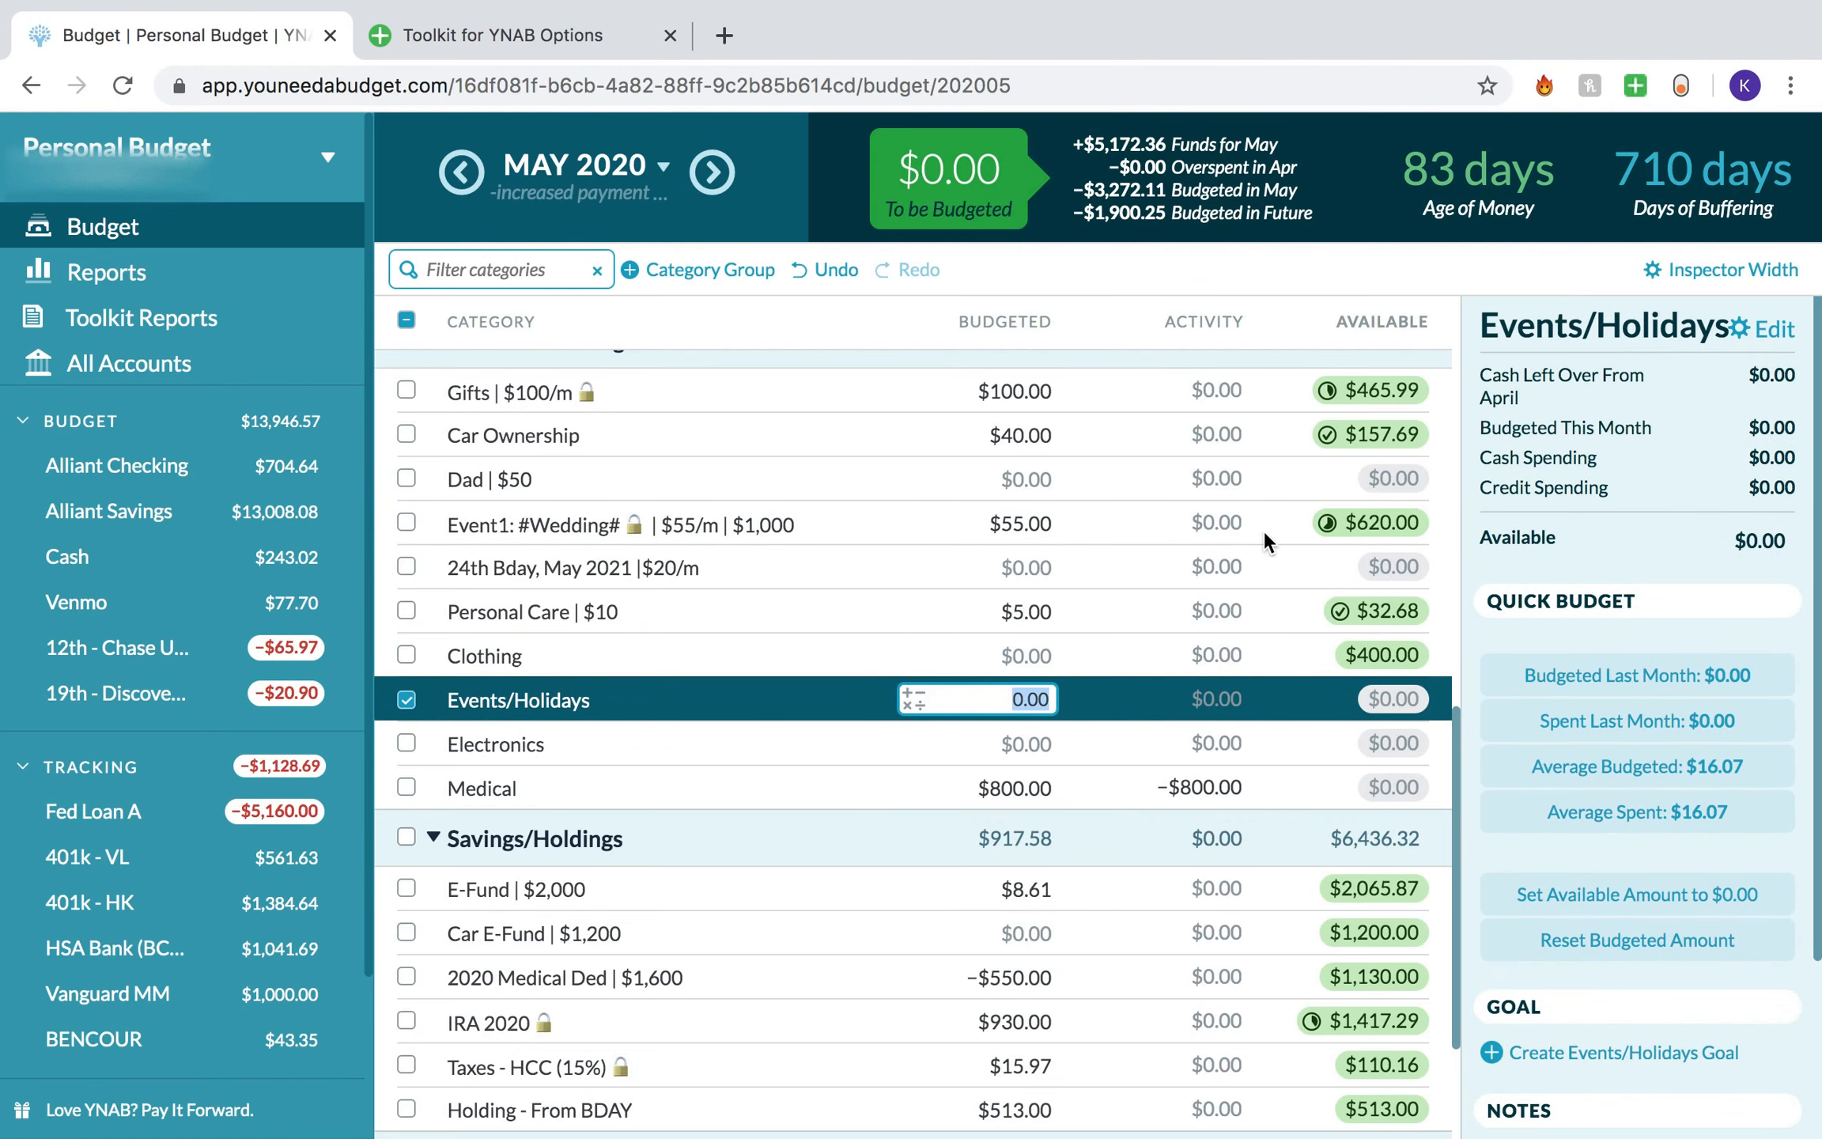
{"action": "left_click", "coordinate": [1265, 555]}
{"action": "left_click", "coordinate": [1291, 494]}
{"action": "left_click", "coordinate": [1288, 528]}
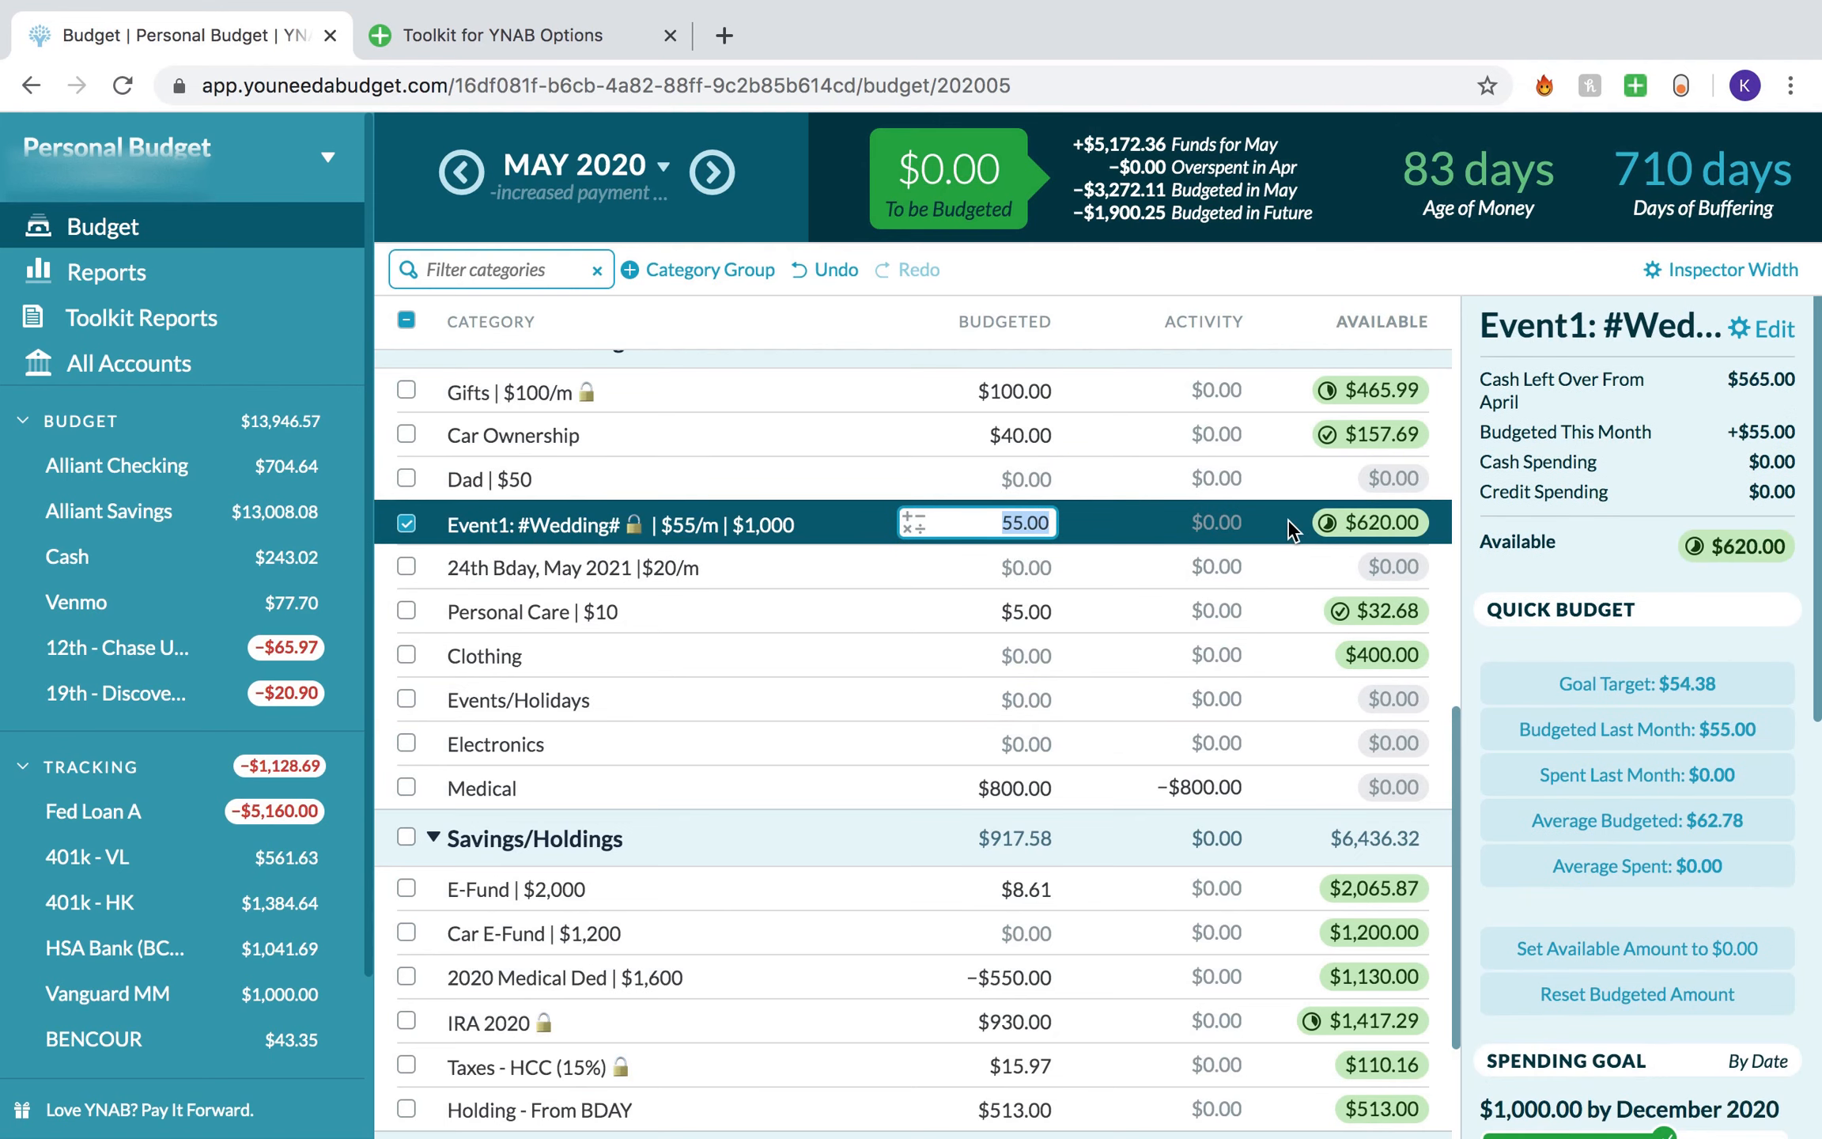
{"action": "left_click", "coordinate": [635, 532]}
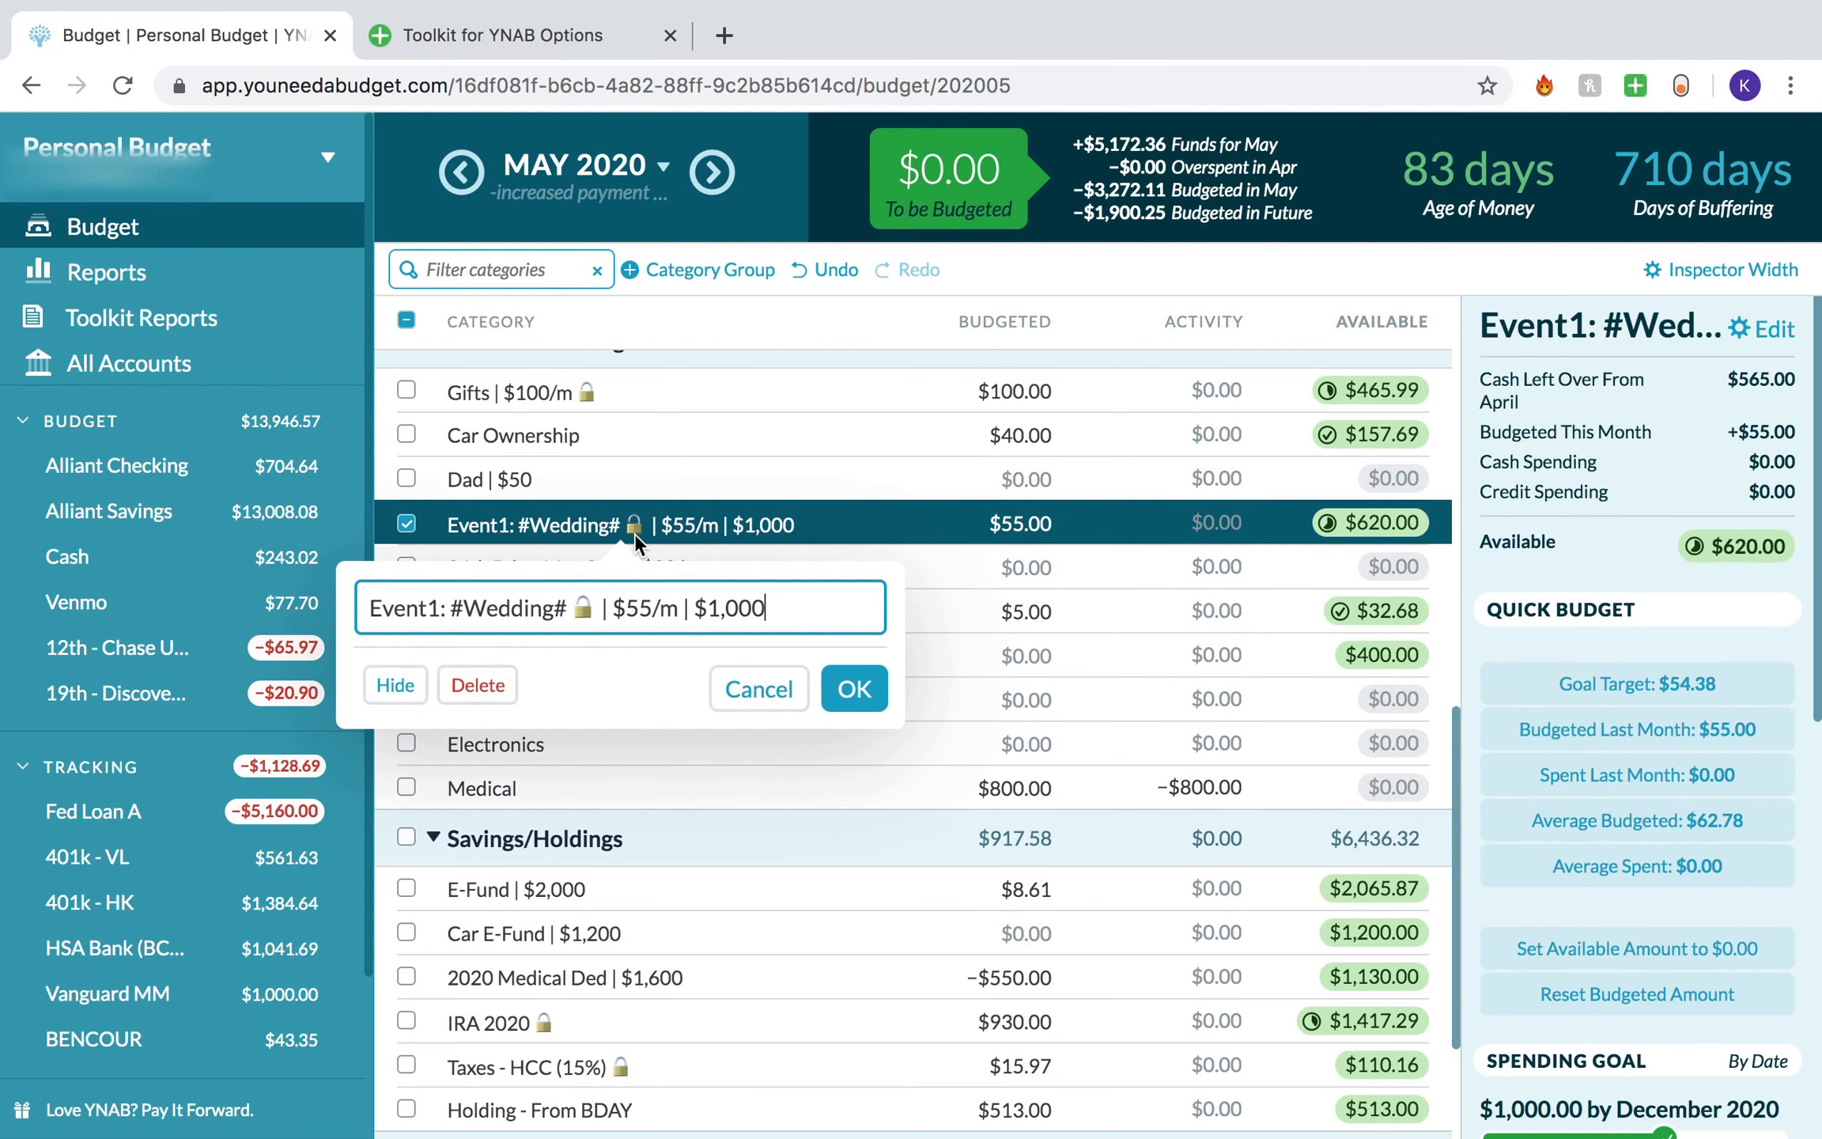
{"action": "left_click", "coordinate": [760, 688]}
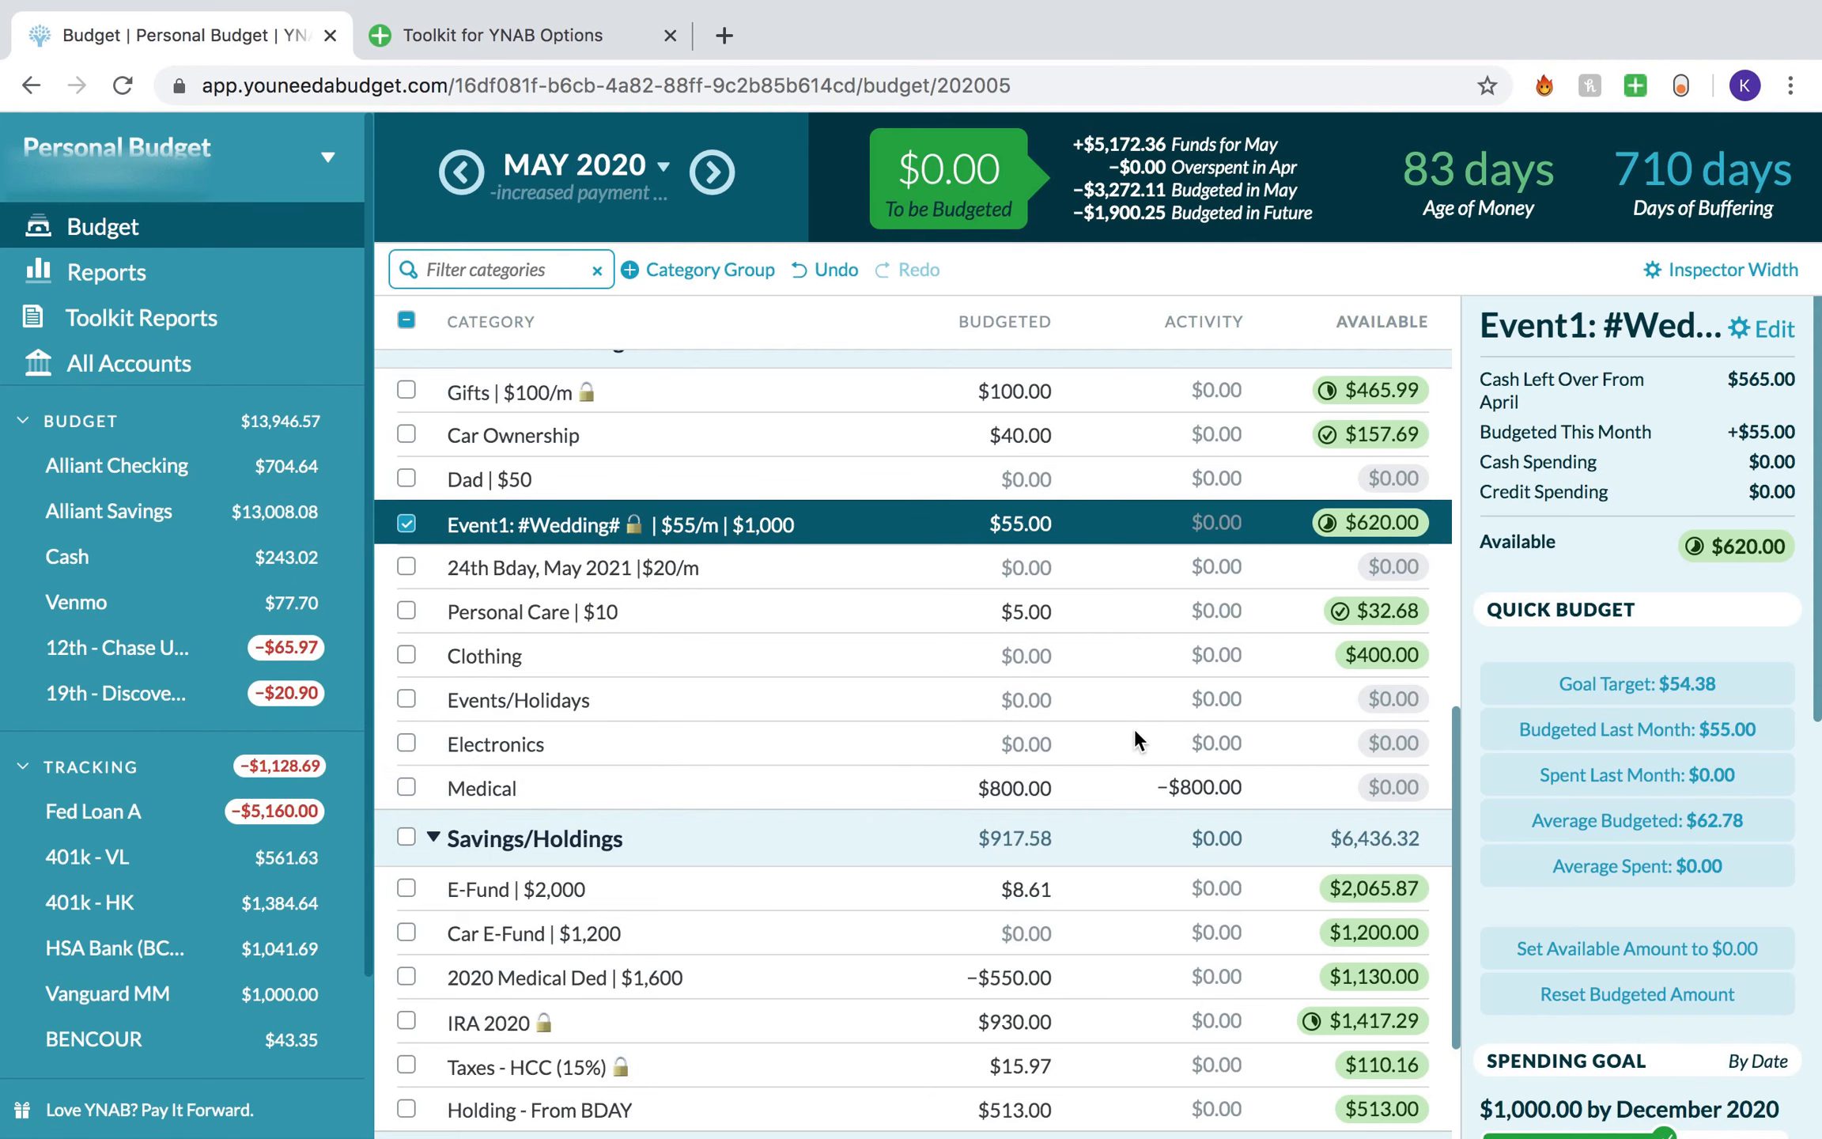
{"action": "left_click", "coordinate": [1130, 688]}
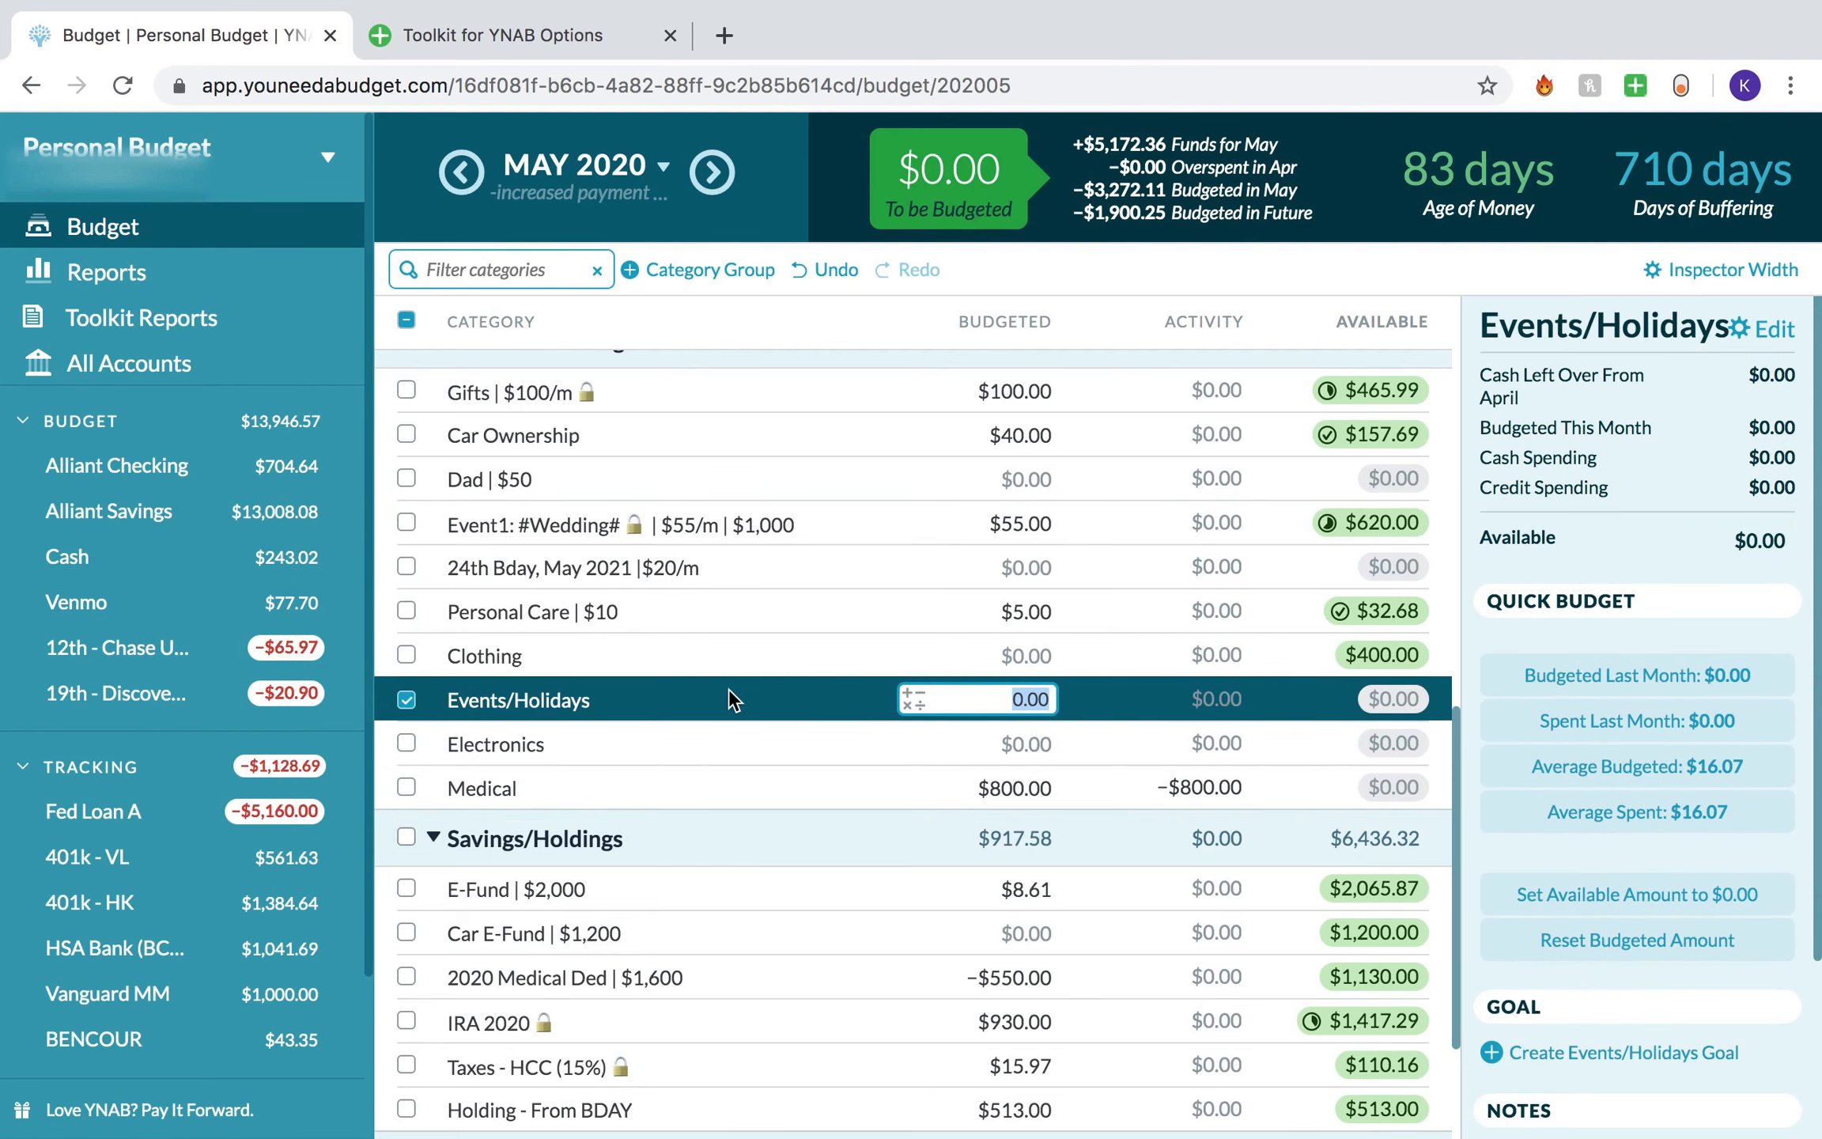
{"action": "left_click", "coordinate": [407, 700]}
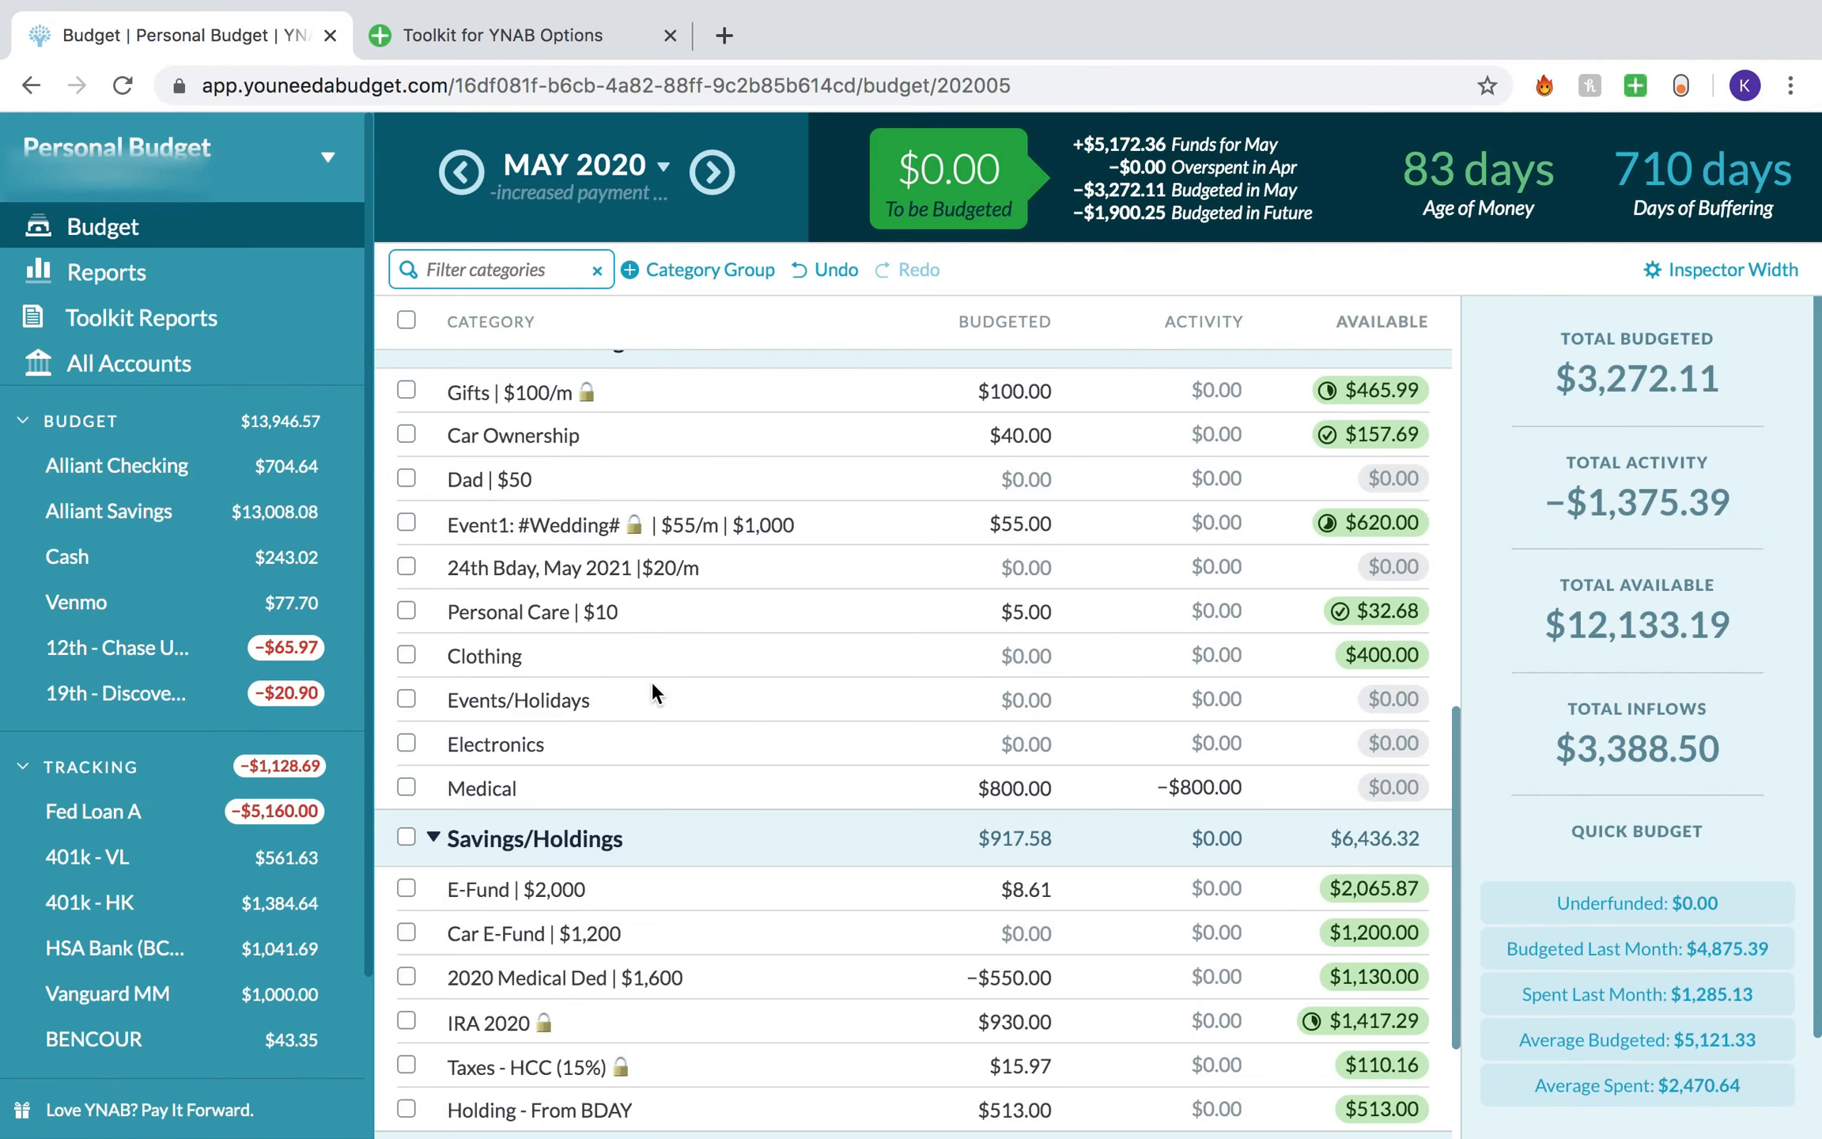
Step: Delete the $800.00 hospital bill transaction from the Alliant Checking account
{"action": "left_click", "coordinate": [197, 466]}
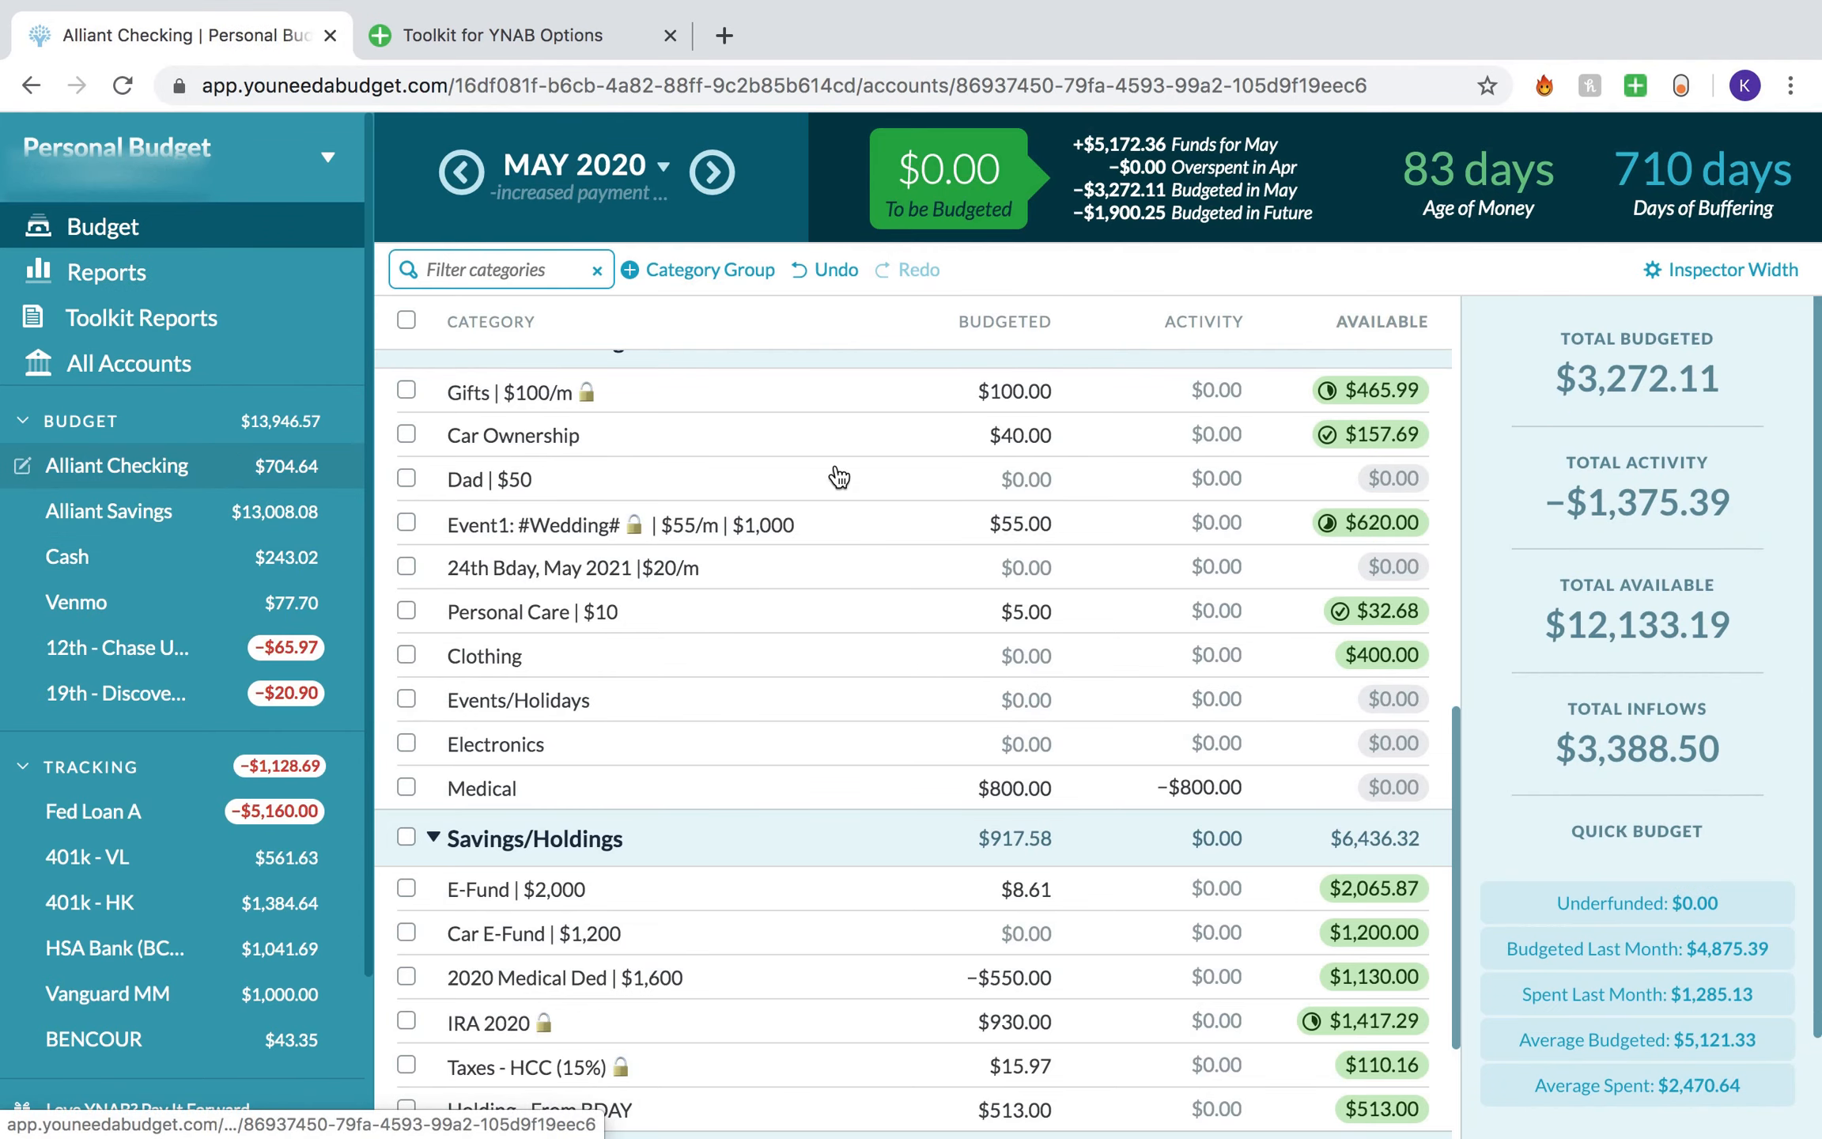
{"action": "left_click", "coordinate": [393, 503]}
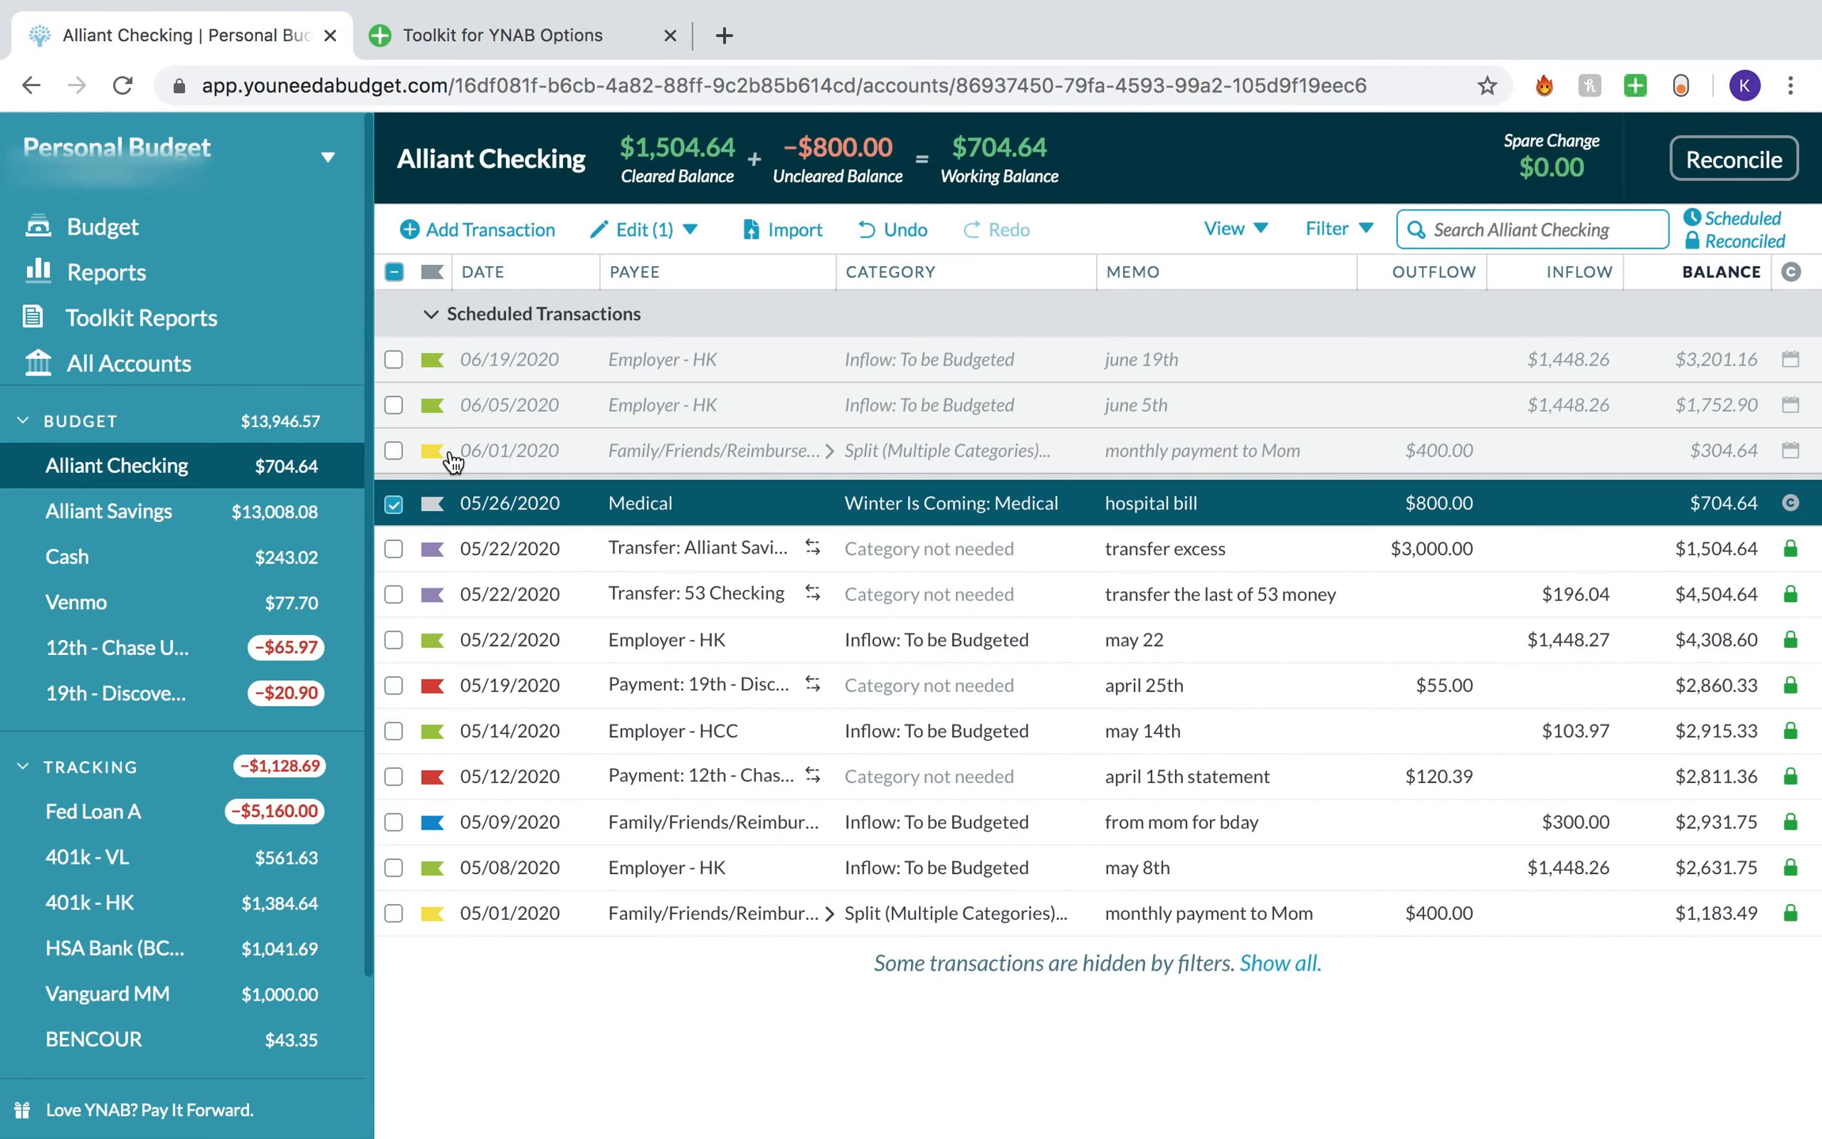
{"action": "left_click", "coordinate": [649, 230]}
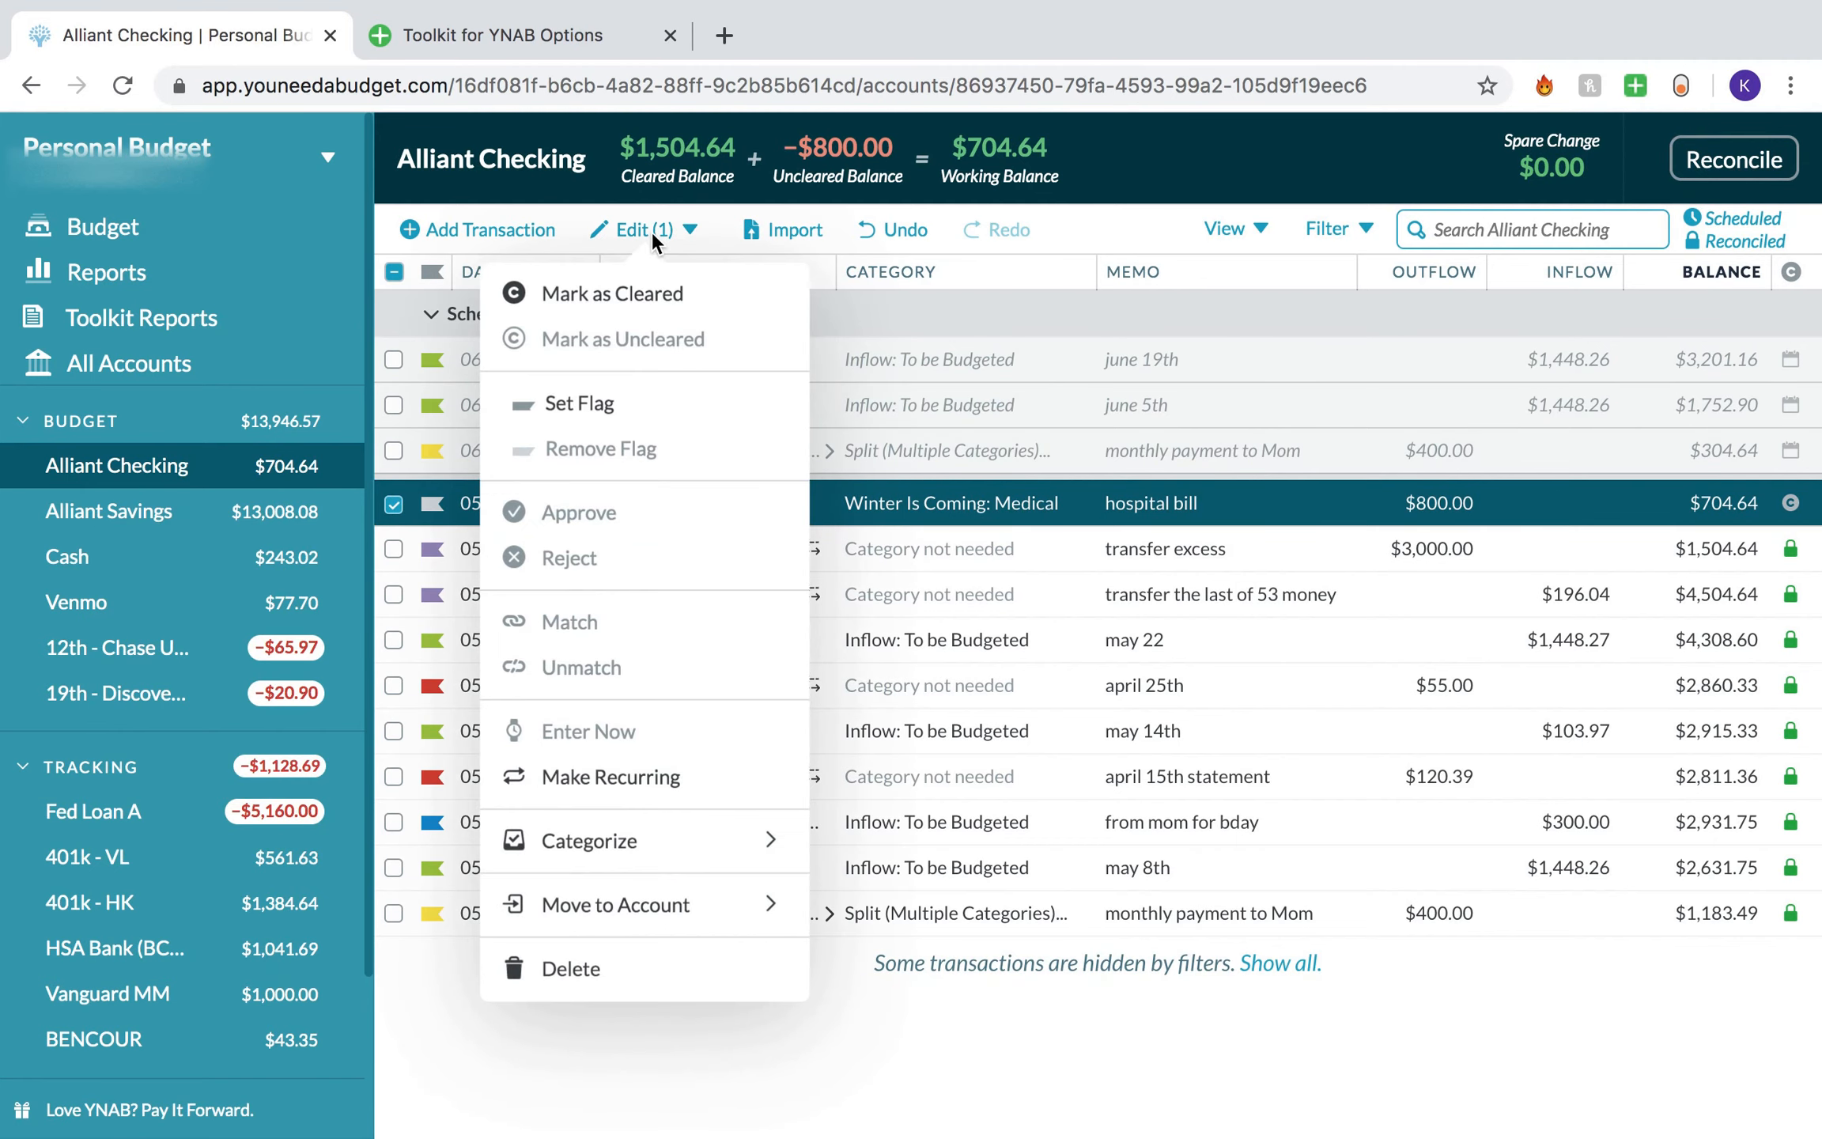
{"action": "left_click", "coordinate": [623, 968]}
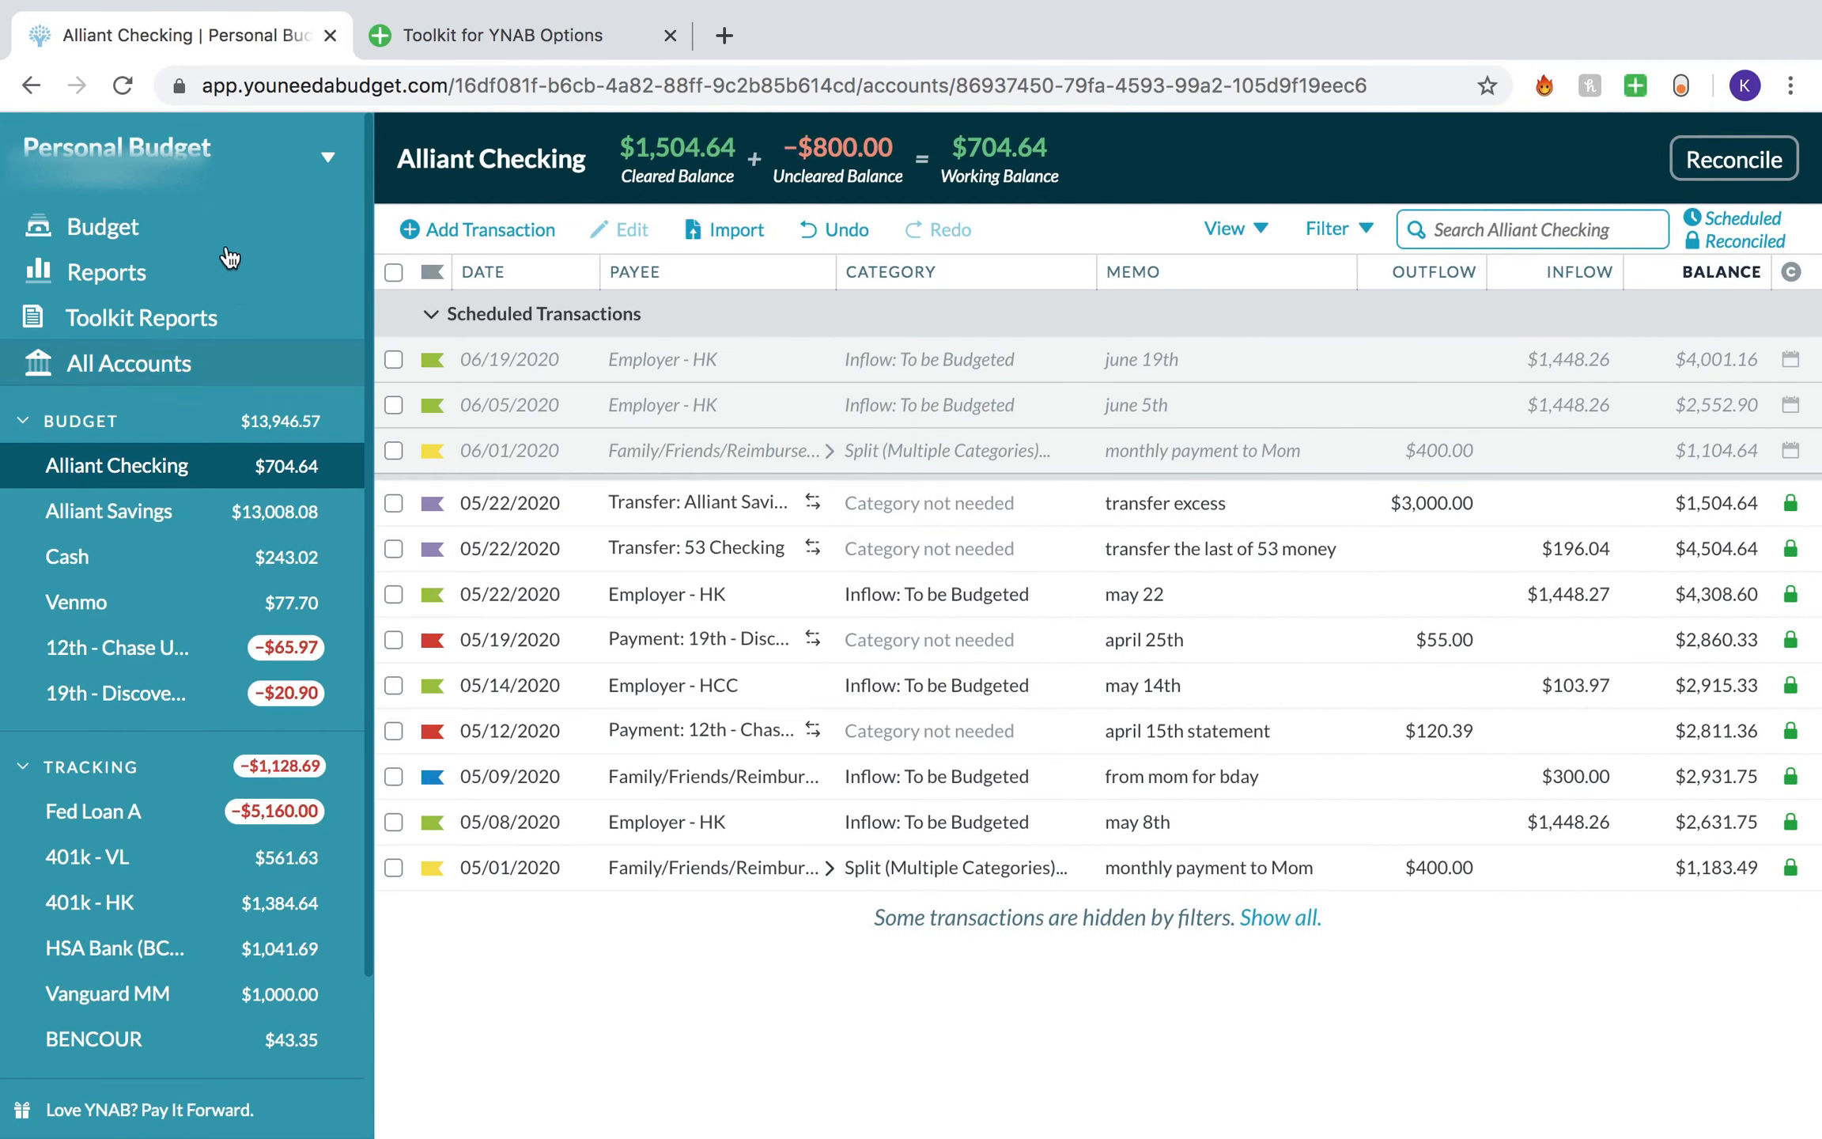
Step: Return to the May 2020 budget and check the Medical category's budgeted amount against 2020 Medical Ded
{"action": "left_click", "coordinate": [276, 242]}
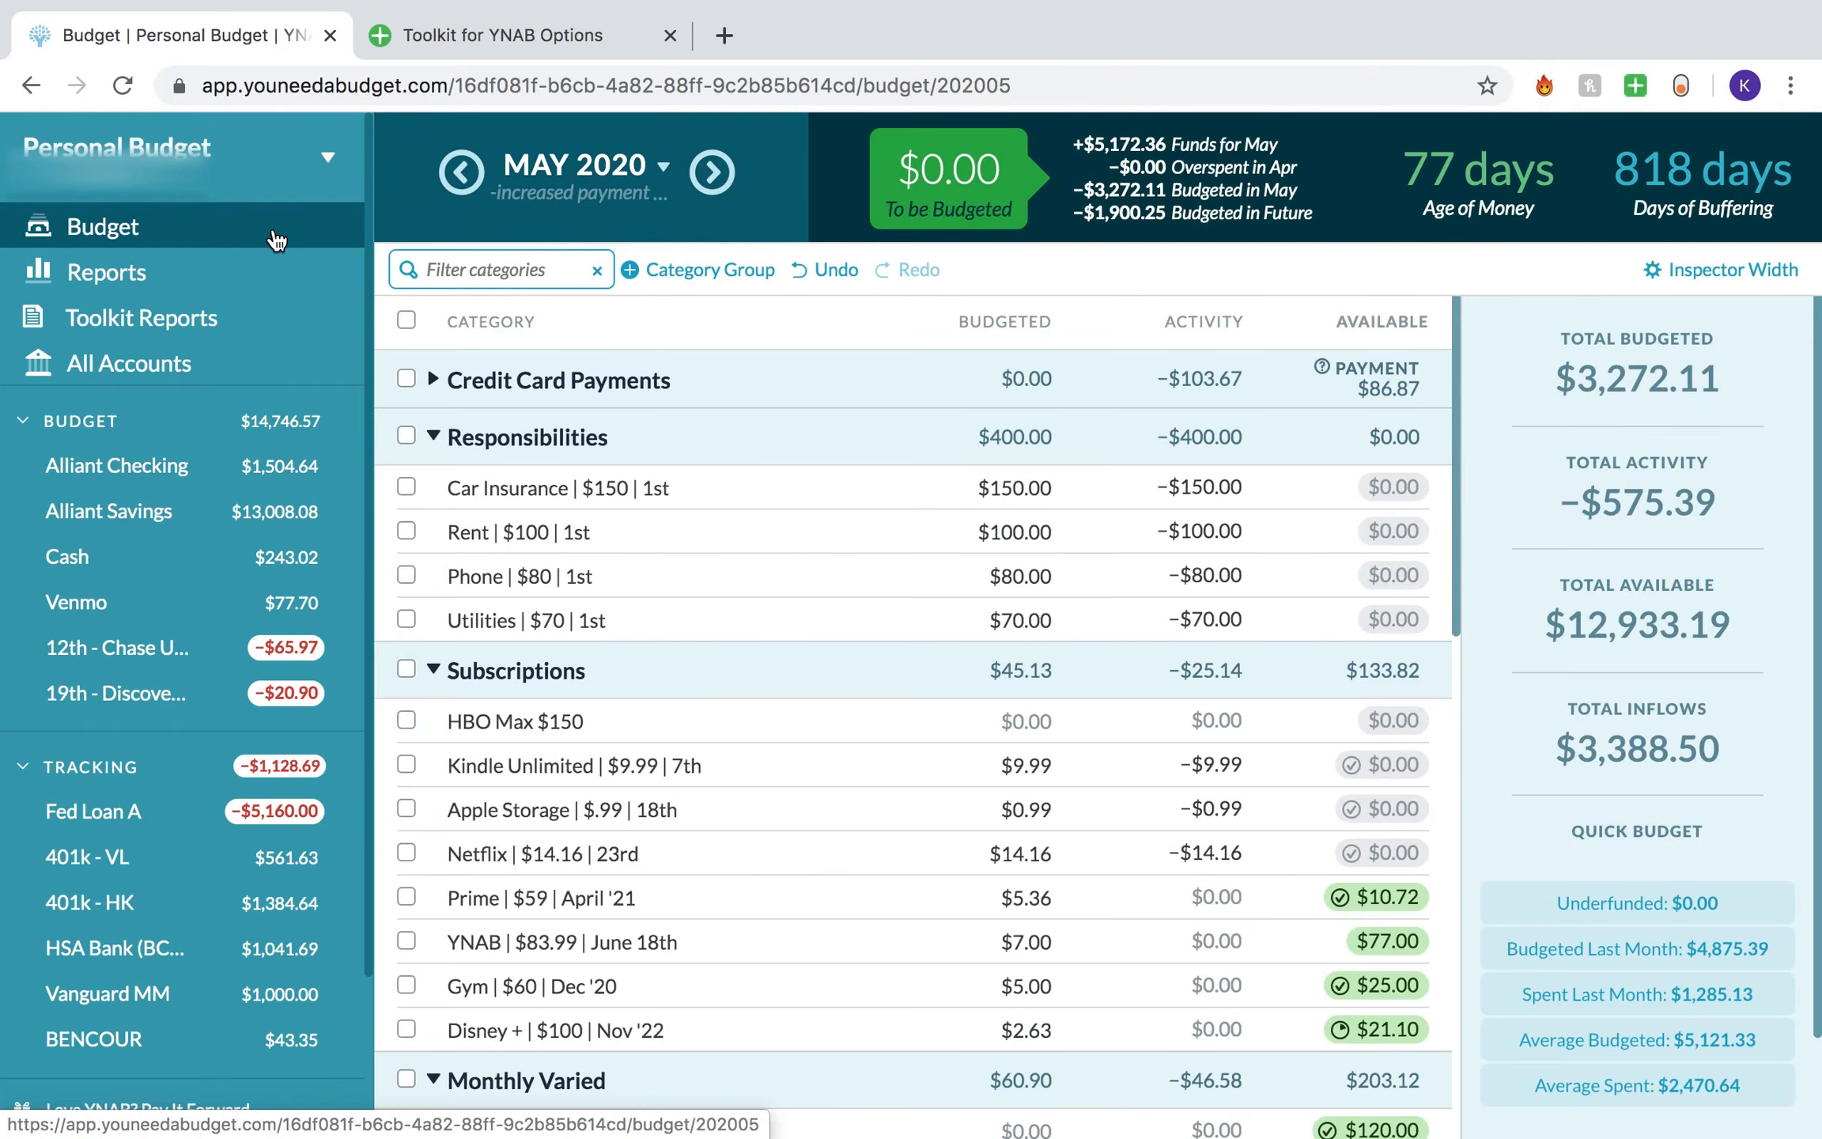
{"action": "scroll", "coordinate": [874, 476], "scroll_direction": "down", "scroll_amount": 10}
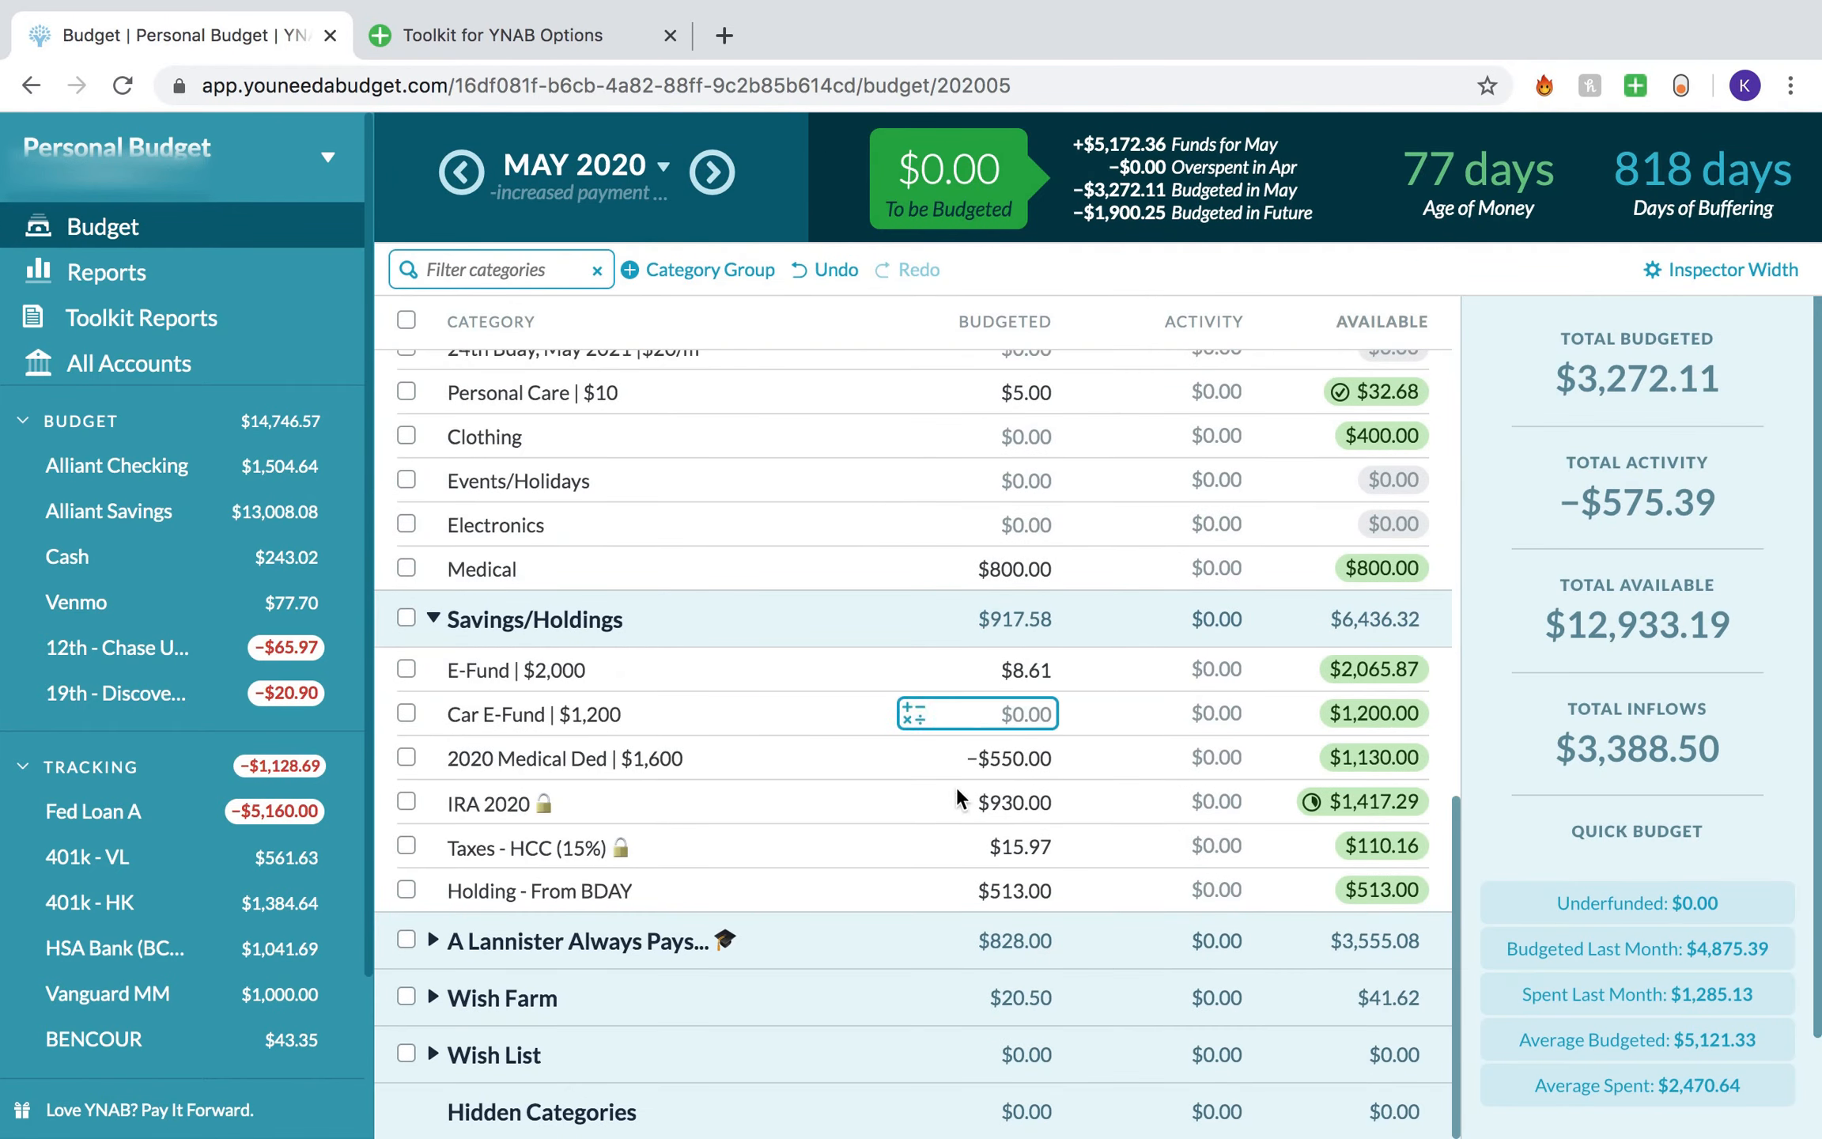
{"action": "scroll", "coordinate": [1020, 758], "scroll_direction": "up", "scroll_amount": 1}
{"action": "left_click", "coordinate": [1028, 617]}
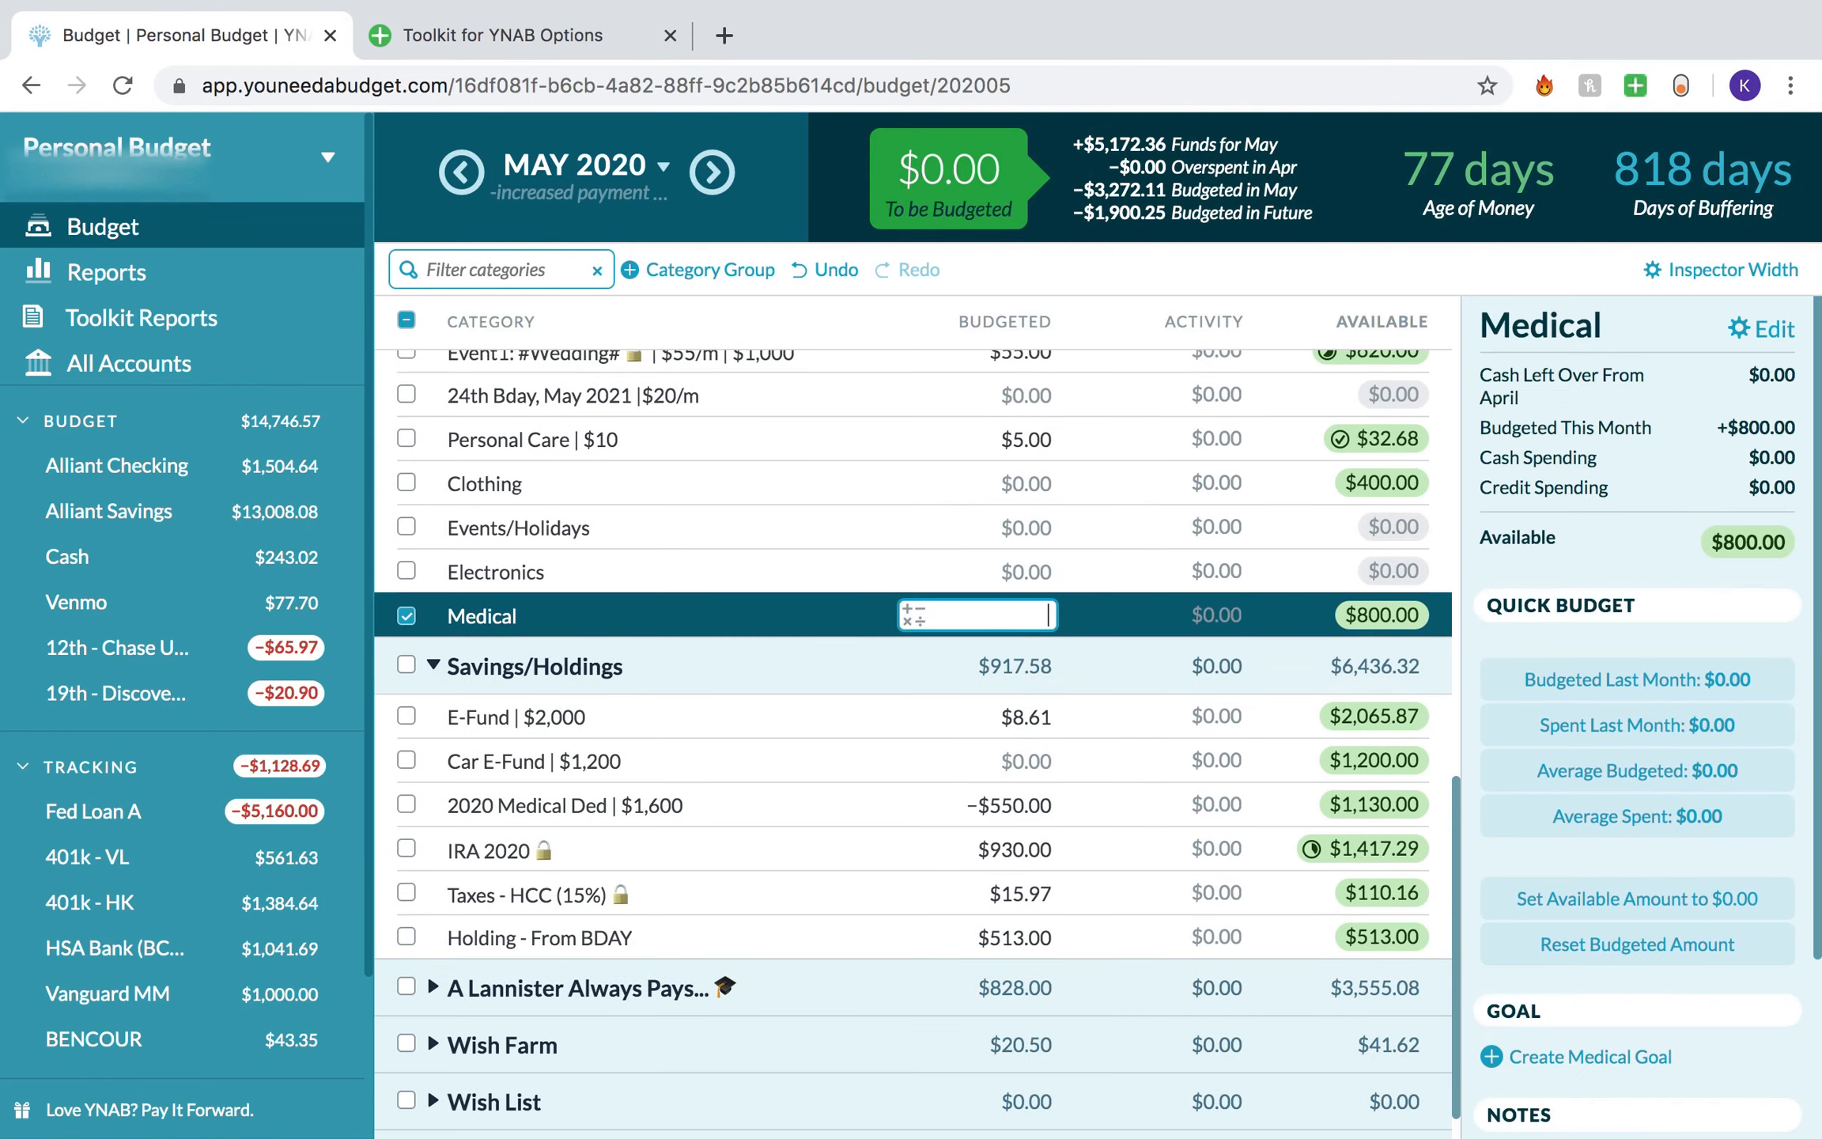
Step: Undo the recent changes back through the Medical cover and the hospital bill entry, and check both medical categories in the budget
{"action": "left_click", "coordinate": [829, 270]}
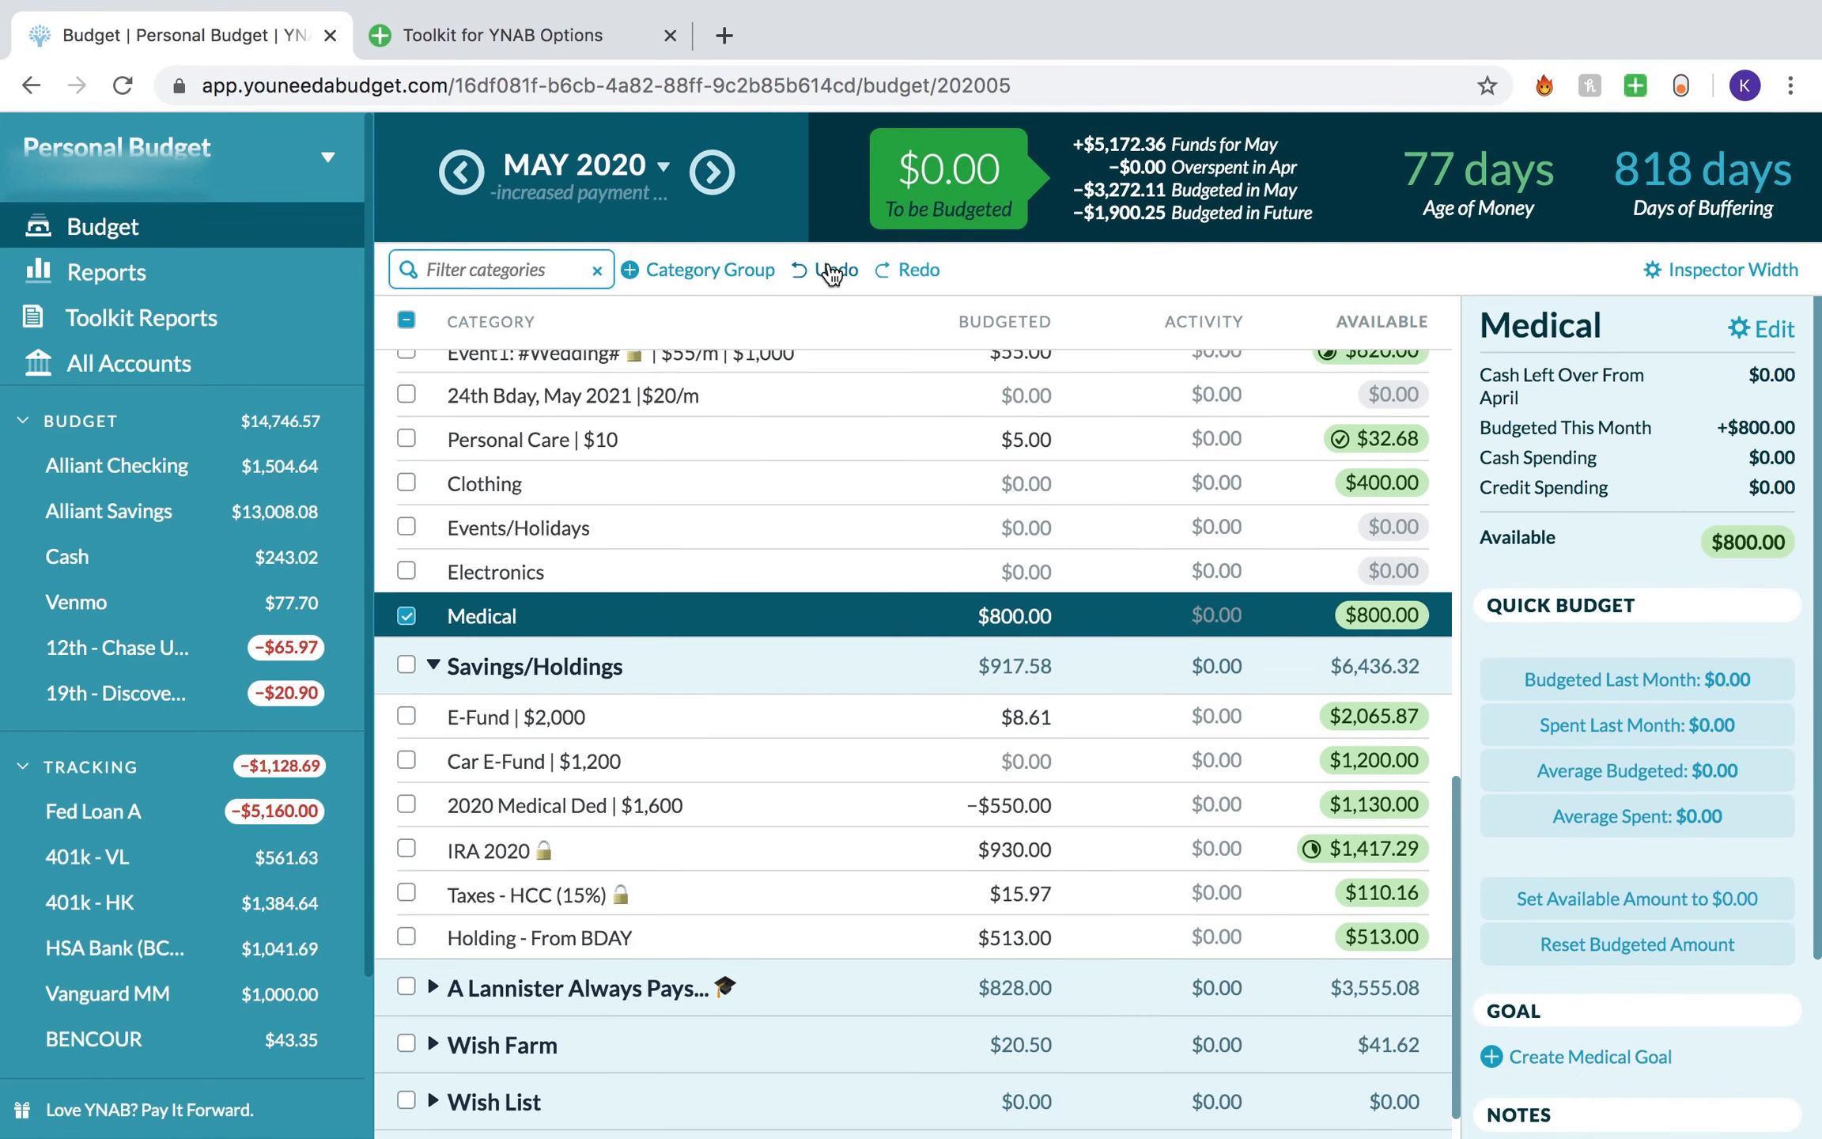
{"action": "left_click", "coordinate": [829, 269]}
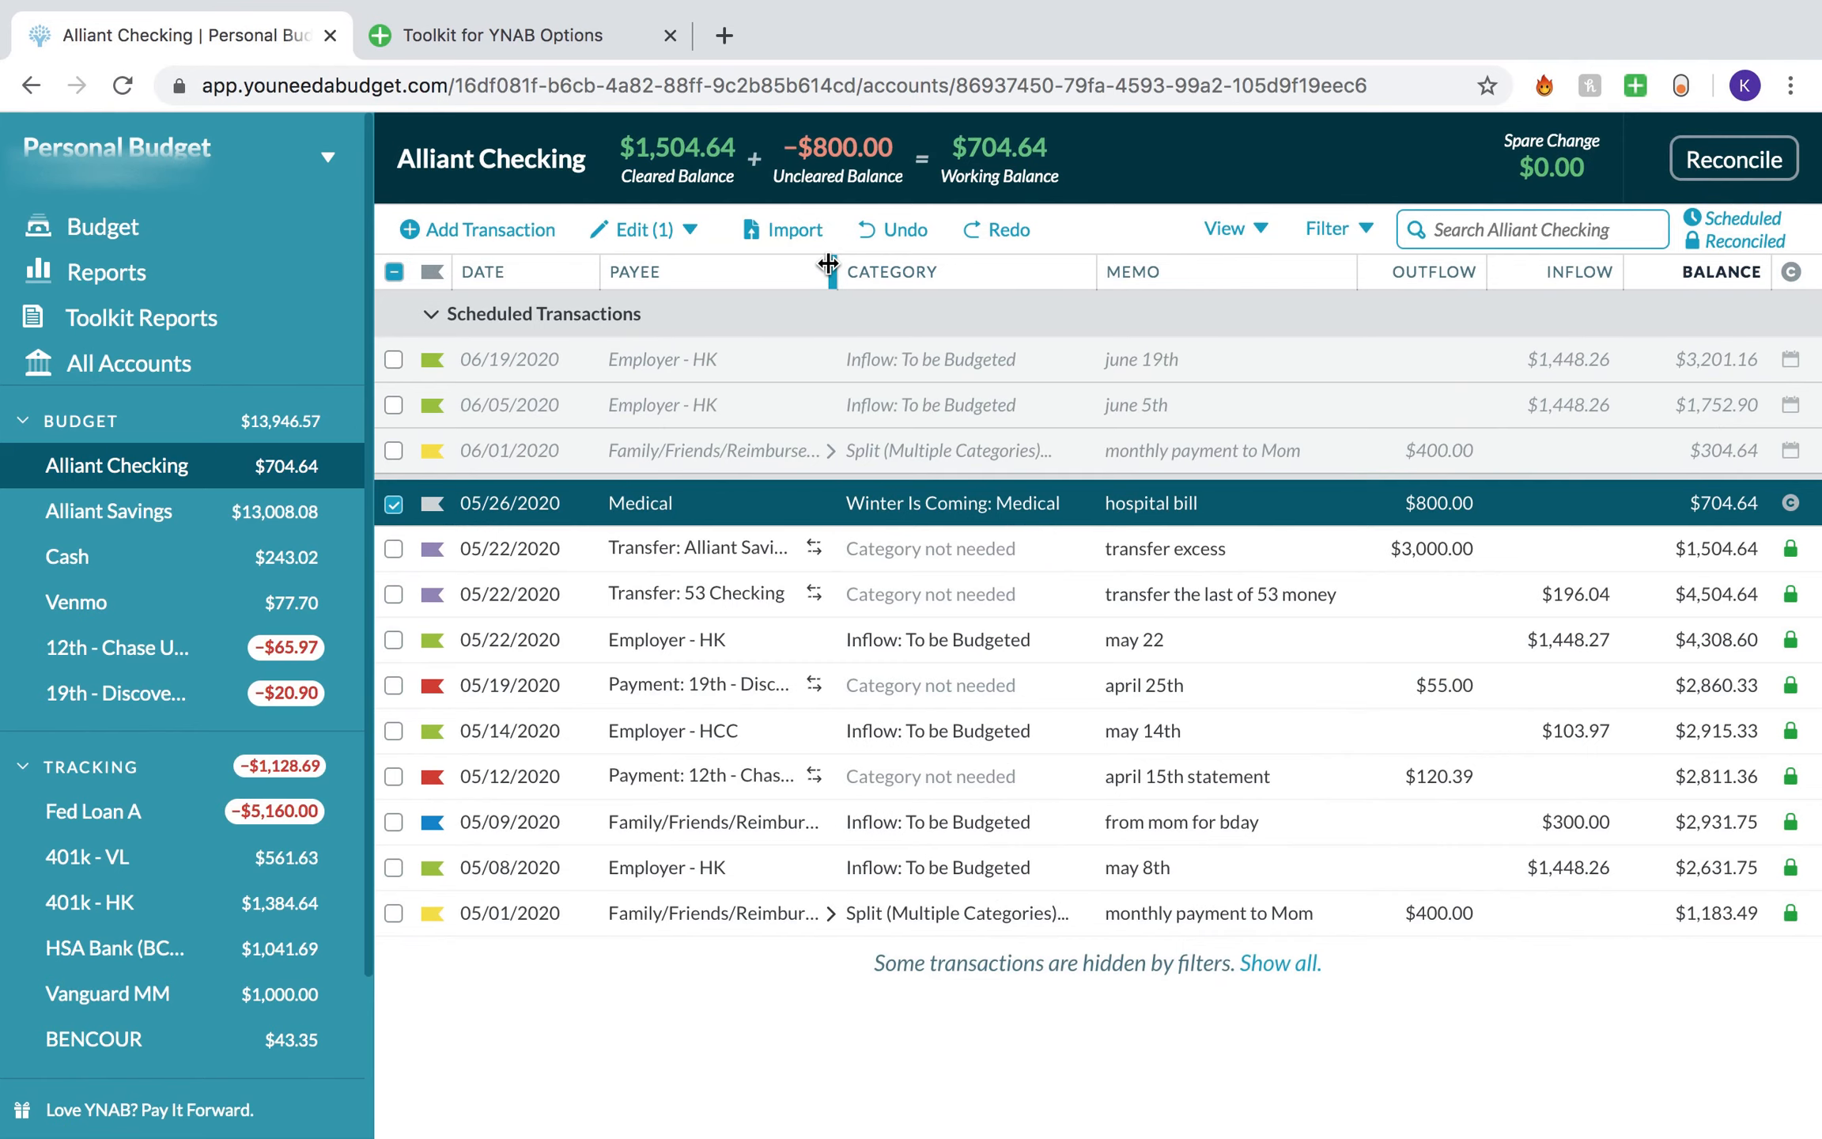
{"action": "left_click", "coordinate": [876, 231]}
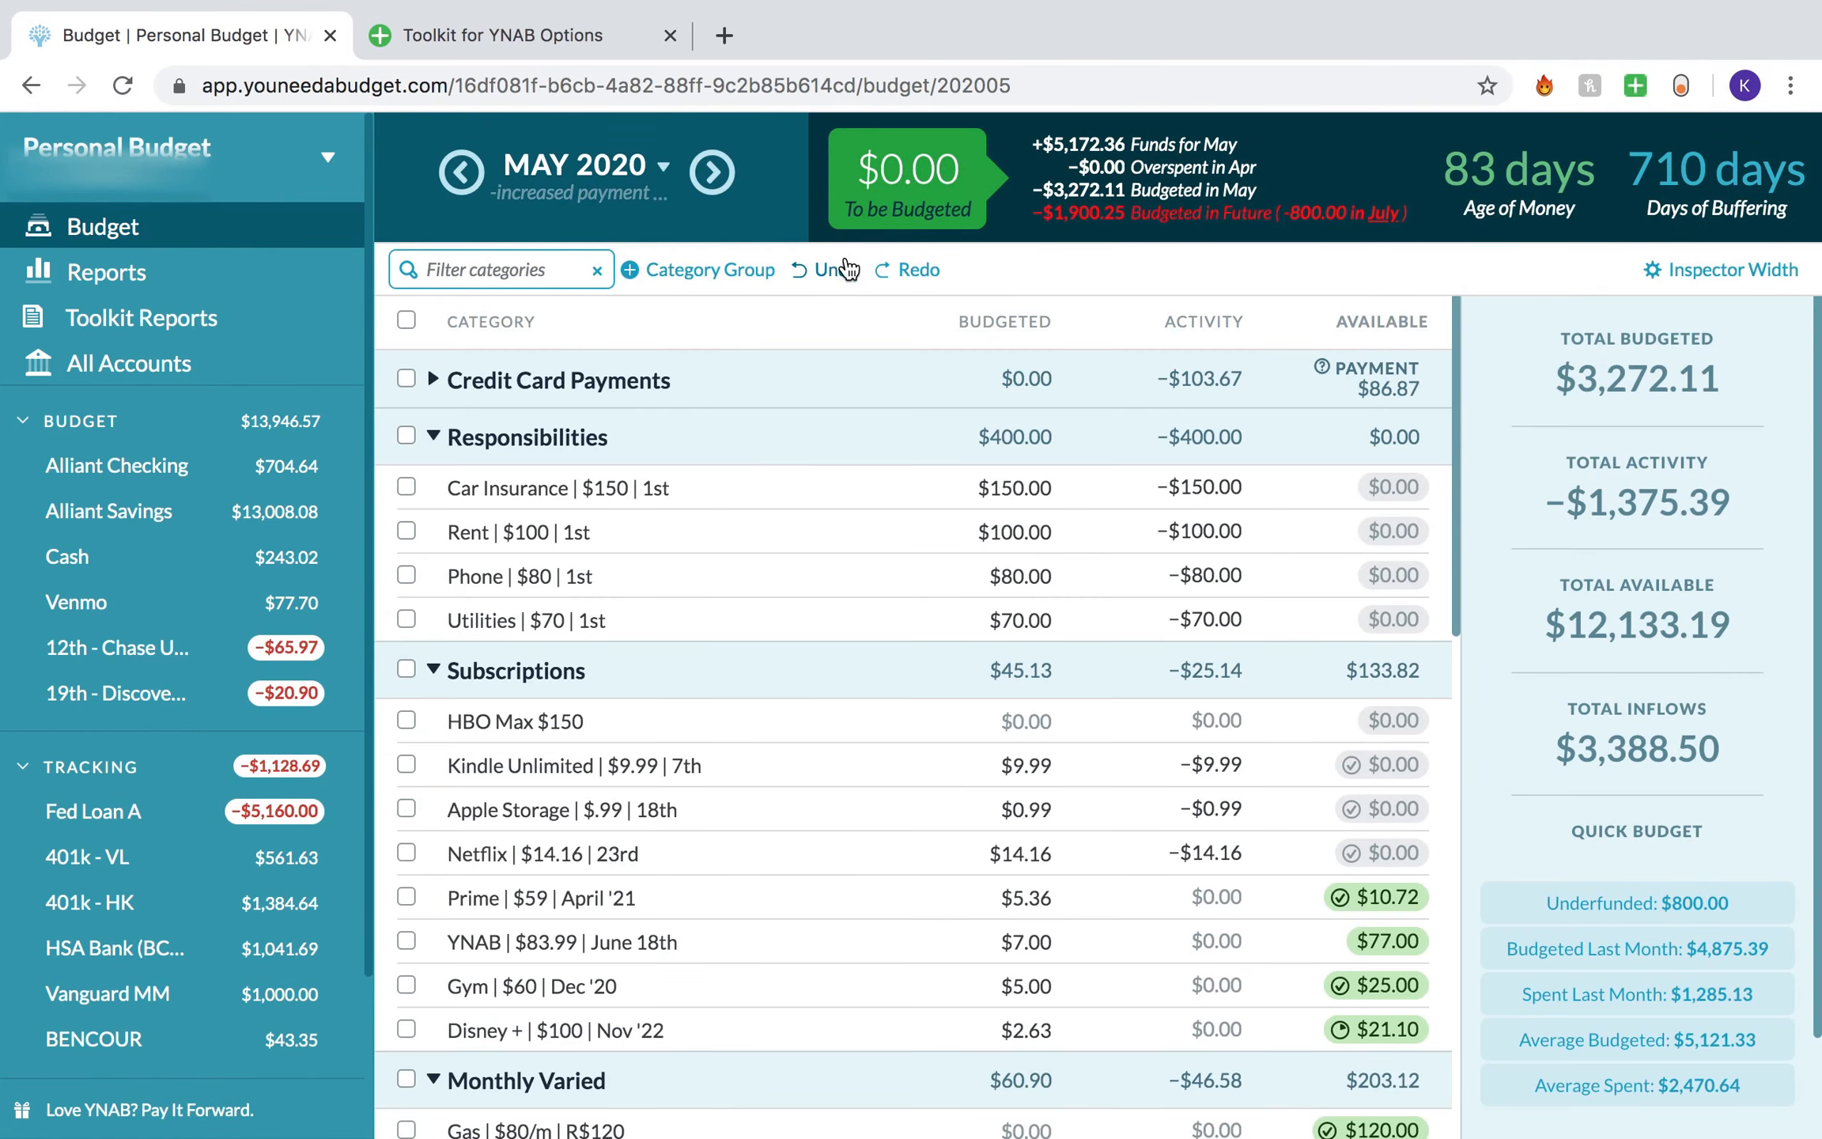
{"action": "left_click", "coordinate": [845, 271]}
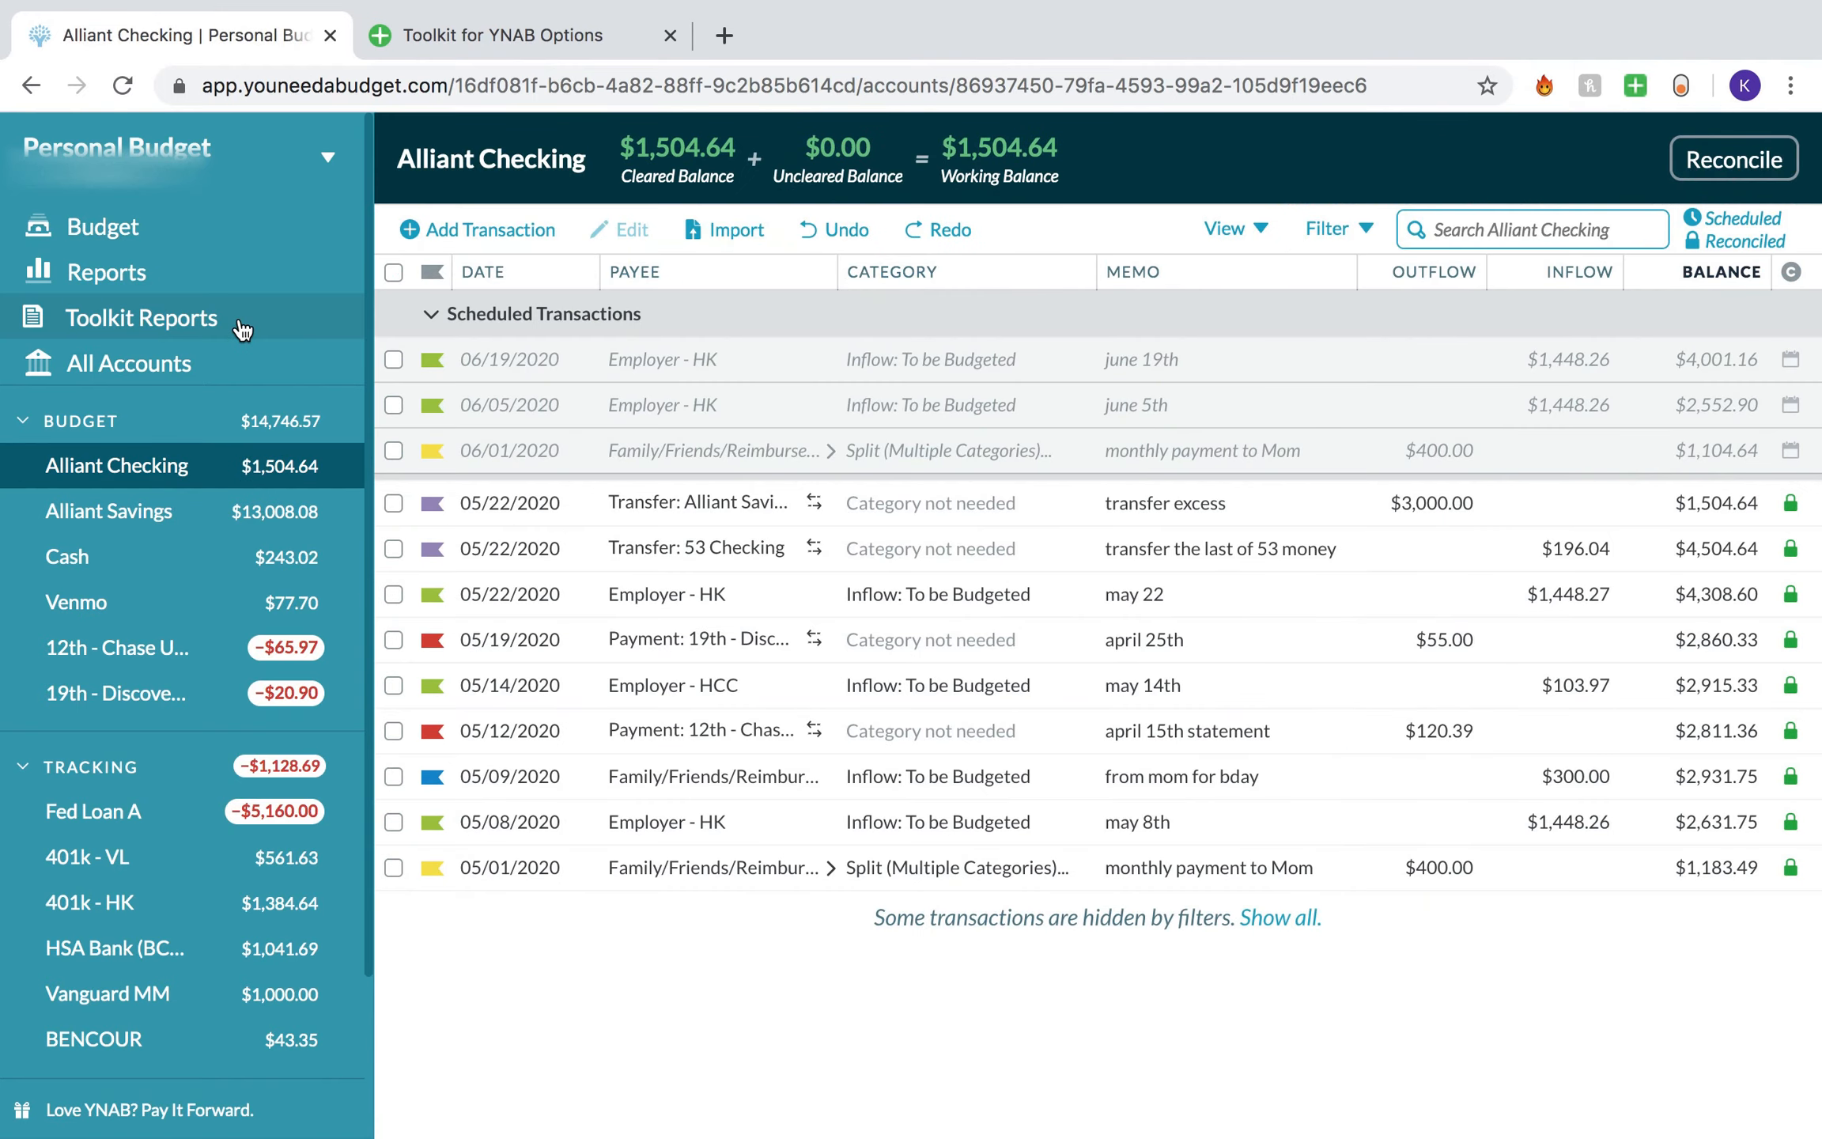
{"action": "left_click", "coordinate": [204, 251]}
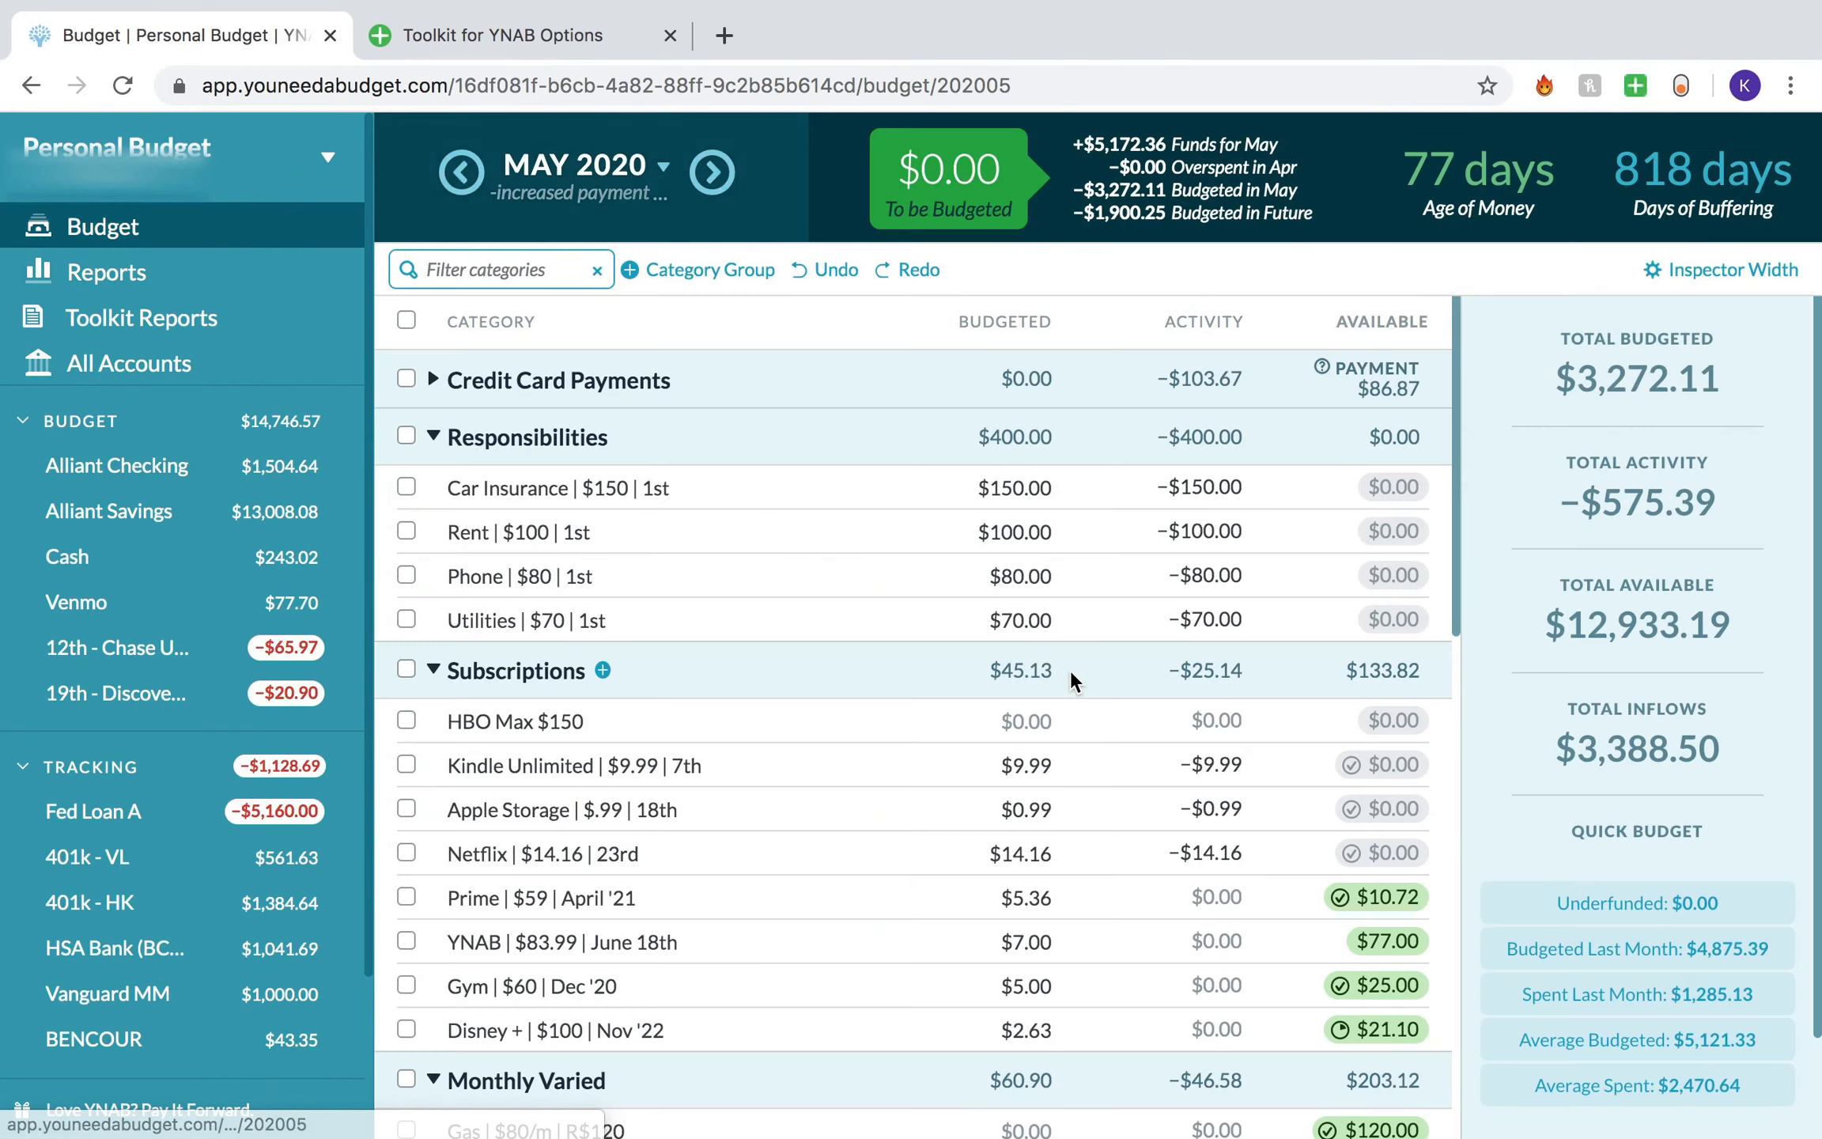
{"action": "scroll", "coordinate": [1071, 670], "scroll_direction": "down", "scroll_amount": 8}
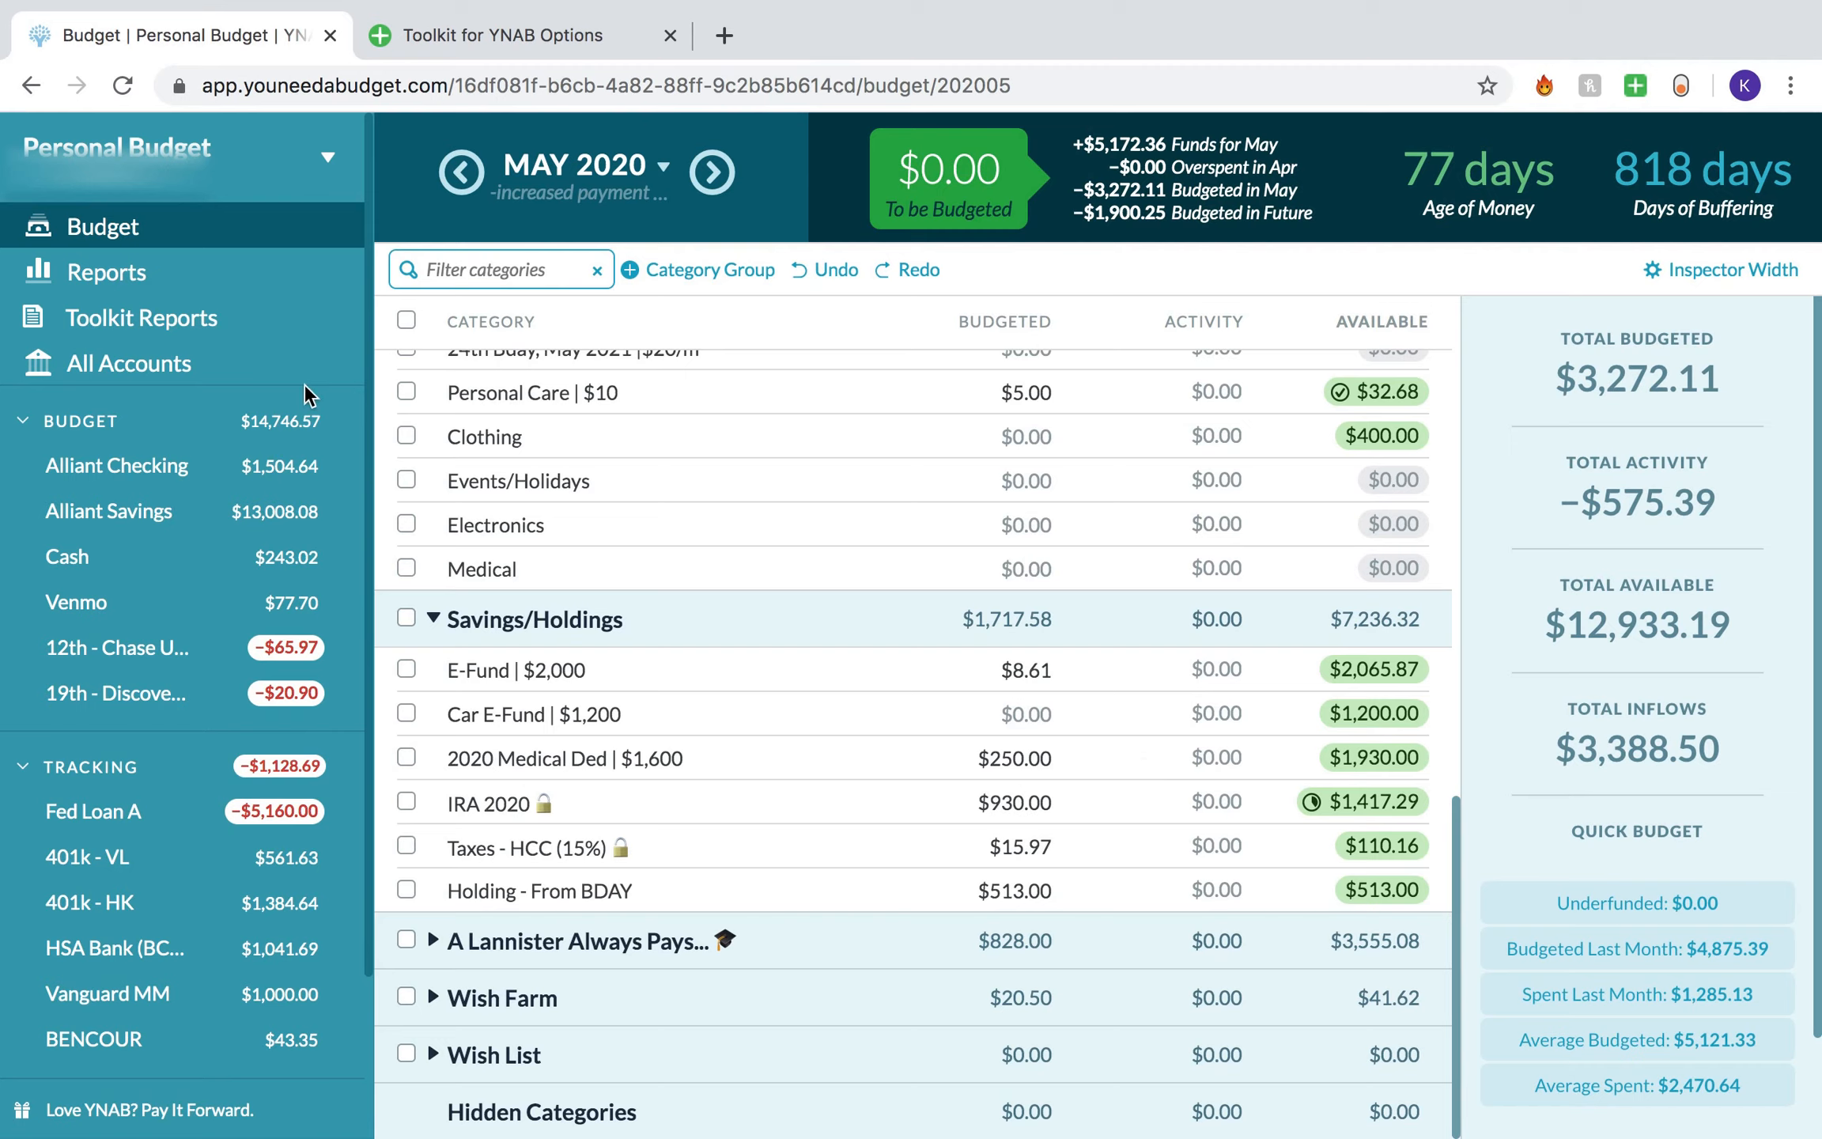
Step: Add an Alliant Checking transaction with payee Med, category Winter Is Coming: Medical, memo med and an $80.00 outflow
{"action": "left_click", "coordinate": [188, 468]}
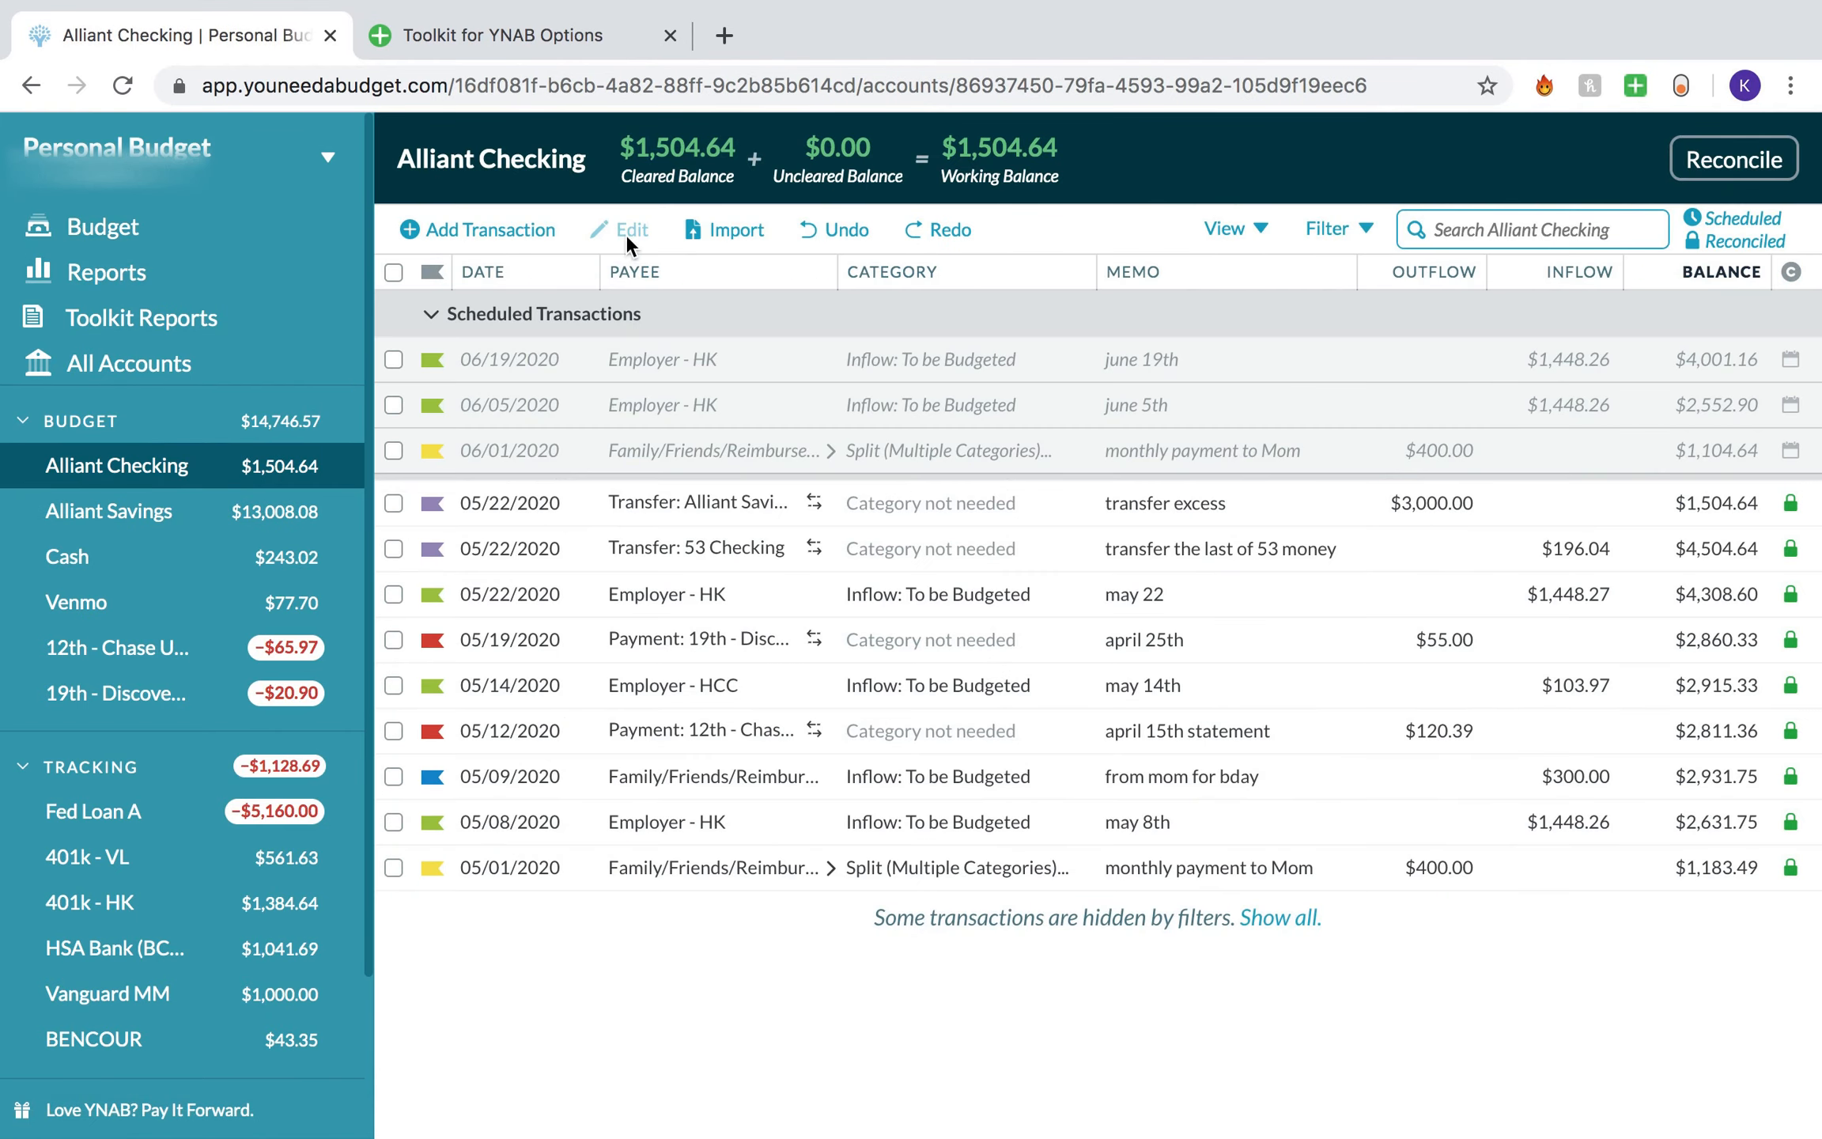
{"action": "left_click", "coordinate": [484, 229]}
{"action": "left_click", "coordinate": [526, 664]}
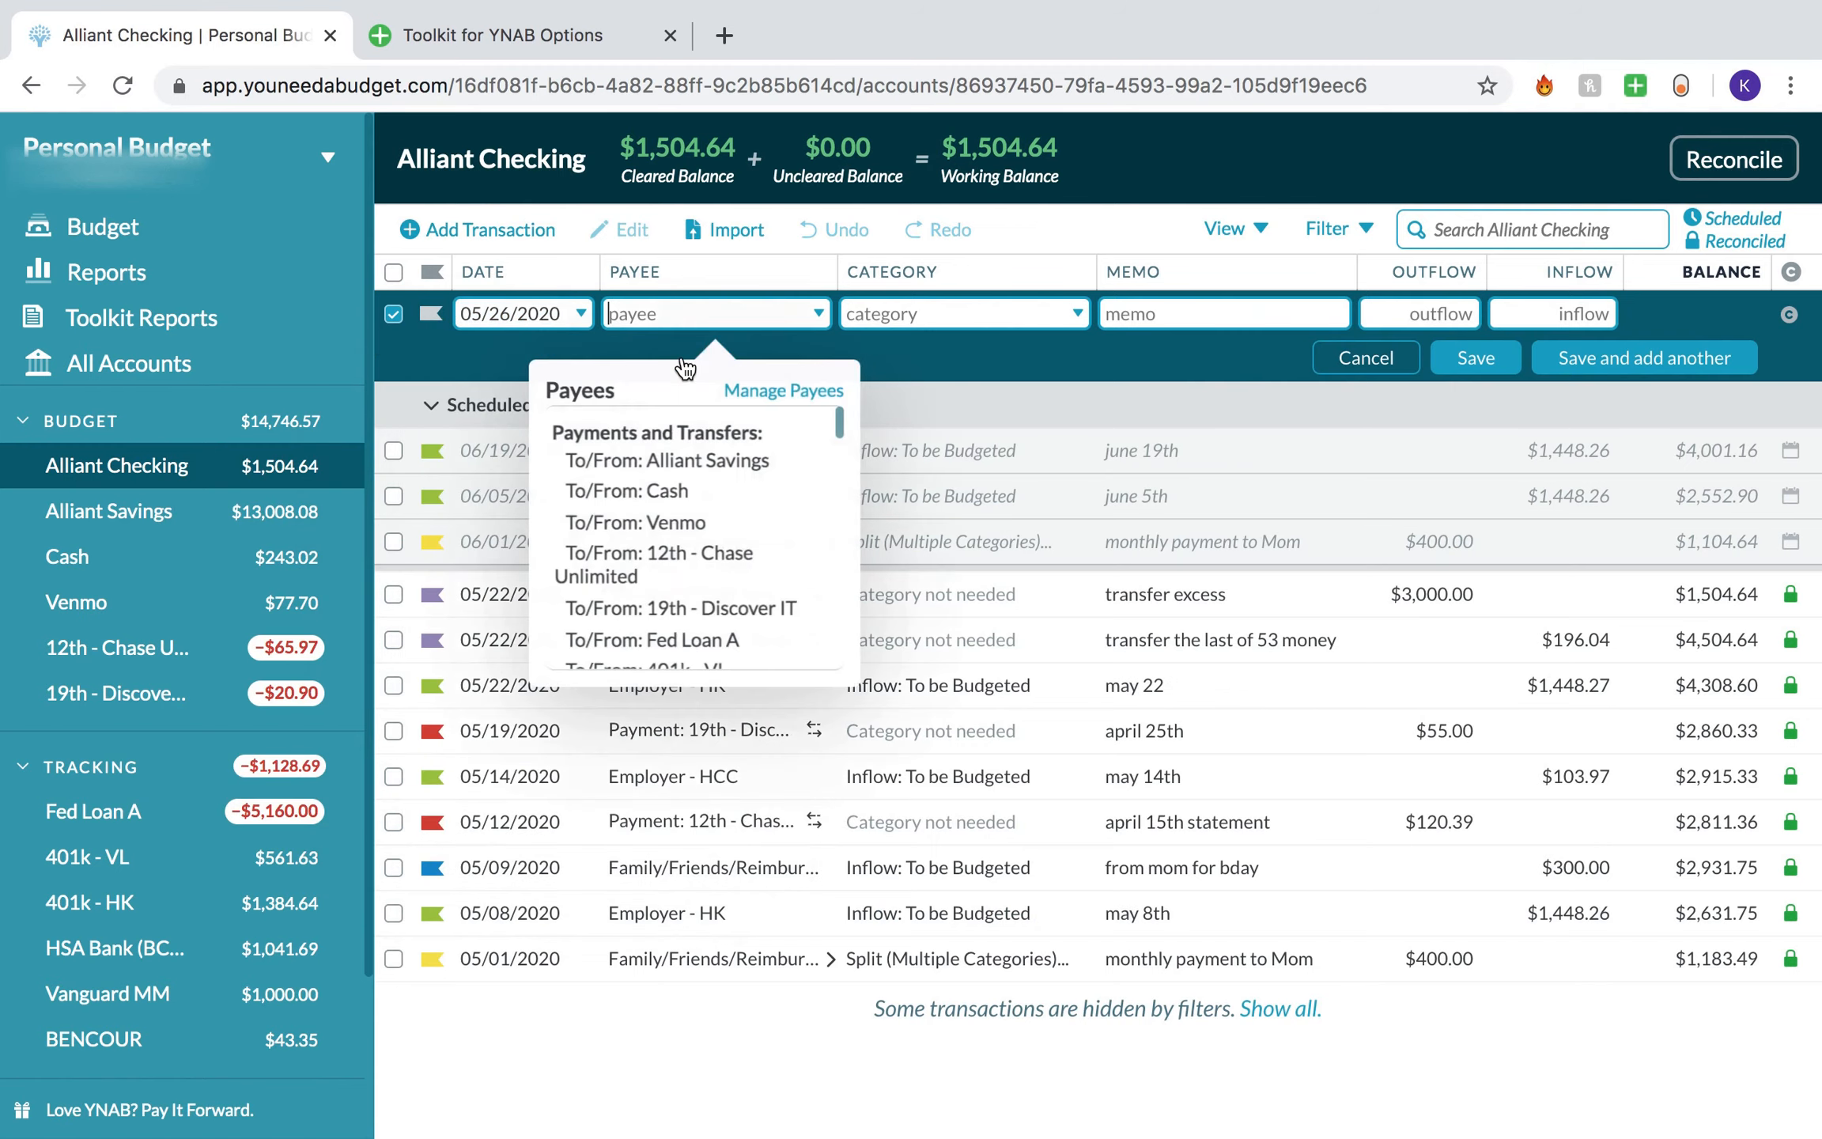
{"action": "type", "text": "Med"}
{"action": "key", "text": "Tab"}
{"action": "type", "text": "me"}
{"action": "key", "text": "Tab"}
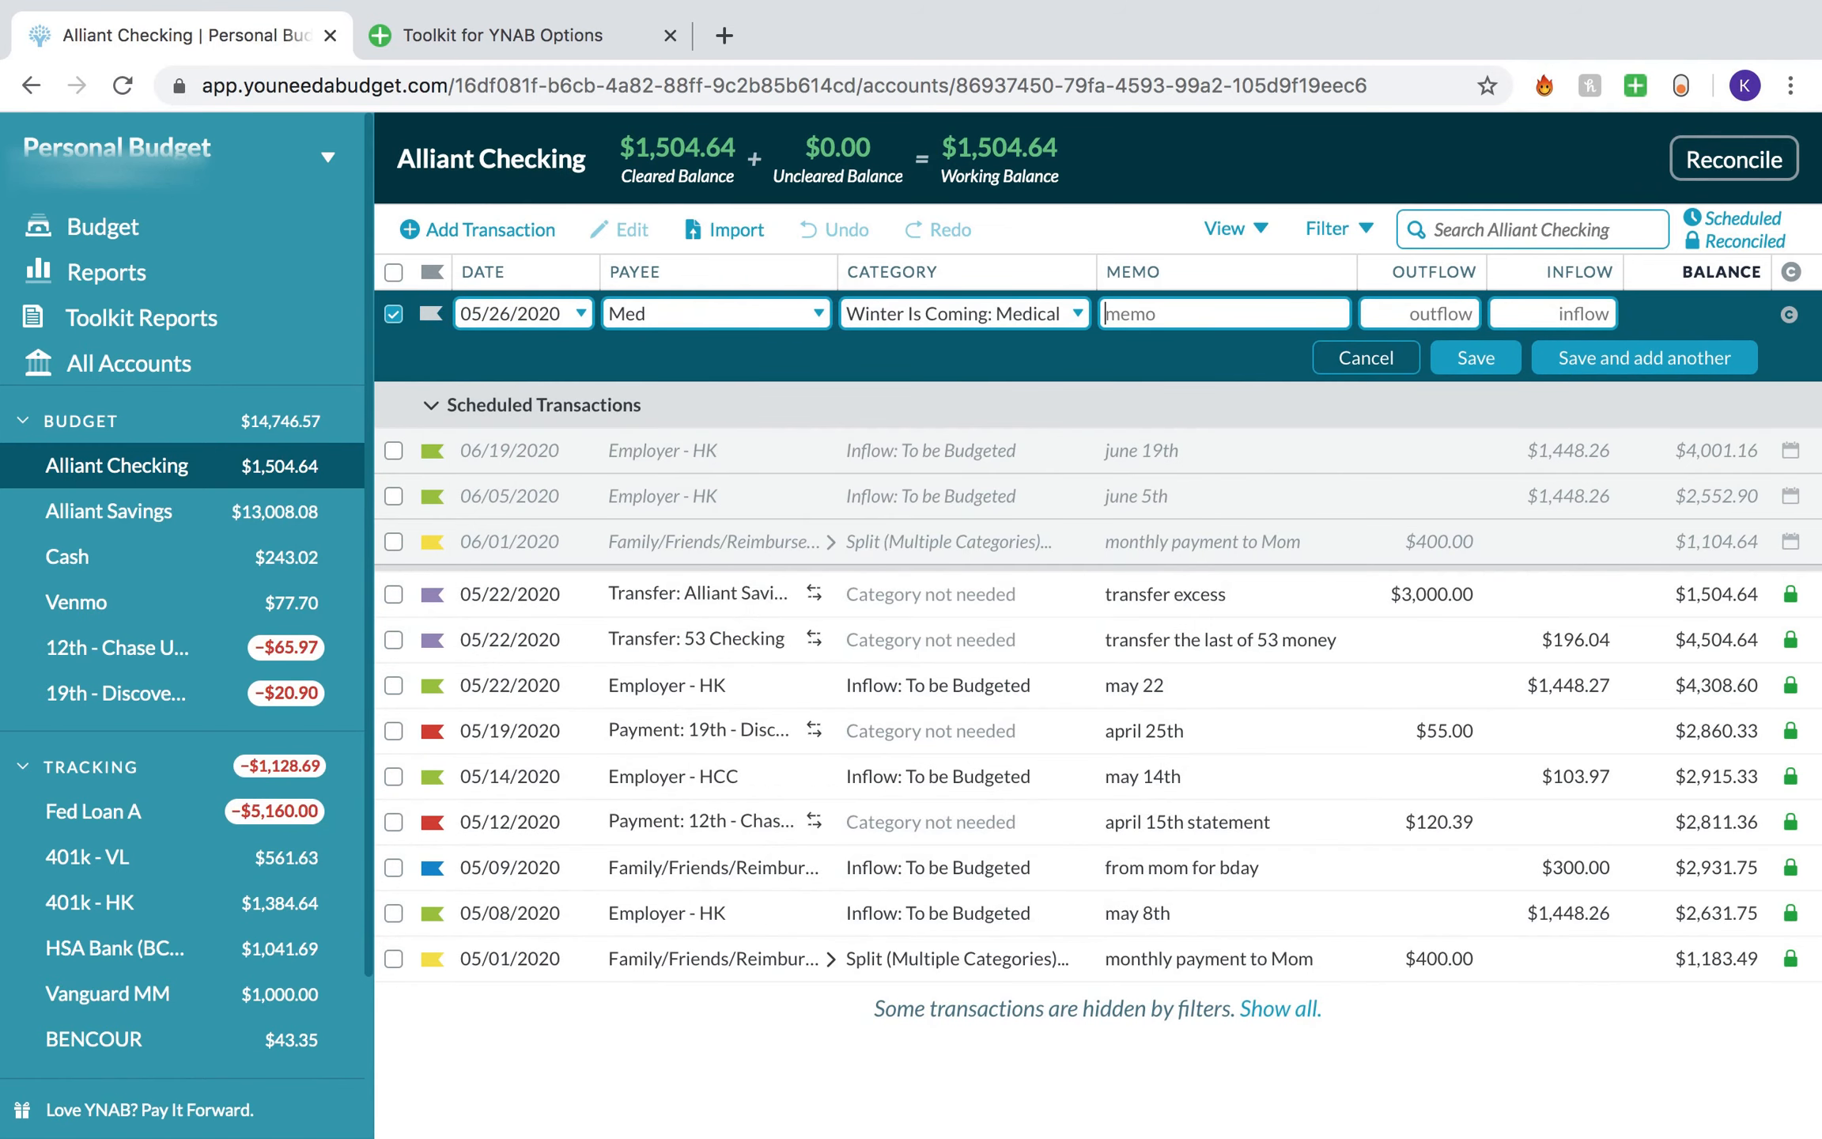
{"action": "type", "text": "med"}
{"action": "key", "text": "Tab"}
{"action": "type", "text": "80"}
{"action": "left_click", "coordinate": [1435, 364]}
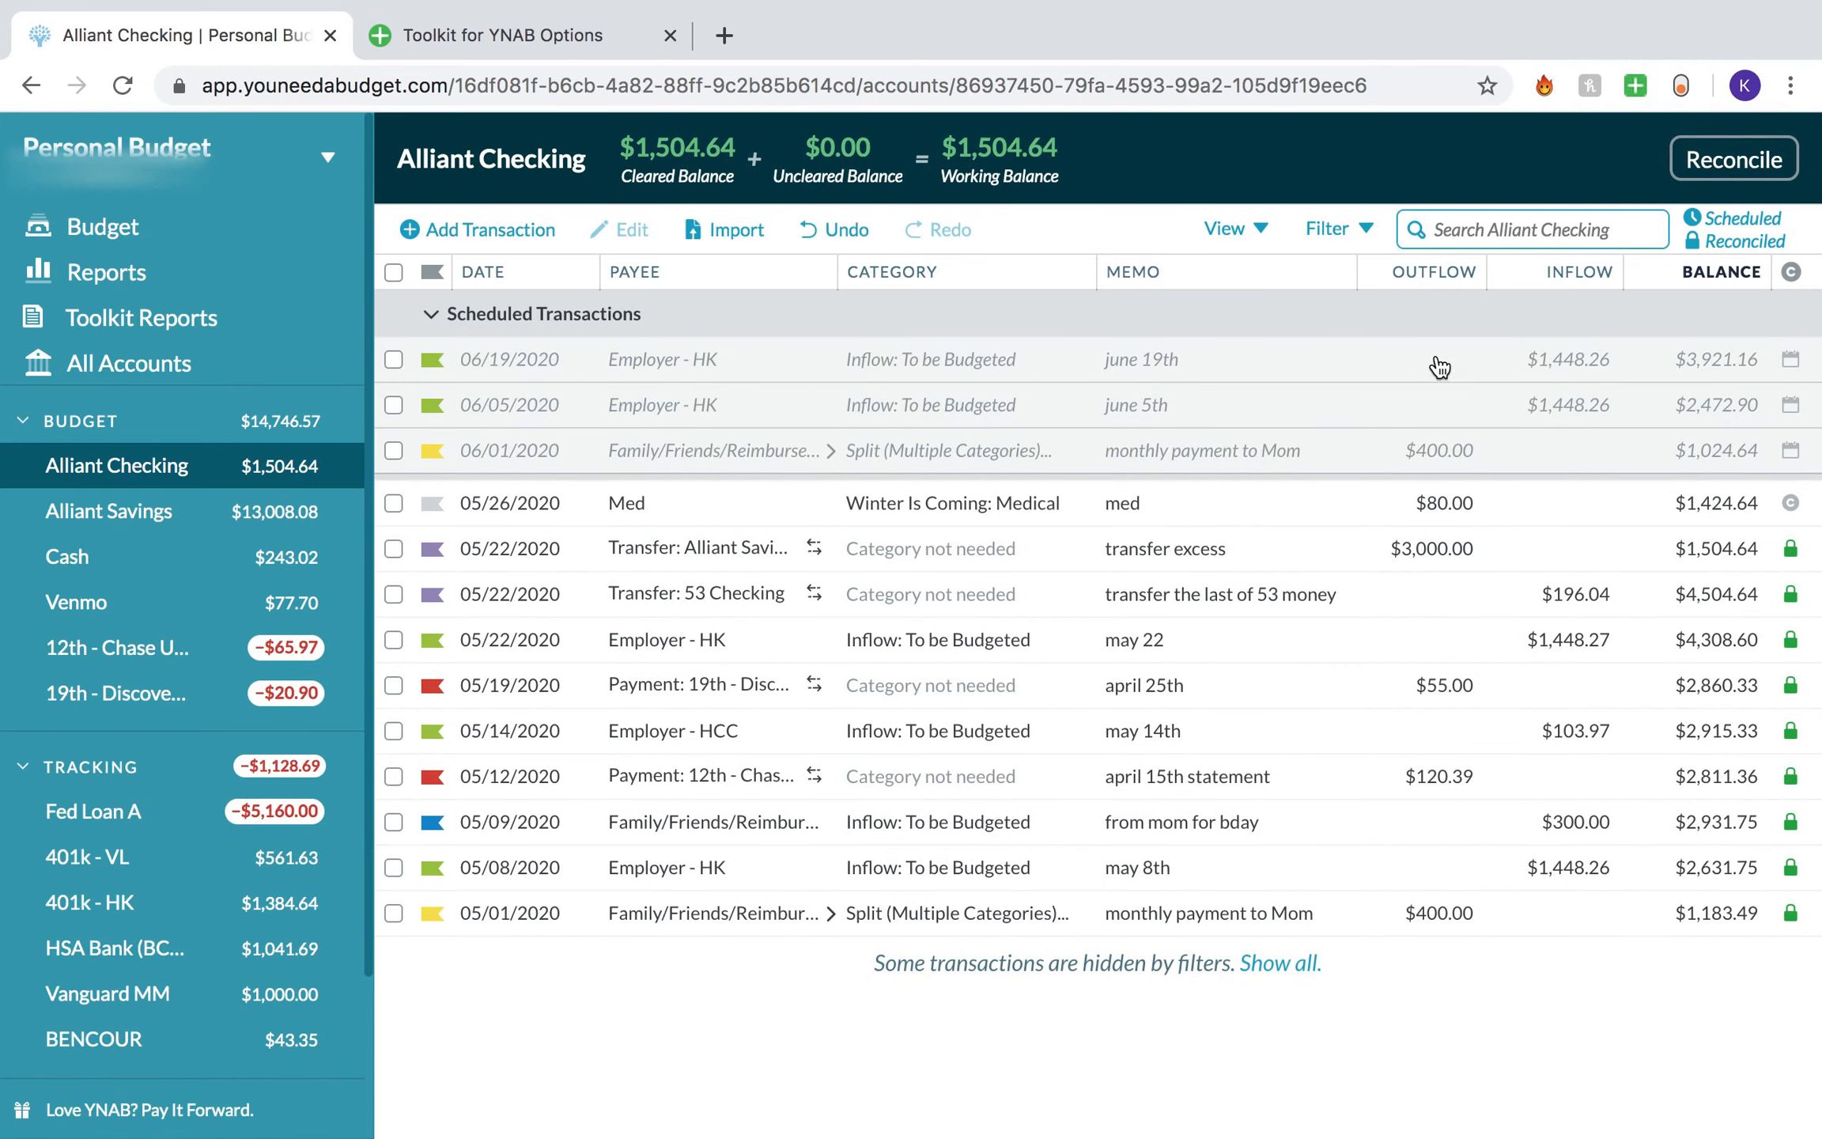
Step: View the effect on the budget in May, June and July 2020, and return to May 2020
{"action": "left_click", "coordinate": [149, 238]}
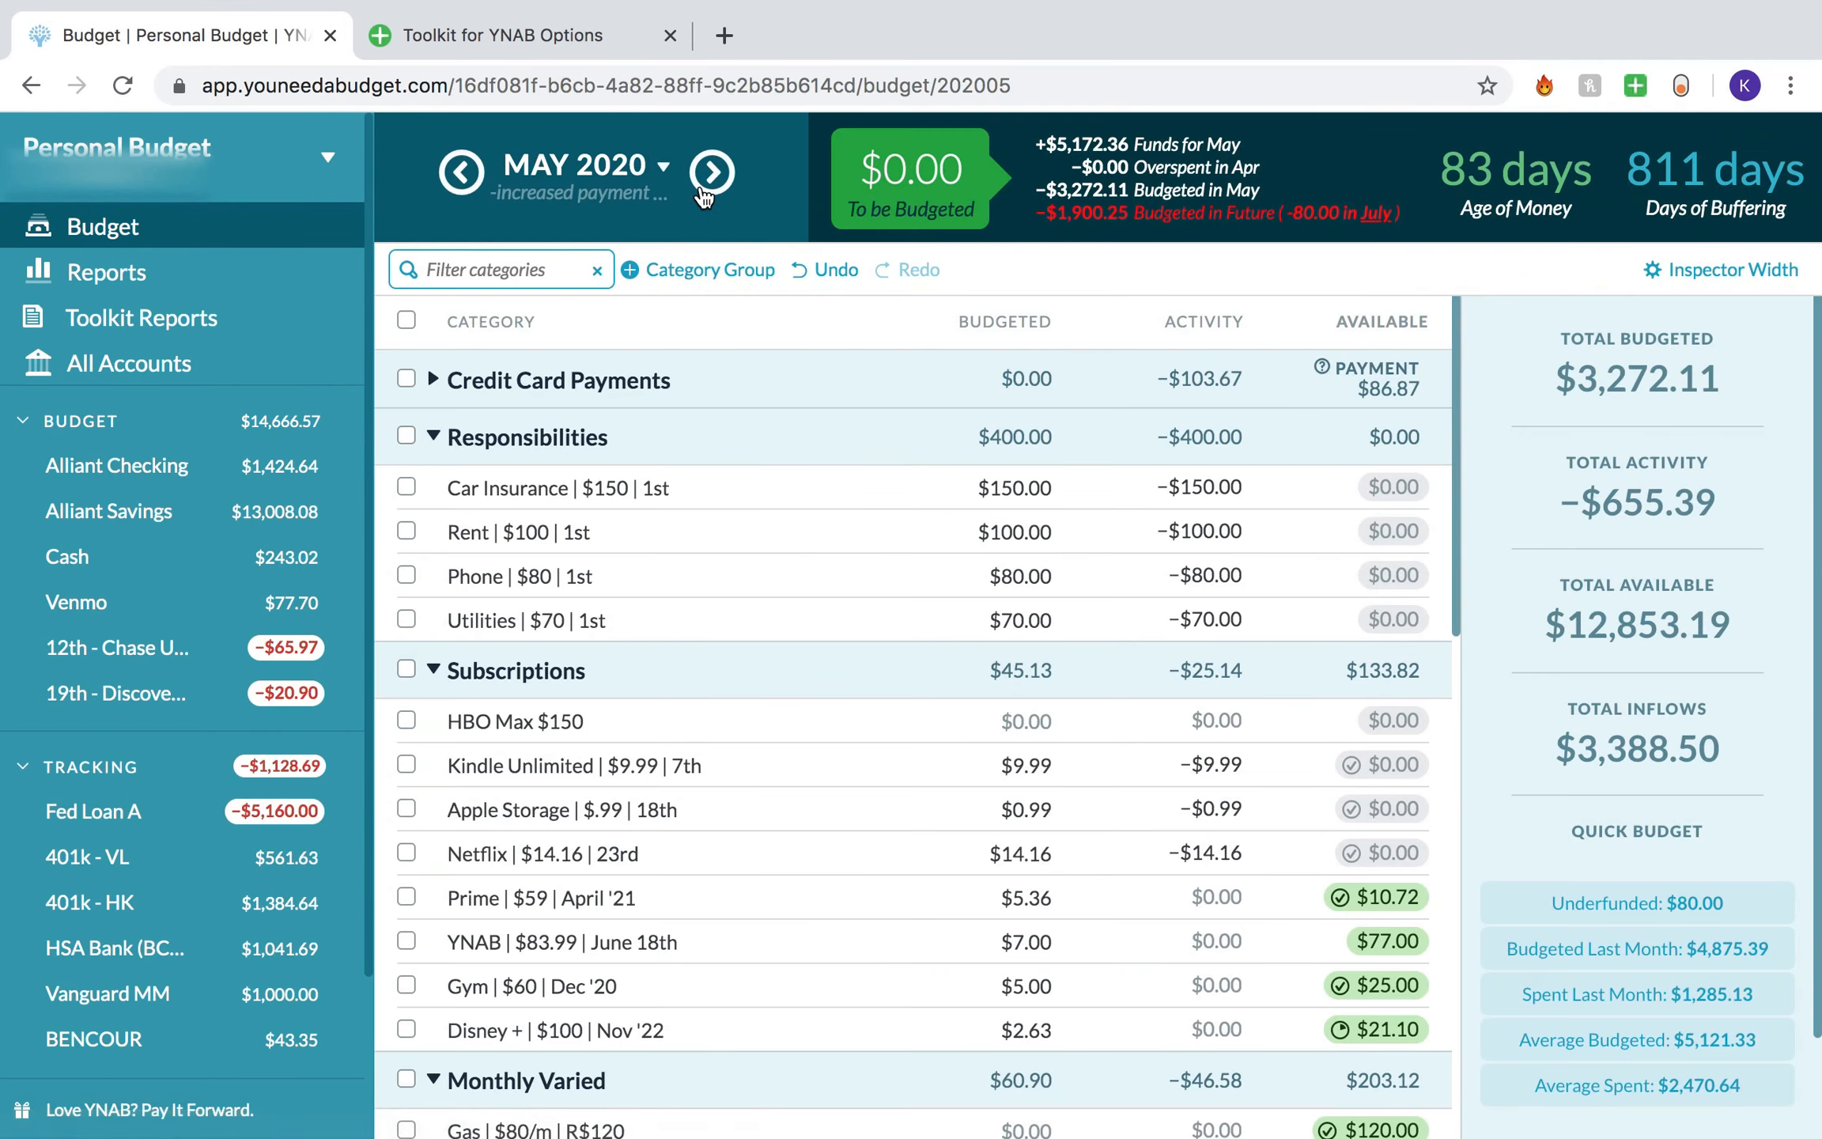
{"action": "left_click", "coordinate": [703, 193]}
{"action": "left_click", "coordinate": [708, 172]}
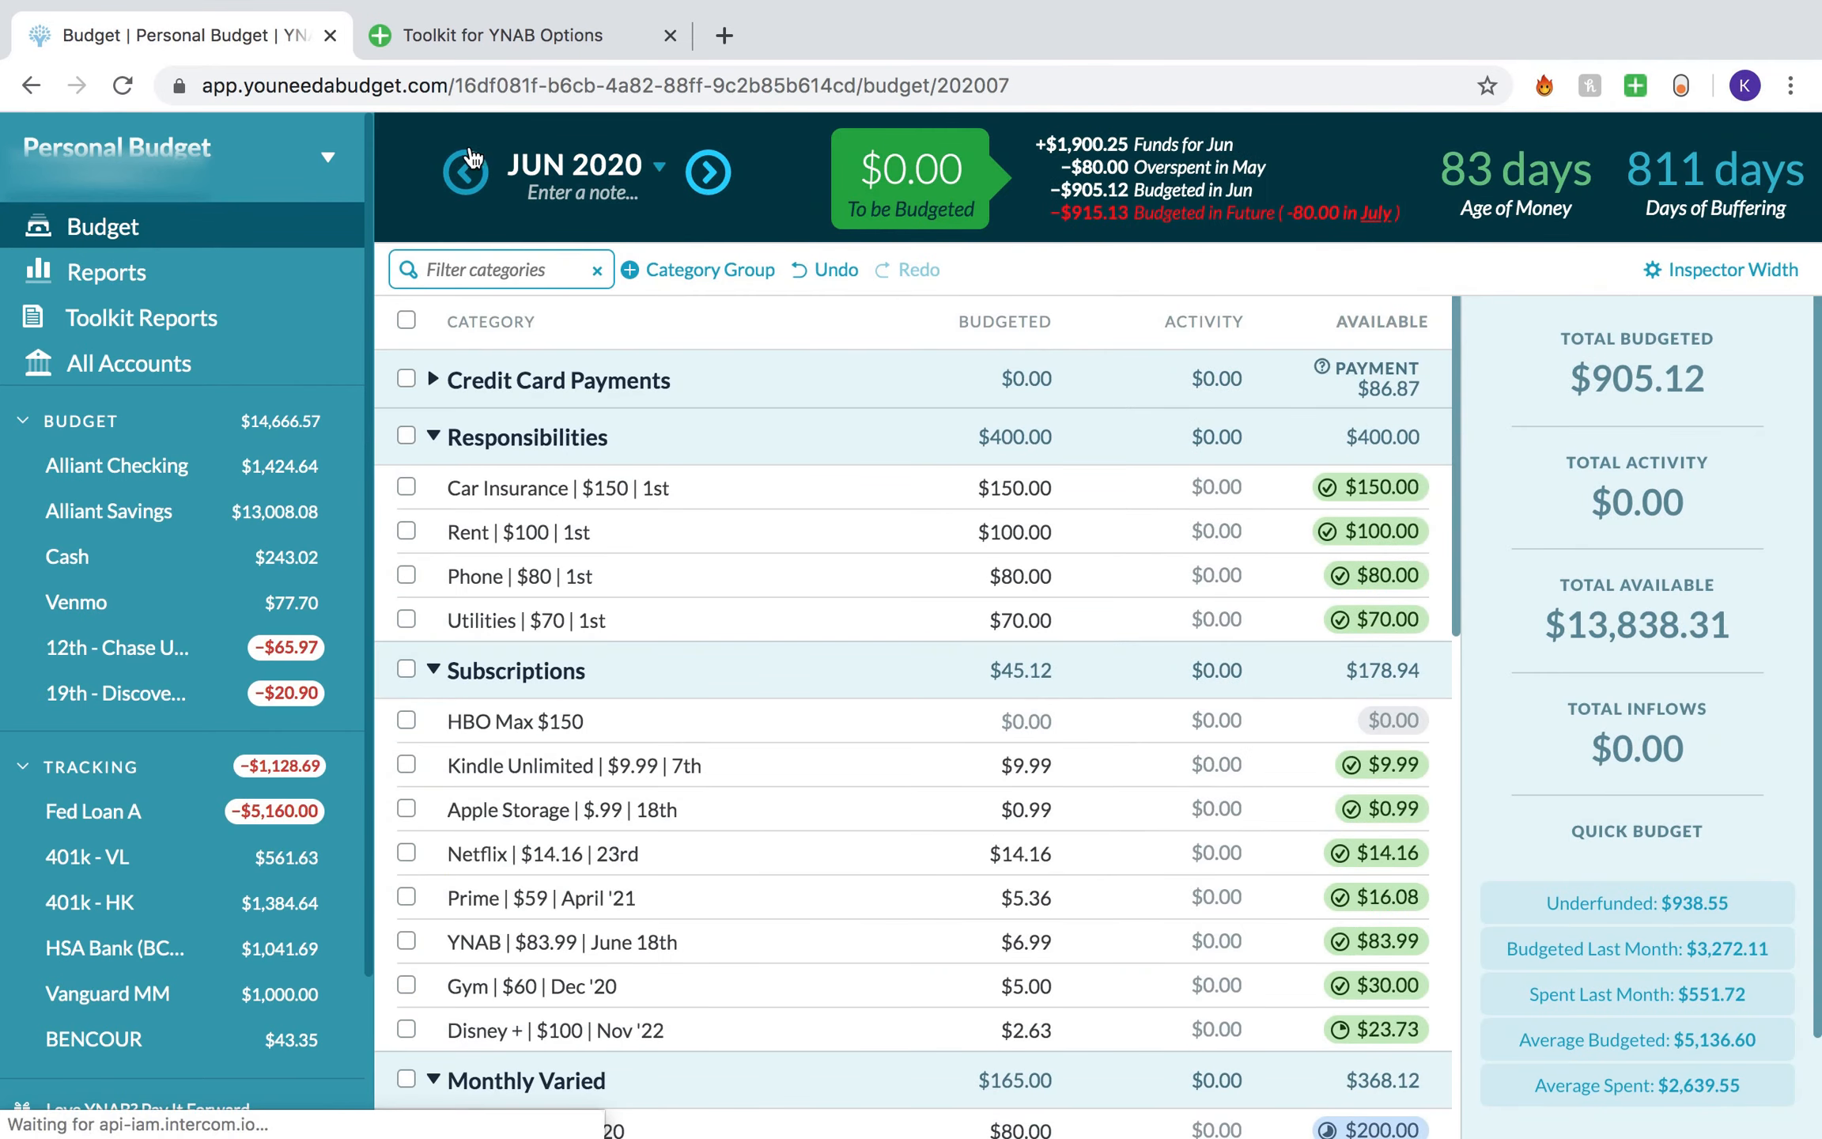
{"action": "left_click", "coordinate": [549, 181]}
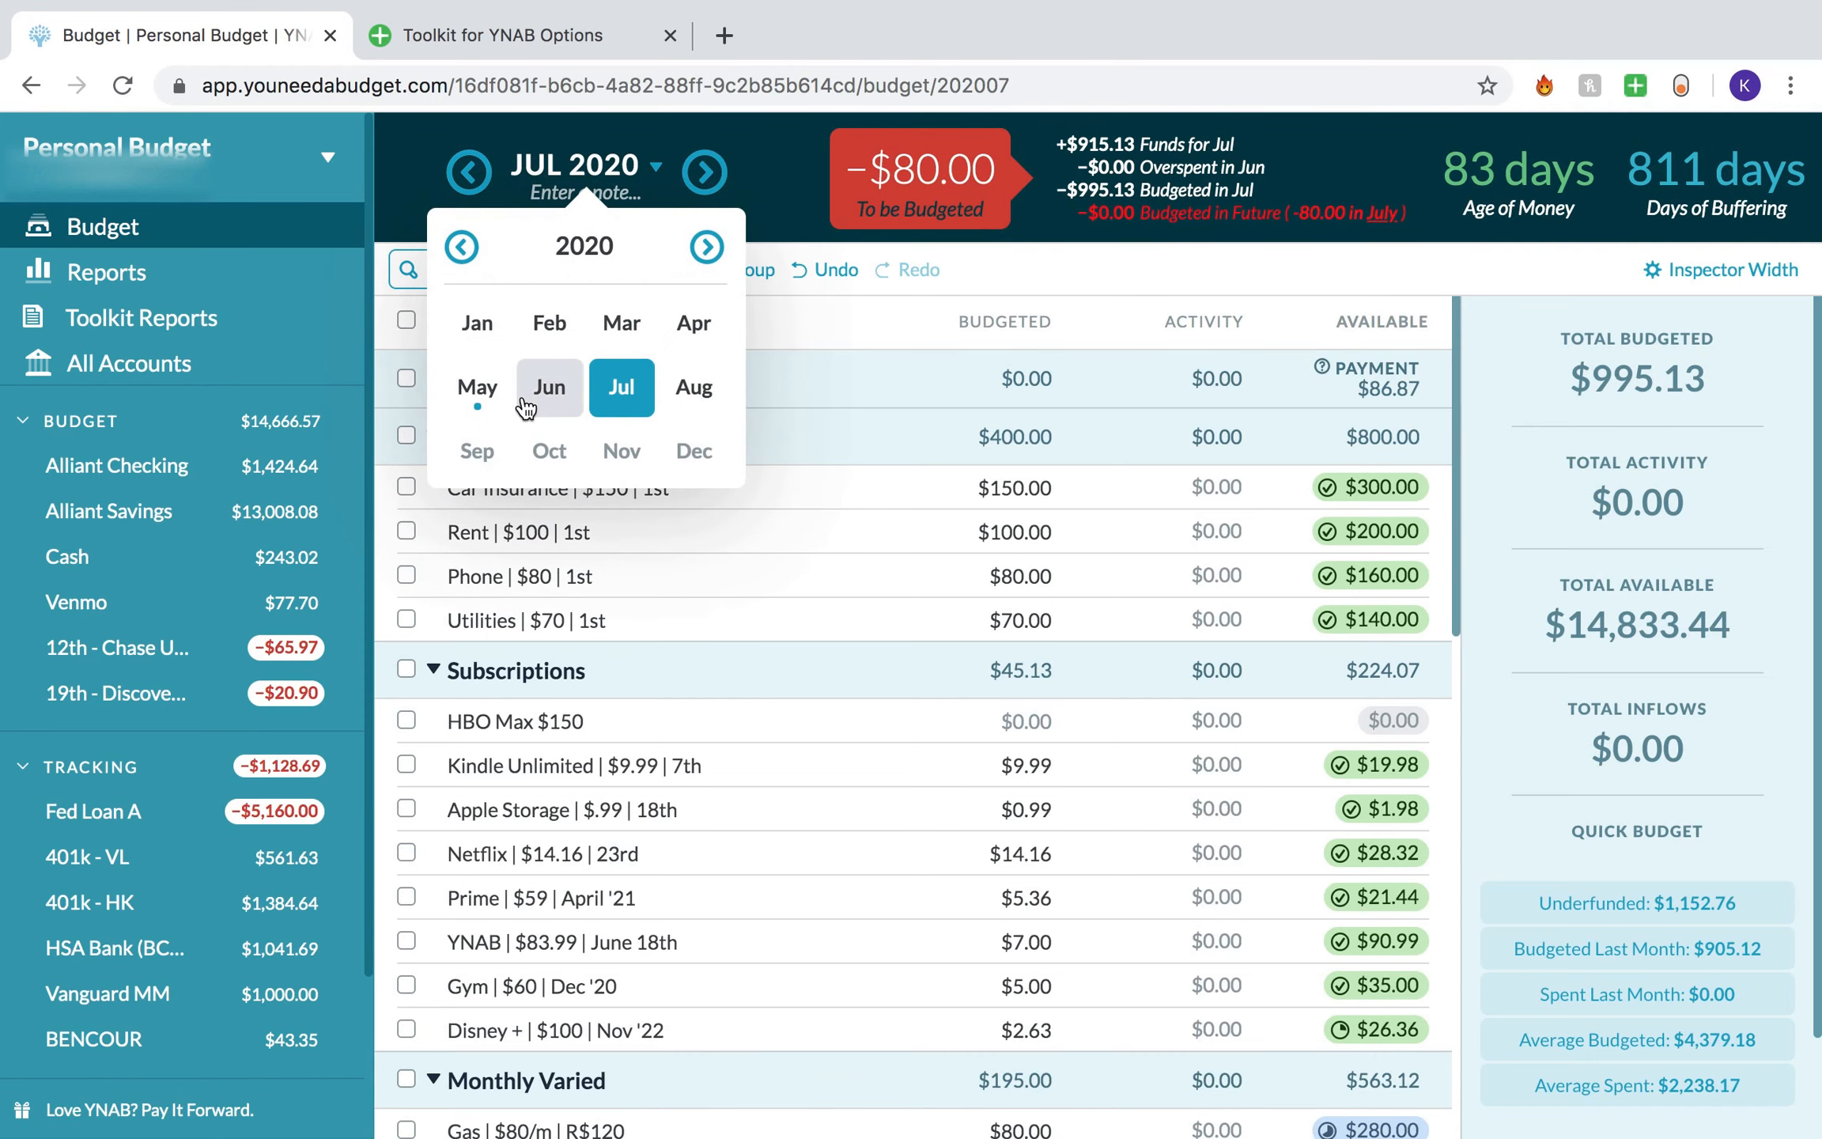
{"action": "left_click", "coordinate": [498, 407]}
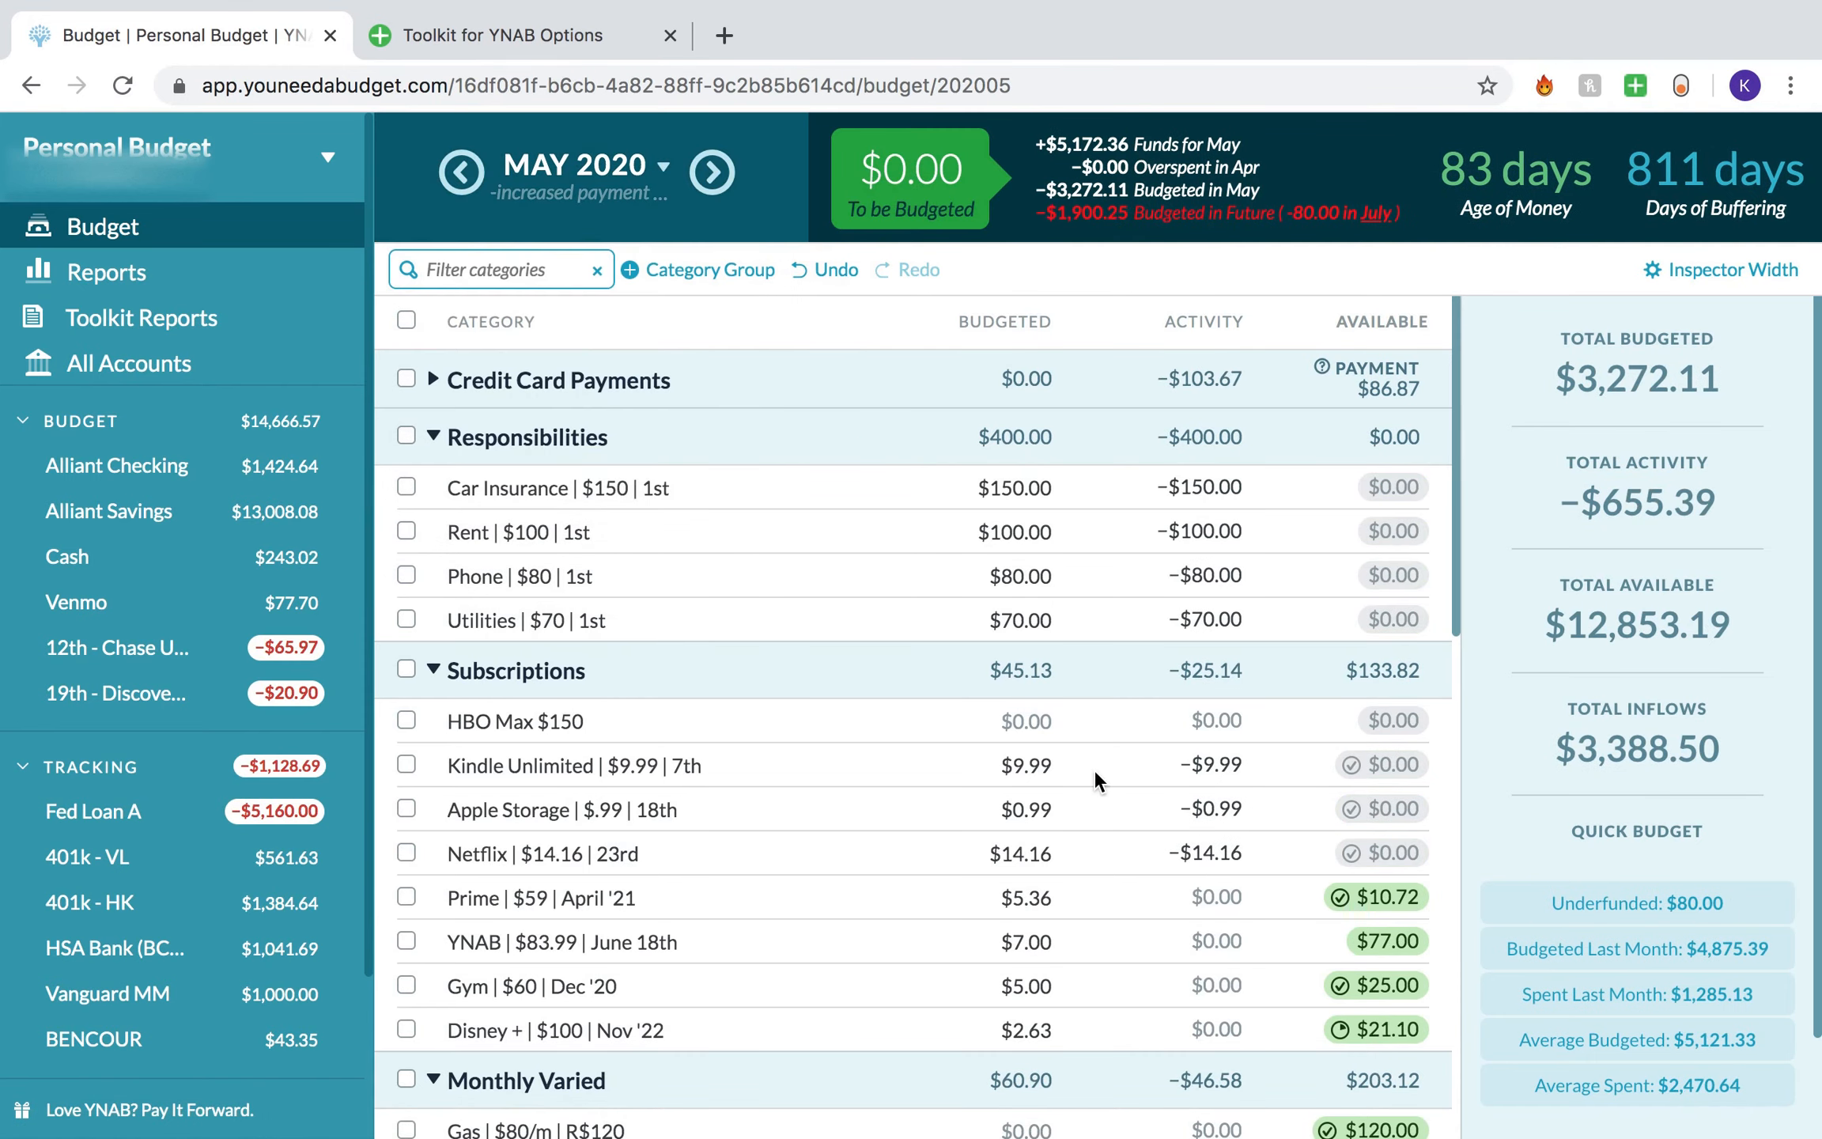
Step: Examine the Medical category under Winter Is Coming and the To Be Budgeted summary for May 2020
{"action": "scroll", "coordinate": [1095, 772], "scroll_direction": "down", "scroll_amount": 8}
{"action": "scroll", "coordinate": [1092, 769], "scroll_direction": "down", "scroll_amount": 2}
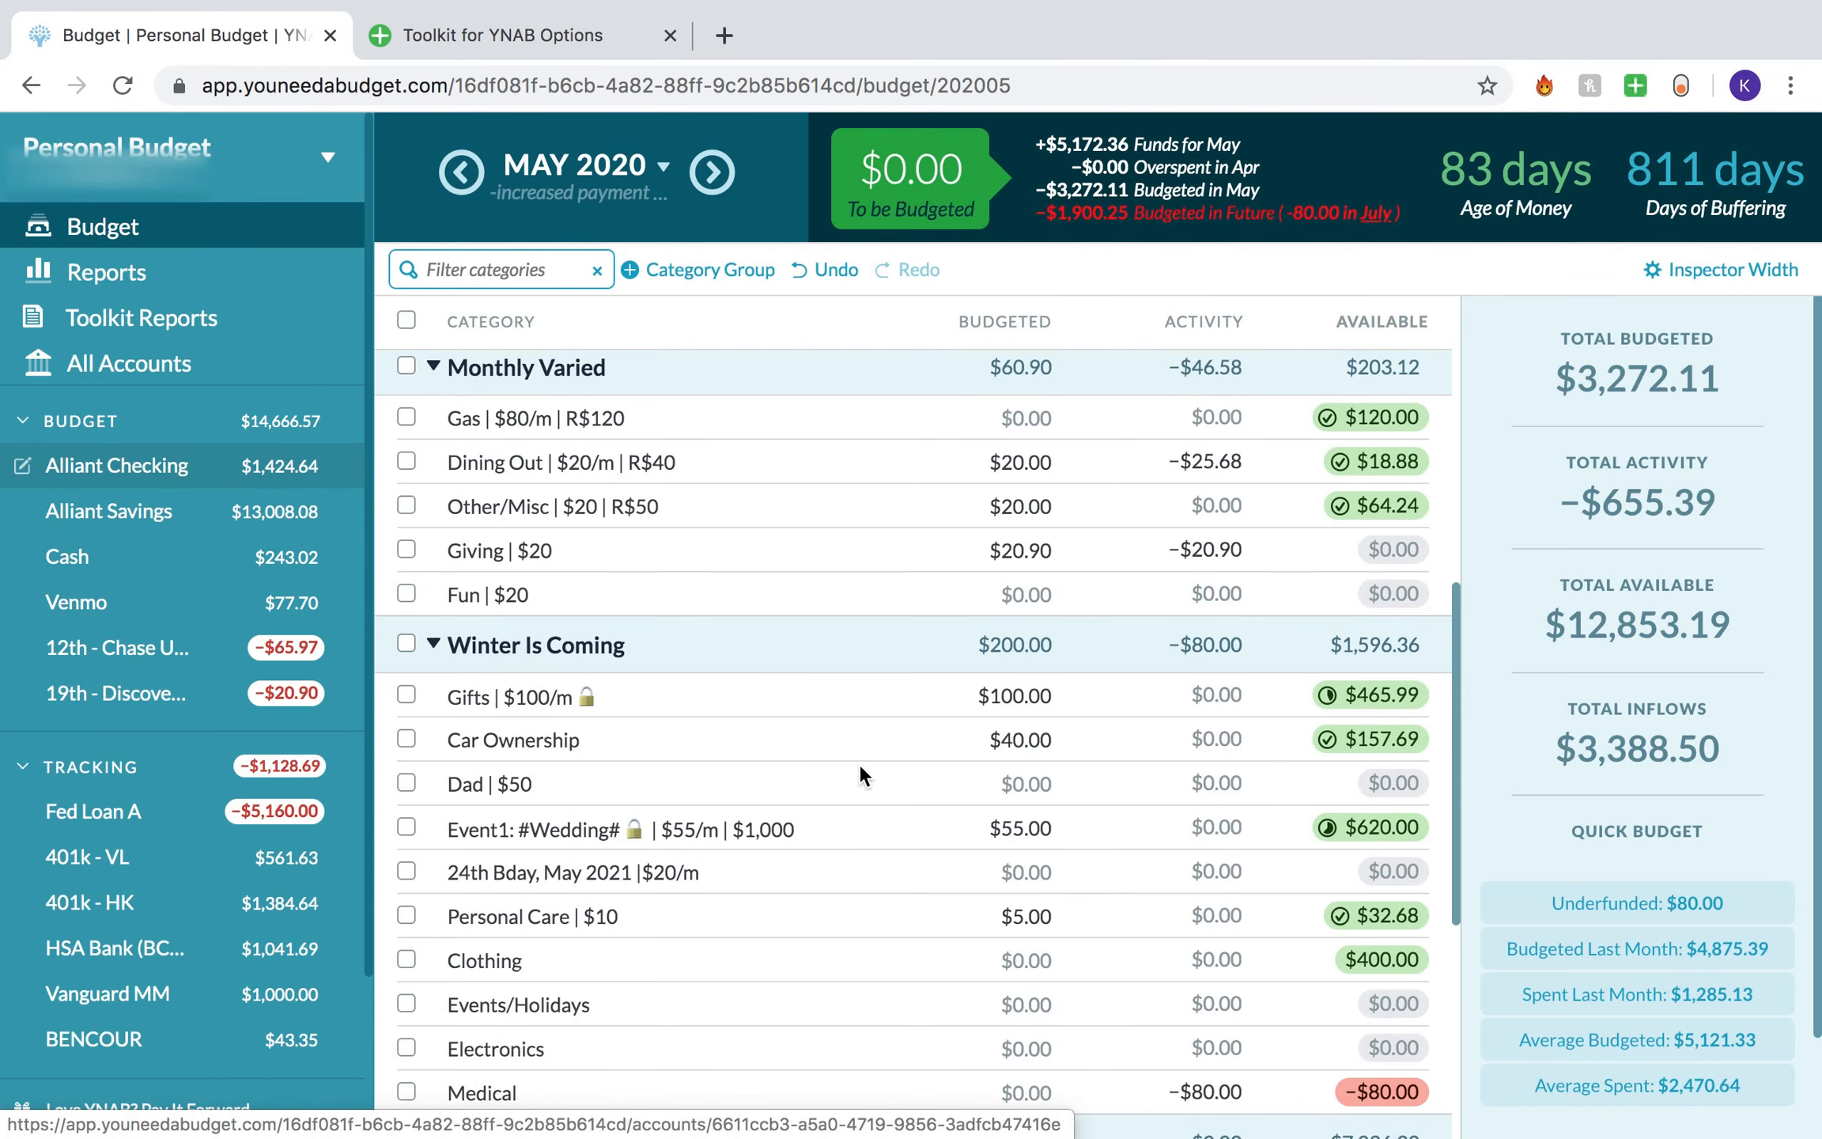
{"action": "scroll", "coordinate": [894, 798], "scroll_direction": "down", "scroll_amount": 2}
{"action": "left_click", "coordinate": [937, 945]}
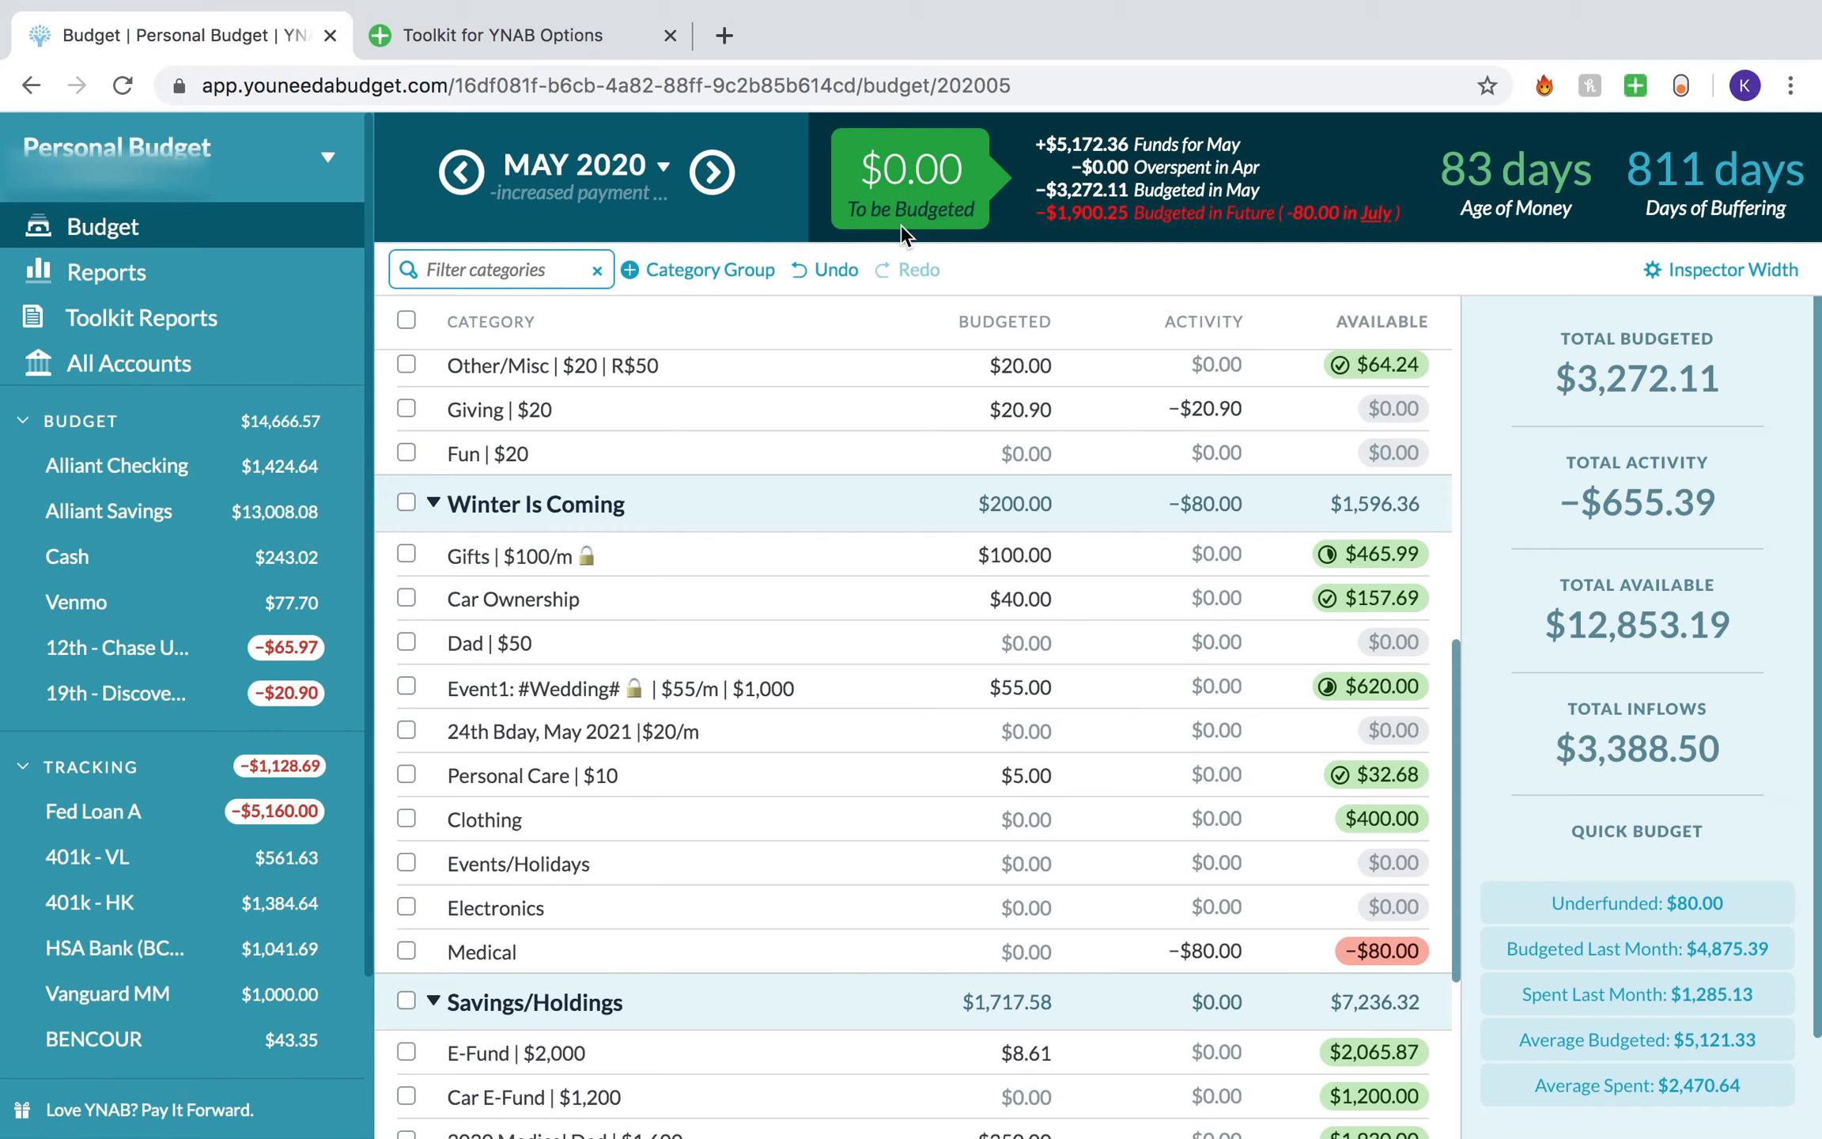
{"action": "mouse_move", "coordinate": [904, 203]}
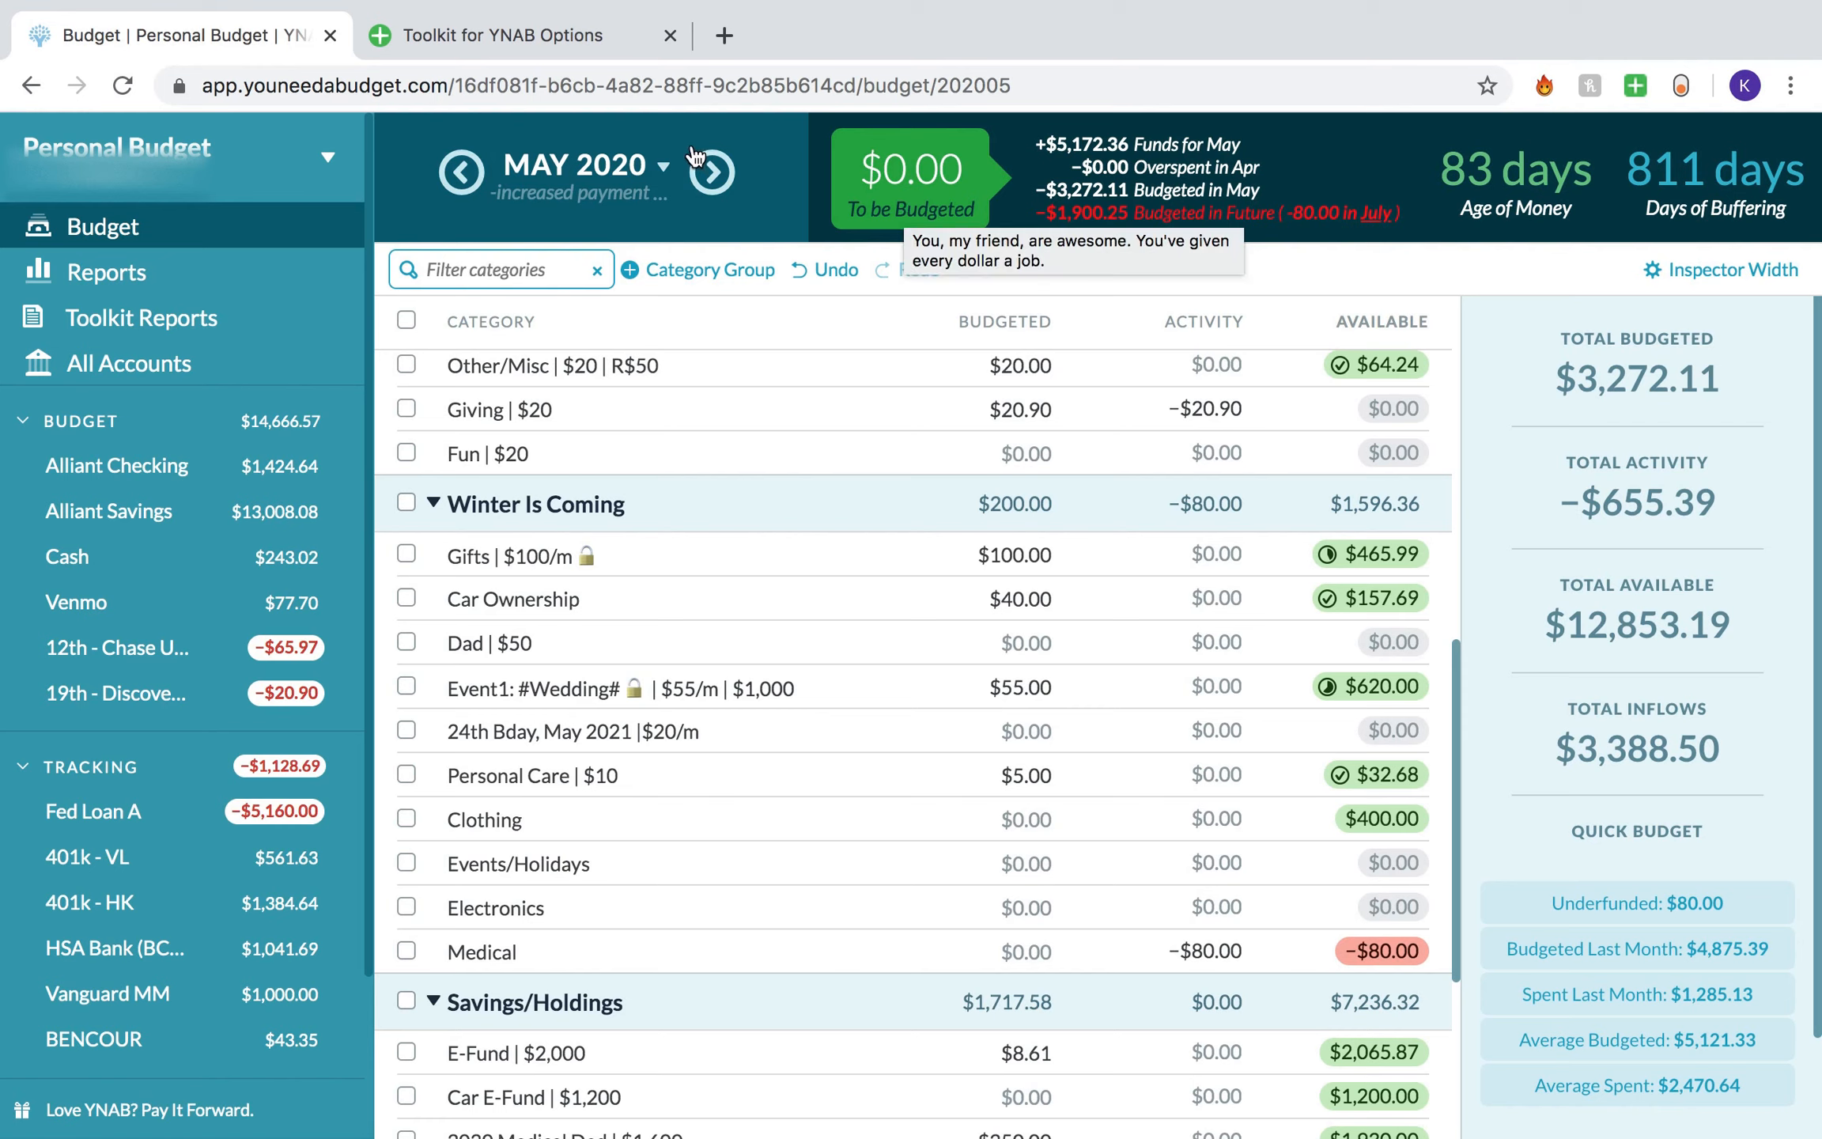
Step: Switch to the Toolkit for YNAB options and read the Stealing From Future Alert setting among the budget screen settings
{"action": "left_click", "coordinate": [537, 37]}
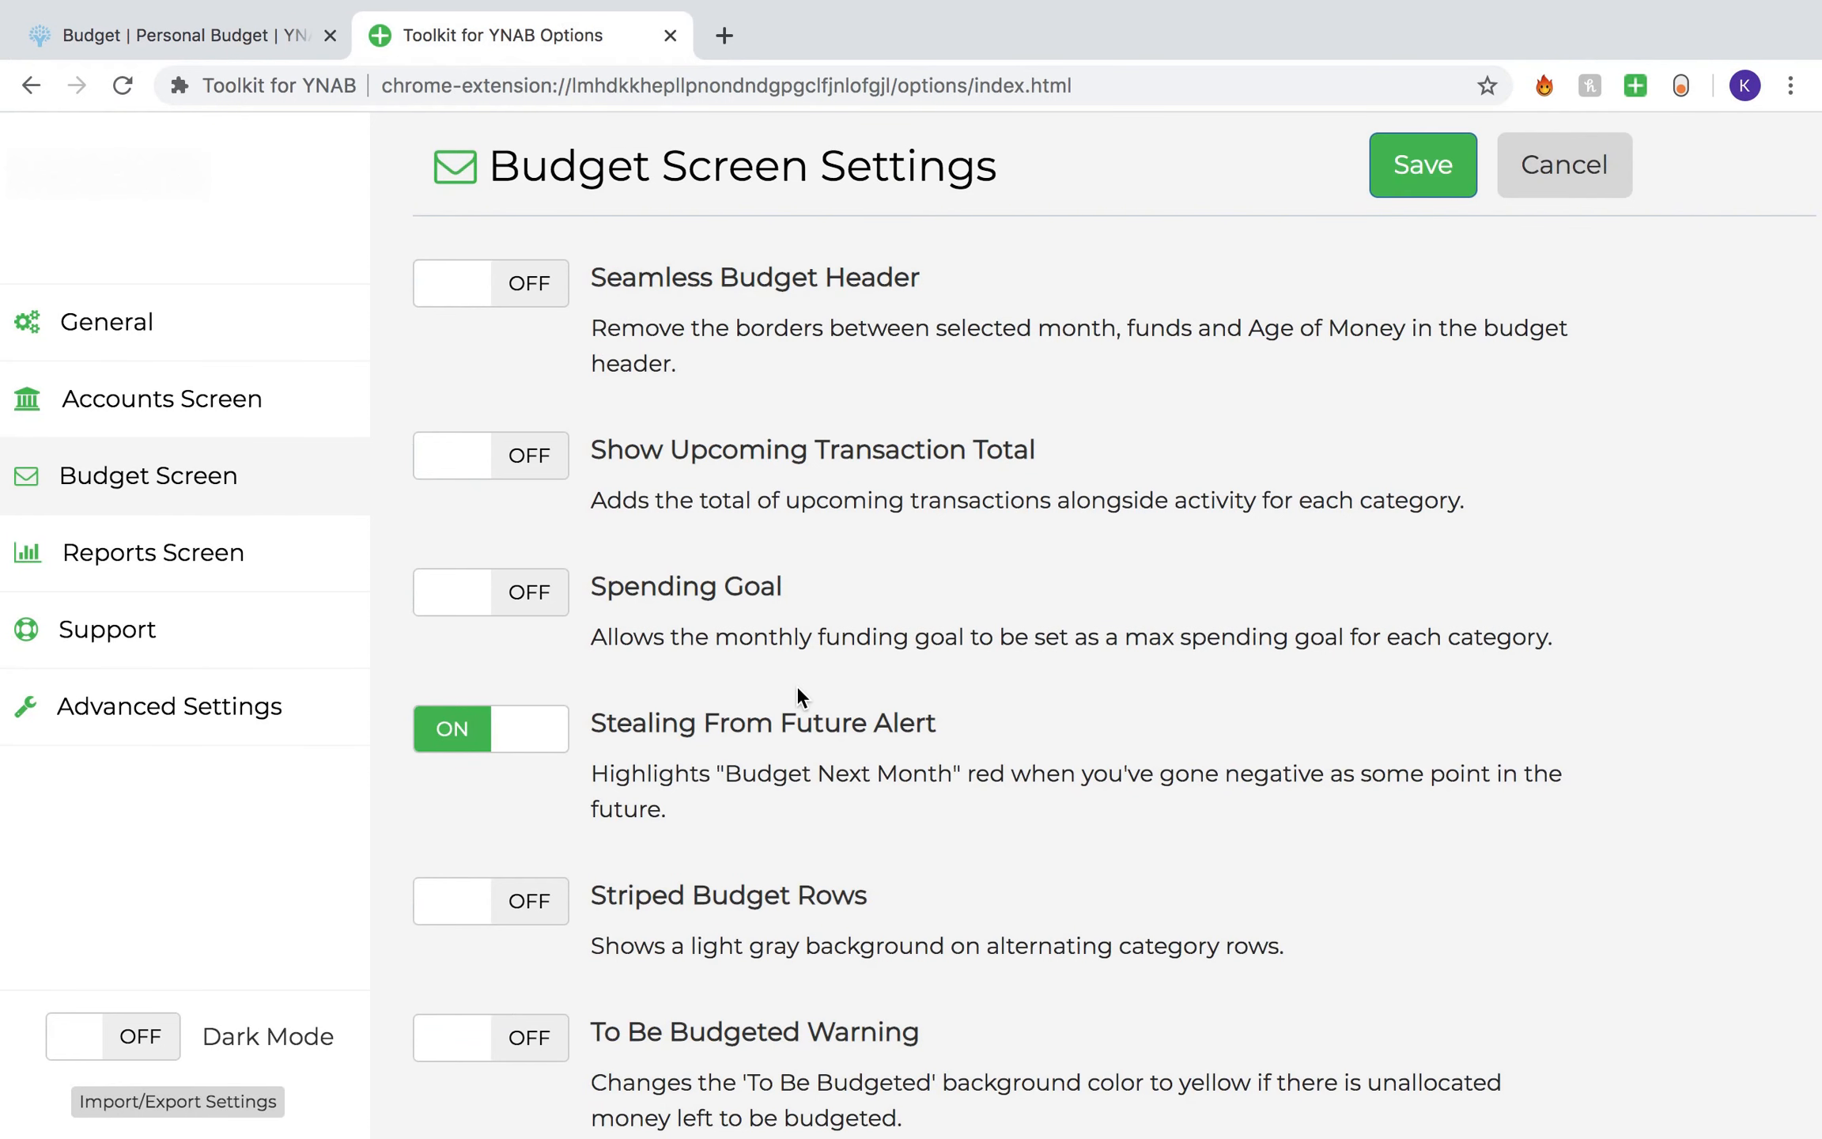
{"action": "scroll", "coordinate": [796, 685], "scroll_direction": "down", "scroll_amount": 3}
{"action": "scroll", "coordinate": [795, 684], "scroll_direction": "up", "scroll_amount": 8}
{"action": "scroll", "coordinate": [795, 685], "scroll_direction": "down", "scroll_amount": 6}
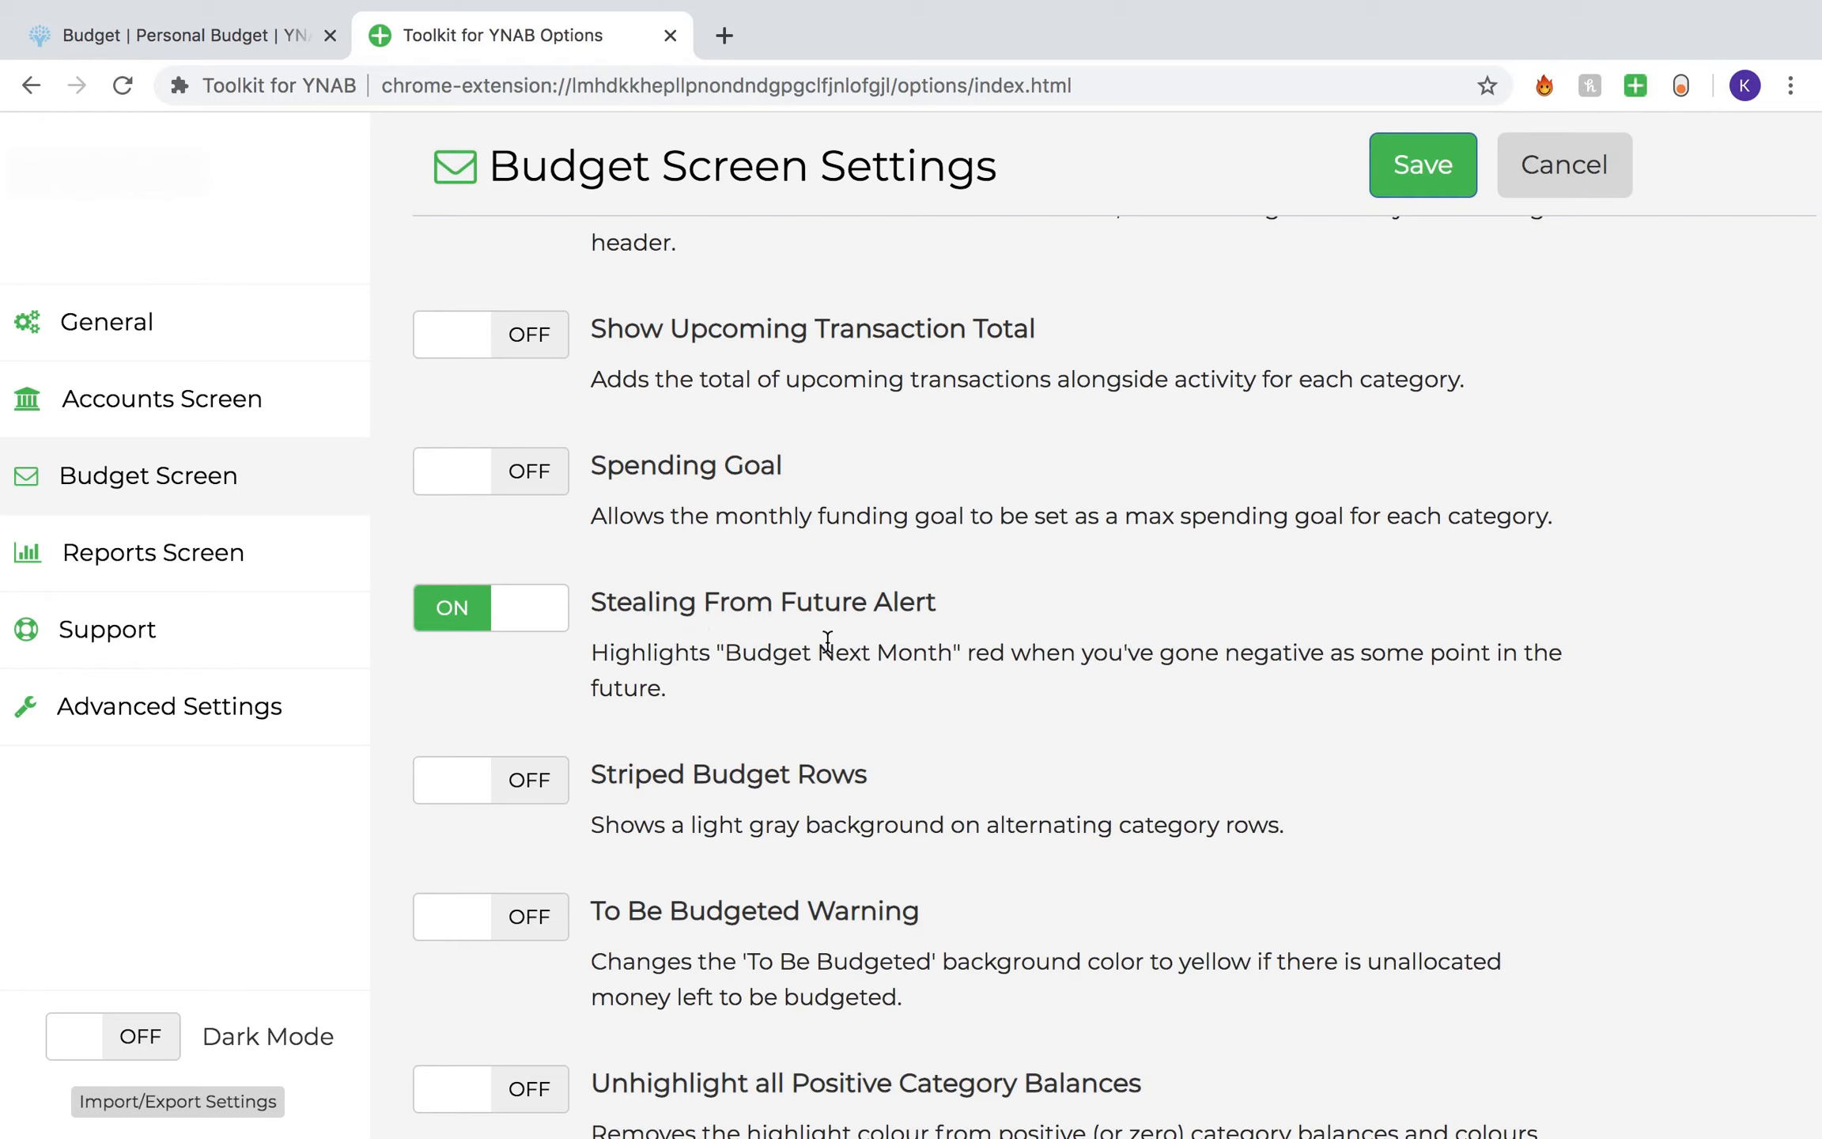
Step: Return to the YNAB budget and compare the Medical balance and To Be Budgeted summary between May and June 2020
{"action": "left_click", "coordinate": [211, 36]}
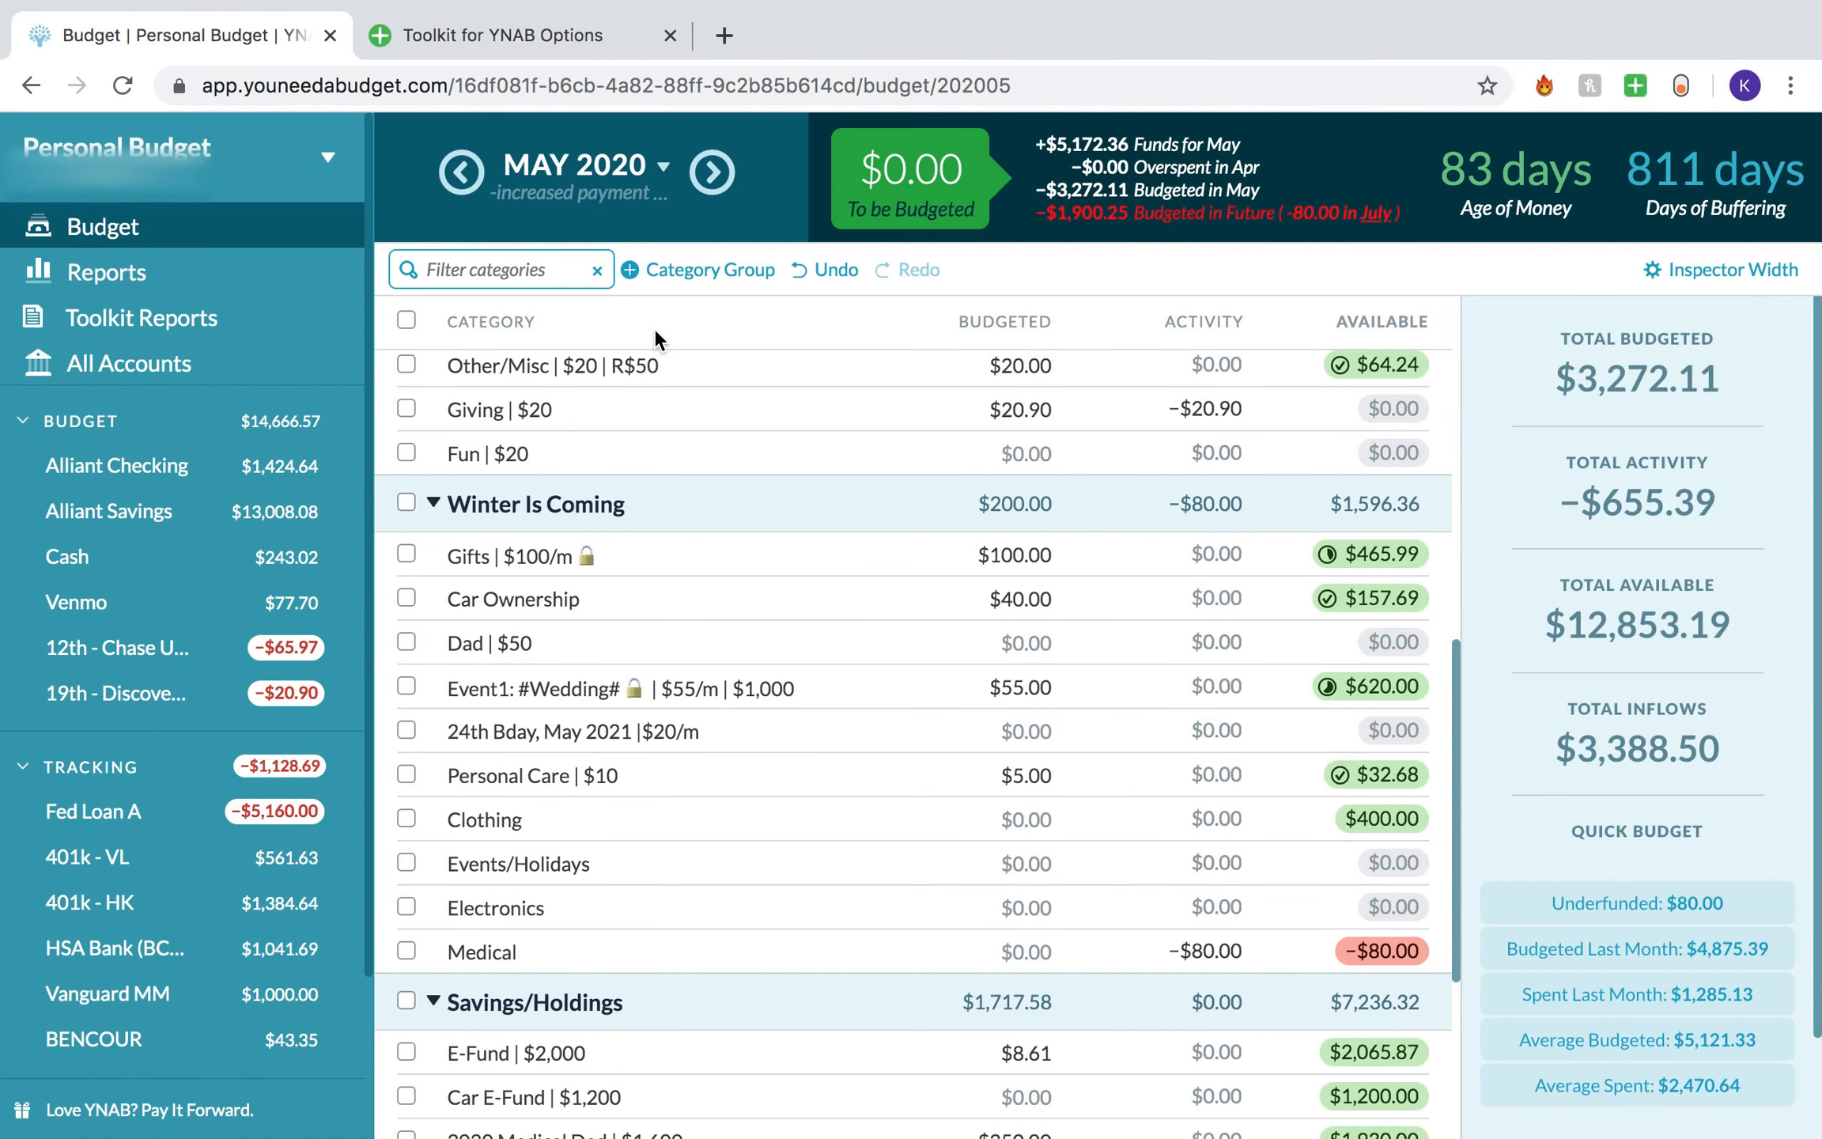
{"action": "scroll", "coordinate": [1043, 905], "scroll_direction": "down", "scroll_amount": 1}
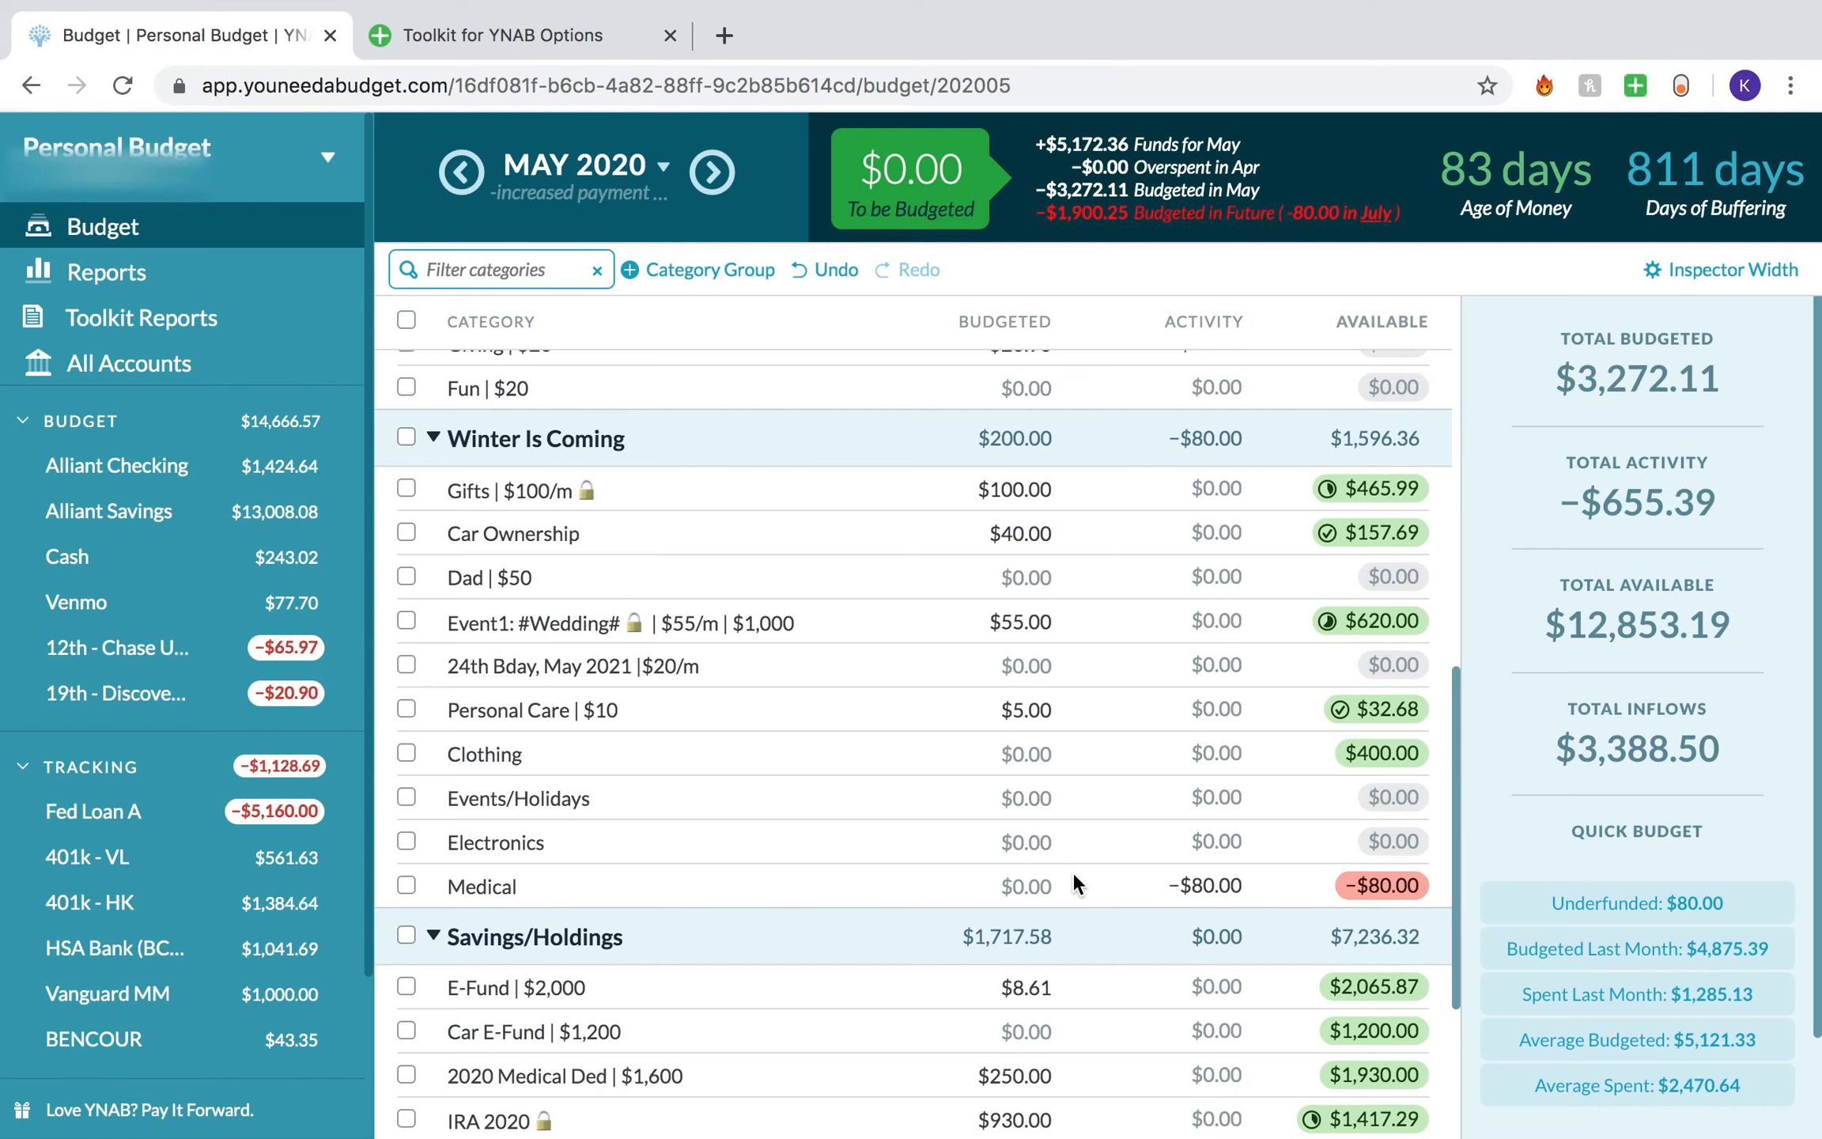
{"action": "left_click", "coordinate": [714, 175]}
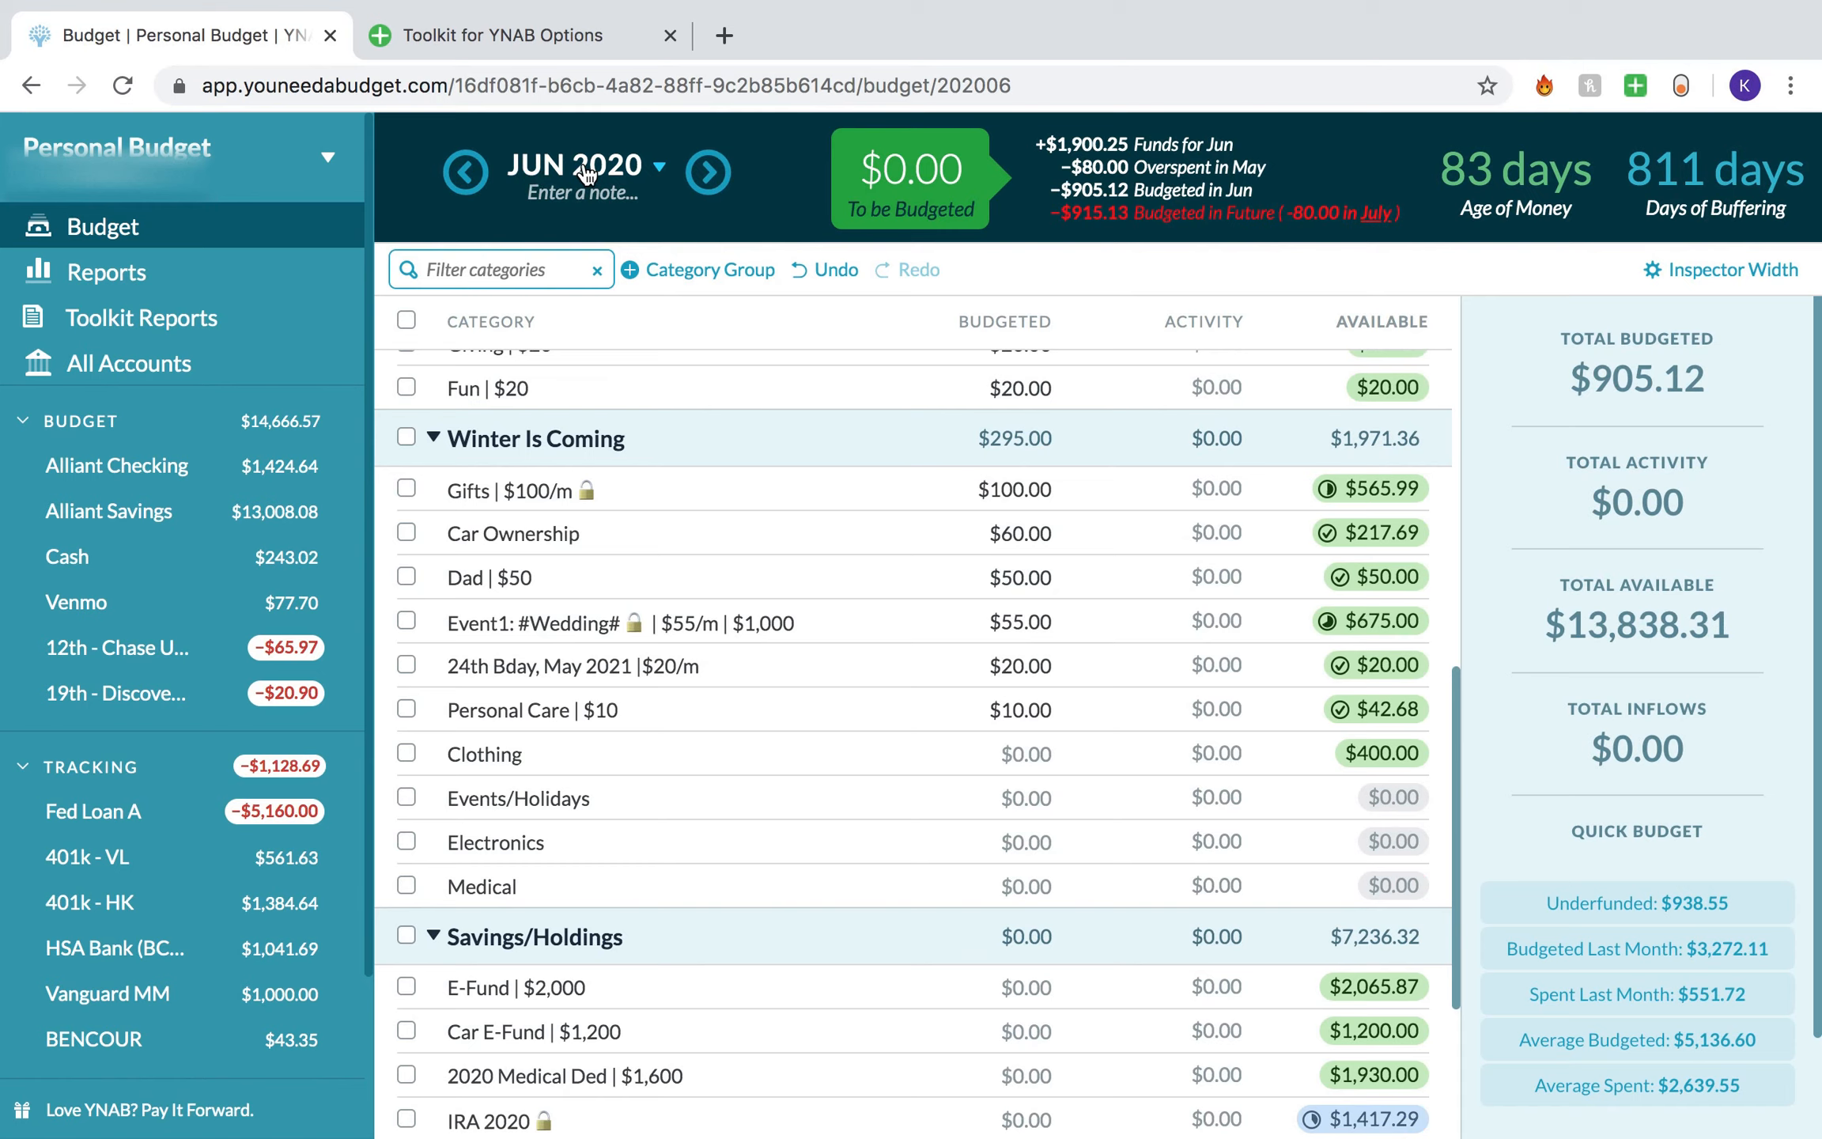
{"action": "left_click", "coordinate": [465, 172]}
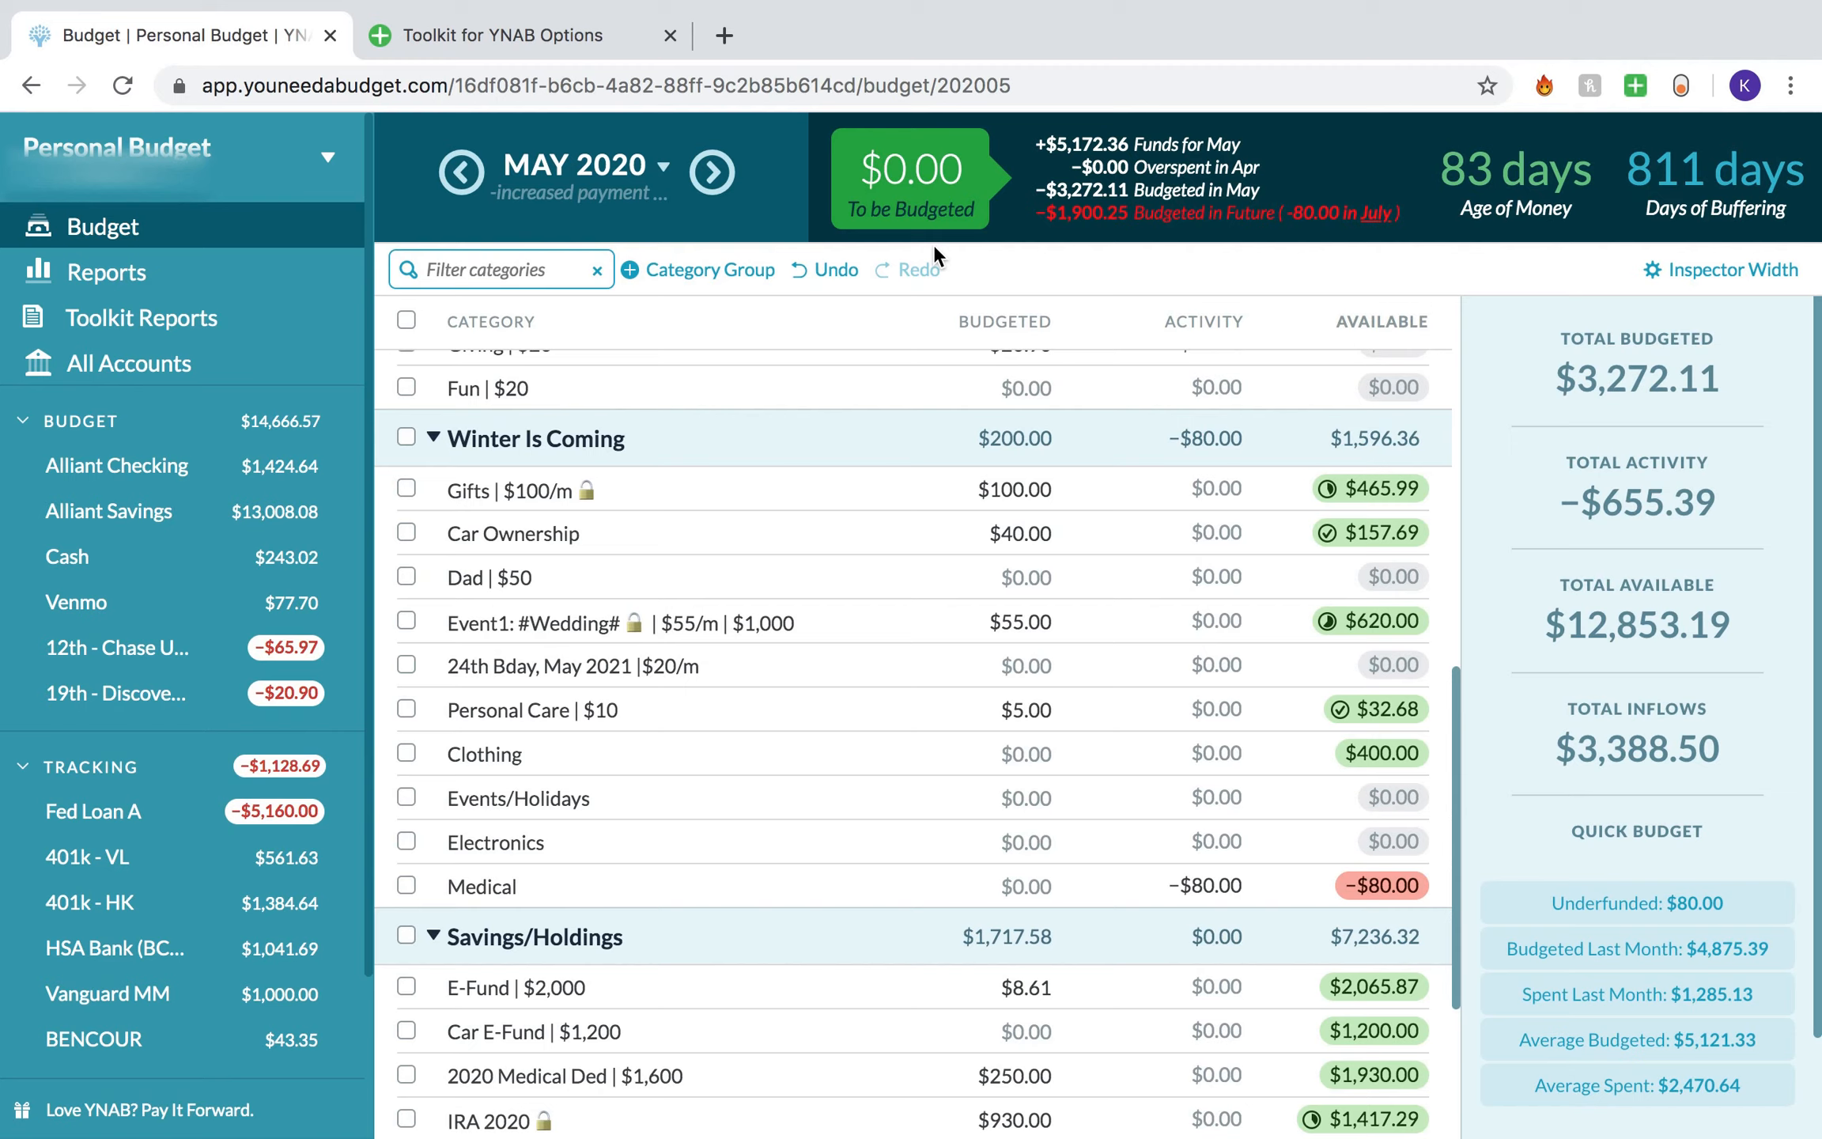
Step: Recheck the Stealing From Future Alert description in the Toolkit options, and inspect the Medical category's details in the May budget
{"action": "left_click", "coordinate": [593, 48]}
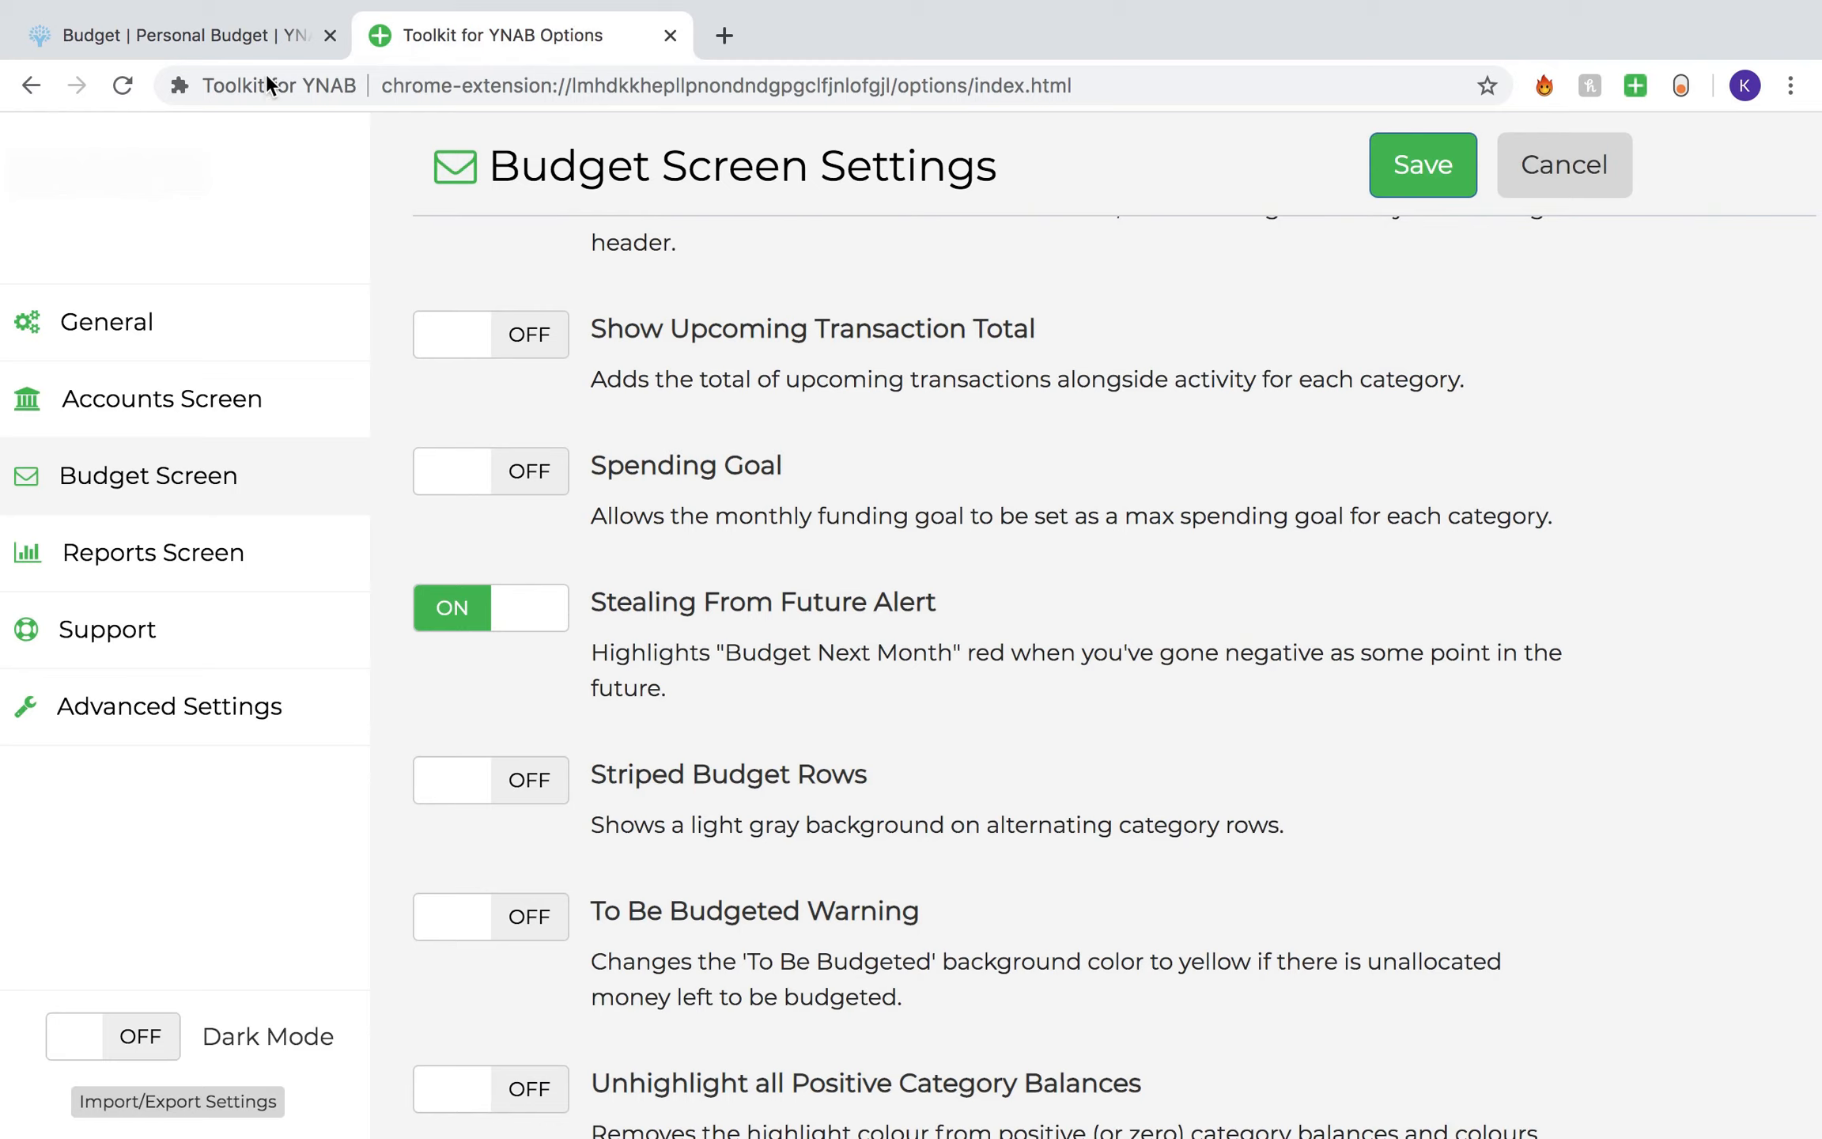
{"action": "left_click", "coordinate": [232, 31]}
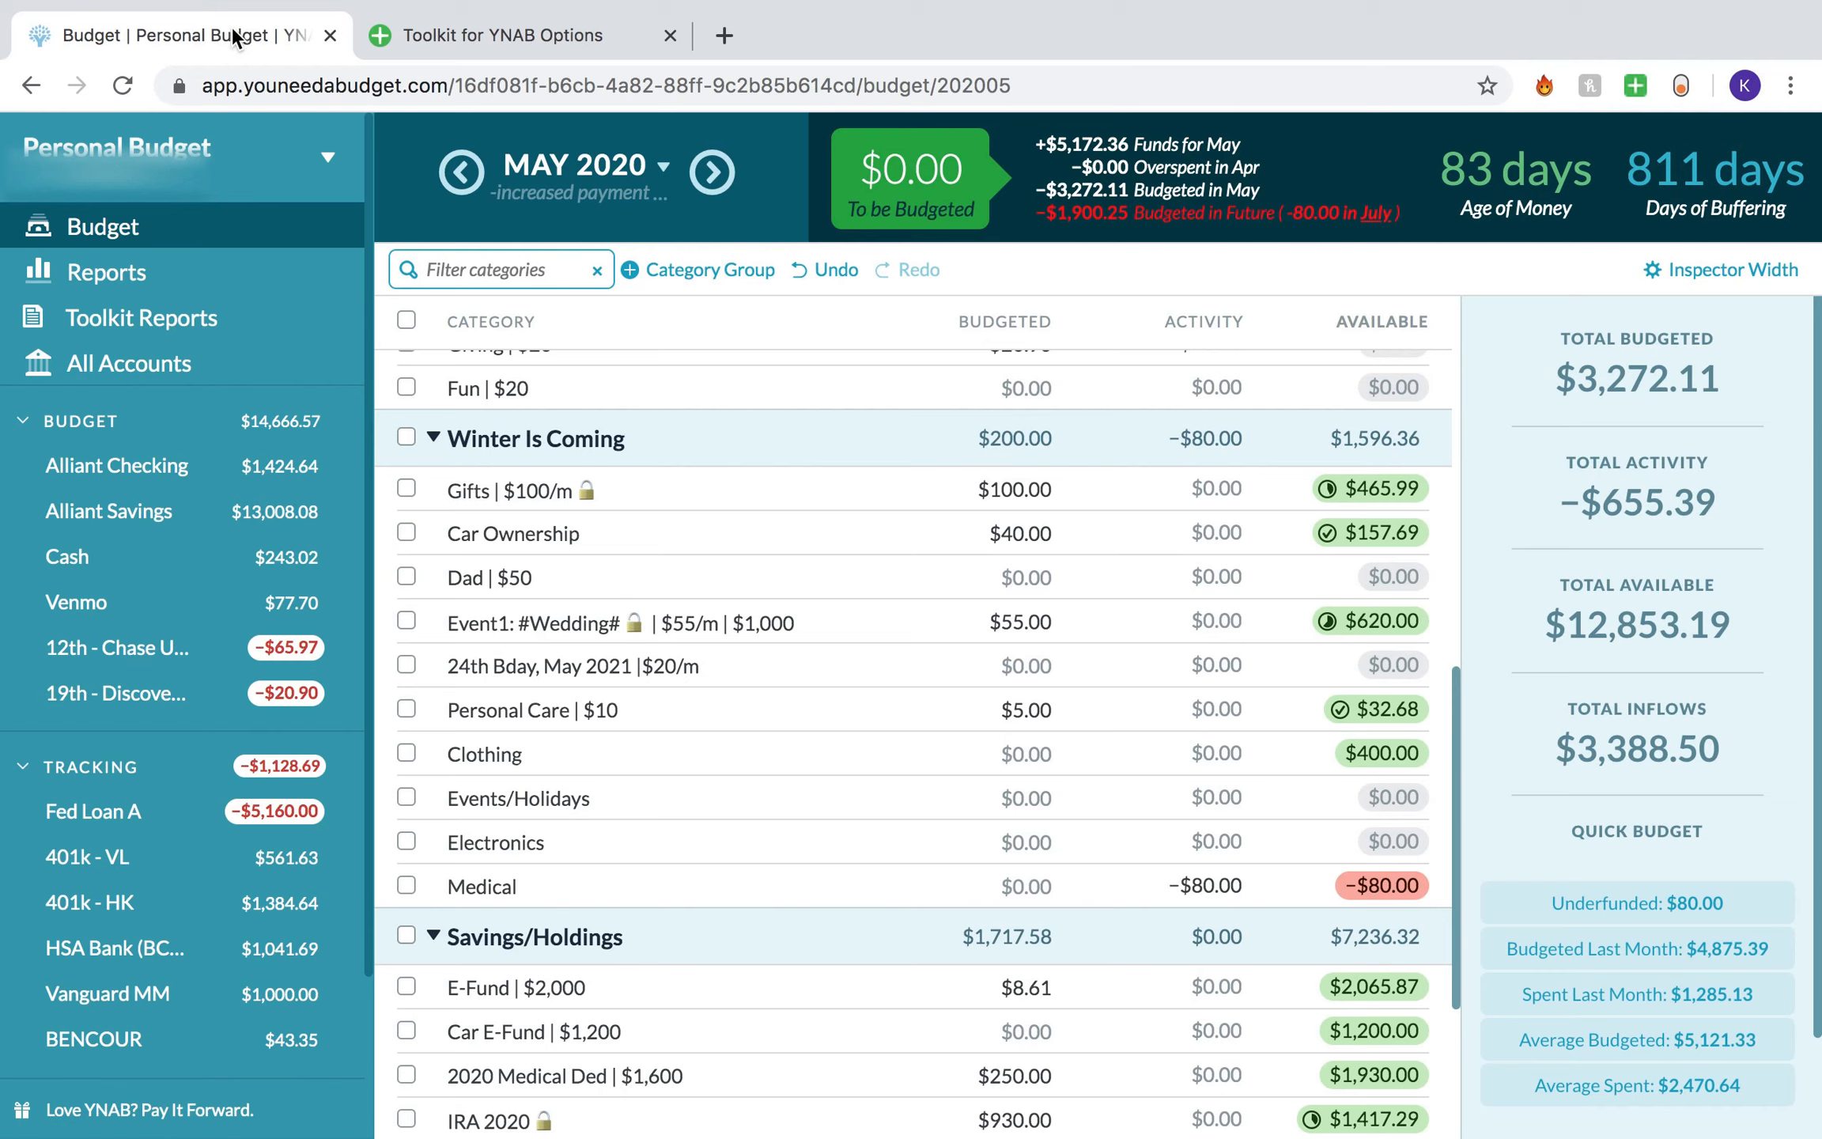
{"action": "left_click", "coordinate": [514, 52]}
{"action": "scroll", "coordinate": [700, 575], "scroll_direction": "up", "scroll_amount": 3}
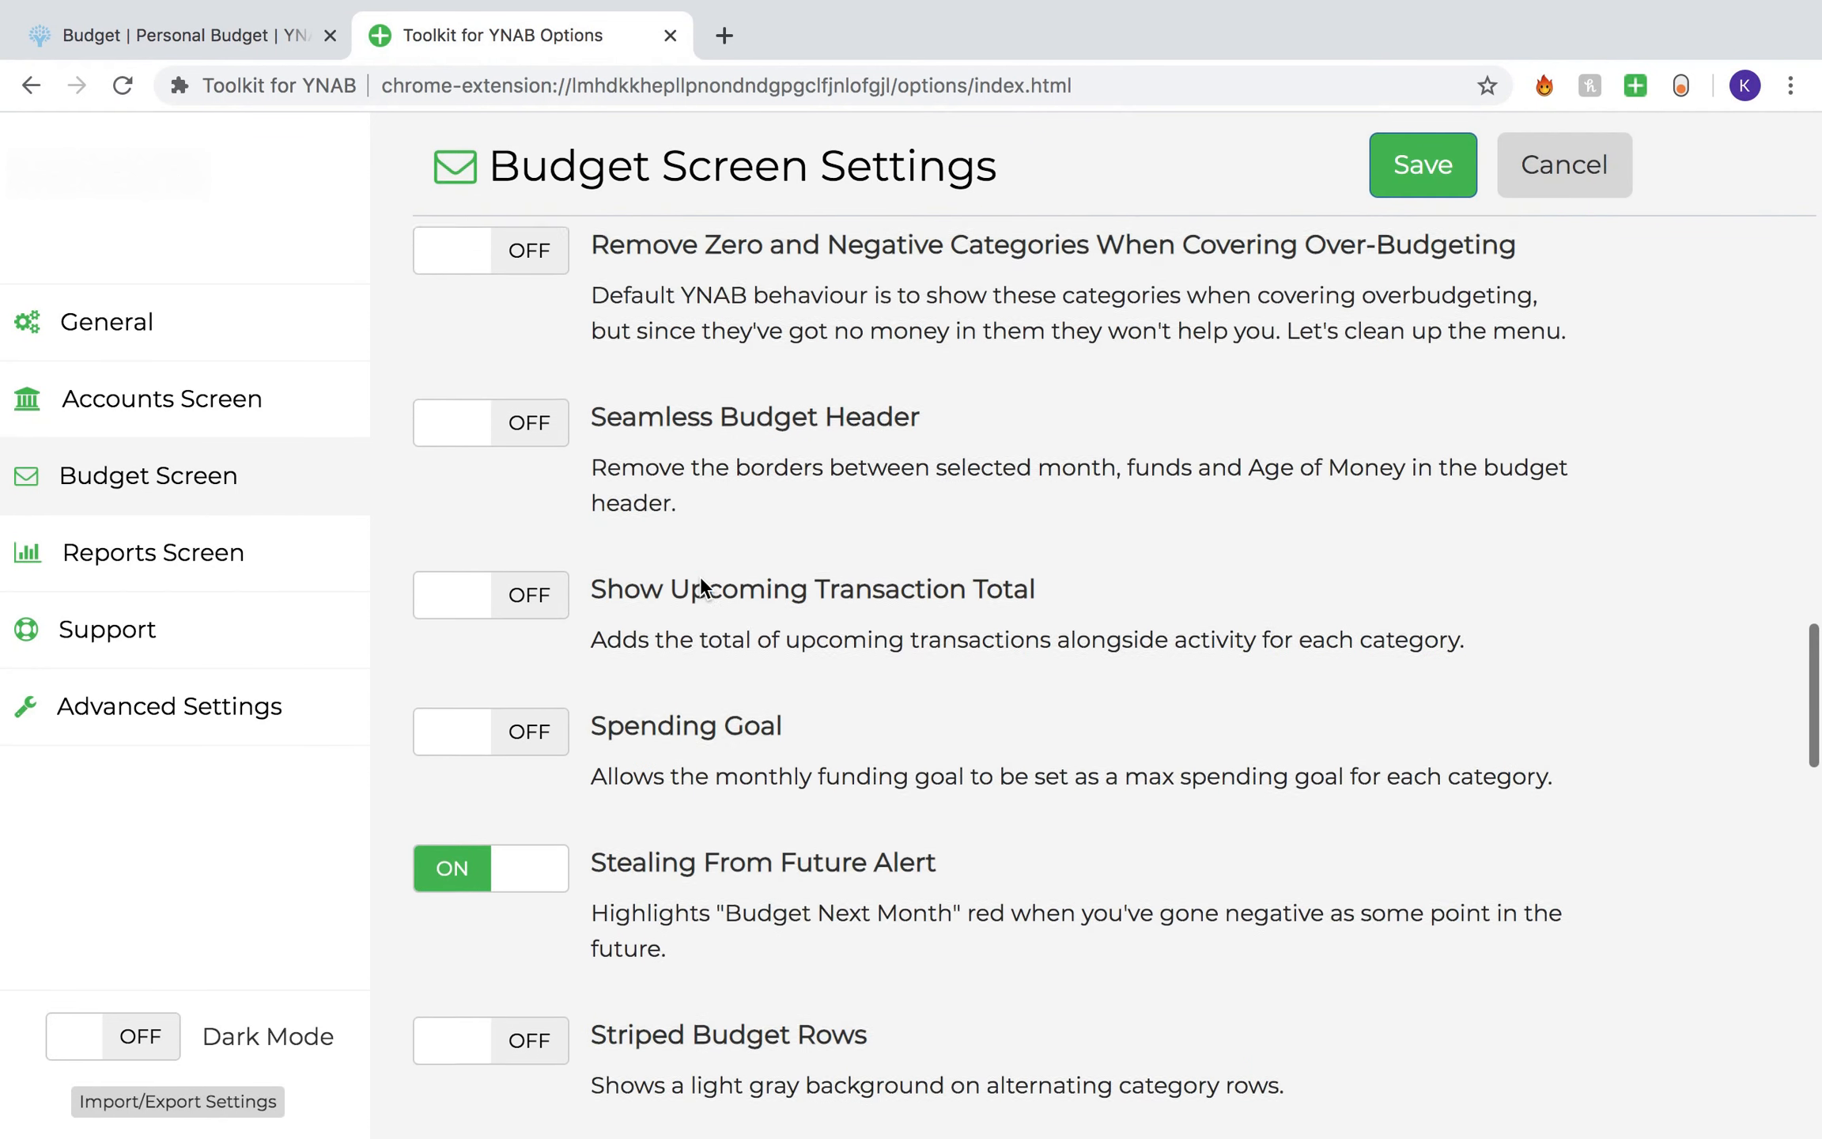
{"action": "scroll", "coordinate": [701, 575], "scroll_direction": "down", "scroll_amount": 6}
{"action": "scroll", "coordinate": [701, 589], "scroll_direction": "up", "scroll_amount": 3}
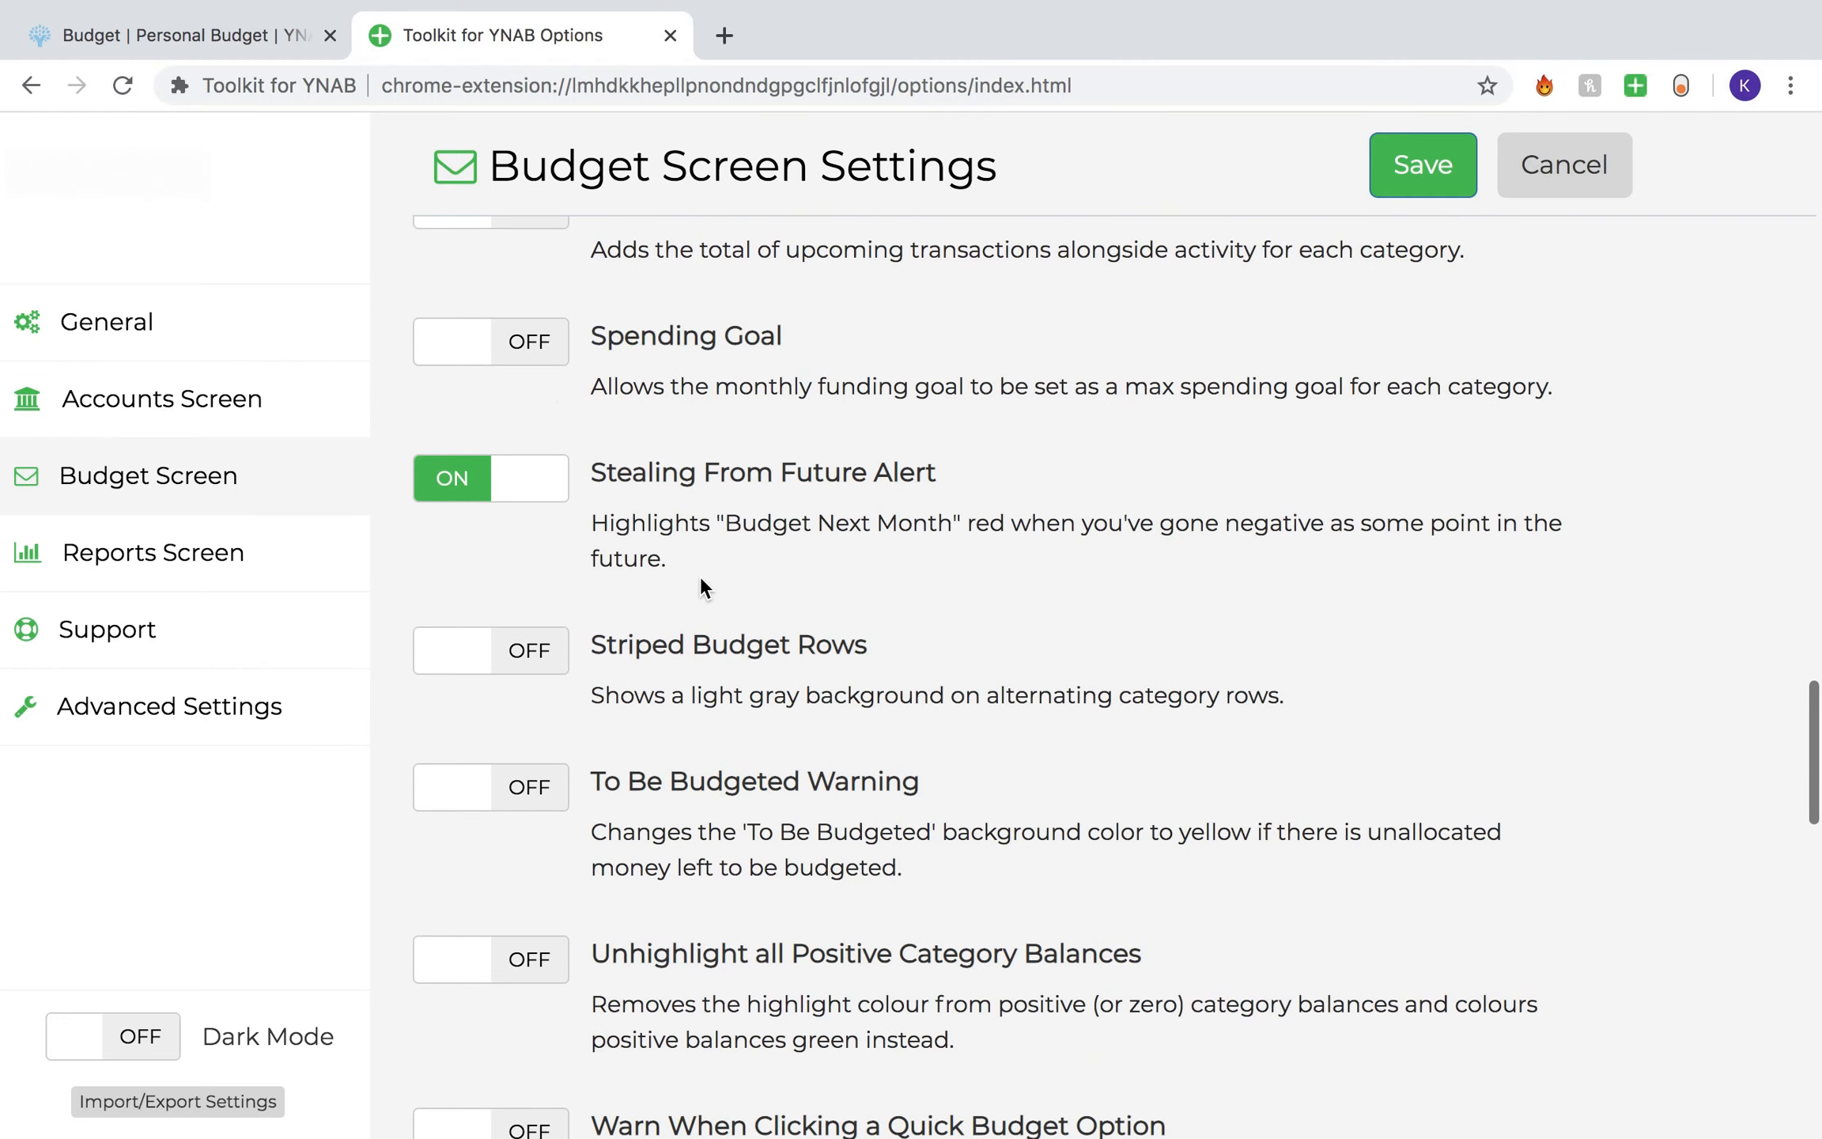
{"action": "left_click", "coordinate": [196, 51]}
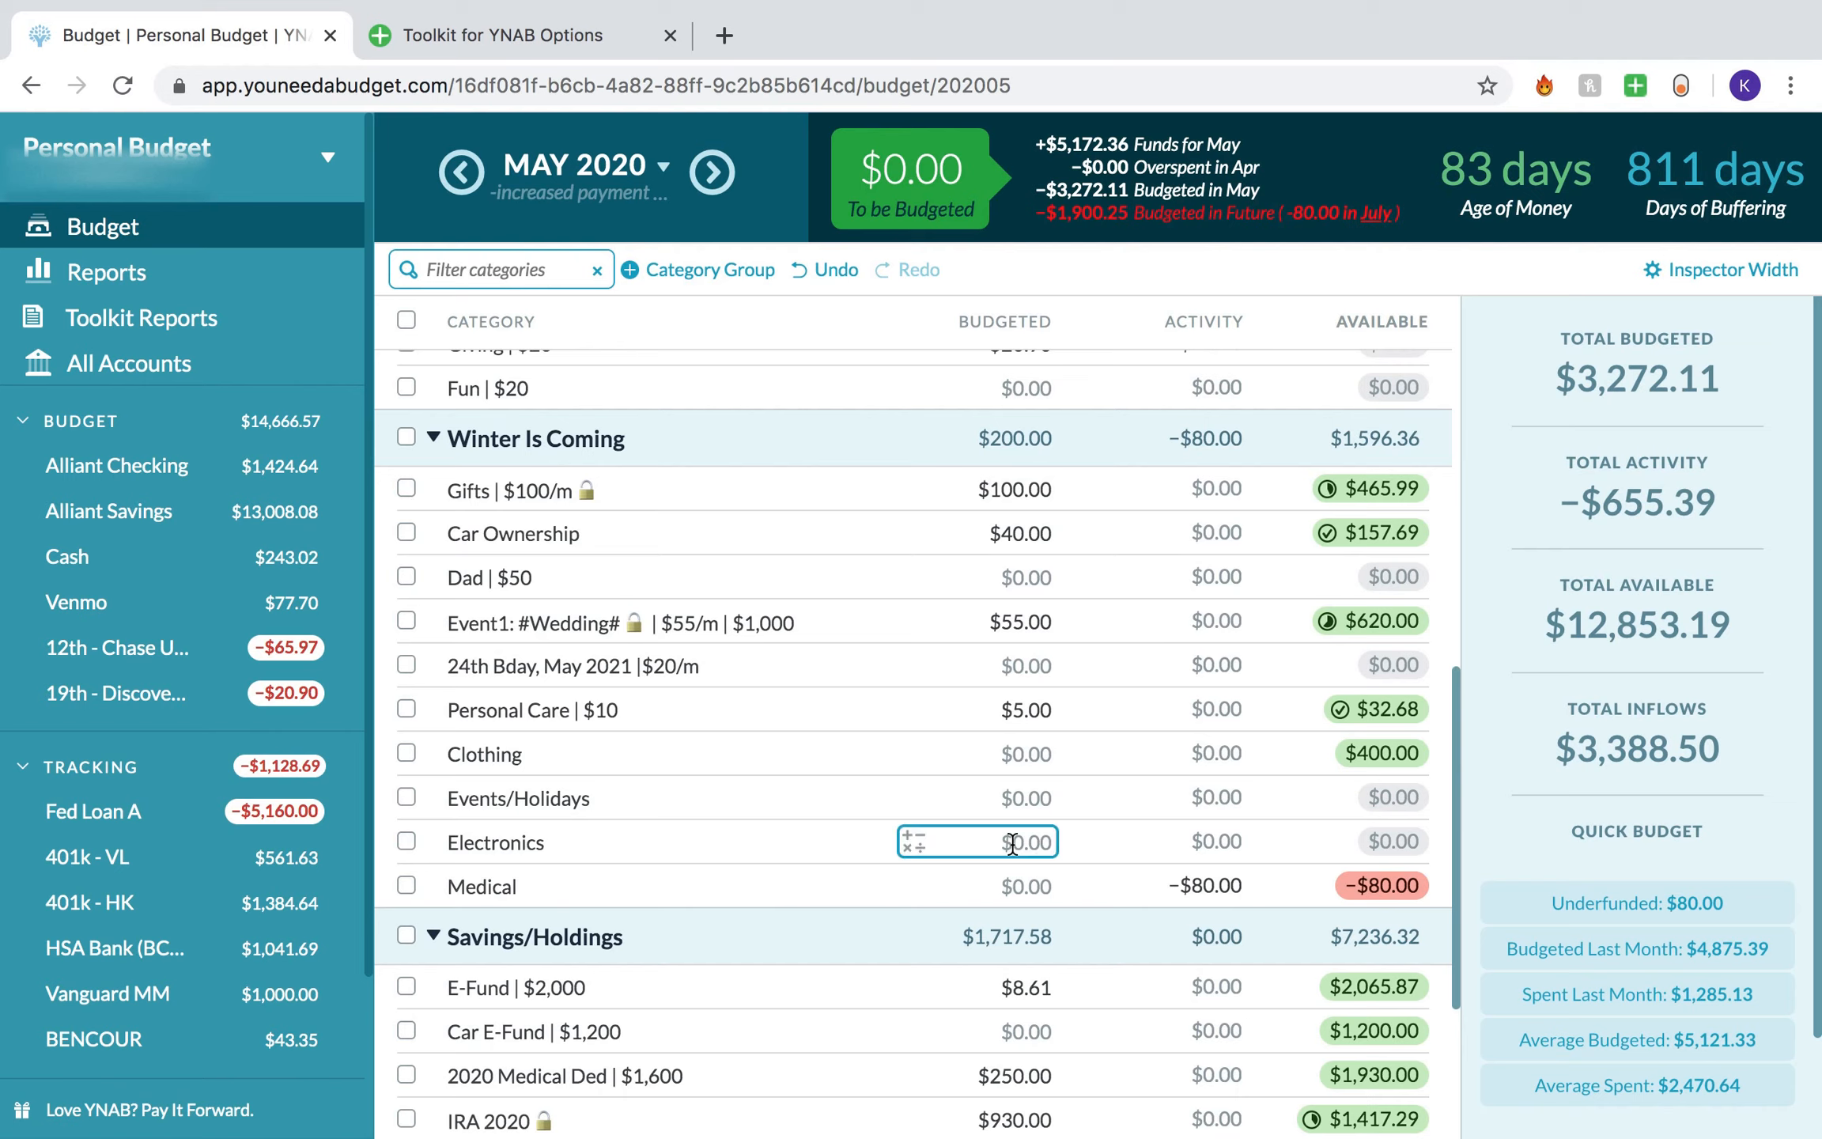
{"action": "left_click", "coordinate": [566, 888]}
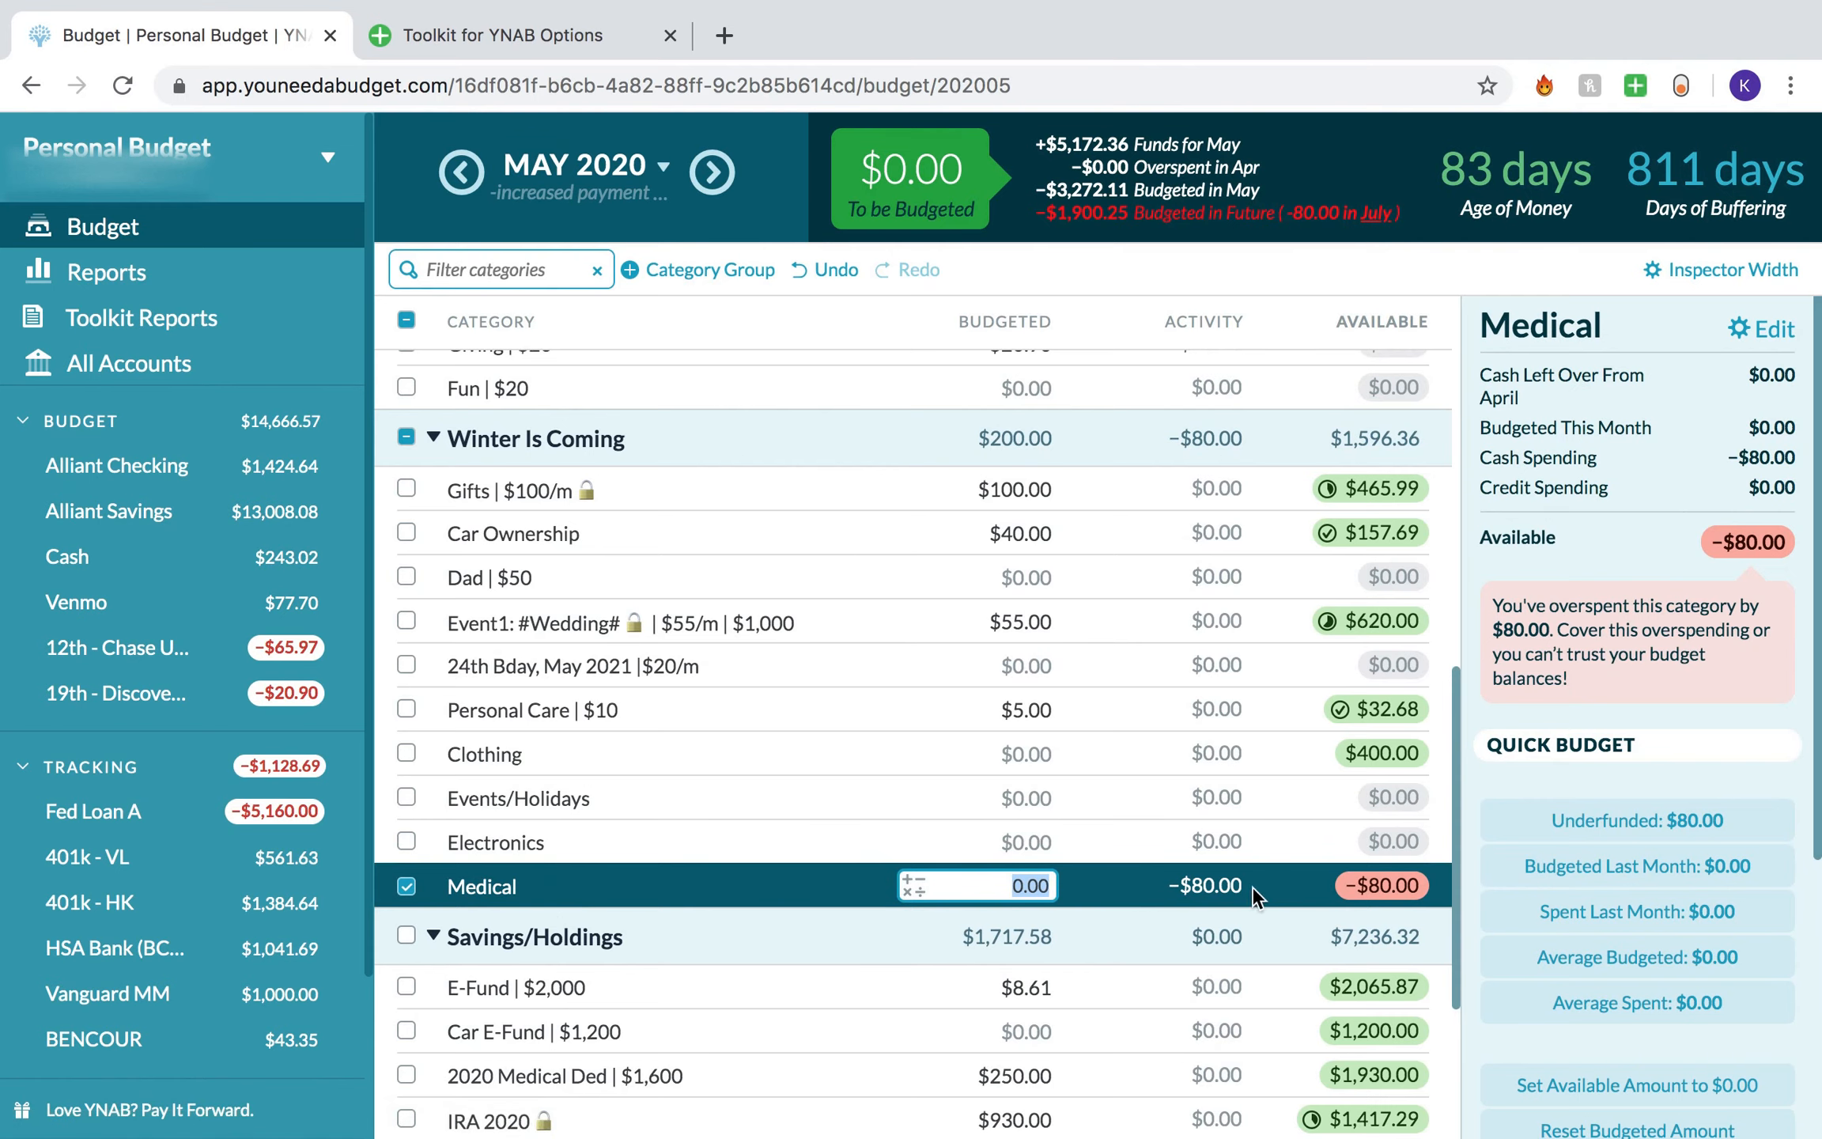
Step: Delete the 05/26/2020 Med transaction with the $80.00 outflow from the Alliant Checking account
{"action": "left_click", "coordinate": [301, 465]}
{"action": "left_click", "coordinate": [394, 501]}
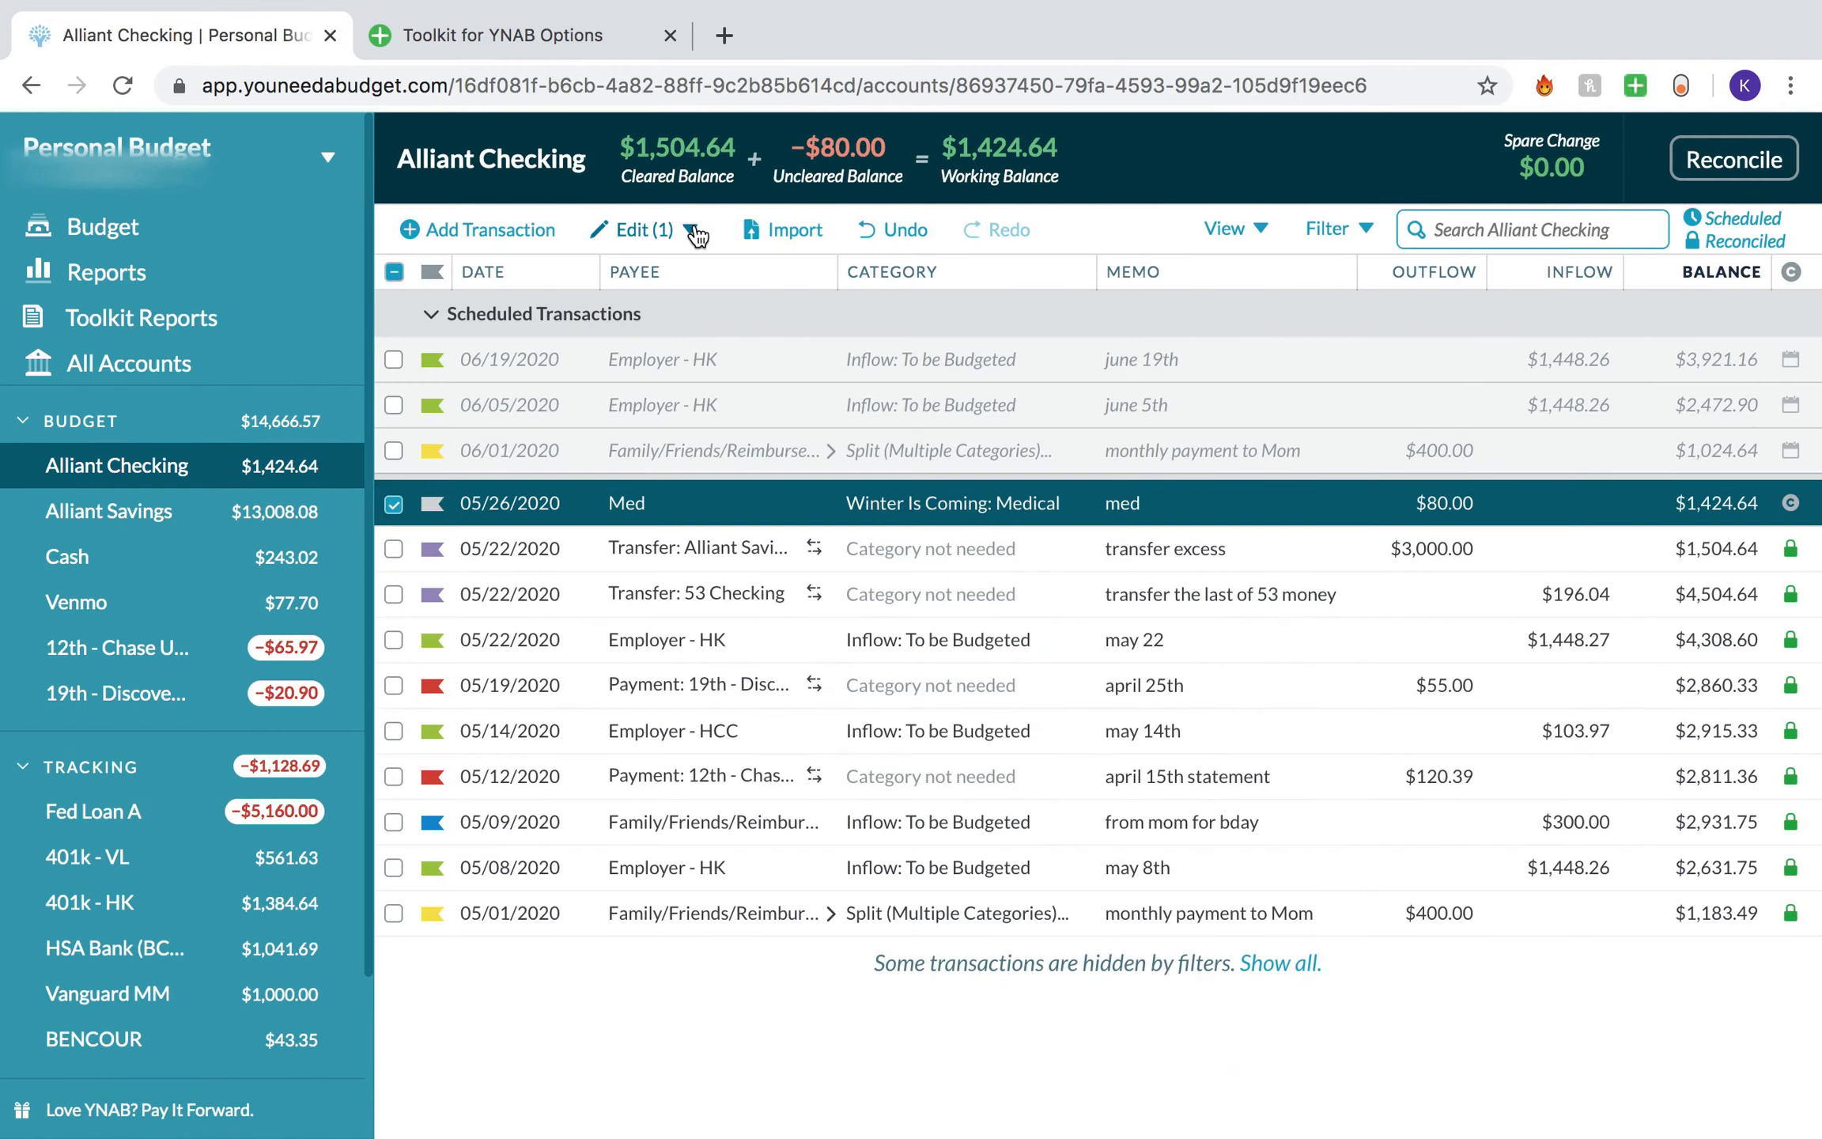
{"action": "left_click", "coordinate": [678, 234]}
{"action": "left_click", "coordinate": [558, 974]}
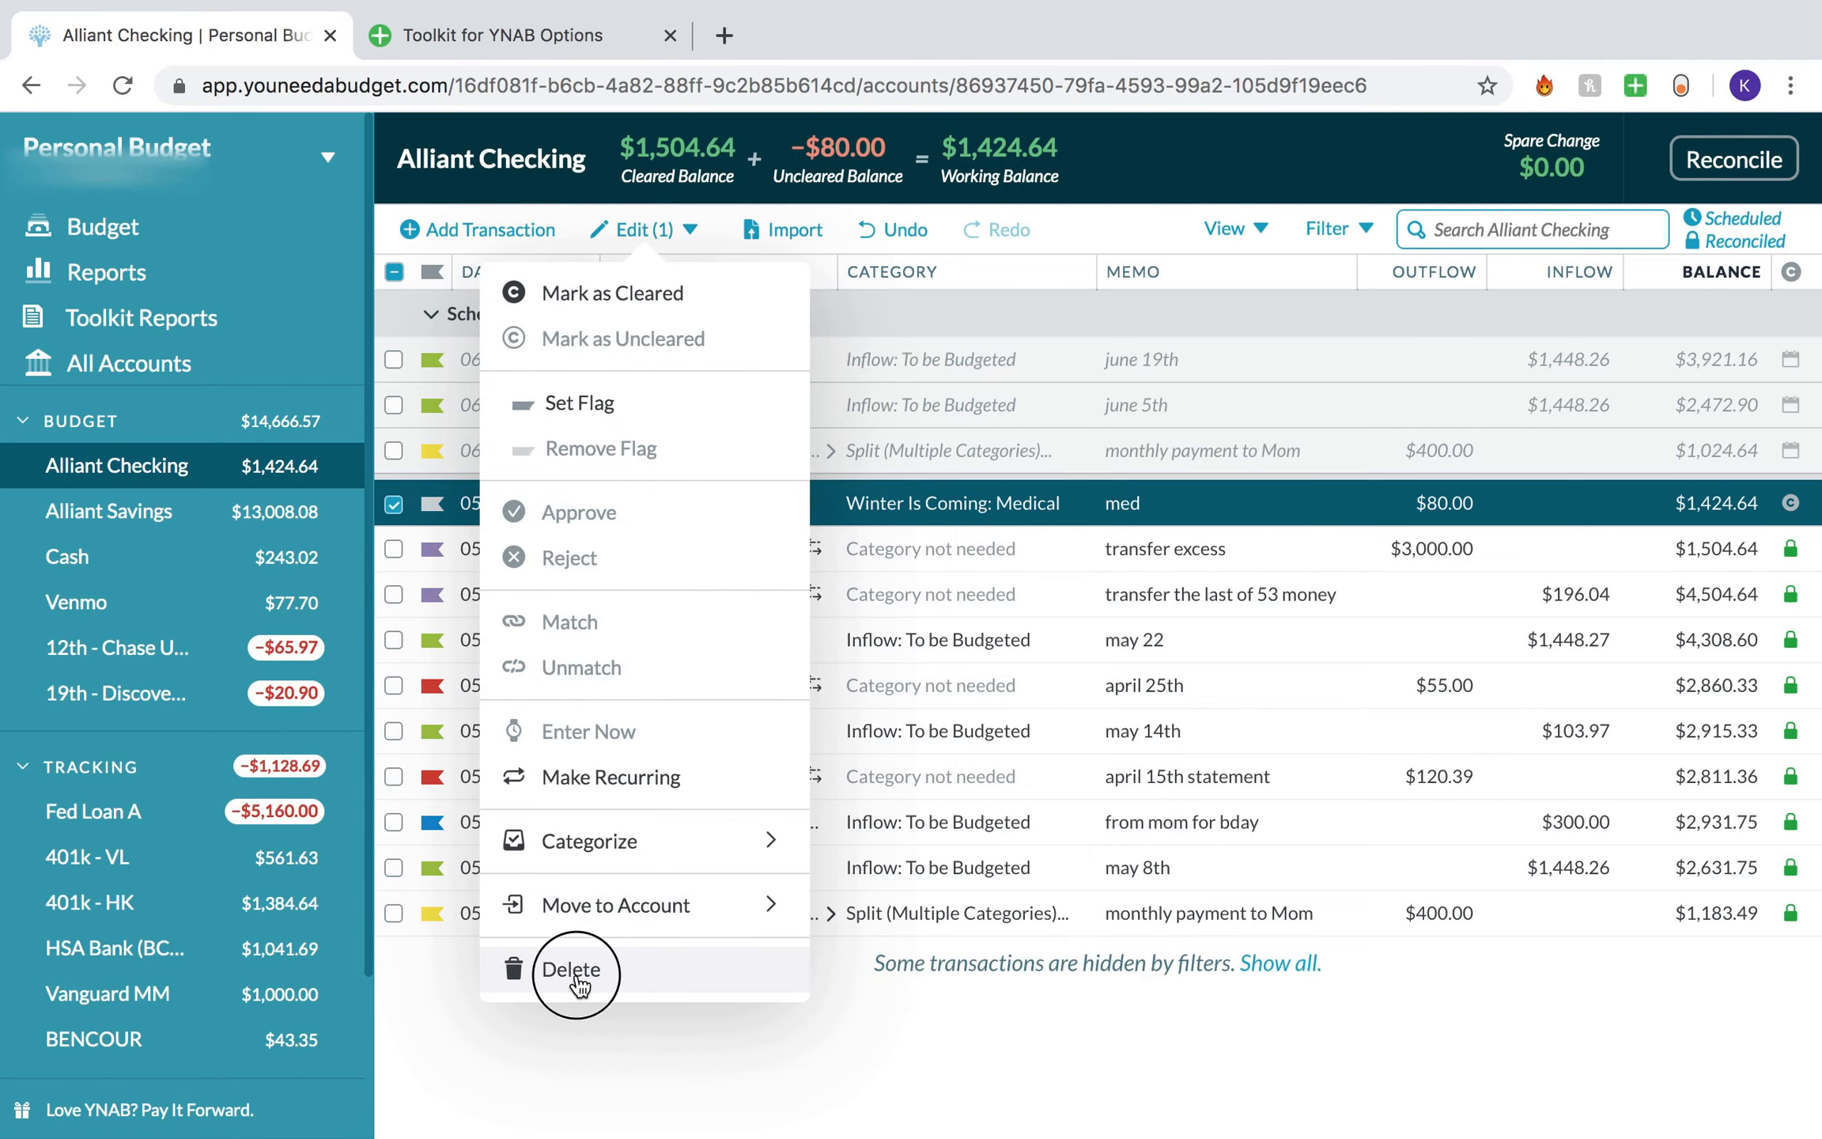
Step: Check the medical and savings categories in the May 2020 budget, and view the August 2020 budget's category balances
{"action": "left_click", "coordinate": [187, 225]}
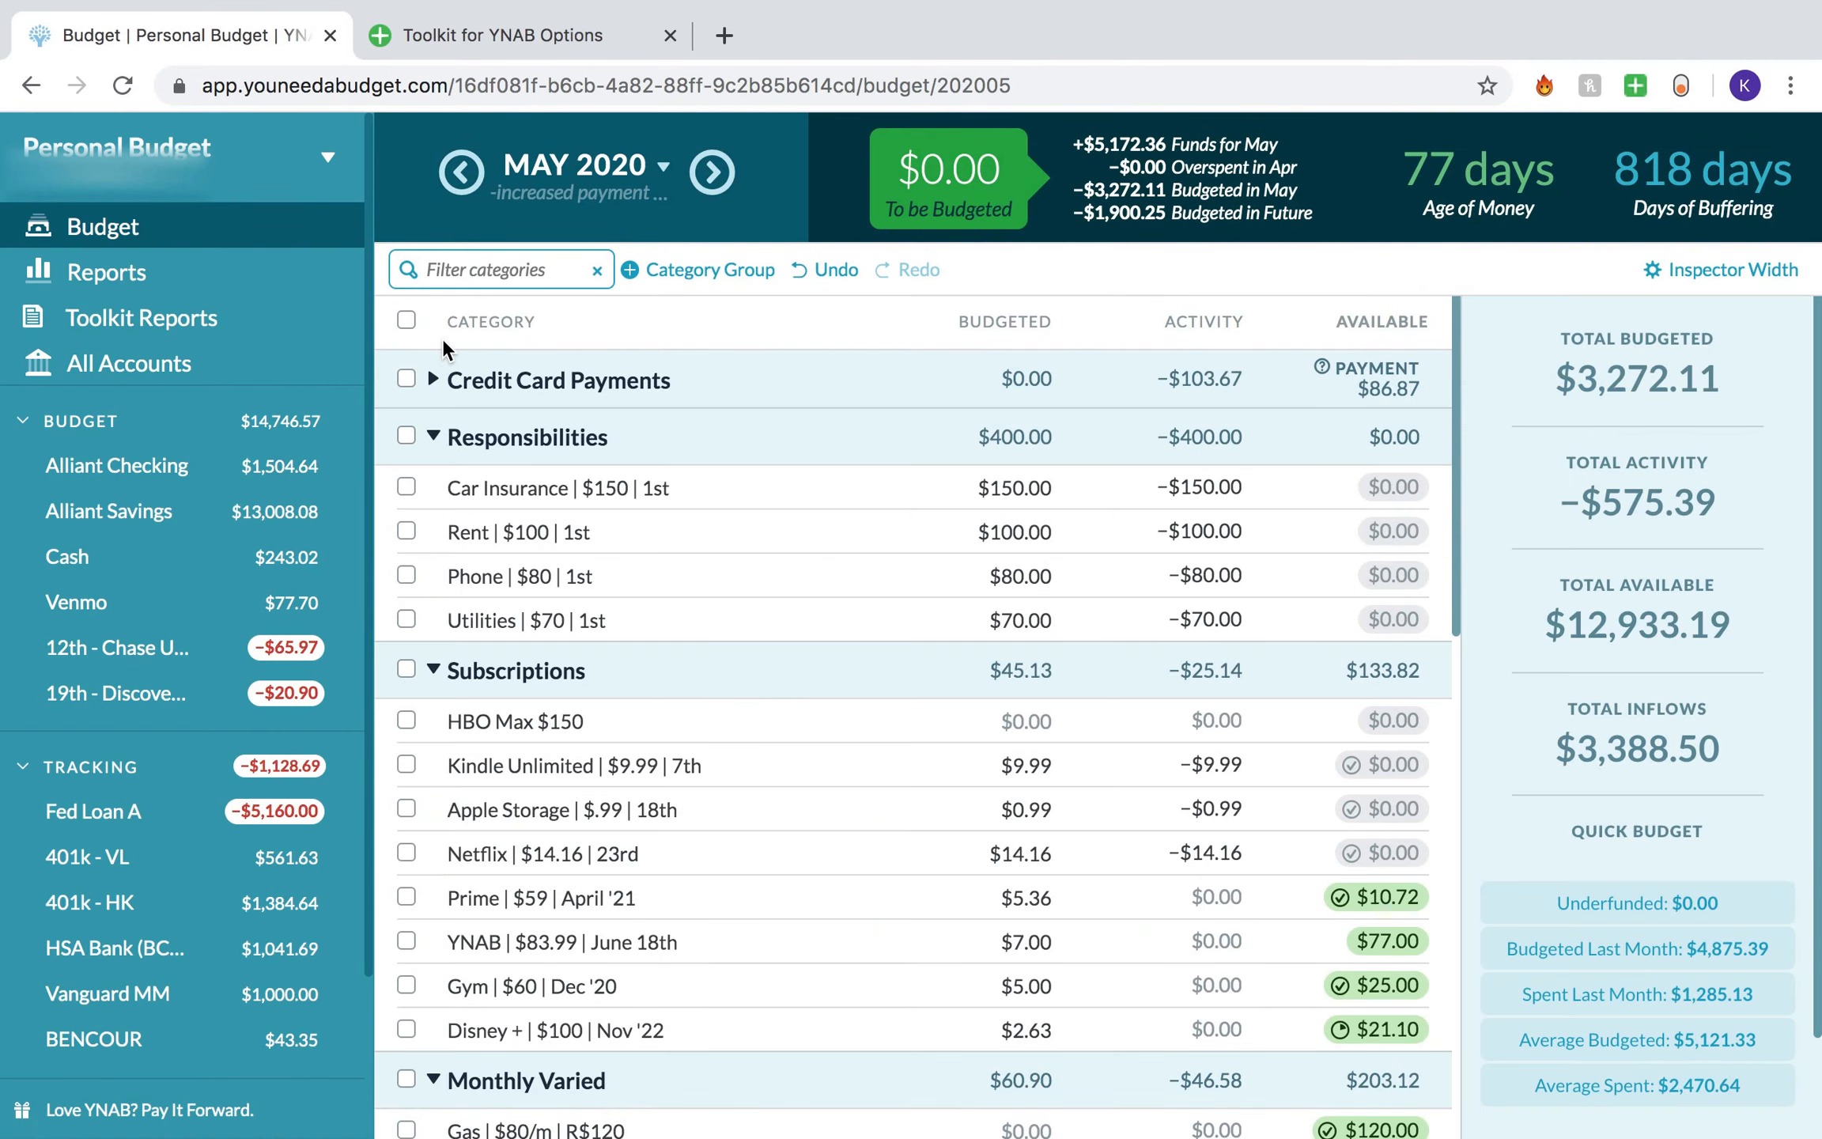
{"action": "scroll", "coordinate": [957, 680], "scroll_direction": "down", "scroll_amount": 10}
{"action": "left_click", "coordinate": [959, 680]}
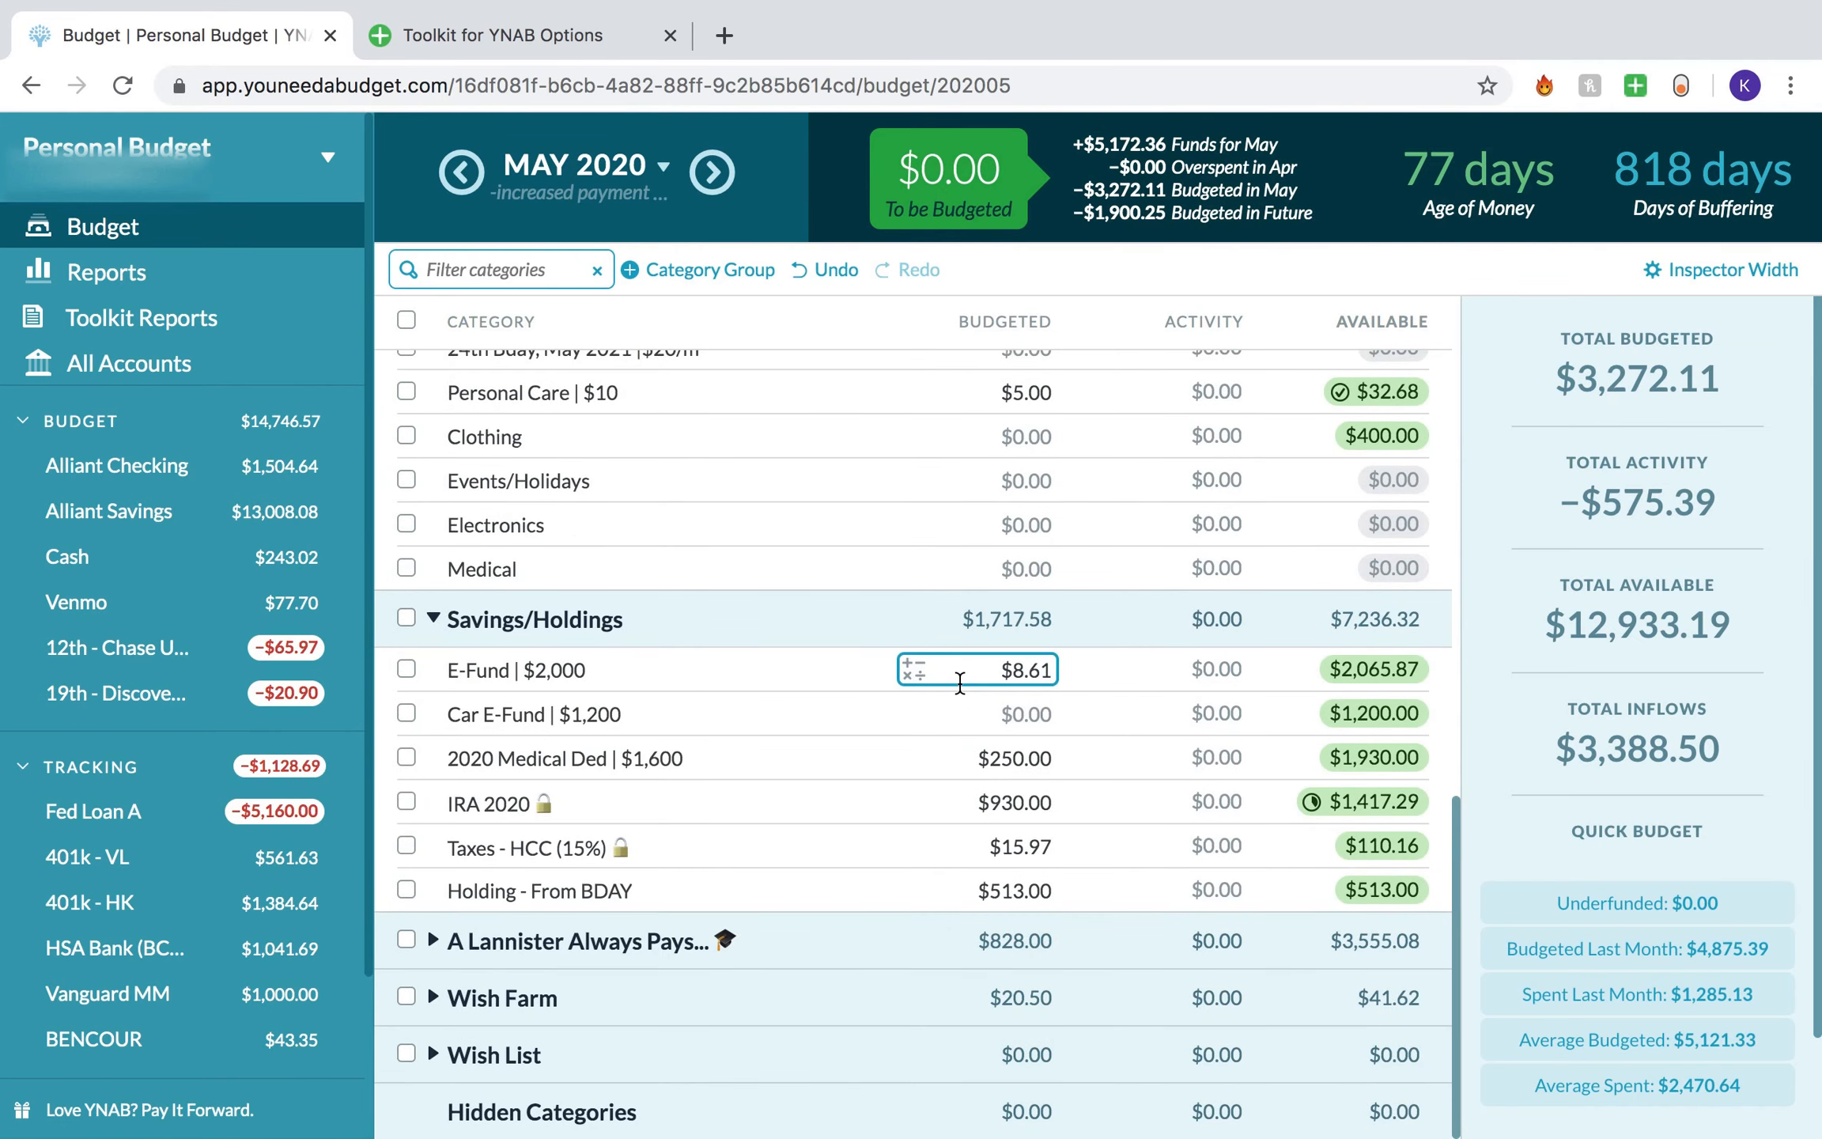
{"action": "left_click", "coordinate": [601, 166]}
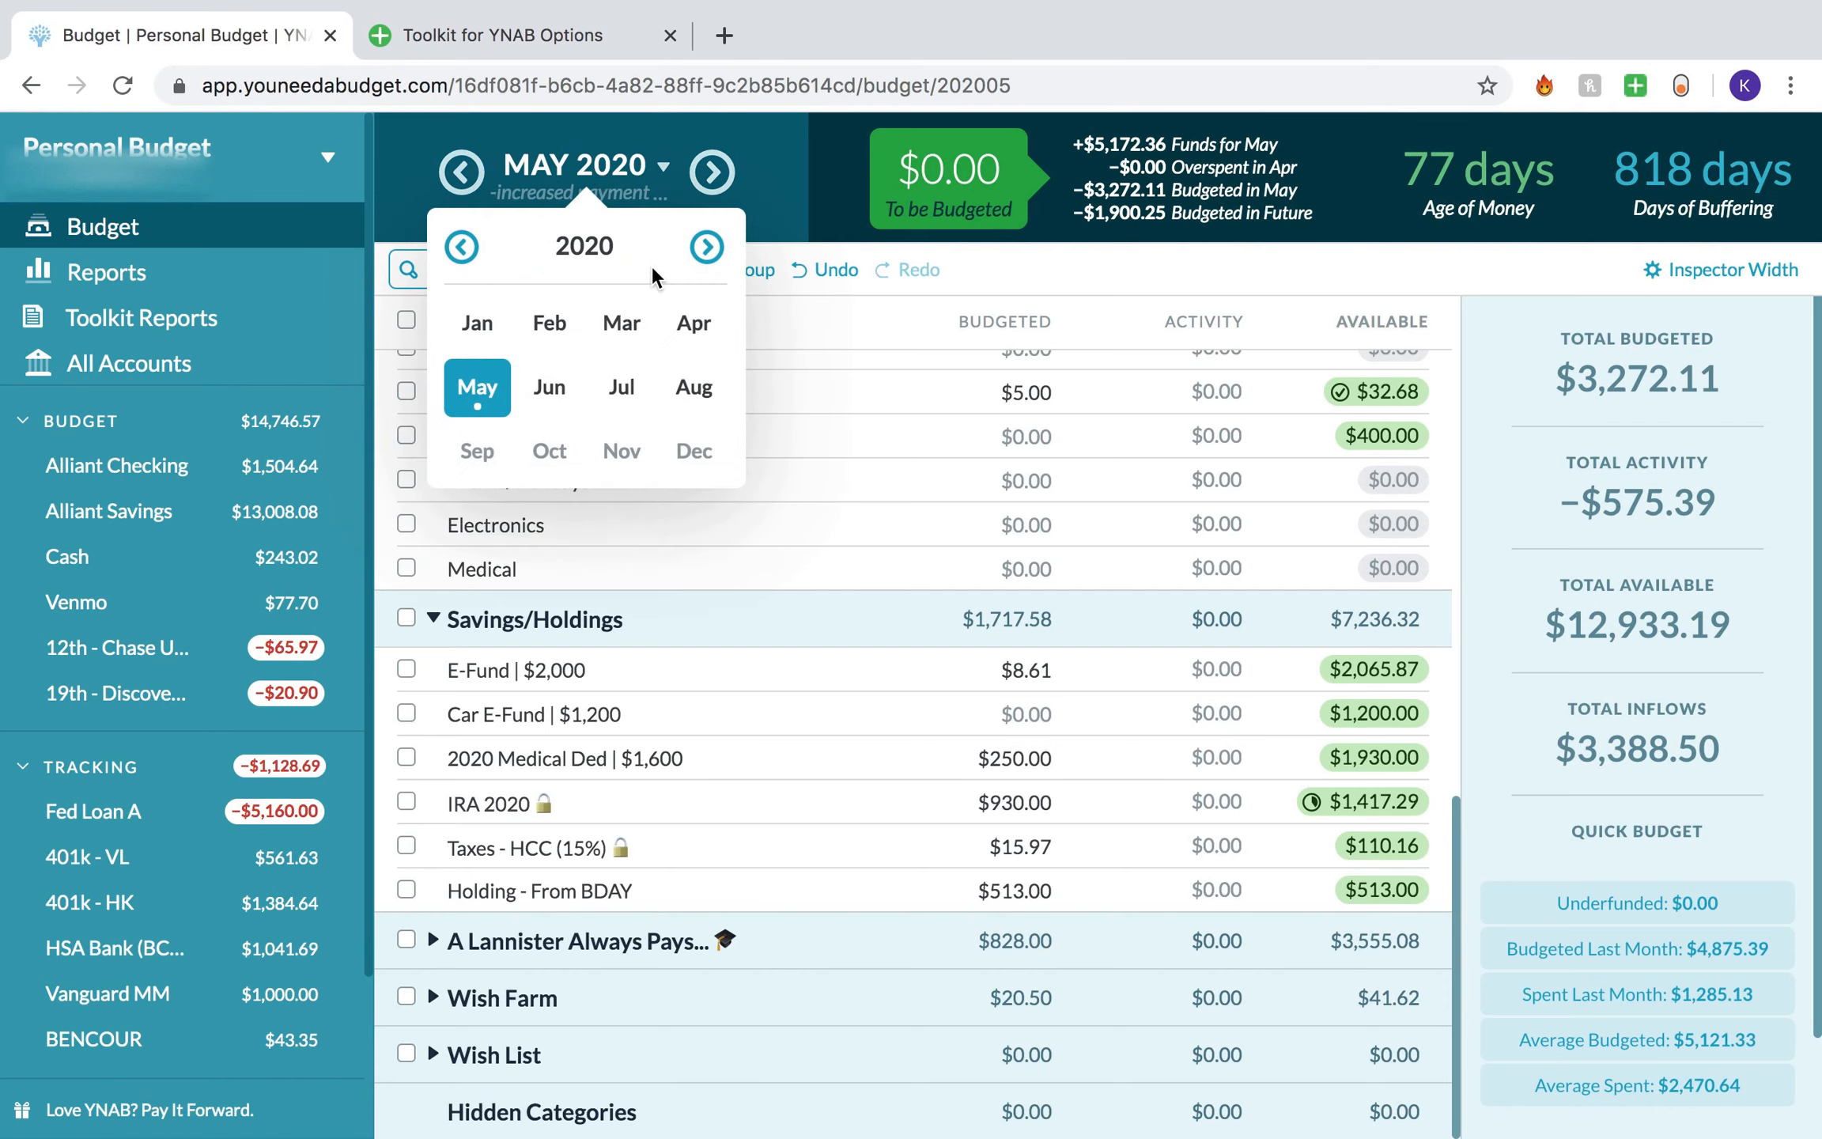
{"action": "left_click", "coordinate": [679, 387]}
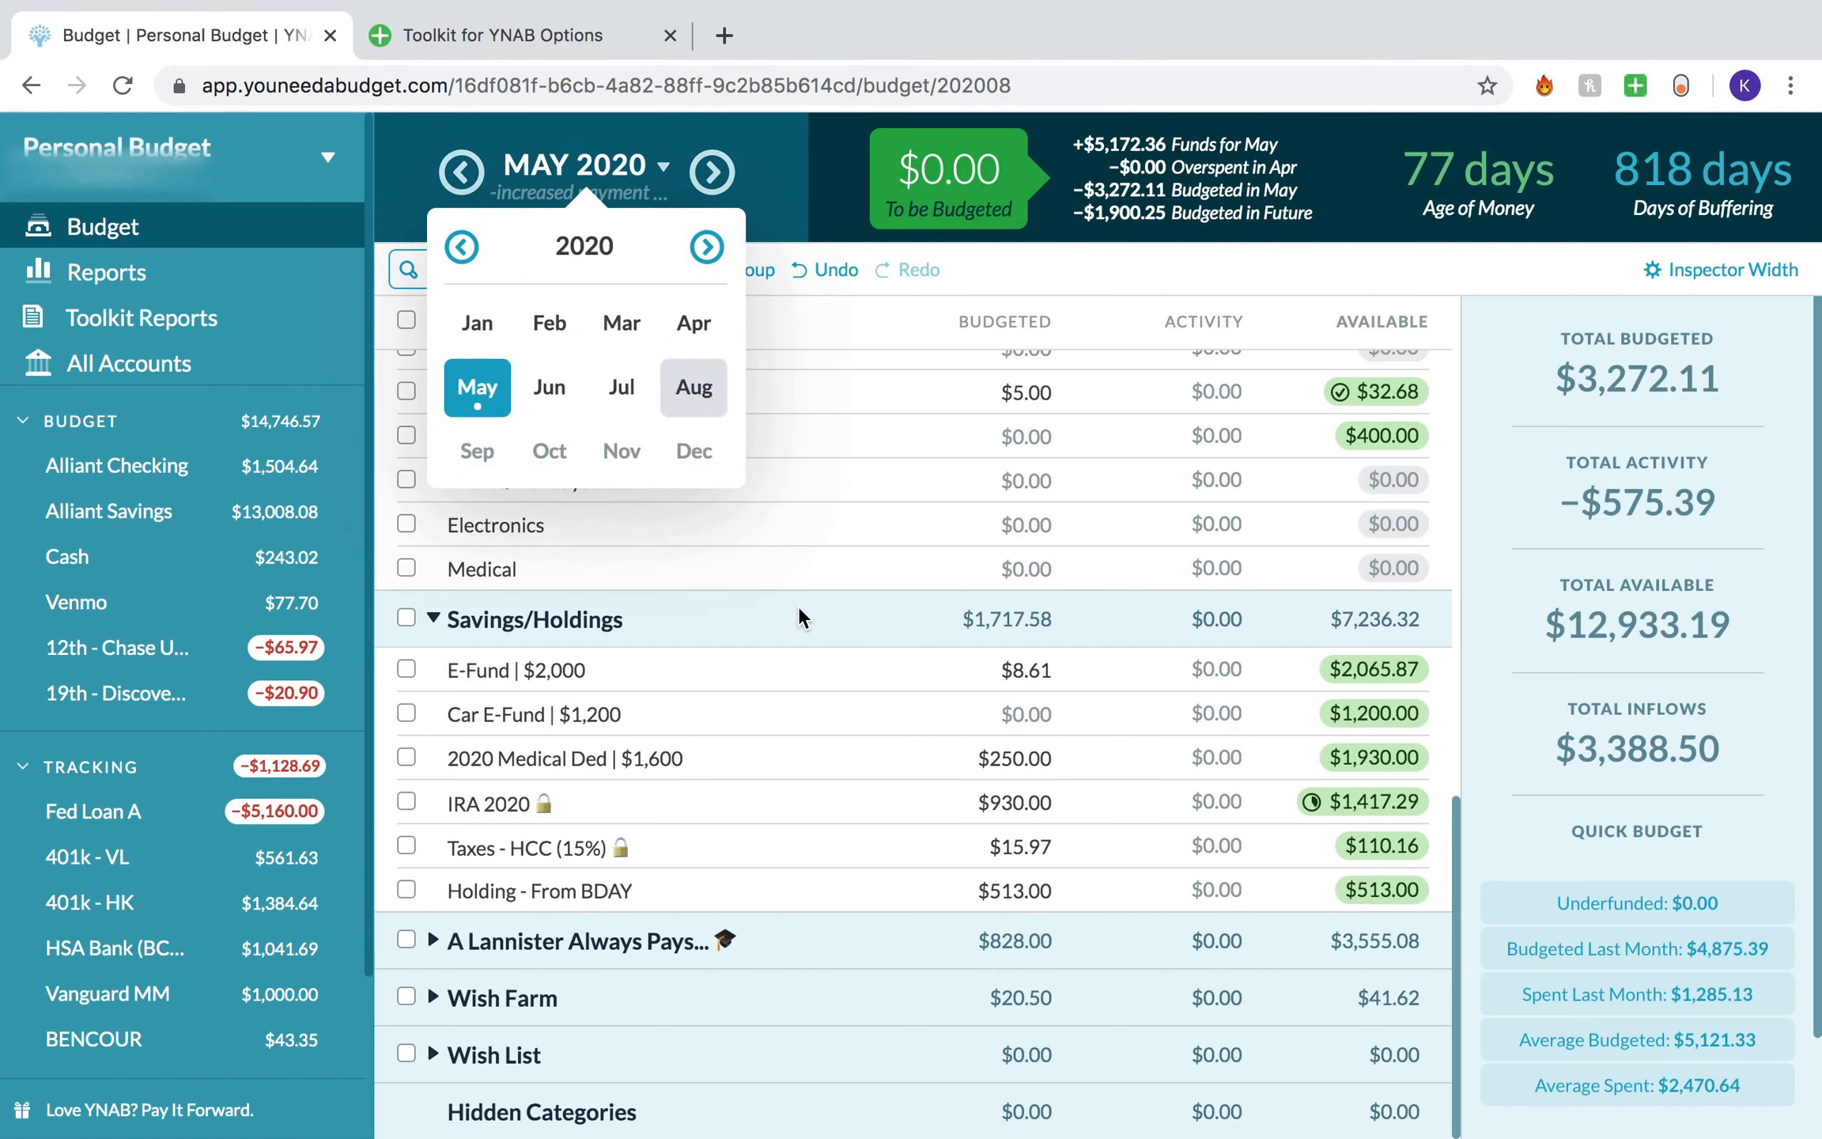
{"action": "scroll", "coordinate": [798, 607], "scroll_direction": "up", "scroll_amount": 7}
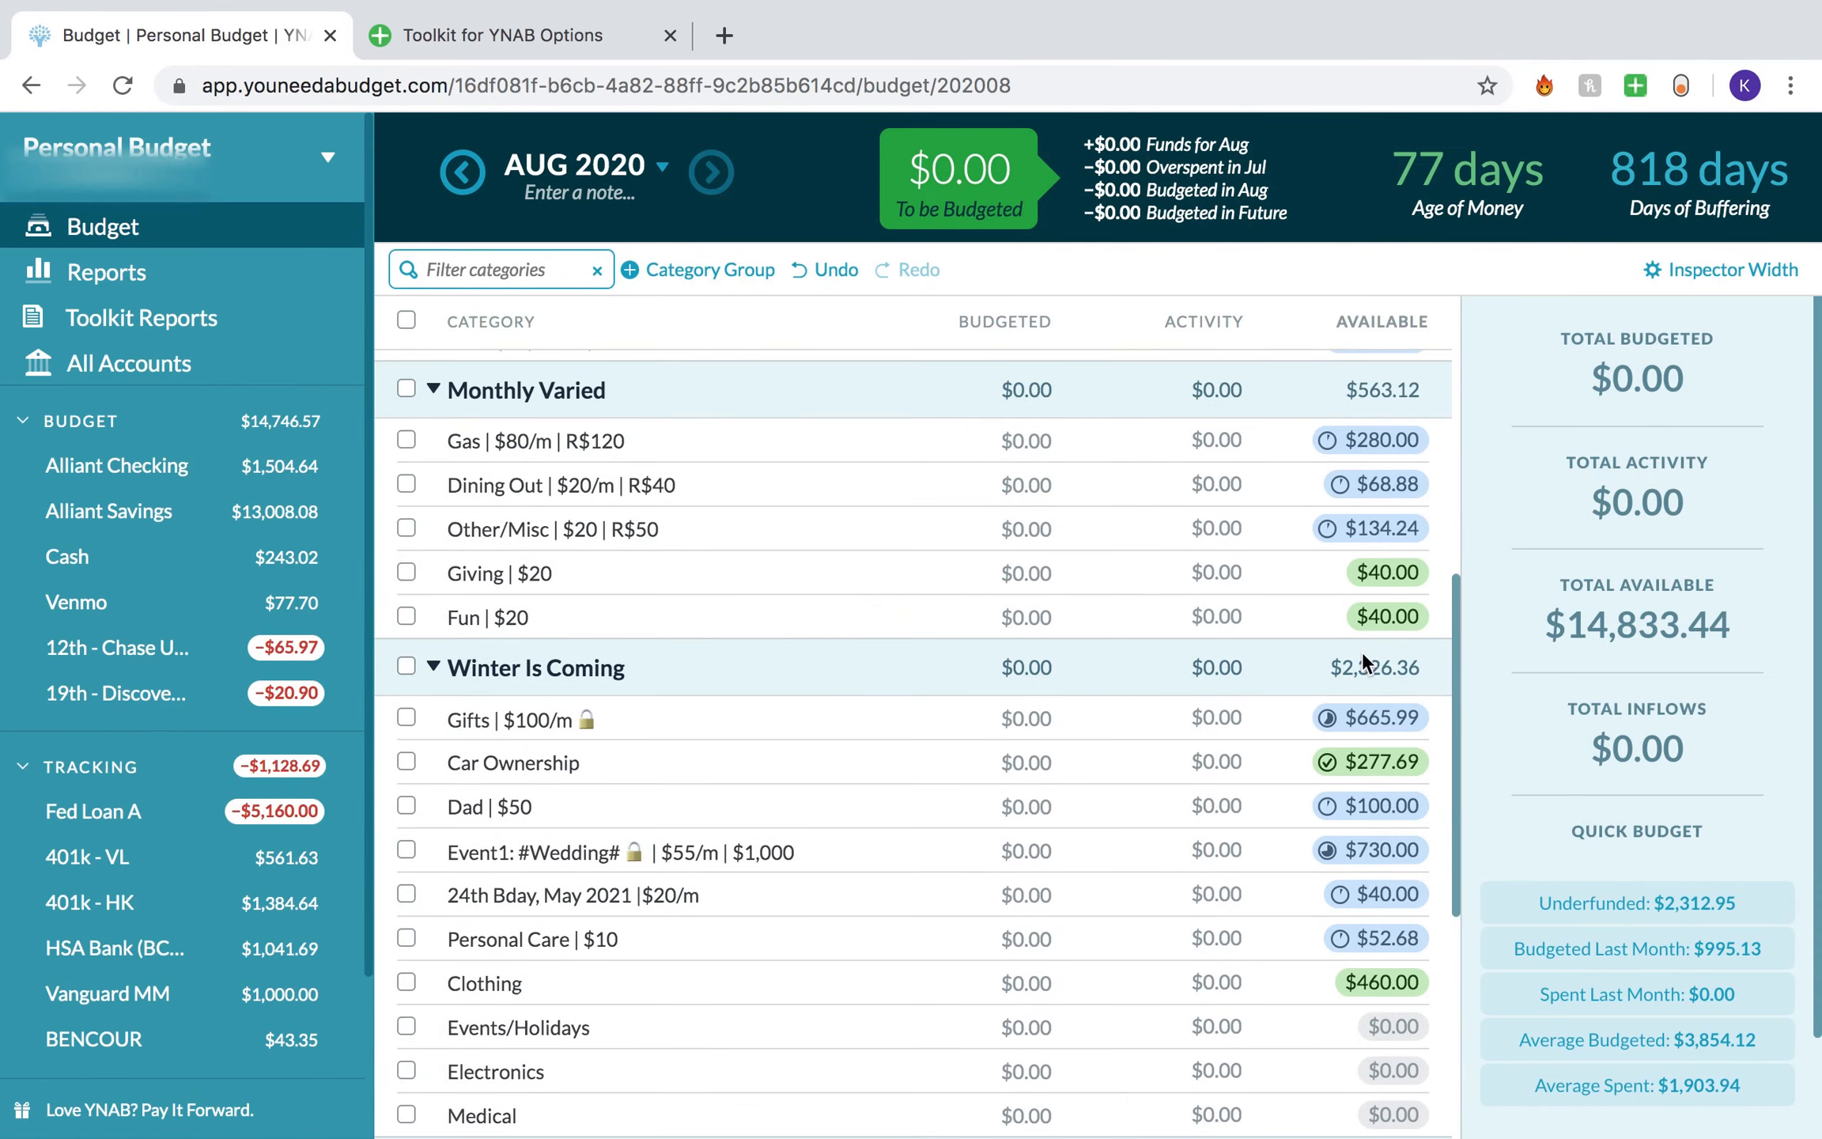
{"action": "scroll", "coordinate": [1377, 463], "scroll_direction": "up", "scroll_amount": 9}
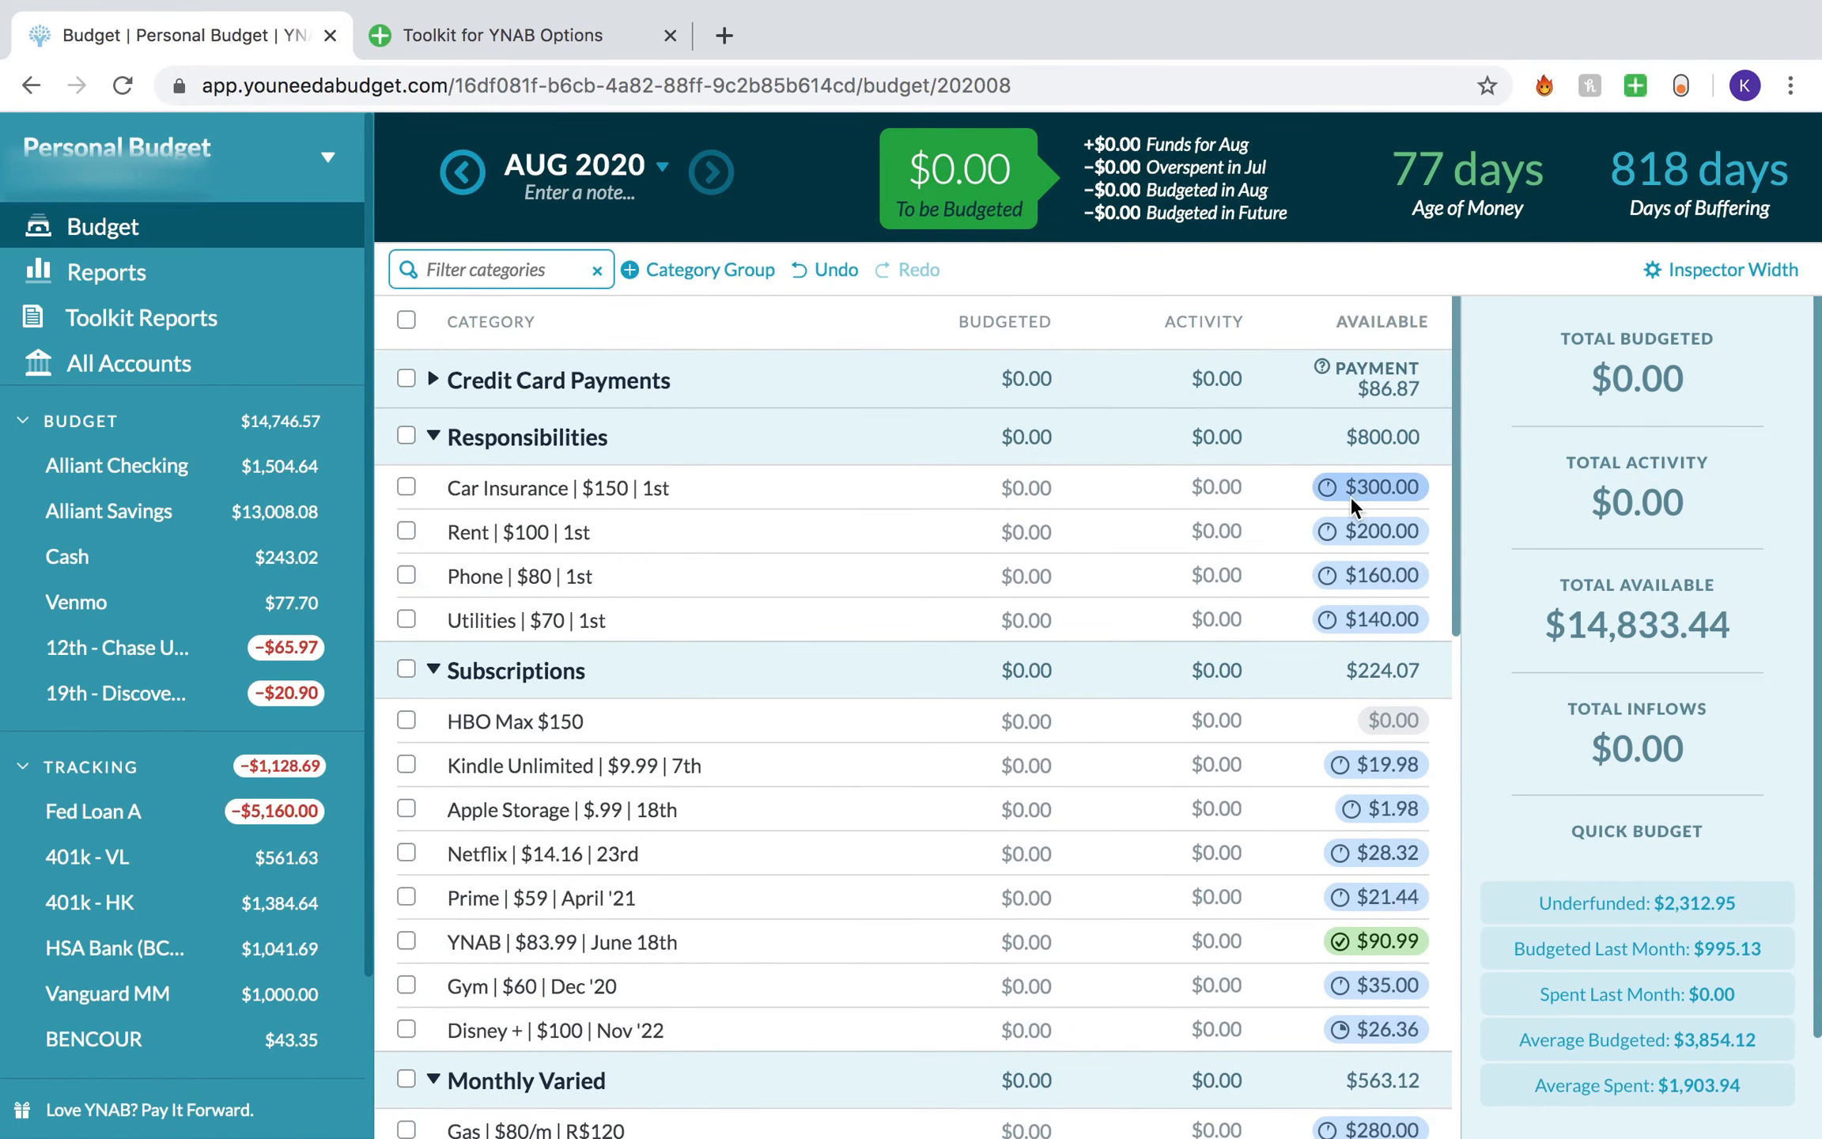
Step: Inspect the available amounts and goal details of the Car Insurance and Rent categories for August 2020
{"action": "left_click", "coordinate": [1285, 493]}
{"action": "scroll", "coordinate": [1708, 682], "scroll_direction": "down", "scroll_amount": 4}
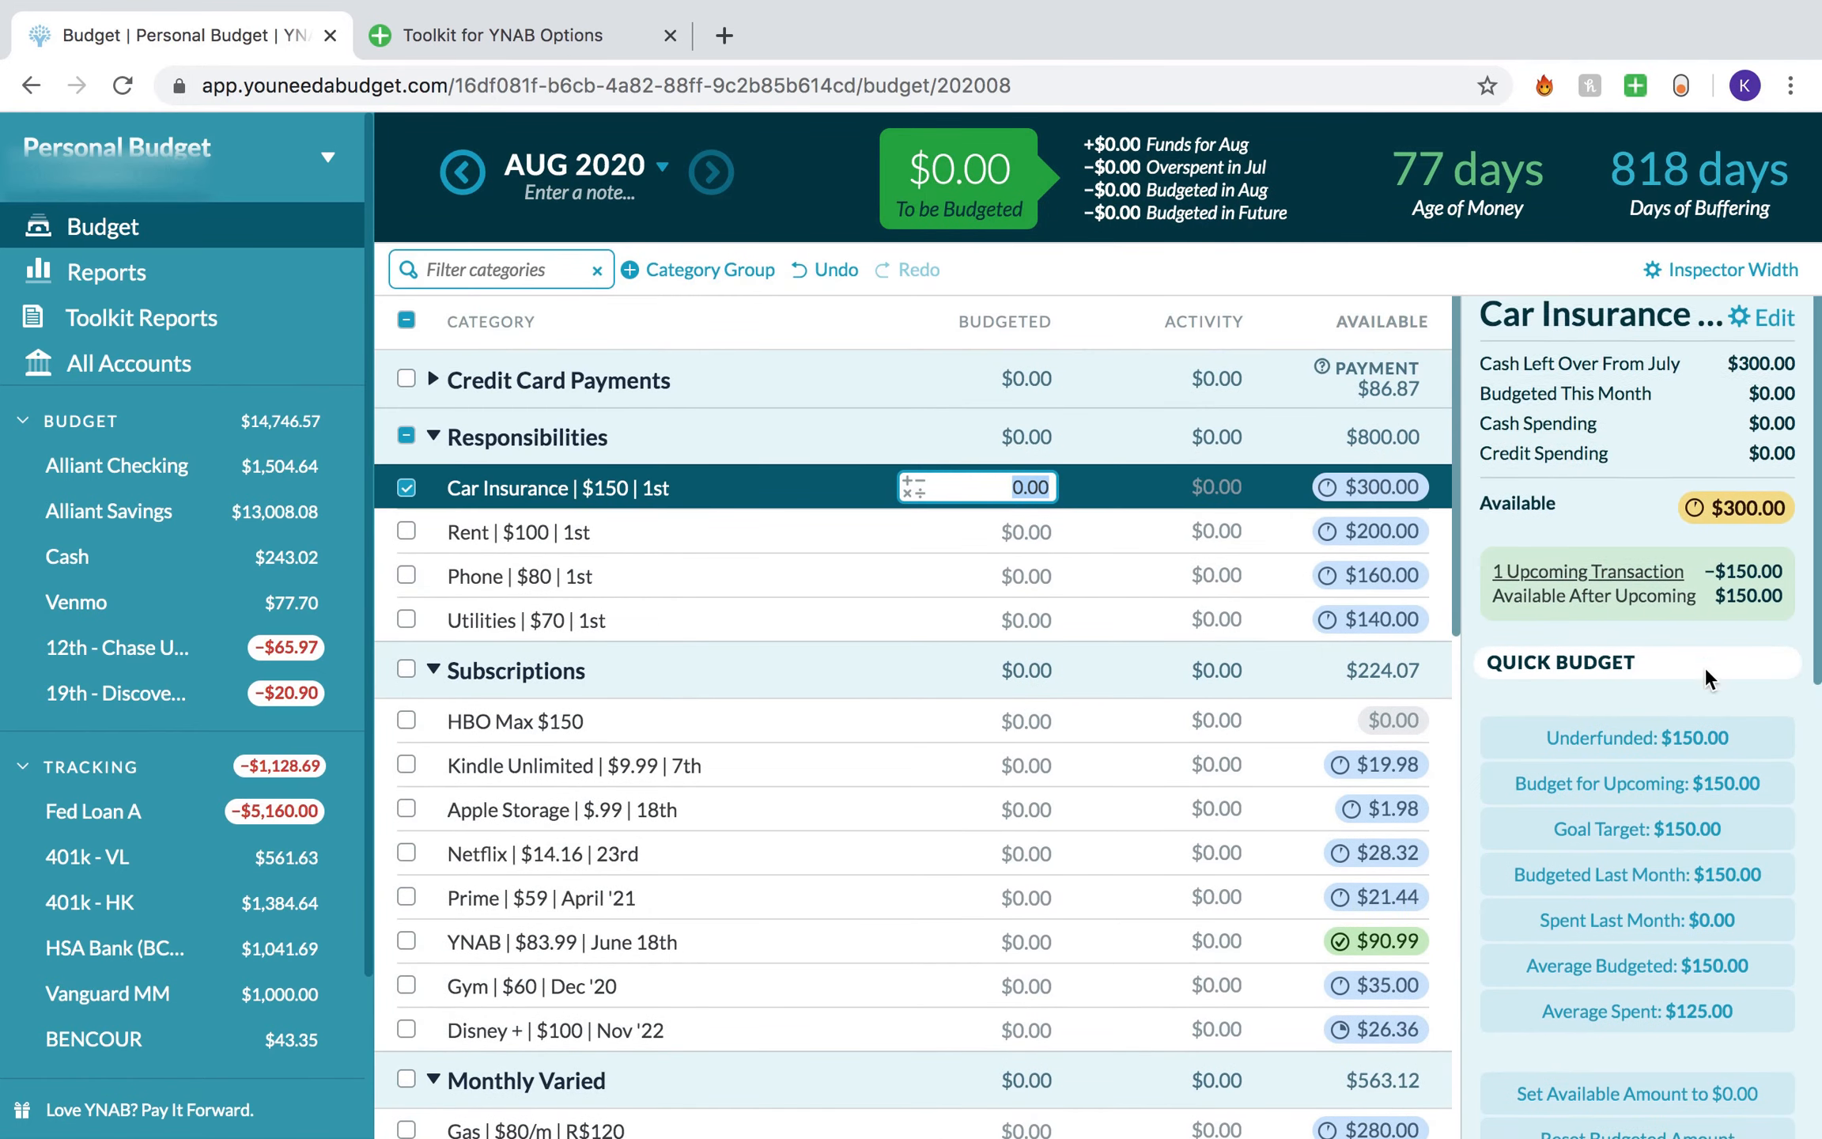
{"action": "left_click", "coordinate": [1286, 526]}
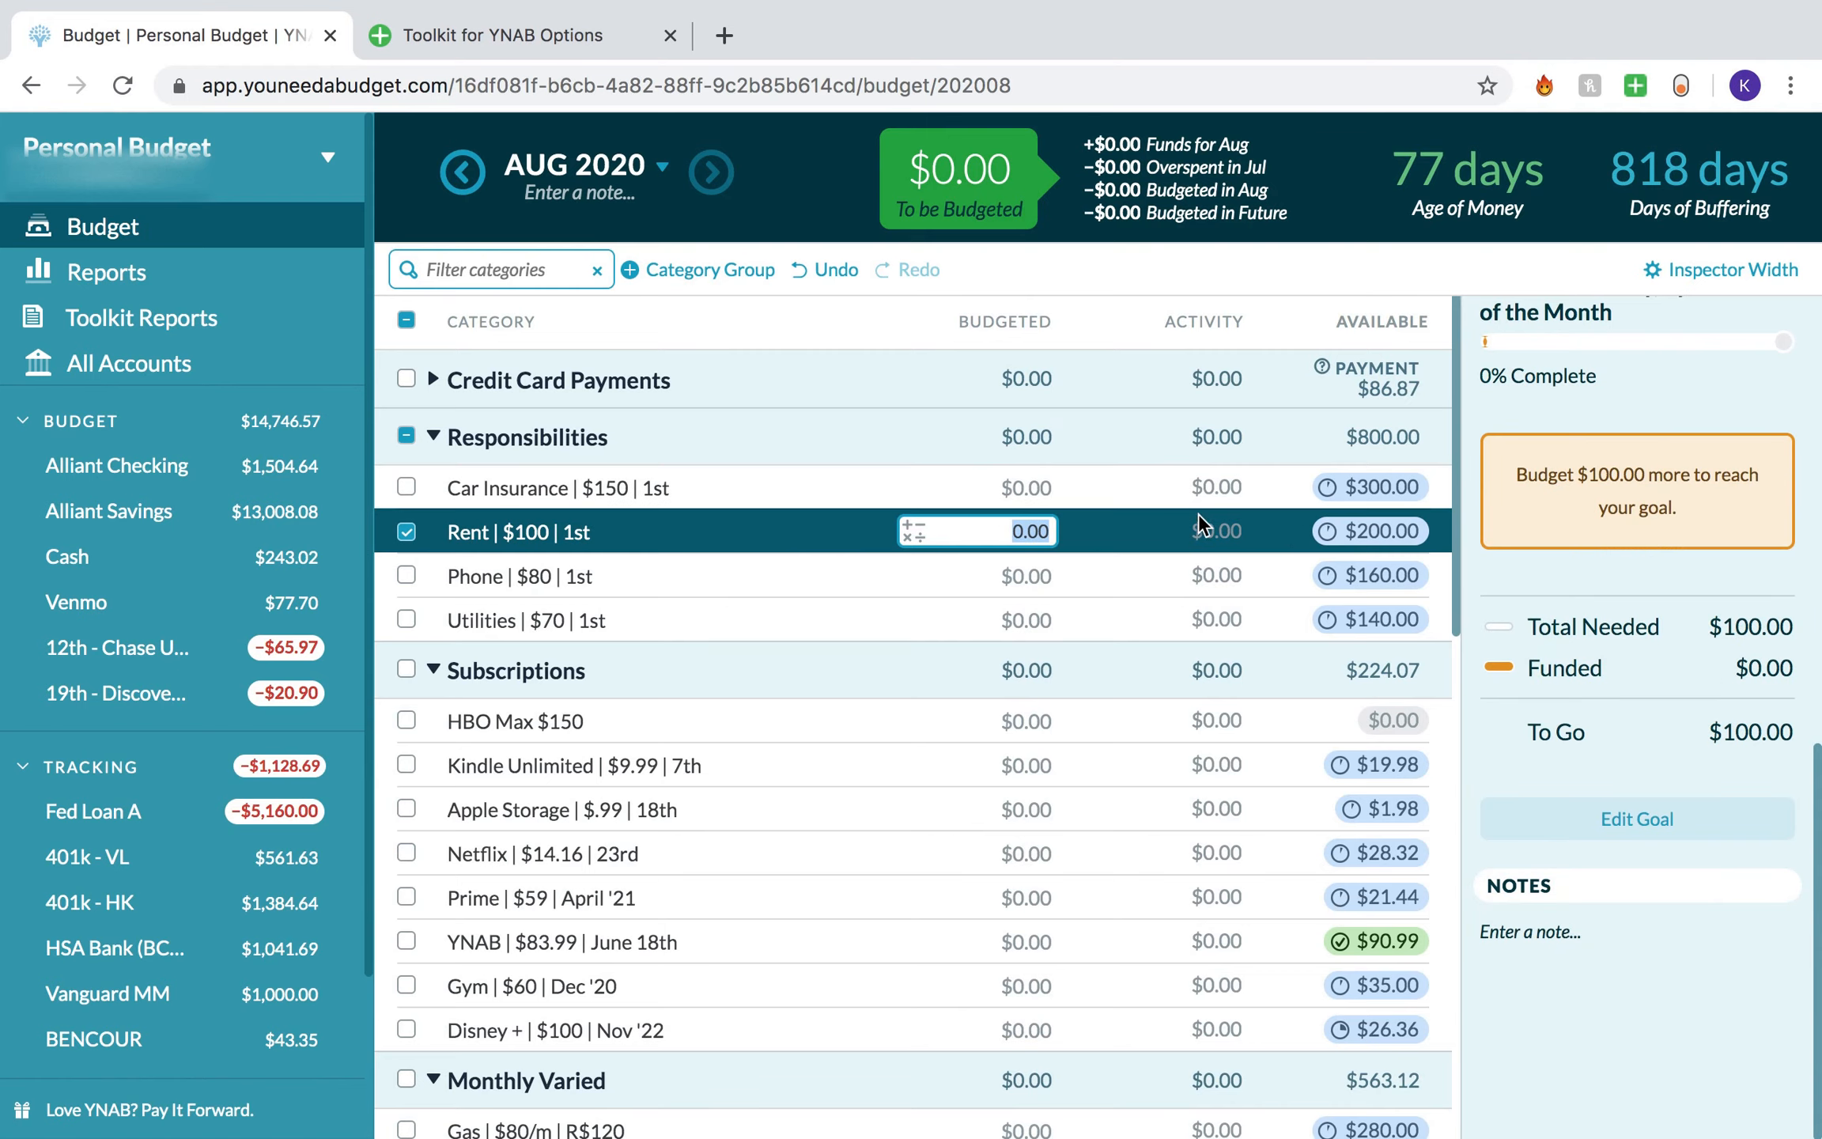
{"action": "scroll", "coordinate": [1629, 459], "scroll_direction": "up", "scroll_amount": 5}
{"action": "scroll", "coordinate": [1625, 452], "scroll_direction": "up", "scroll_amount": 6}
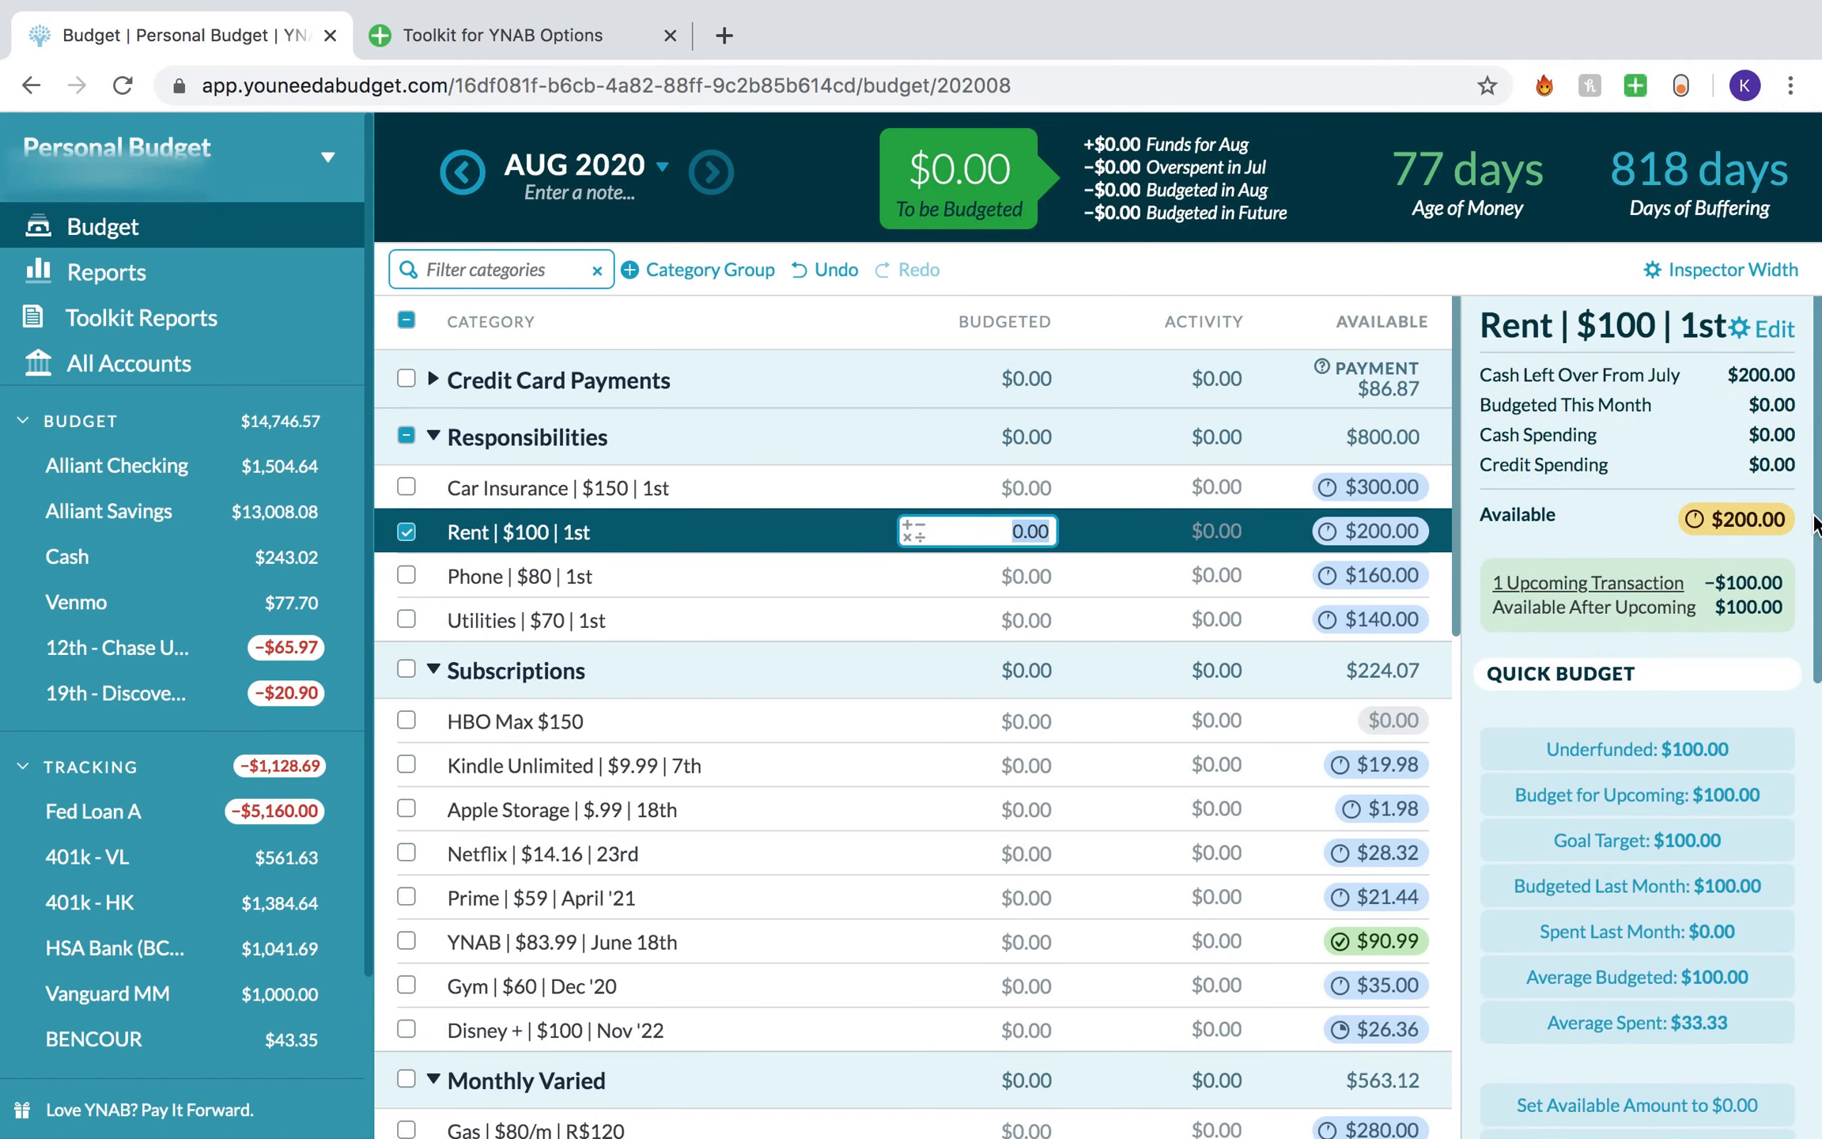
{"action": "left_click", "coordinate": [1743, 518]}
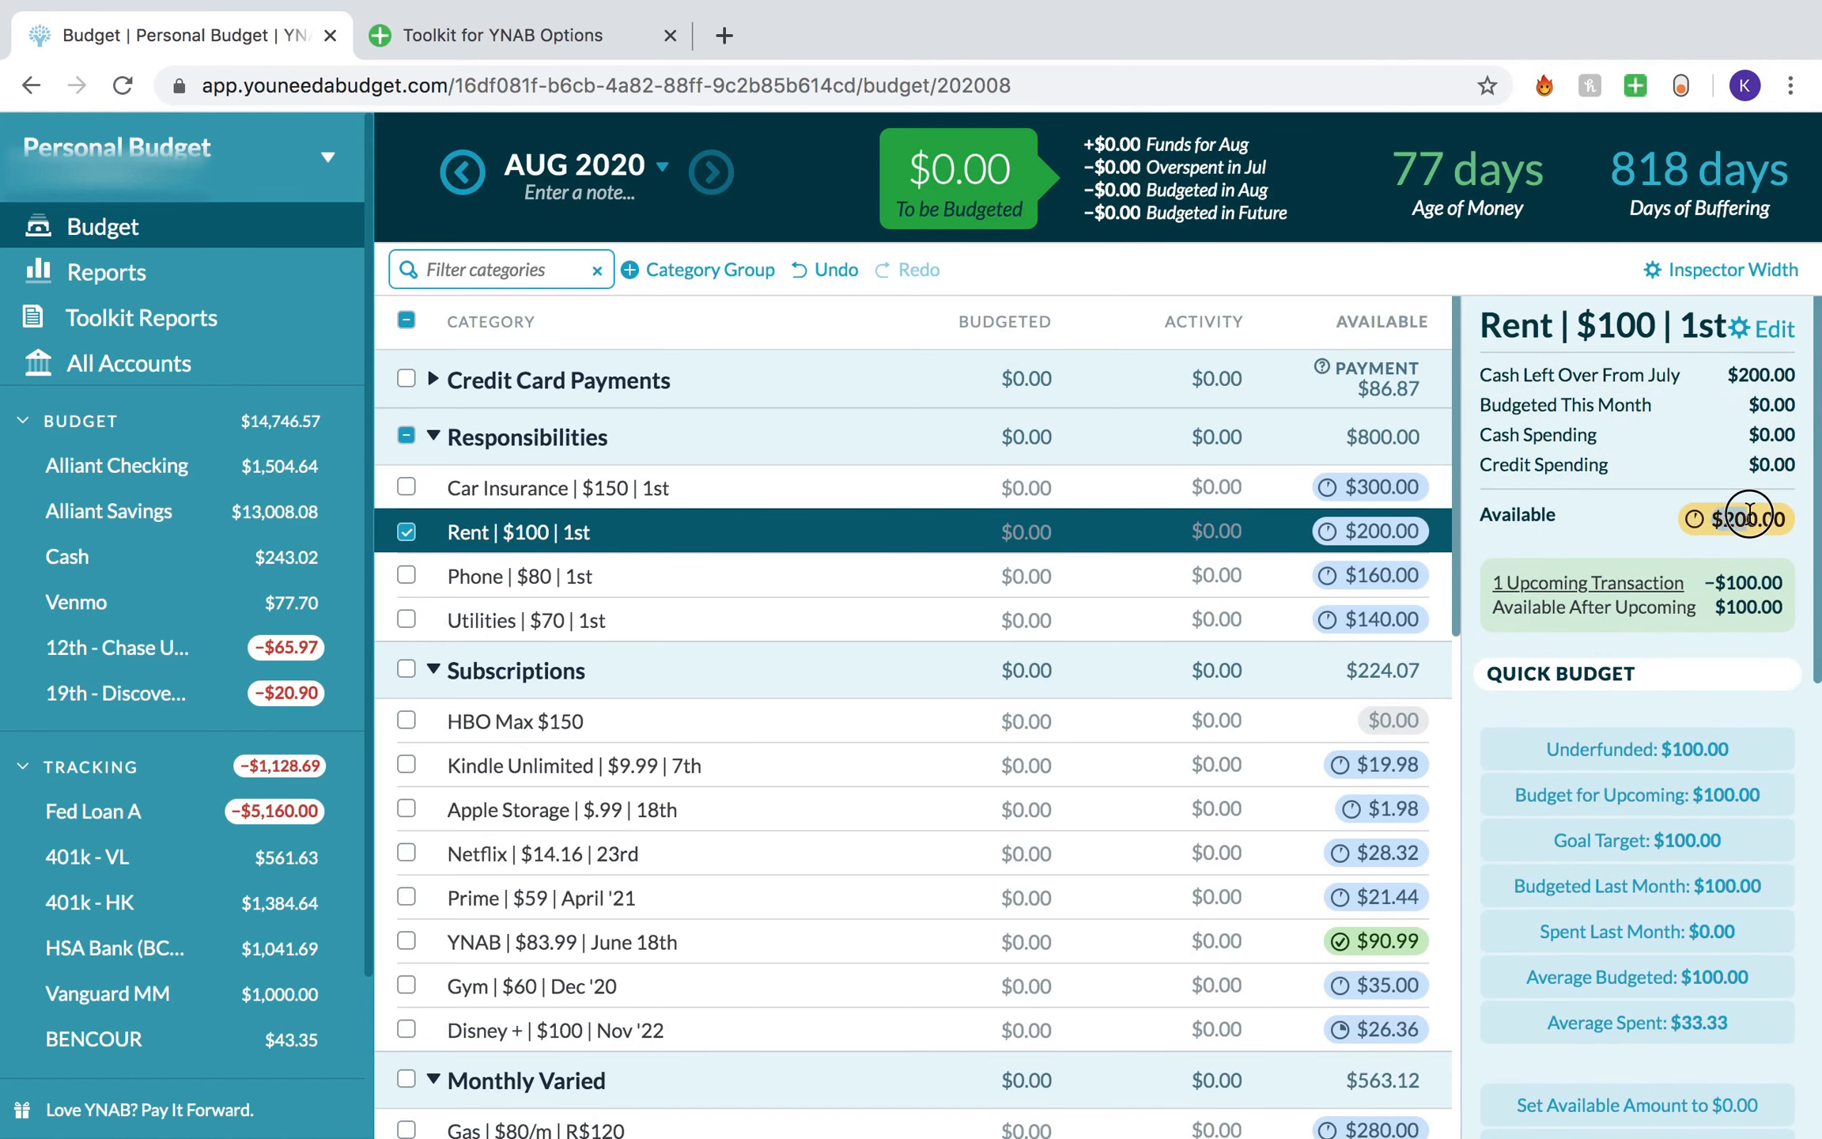
{"action": "left_click_drag", "start_coordinate": [1749, 515], "coordinate": [1811, 514]}
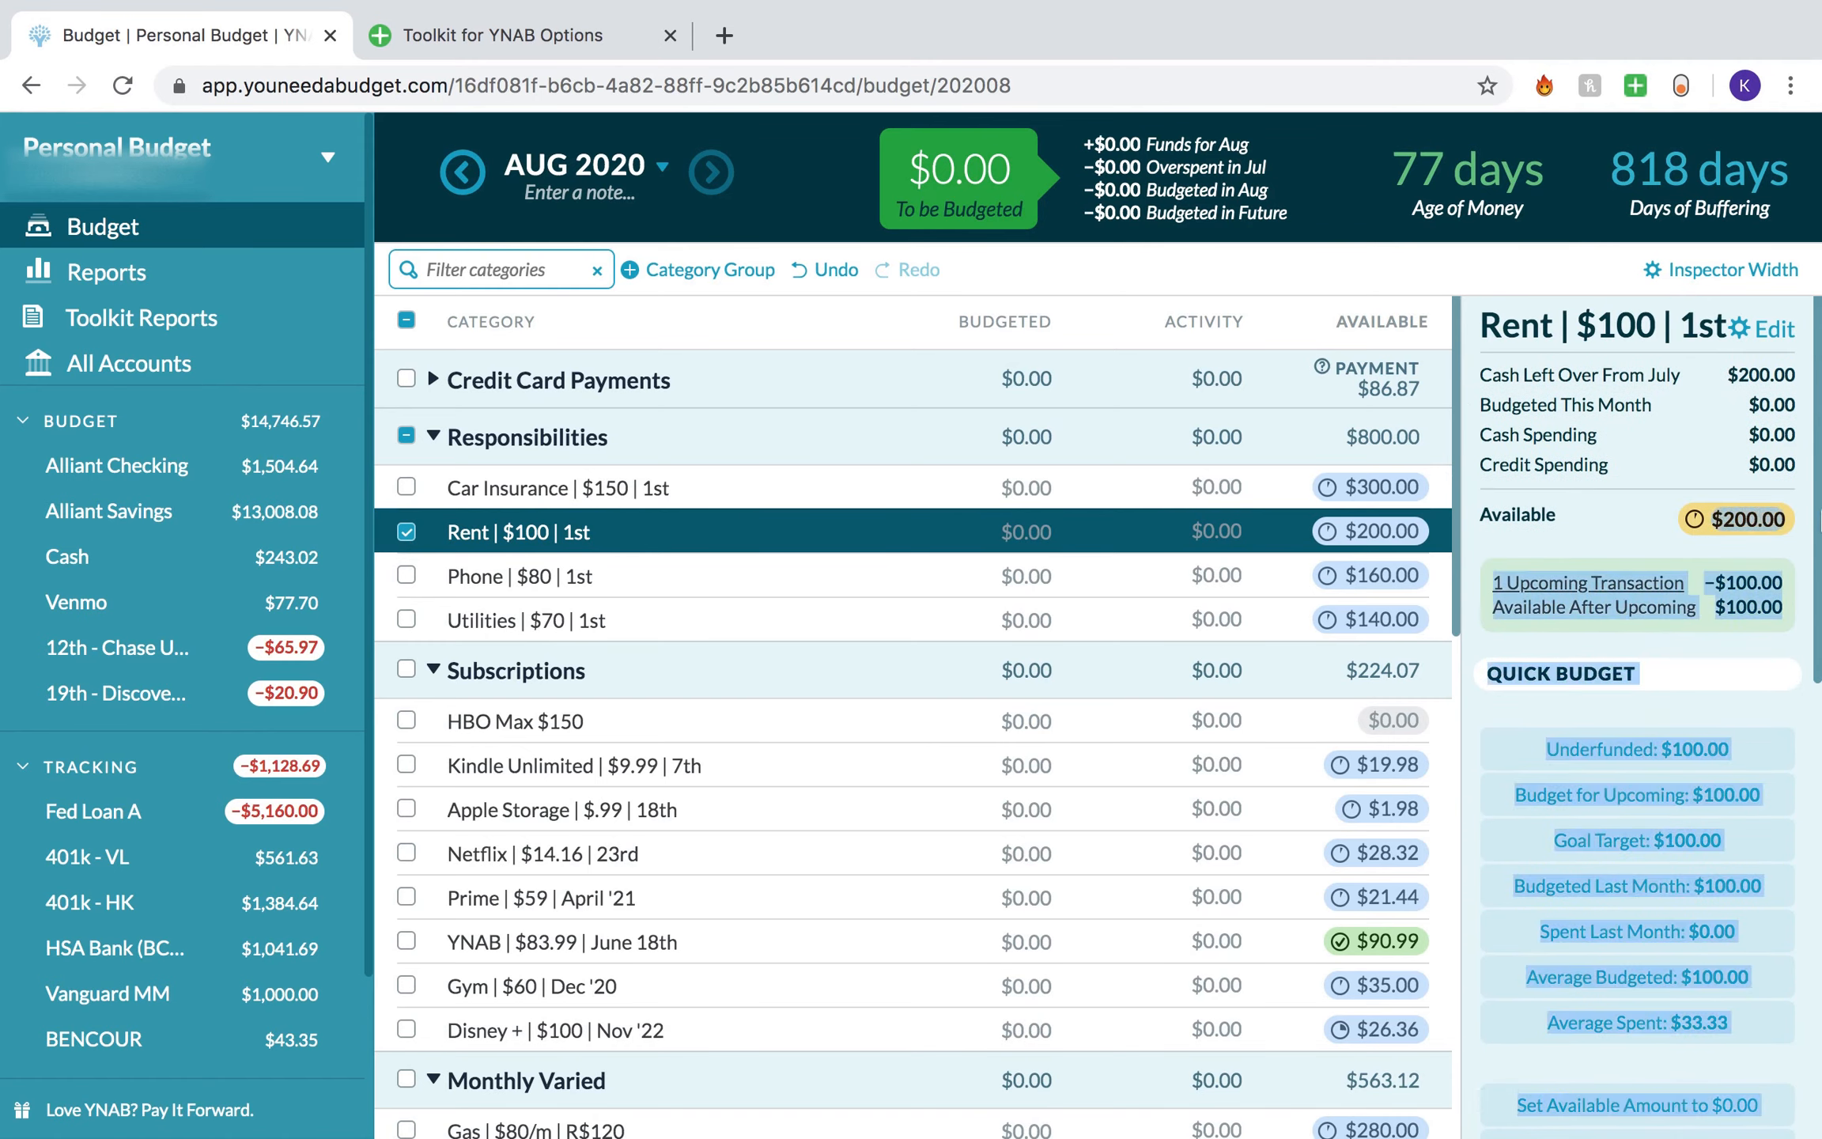
{"action": "left_click", "coordinate": [405, 532]}
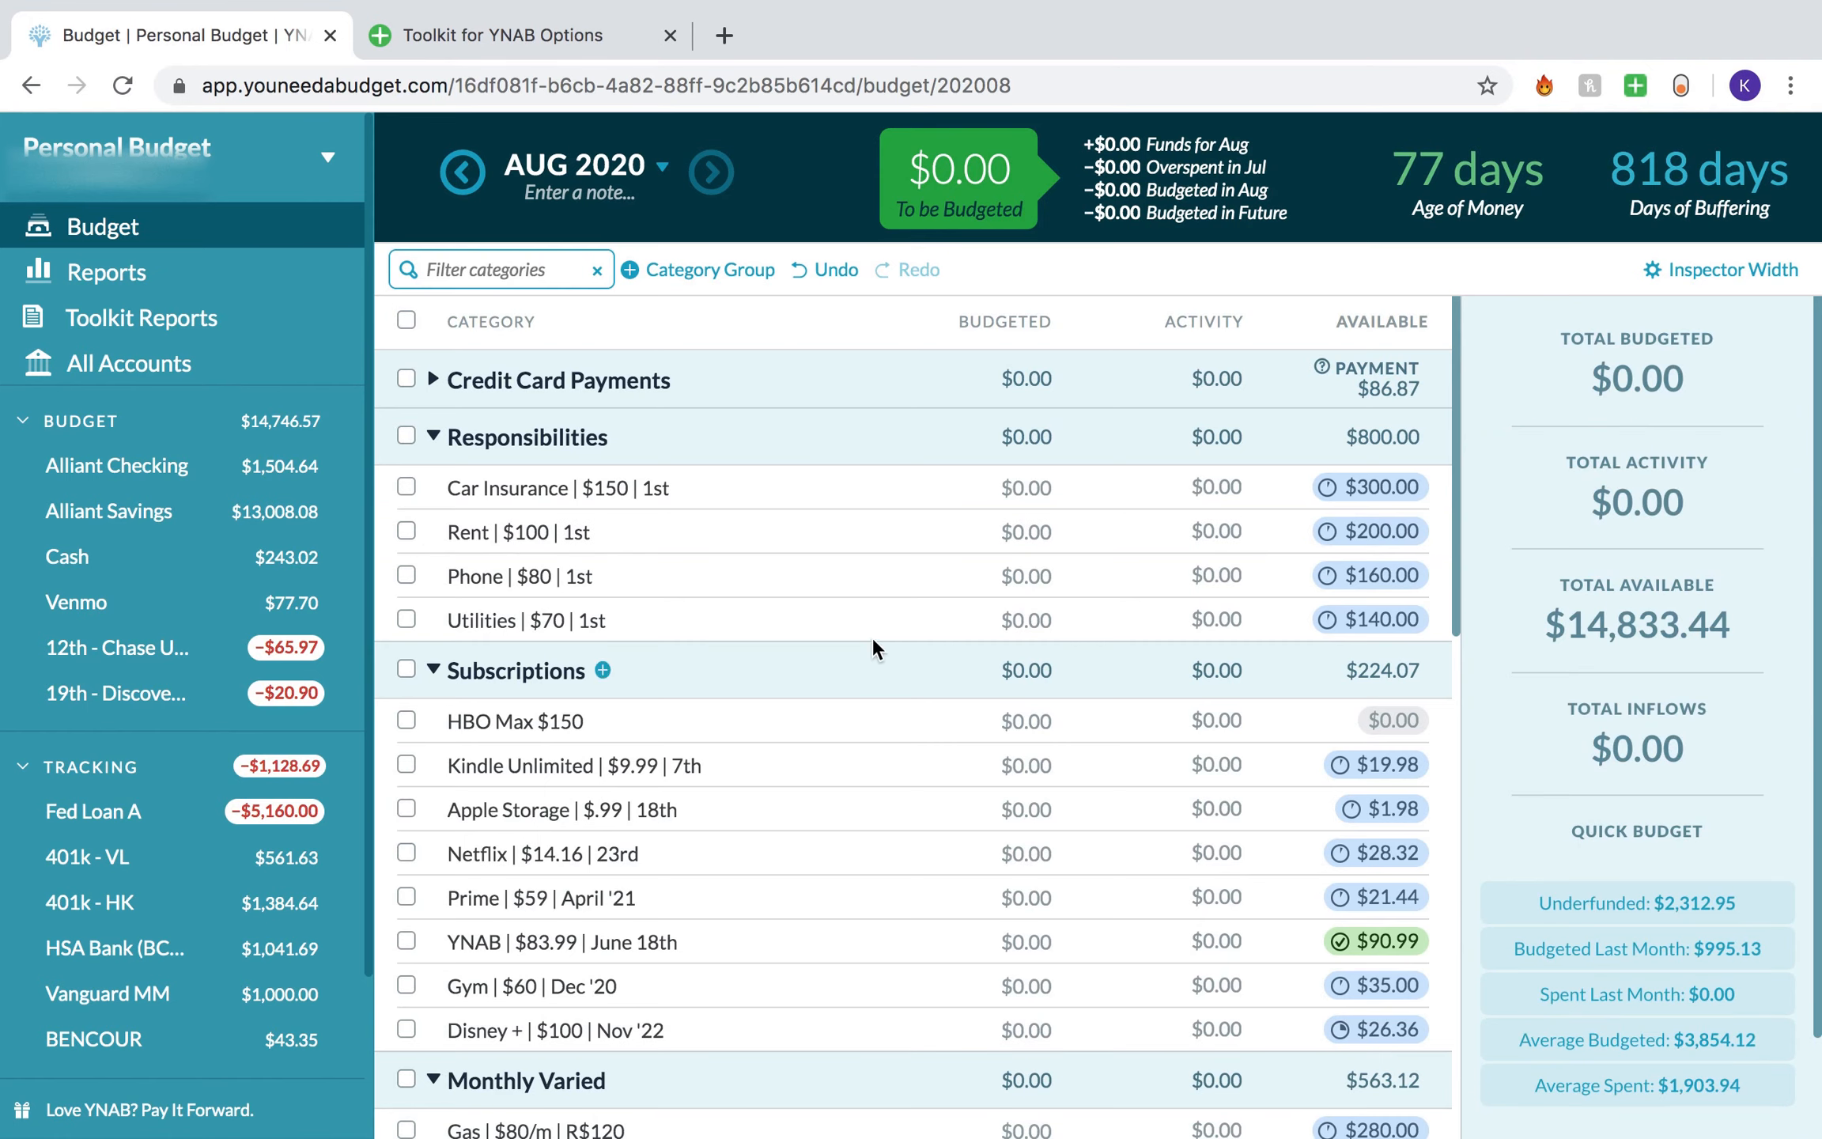
Step: Find the Goal Indicator Warning Color setting in the Toolkit for YNAB options and highlight its name
{"action": "left_click", "coordinate": [592, 79]}
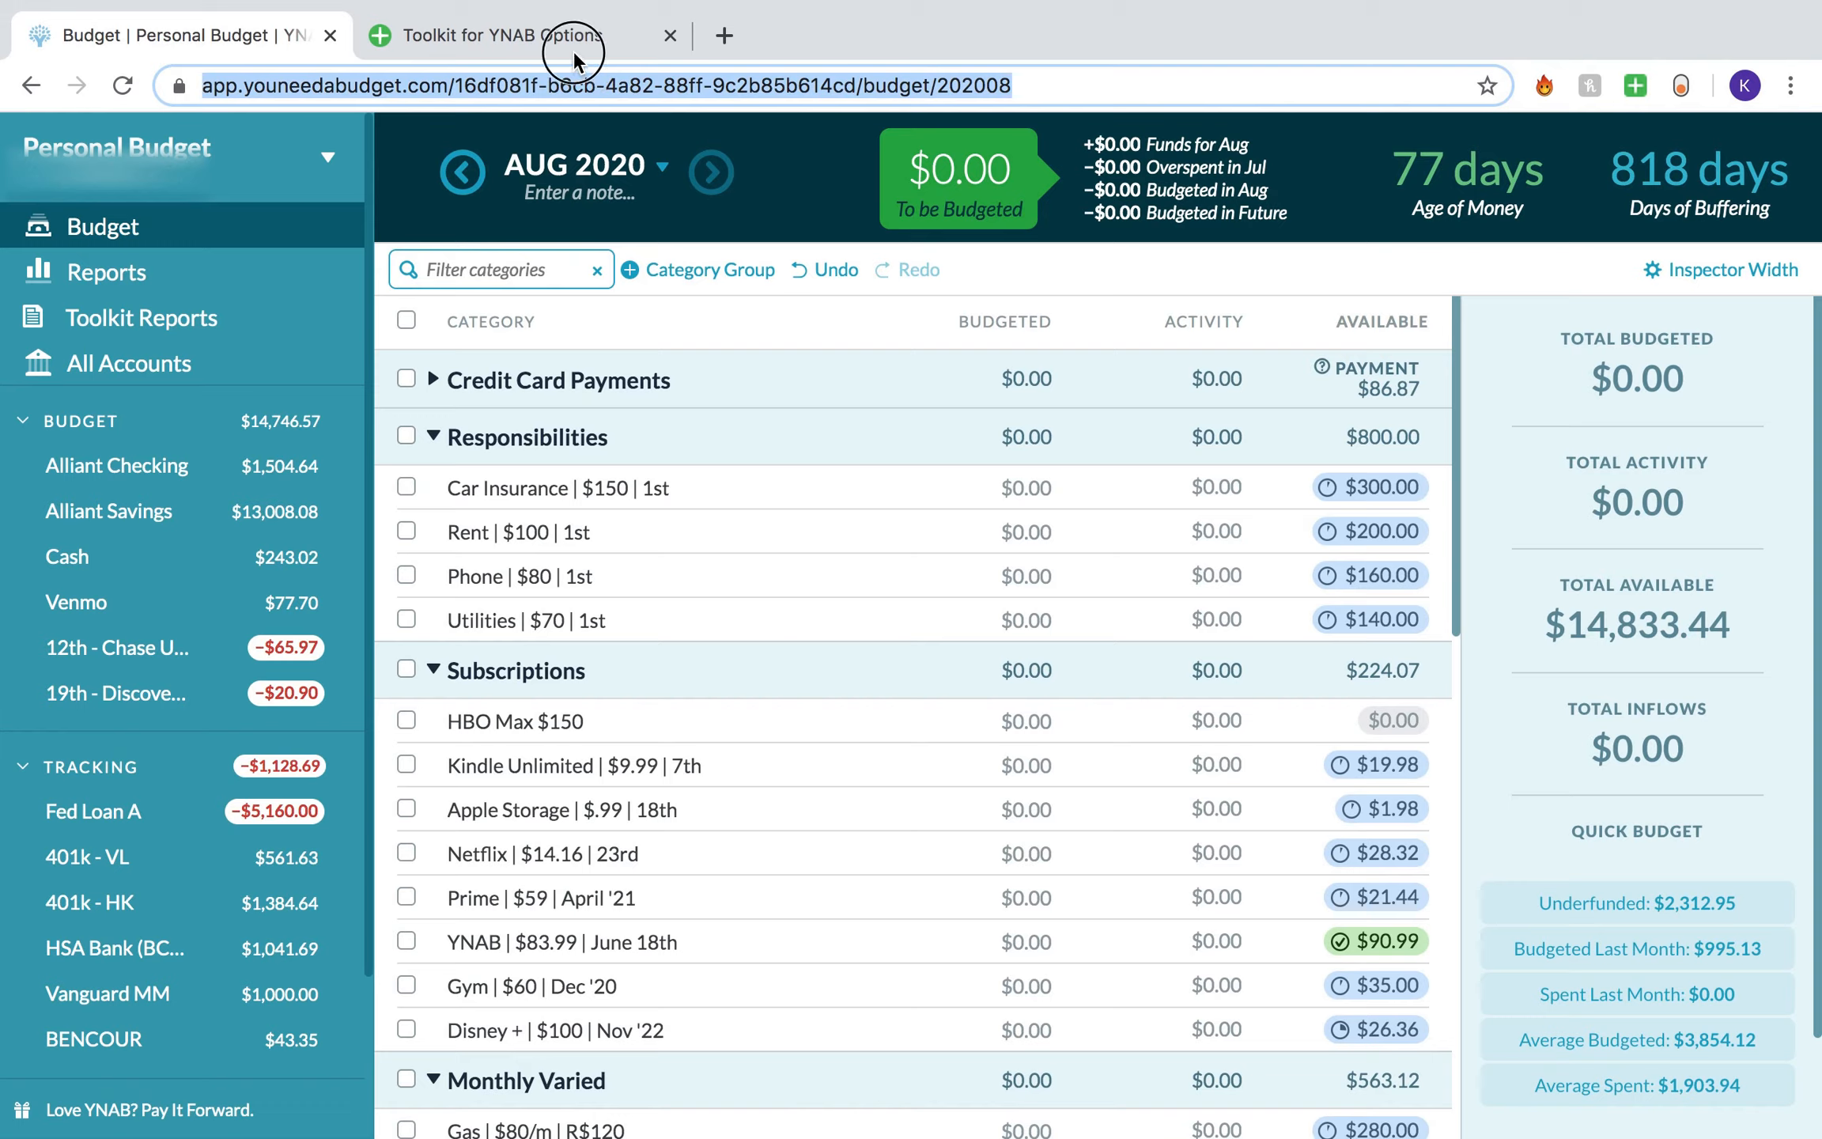
{"action": "left_click", "coordinate": [573, 51]}
{"action": "scroll", "coordinate": [758, 637], "scroll_direction": "down", "scroll_amount": 15}
{"action": "scroll", "coordinate": [758, 636], "scroll_direction": "down", "scroll_amount": 15}
{"action": "scroll", "coordinate": [758, 637], "scroll_direction": "up", "scroll_amount": 8}
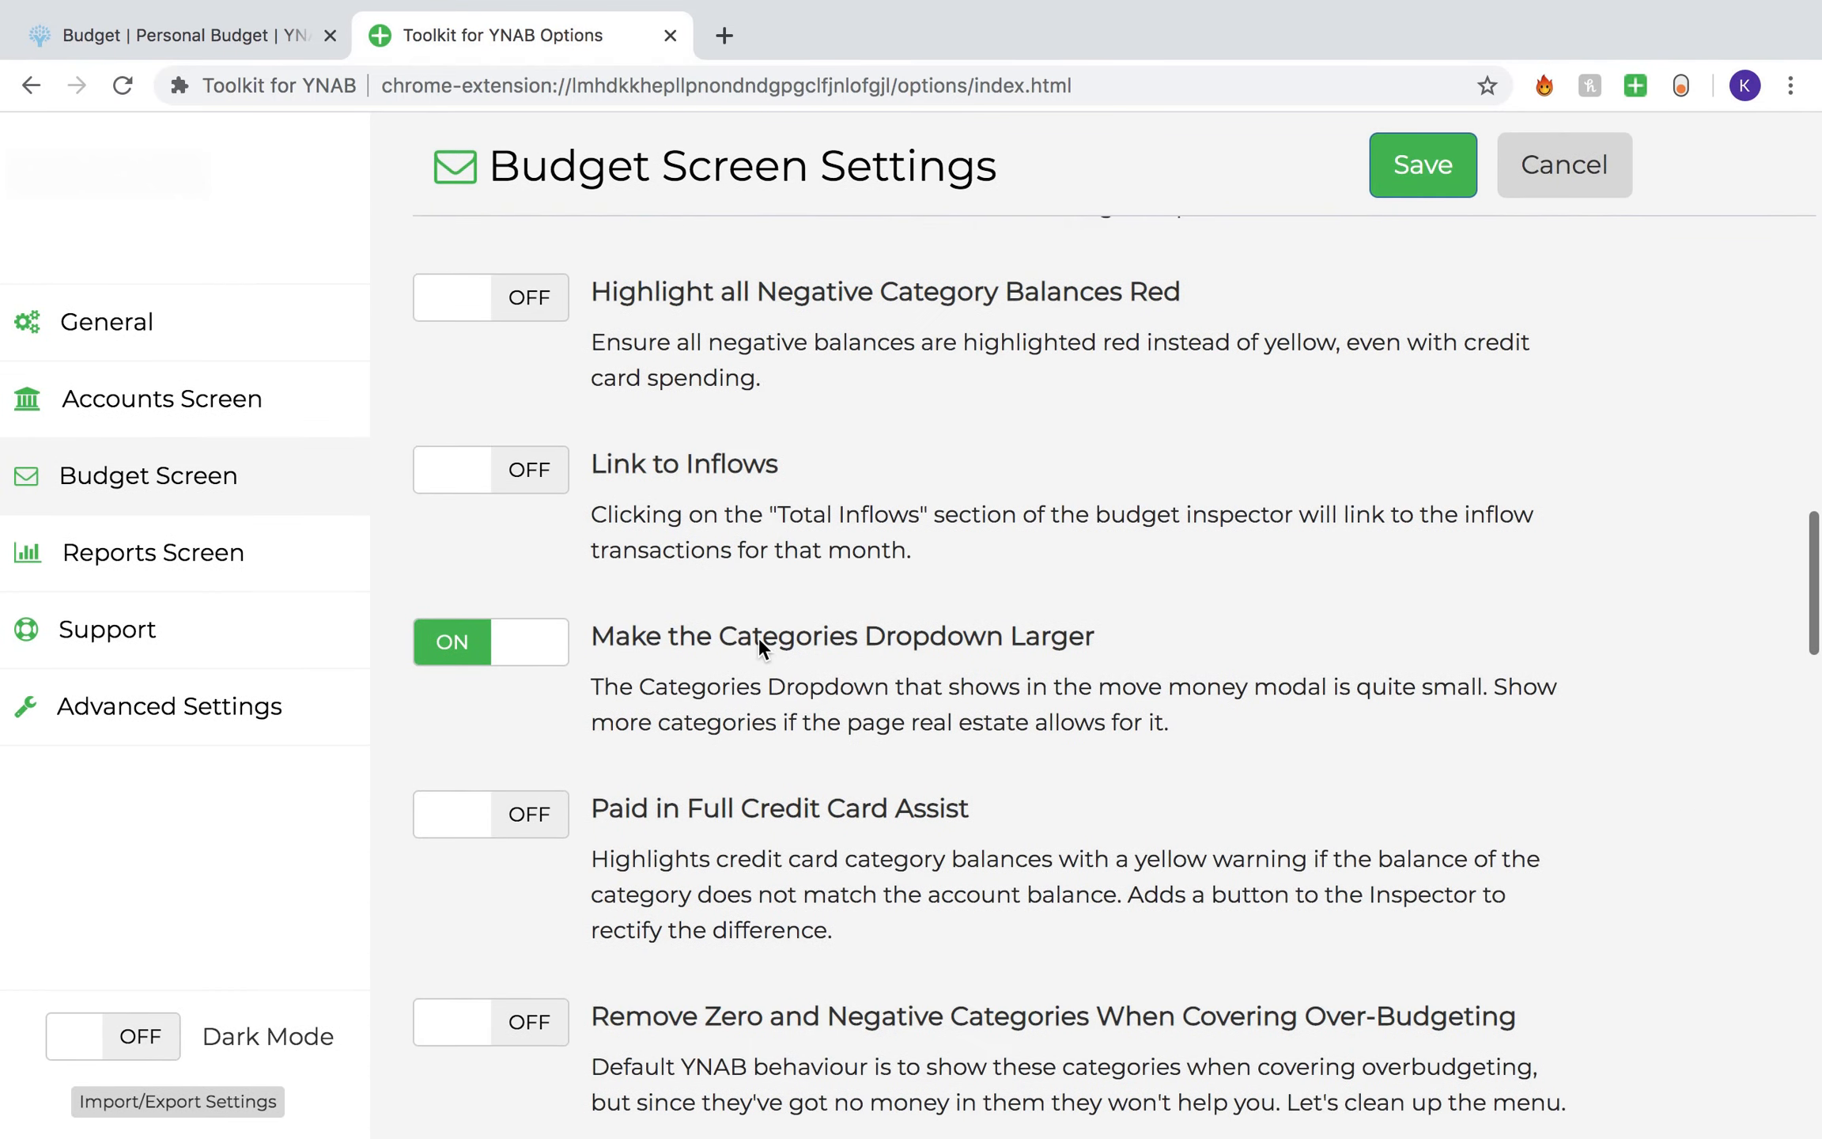
{"action": "scroll", "coordinate": [759, 637], "scroll_direction": "up", "scroll_amount": 10}
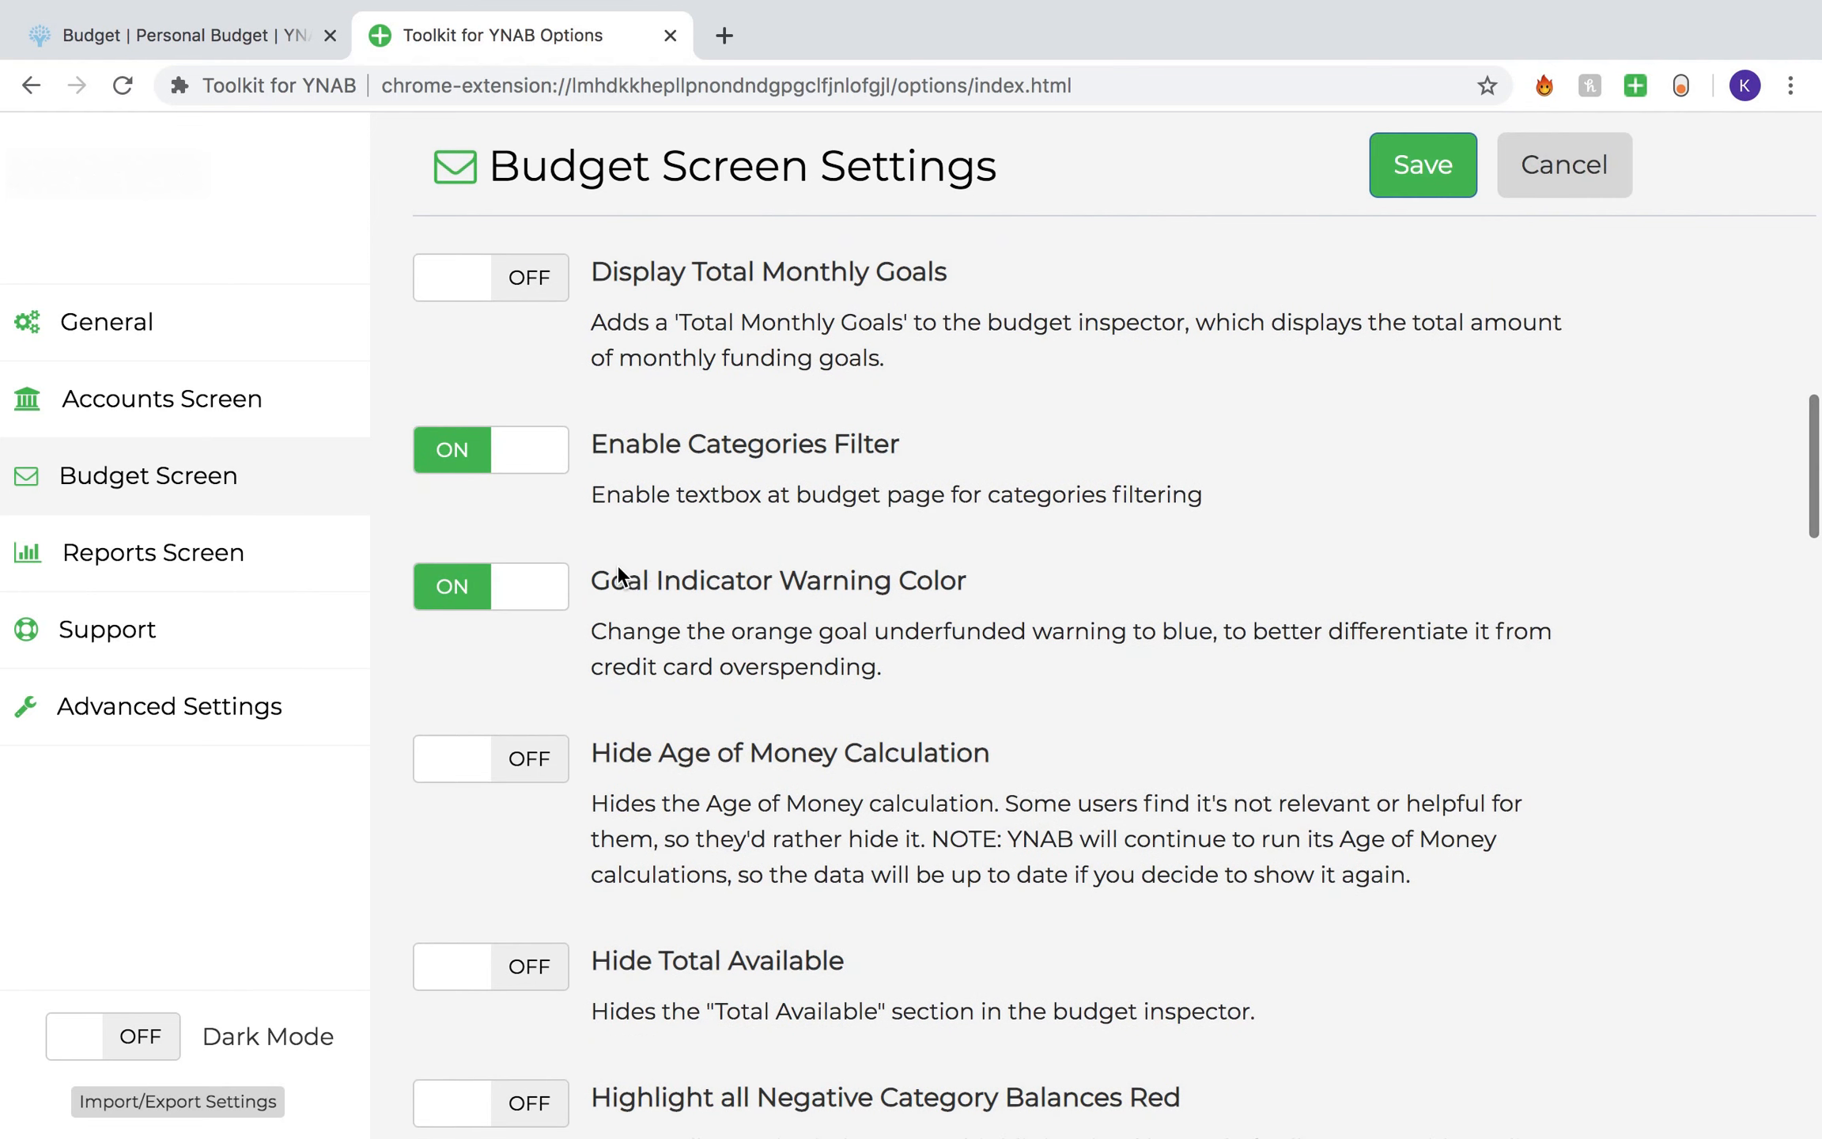
{"action": "left_click_drag", "start_coordinate": [593, 587], "coordinate": [918, 594]}
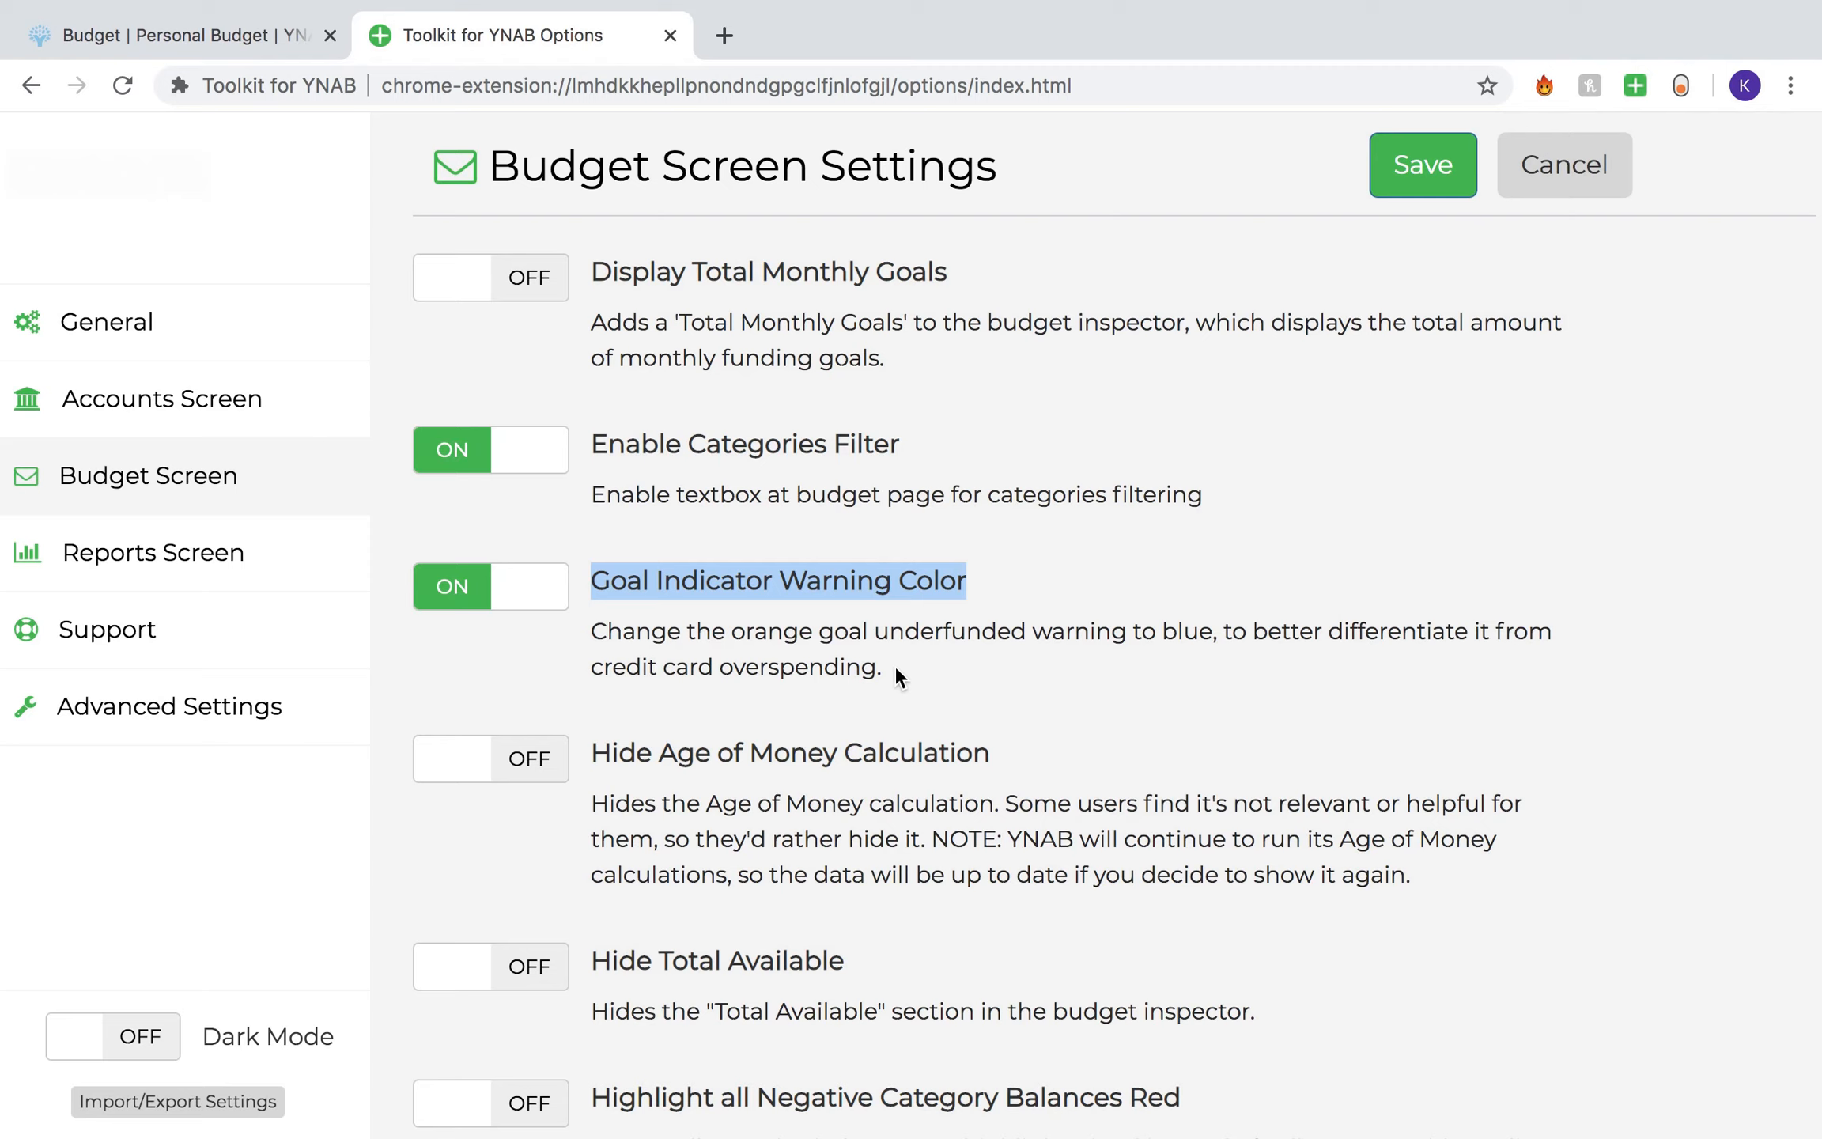
Step: Return to the August 2020 budget in YNAB and examine the Car Insurance category's available amount in its details
{"action": "left_click", "coordinate": [238, 38]}
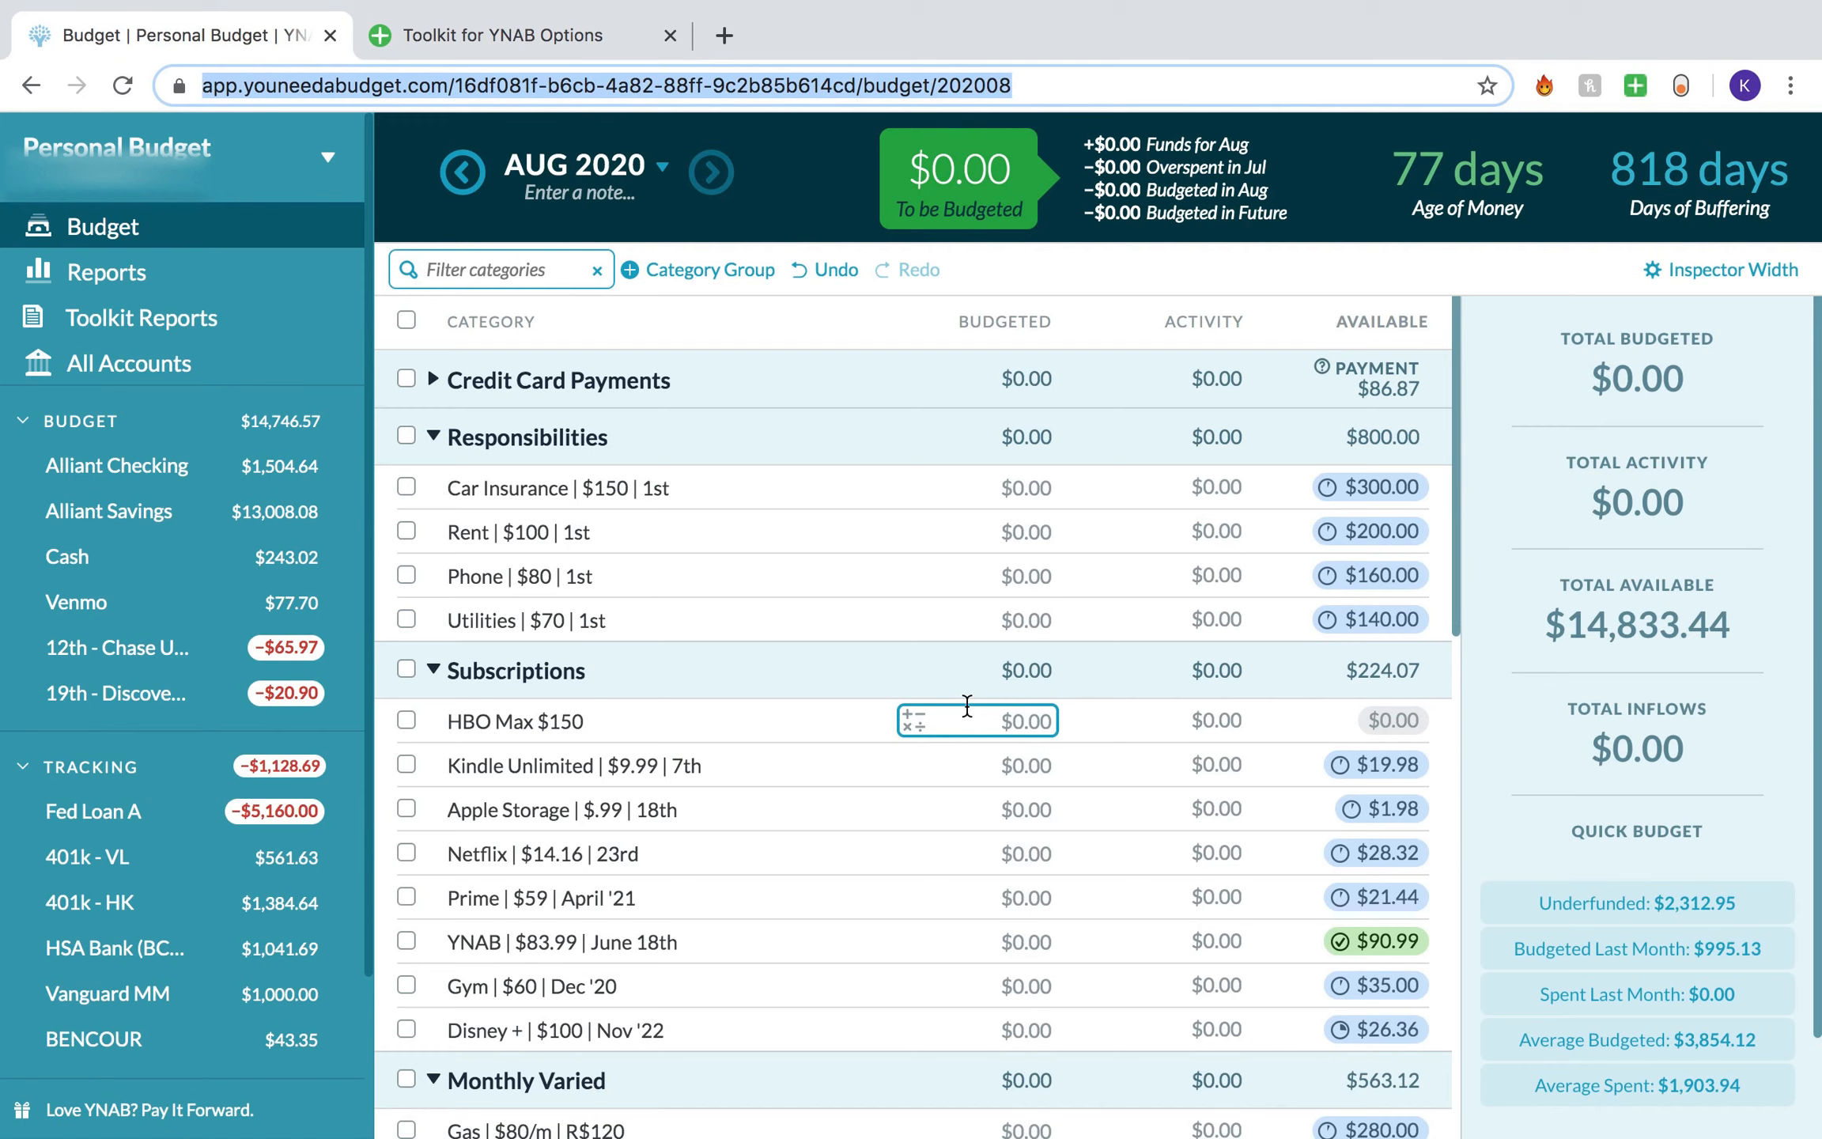
{"action": "left_click", "coordinate": [1100, 488]}
{"action": "left_click", "coordinate": [1714, 516]}
{"action": "left_click_drag", "start_coordinate": [1715, 516], "coordinate": [1792, 517]}
{"action": "left_click", "coordinate": [1719, 511]}
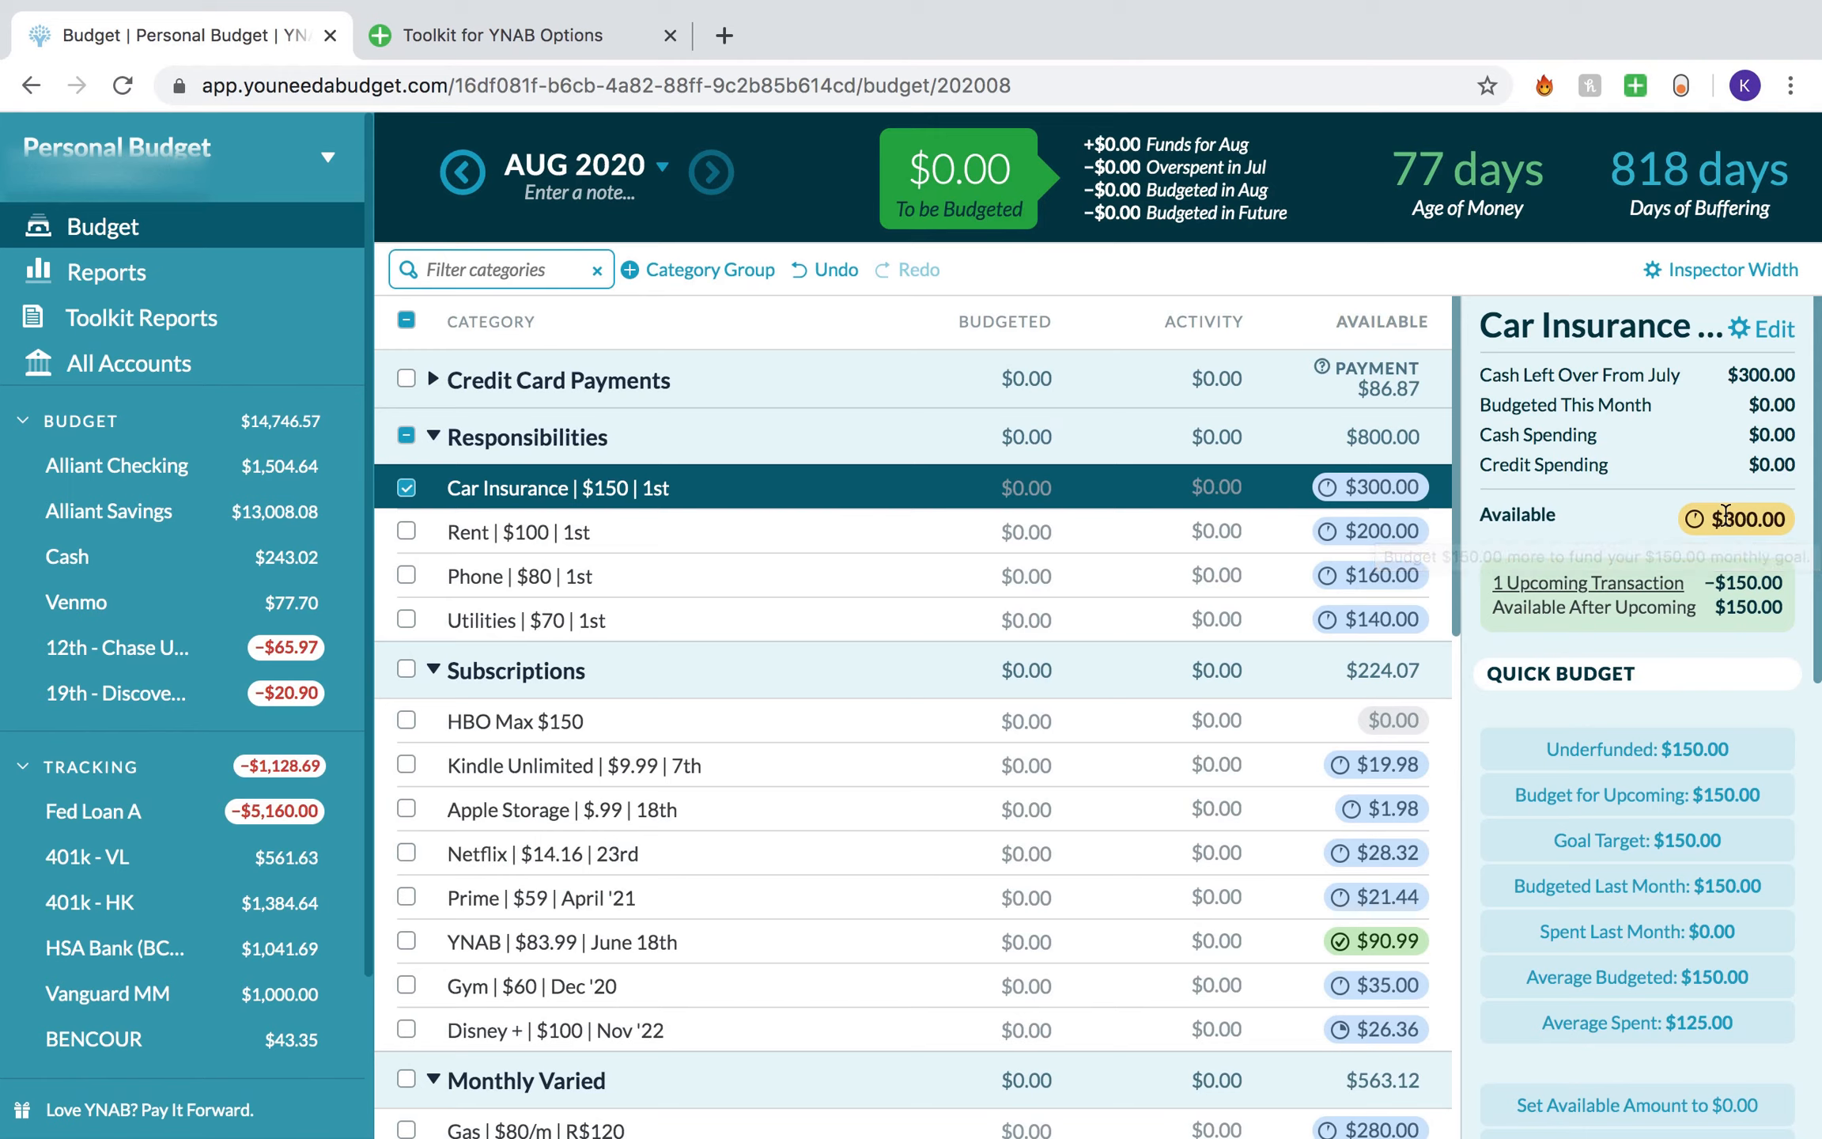
Step: Deselect the Car Insurance category, switch the budget back to May 2020 and review its category groups down to Savings/Holdings
{"action": "left_click", "coordinate": [408, 485]}
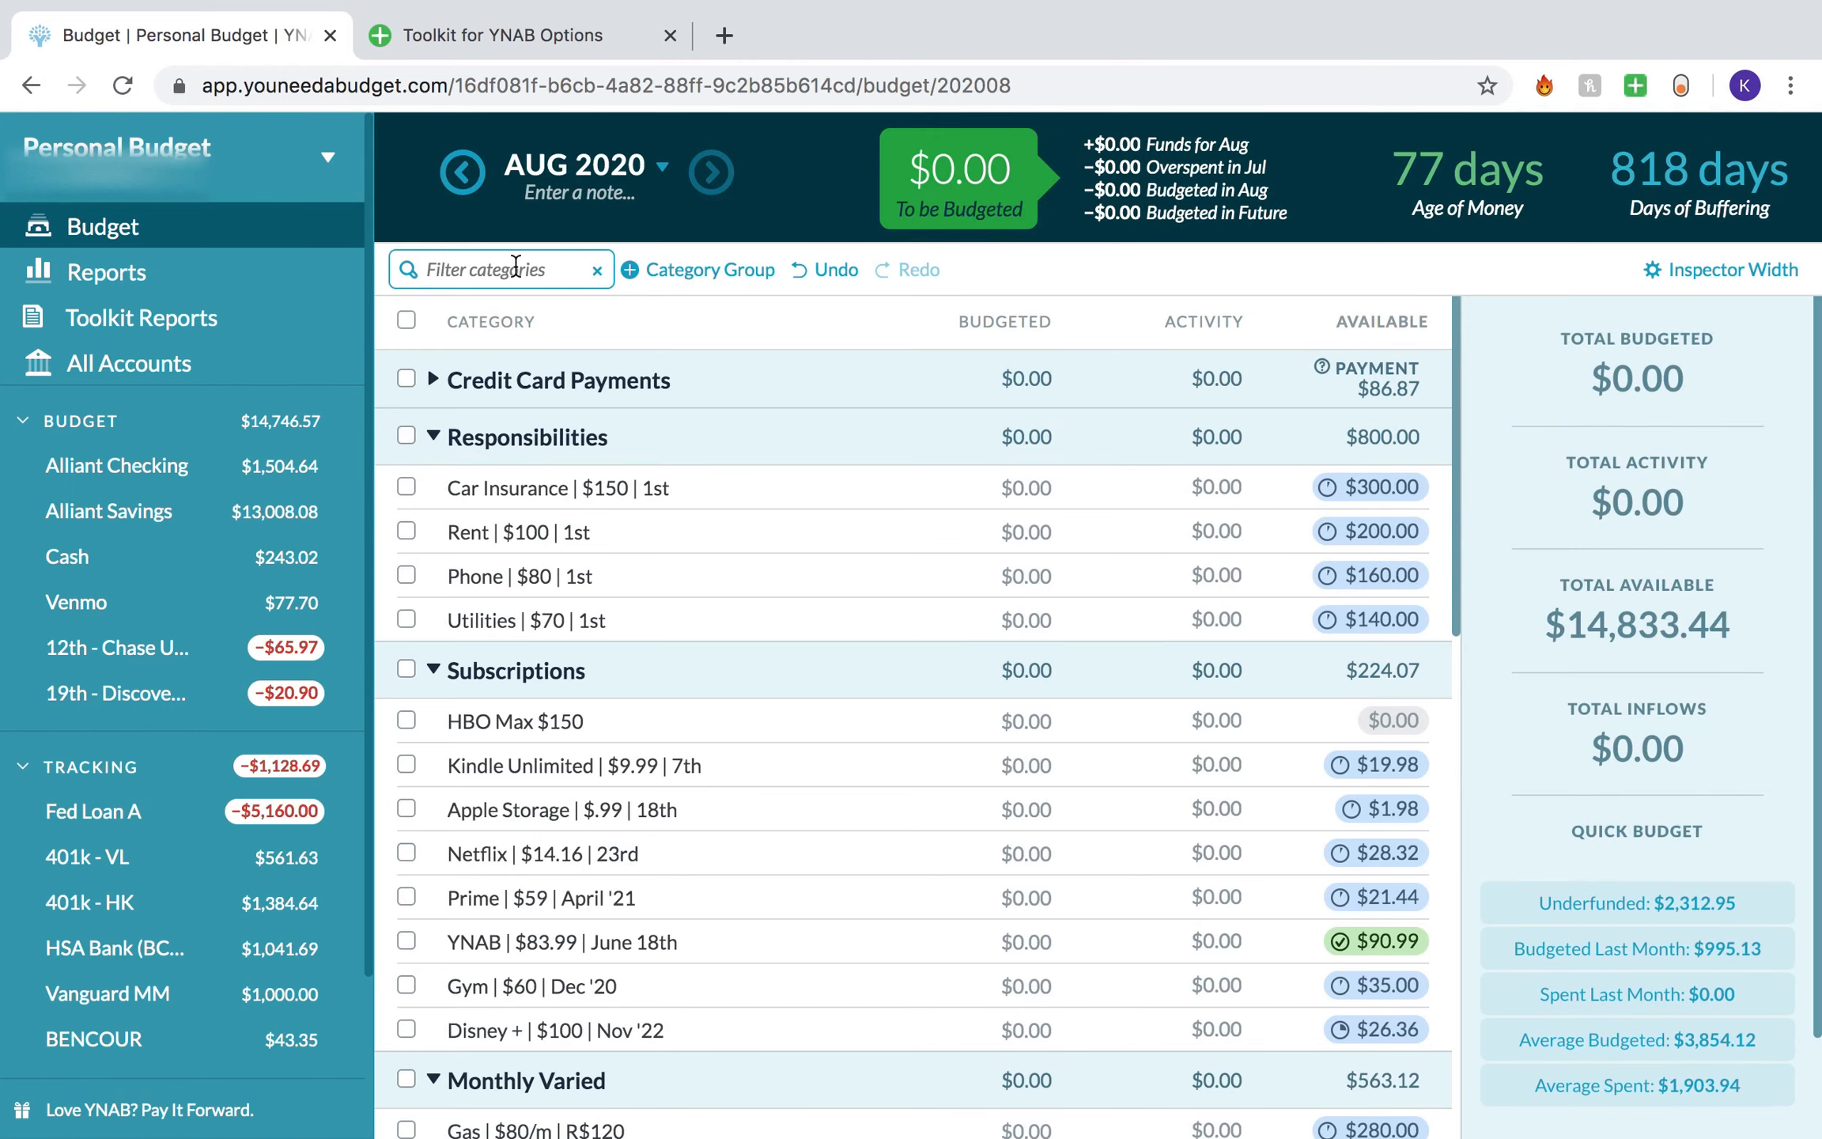
{"action": "left_click", "coordinate": [575, 166]}
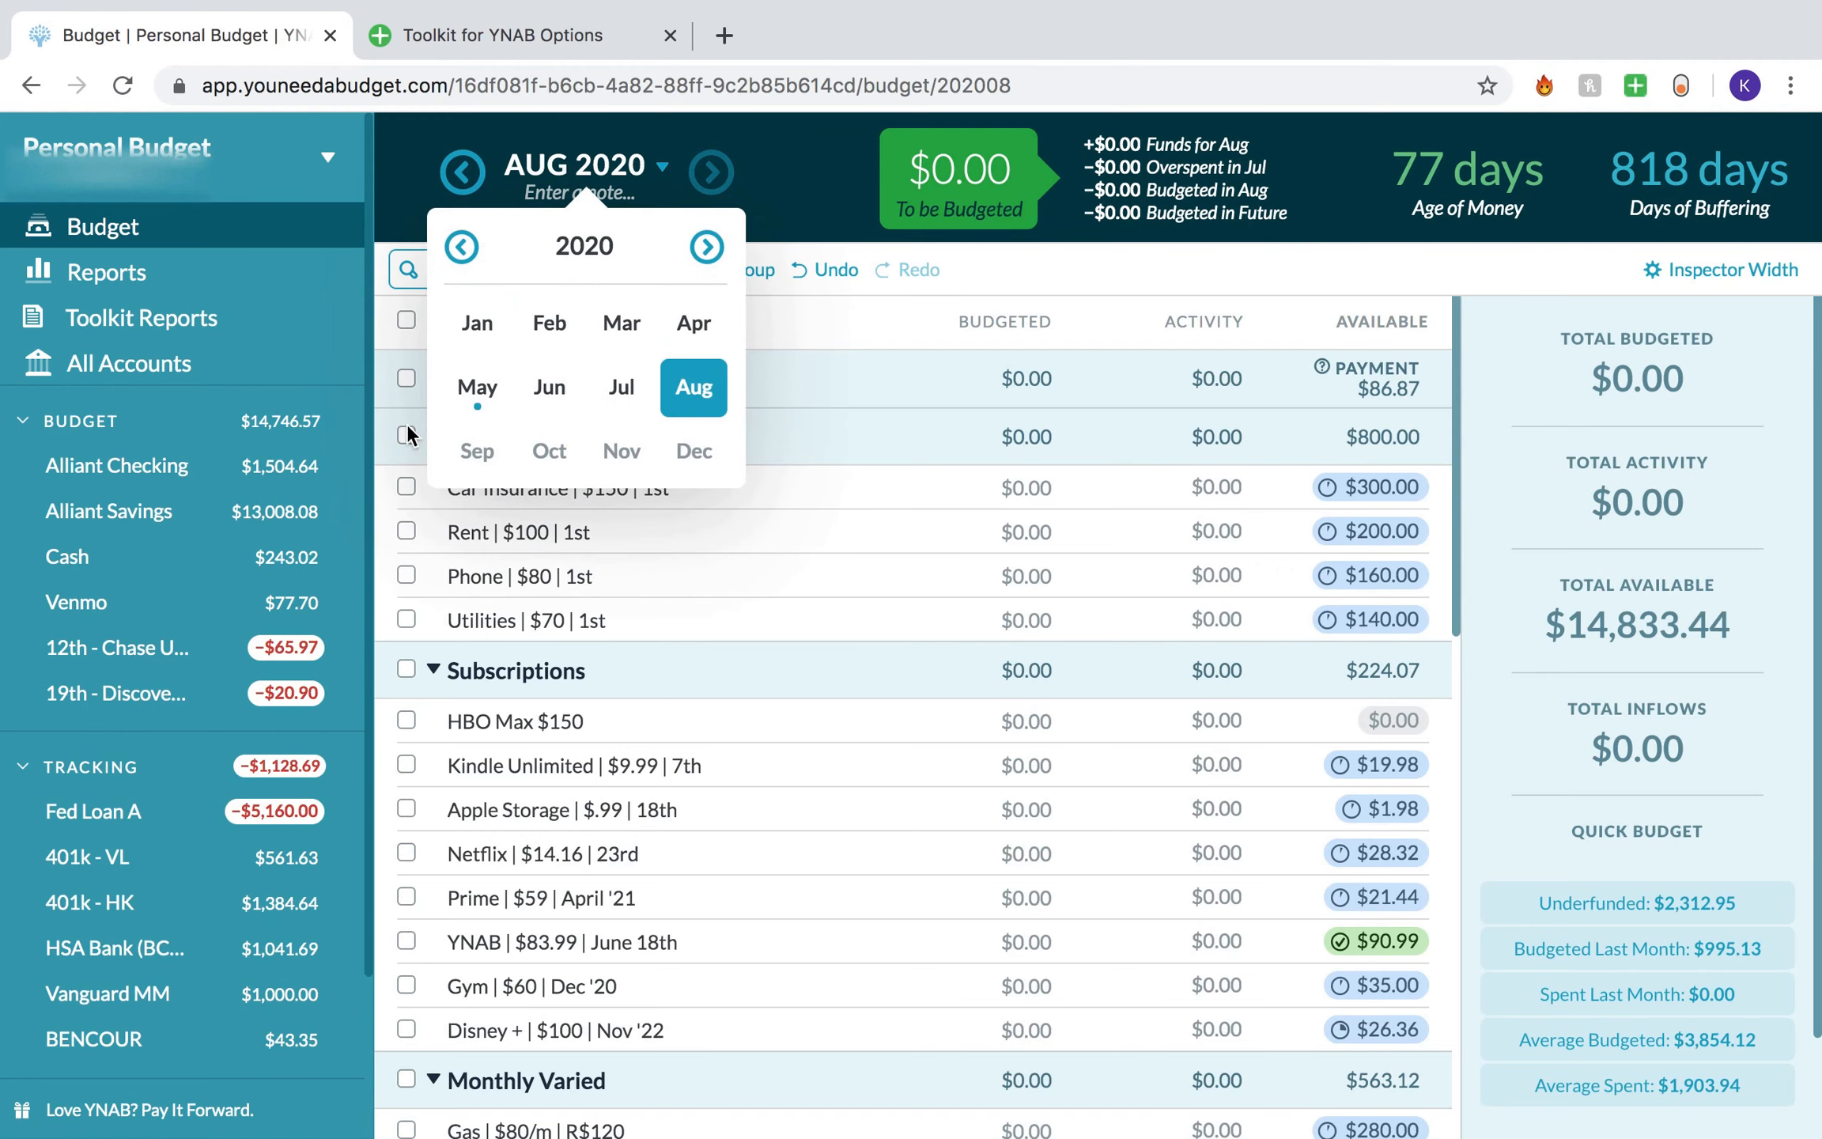
{"action": "left_click", "coordinate": [475, 389]}
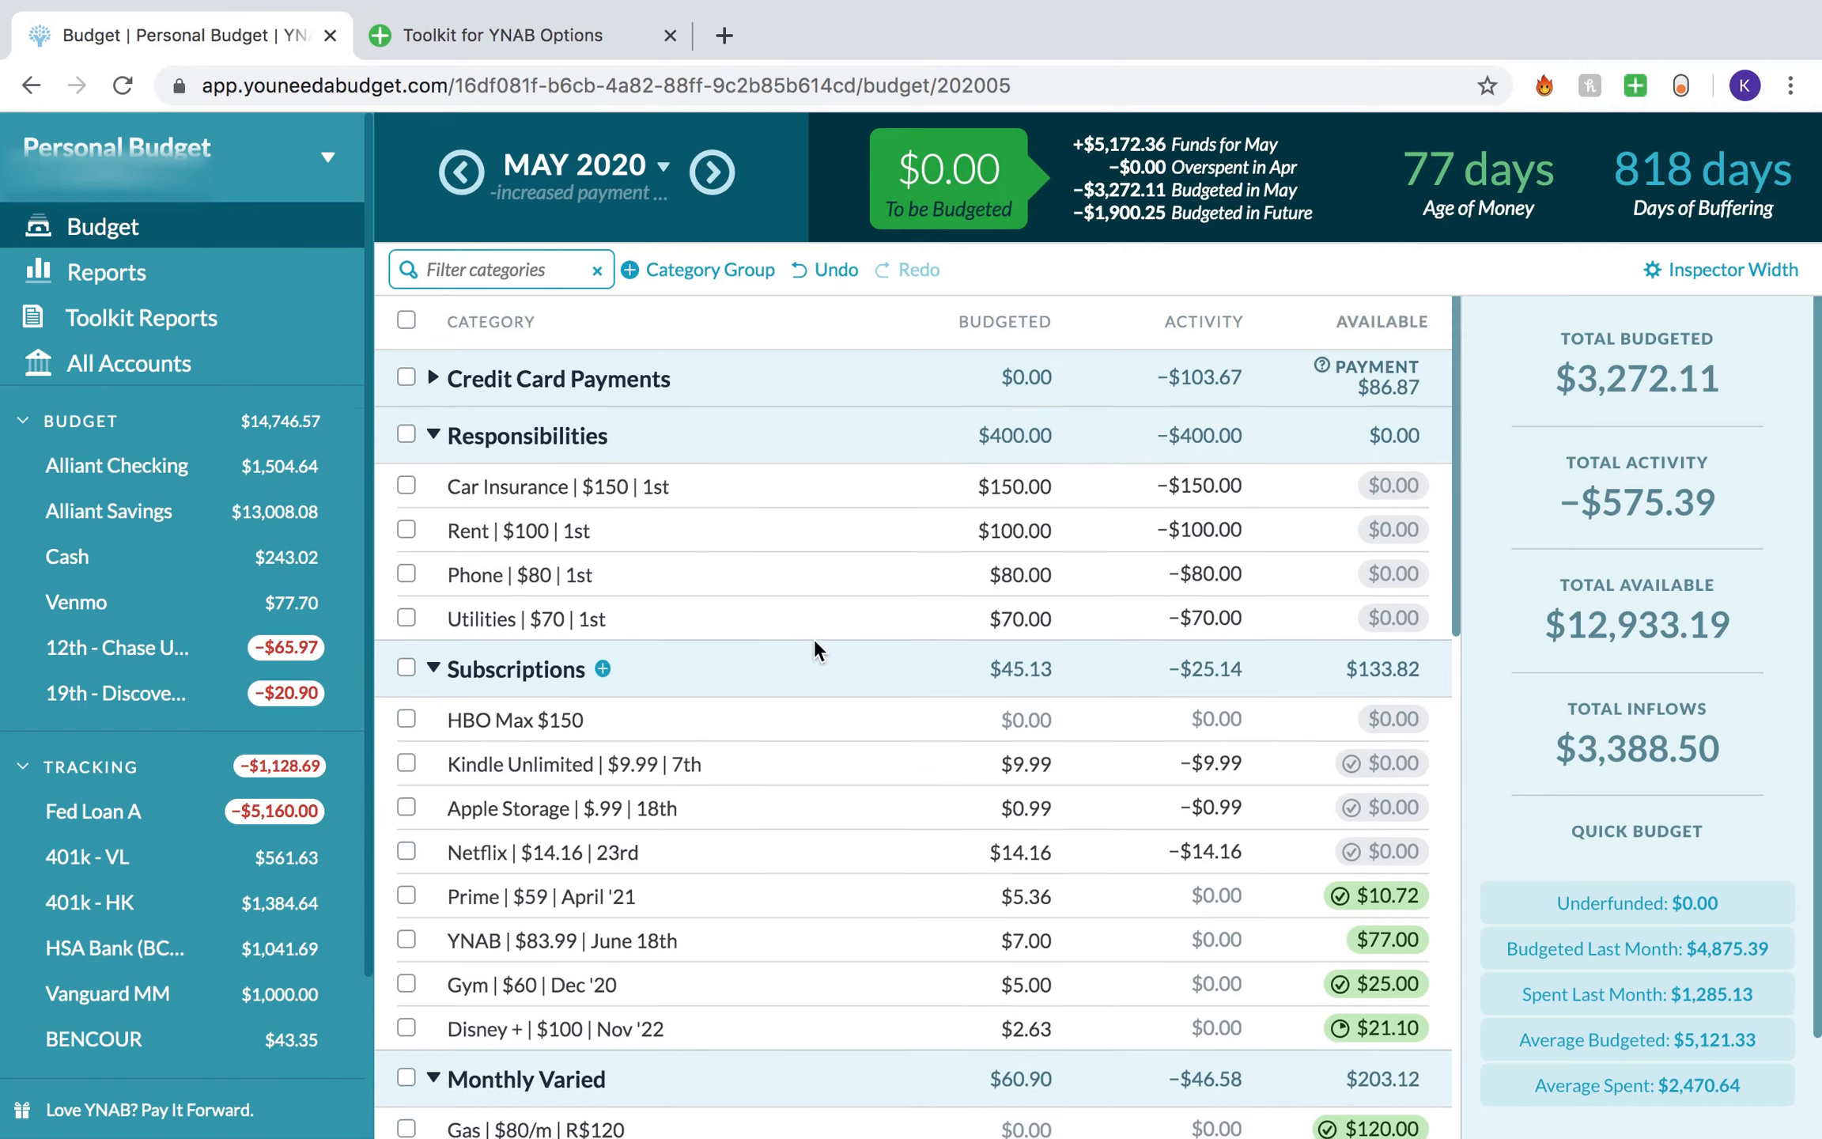
{"action": "scroll", "coordinate": [815, 637], "scroll_direction": "down", "scroll_amount": 15}
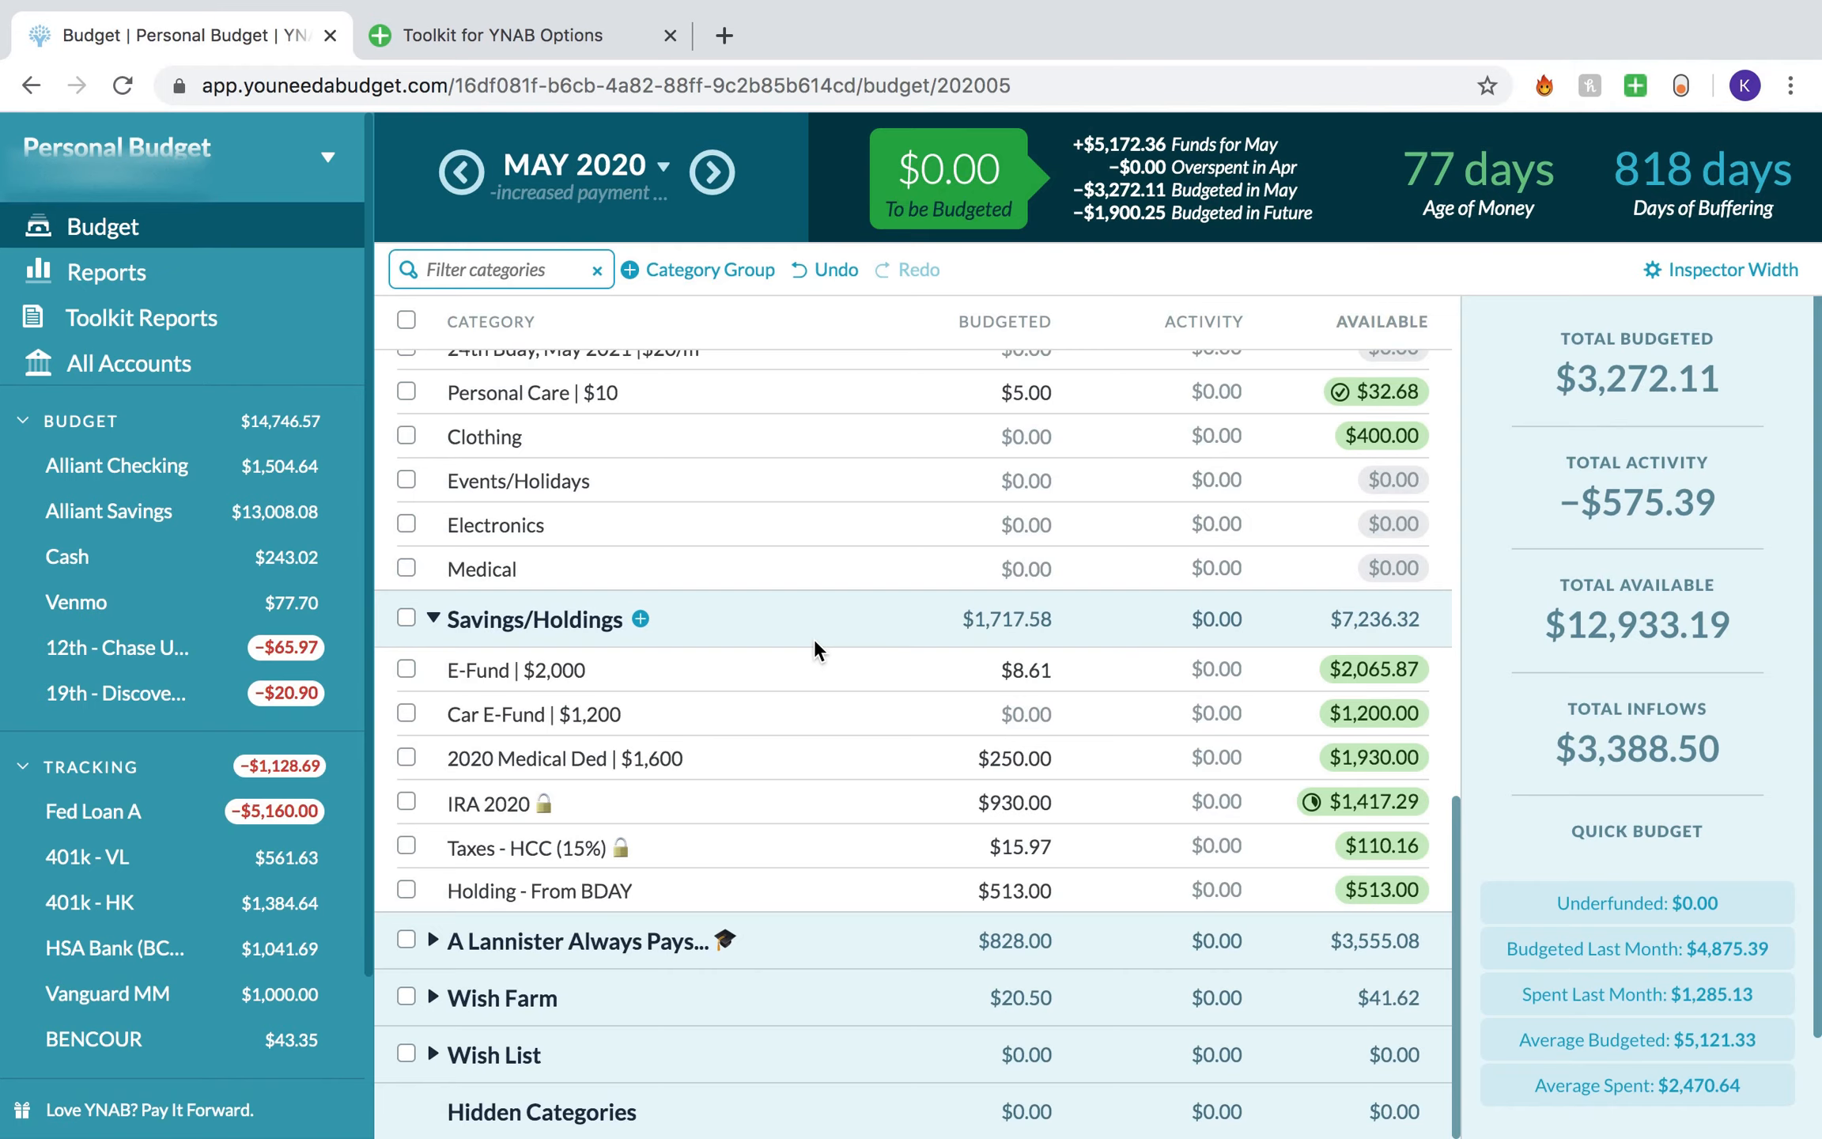
{"action": "scroll", "coordinate": [814, 650], "scroll_direction": "up", "scroll_amount": 15}
{"action": "left_click", "coordinate": [949, 711]}
{"action": "scroll", "coordinate": [953, 709], "scroll_direction": "down", "scroll_amount": 2}
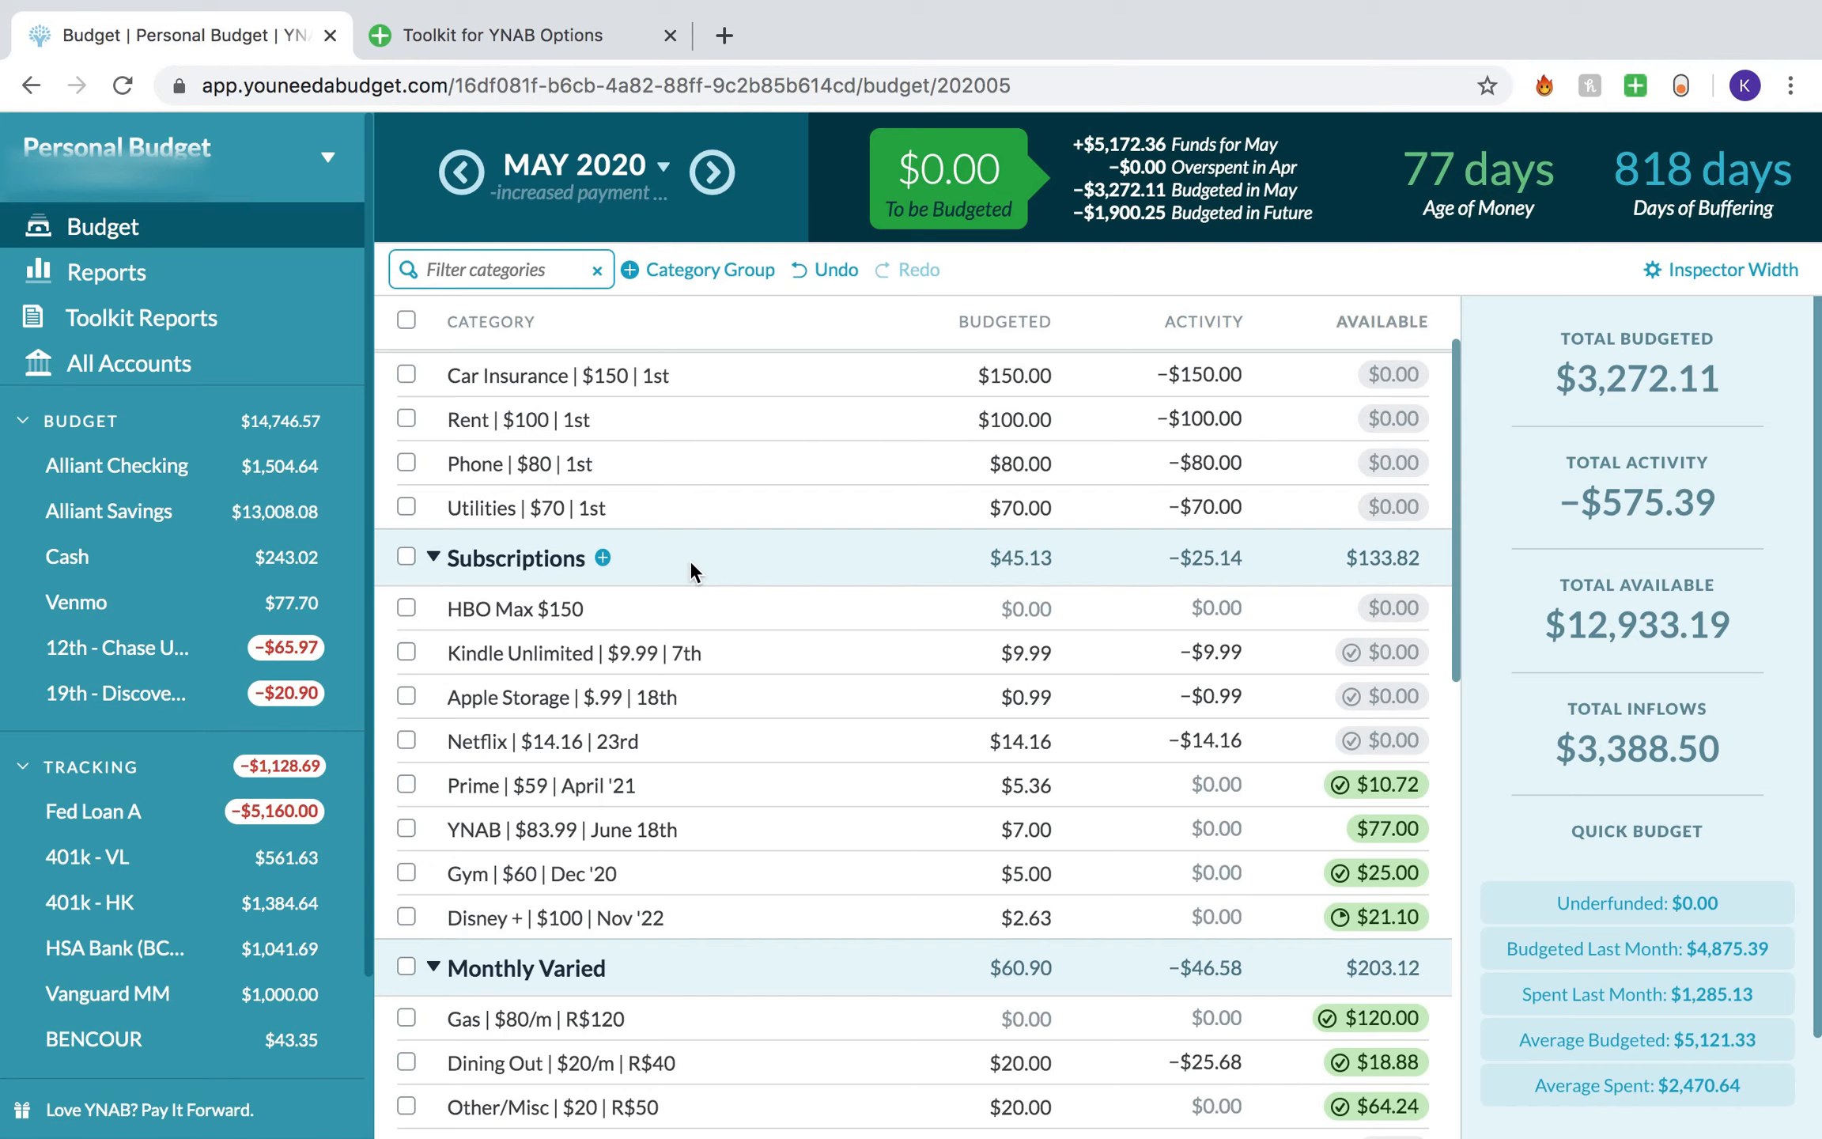
Step: Look at the Alliant Checking account and the Toolkit for YNAB budget screen settings, returning to the May 2020 budget in YNAB
{"action": "left_click", "coordinate": [278, 464]}
{"action": "left_click", "coordinate": [261, 237]}
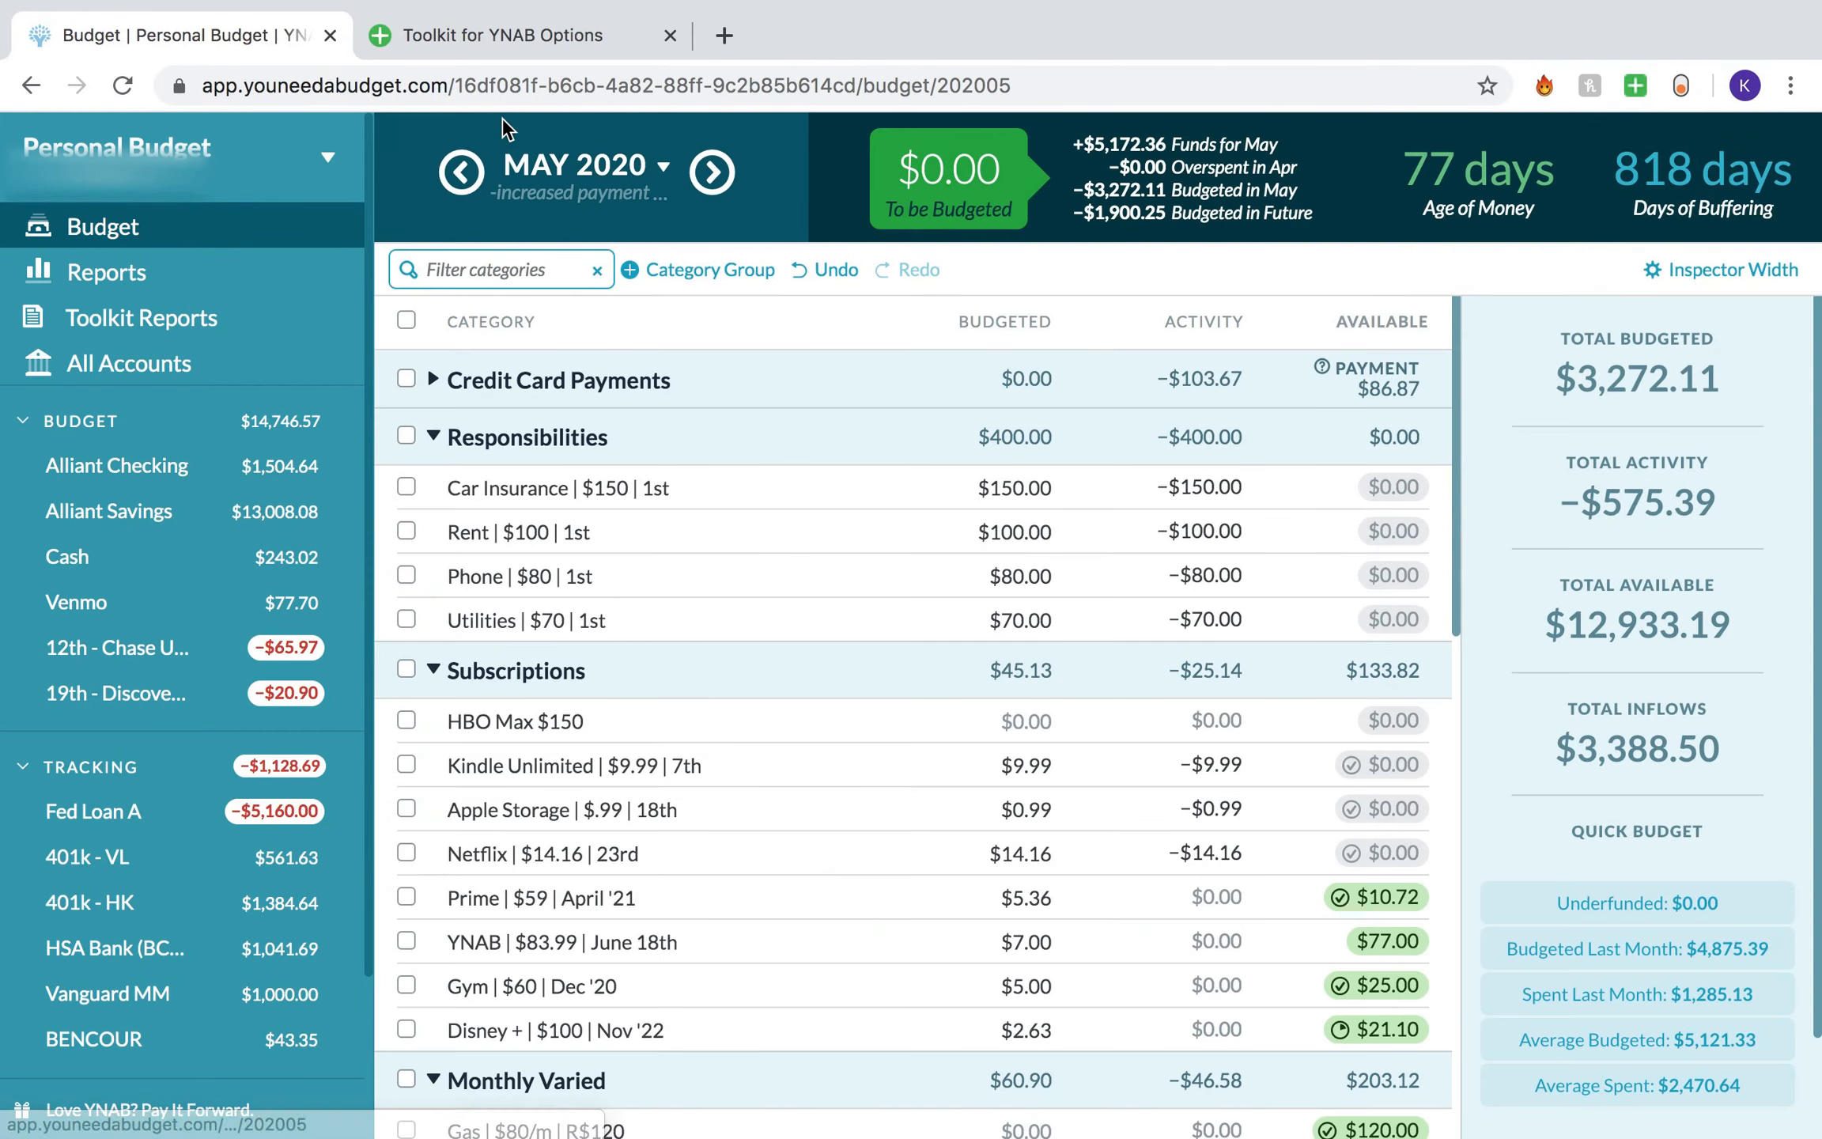
{"action": "left_click", "coordinate": [508, 40]}
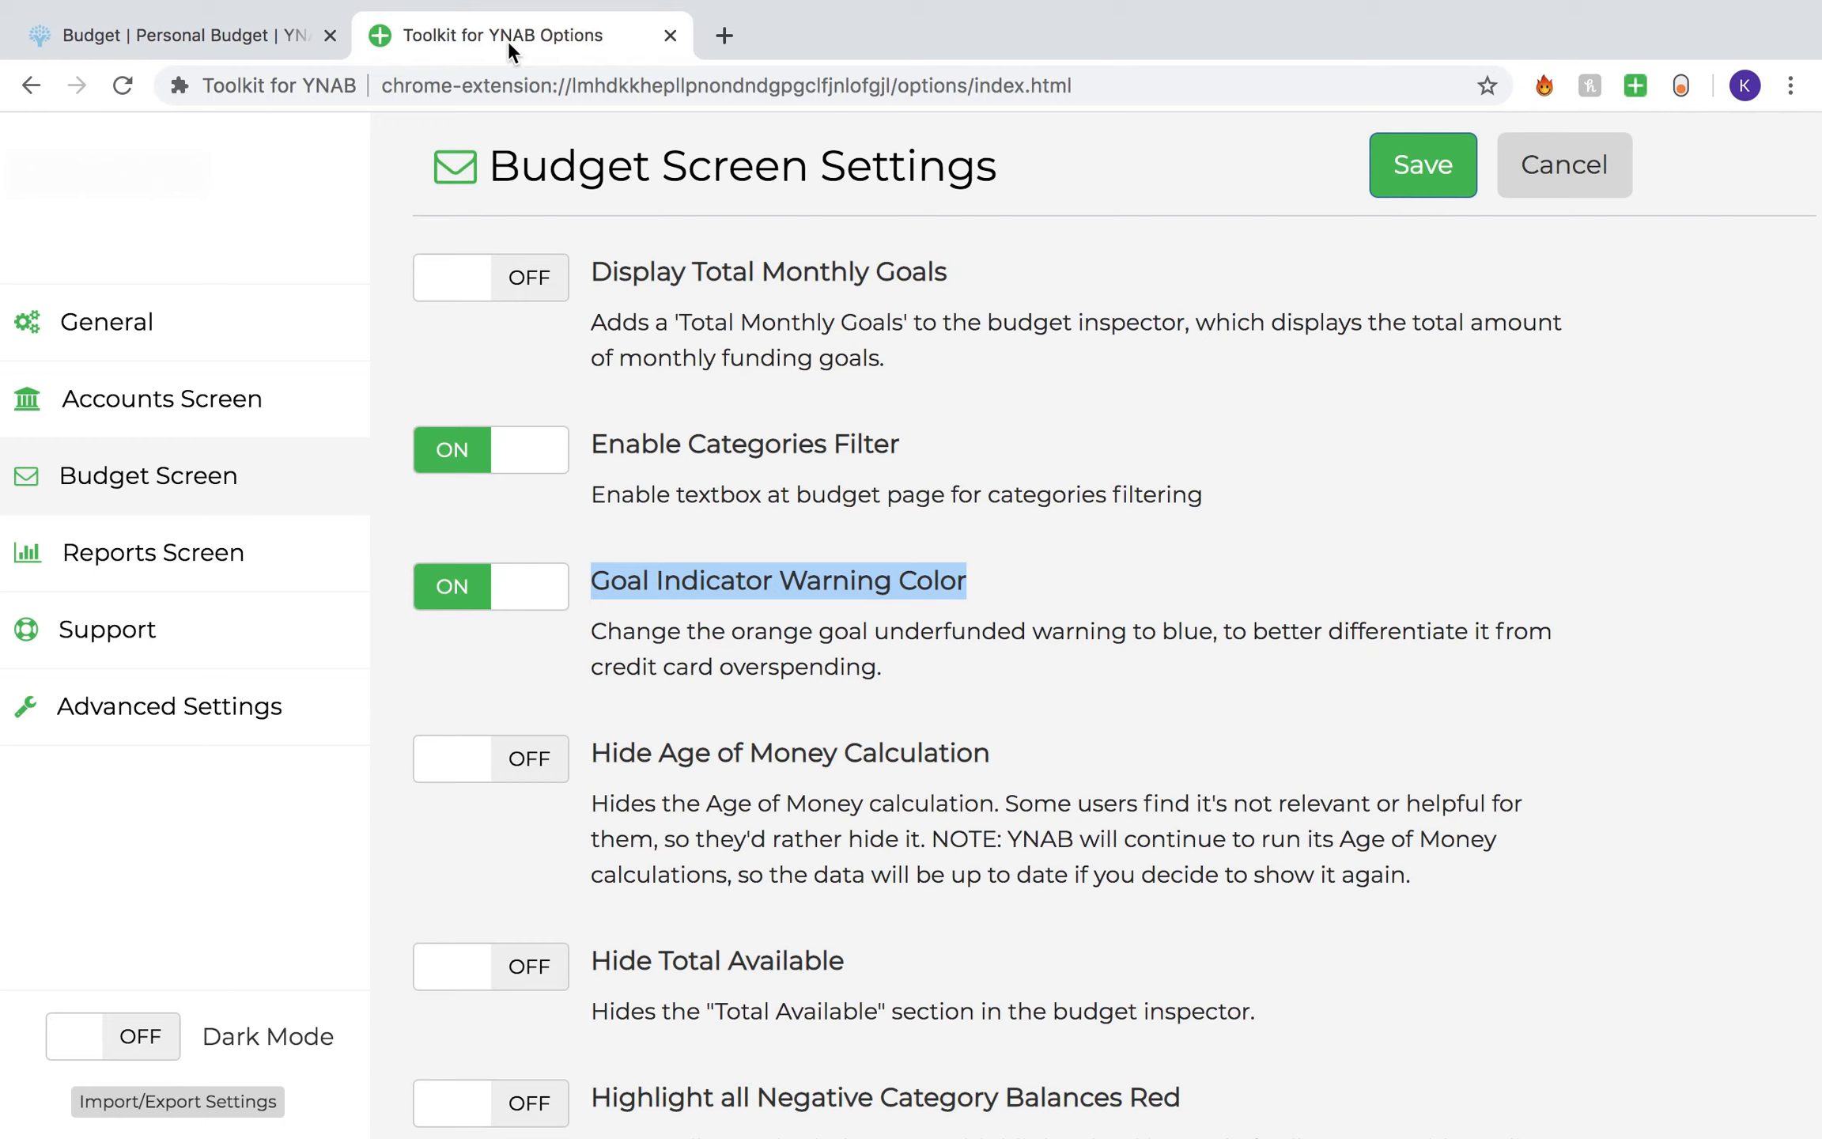
{"action": "left_click", "coordinate": [255, 38]}
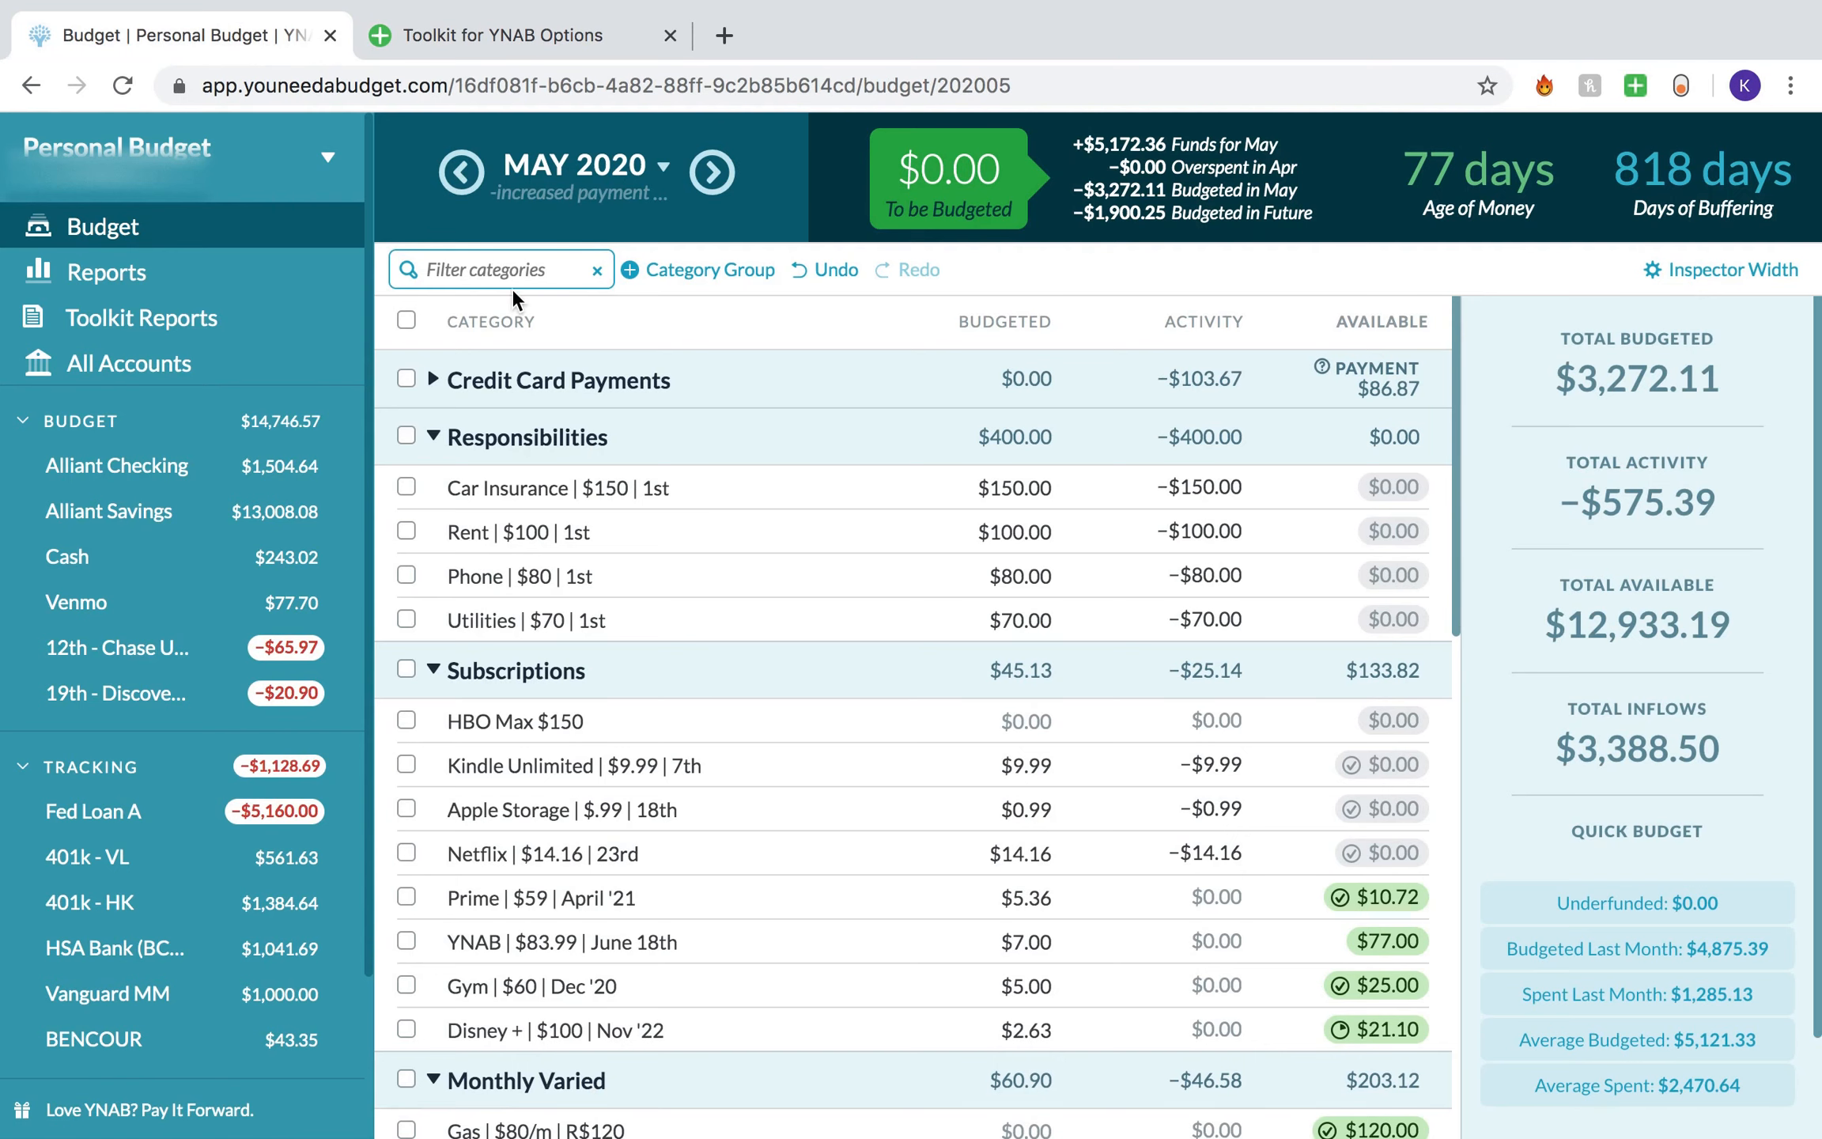